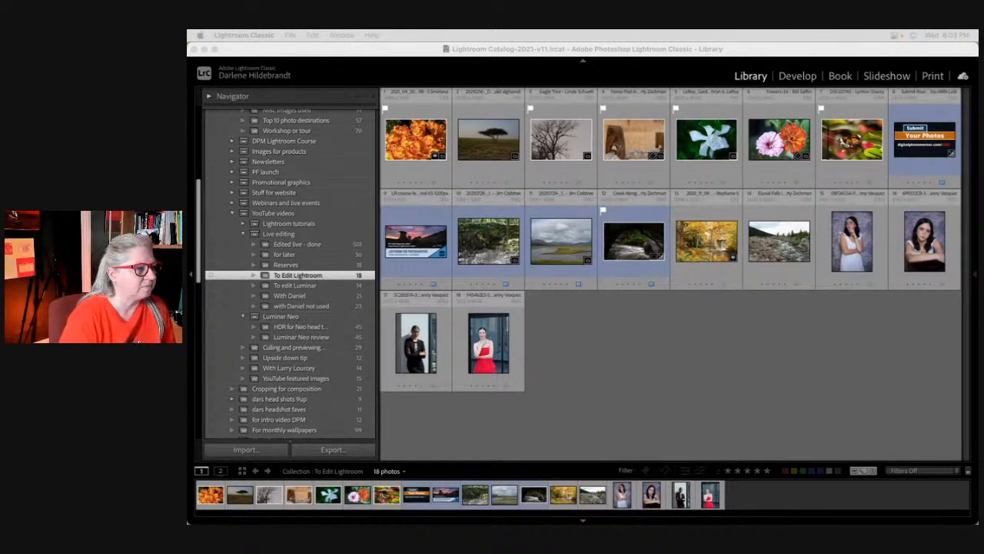
# View the autumn lantern, orange tulips and rocky river photos at full size, returning to the thumbnail grid after each
pyautogui.click(691, 325)
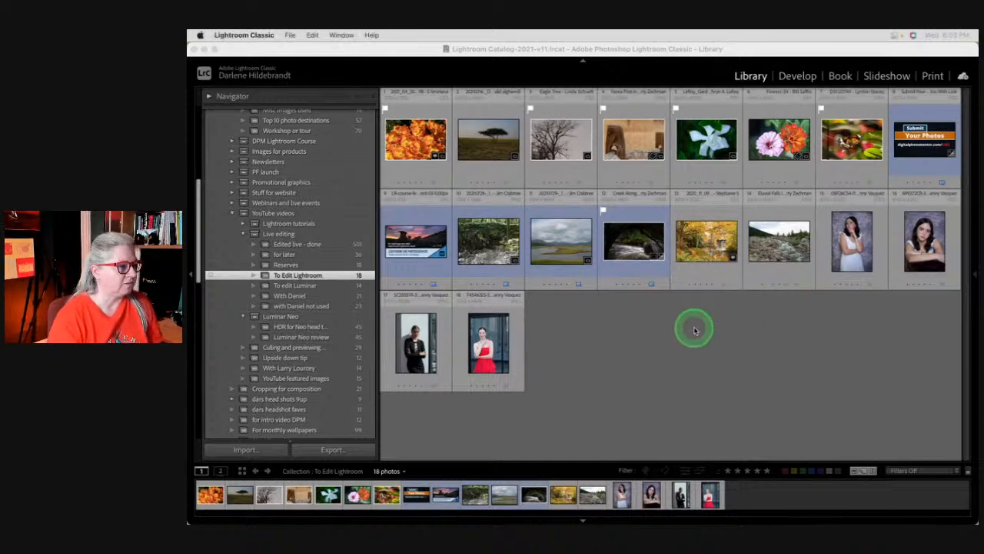
pyautogui.doubleClick(696, 236)
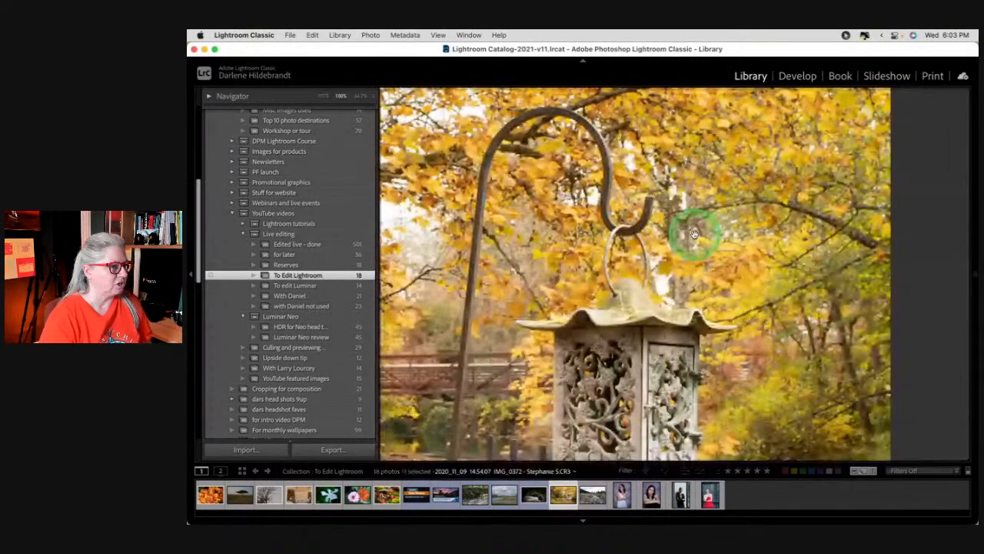
pyautogui.click(858, 246)
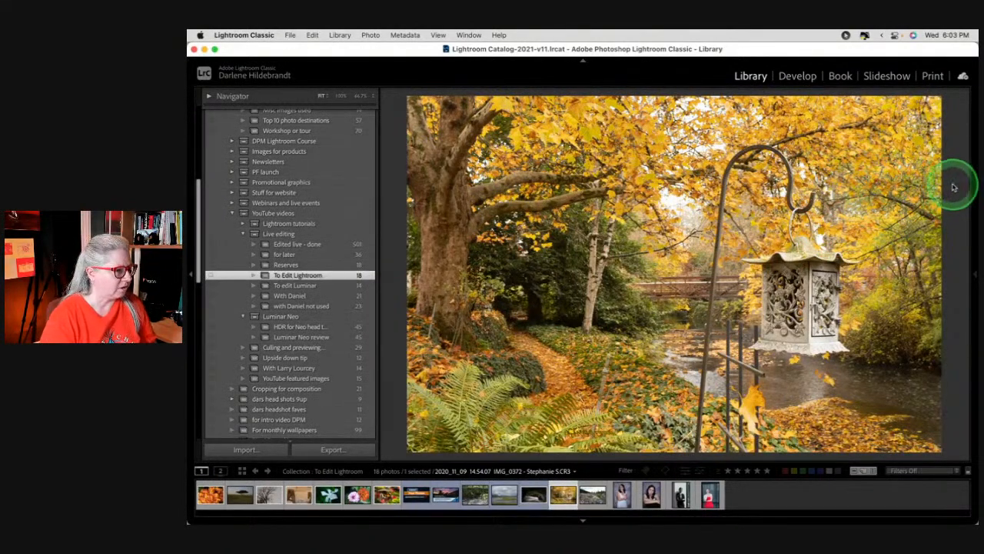
pyautogui.press('g')
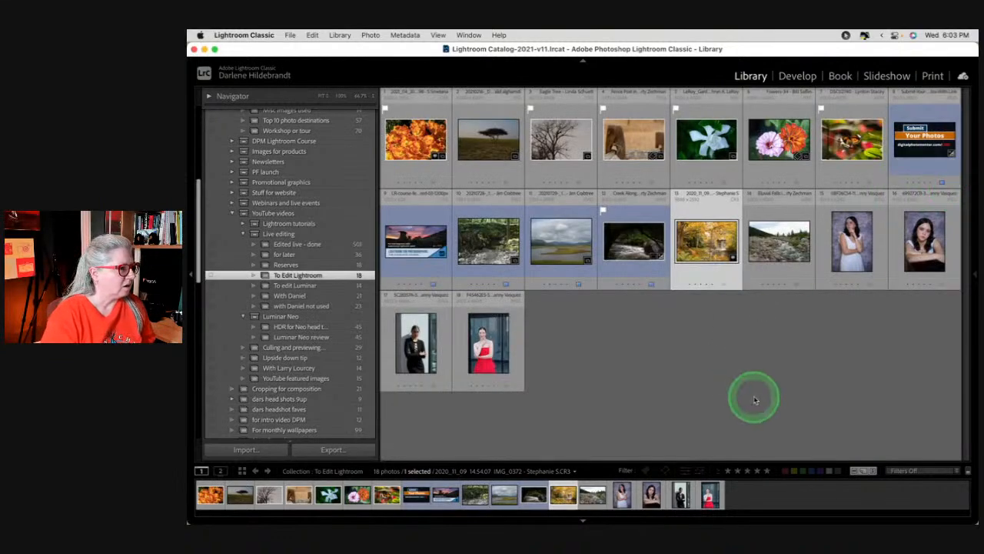
pyautogui.doubleClick(421, 147)
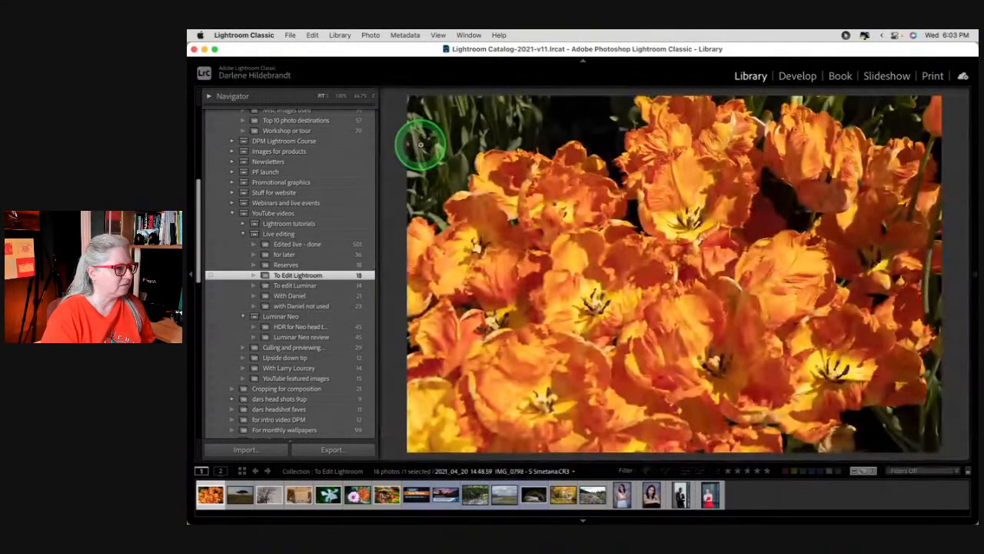
pyautogui.press('g')
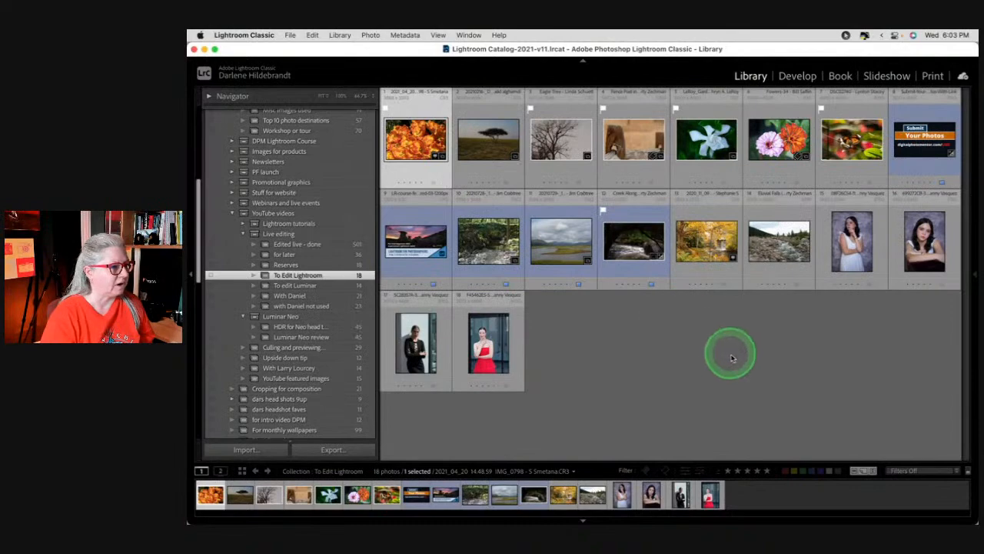
pyautogui.doubleClick(772, 252)
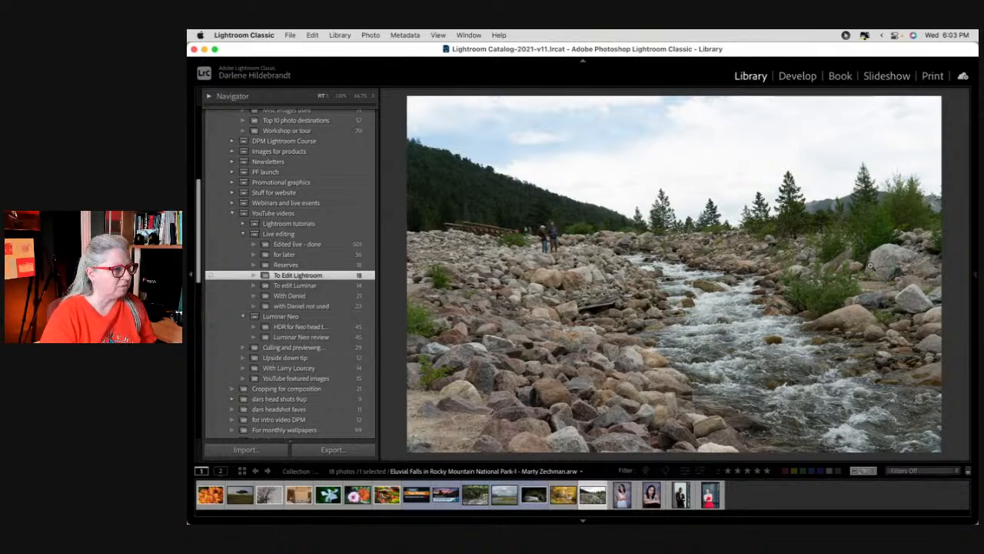
pyautogui.press('g')
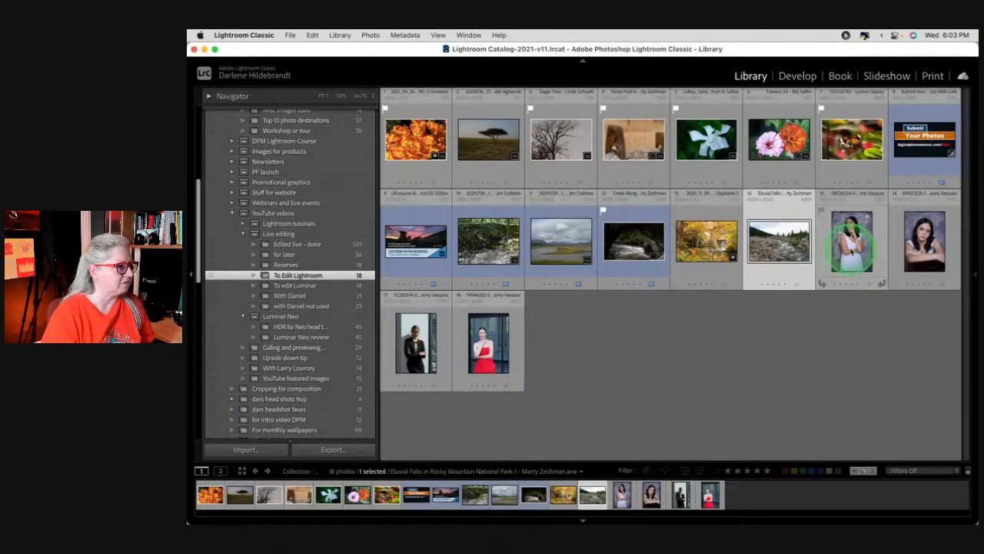
# Open the white-dress portrait at full size and go through the following portraits up to the woman in the red dress
pyautogui.doubleClick(851, 242)
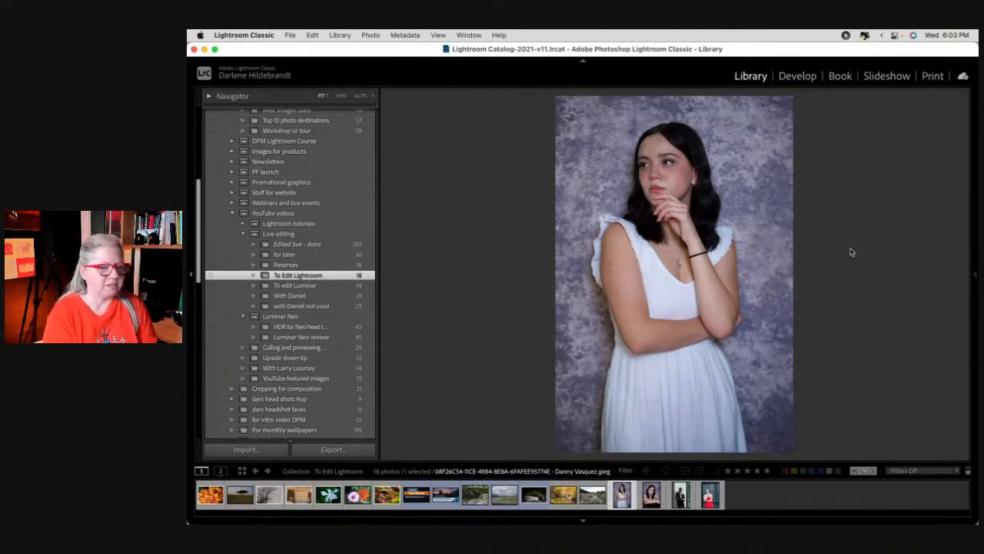
pyautogui.press('Right')
pyautogui.press('Right')
pyautogui.press('Right')
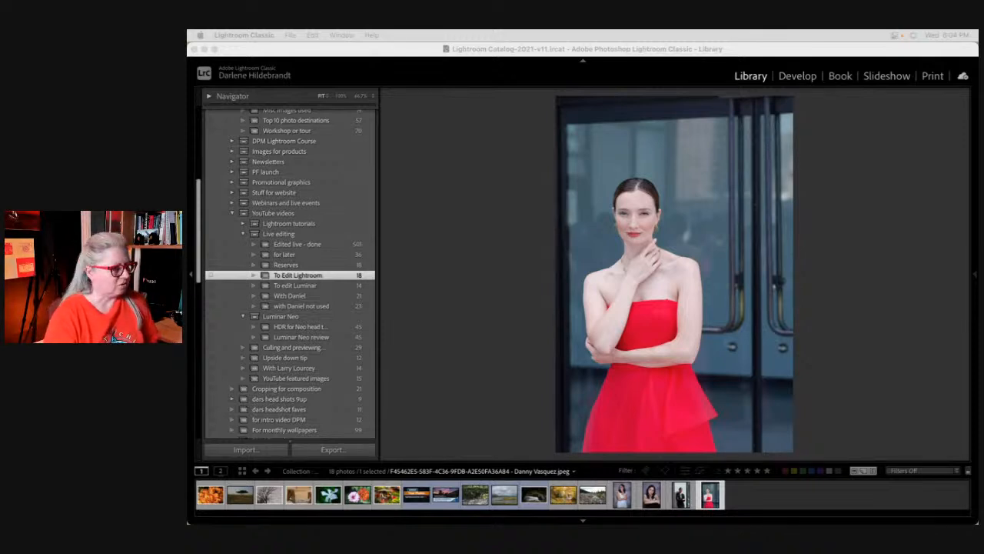
pyautogui.click(922, 267)
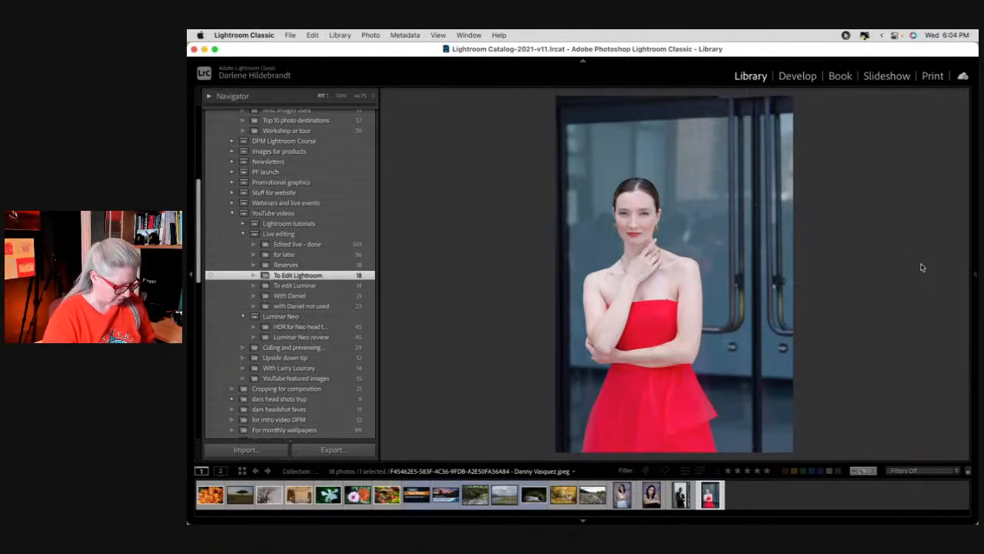
# Show the photo info overlay and compare the camera settings of the portraits, ending on the crossed-arms portrait with the overlay hidden
pyautogui.press('i')
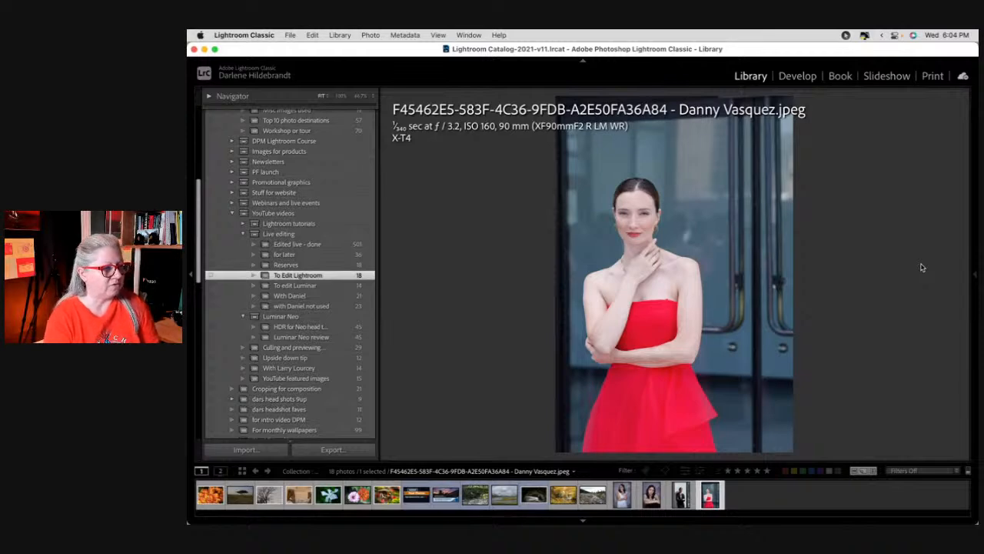
pyautogui.press('Left')
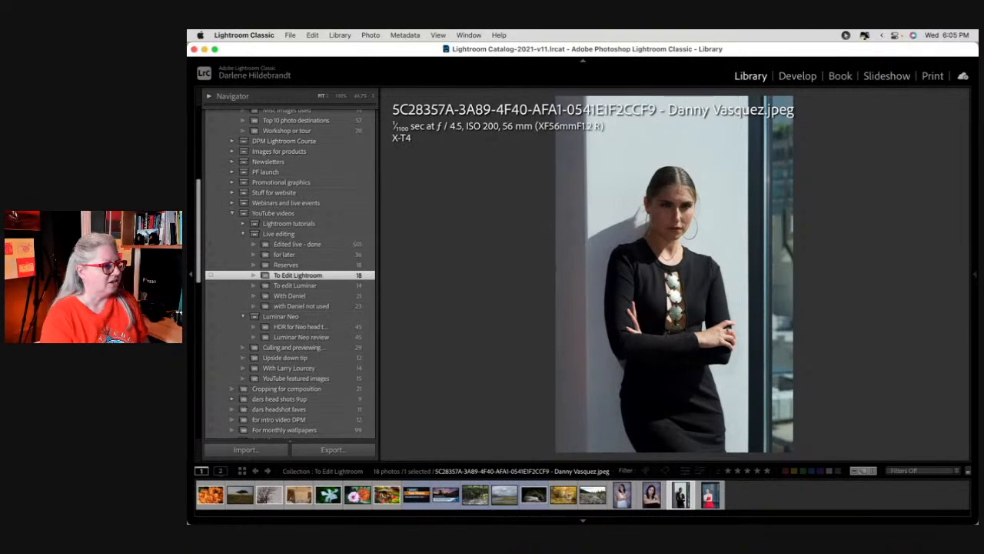
pyautogui.press('Right')
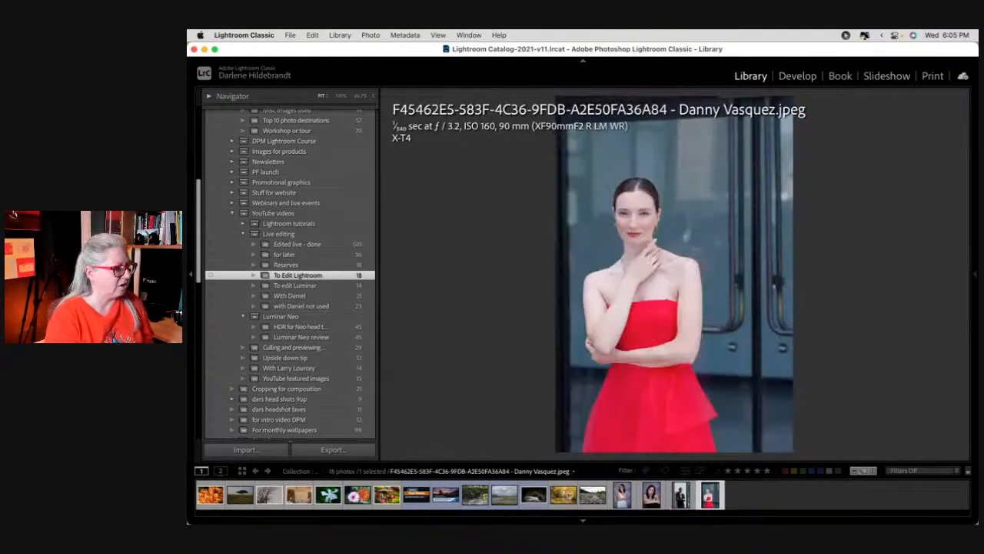
pyautogui.press('Left')
pyautogui.press('Left')
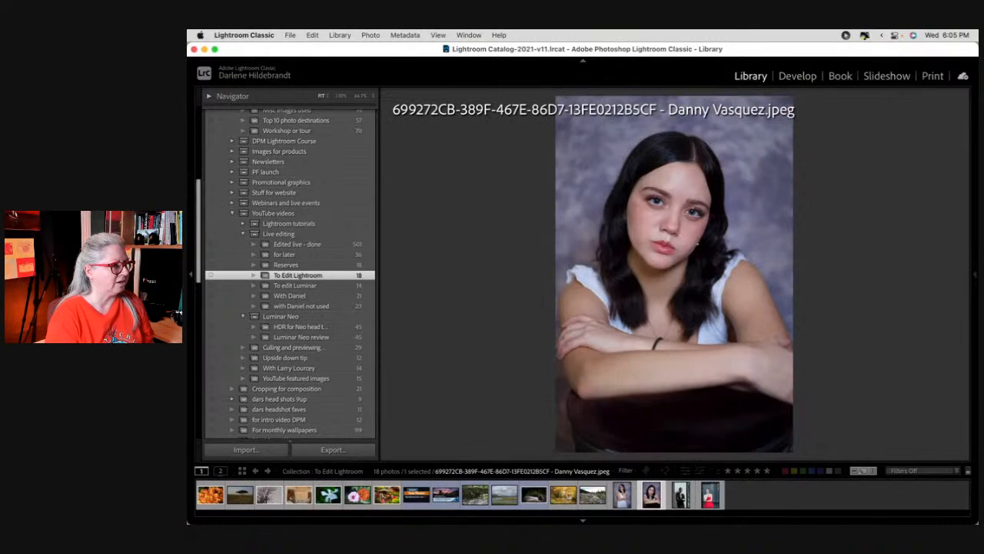
pyautogui.press('Left')
pyautogui.press('Right')
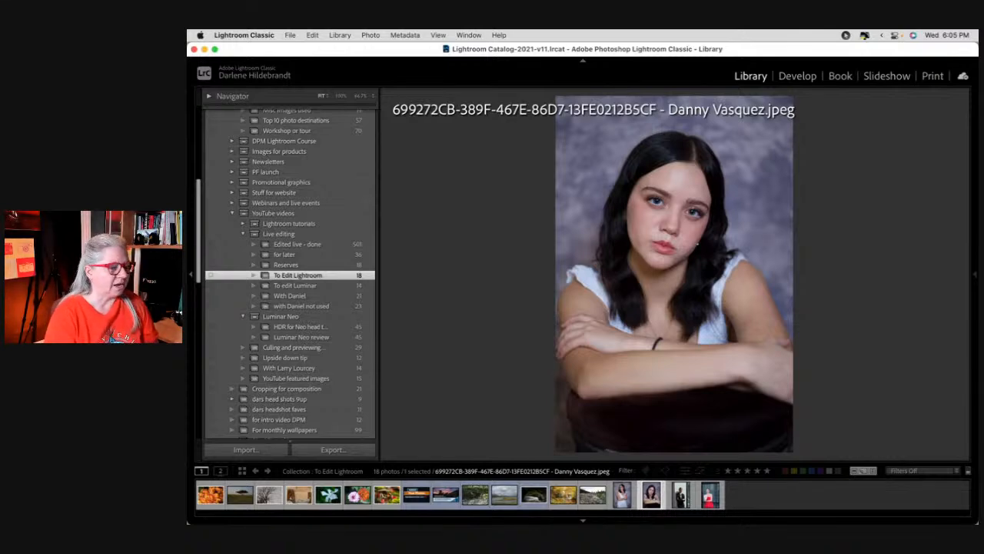
pyautogui.press('Right')
pyautogui.press('Left')
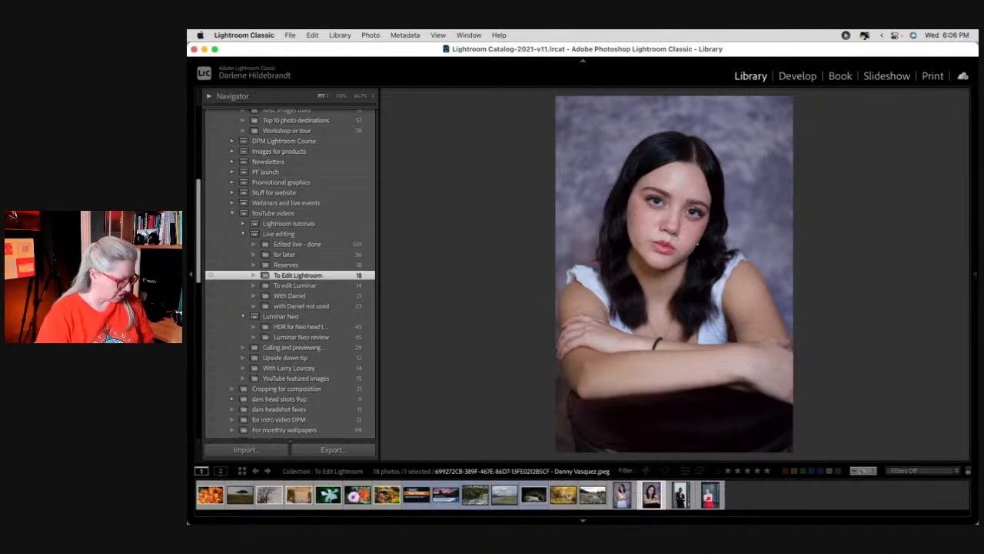
# Open the crossed-arms portrait in the Develop module and look through the Vintage profiles in the Profile Browser
pyautogui.click(884, 273)
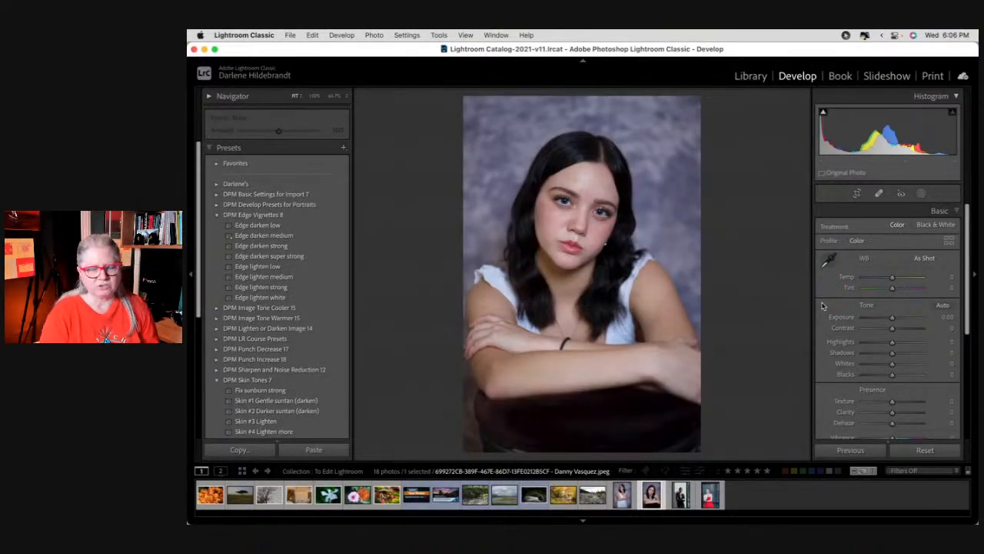
pyautogui.click(948, 241)
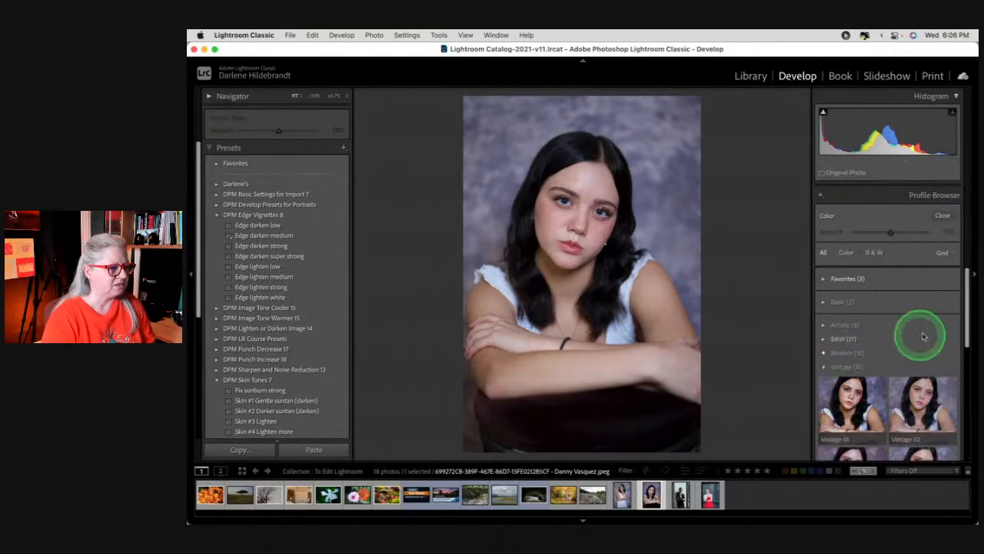
pyautogui.scroll(-3, 927, 335)
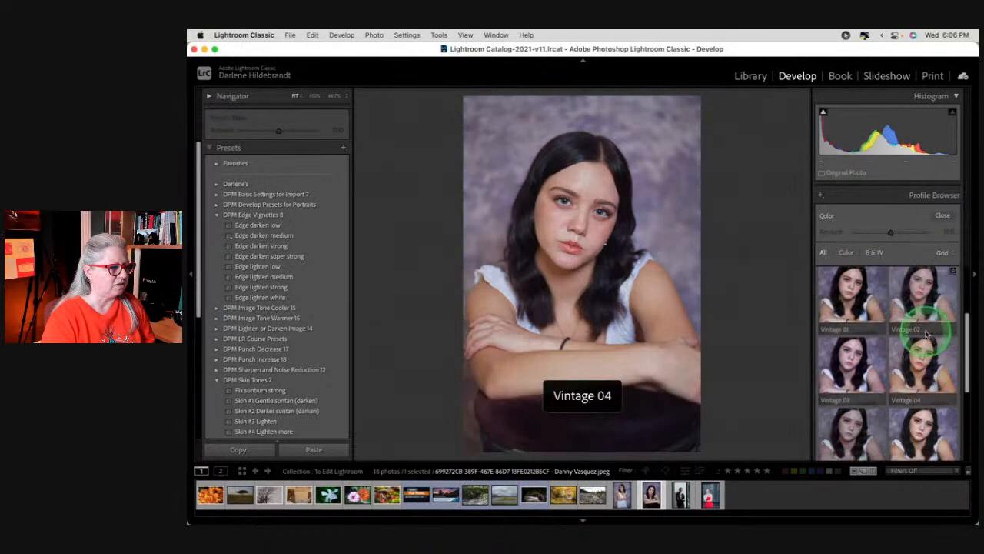
pyautogui.scroll(3, 926, 335)
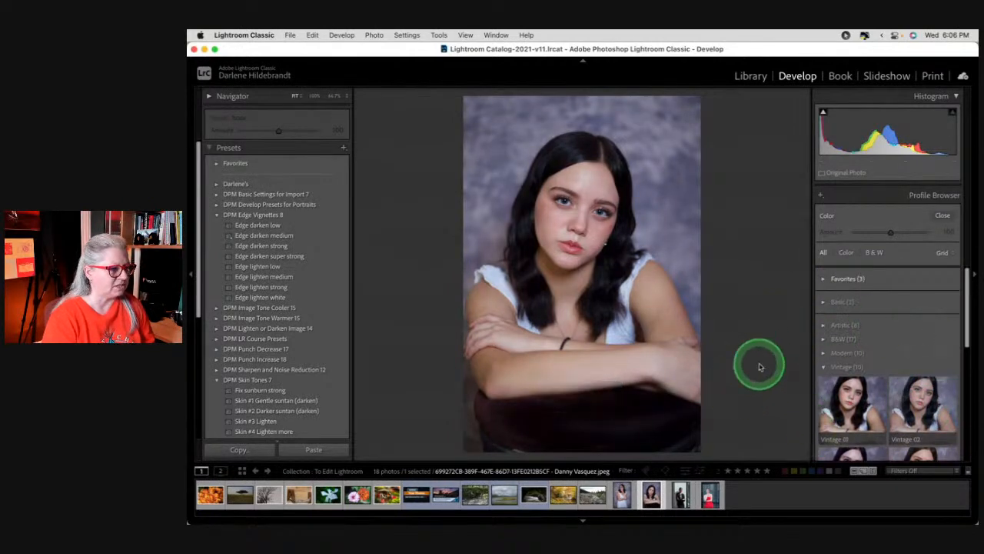
pyautogui.press('Right')
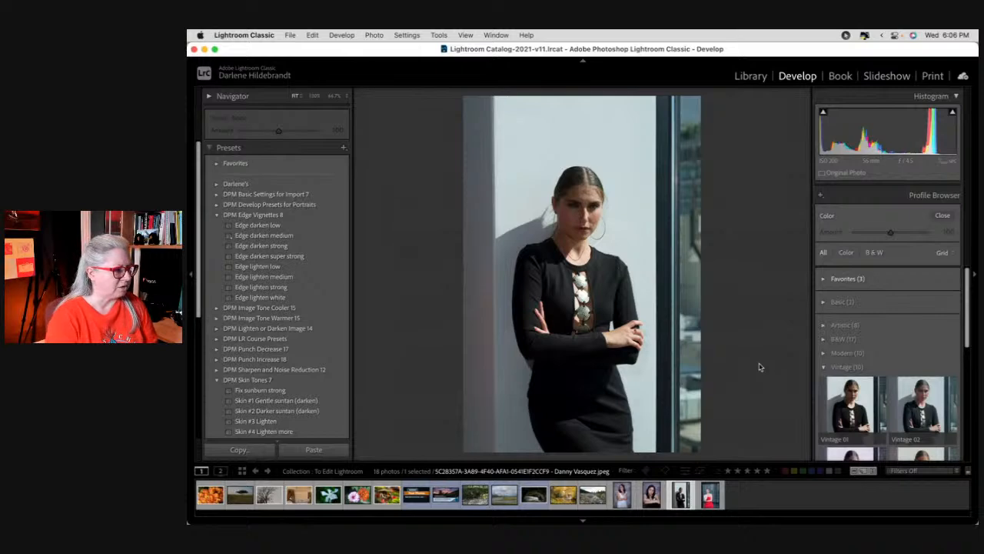
pyautogui.press('Left')
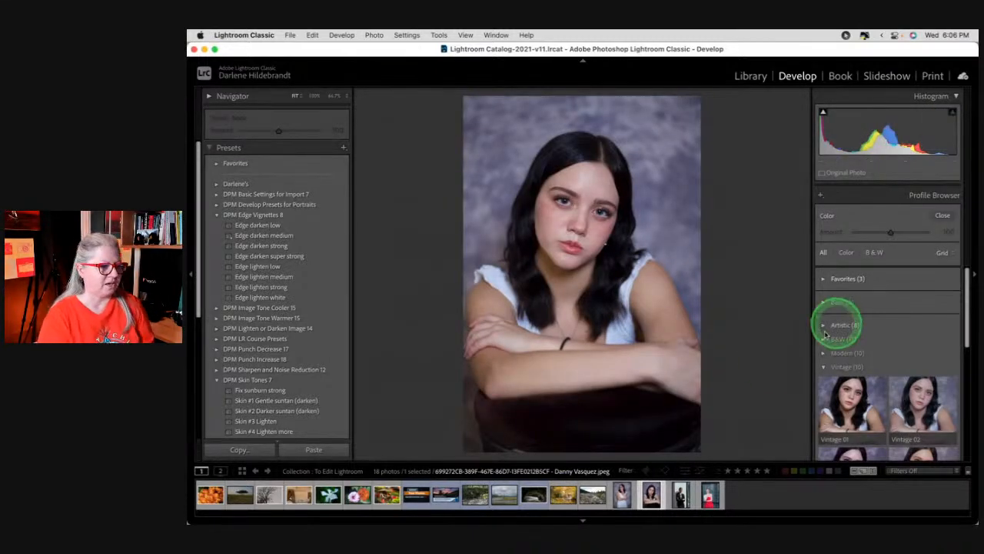
pyautogui.scroll(-3, 913, 359)
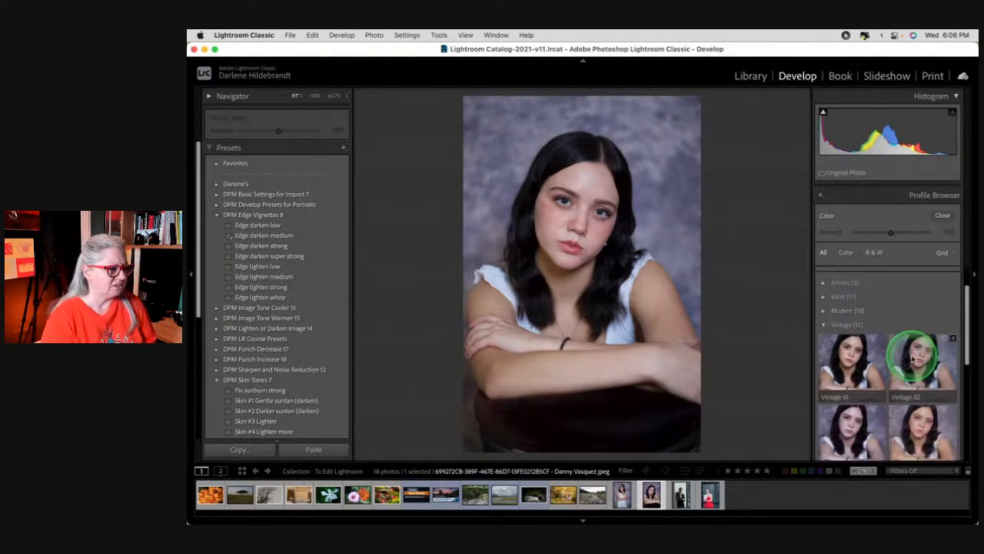
pyautogui.scroll(3, 912, 359)
# Expand the Modern profile group and preview its profiles on the portrait, followed by Vintage 01 and Vintage 02
pyautogui.click(824, 355)
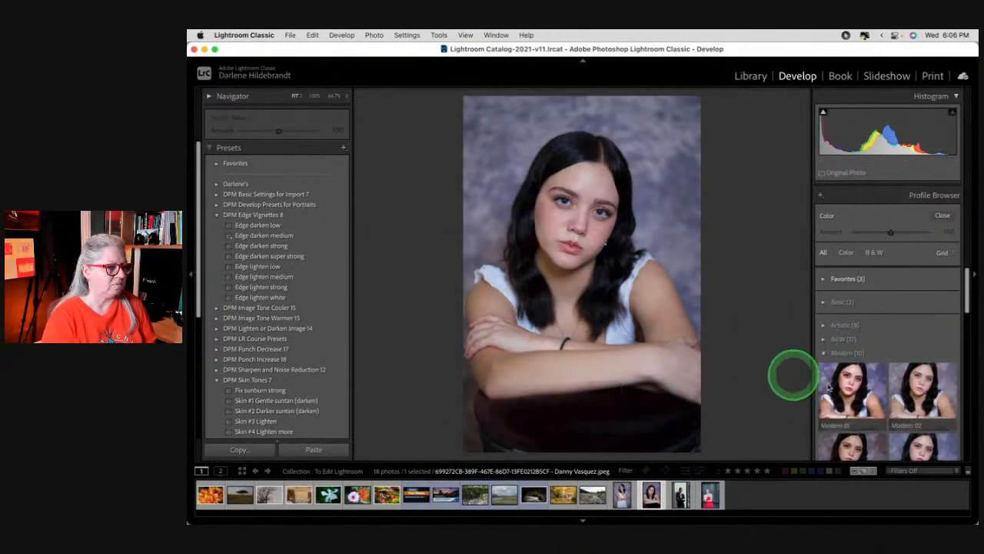
pyautogui.scroll(-3, 830, 388)
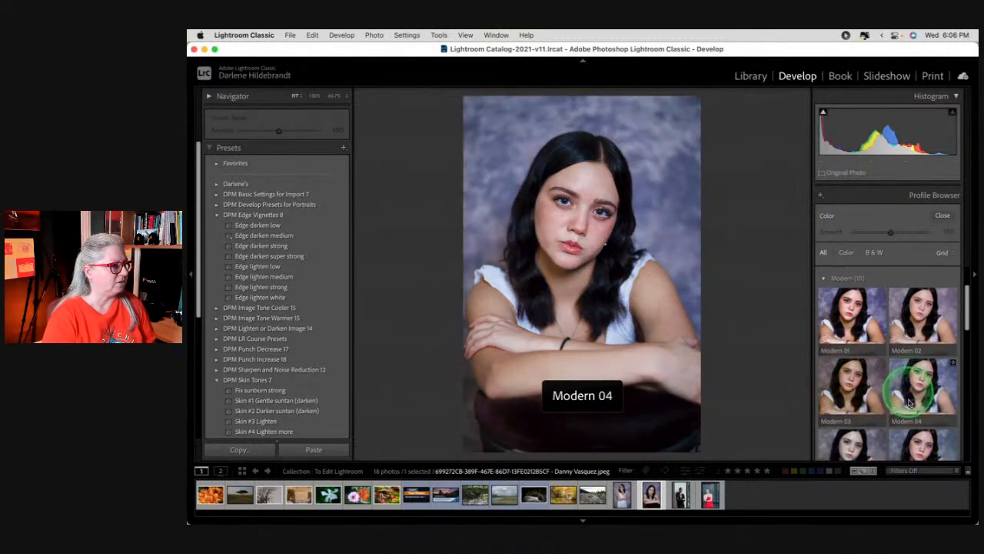
pyautogui.scroll(-2, 915, 442)
pyautogui.scroll(-2, 918, 449)
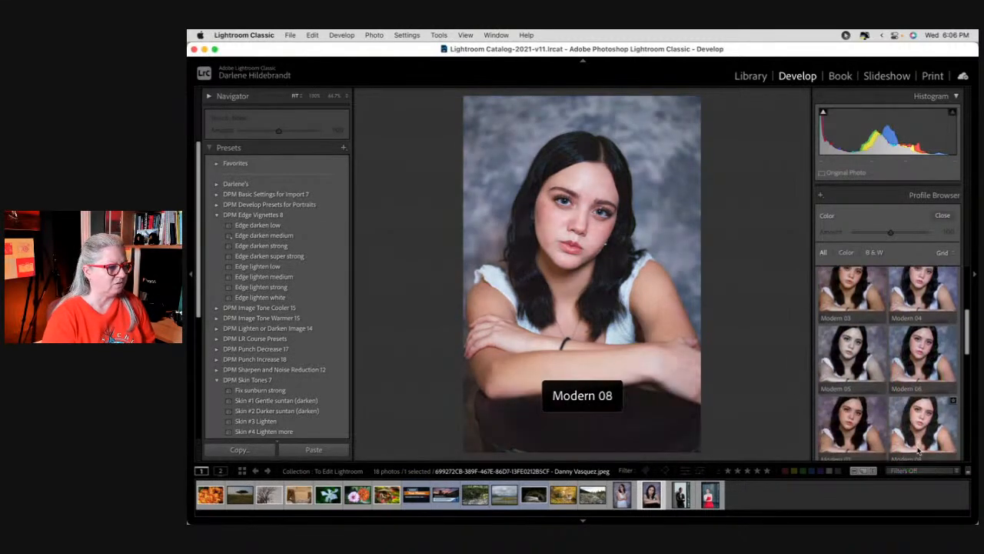
pyautogui.scroll(-1, 864, 422)
pyautogui.scroll(-1, 864, 422)
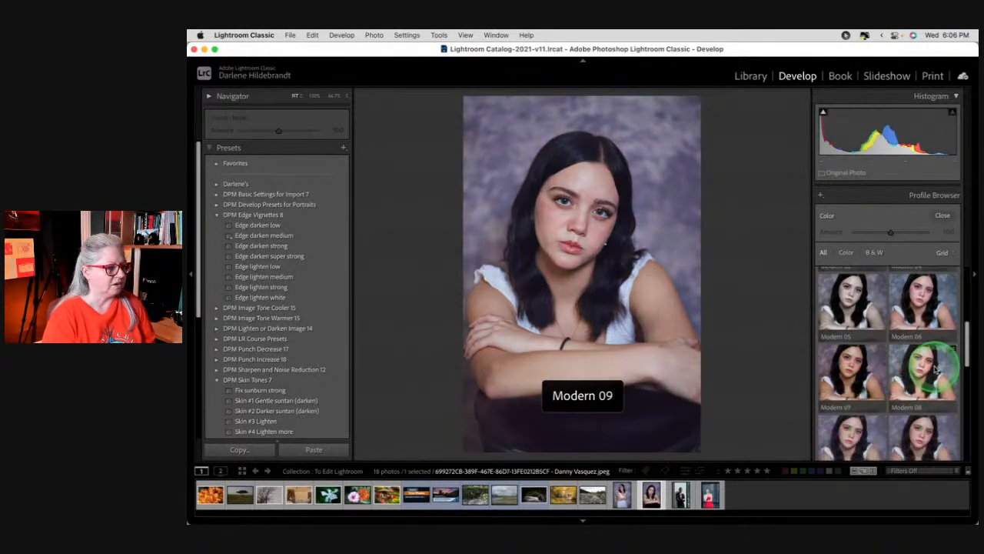
pyautogui.scroll(-1, 925, 373)
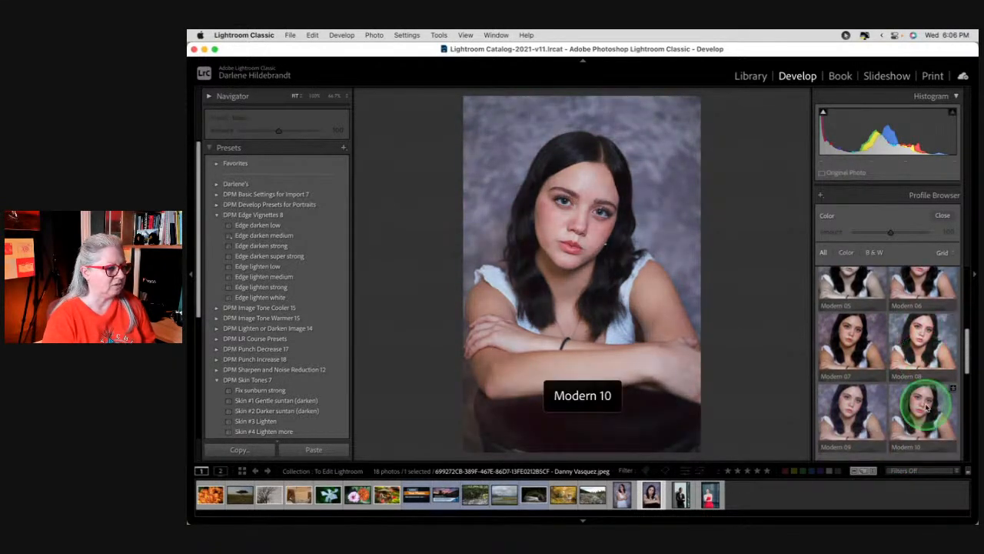
pyautogui.scroll(-2, 846, 415)
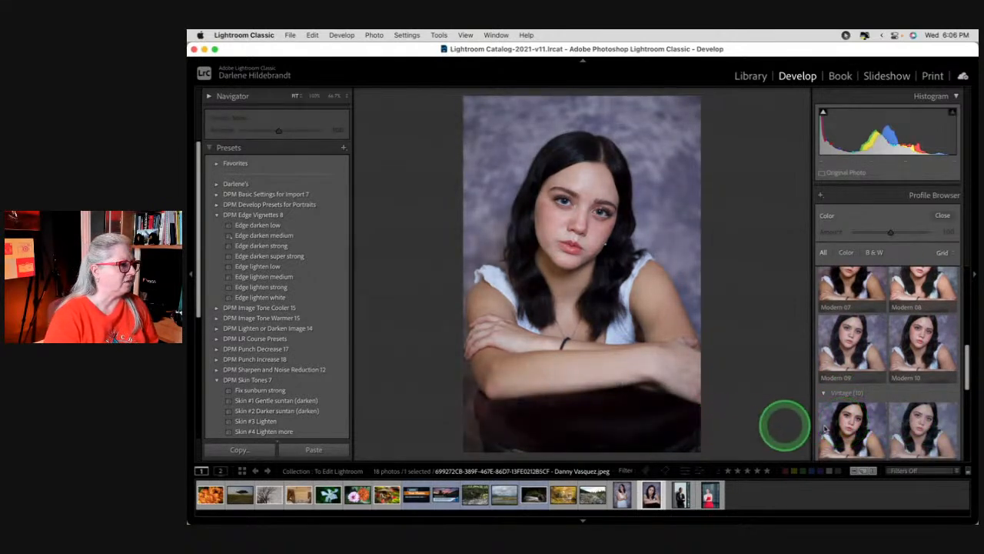
pyautogui.scroll(-2, 865, 407)
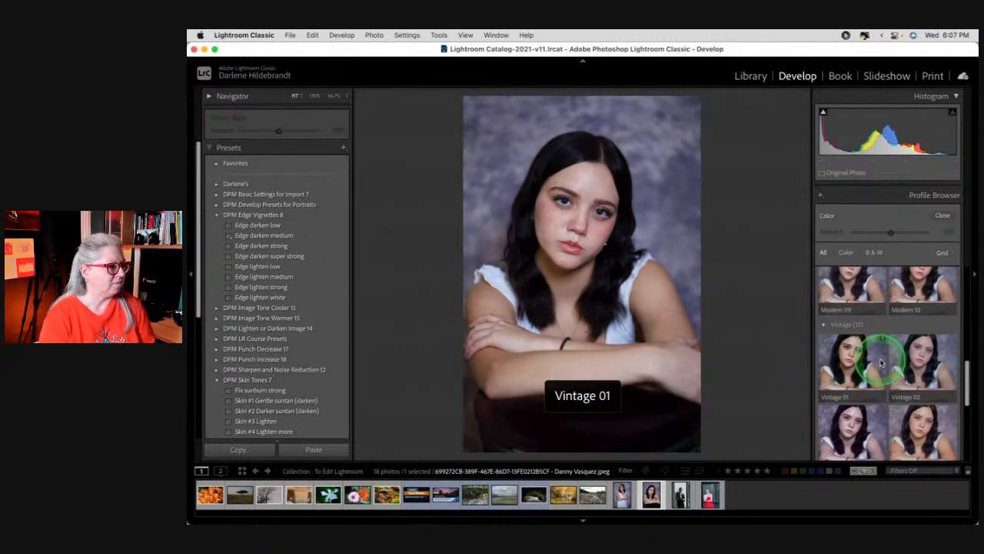
pyautogui.scroll(-2, 884, 361)
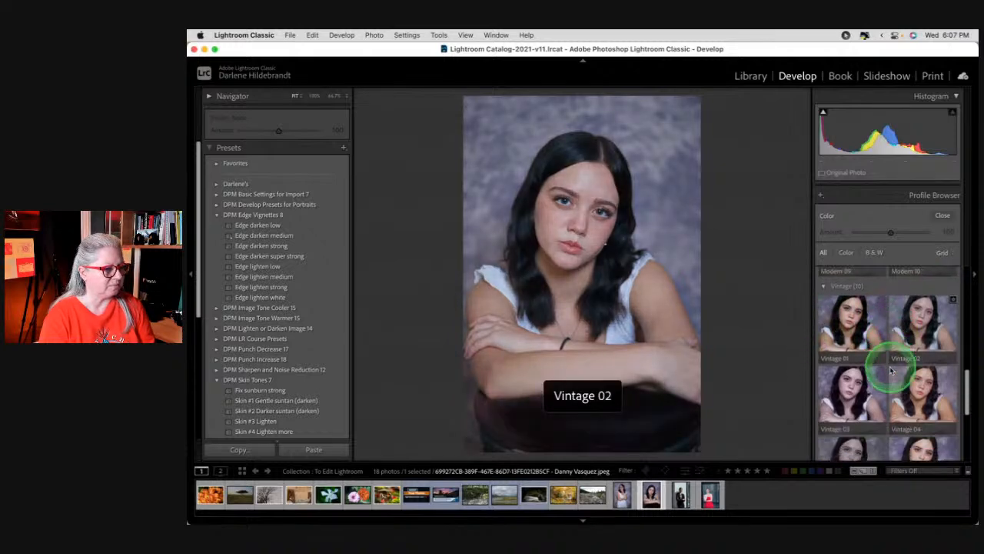
# Preview the Artistic profiles on the portrait, collapse the group and close the Profile Browser with the Color profile kept
pyautogui.scroll(5, 892, 372)
pyautogui.click(828, 325)
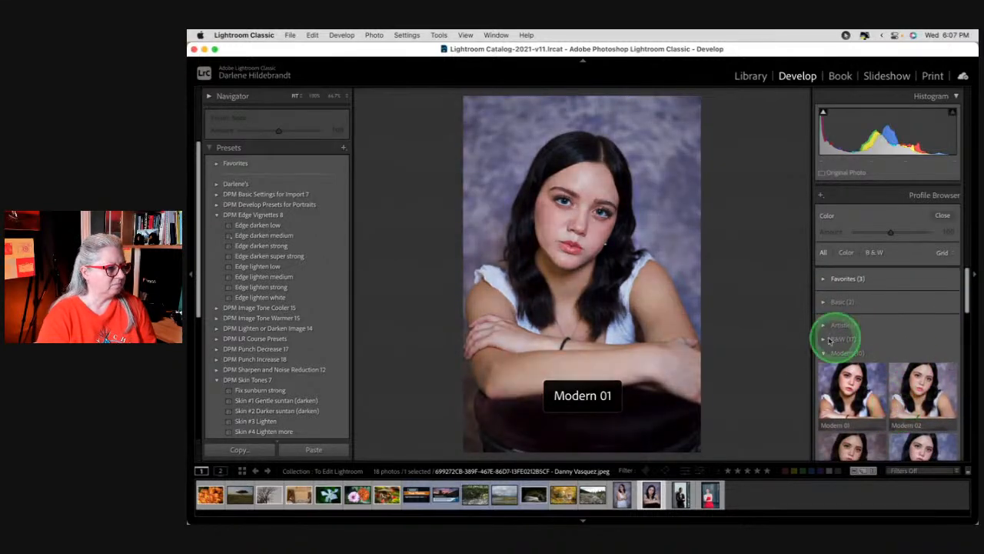
pyautogui.scroll(-1, 915, 354)
pyautogui.click(911, 360)
pyautogui.scroll(2, 909, 354)
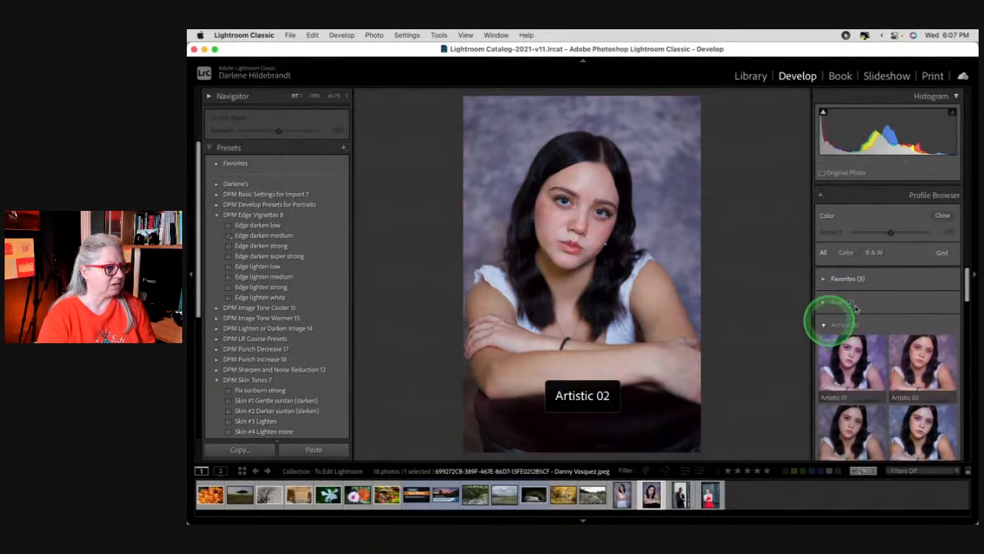
pyautogui.click(818, 327)
pyautogui.click(942, 224)
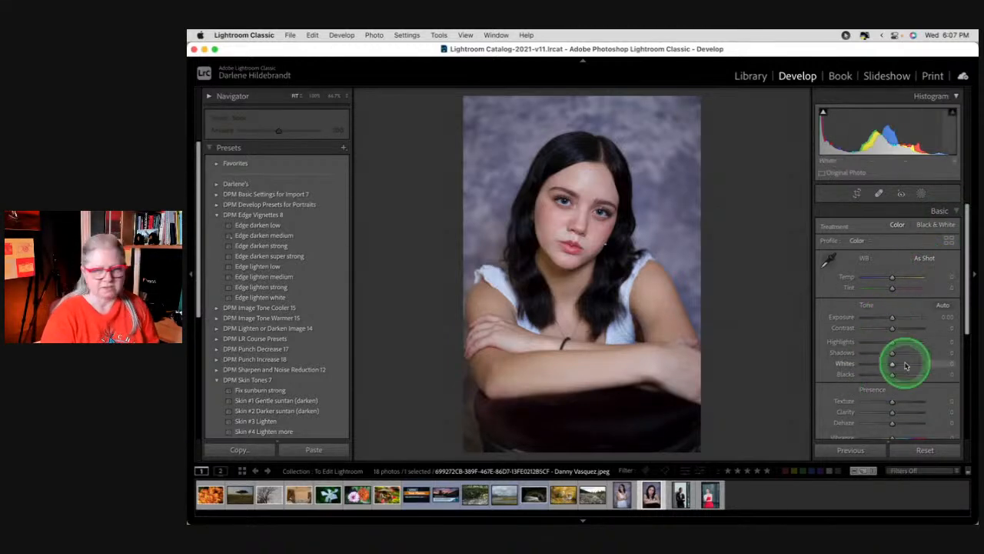
# Auto-set the portrait's Whites to +37, lower Blacks to −17 and raise Shadows to +3
pyautogui.keyDown('shift'); pyautogui.doubleClick(841, 365); pyautogui.keyUp('shift')
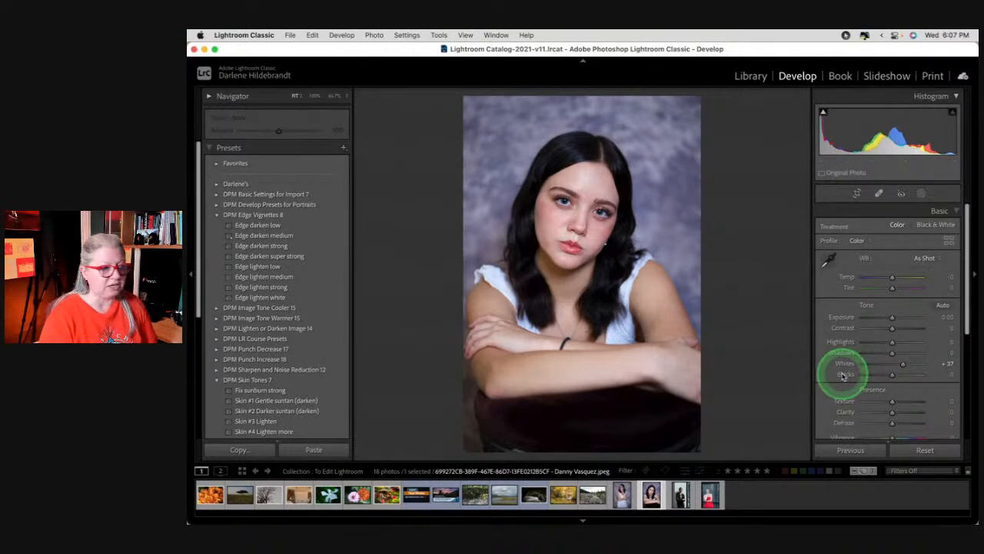
pyautogui.keyDown('alt'); pyautogui.click(892, 376); pyautogui.keyUp('alt')
pyautogui.moveTo(891, 376); pyautogui.dragTo(886, 376)
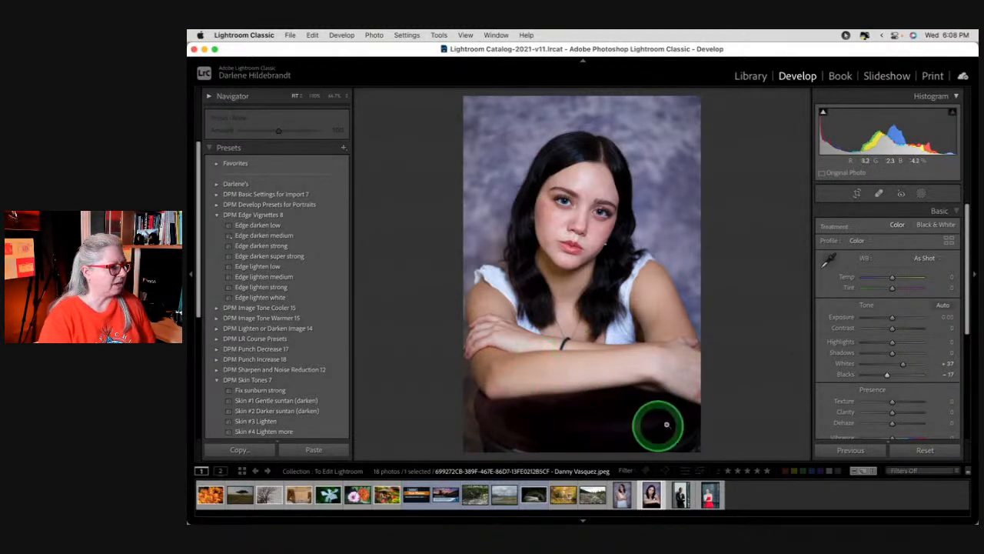
pyautogui.moveTo(886, 376); pyautogui.dragTo(892, 353)
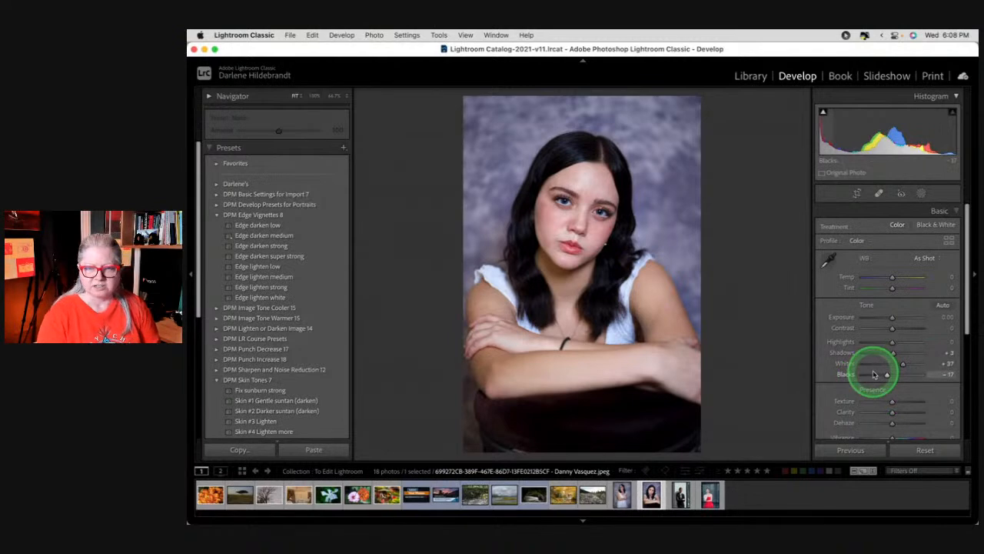
# Compare the portrait before and after the tone adjustments several times, ending on the edited version
pyautogui.press('\\')
pyautogui.press('\\')
pyautogui.press('\\')
pyautogui.press('\\')
pyautogui.press('\\')
pyautogui.press('\\')
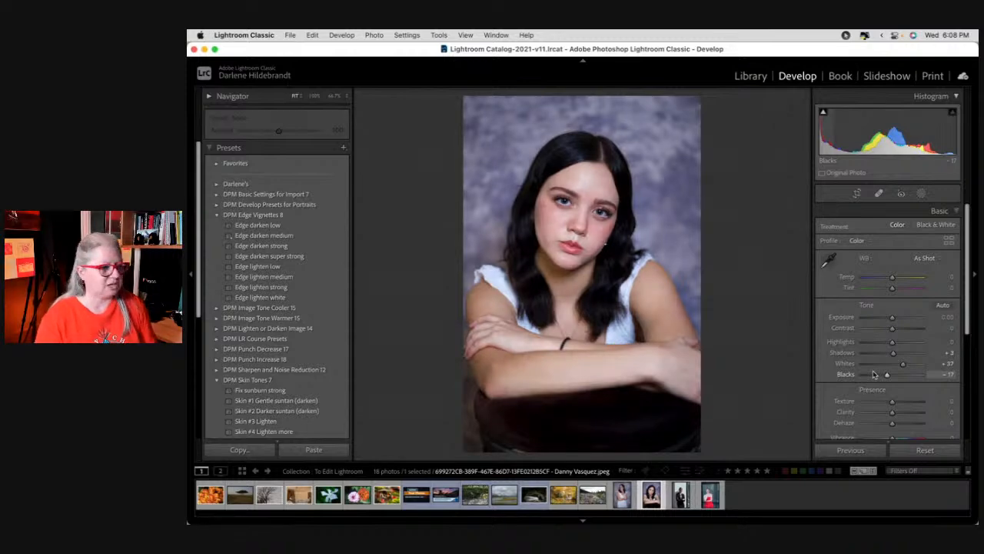
# Crop the portrait just below the forearms, trim its side and apply the crop
pyautogui.press('r')
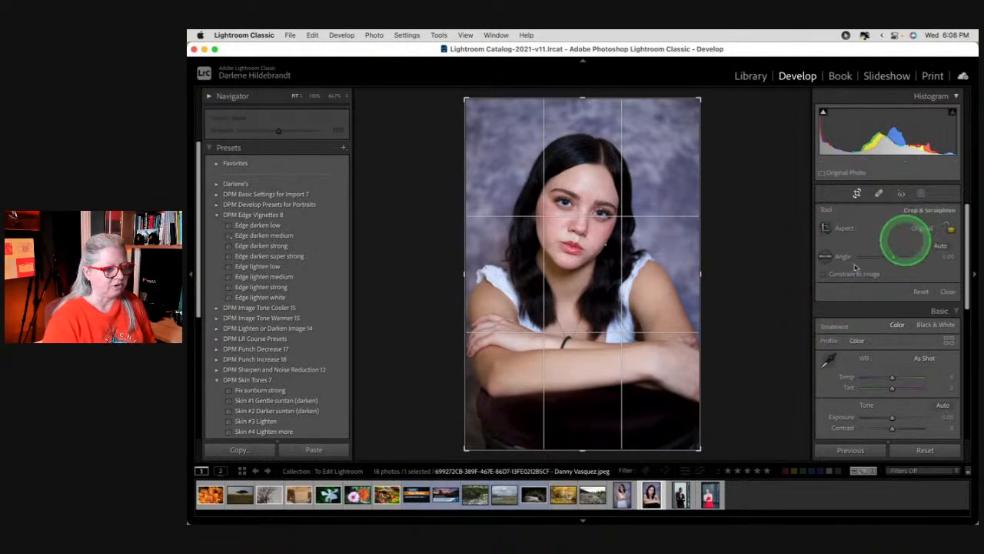
pyautogui.moveTo(616, 449); pyautogui.dragTo(618, 411)
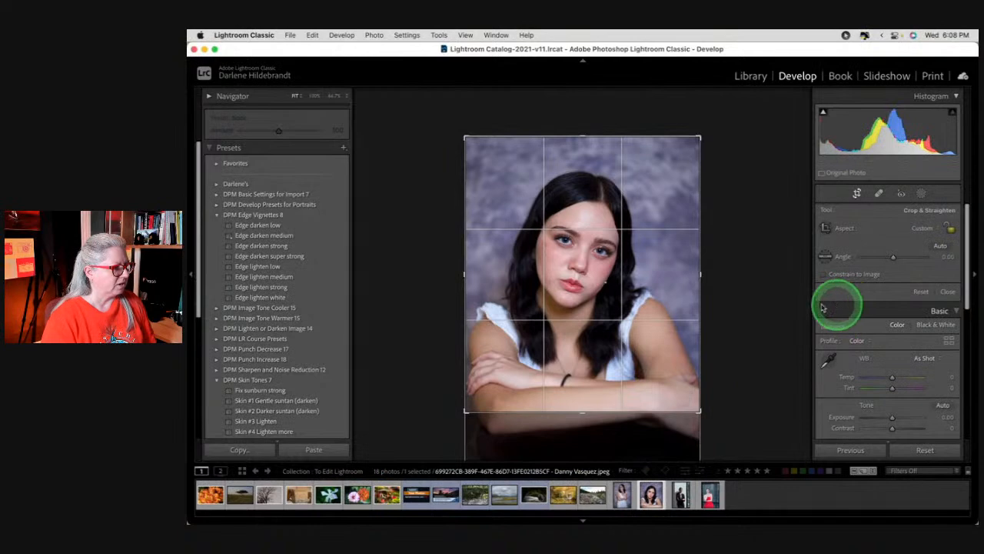
pyautogui.moveTo(598, 219); pyautogui.dragTo(623, 341)
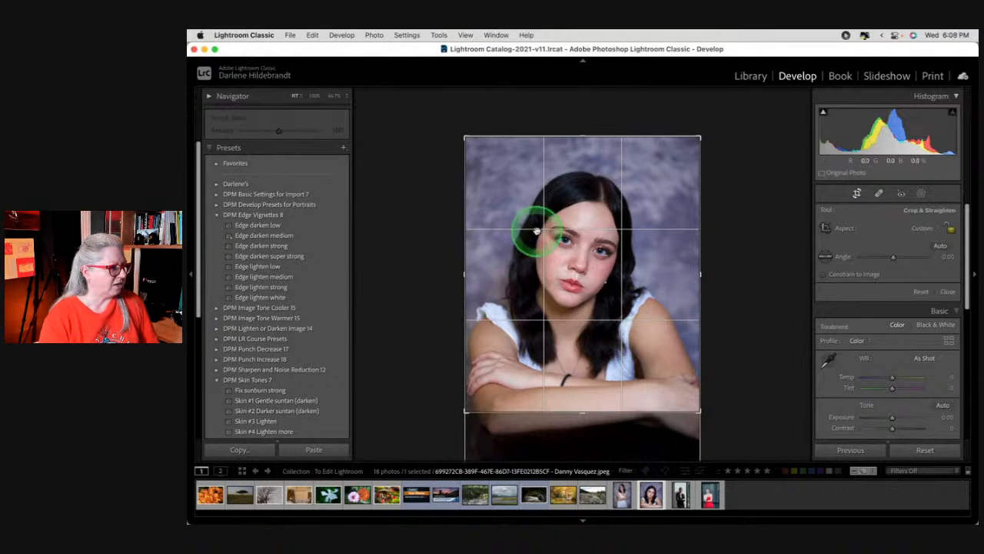
pyautogui.moveTo(699, 274); pyautogui.dragTo(684, 273)
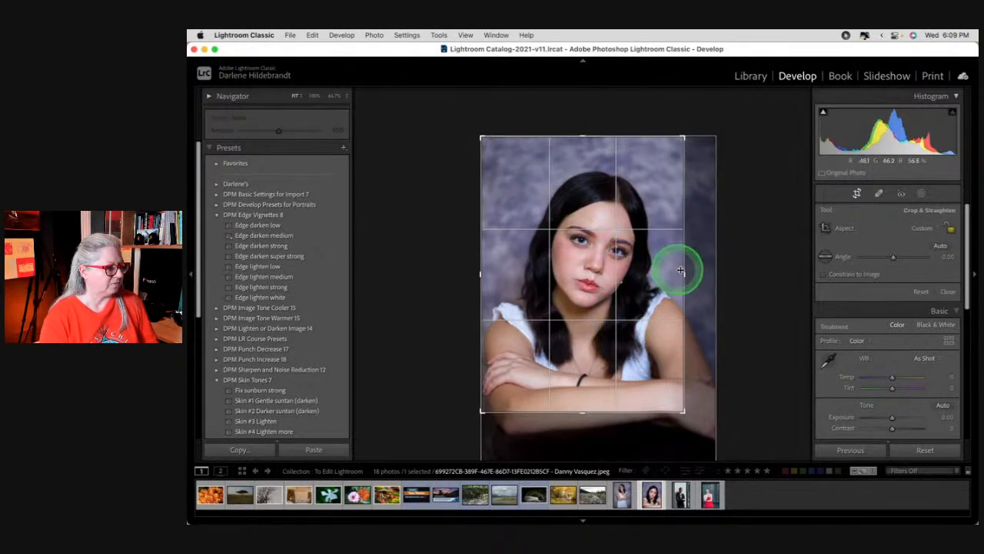
pyautogui.moveTo(690, 273); pyautogui.dragTo(685, 273)
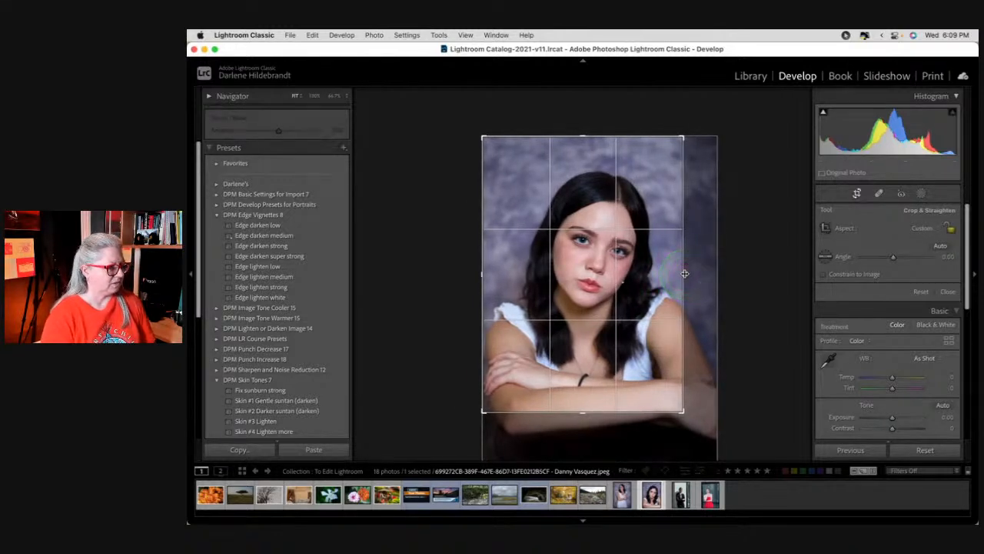
pyautogui.press('Return')
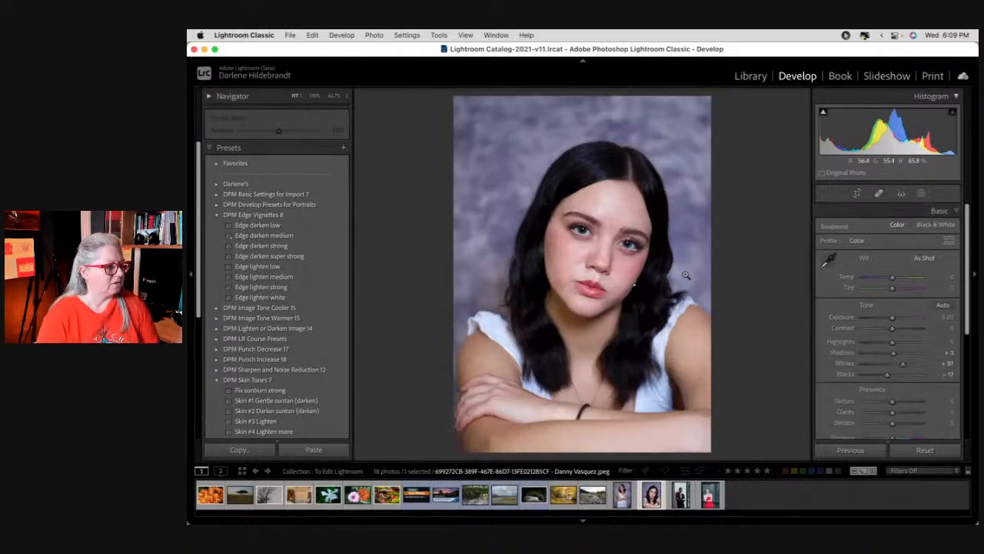
# Reopen the crop and tighten it around the face and folded arms, with less background above the head
pyautogui.press('r')
pyautogui.moveTo(564, 286)
pyautogui.mouseDown()
pyautogui.moveTo(545, 305)
pyautogui.moveTo(503, 311)
pyautogui.moveTo(510, 345)
pyautogui.moveTo(595, 329)
pyautogui.moveTo(550, 306)
pyautogui.moveTo(516, 223)
pyautogui.moveTo(541, 279)
pyautogui.moveTo(565, 285)
pyautogui.moveTo(564, 294)
pyautogui.moveTo(564, 285)
pyautogui.mouseUp()
pyautogui.moveTo(681, 409); pyautogui.dragTo(665, 404)
pyautogui.click(569, 118)
pyautogui.moveTo(582, 144); pyautogui.dragTo(581, 141)
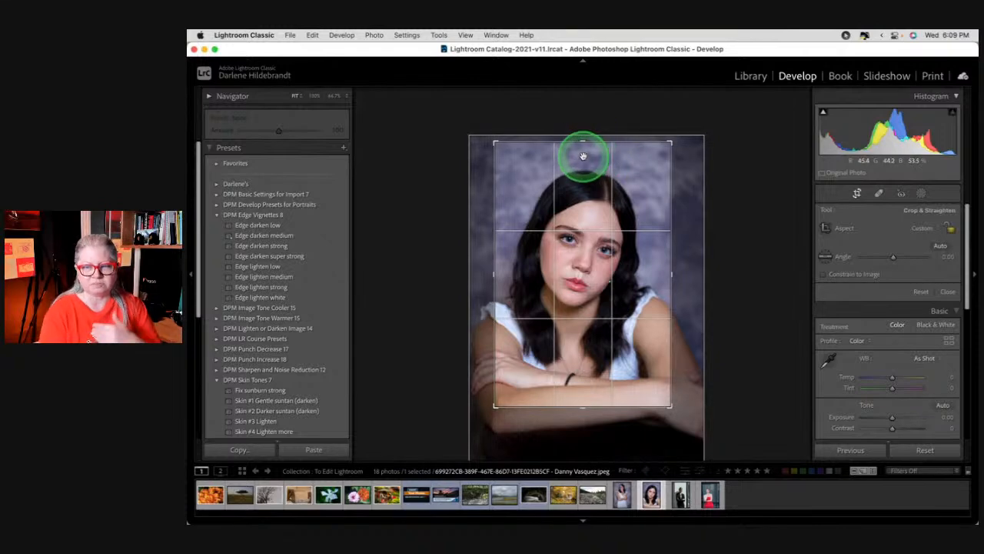
pyautogui.press('Return')
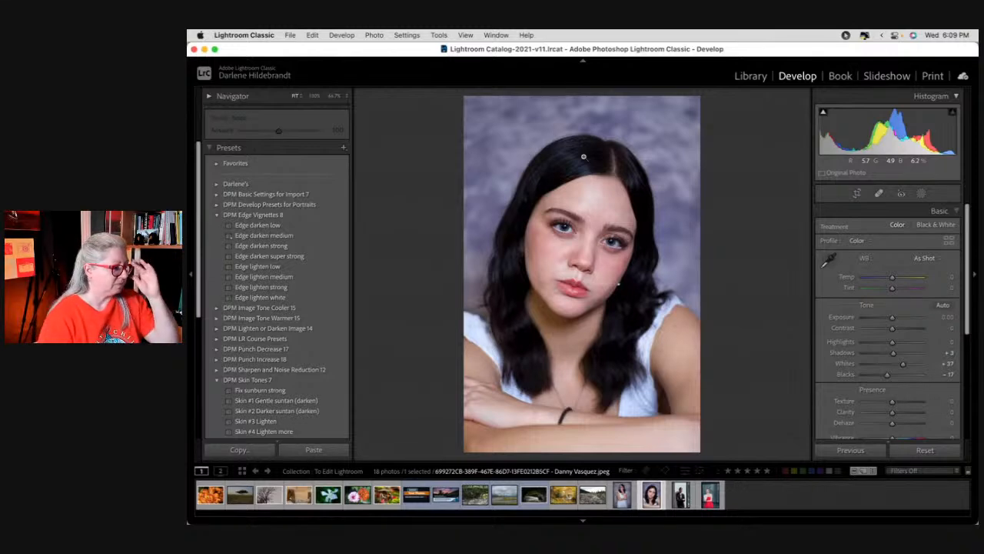
# Set the portrait's Exposure to −0.40 and apply the Edge darken medium preset, checking its post-crop vignetting settings
pyautogui.keyDown('alt'); pyautogui.click(888, 376); pyautogui.keyUp('alt')
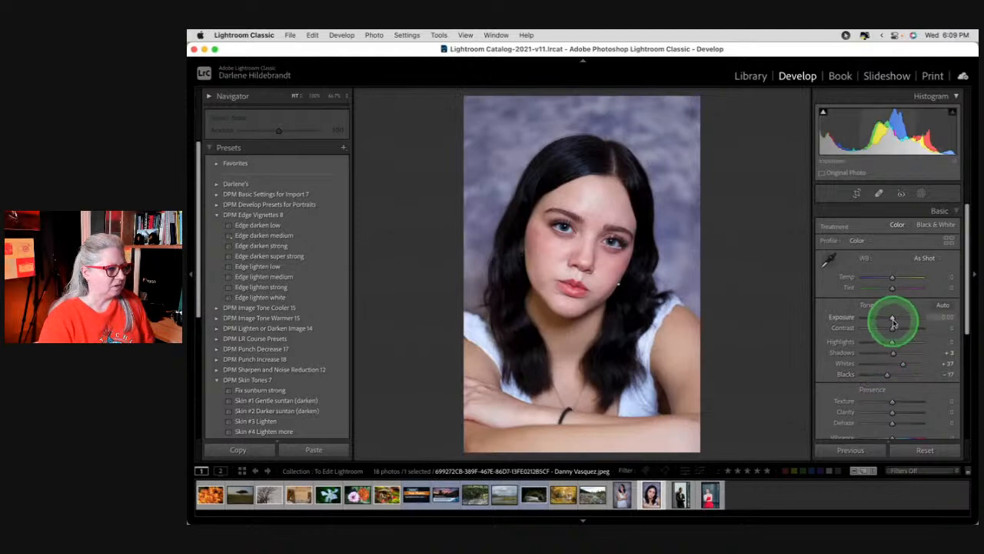
pyautogui.moveTo(893, 320); pyautogui.dragTo(890, 320)
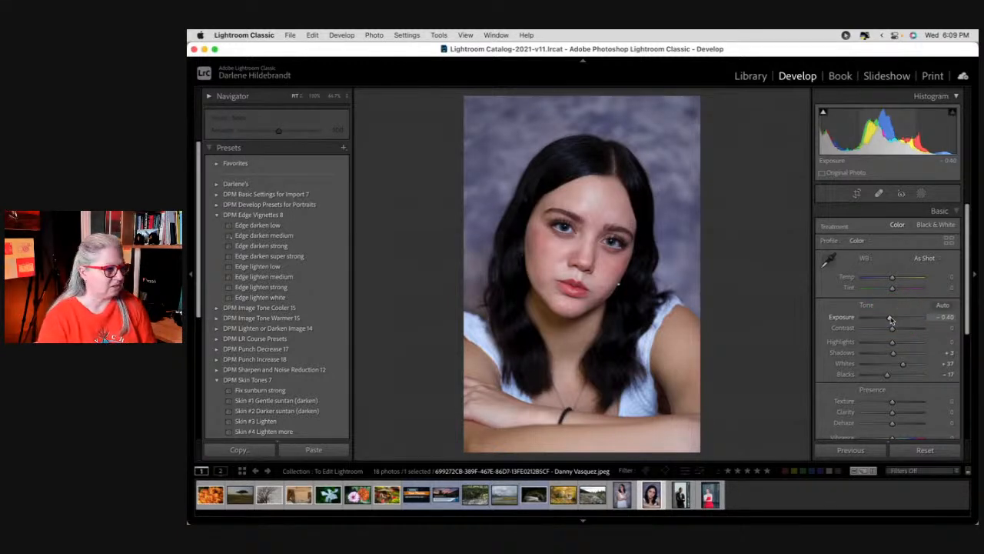
pyautogui.click(267, 235)
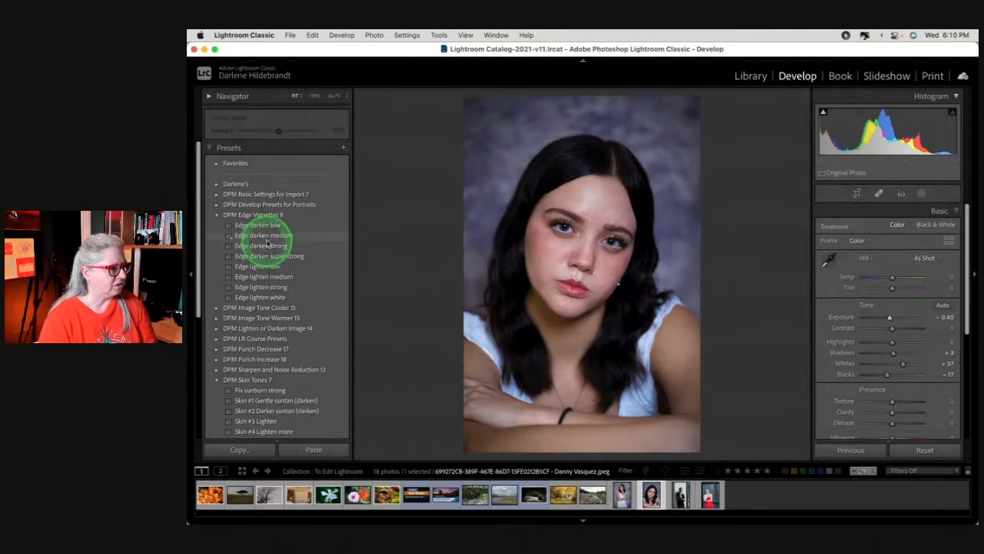
pyautogui.click(259, 236)
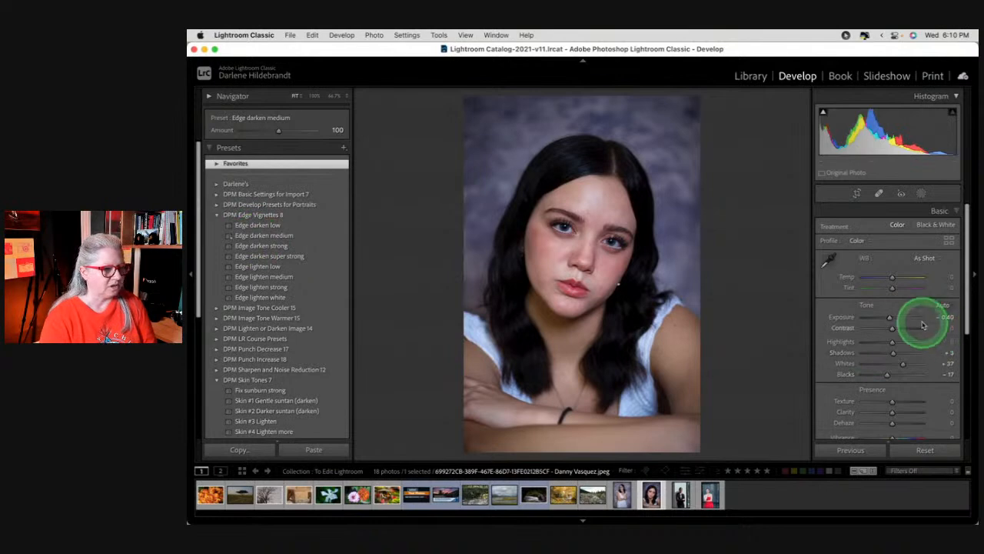
pyautogui.scroll(-5, 923, 318)
pyautogui.click(931, 378)
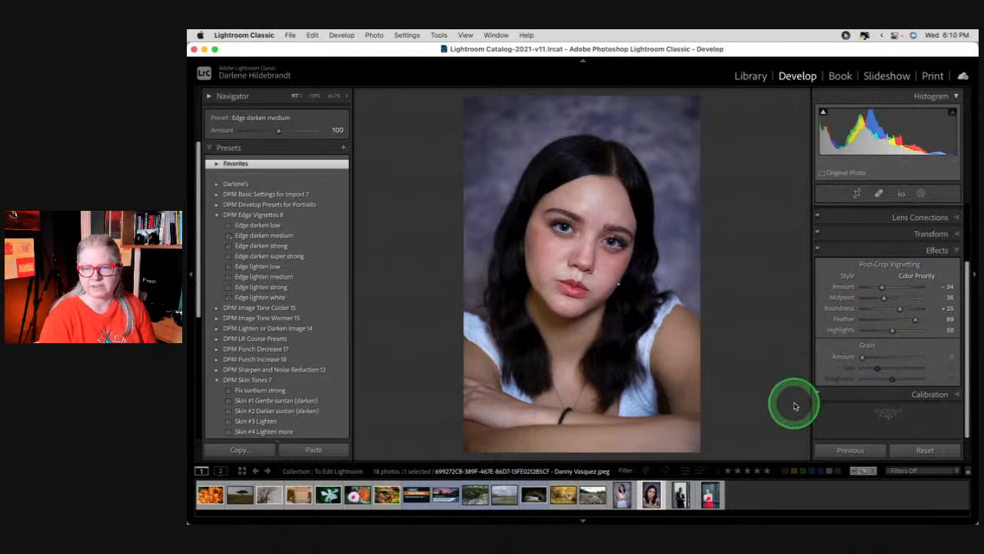
# Compare the other Edge darken presets, return to Edge darken medium and set the vignette Amount to −36
pyautogui.click(259, 226)
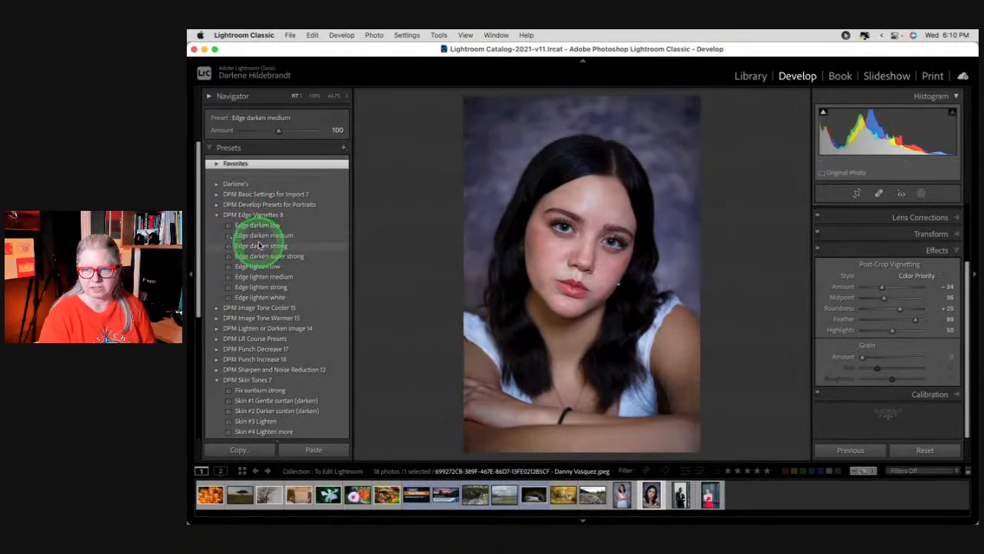
pyautogui.click(262, 245)
pyautogui.click(261, 256)
pyautogui.click(263, 234)
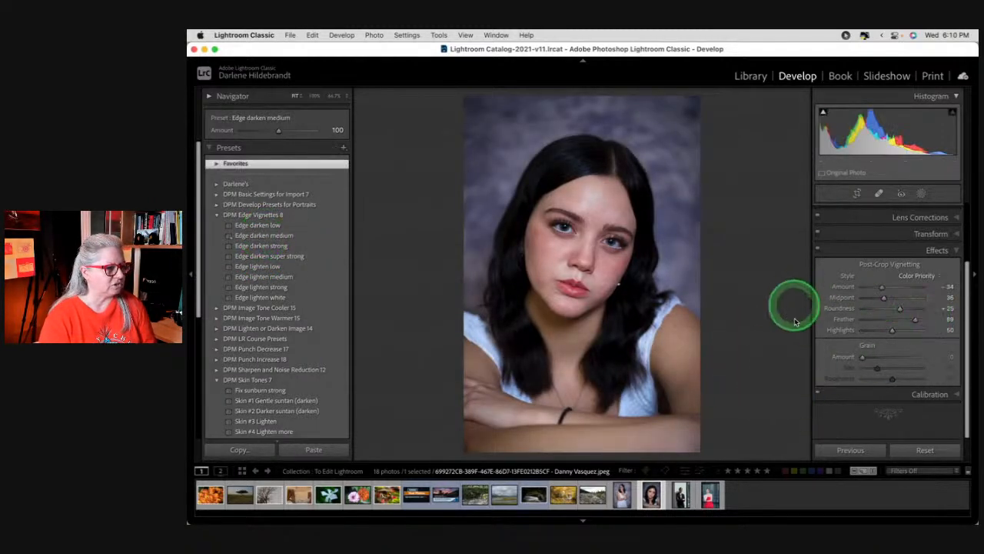
pyautogui.moveTo(888, 287); pyautogui.dragTo(884, 287)
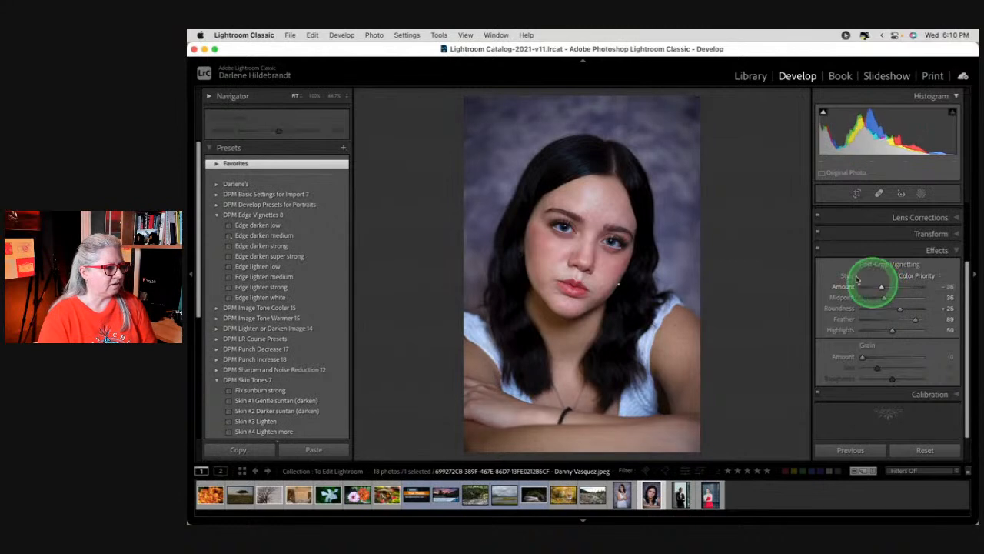
# Switch the Effects adjustments off and on repeatedly to compare the portrait with and without the vignette, leaving them enabled
pyautogui.click(817, 250)
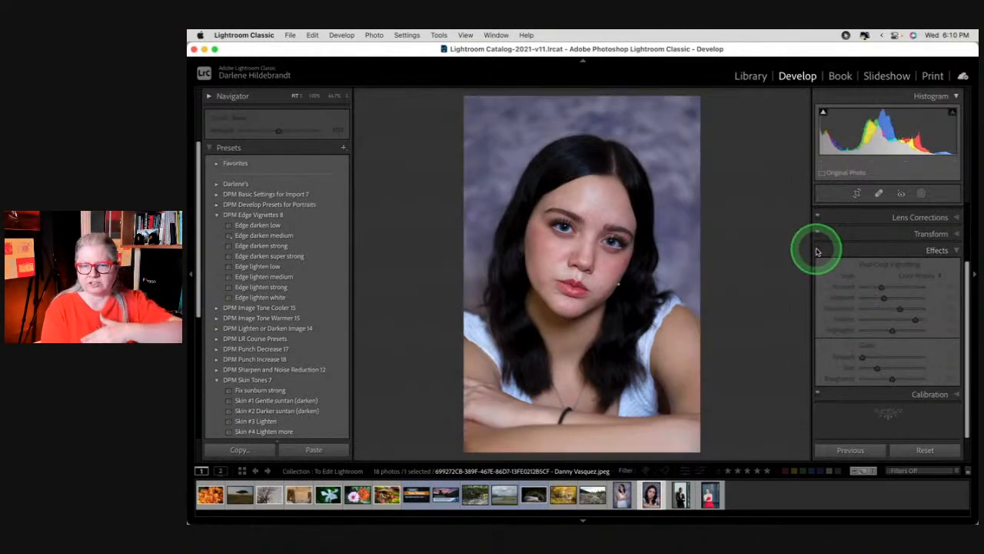
pyautogui.click(817, 250)
pyautogui.click(817, 250)
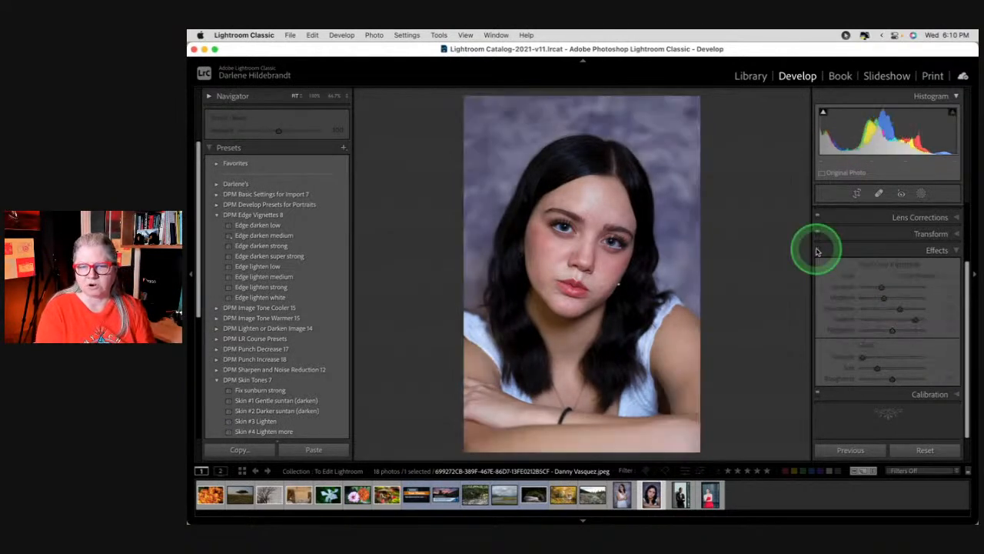
pyautogui.click(817, 250)
pyautogui.click(818, 250)
pyautogui.click(817, 250)
pyautogui.click(818, 250)
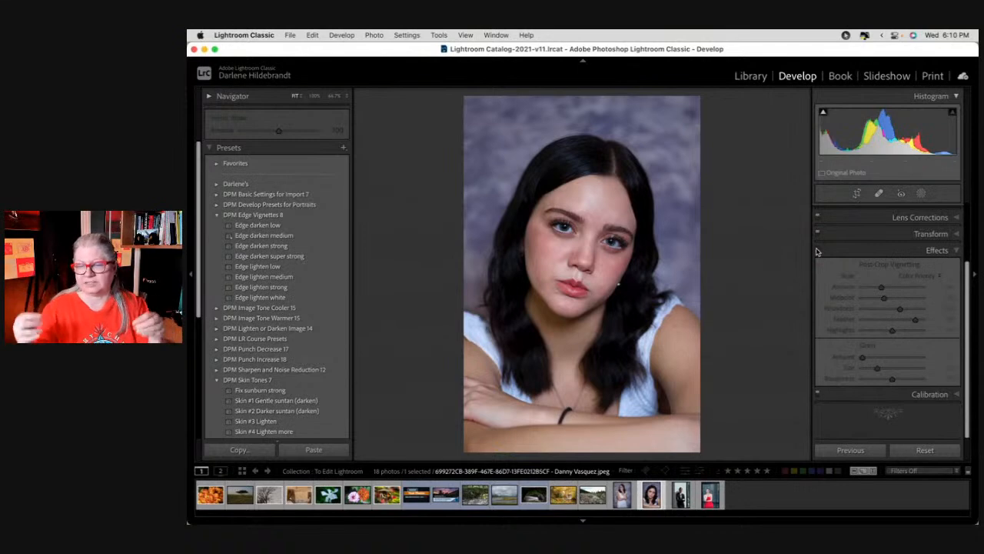
pyautogui.click(817, 250)
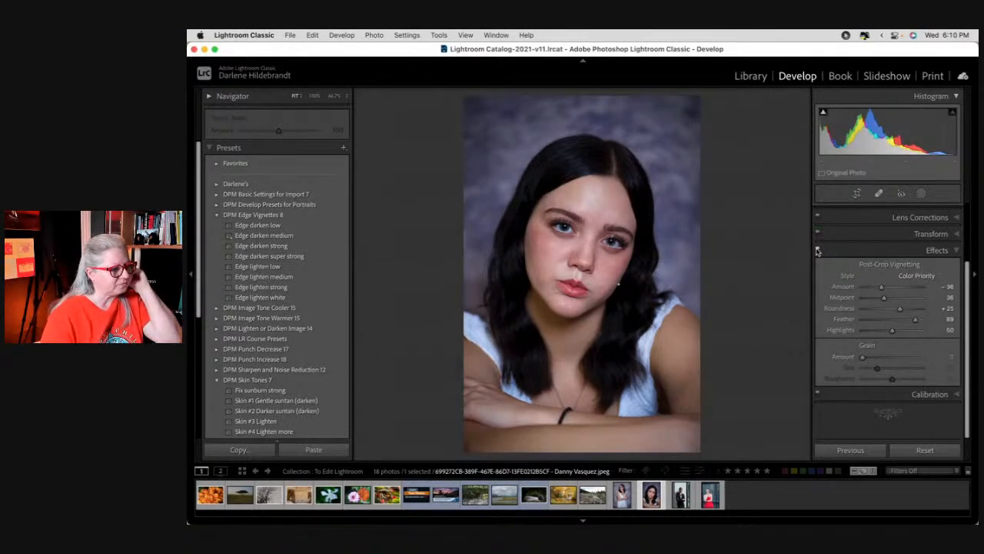
# Inspect the bracelet, the facial skin and the earring at 100% for distractions and blemishes, ending with the whole portrait fitted
pyautogui.click(561, 413)
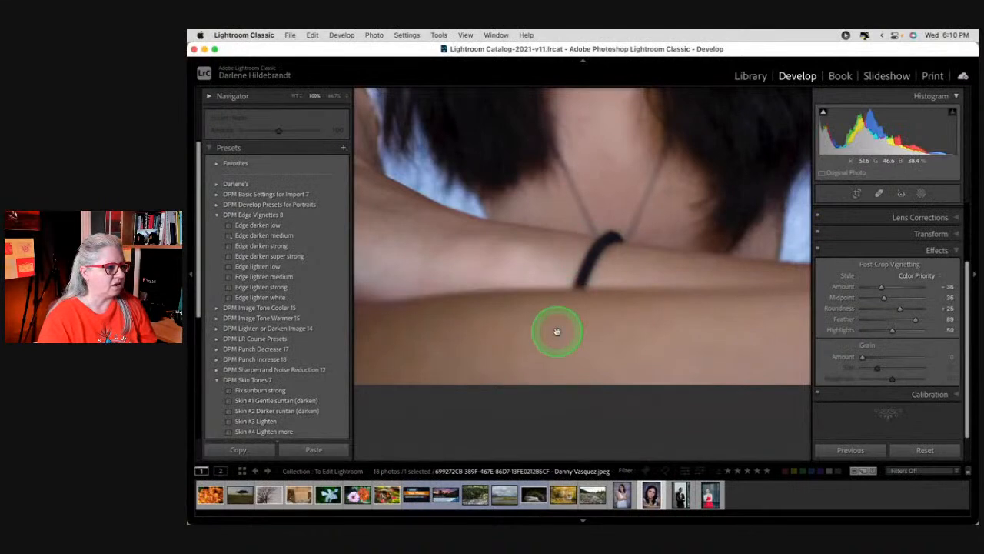
pyautogui.click(556, 331)
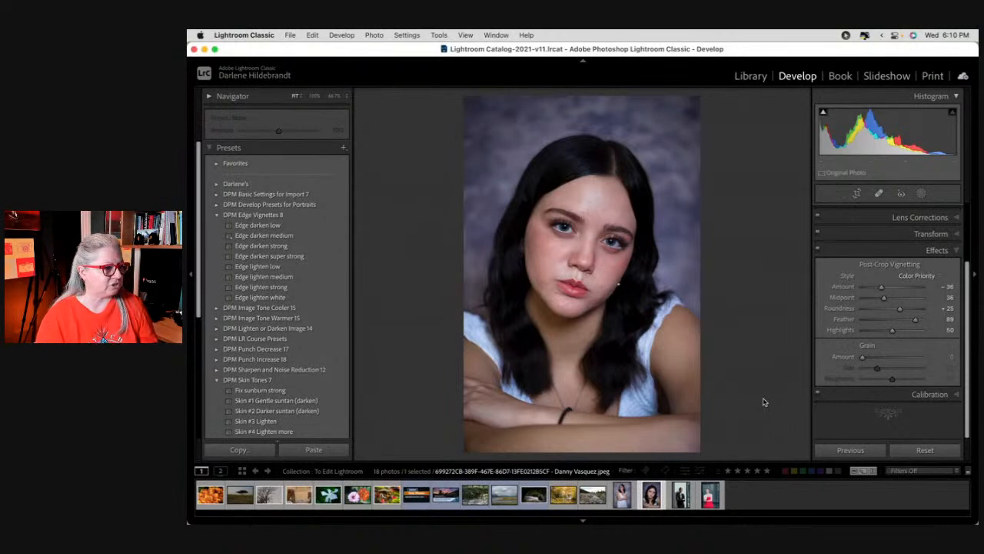
pyautogui.click(607, 254)
pyautogui.moveTo(640, 382); pyautogui.dragTo(688, 393)
pyautogui.scroll(2, 687, 376)
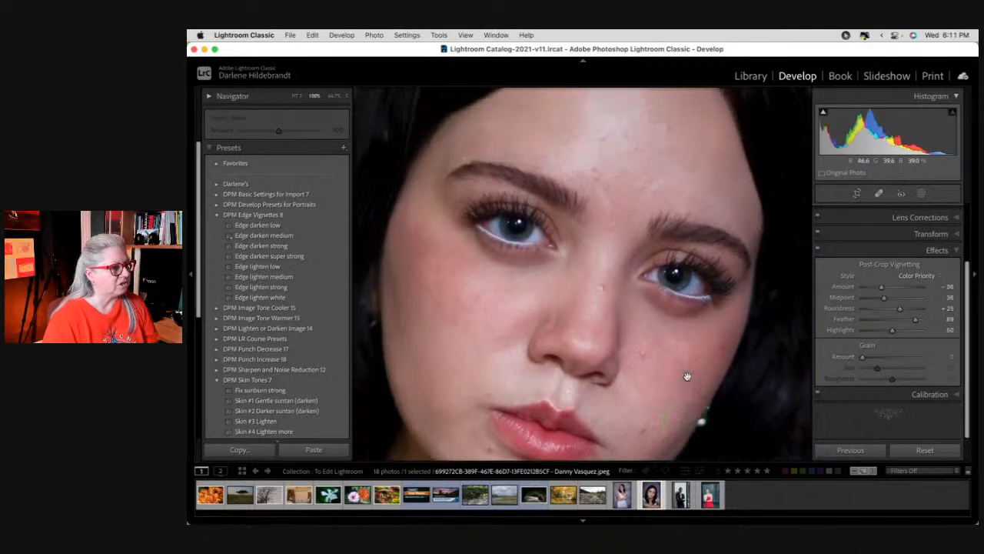
pyautogui.scroll(4, 687, 376)
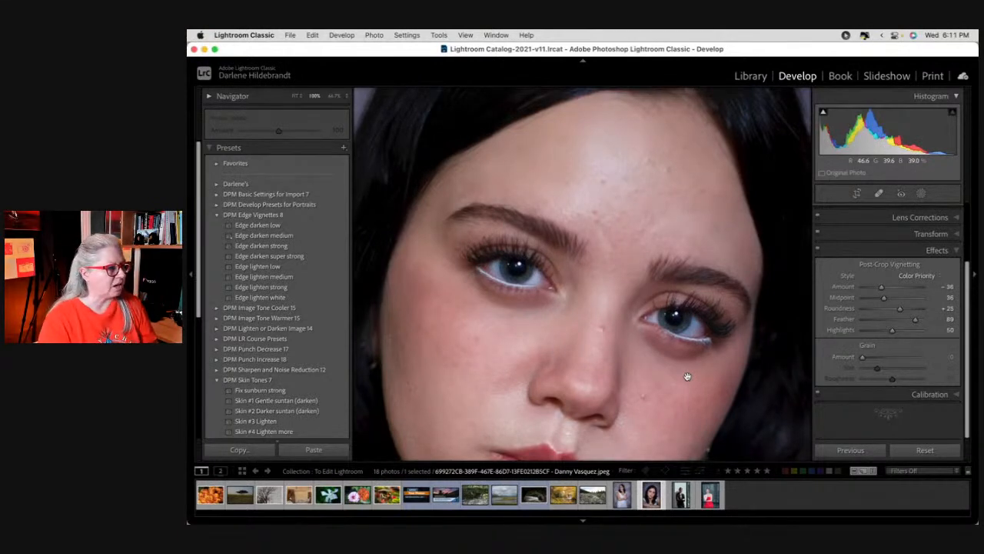
pyautogui.scroll(-6, 599, 364)
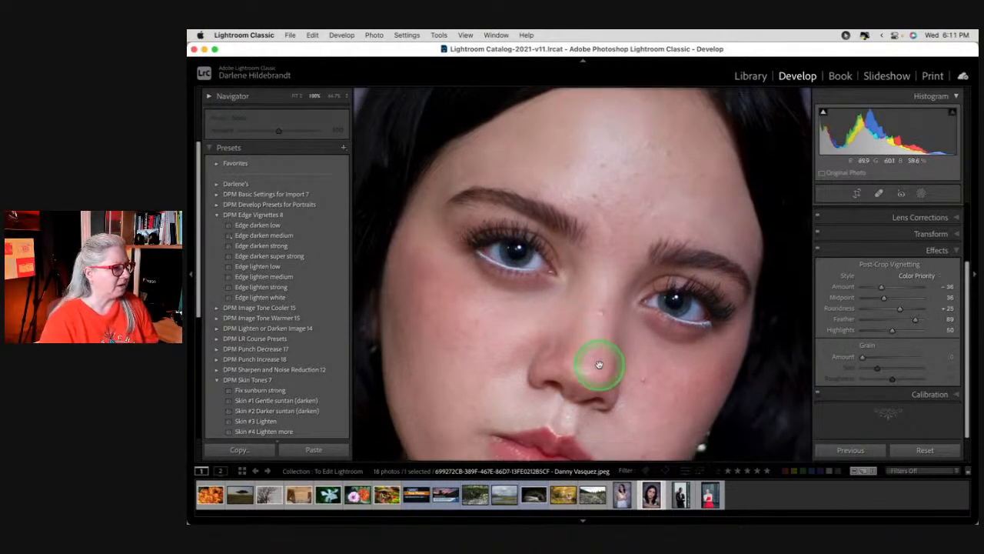
pyautogui.scroll(-5, 600, 364)
pyautogui.click(630, 364)
pyautogui.click(849, 348)
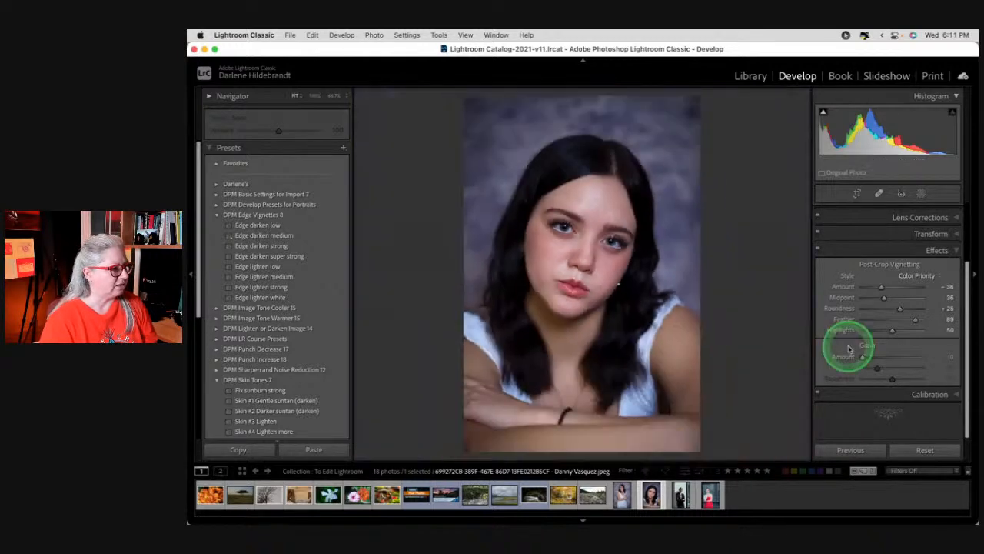
pyautogui.click(616, 284)
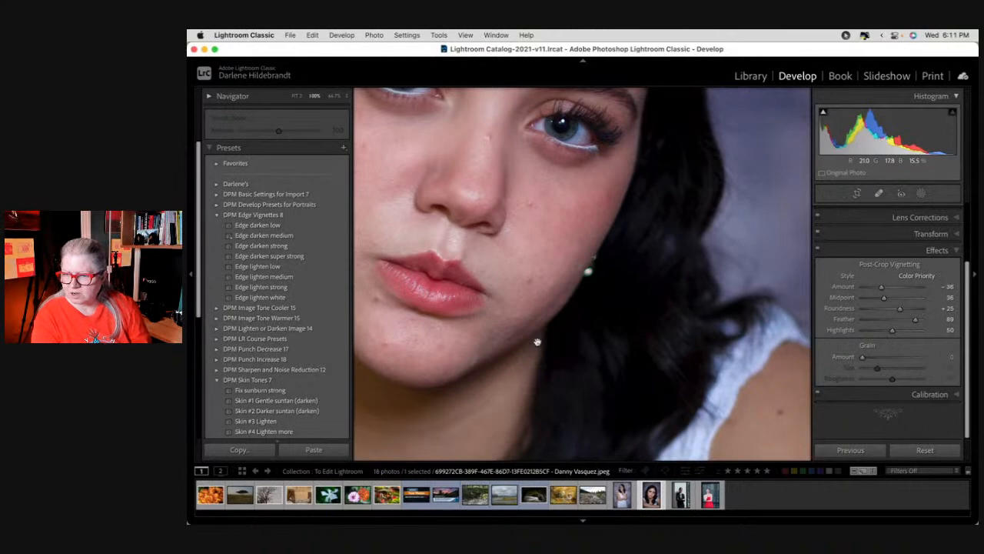
pyautogui.click(536, 341)
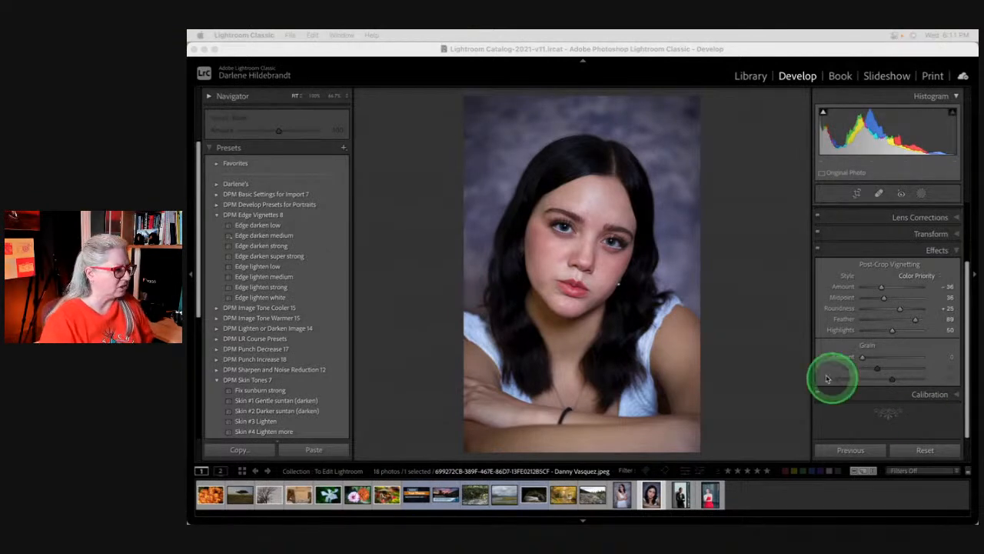
# Show the To Edit Lightroom collection as a Library grid and reopen the crossed-arms portrait in Develop
pyautogui.click(745, 320)
pyautogui.press('g')
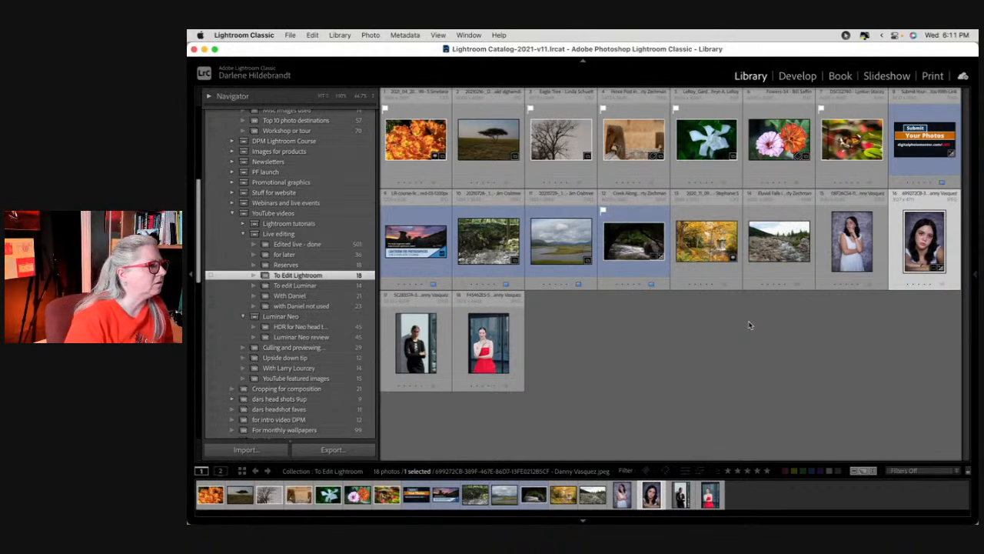
pyautogui.click(745, 323)
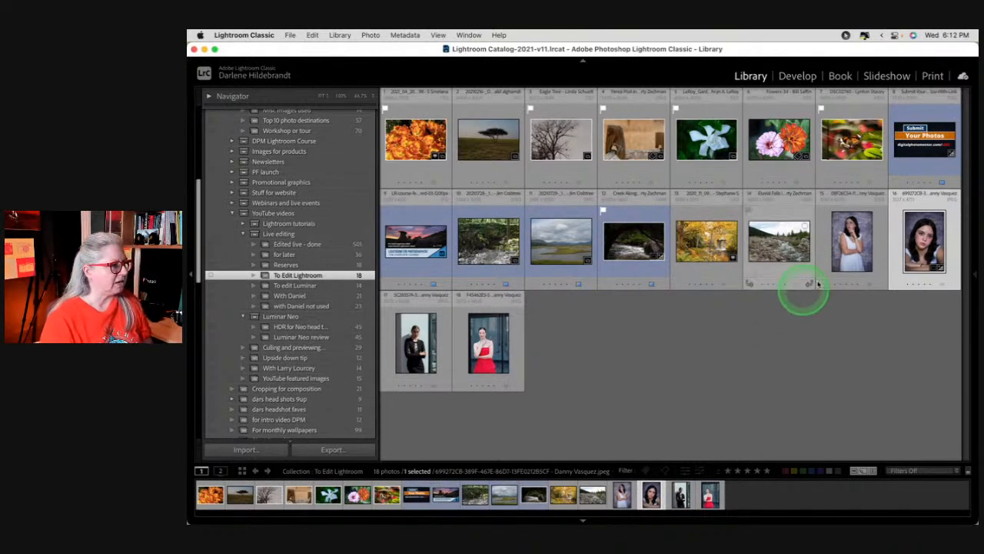
pyautogui.press('d')
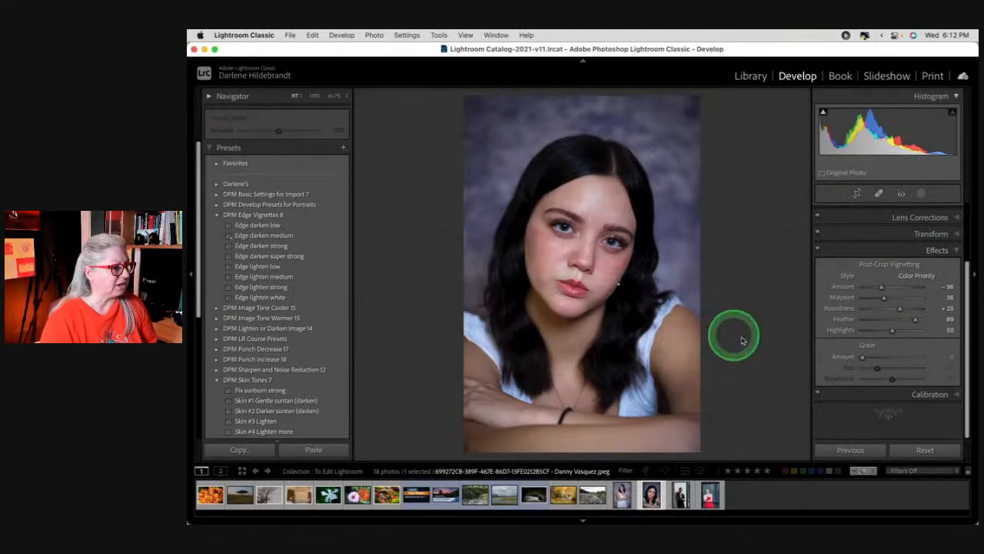
# Compare the edited portrait with its unedited Before version repeatedly, ending on the edited version
pyautogui.press('\\')
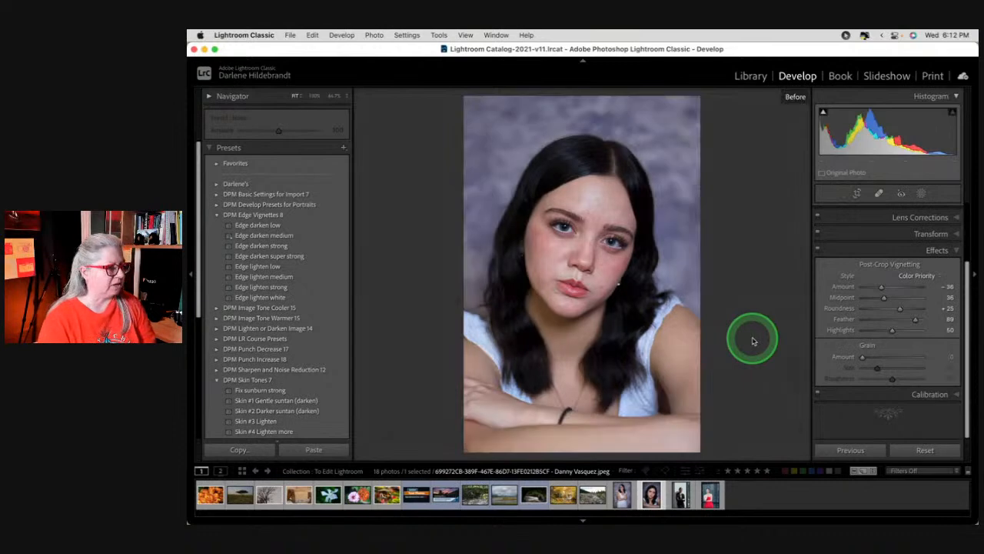
pyautogui.press('\\')
pyautogui.press('\\')
pyautogui.press('\\')
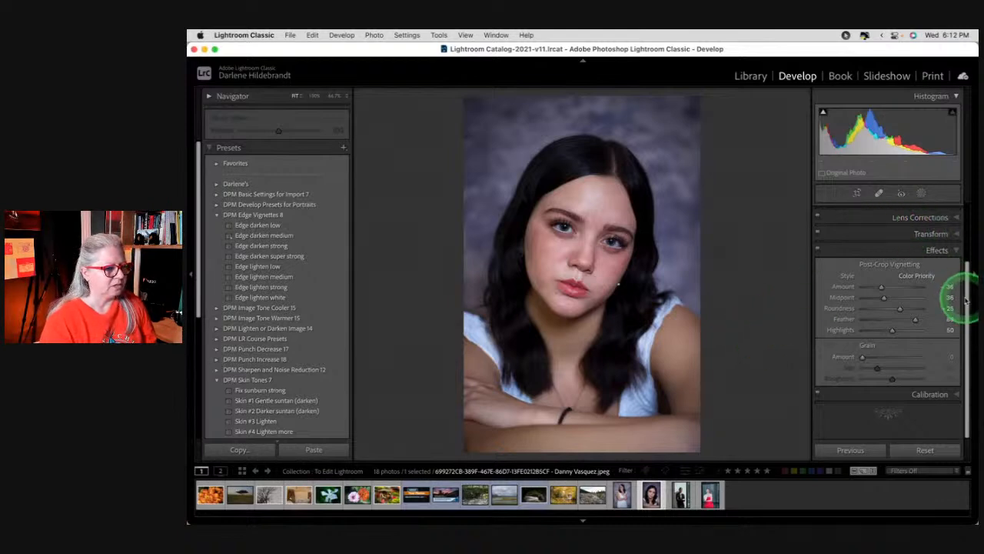
# Try the Auto white balance in the Basic settings, then return it to As Shot
pyautogui.moveTo(967, 303); pyautogui.dragTo(963, 216)
pyautogui.click(939, 211)
pyautogui.scroll(-1, 903, 301)
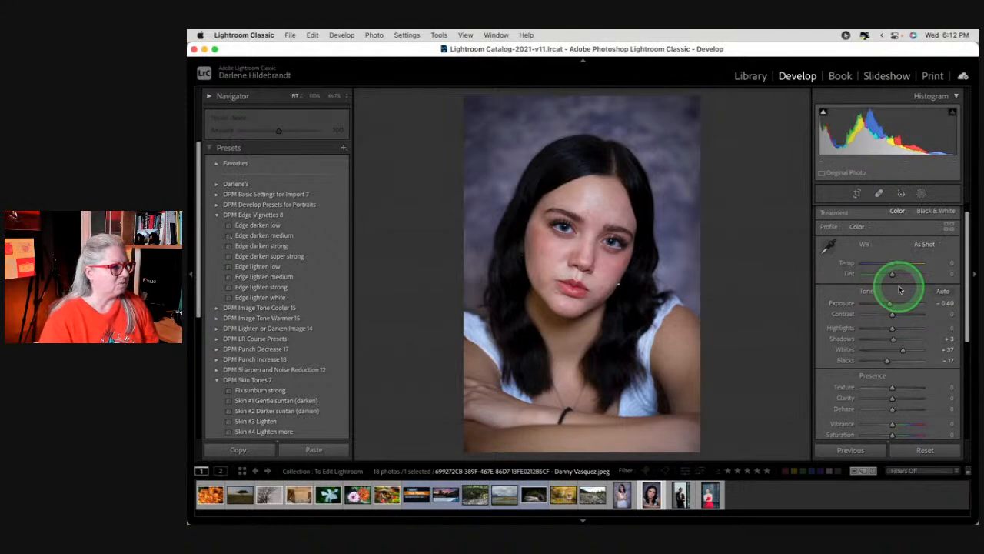
pyautogui.click(923, 244)
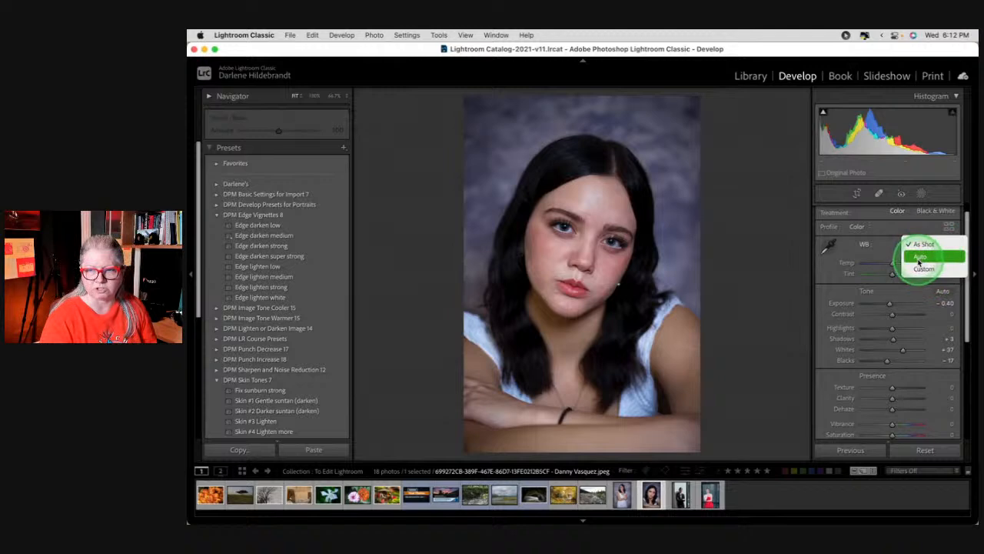
pyautogui.click(920, 260)
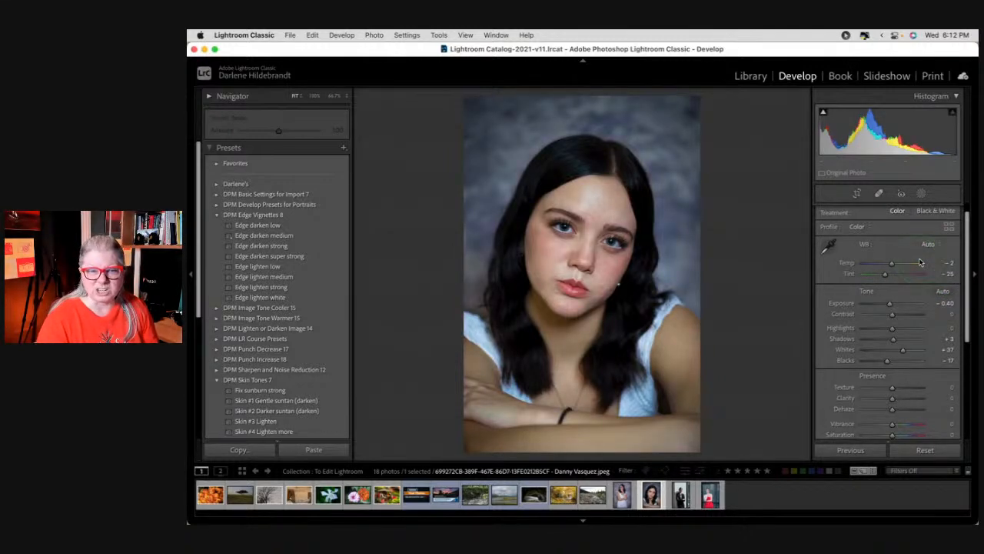
pyautogui.click(926, 244)
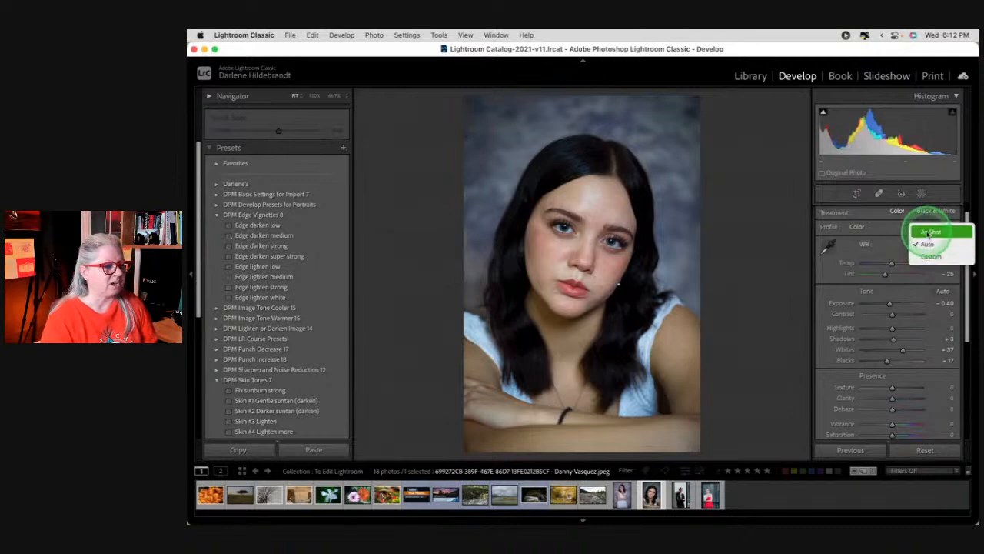
pyautogui.click(927, 232)
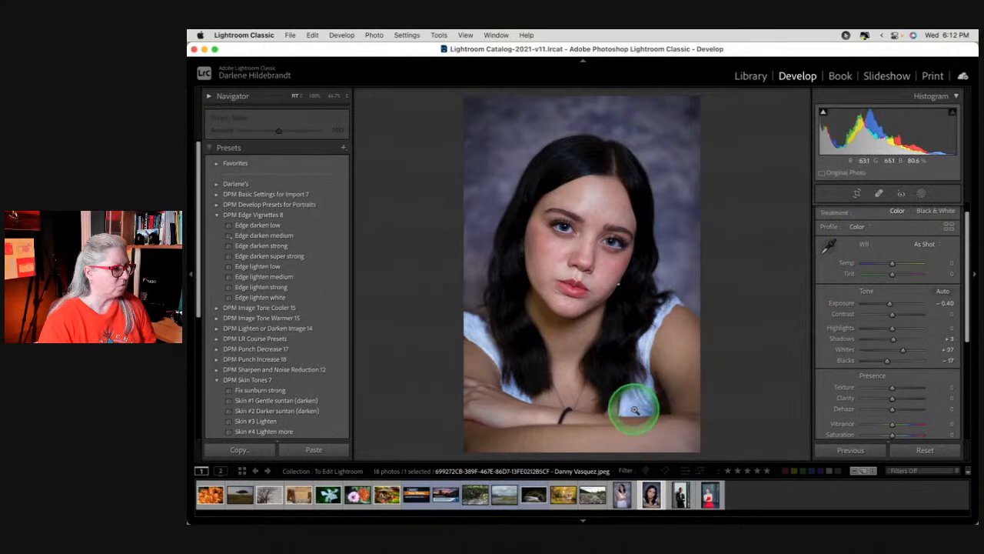
# Sample the white top as the neutral target with the Navigator preview shown, then set Temp to +4 and Tint to −16
pyautogui.click(829, 247)
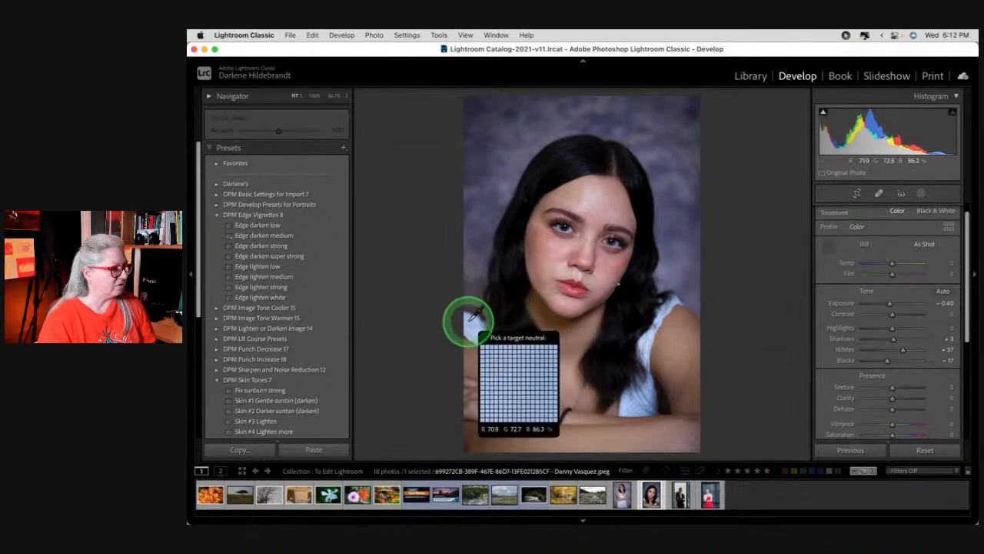
pyautogui.click(210, 96)
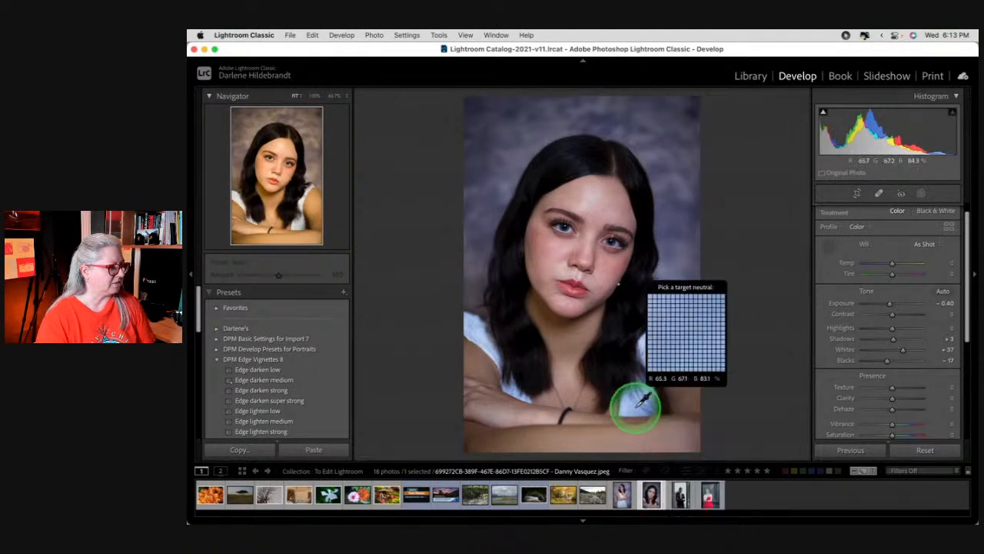
pyautogui.click(643, 273)
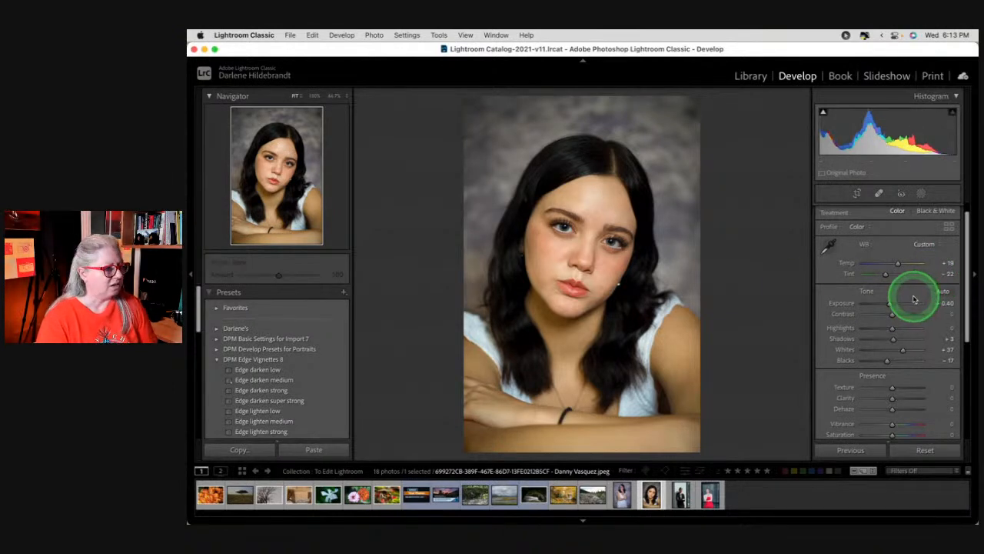
pyautogui.moveTo(939, 262); pyautogui.dragTo(934, 262)
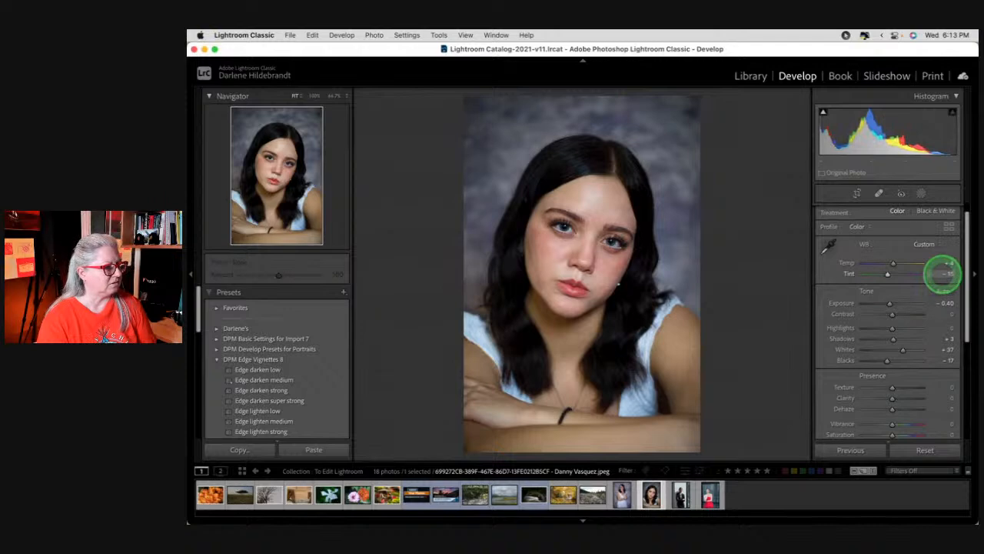
# Compare the white balance correction with the Before version and set the Tint to −10
pyautogui.press('\\')
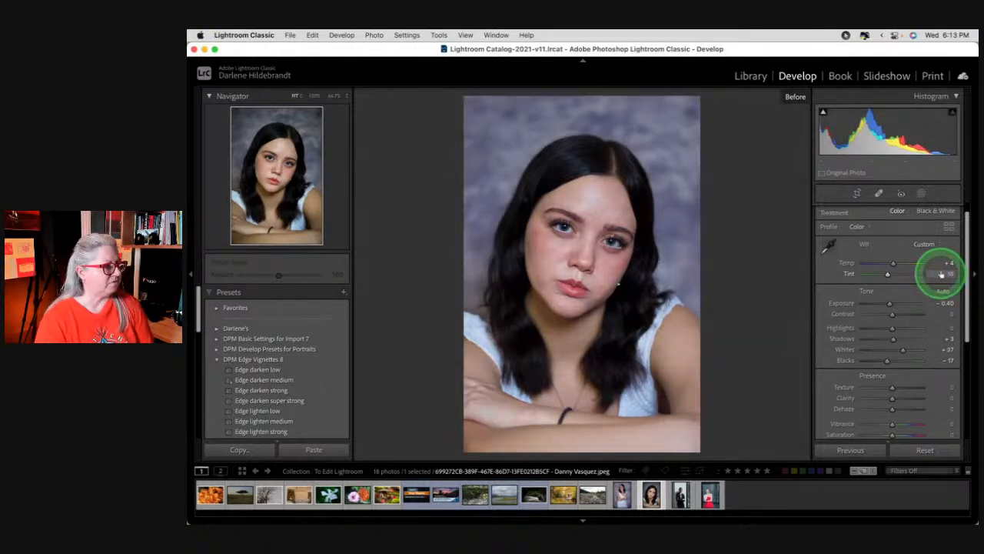
pyautogui.press('\\')
pyautogui.press('\\')
pyautogui.press('\\')
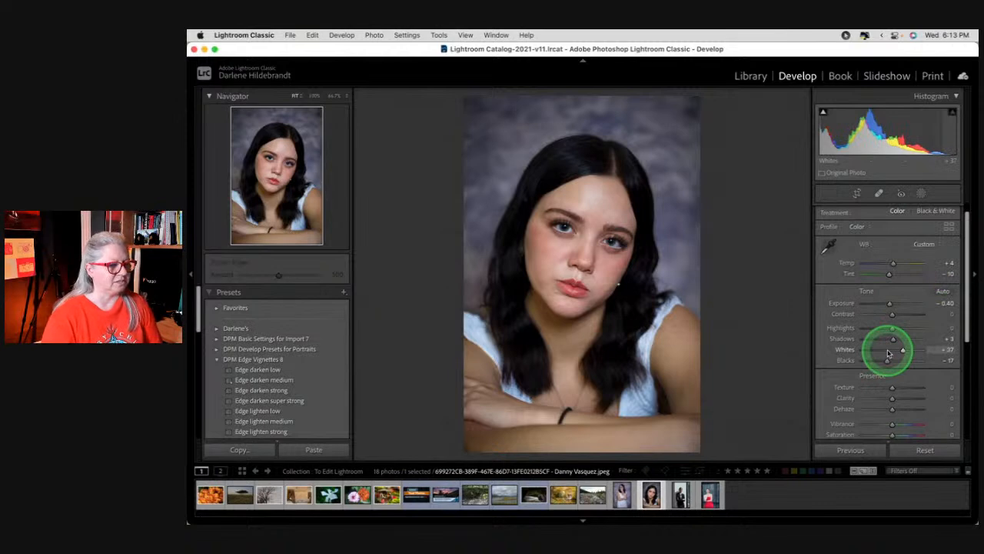
# Try Clarity at +100 and examine its effect on the face at 50% zoom
pyautogui.scroll(-3, 890, 346)
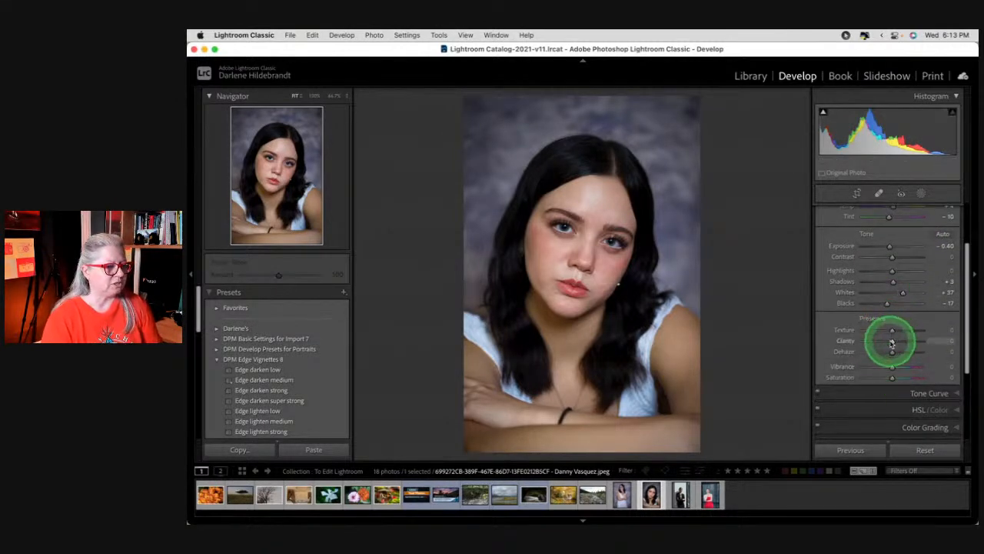
pyautogui.moveTo(893, 343); pyautogui.dragTo(958, 336)
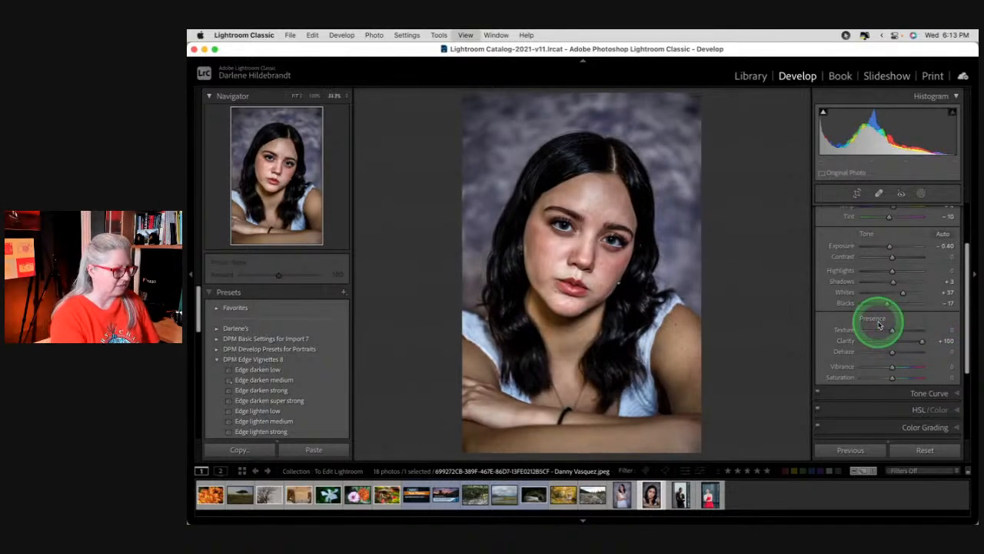
pyautogui.press('super+equal')
pyautogui.moveTo(923, 343); pyautogui.dragTo(922, 345)
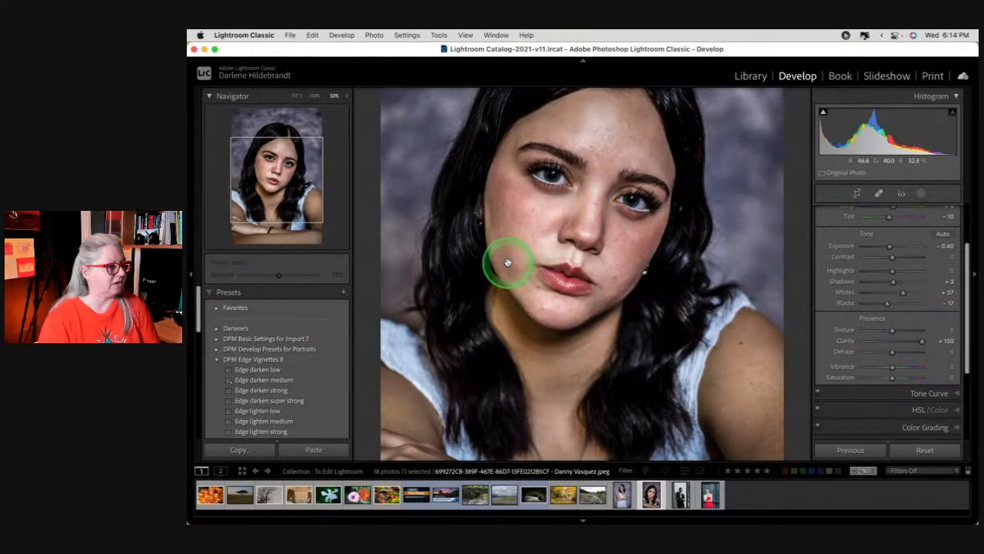
pyautogui.scroll(3, 521, 246)
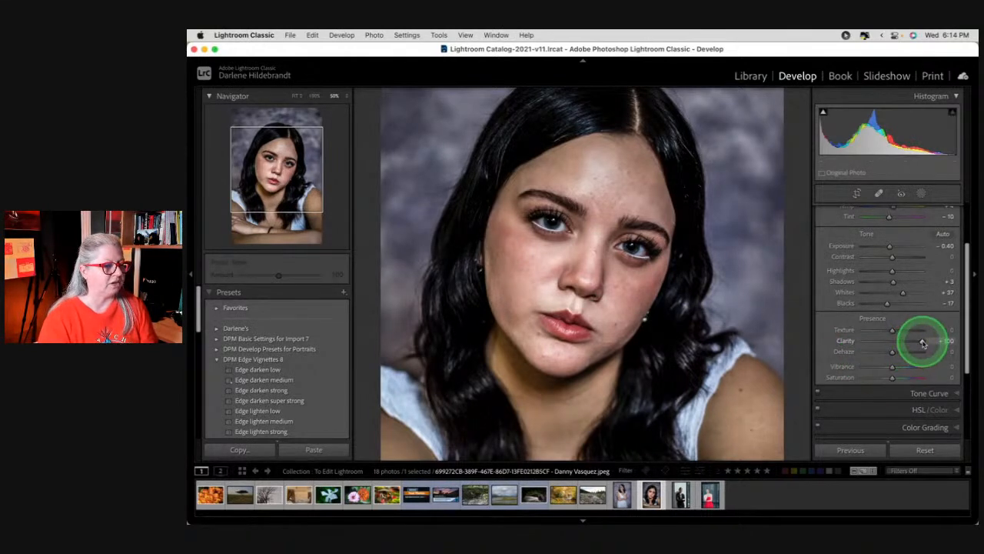
# Try Texture at +100, return it to 0 and set Clarity to +12
pyautogui.moveTo(922, 342); pyautogui.dragTo(957, 330)
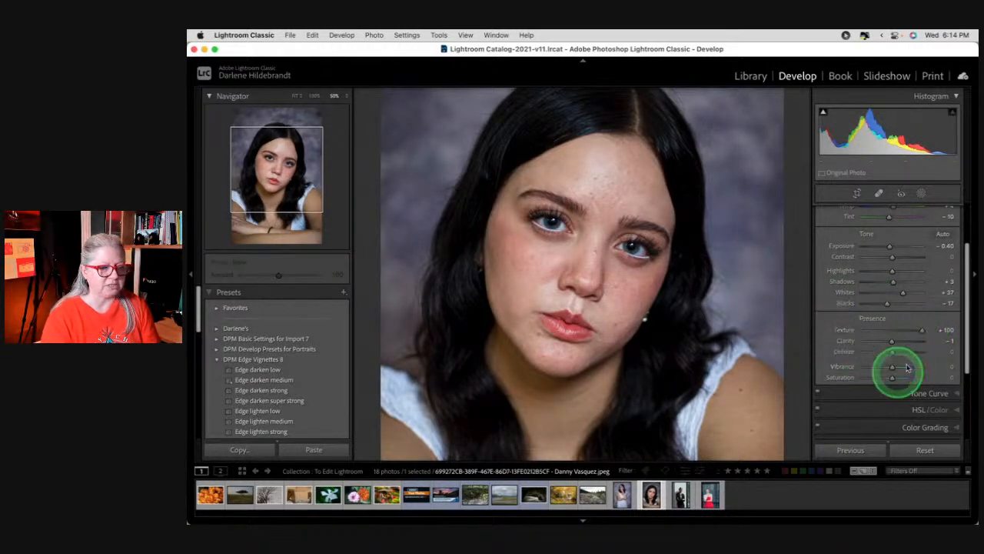
pyautogui.moveTo(922, 329); pyautogui.dragTo(892, 331)
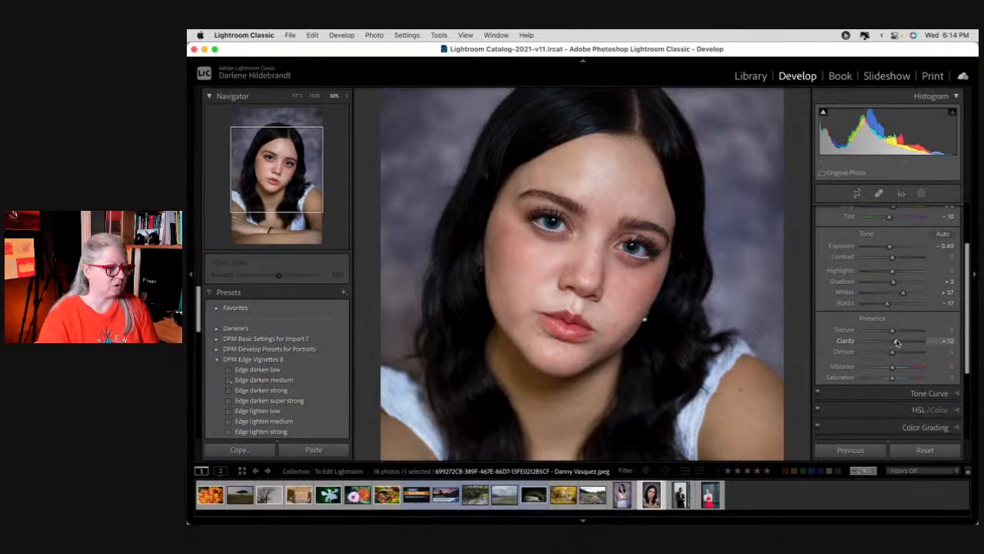
# Open the Detail settings and aim the sharpening preview at the eye nearer the visible pearl earring
pyautogui.scroll(-3, 897, 342)
pyautogui.scroll(-3, 896, 343)
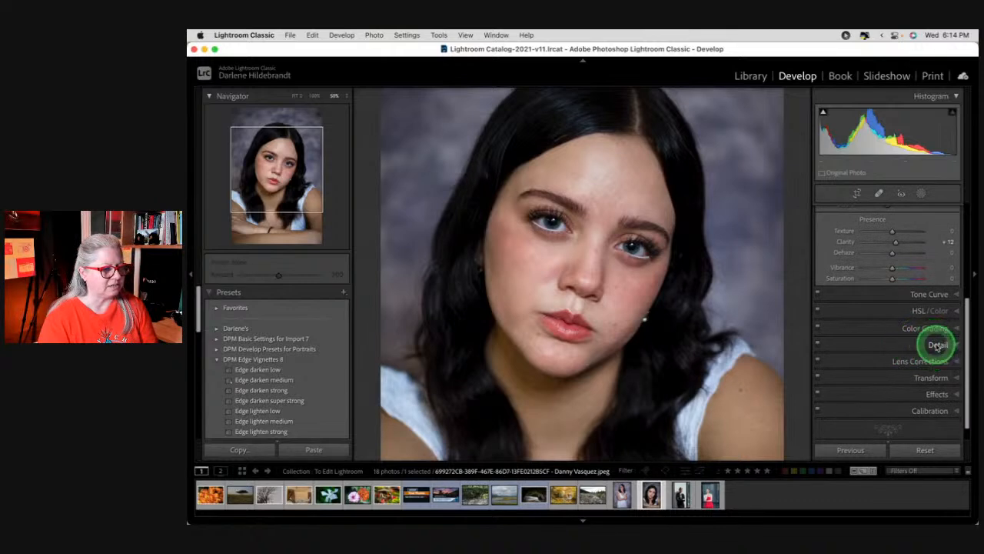
pyautogui.click(938, 345)
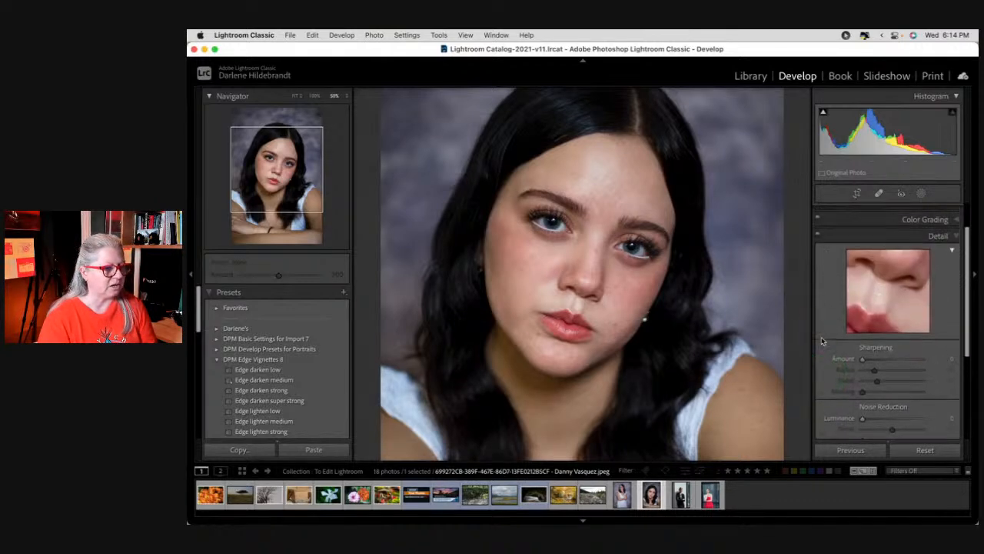
pyautogui.moveTo(889, 290); pyautogui.dragTo(912, 244)
pyautogui.moveTo(905, 311); pyautogui.dragTo(850, 277)
pyautogui.click(824, 254)
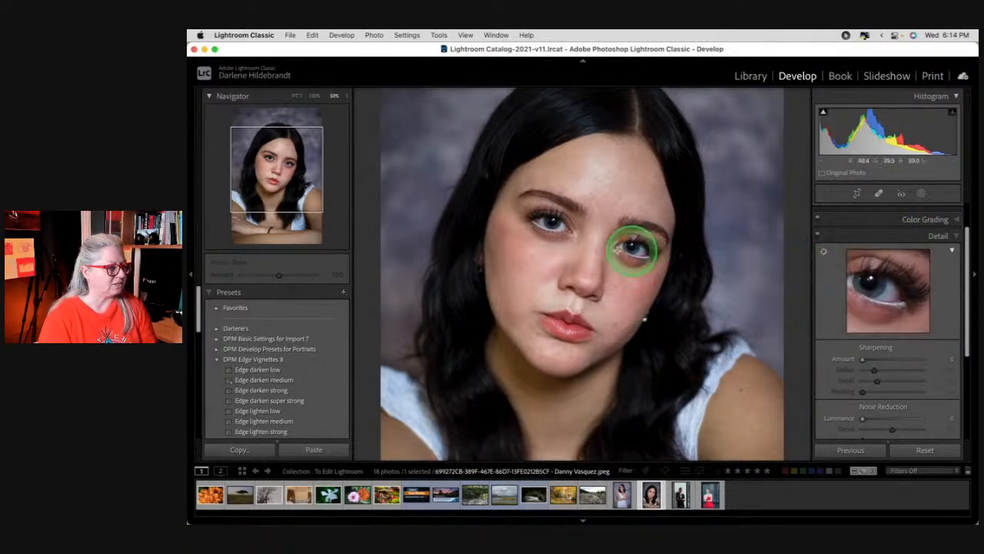
pyautogui.click(634, 246)
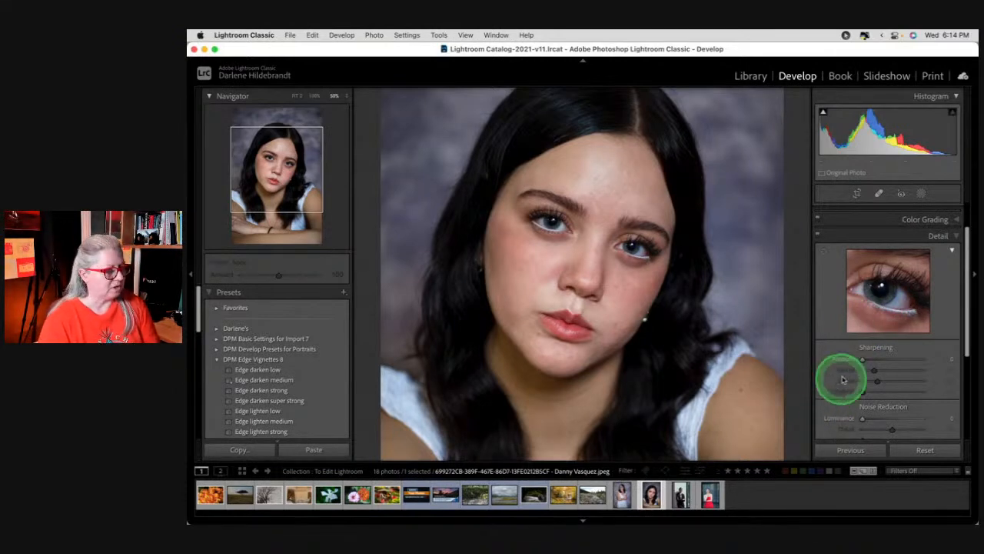
# Exaggerate the Sharpening with Amount 150, Radius 3.0 and Detail 100, and inspect the face at 100%
pyautogui.moveTo(863, 360); pyautogui.dragTo(933, 356)
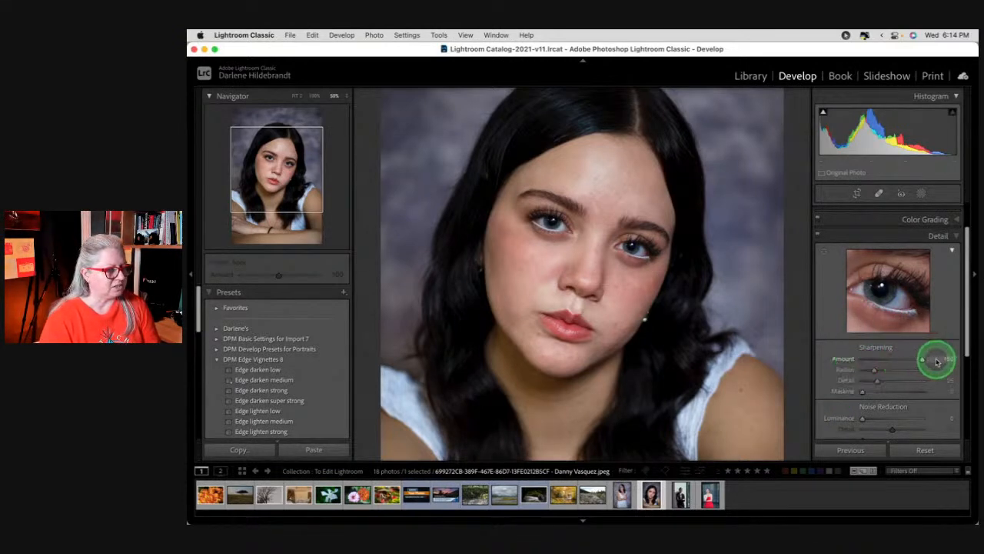
pyautogui.scroll(-1, 915, 374)
pyautogui.click(920, 365)
pyautogui.click(925, 376)
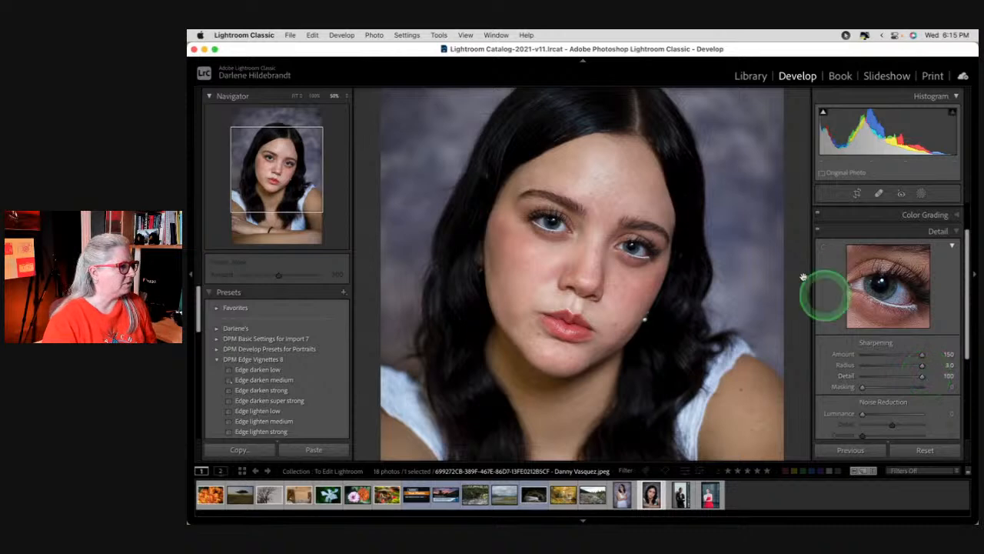
pyautogui.click(752, 264)
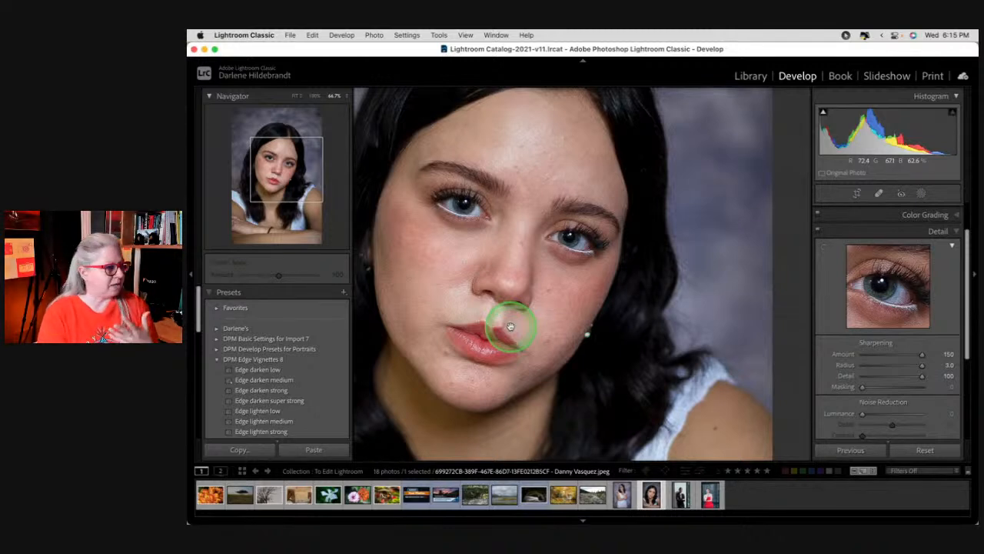
pyautogui.press('super+equal')
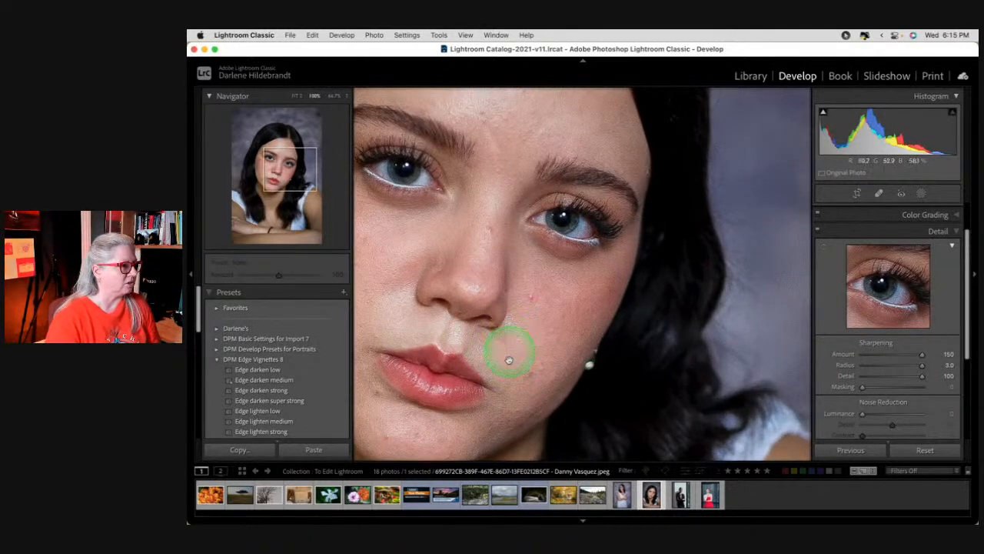
pyautogui.moveTo(537, 366); pyautogui.dragTo(546, 352)
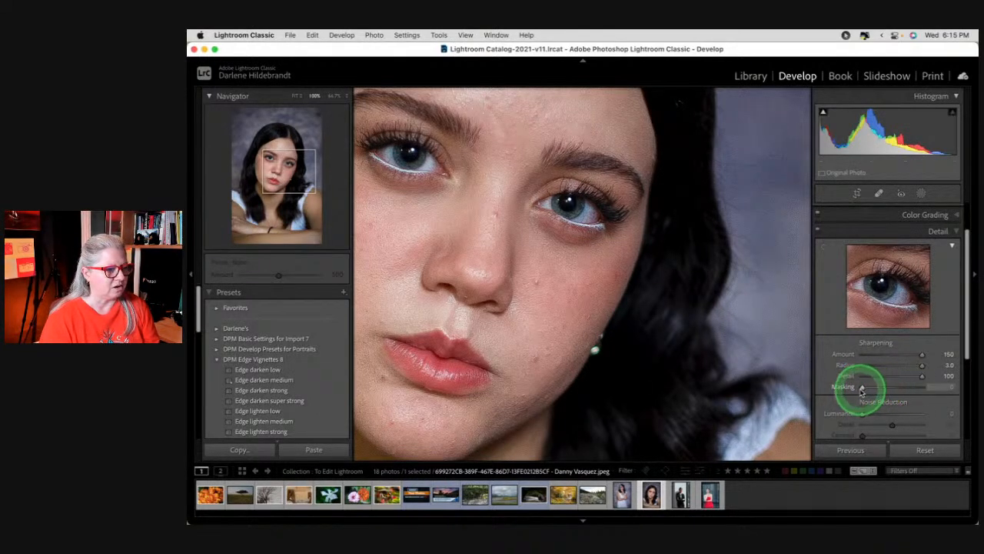
# Try sharpening Masking at 94 to judge the skin at 100%, then return it to 0 with the whole portrait fitted
pyautogui.moveTo(861, 388); pyautogui.dragTo(862, 389)
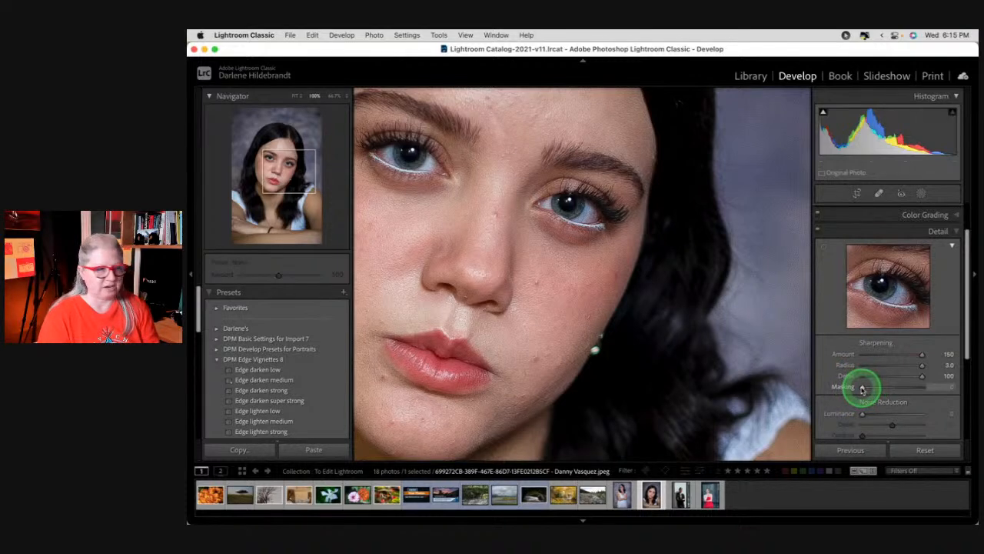
pyautogui.press('alt')
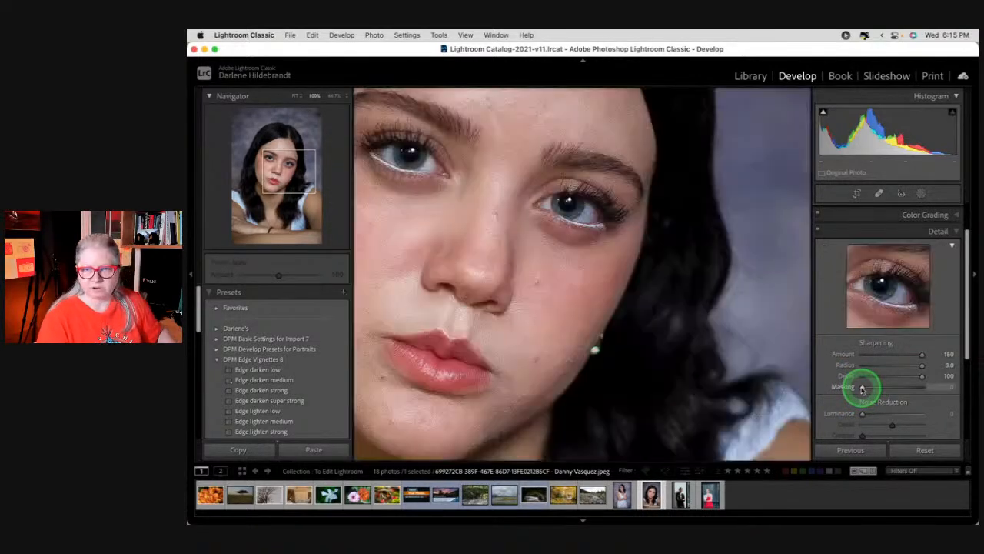
pyautogui.press('alt')
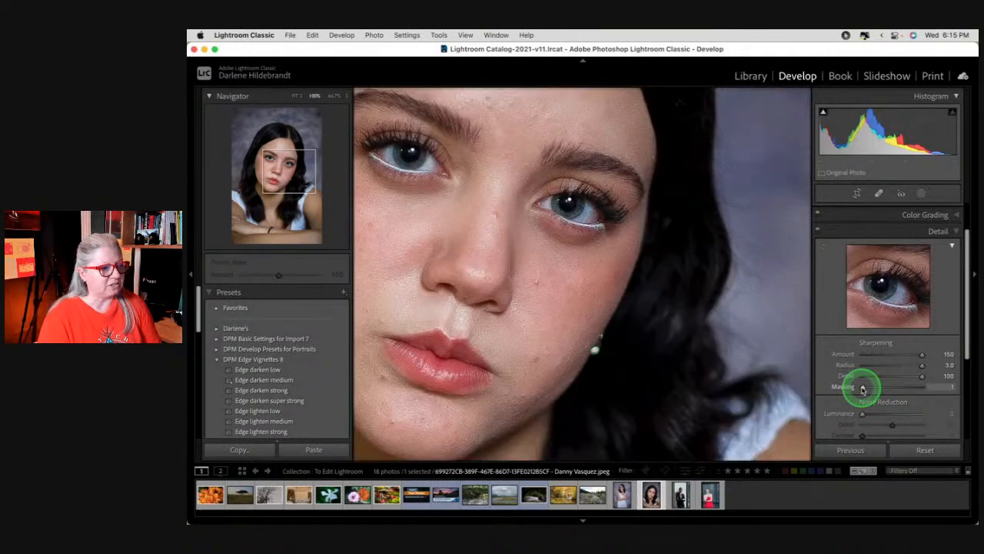
pyautogui.moveTo(863, 388); pyautogui.dragTo(918, 388)
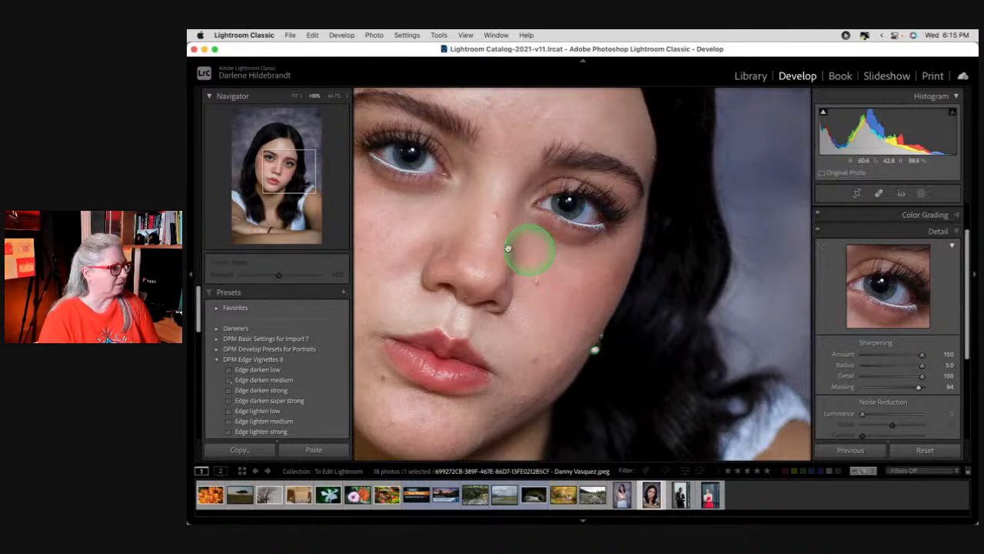
pyautogui.click(619, 343)
pyautogui.moveTo(920, 388); pyautogui.dragTo(854, 387)
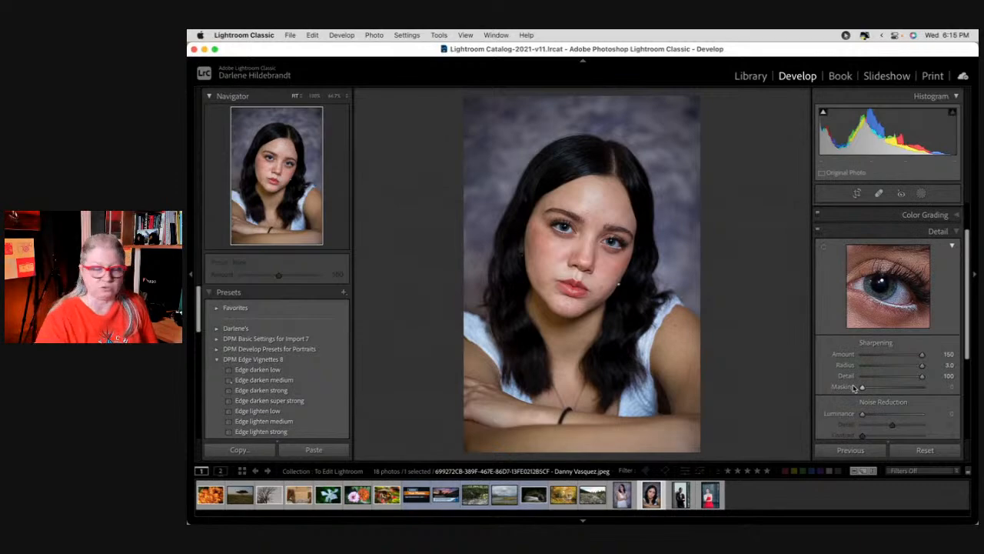
# Set the sharpening Masking to 82 using the mask preview, and lower Detail to 21, Radius to 1.1 and Amount to 75
pyautogui.moveTo(854, 388); pyautogui.dragTo(910, 386)
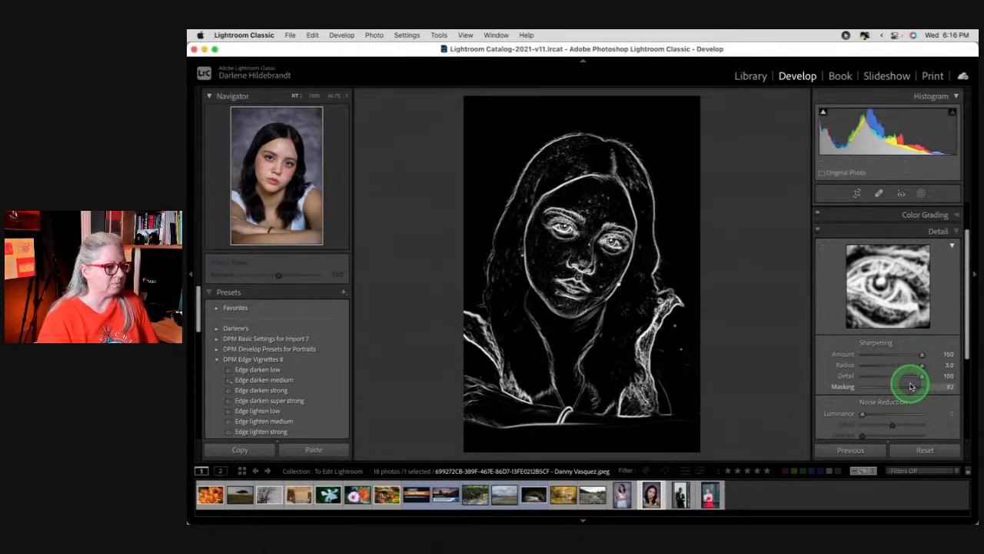
pyautogui.moveTo(910, 386); pyautogui.dragTo(910, 386)
pyautogui.moveTo(922, 376); pyautogui.dragTo(877, 366)
pyautogui.click(876, 366)
pyautogui.click(893, 355)
pyautogui.moveTo(617, 301); pyautogui.dragTo(654, 304)
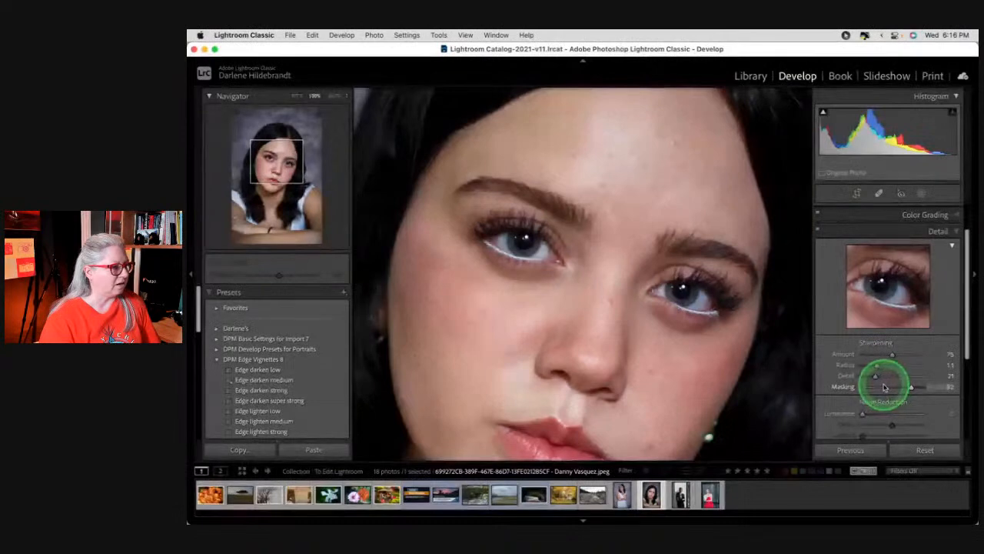
# Set the sharpening Amount to 57 and noise reduction Luminance to 10, comparing the face with the Detail adjustments off and on
pyautogui.click(885, 354)
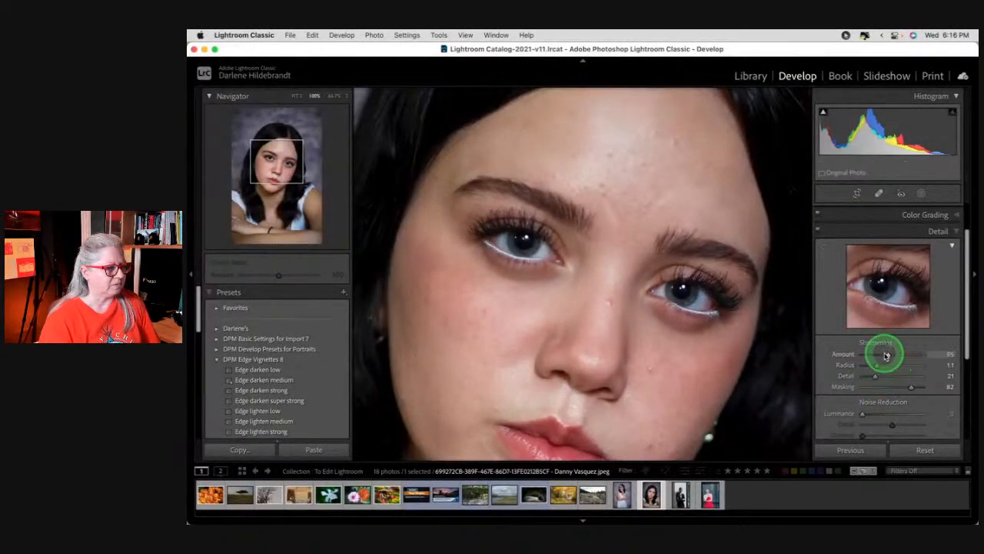
pyautogui.click(819, 232)
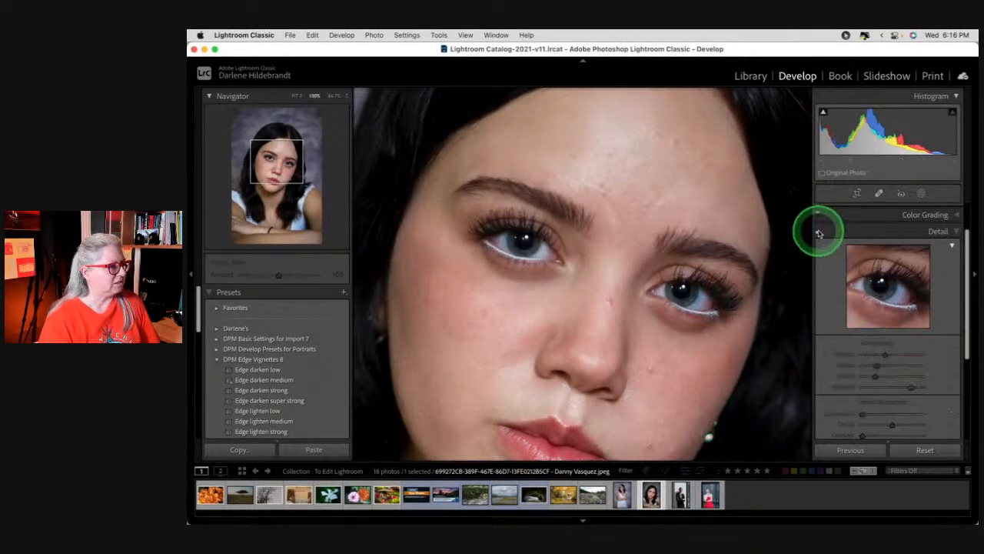
pyautogui.click(820, 233)
pyautogui.click(819, 232)
pyautogui.click(818, 233)
pyautogui.scroll(-1, 894, 355)
pyautogui.moveTo(861, 407); pyautogui.dragTo(869, 405)
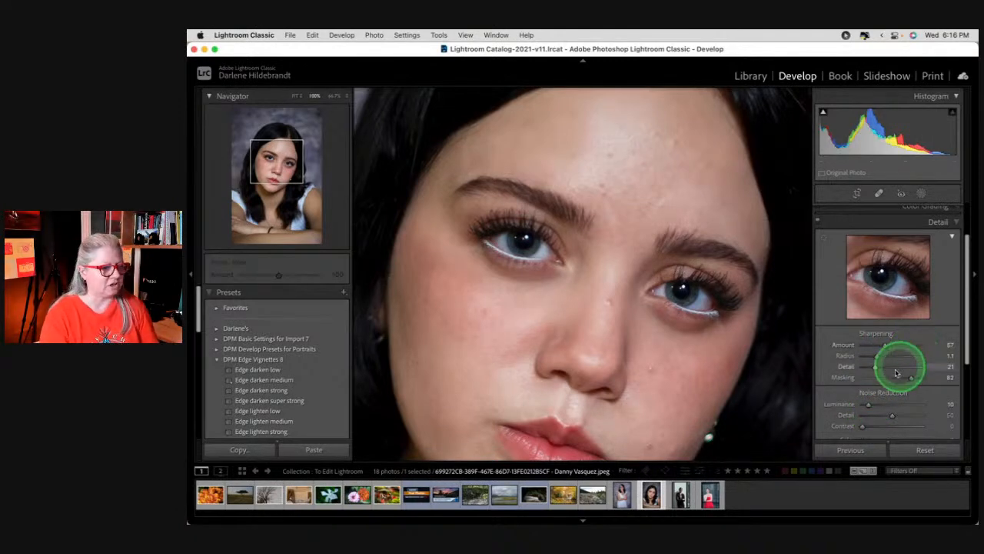
# Try noise reduction Luminance 100 with sharpening Amount 150, Radius 3.0, Detail 100 and Masking 0, and inspect the skin and eyes
pyautogui.moveTo(869, 406); pyautogui.dragTo(948, 398)
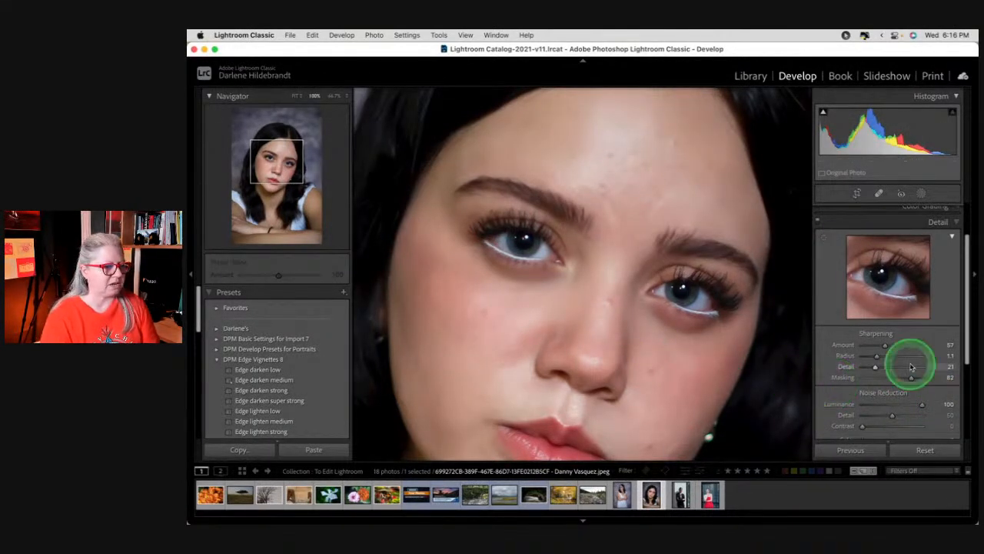
pyautogui.moveTo(881, 344); pyautogui.dragTo(962, 346)
pyautogui.moveTo(877, 356); pyautogui.dragTo(947, 359)
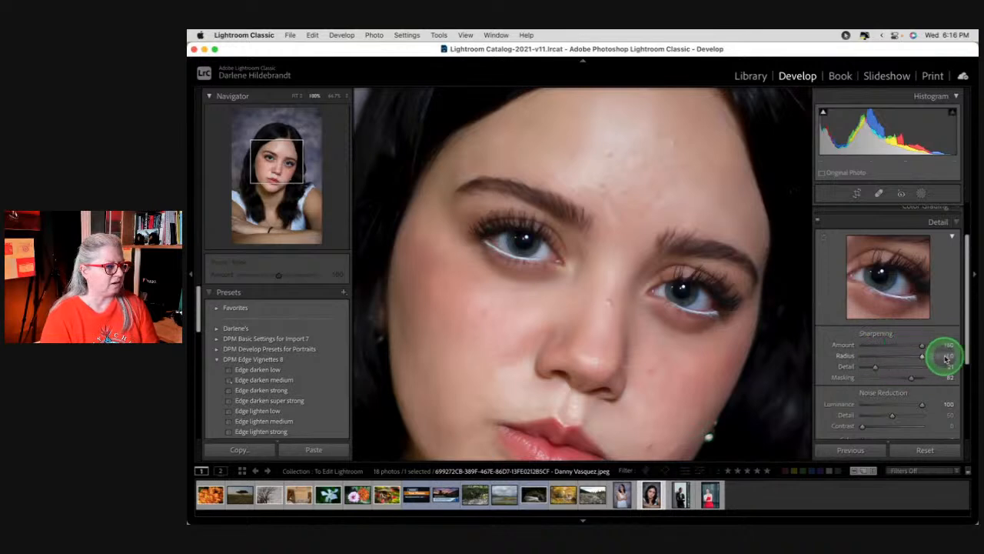
pyautogui.moveTo(875, 368); pyautogui.dragTo(900, 377)
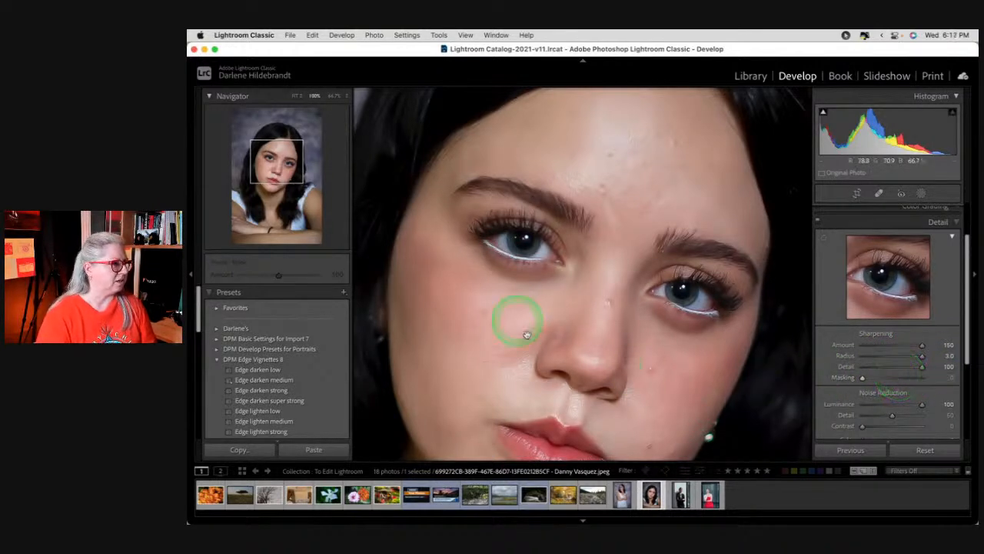
pyautogui.moveTo(650, 347); pyautogui.dragTo(630, 283)
pyautogui.moveTo(725, 222); pyautogui.dragTo(565, 281)
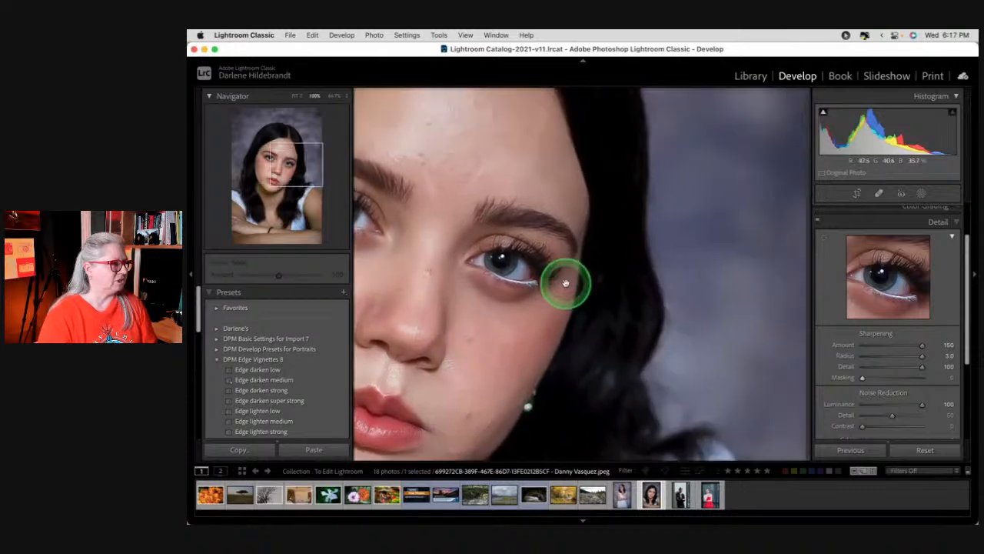
pyautogui.moveTo(512, 326); pyautogui.dragTo(695, 336)
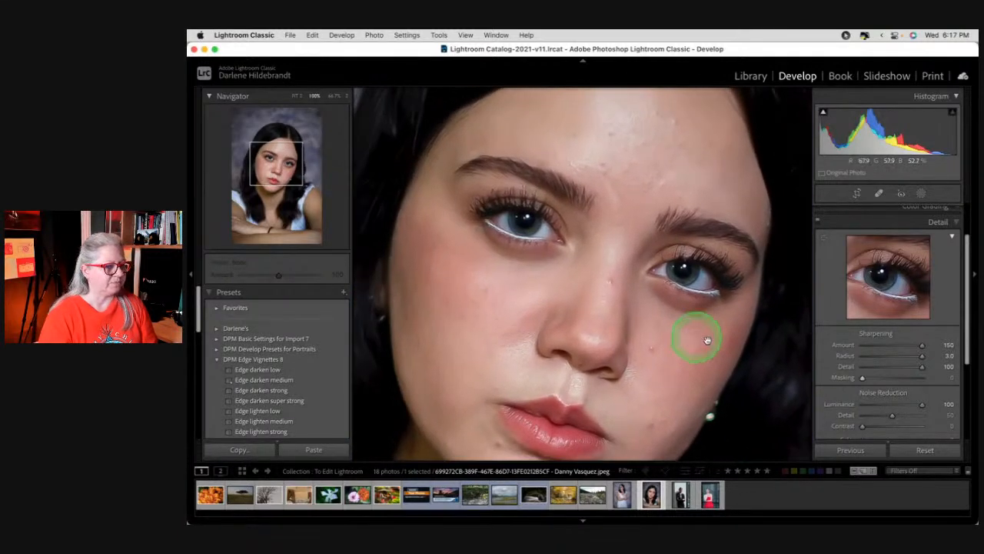
# Undo the exaggerated sharpening and luminance noise reduction changes
pyautogui.press('super+z')
pyautogui.press('super+z')
pyautogui.press('super+z')
pyautogui.press('super+z')
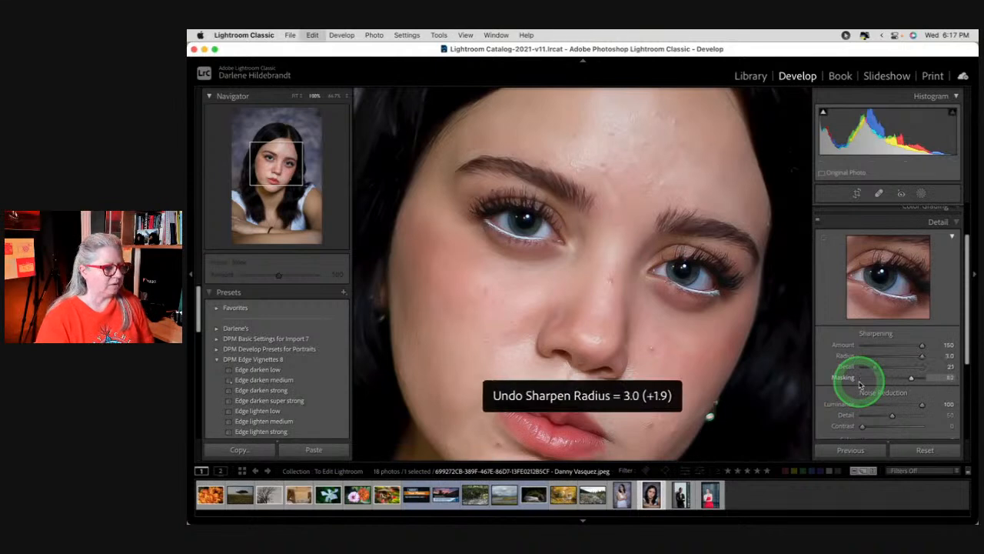
pyautogui.press('super+z')
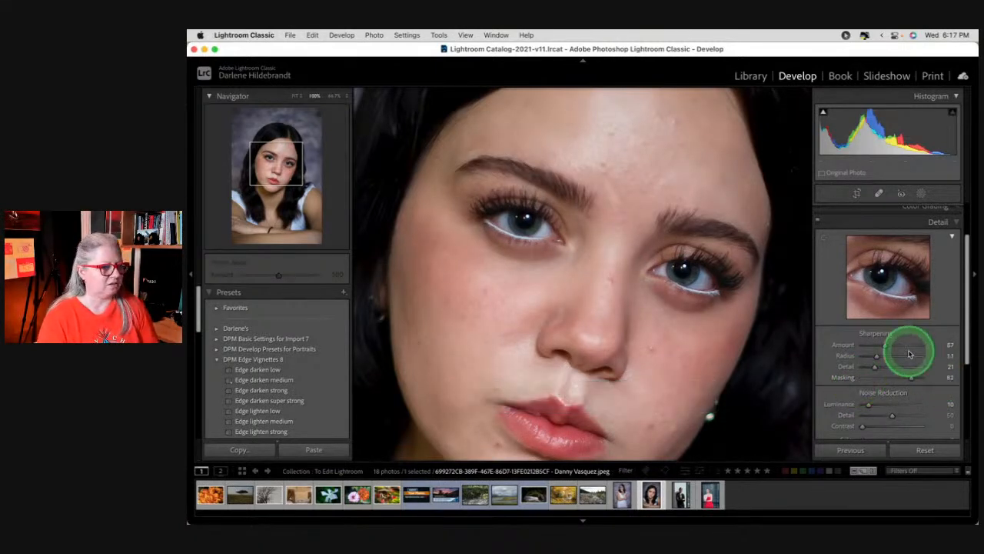
# Review the sharpening and noise reduction settings against the face, and fit the whole portrait in view
pyautogui.scroll(-3, 908, 353)
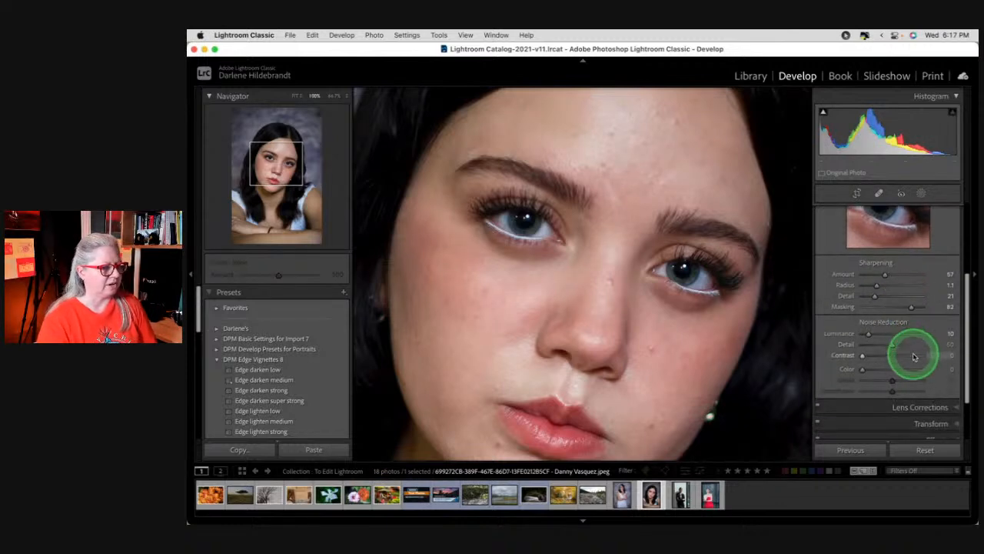
pyautogui.scroll(4, 914, 356)
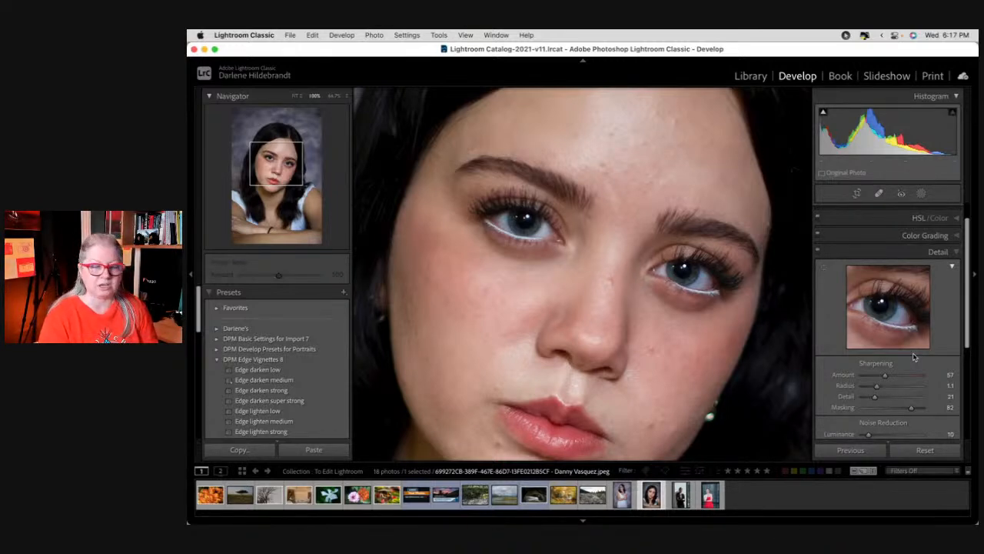
pyautogui.scroll(-2, 914, 356)
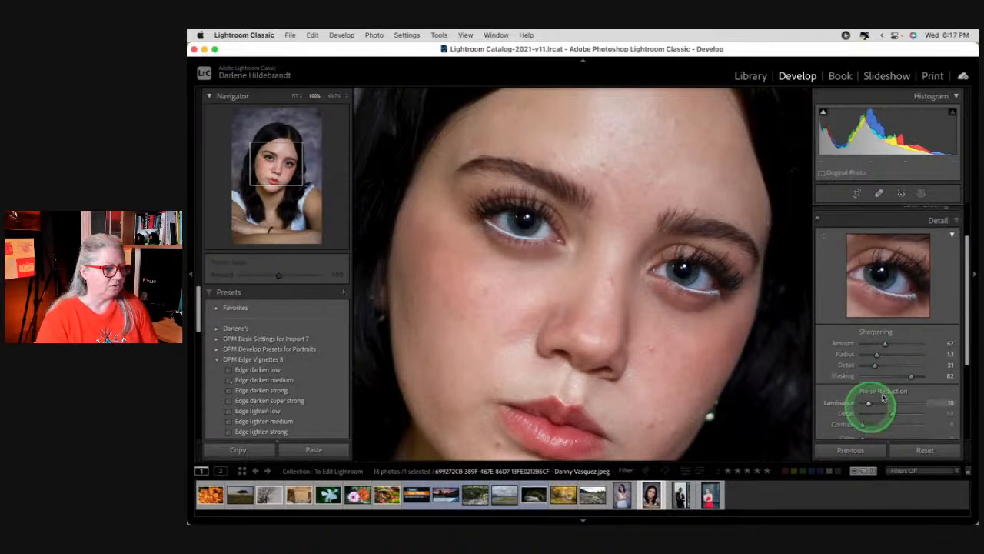
pyautogui.scroll(-1, 905, 378)
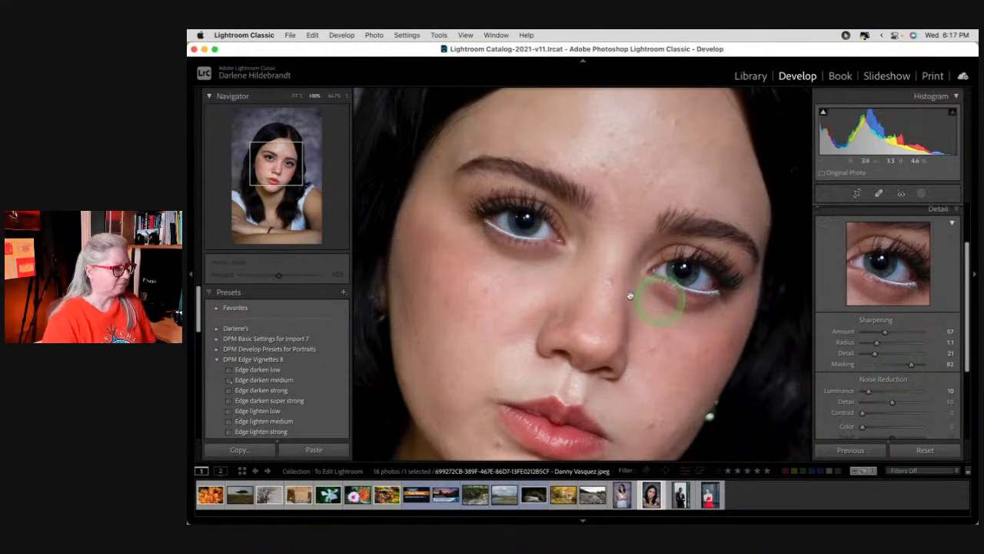
pyautogui.click(735, 302)
pyautogui.click(912, 322)
pyautogui.scroll(5, 913, 319)
pyautogui.scroll(-1, 913, 319)
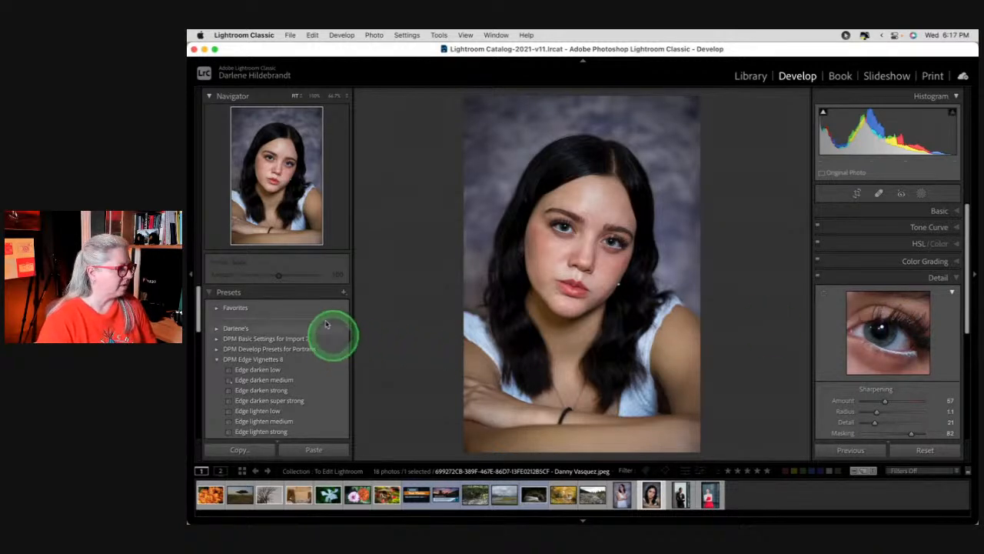
# Locate the DPM Skin Tones 7 presets and open the HSL Saturation settings to monitor their effect
pyautogui.scroll(-1, 249, 321)
pyautogui.scroll(-10, 249, 322)
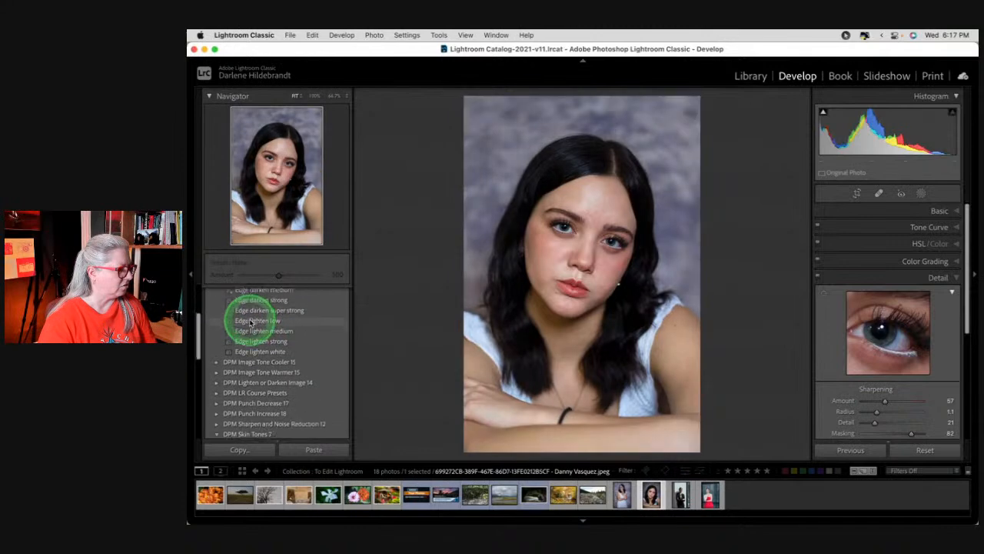
pyautogui.scroll(-3, 250, 323)
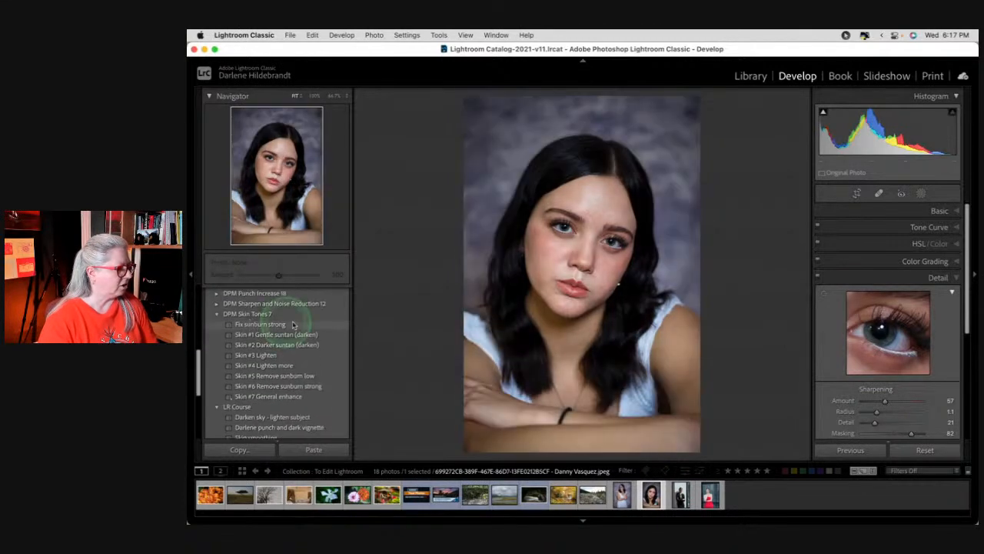
pyautogui.click(887, 241)
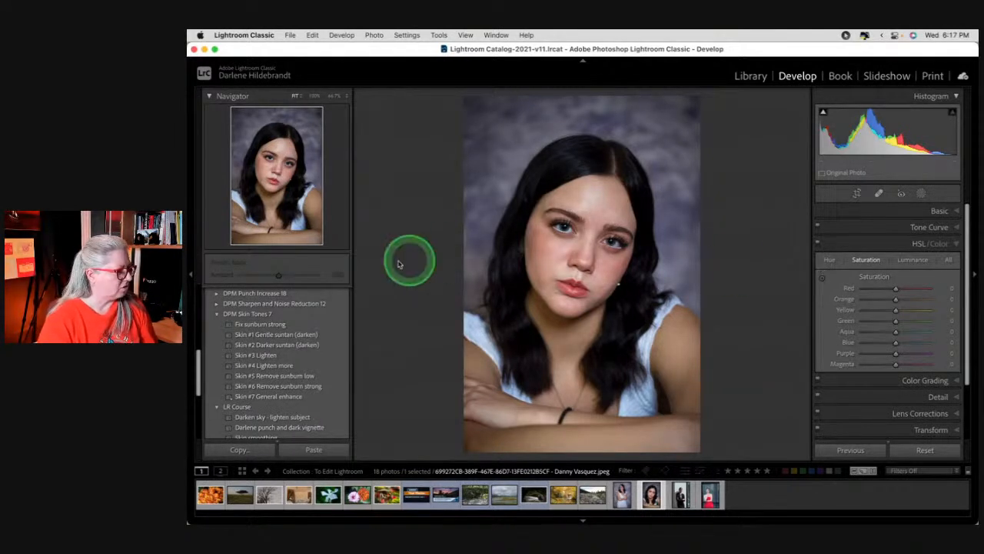
pyautogui.scroll(1, 274, 399)
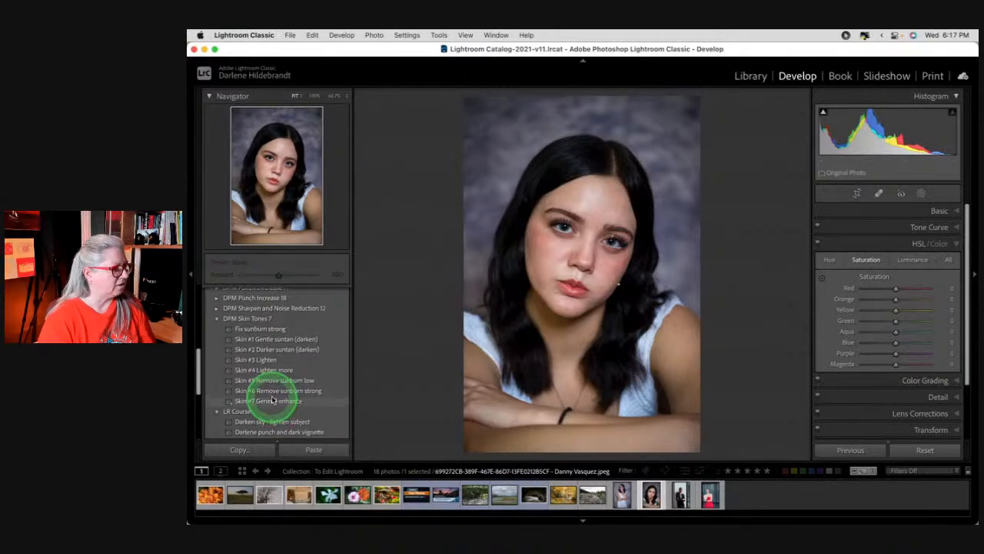
pyautogui.scroll(5, 261, 344)
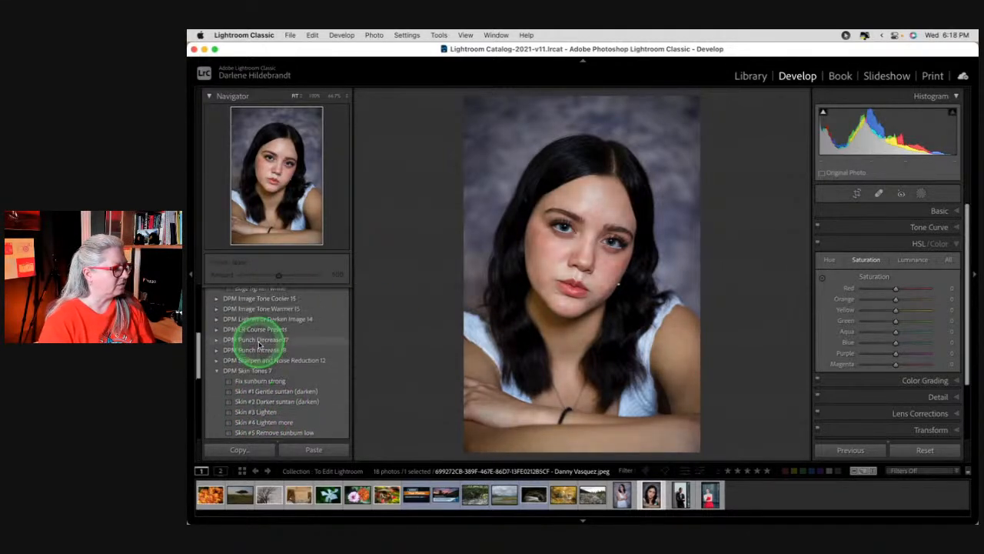
pyautogui.scroll(-5, 299, 341)
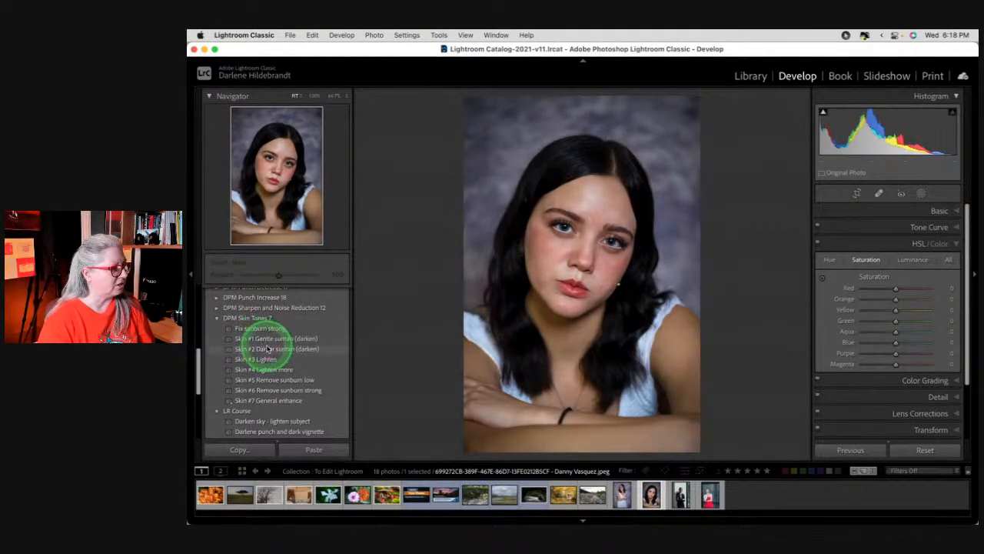
# Compare the Skin #5 Remove sunburn low and Skin #7 General enhance presets, and apply Skin #6 Remove sunburn strong
pyautogui.click(276, 390)
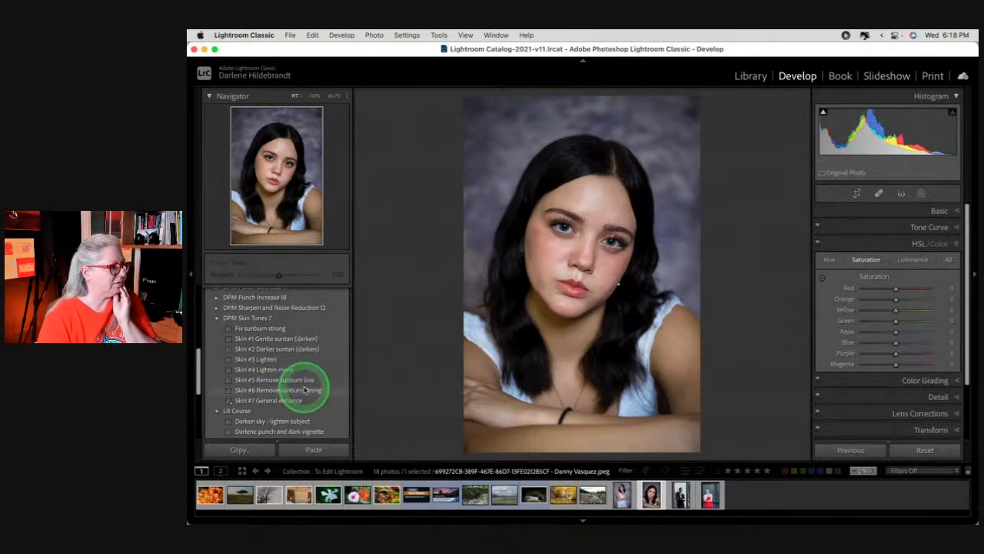
pyautogui.click(305, 389)
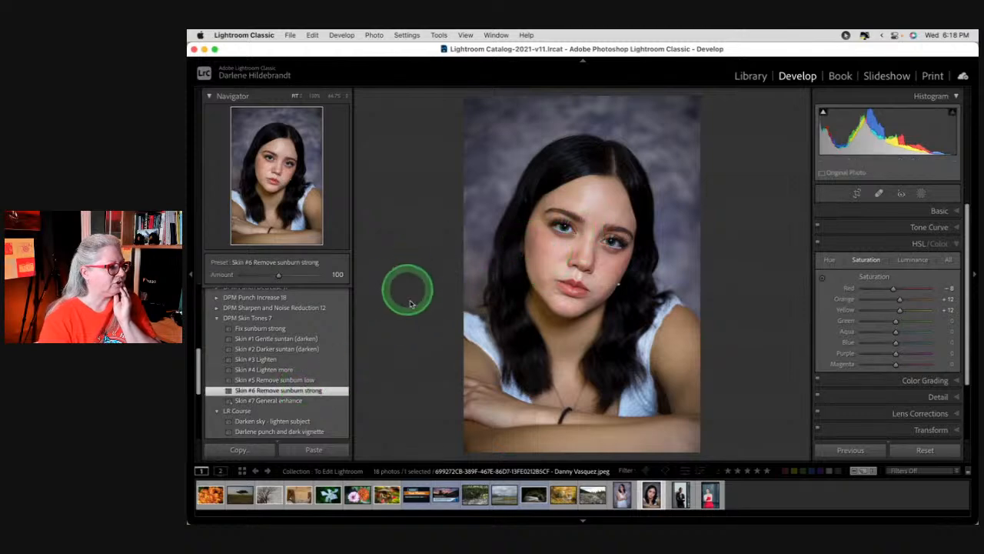
pyautogui.click(269, 380)
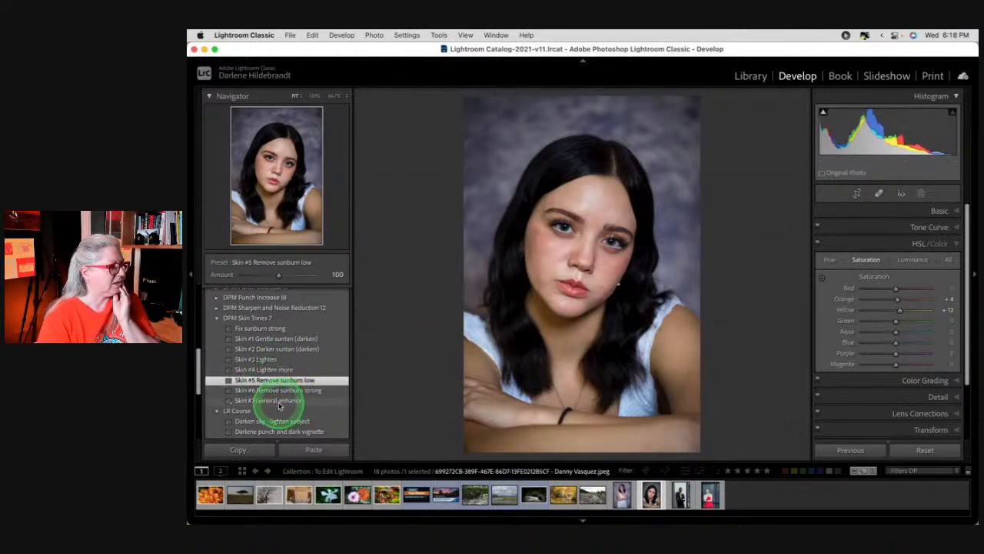
pyautogui.click(275, 400)
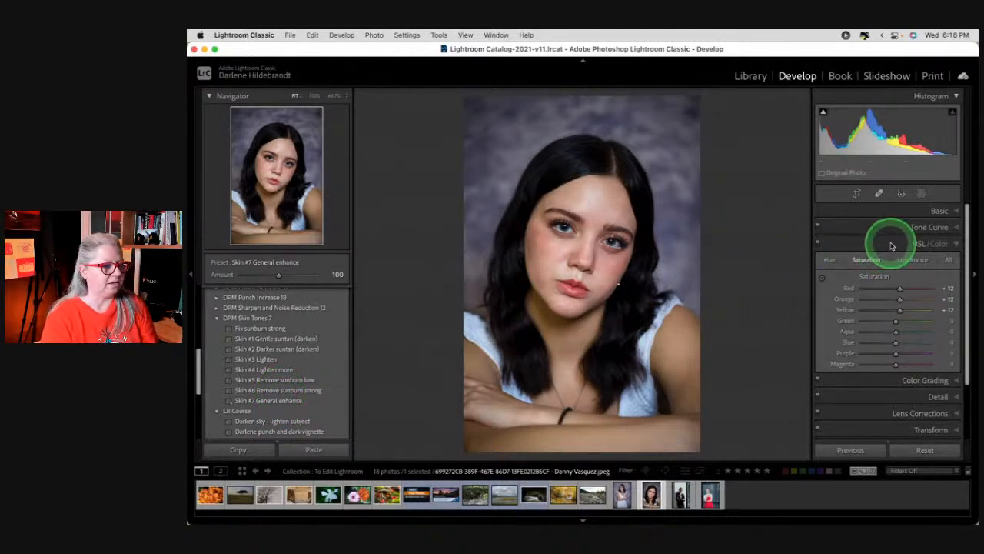
pyautogui.click(269, 390)
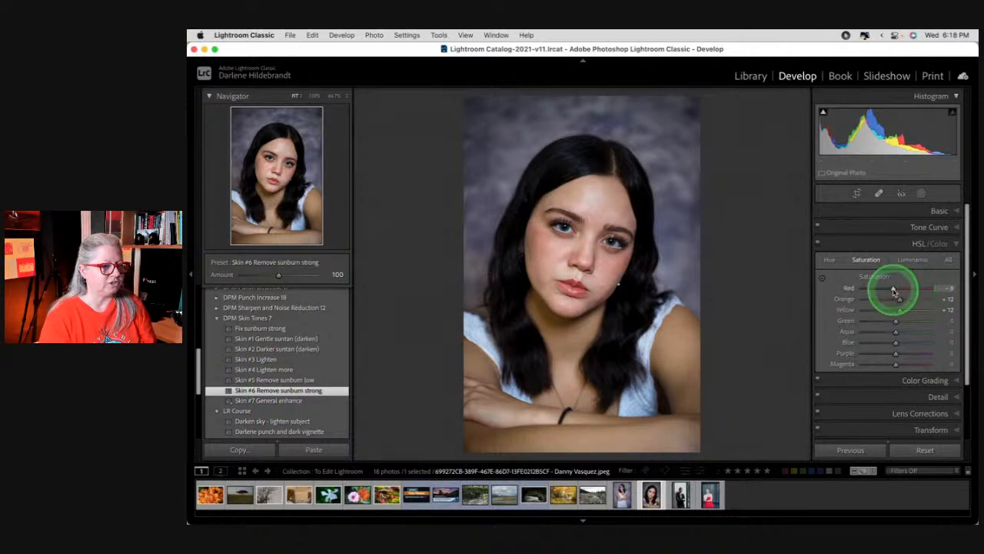
# Set the Red hue to +3 in the HSL adjustments
pyautogui.click(829, 259)
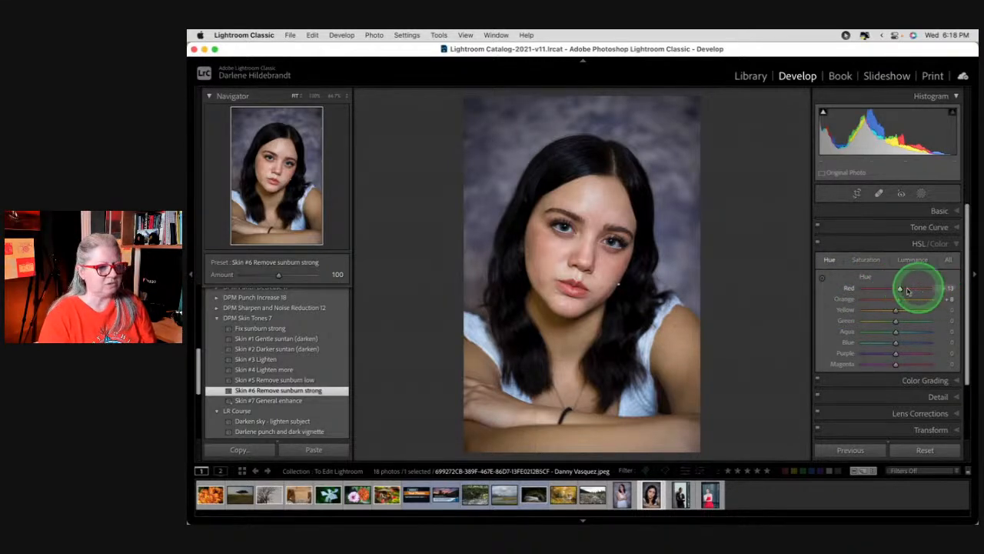
pyautogui.moveTo(900, 289); pyautogui.dragTo(897, 289)
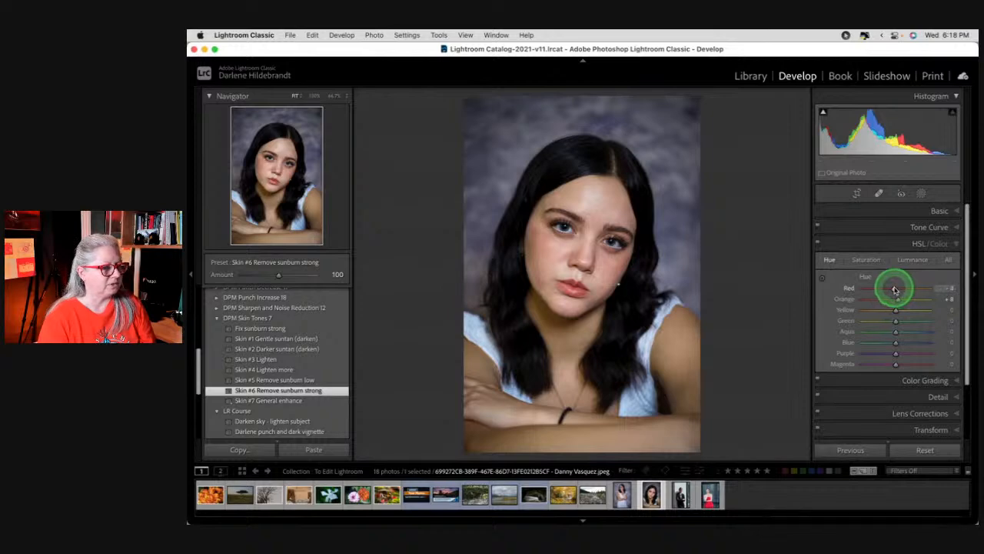
pyautogui.moveTo(897, 291); pyautogui.dragTo(897, 291)
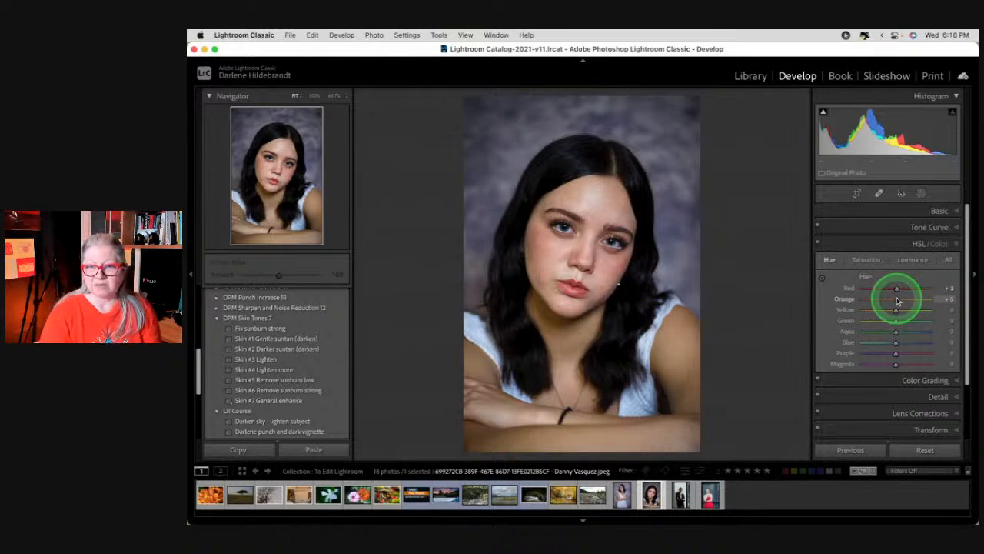
# Fine-tune the Red saturation to -7 in the HSL adjustments
pyautogui.click(866, 259)
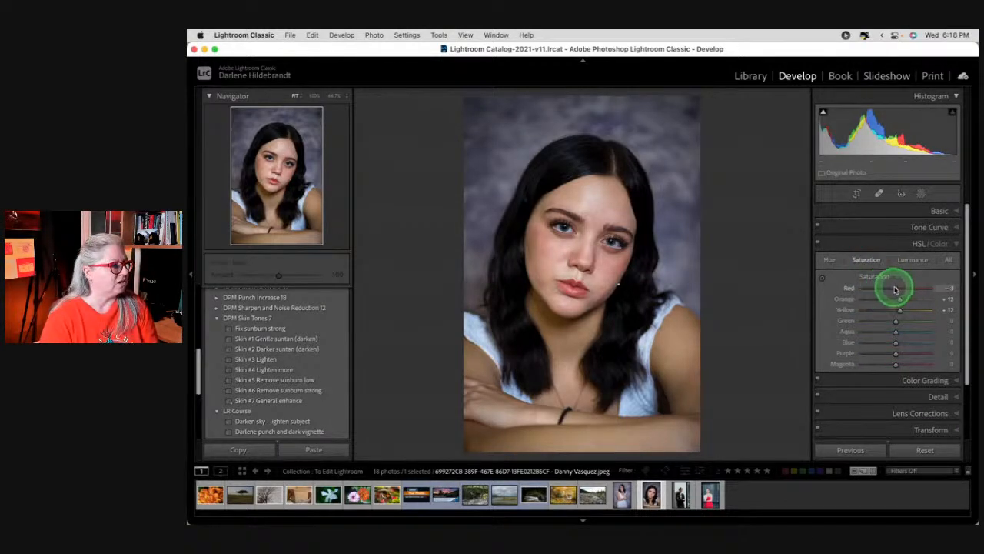
pyautogui.moveTo(894, 289); pyautogui.dragTo(893, 289)
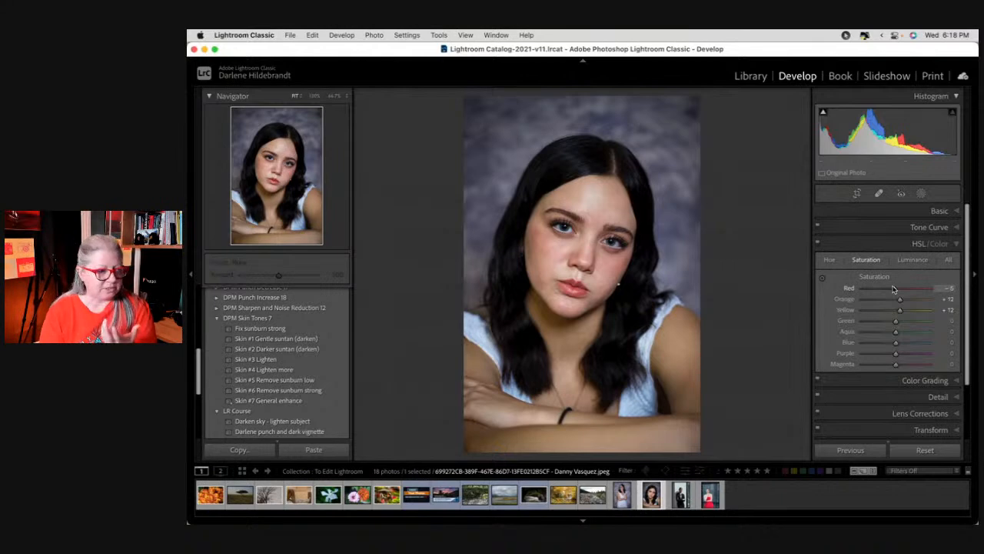
pyautogui.moveTo(893, 289)
pyautogui.mouseDown()
pyautogui.moveTo(871, 289)
pyautogui.moveTo(897, 288)
pyautogui.mouseUp()
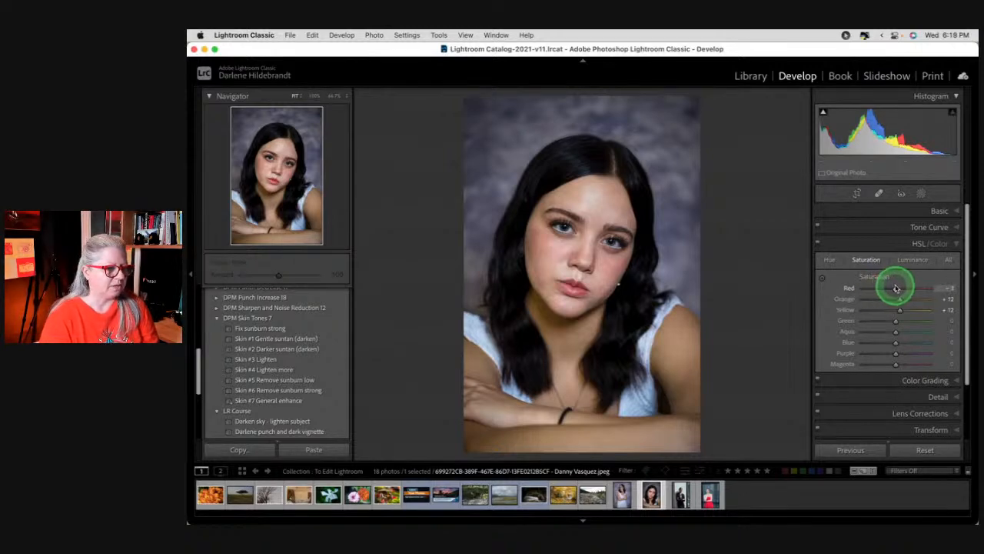
# Apply the Skin smoothing preset from the LR Course group to the portrait
pyautogui.scroll(-1, 893, 284)
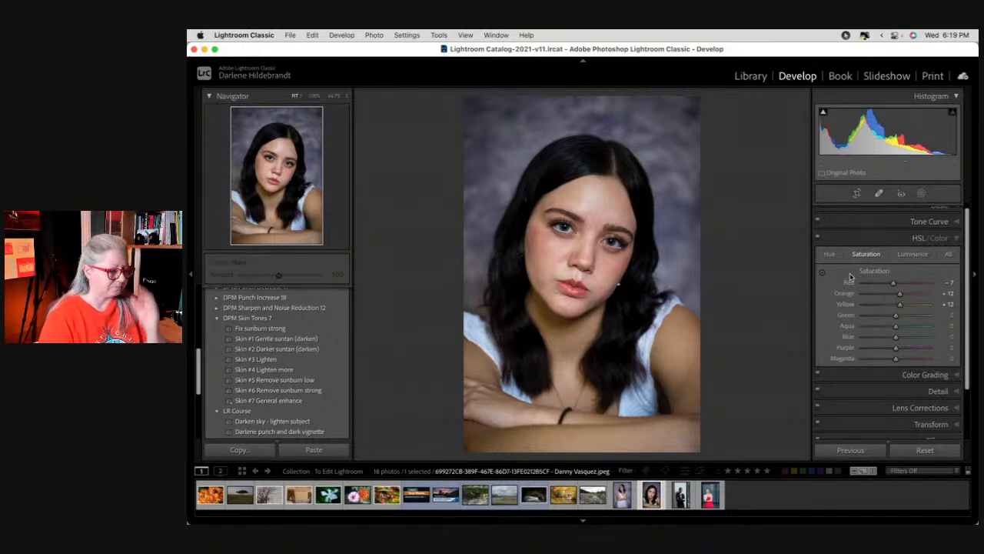
pyautogui.scroll(-4, 850, 276)
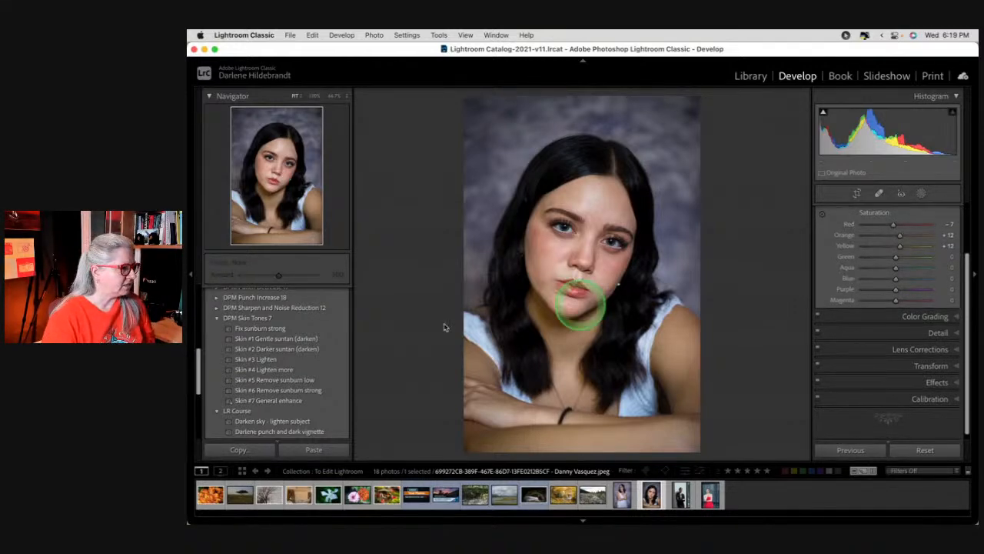
pyautogui.scroll(-5, 271, 325)
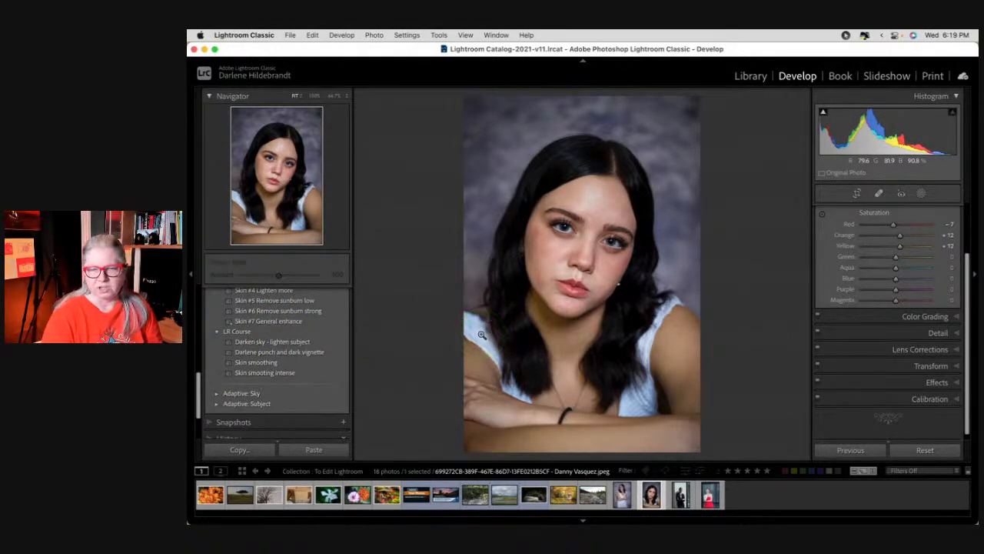
pyautogui.click(243, 363)
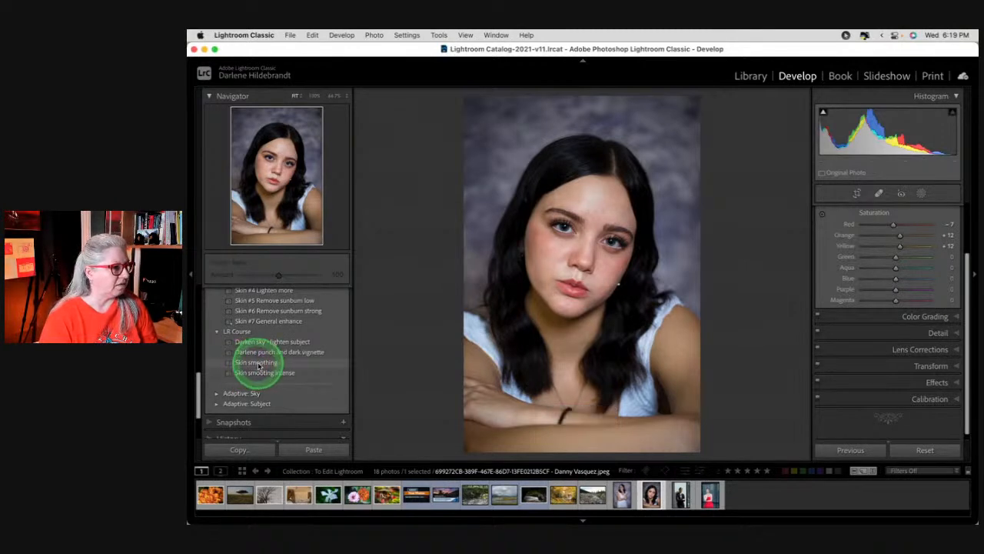
pyautogui.click(258, 367)
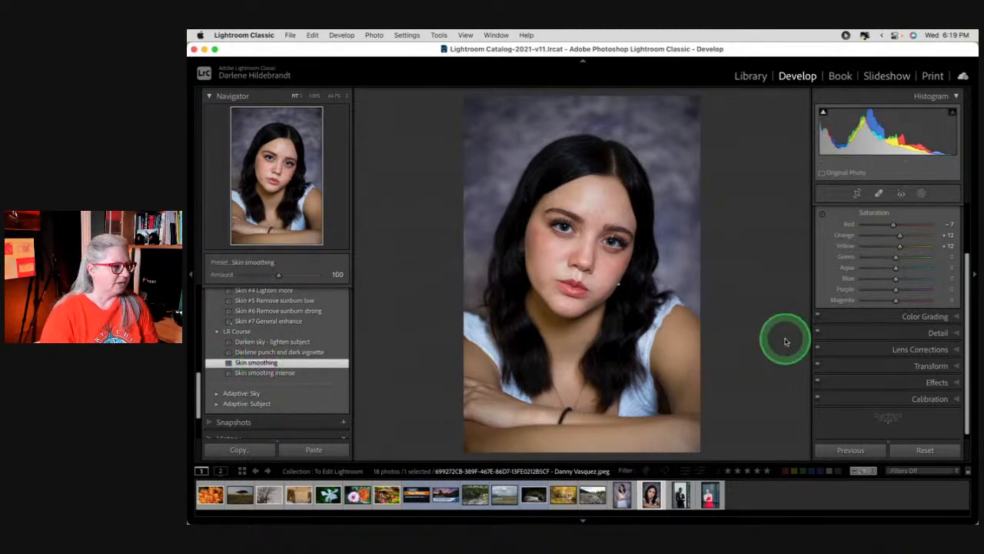
# Inspect the mask and adjustments added by the Skin smoothing preset, and undo the preset
pyautogui.scroll(2, 876, 323)
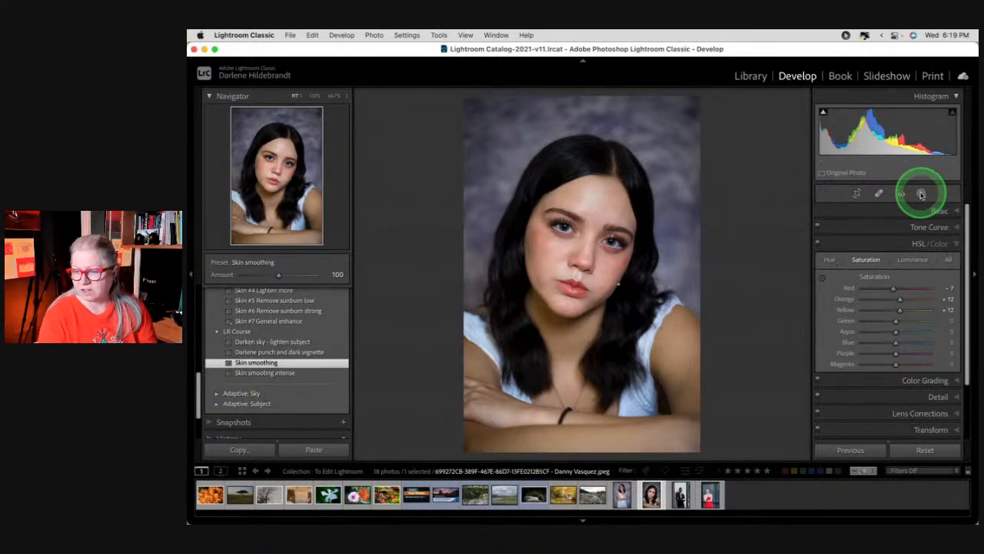
pyautogui.click(921, 194)
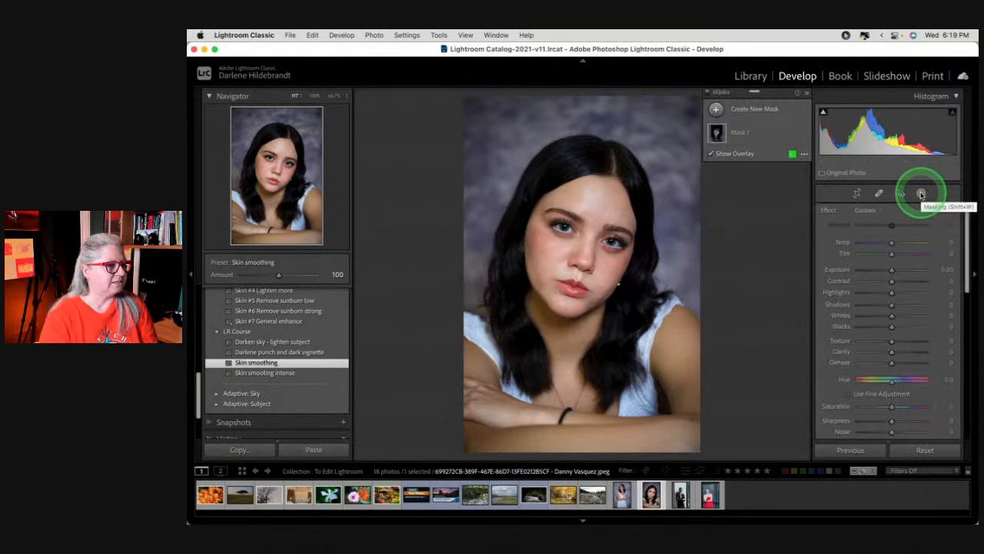
pyautogui.click(759, 132)
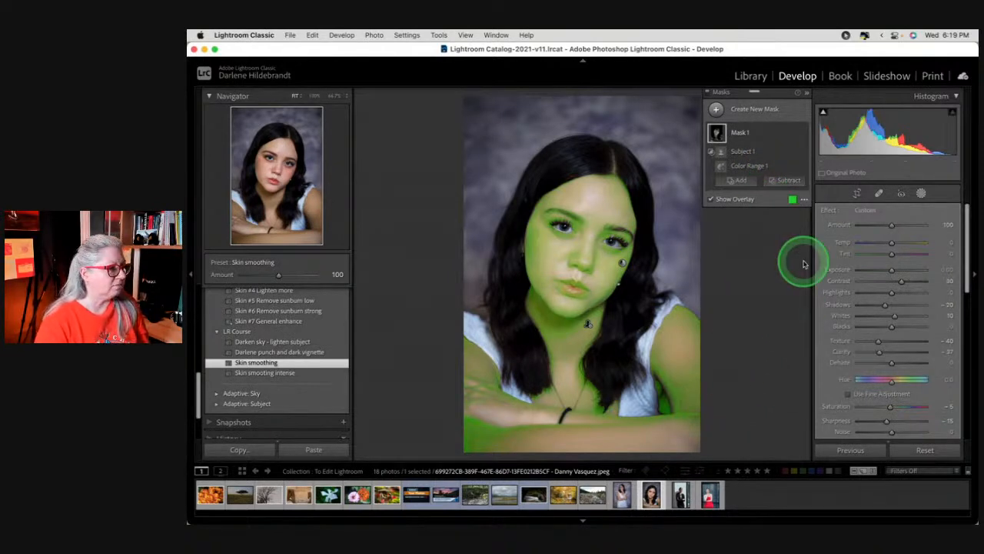
pyautogui.press('super+z')
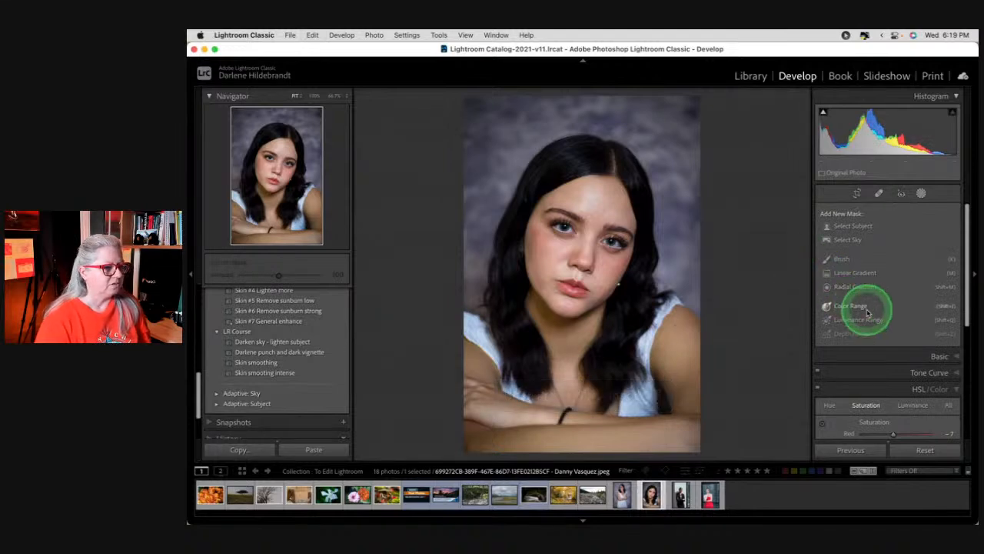
# Create a Color Range mask sampled from the forehead skin and set its Refine value to 81
pyautogui.click(921, 193)
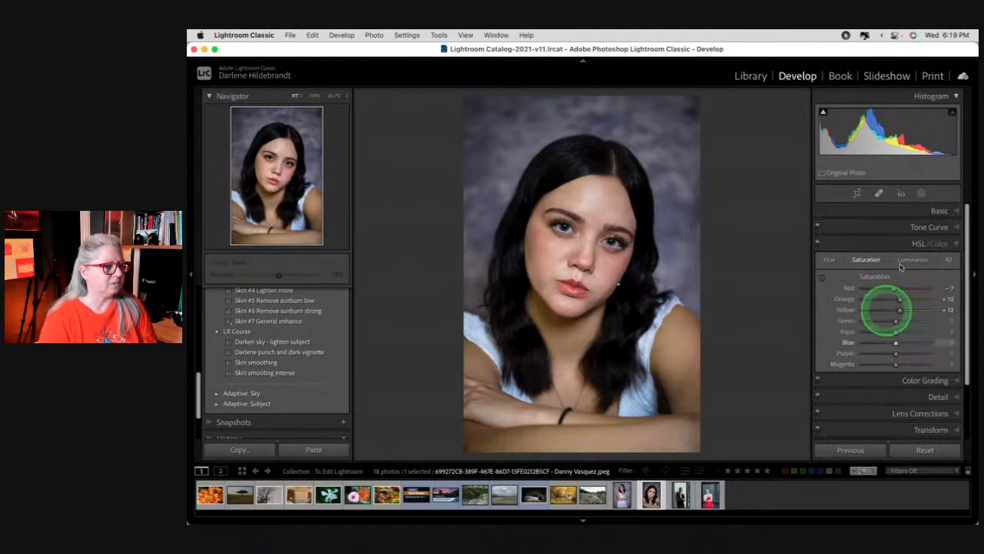
pyautogui.click(925, 197)
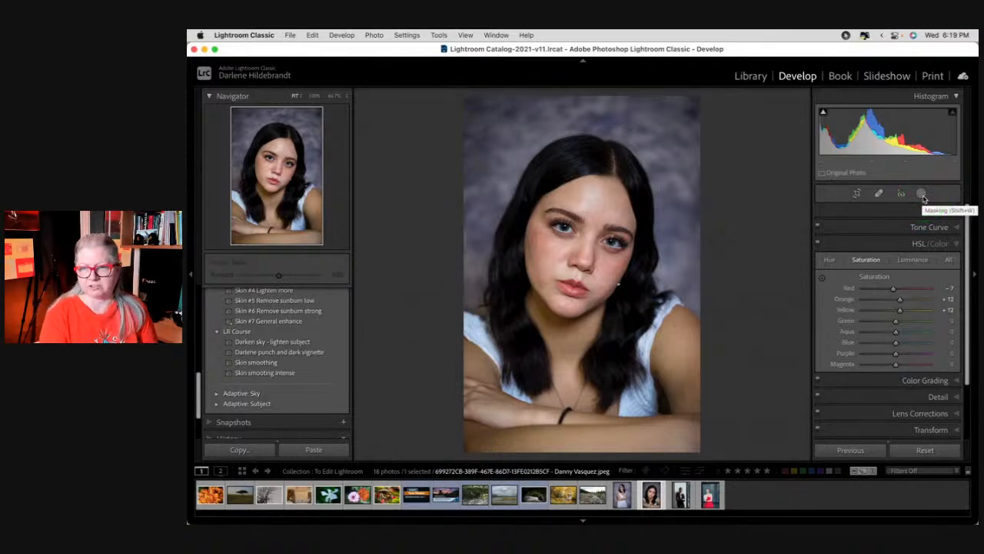
pyautogui.click(924, 196)
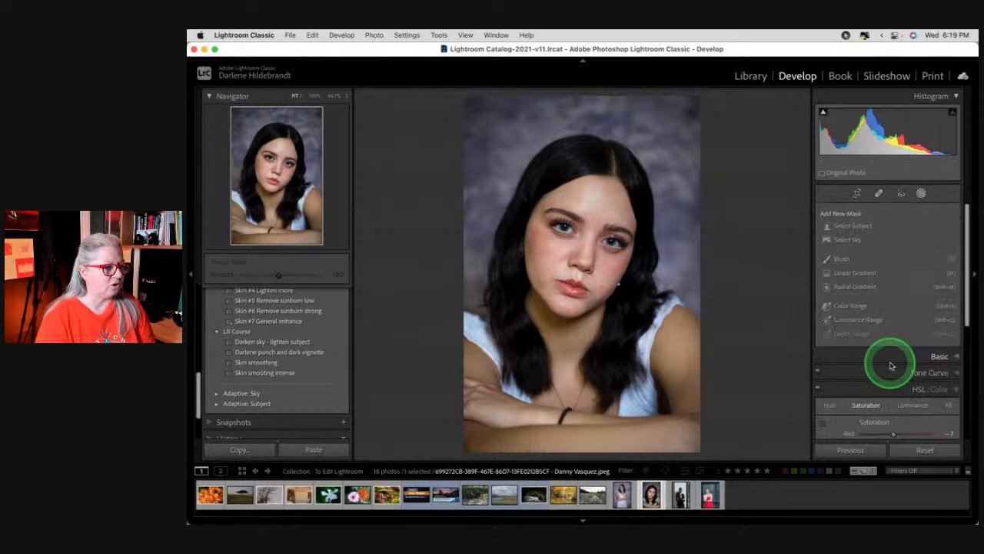
pyautogui.click(847, 306)
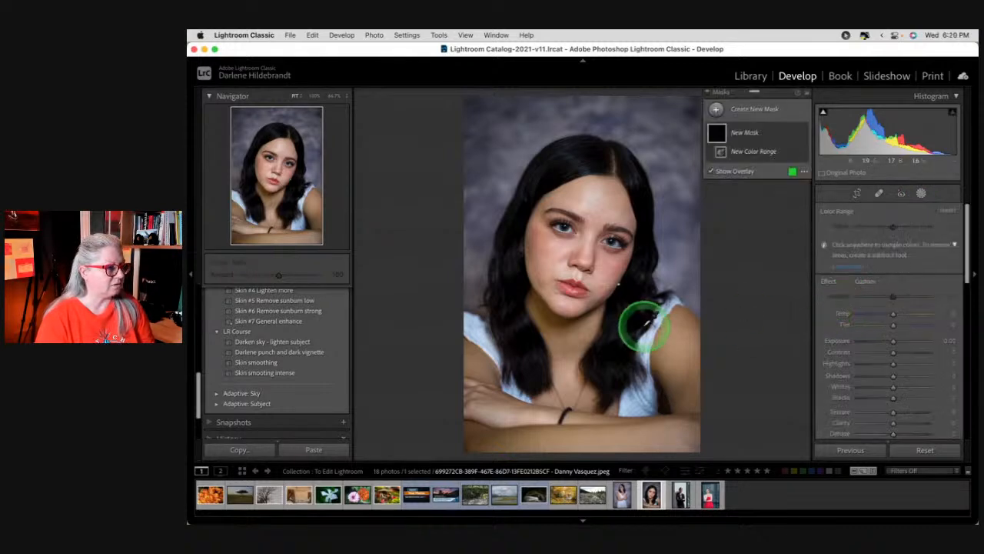
pyautogui.press('super+equal')
pyautogui.press('super+equal')
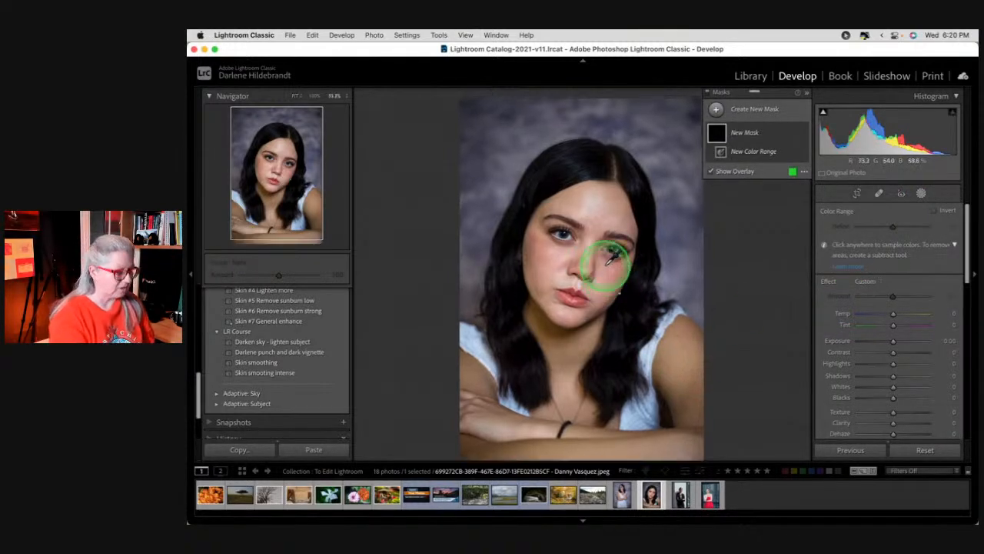
pyautogui.click(623, 304)
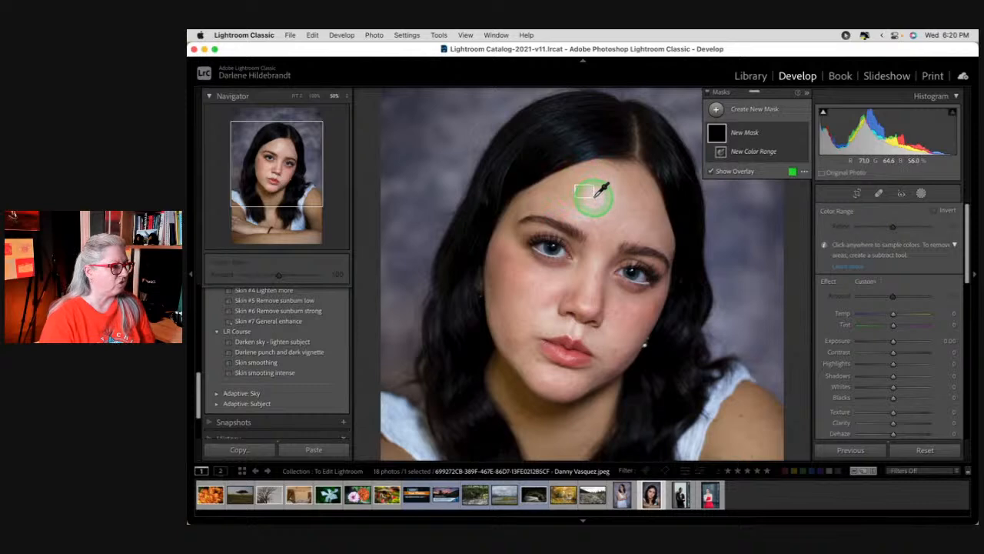
pyautogui.moveTo(597, 195); pyautogui.dragTo(598, 194)
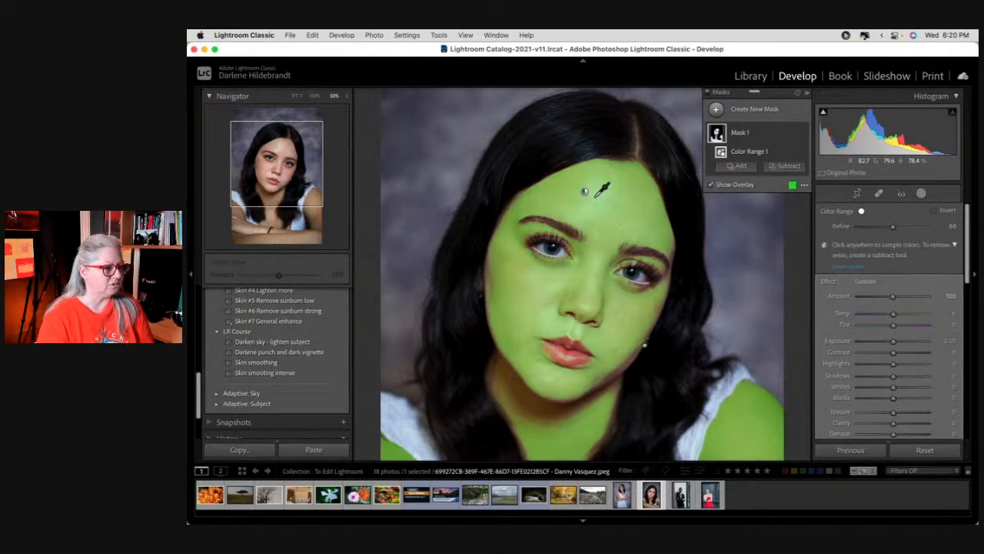
pyautogui.moveTo(894, 226); pyautogui.dragTo(916, 227)
pyautogui.click(644, 298)
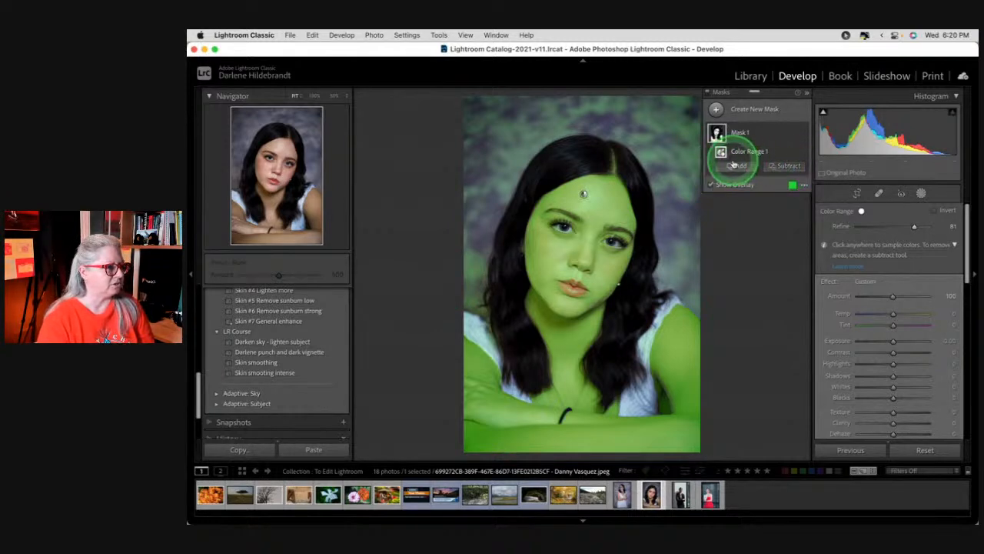
# Intersect the skin color mask with Select Subject to exclude the background
pyautogui.rightClick(792, 133)
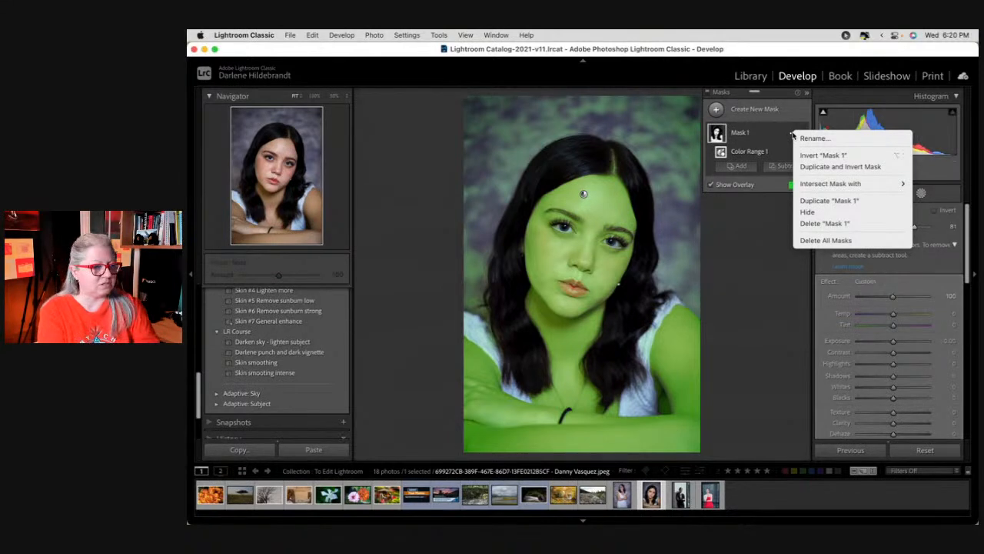
pyautogui.click(812, 183)
pyautogui.click(771, 183)
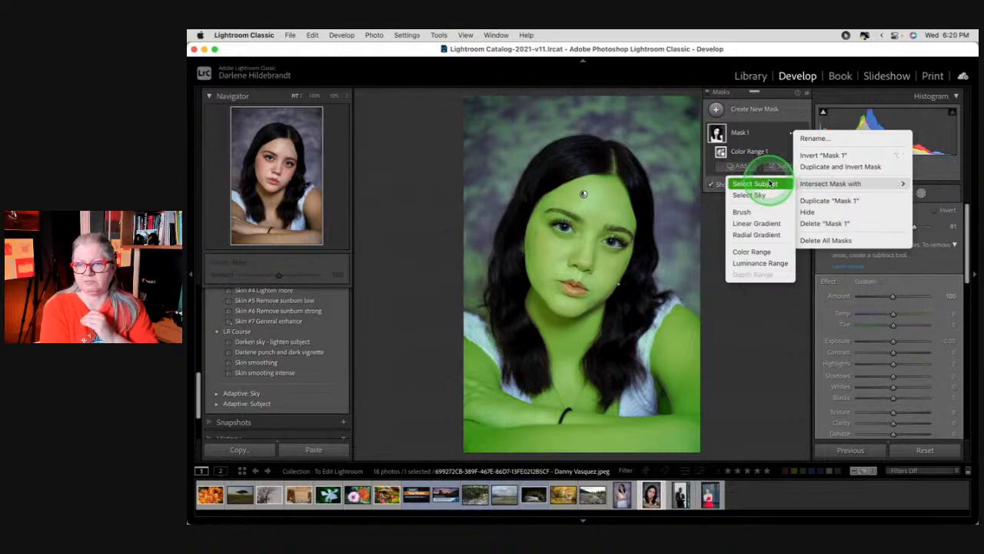
pyautogui.click(770, 183)
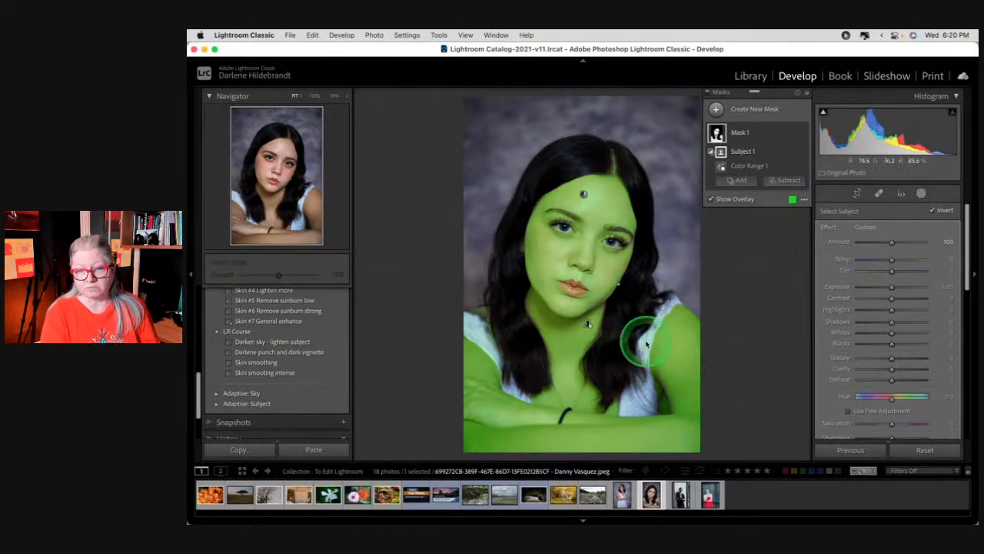
# Subtract a radial gradient centred on the face from the skin mask and set its Feather to 25
pyautogui.click(783, 180)
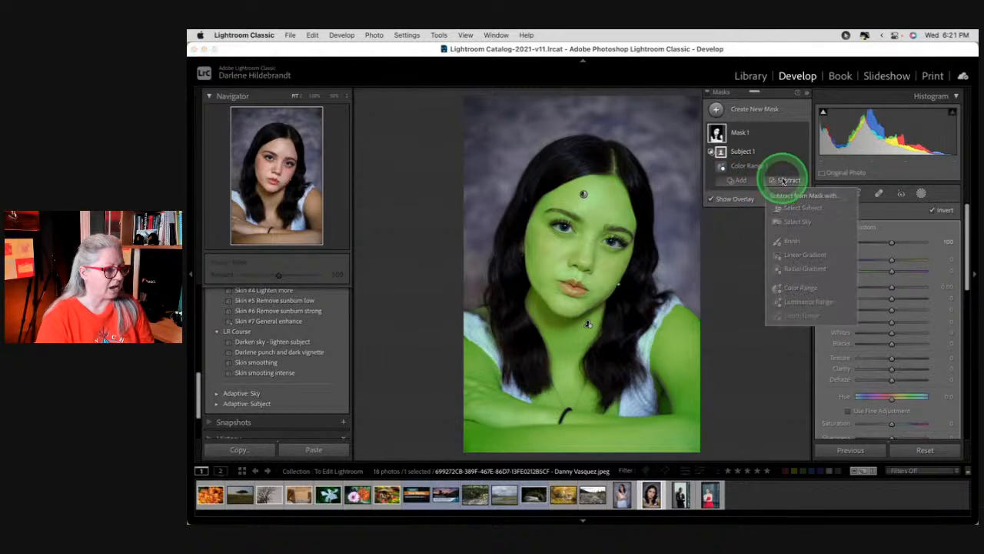
pyautogui.click(799, 268)
pyautogui.moveTo(576, 264); pyautogui.dragTo(731, 464)
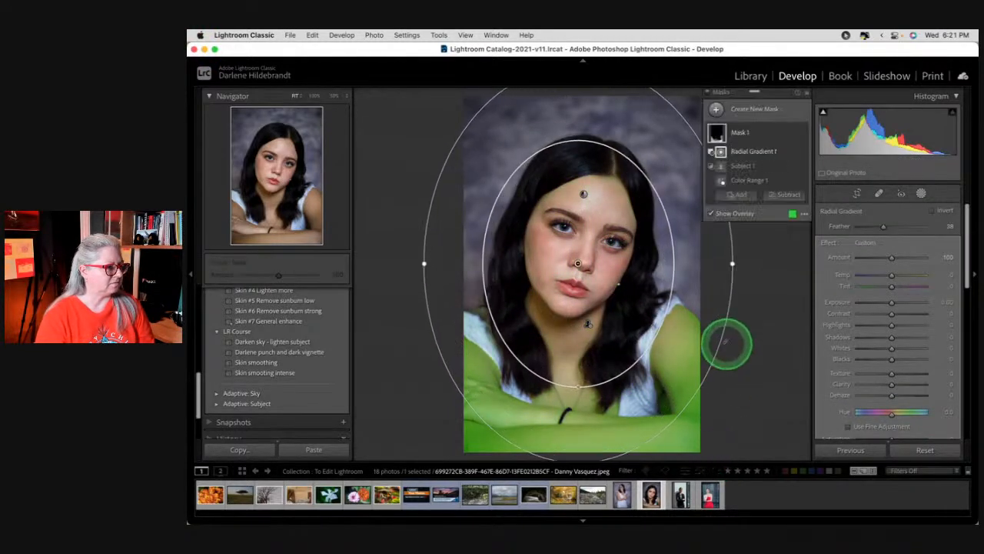
pyautogui.moveTo(725, 334); pyautogui.dragTo(710, 332)
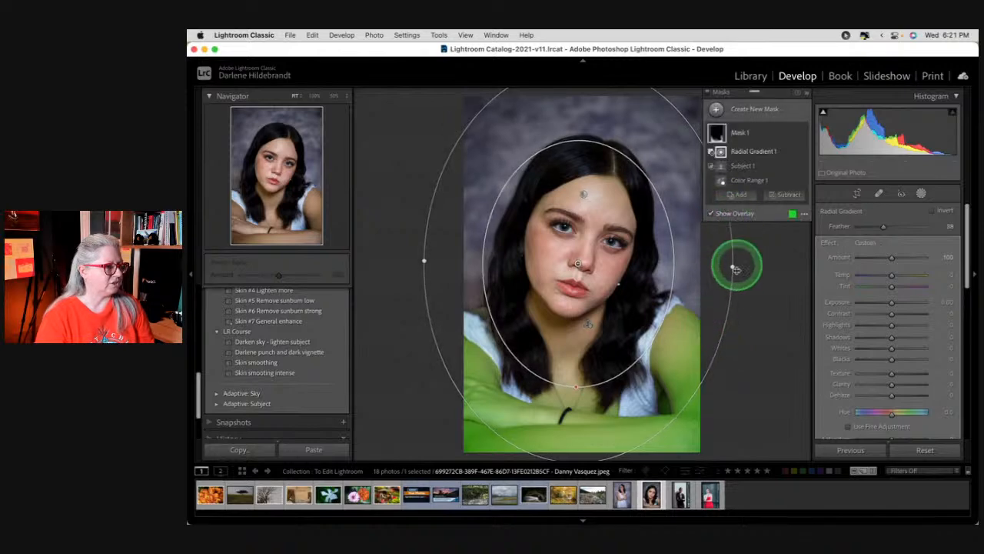
pyautogui.moveTo(877, 227); pyautogui.dragTo(868, 226)
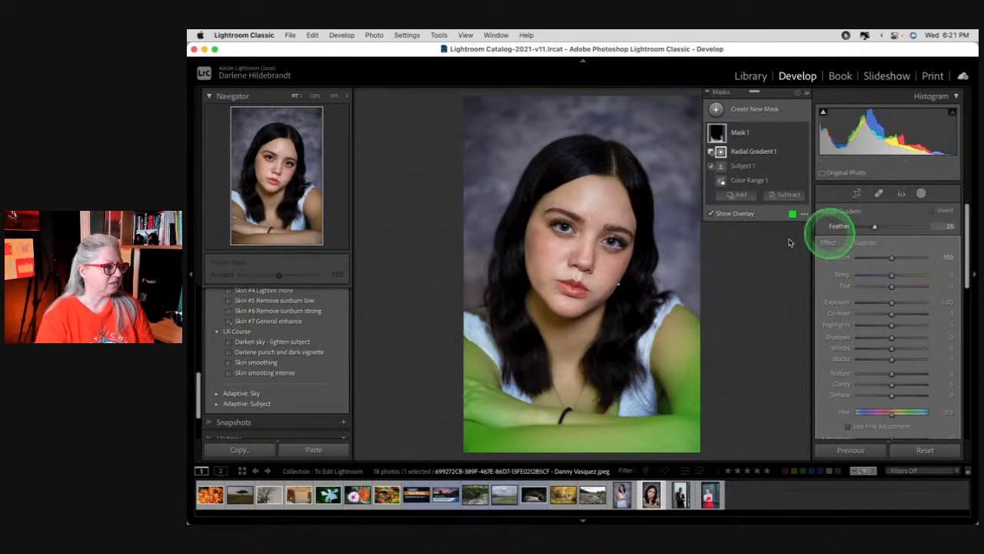
# Invert the radial gradient to keep the face masked, and narrow and shorten the ellipse around the head and upper body
pyautogui.click(933, 209)
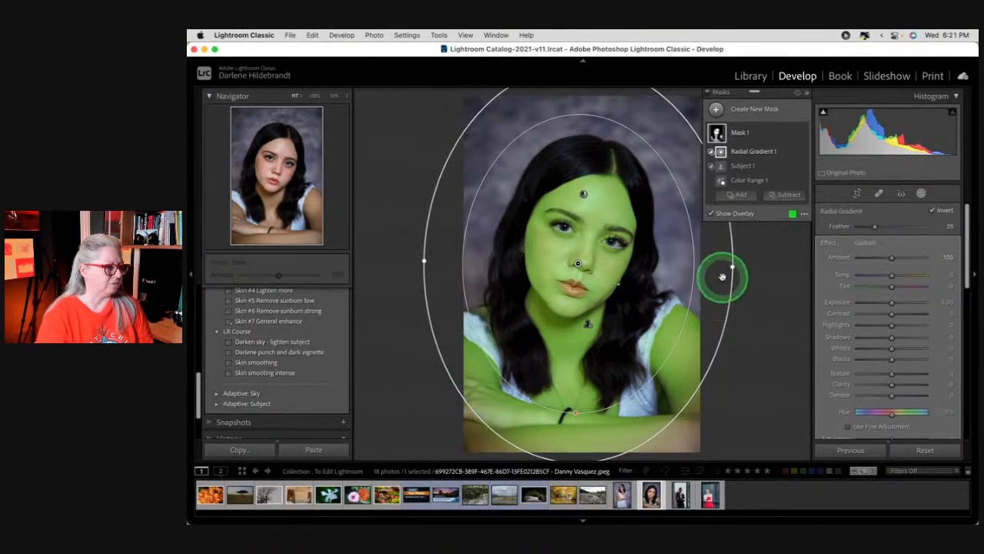
pyautogui.moveTo(731, 265); pyautogui.dragTo(712, 259)
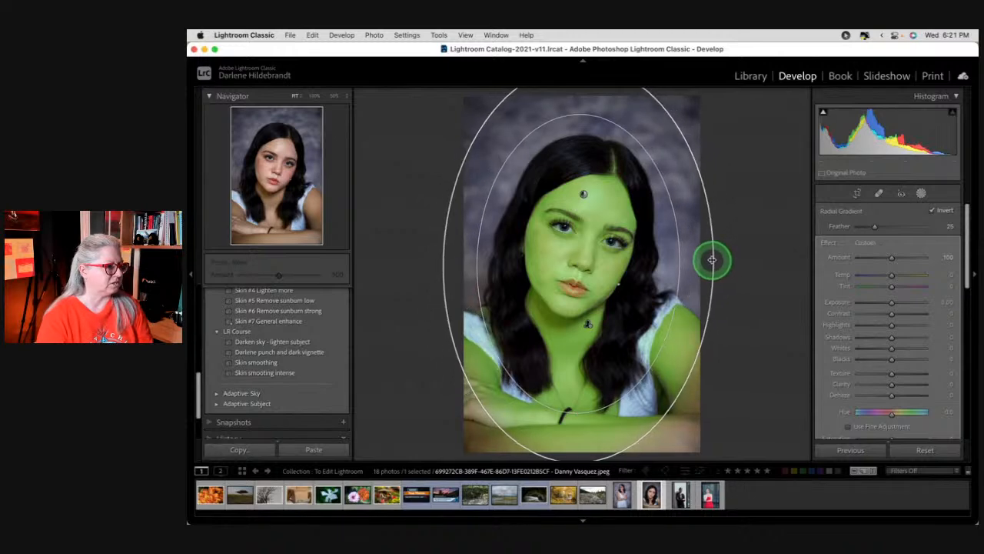
pyautogui.moveTo(610, 343); pyautogui.dragTo(612, 322)
pyautogui.moveTo(577, 442); pyautogui.dragTo(577, 419)
pyautogui.moveTo(612, 322)
pyautogui.mouseDown()
pyautogui.moveTo(608, 354)
pyautogui.moveTo(608, 335)
pyautogui.mouseUp()
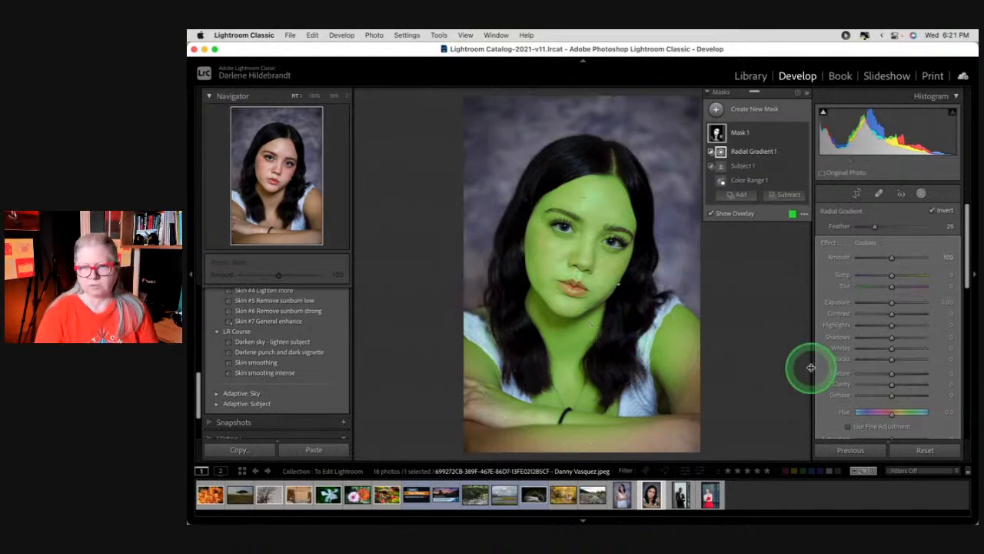
# Select the custom skin mask and view the options for creating a preset
pyautogui.click(772, 138)
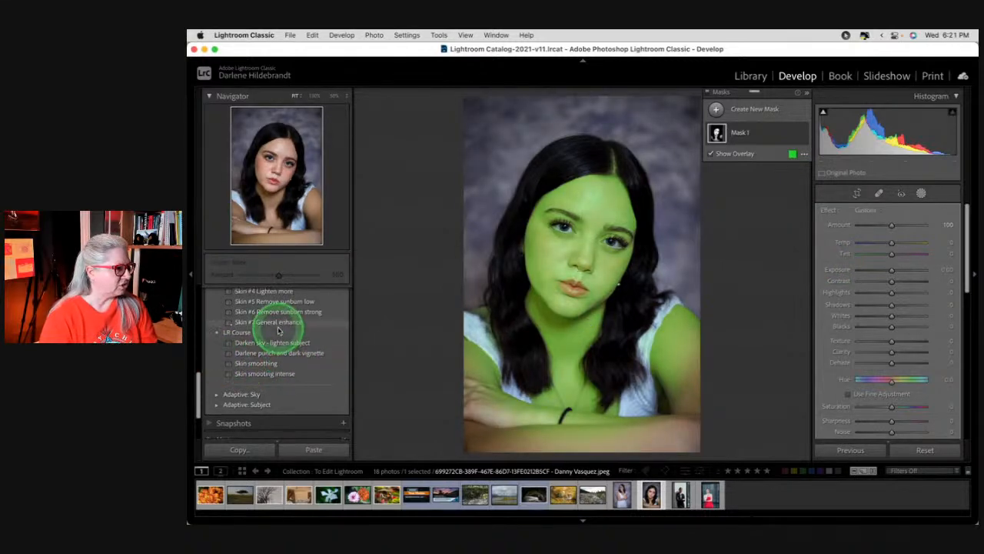
pyautogui.scroll(10, 274, 327)
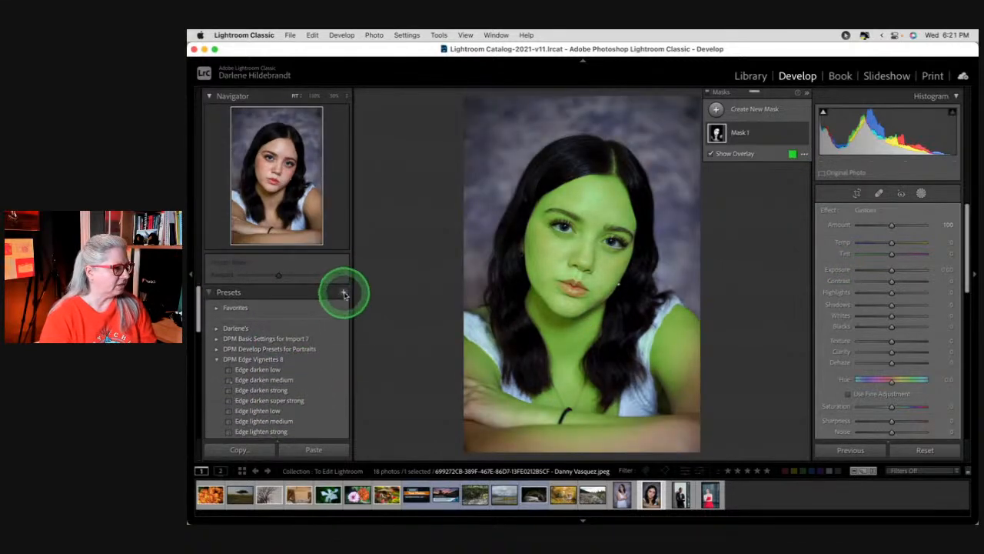
pyautogui.click(343, 292)
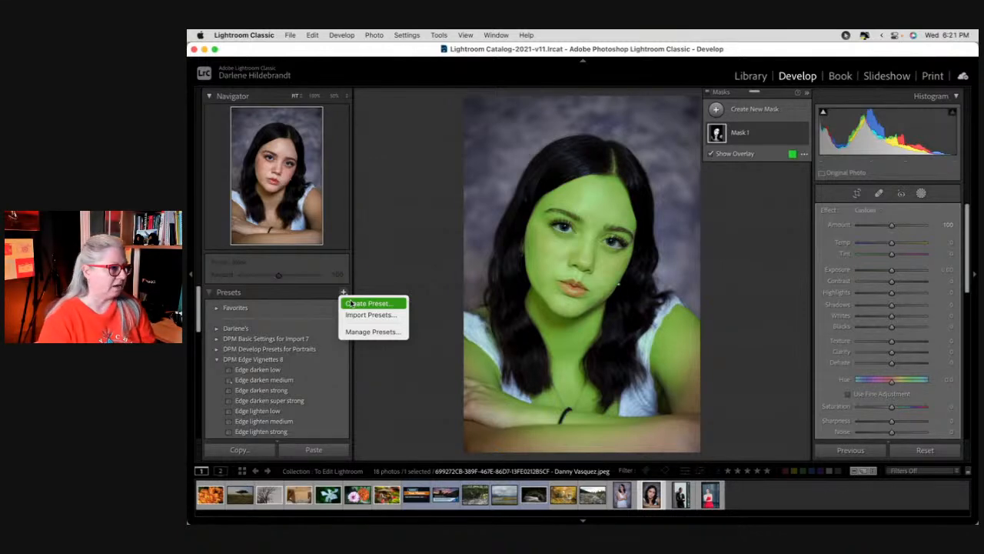
pyautogui.click(413, 395)
# Apply the Skin smoothing preset in addition to the custom skin mask
pyautogui.scroll(-5, 295, 341)
pyautogui.scroll(-5, 295, 341)
pyautogui.click(327, 391)
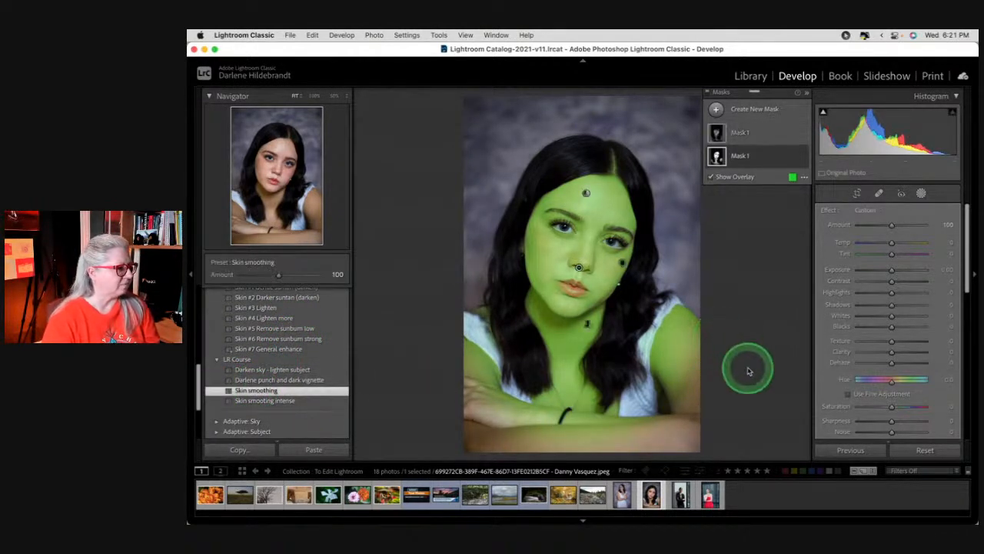
# Delete both existing masks and apply the Skin smoothing preset on its own
pyautogui.click(795, 136)
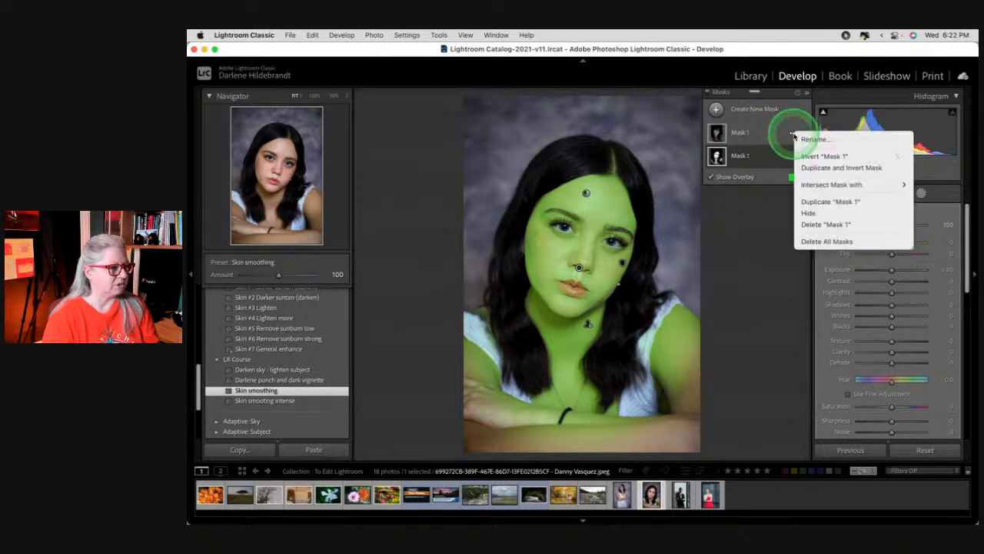
pyautogui.click(807, 222)
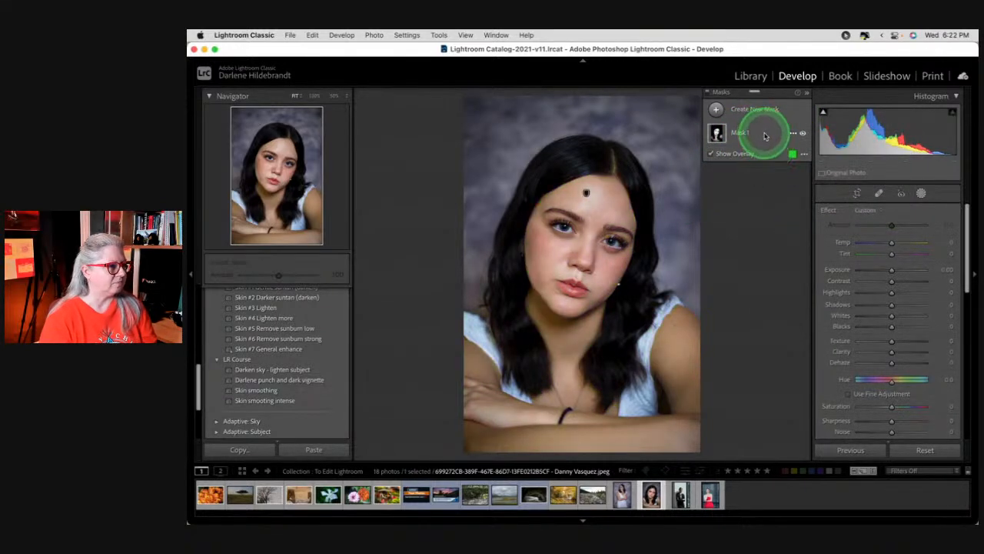
pyautogui.click(793, 133)
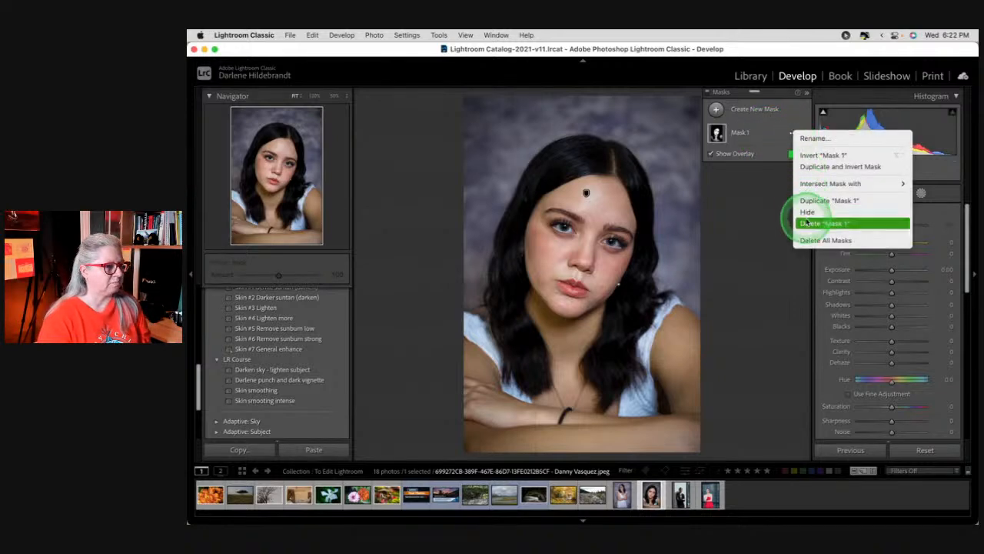
pyautogui.click(260, 390)
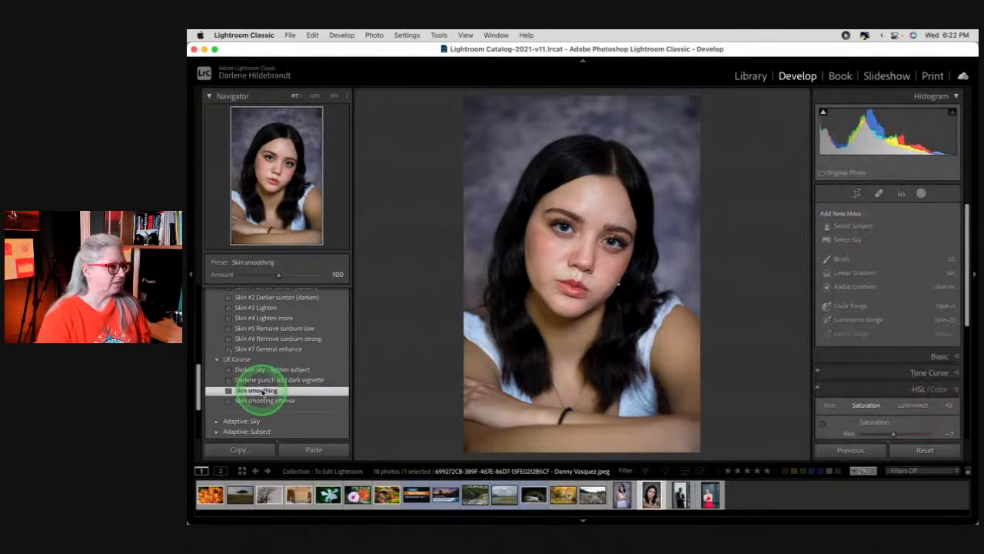
# Resample Mask 1's color range on the forehead skin and increase its Refine value to about 61
pyautogui.click(756, 134)
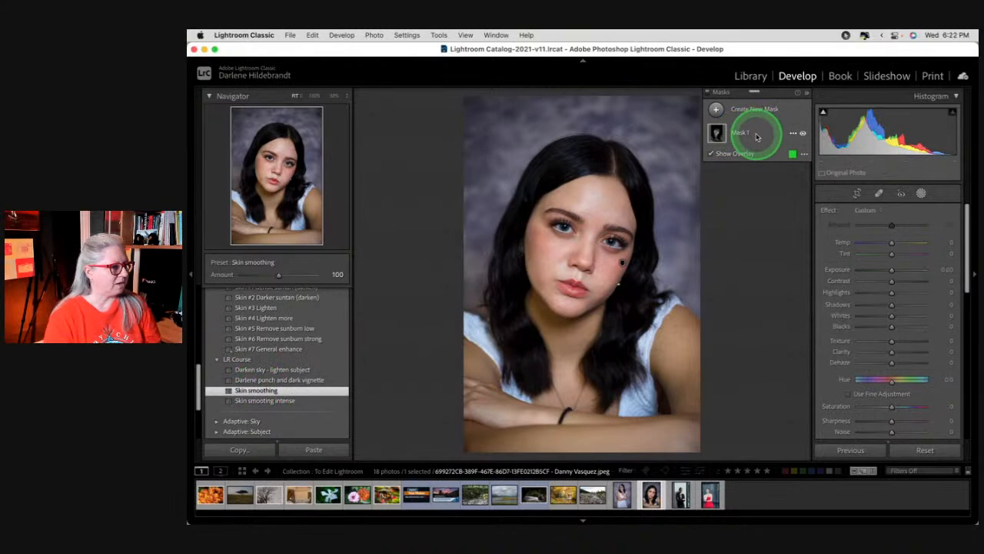
pyautogui.click(758, 135)
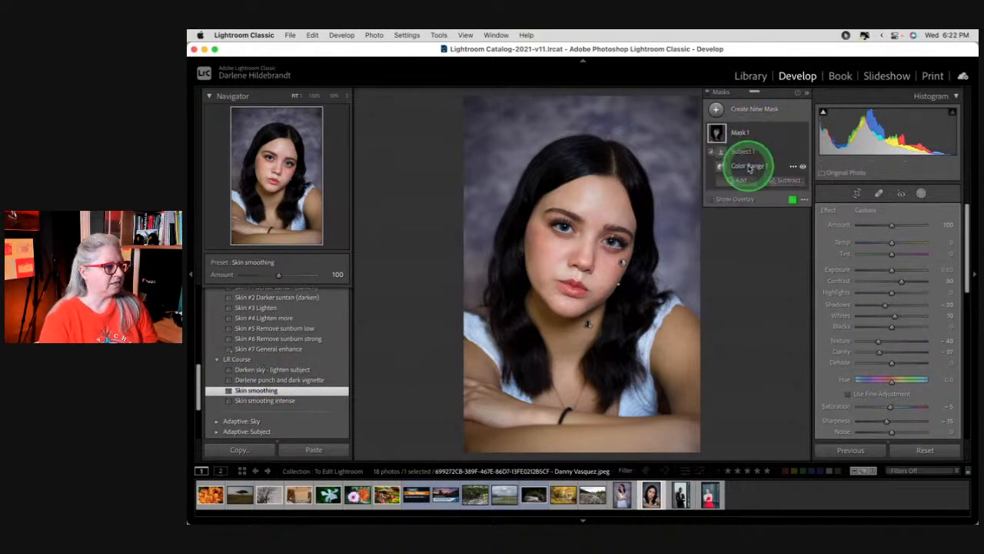
pyautogui.click(753, 167)
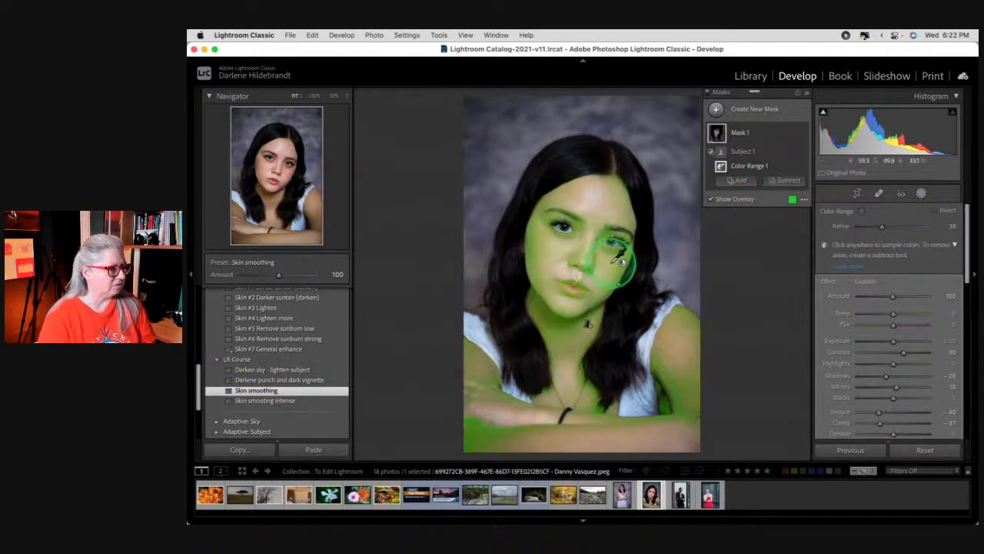
pyautogui.click(608, 200)
pyautogui.moveTo(881, 228); pyautogui.dragTo(901, 227)
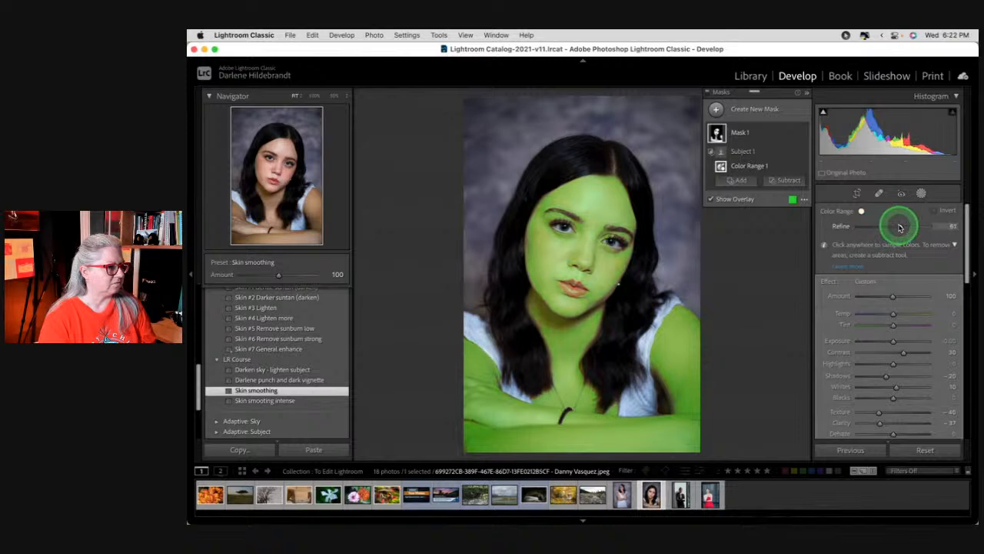
# Hide the mask overlay and set the mask's Shadows to -27, Whites to 21 and Blacks to -12
pyautogui.click(769, 137)
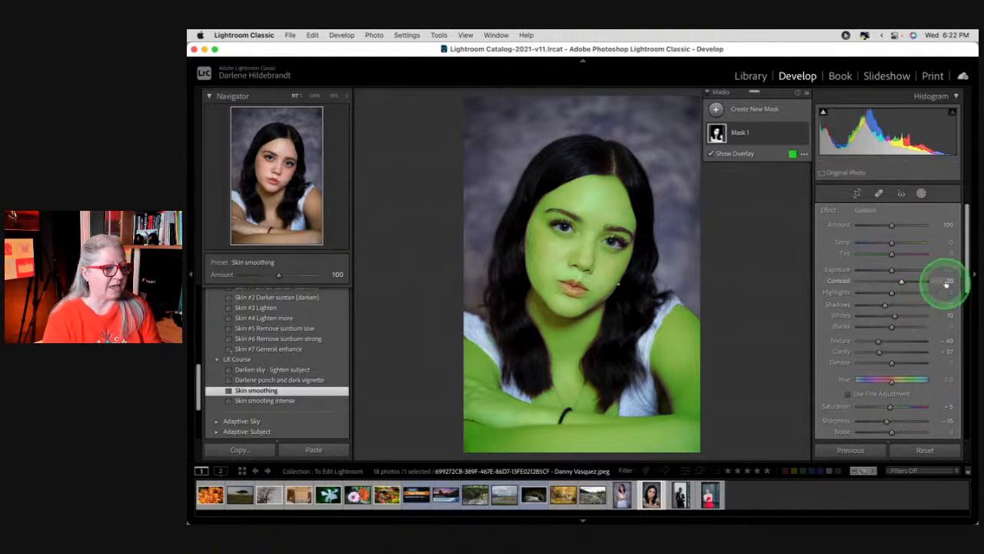
pyautogui.press('o')
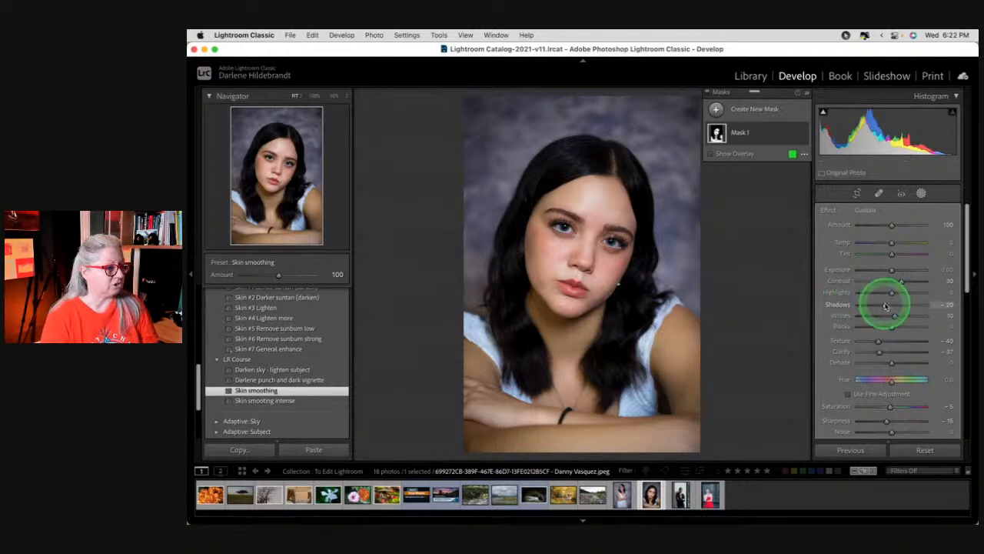
pyautogui.moveTo(887, 306)
pyautogui.mouseDown()
pyautogui.moveTo(905, 305)
pyautogui.moveTo(866, 304)
pyautogui.moveTo(903, 297)
pyautogui.moveTo(841, 296)
pyautogui.moveTo(889, 297)
pyautogui.moveTo(872, 302)
pyautogui.moveTo(900, 313)
pyautogui.mouseUp()
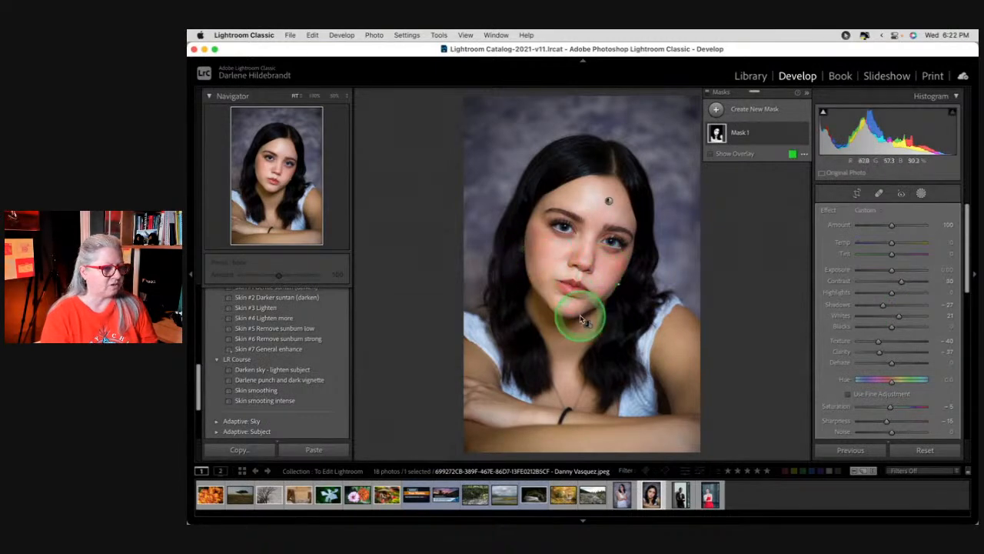
pyautogui.moveTo(892, 328); pyautogui.dragTo(888, 328)
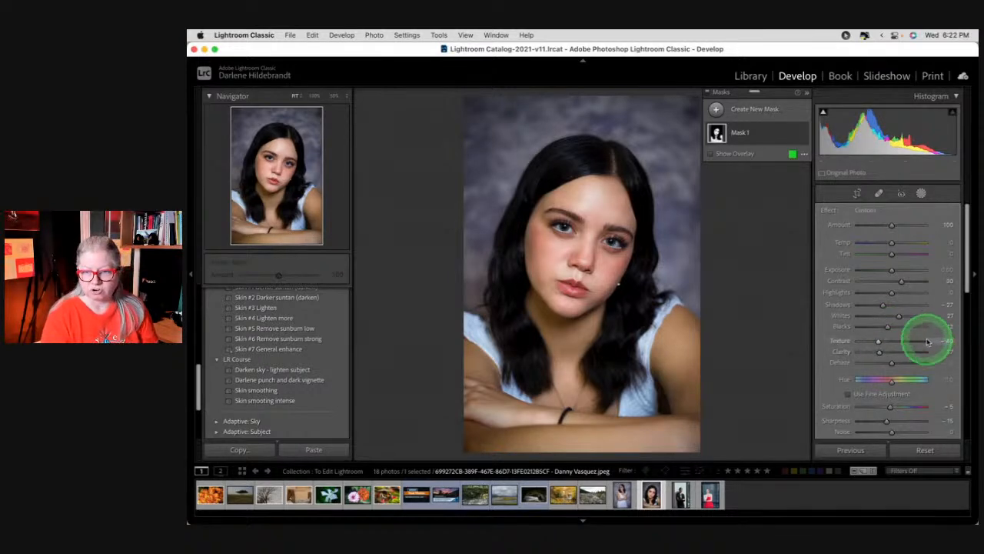
# Try a strong saturation of 75 on the skin mask, and settle on a Saturation of -4
pyautogui.scroll(-2, 927, 341)
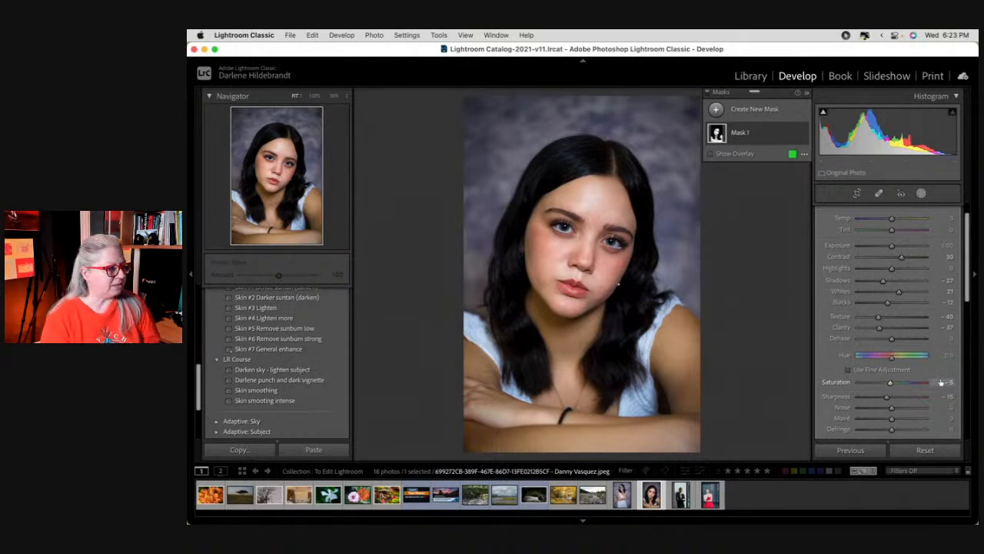
pyautogui.moveTo(896, 384); pyautogui.dragTo(918, 383)
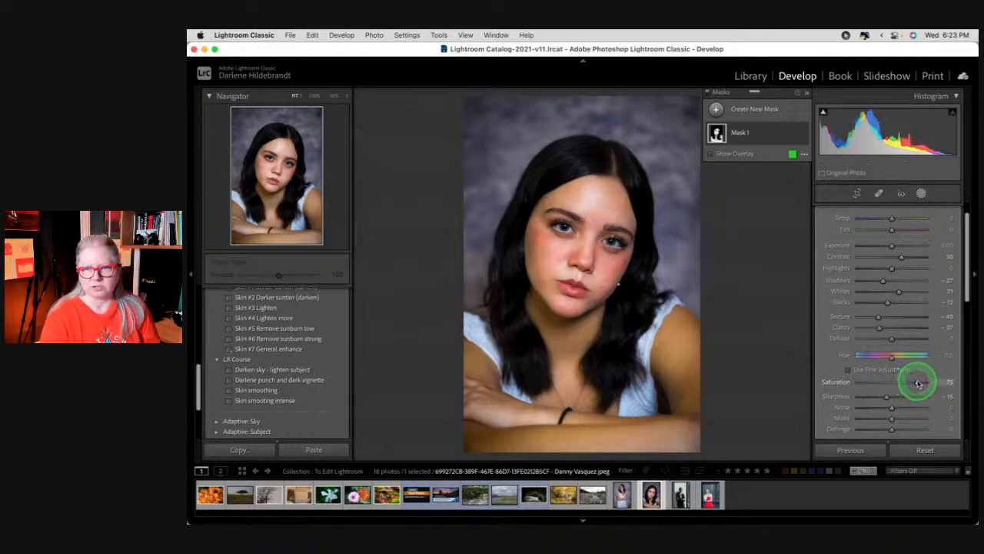
pyautogui.moveTo(918, 383); pyautogui.dragTo(893, 383)
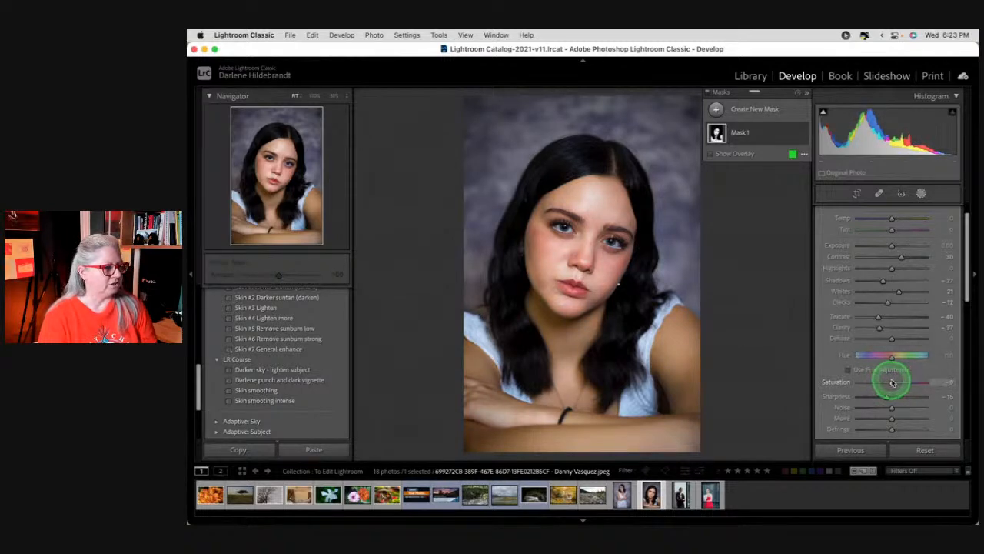
pyautogui.moveTo(891, 383); pyautogui.dragTo(889, 382)
pyautogui.scroll(2, 890, 381)
# Compare the portrait with and without the skin mask, both in full view and zoomed in on the face
pyautogui.click(803, 133)
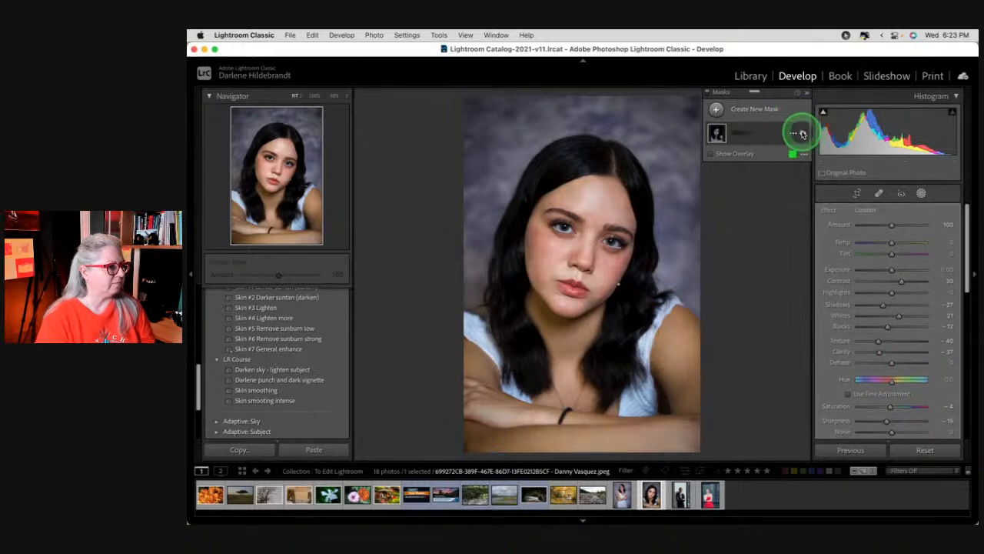
pyautogui.click(802, 134)
pyautogui.click(803, 133)
pyautogui.click(802, 134)
pyautogui.press('super+equal')
pyautogui.press('super+equal')
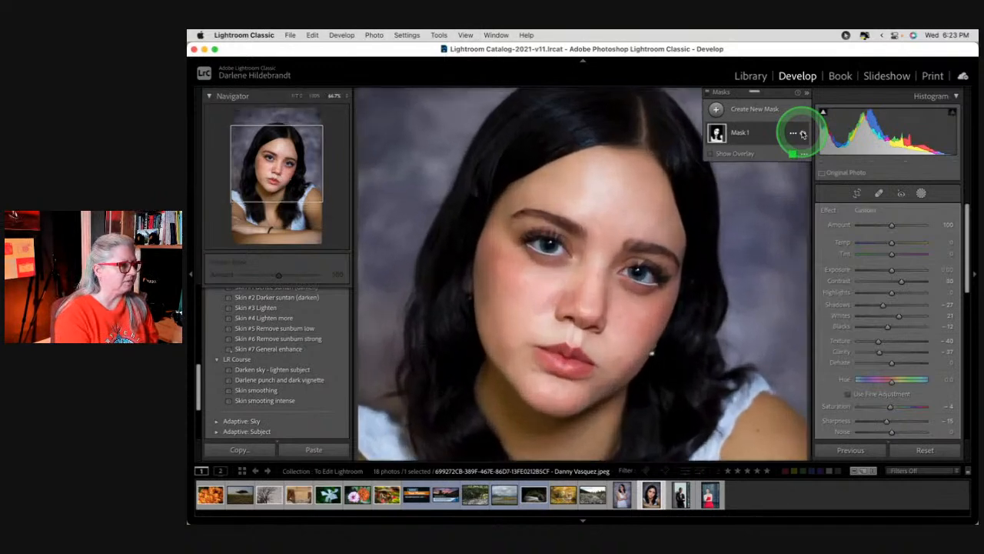
pyautogui.click(803, 134)
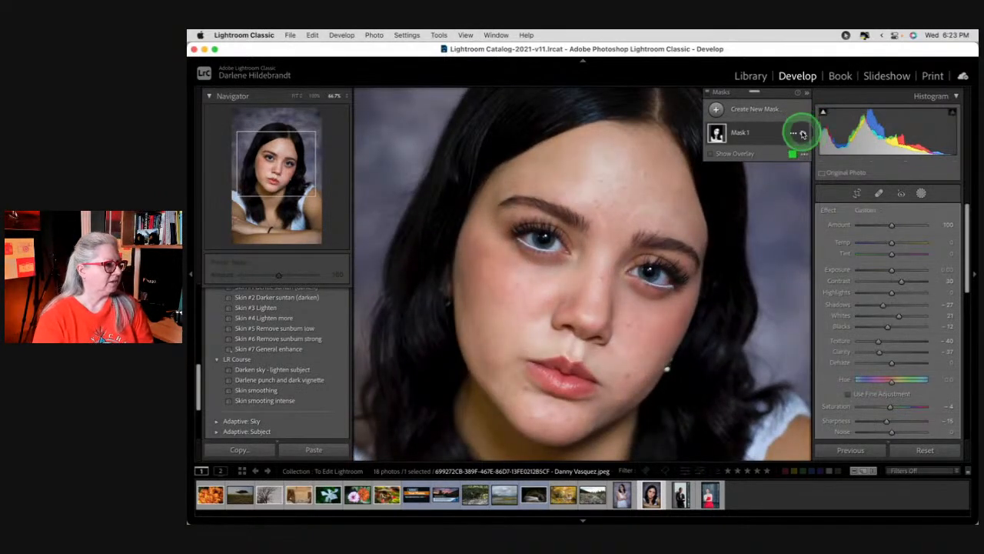
pyautogui.click(802, 134)
pyautogui.click(803, 134)
pyautogui.click(802, 134)
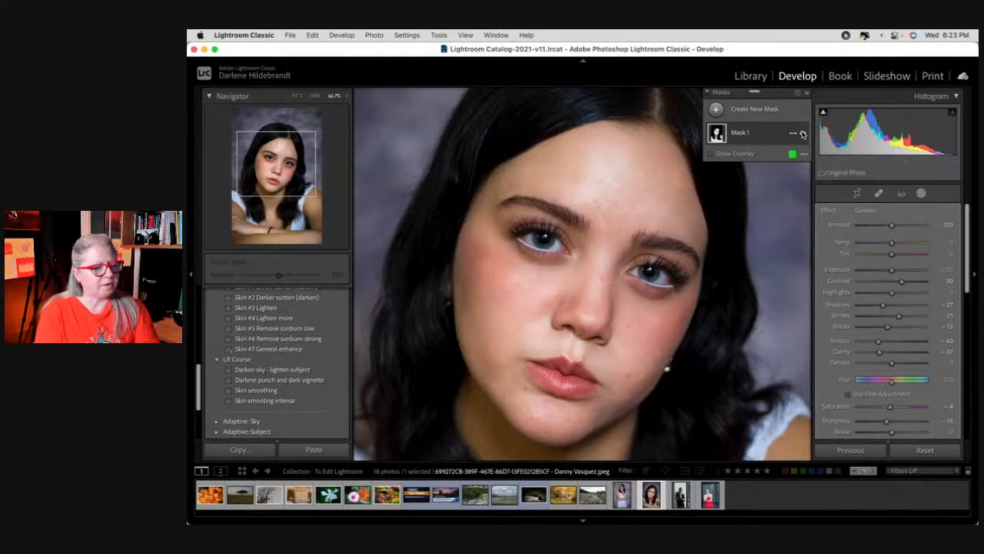
# Browse the saved effect presets available for the mask's adjustments, including the skin softening ones
pyautogui.click(872, 210)
pyautogui.scroll(-5, 913, 303)
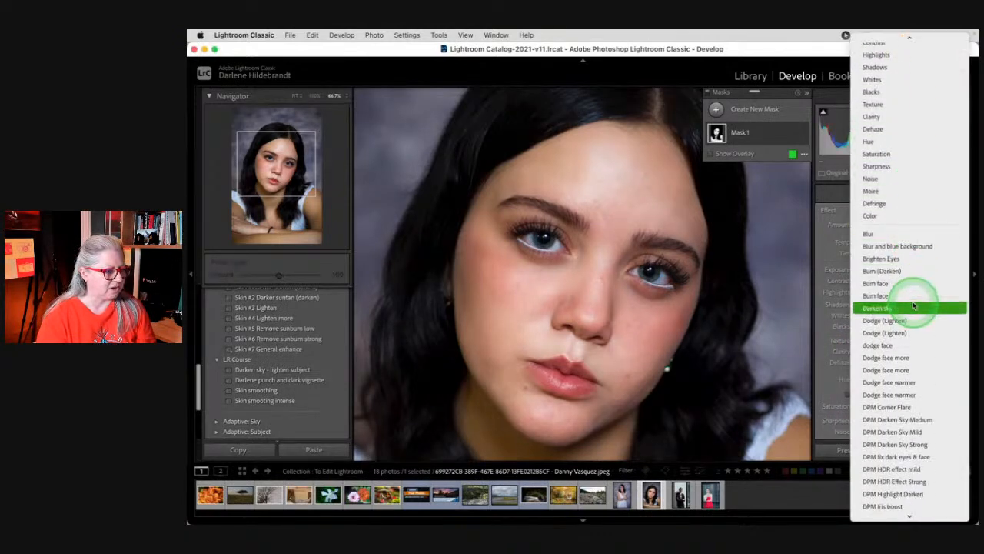
pyautogui.scroll(-5, 913, 305)
pyautogui.scroll(-3, 913, 305)
pyautogui.scroll(-4, 913, 305)
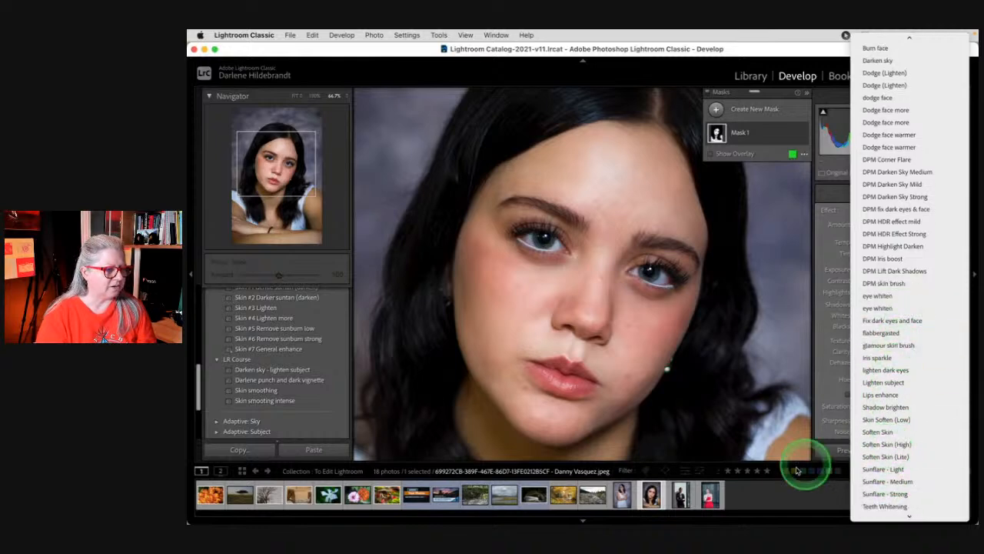
pyautogui.click(819, 222)
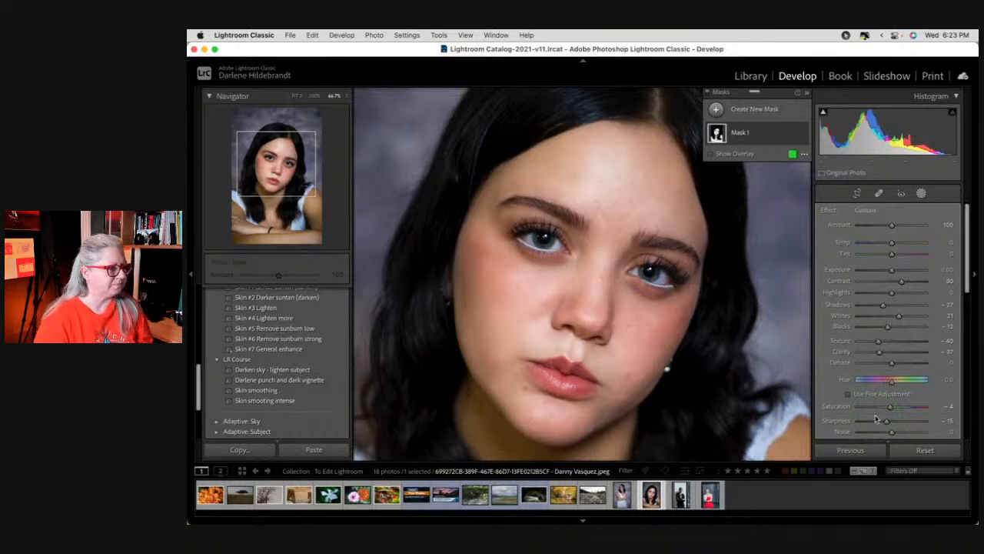
# Rename the skin mask "skin good" and hide it
pyautogui.click(793, 134)
pyautogui.click(802, 139)
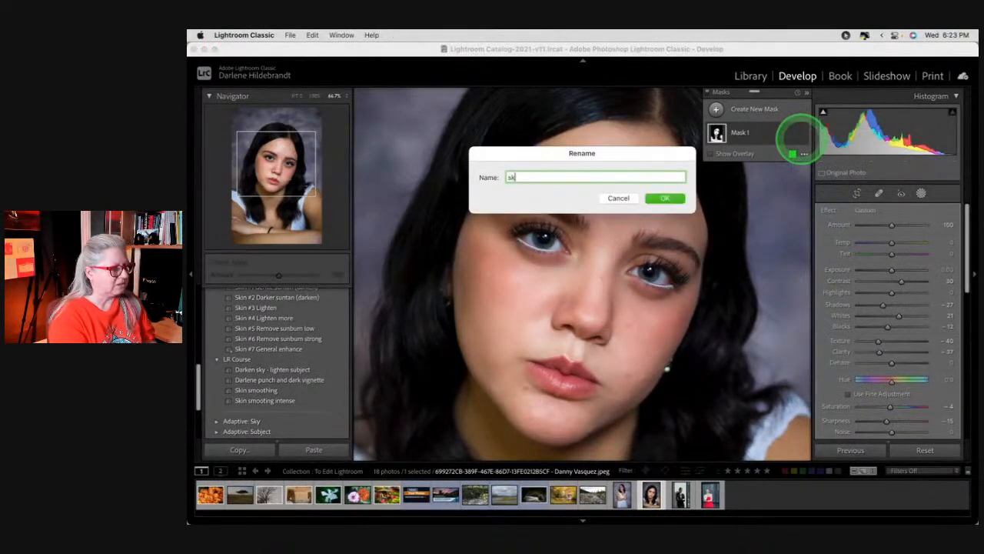
pyautogui.write('sk')
pyautogui.press('BackSpace')
pyautogui.write('kin good')
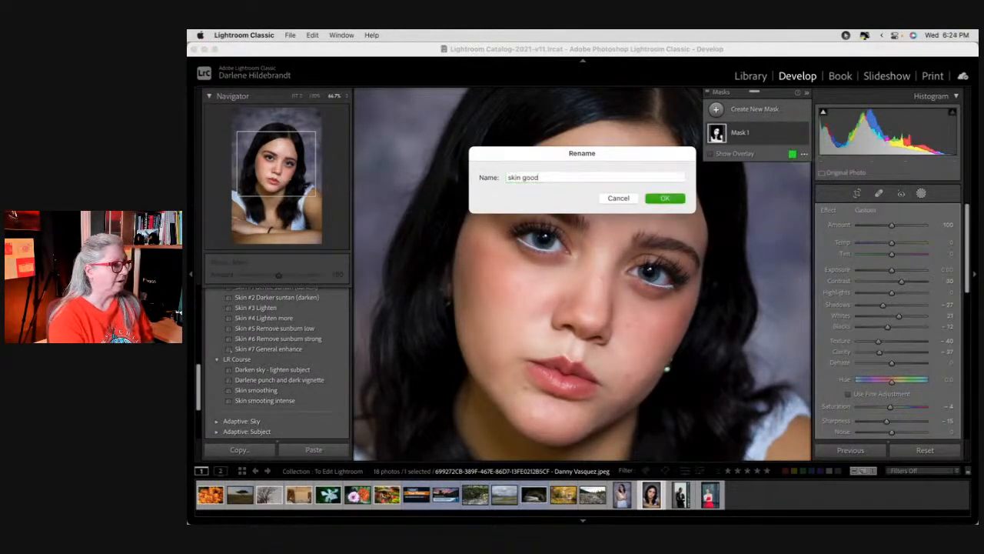
pyautogui.press('Return')
pyautogui.click(803, 135)
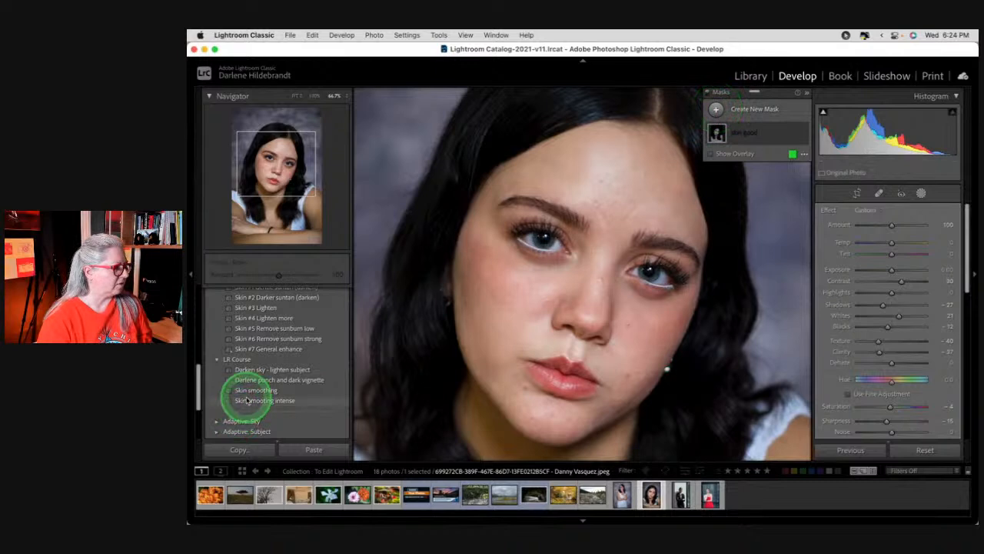
pyautogui.click(246, 390)
pyautogui.click(763, 132)
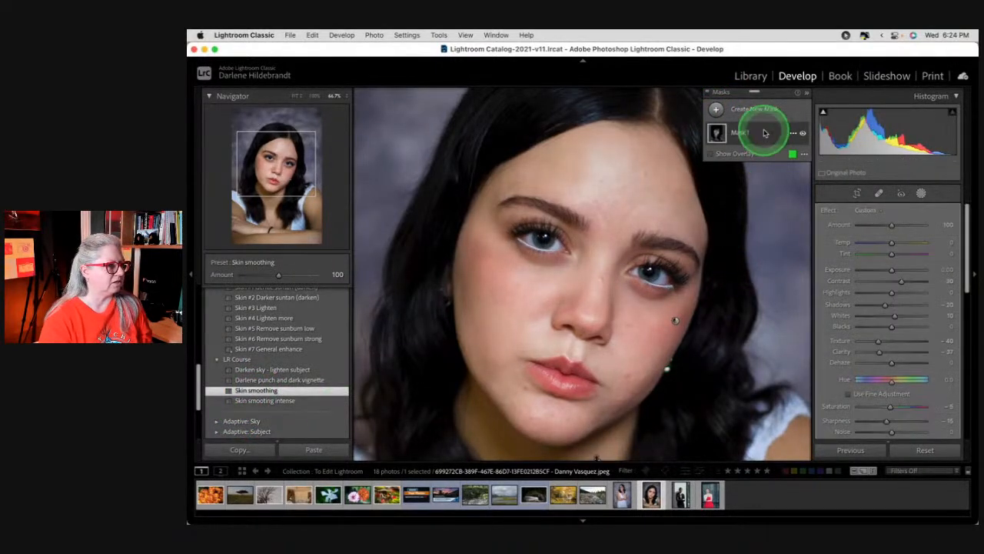
pyautogui.press('super+z')
# Create a new color range mask sampled from the forehead skin
pyautogui.click(715, 109)
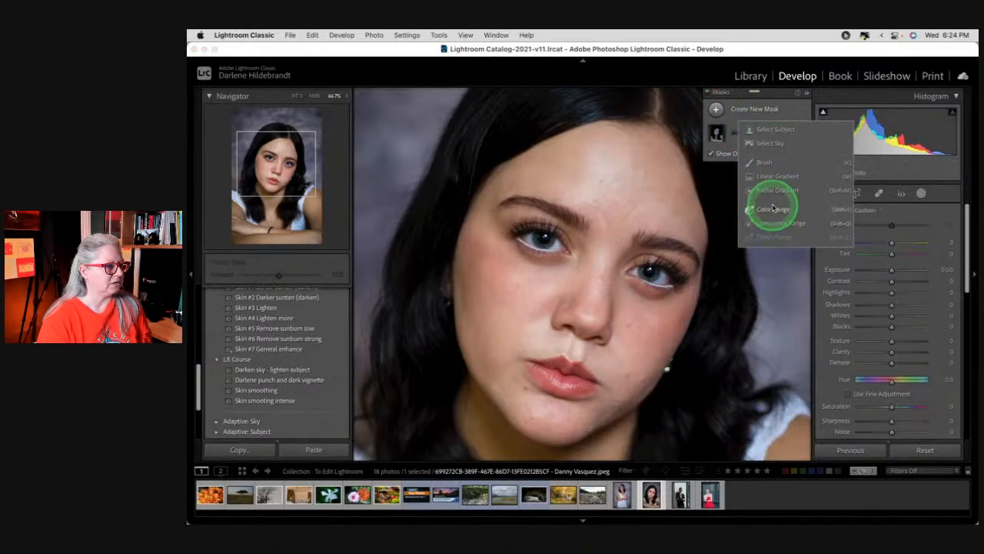
pyautogui.click(774, 208)
pyautogui.click(612, 162)
# Intersect the new mask with the selected subject and set its color range Refine value to 76
pyautogui.click(792, 136)
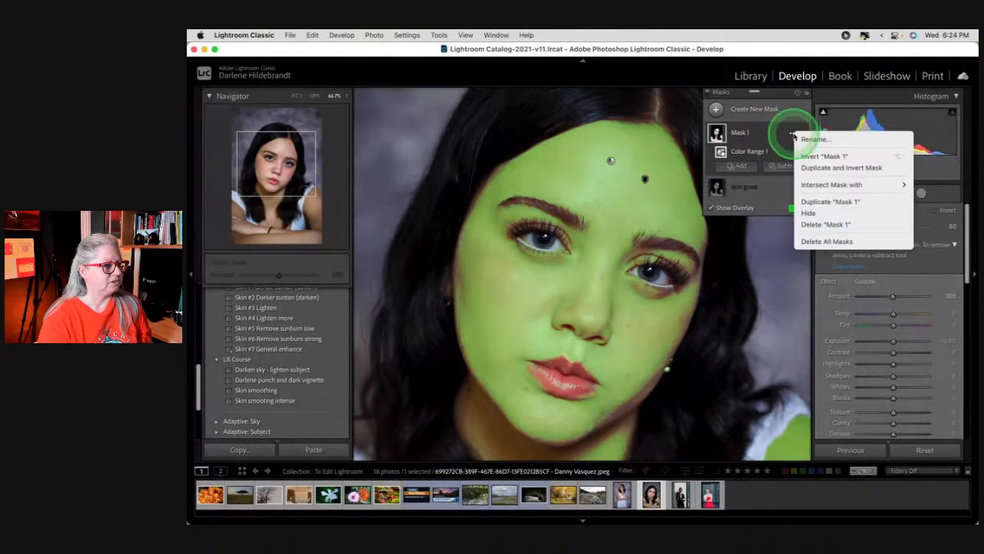
pyautogui.moveTo(823, 183)
pyautogui.click(760, 185)
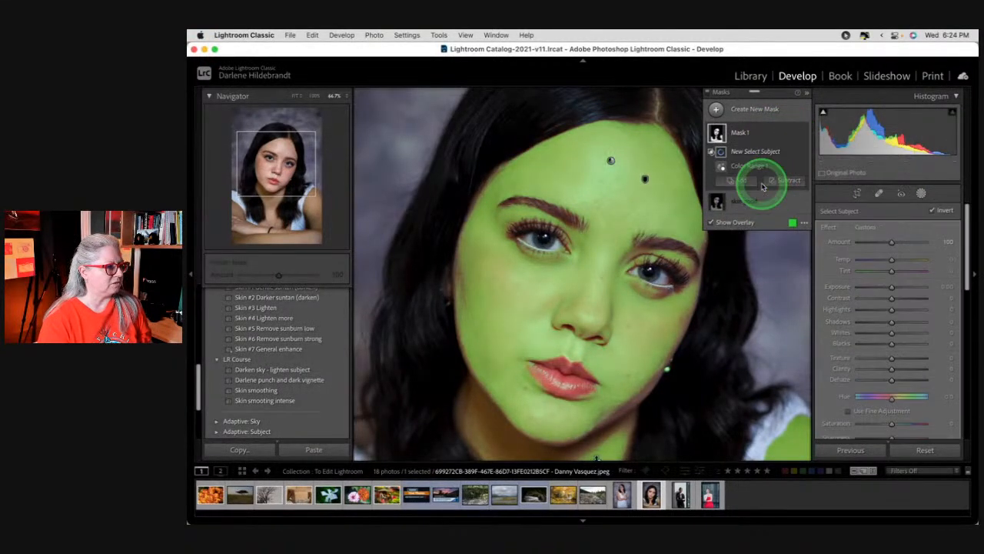
pyautogui.click(754, 166)
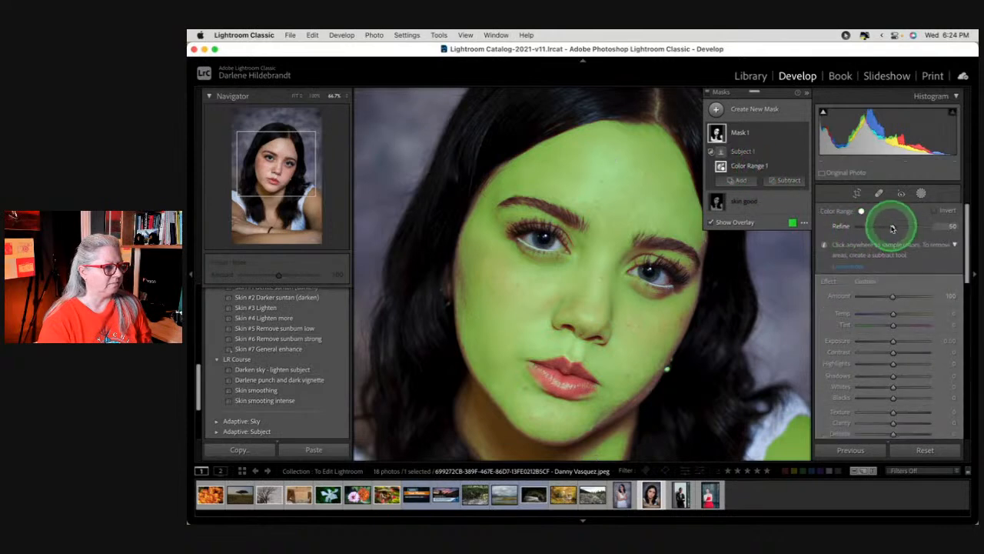
pyautogui.moveTo(892, 229); pyautogui.dragTo(912, 228)
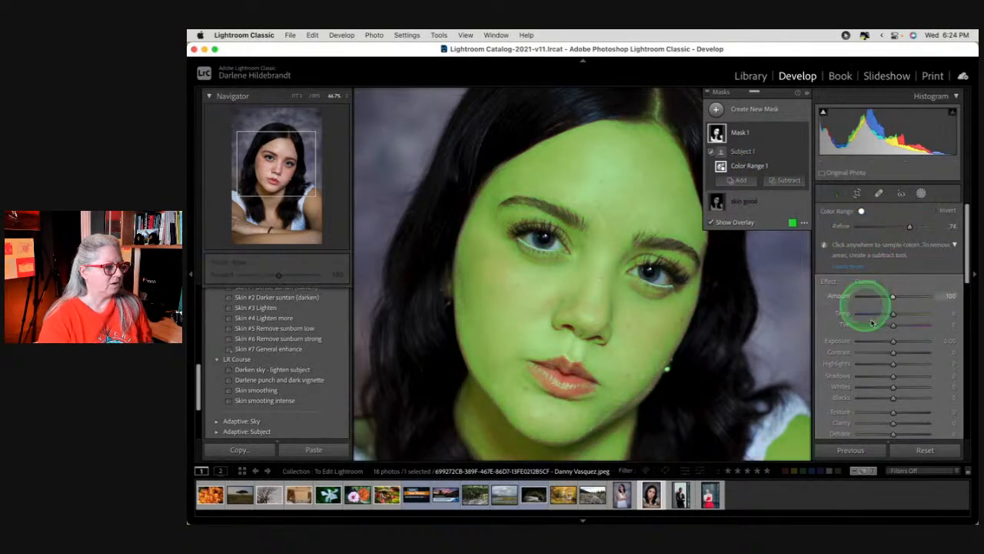
# Over-smooth the skin in the new mask with Clarity -57, Sharpness -88 and Texture -79
pyautogui.scroll(-3, 884, 342)
pyautogui.moveTo(892, 351); pyautogui.dragTo(867, 351)
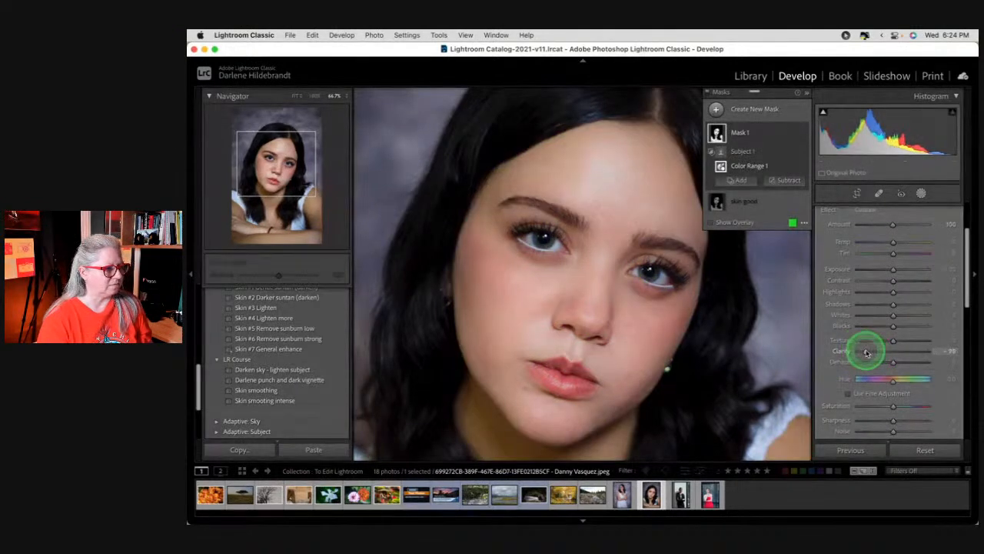
pyautogui.moveTo(866, 421); pyautogui.dragTo(861, 421)
pyautogui.moveTo(868, 341); pyautogui.dragTo(867, 341)
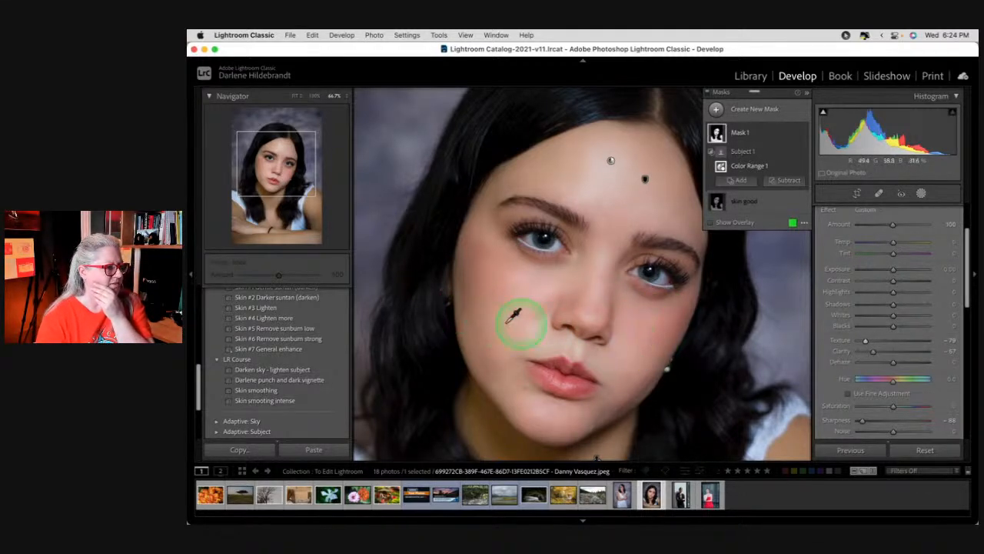
# Rename the over-smoothed mask "skin bad"
pyautogui.click(794, 134)
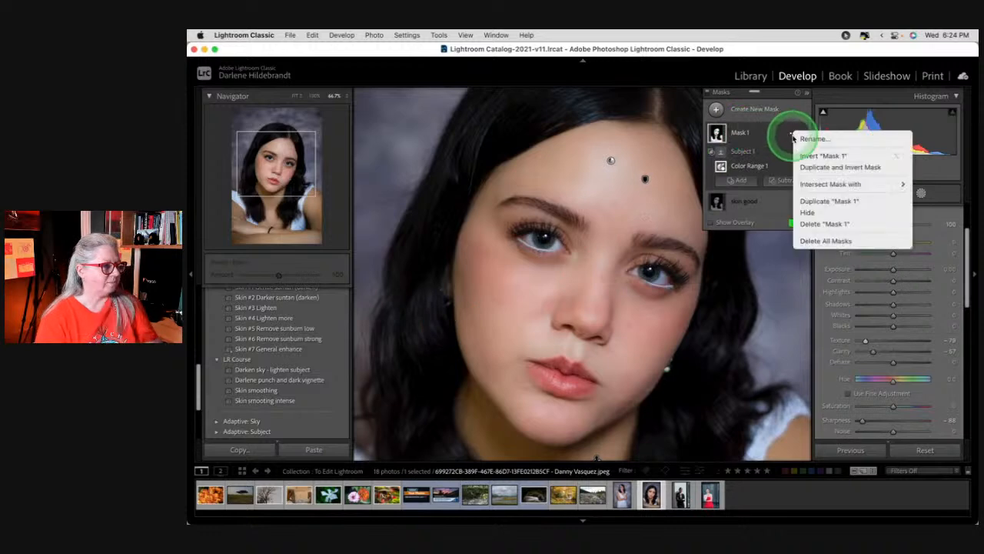
pyautogui.click(802, 138)
pyautogui.write('skin bad')
pyautogui.press('Return')
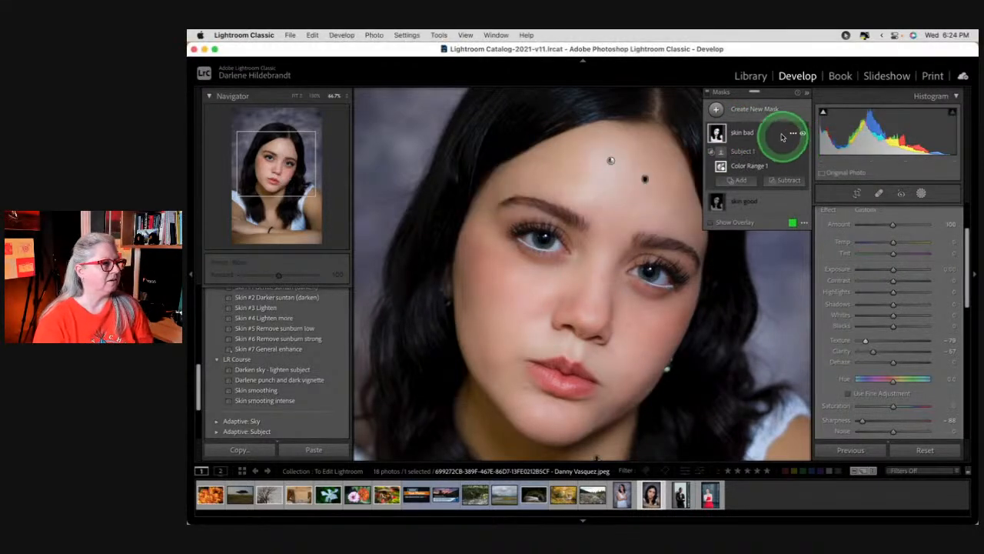
# Compare the skin bad and skin good masks by alternating their visibility, leaving only skin good shown
pyautogui.click(802, 135)
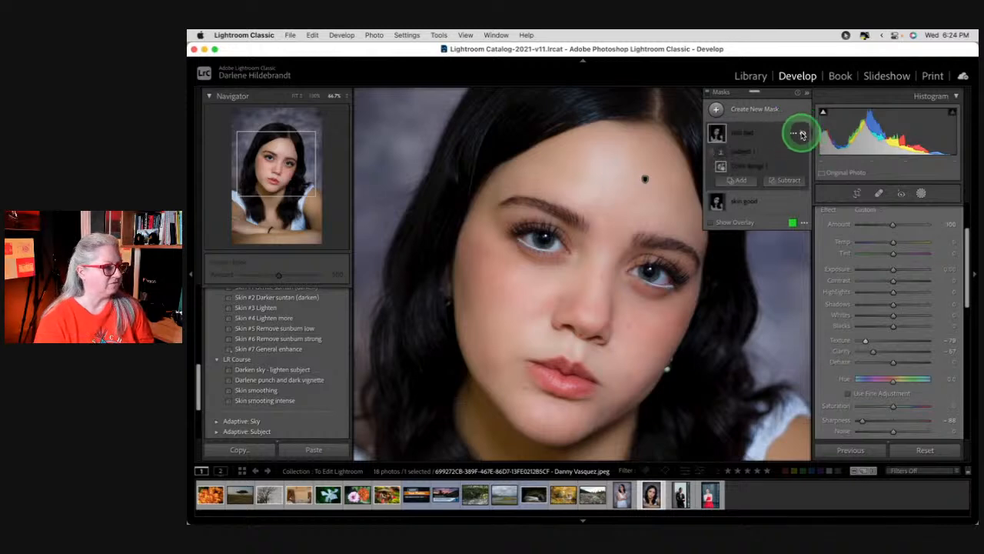
pyautogui.click(803, 201)
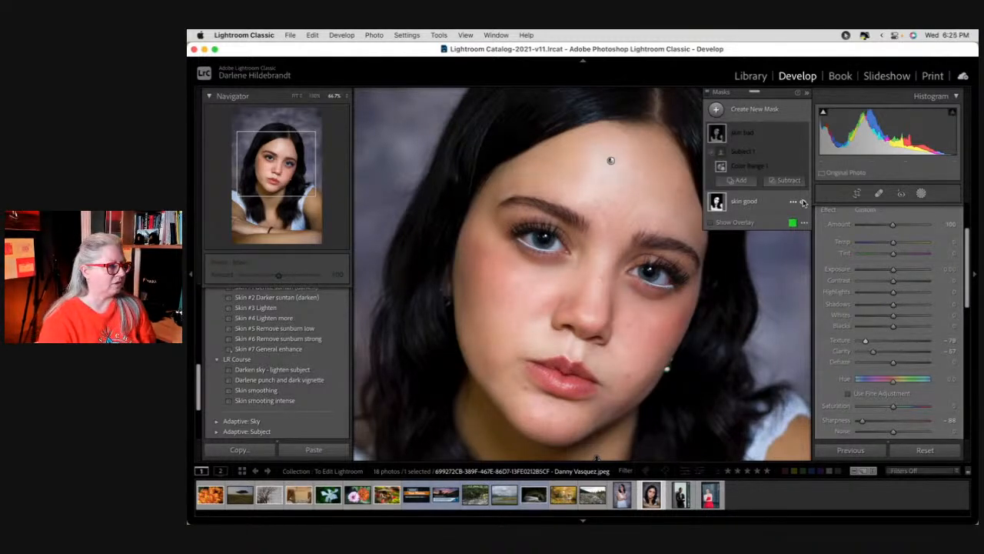
pyautogui.click(803, 134)
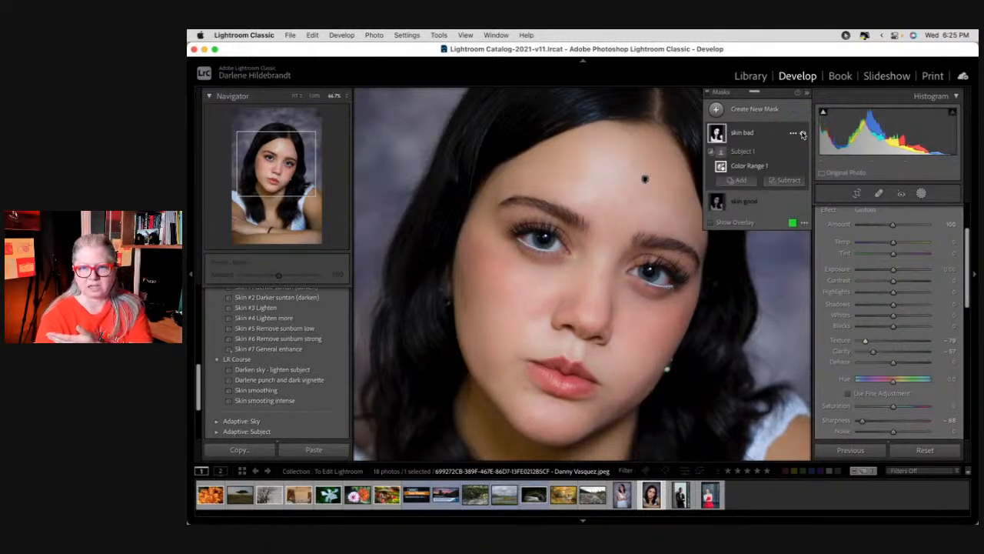
pyautogui.click(802, 198)
pyautogui.click(922, 194)
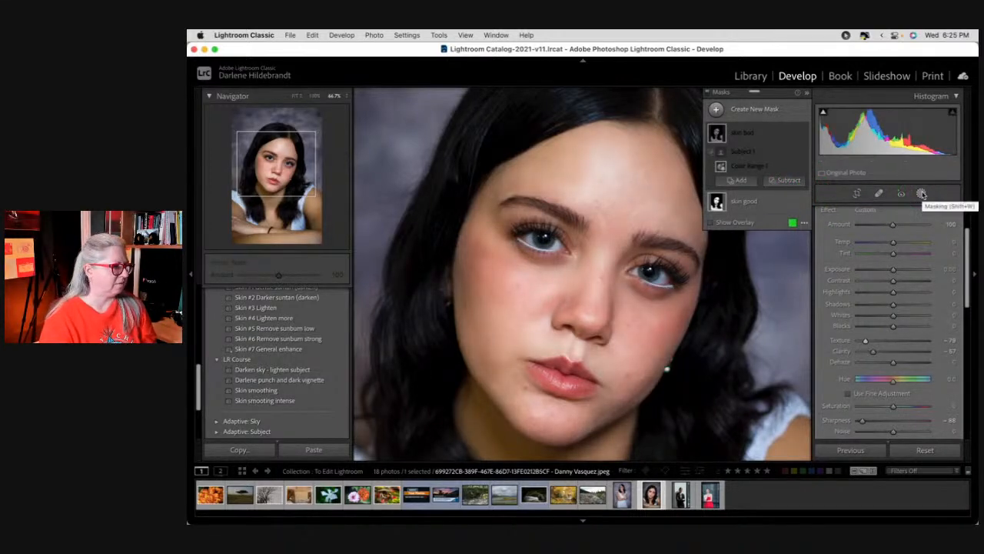
# Delete the over-smoothed skin bad mask, keeping only the skin good mask, and leave masking
pyautogui.click(922, 194)
pyautogui.click(921, 194)
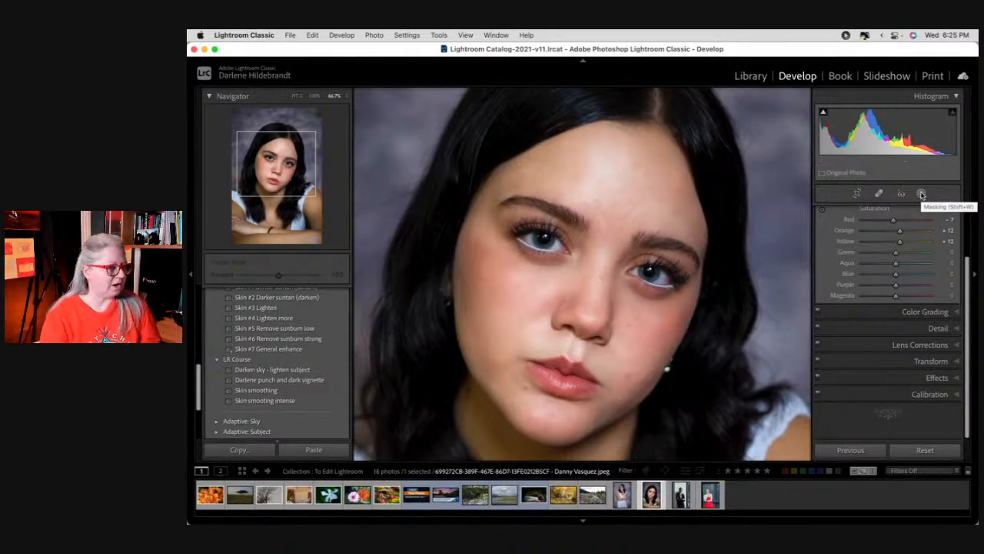
pyautogui.click(878, 193)
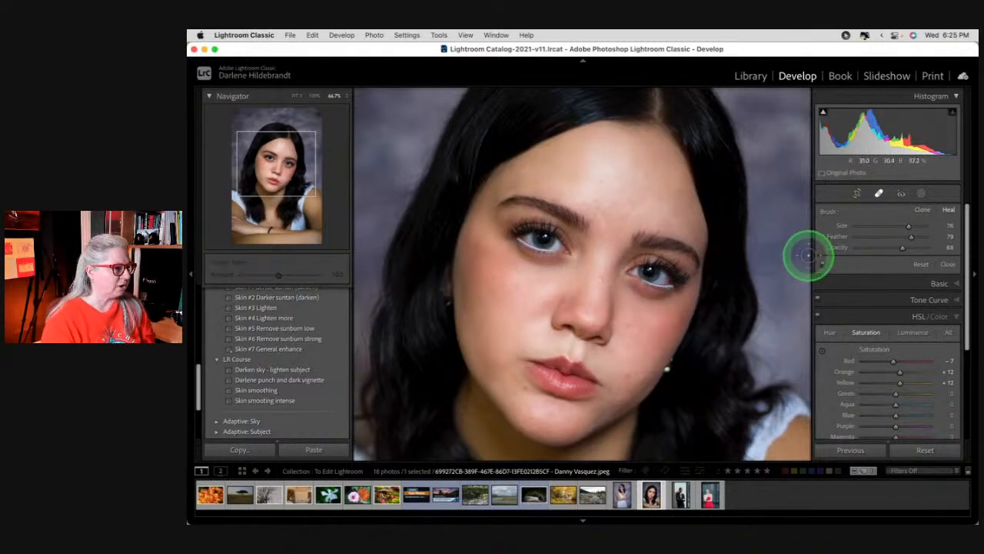
pyautogui.click(921, 194)
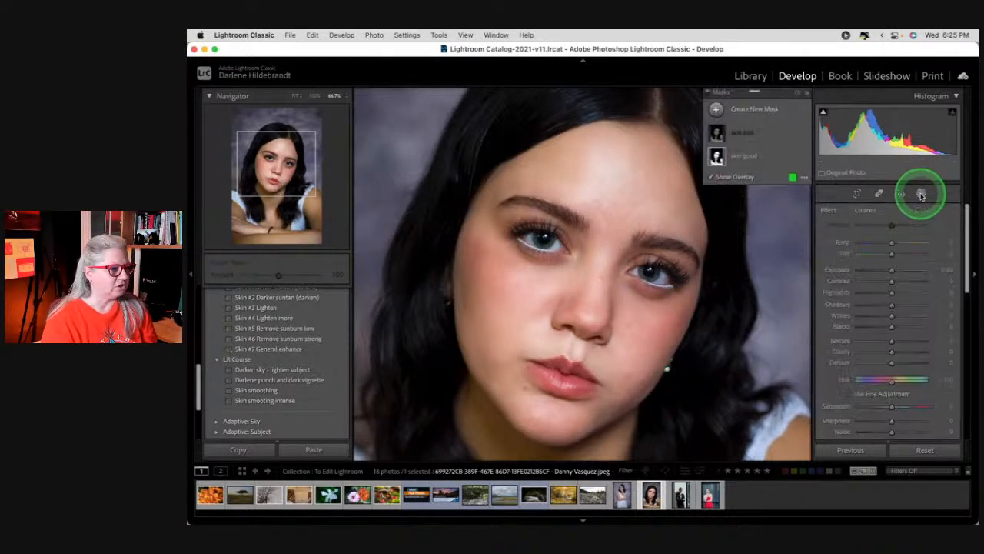
pyautogui.click(803, 156)
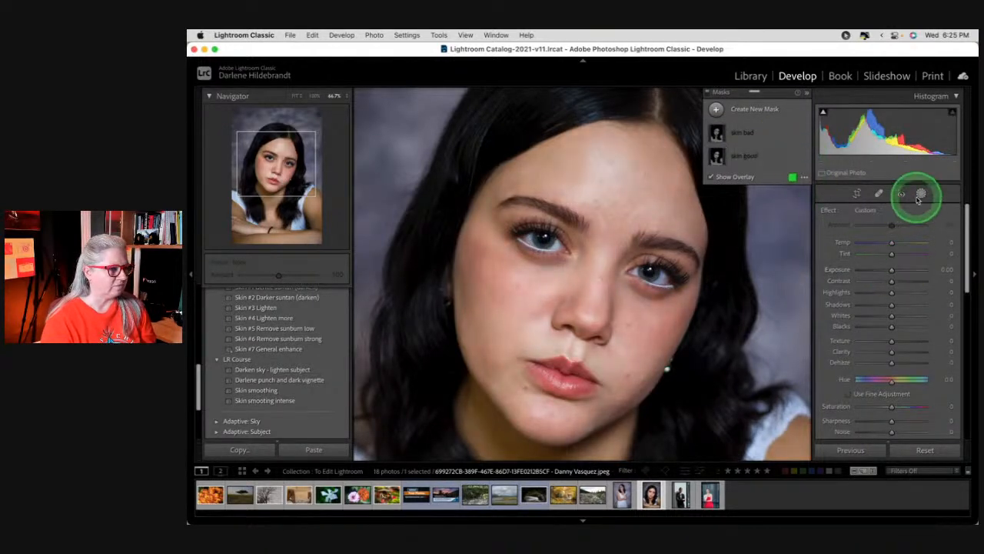
pyautogui.rightClick(797, 133)
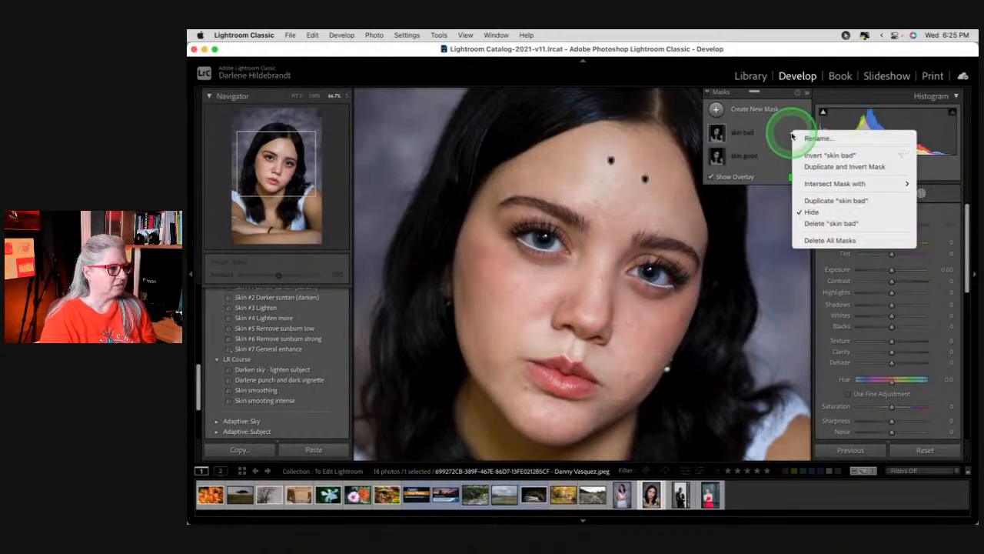
pyautogui.click(825, 223)
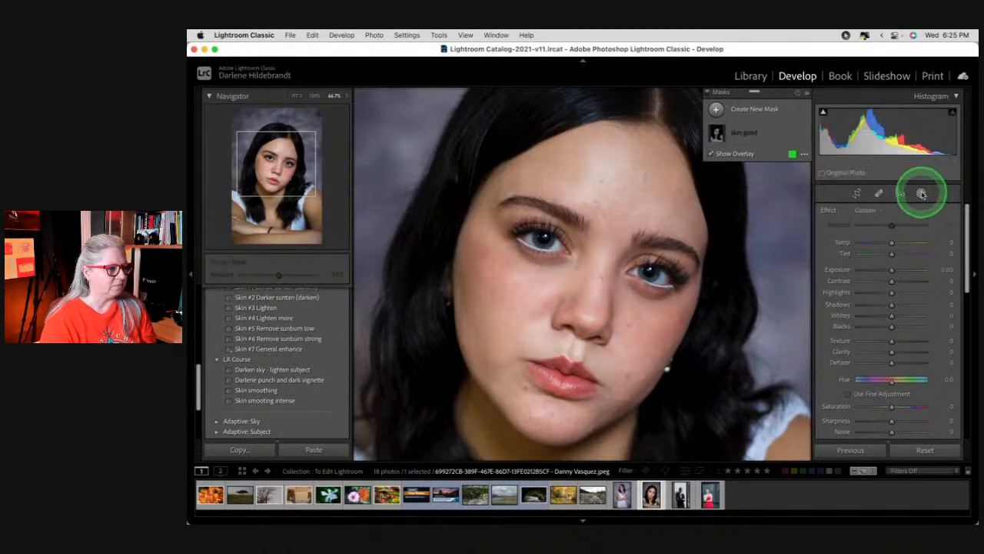
pyautogui.click(922, 193)
# Fit the whole portrait in view and compare the edited version with the original before state
pyautogui.click(593, 274)
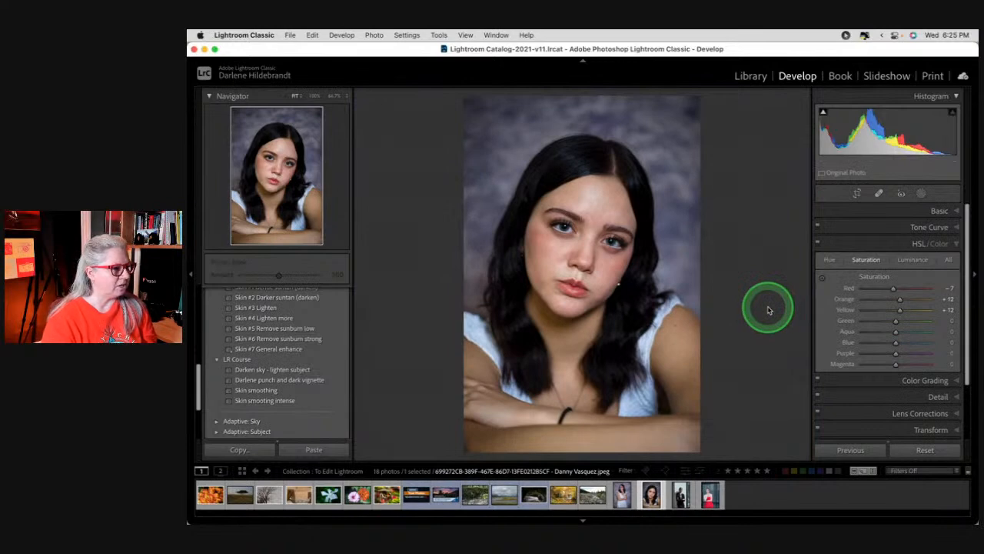
pyautogui.press('\\')
pyautogui.press('\\')
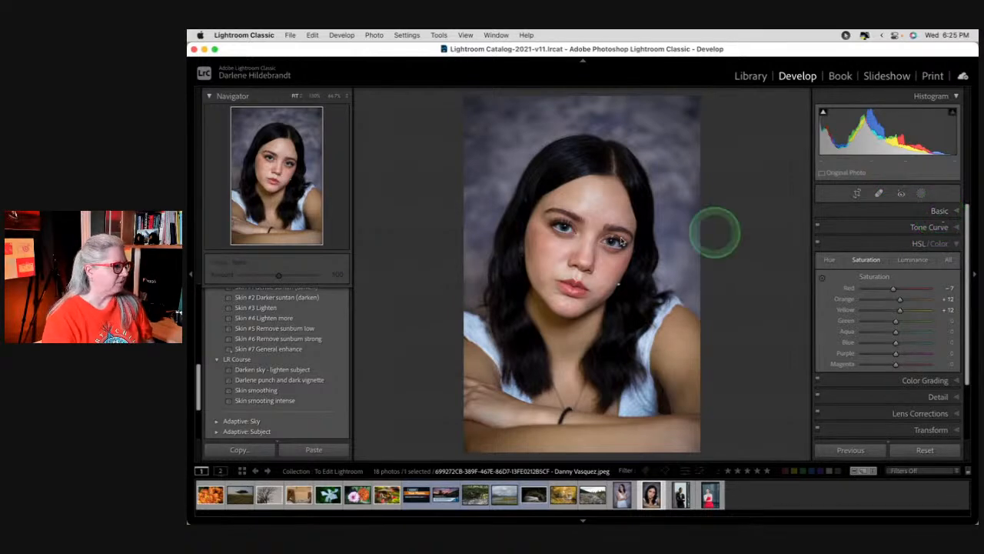
# Send the portrait to Luminar Neo as a TIFF copy with Lightroom adjustments, in Adobe RGB (1998) at 16 bits and 240 resolution
pyautogui.scroll(10, 262, 331)
pyautogui.scroll(-3, 262, 332)
pyautogui.scroll(-1, 263, 332)
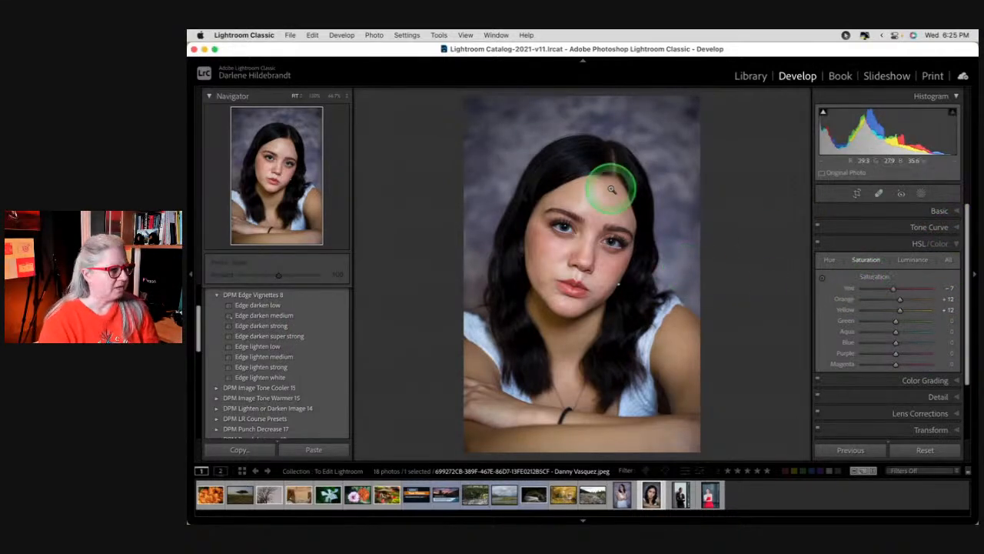
pyautogui.rightClick(676, 179)
pyautogui.moveTo(686, 274)
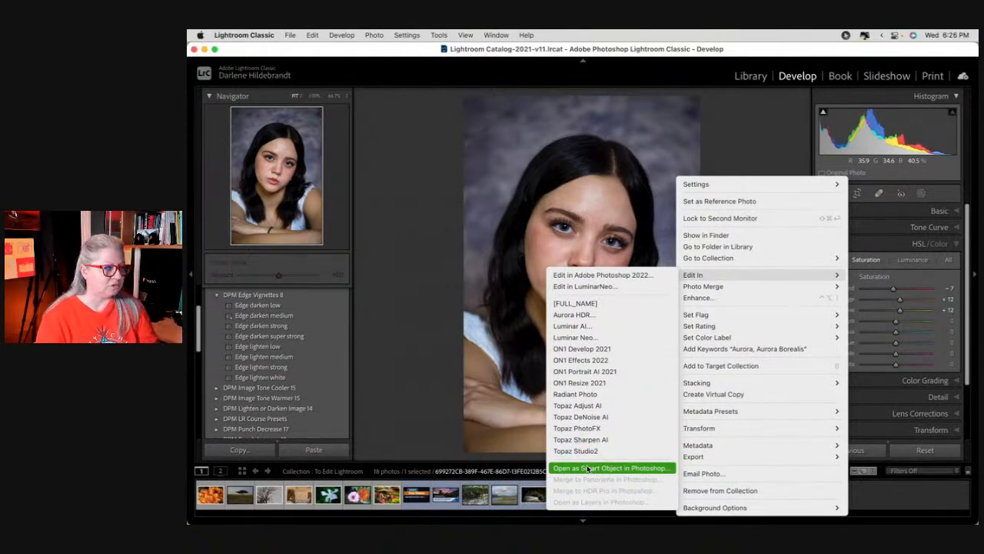
pyautogui.click(598, 288)
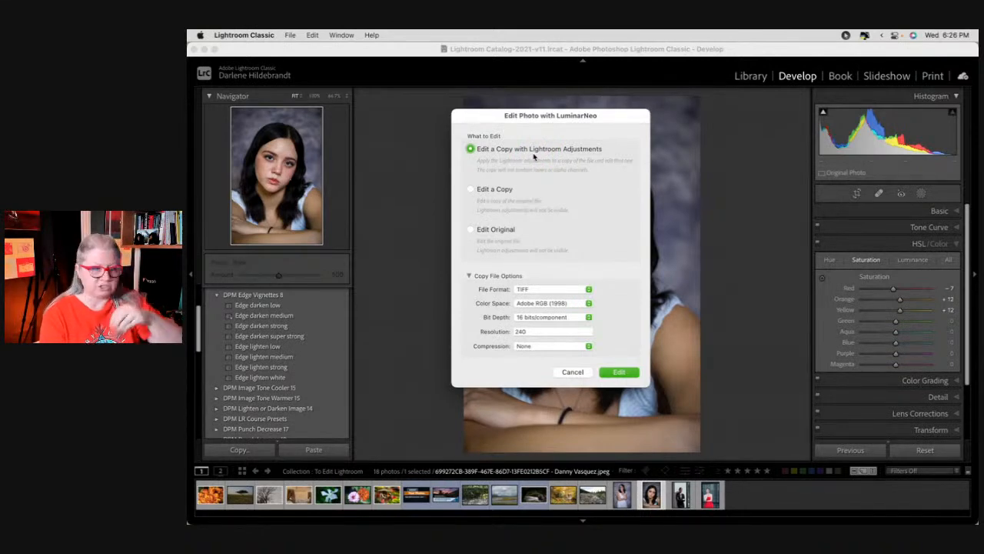
pyautogui.click(618, 372)
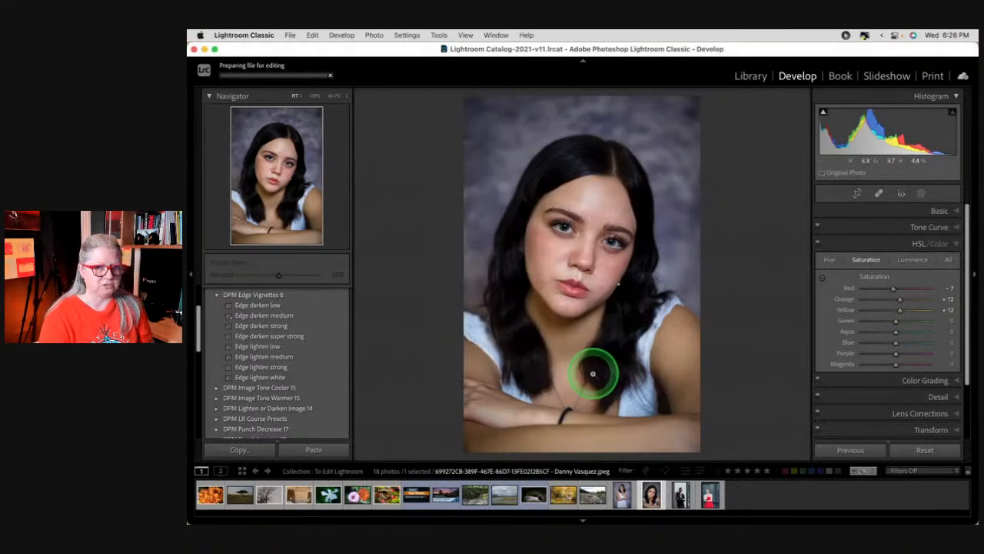
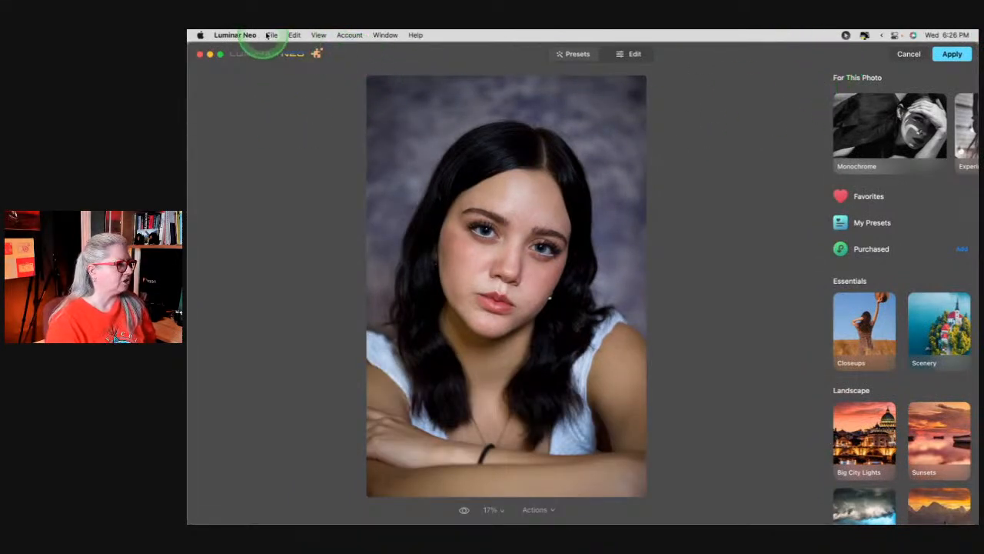
# Check Luminar Neo for available updates and dismiss the result
pyautogui.click(234, 35)
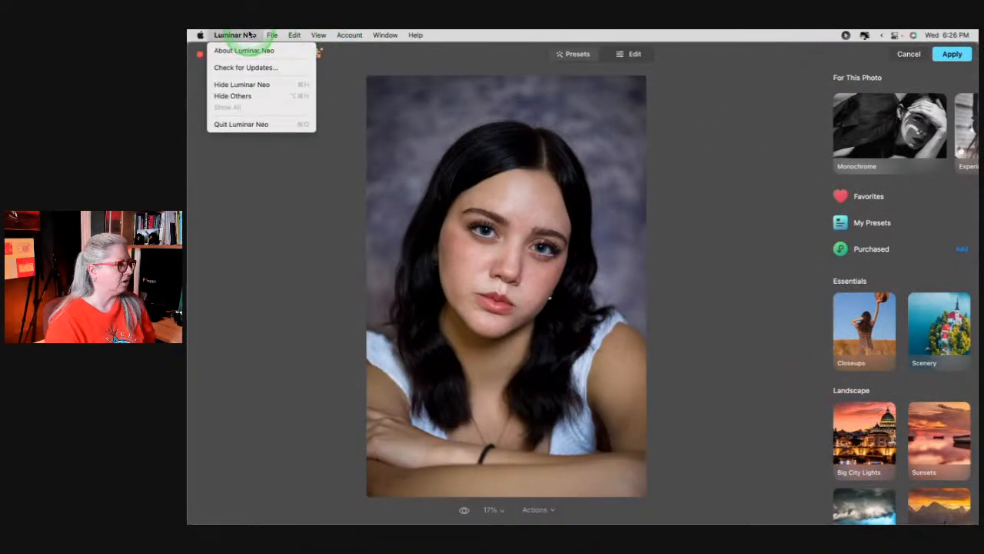
pyautogui.click(231, 67)
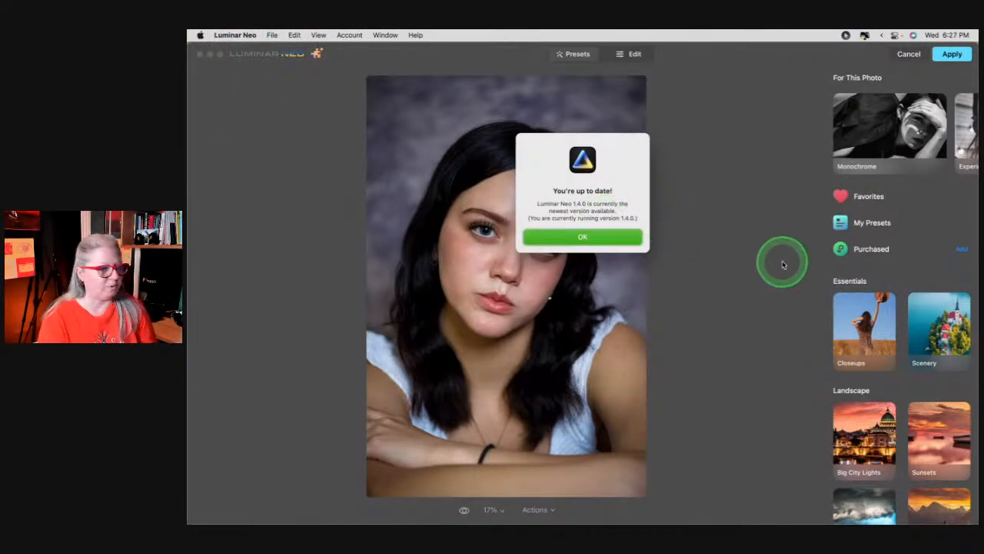
pyautogui.click(610, 237)
pyautogui.click(782, 298)
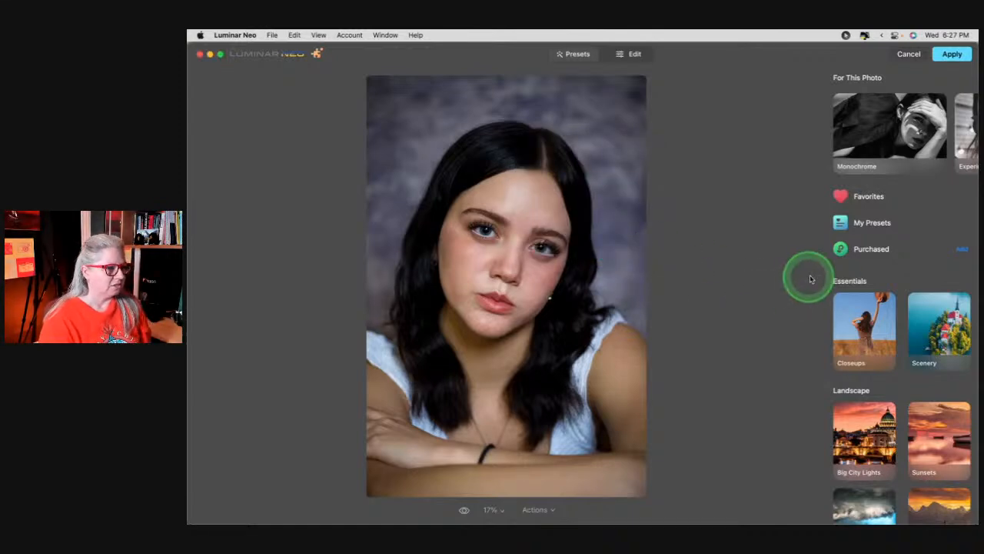
# Apply the saved portrait preset at the head of My Presets, without renaming it
pyautogui.click(901, 223)
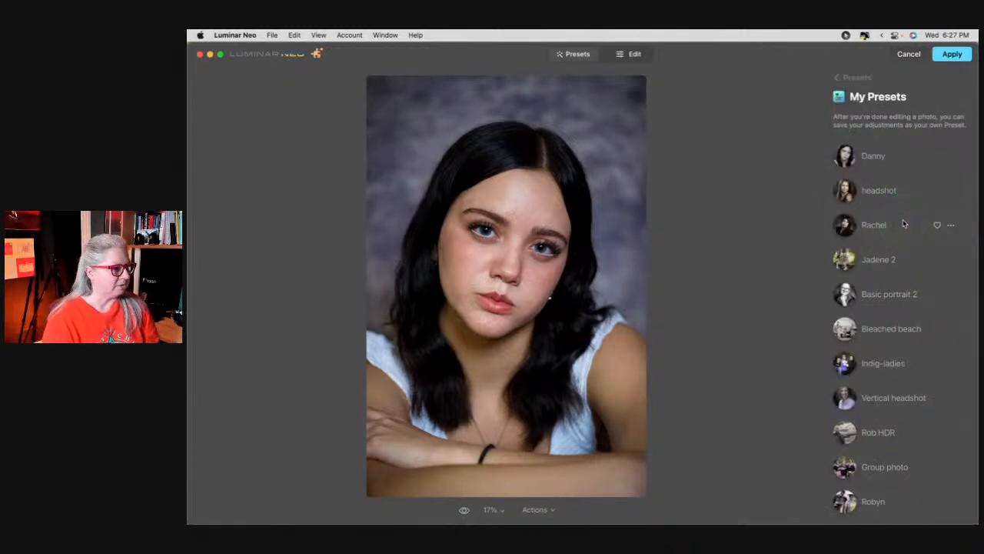
pyautogui.click(904, 223)
pyautogui.click(875, 163)
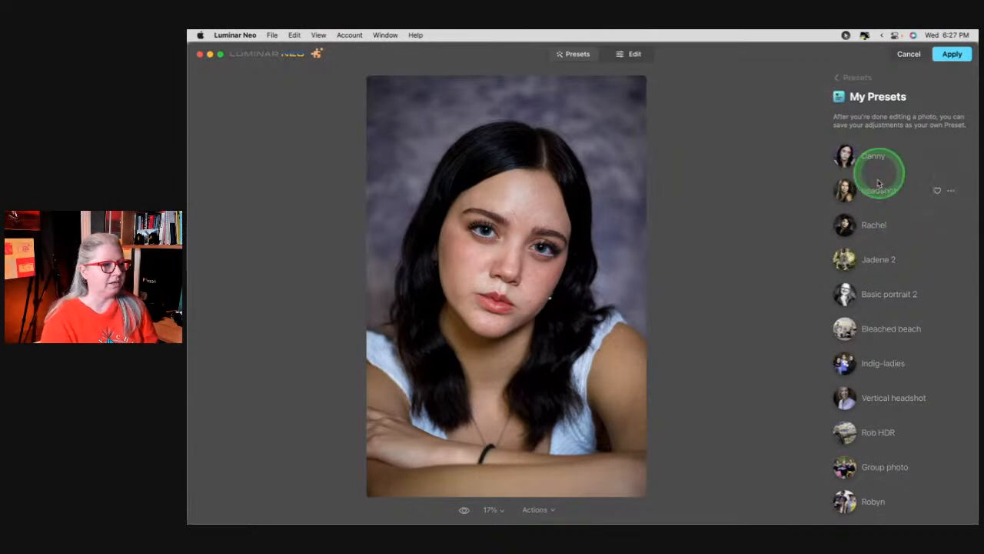
pyautogui.click(899, 158)
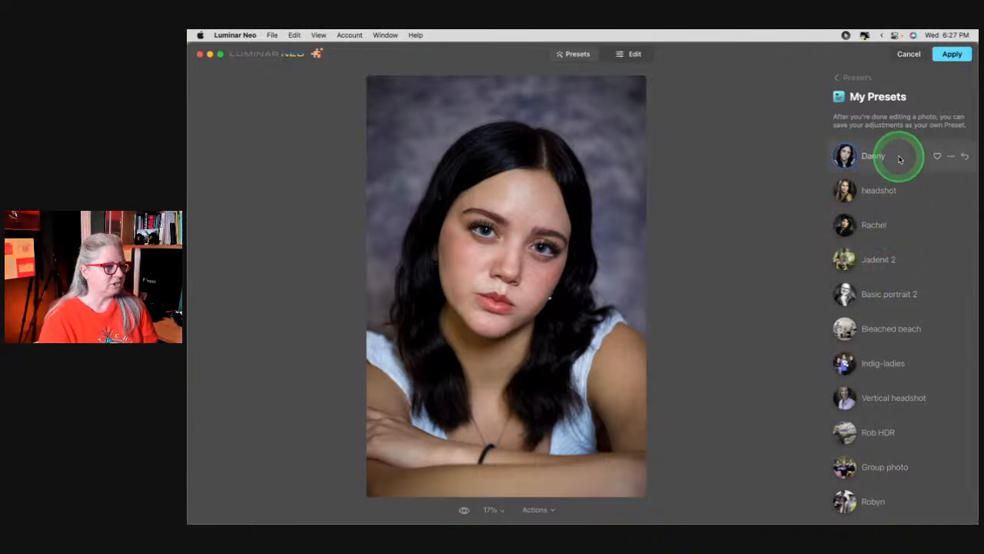
pyautogui.doubleClick(898, 157)
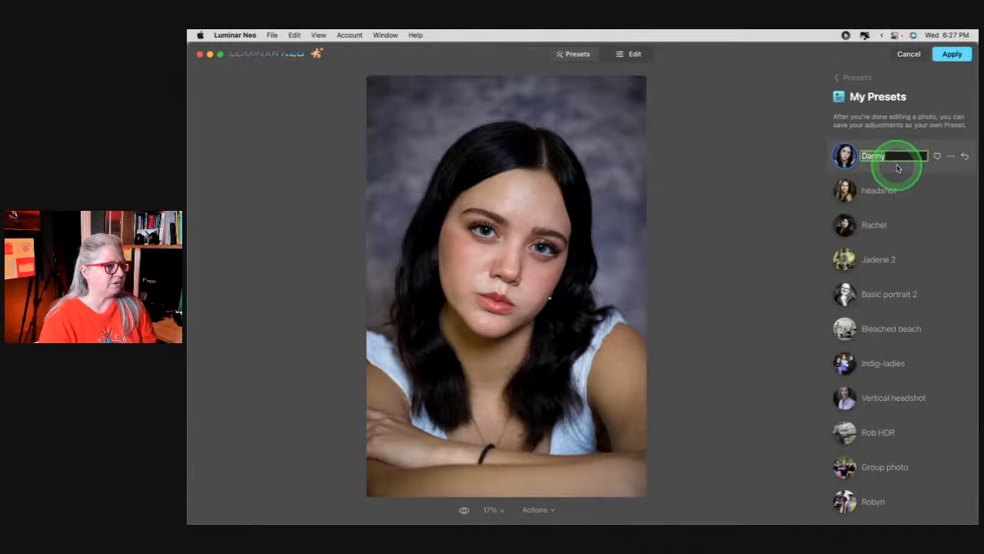
pyautogui.click(941, 171)
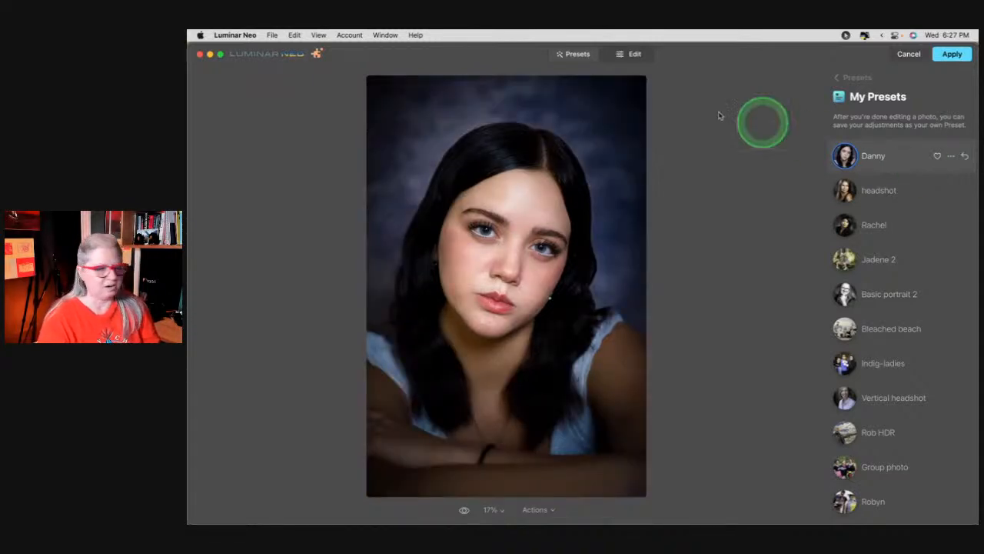
# Switch to editing and open the Face adjustments among the edits applied by the preset
pyautogui.click(635, 54)
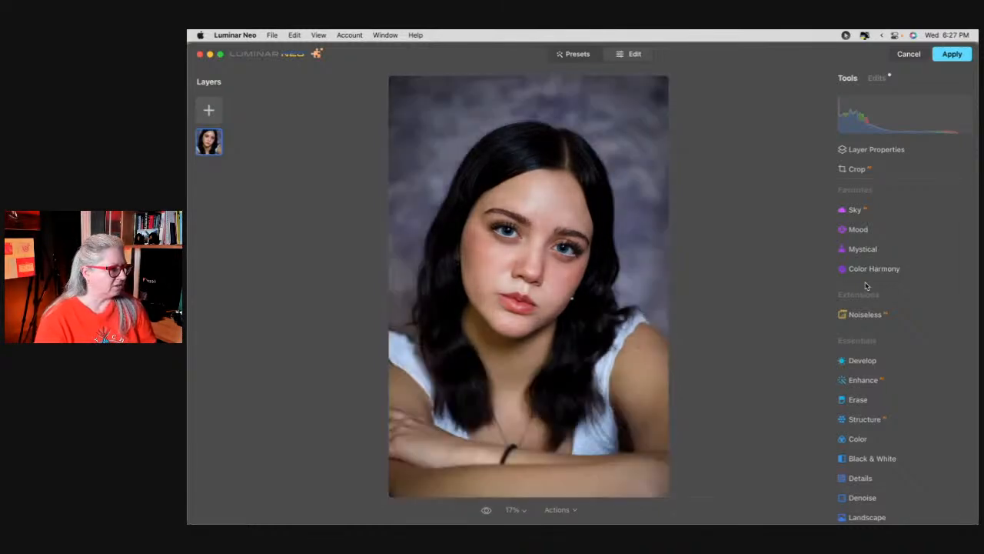
pyautogui.click(877, 79)
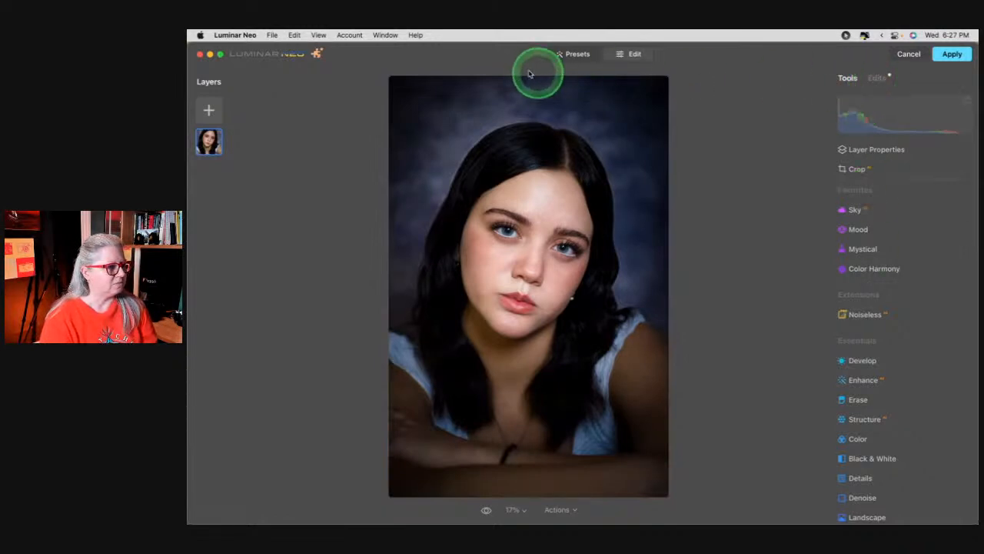
pyautogui.click(879, 79)
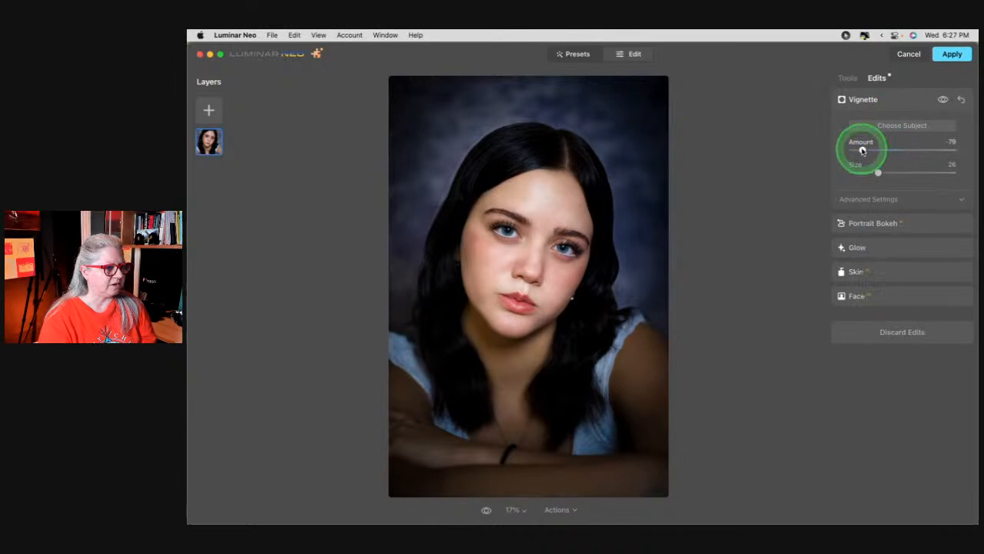
pyautogui.click(898, 296)
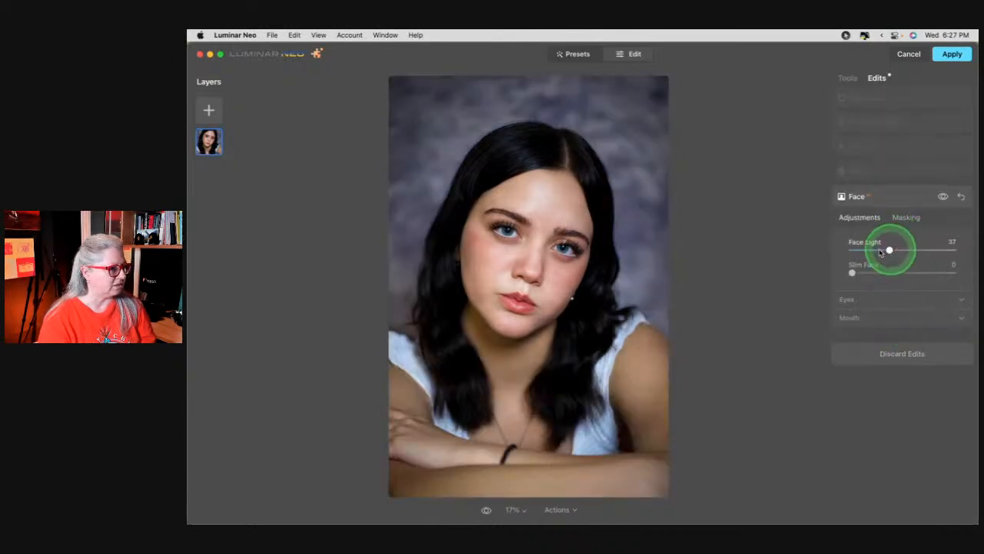
# Compare the portrait with and without the Face edit by toggling its visibility
pyautogui.click(944, 198)
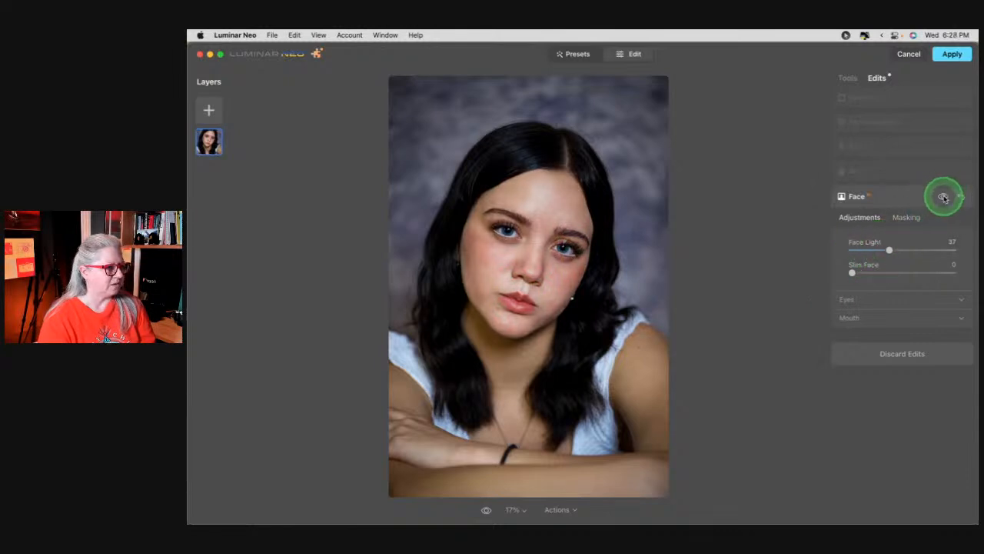
pyautogui.click(944, 197)
pyautogui.click(944, 197)
pyautogui.click(943, 198)
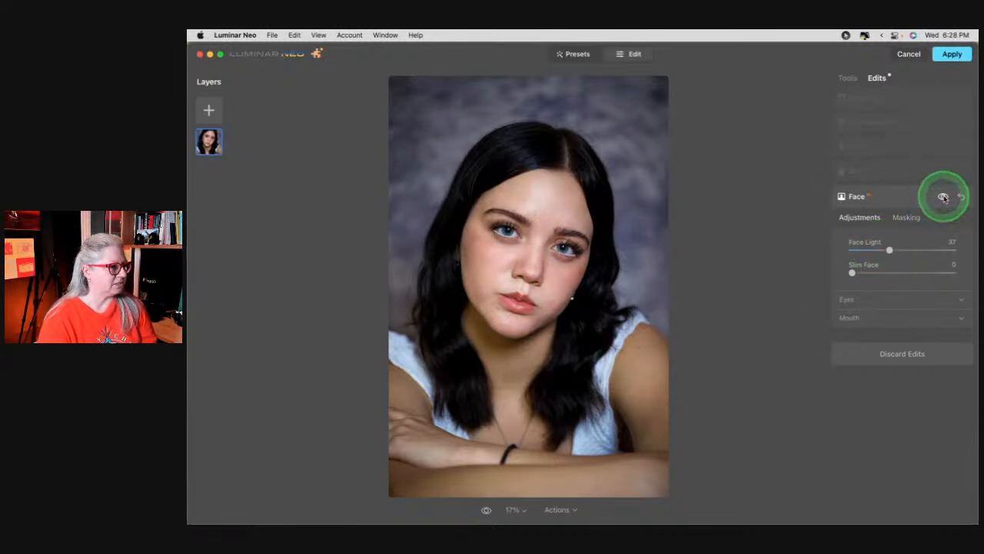
pyautogui.click(944, 198)
pyautogui.click(943, 198)
# Reduce Face Light to 24 and try the Slim Face adjustment, returning it to 0
pyautogui.moveTo(888, 249); pyautogui.dragTo(876, 251)
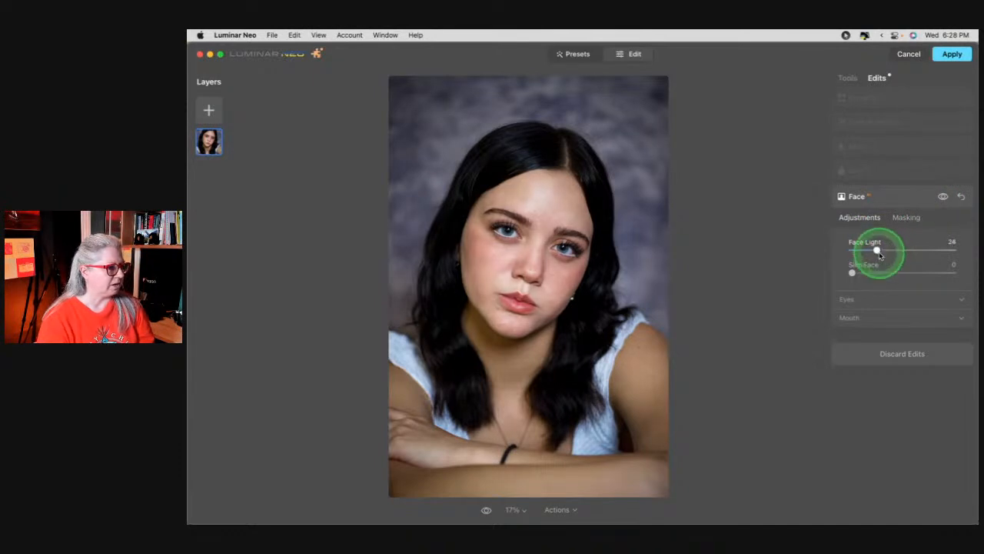
pyautogui.moveTo(852, 273); pyautogui.dragTo(808, 279)
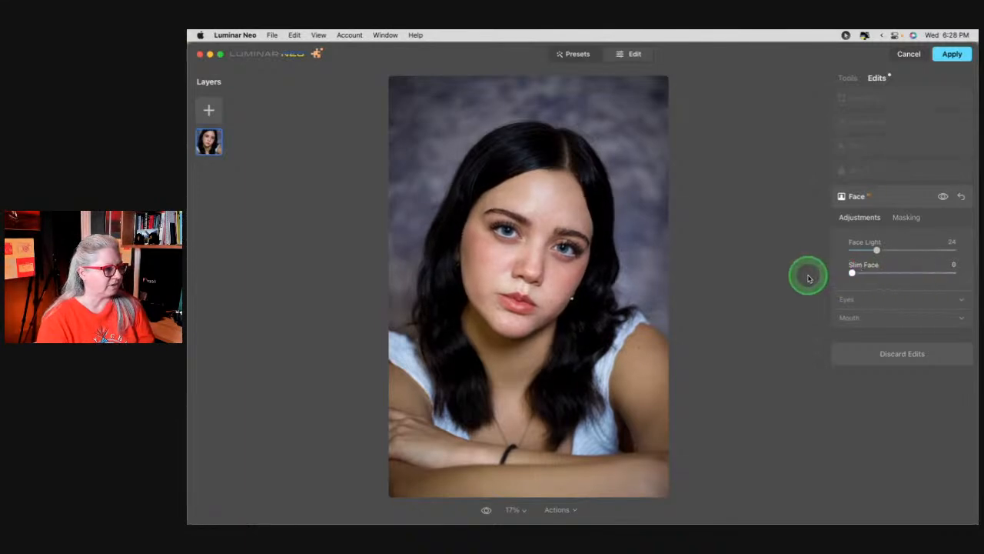
# Expand the Face edit's Eyes settings and compare the eyes up close with the Face edit shown and hidden
pyautogui.click(876, 299)
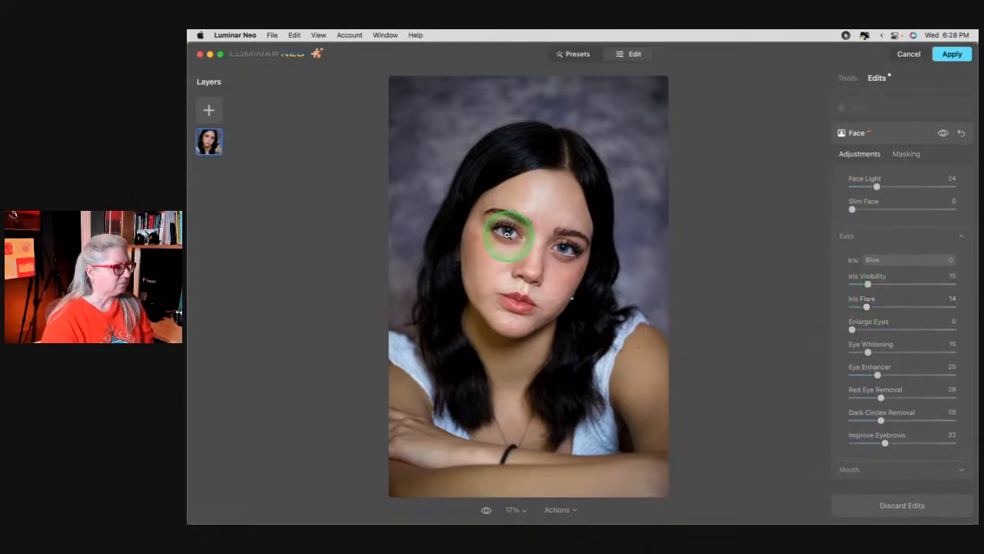
pyautogui.click(504, 233)
pyautogui.press('super+minus')
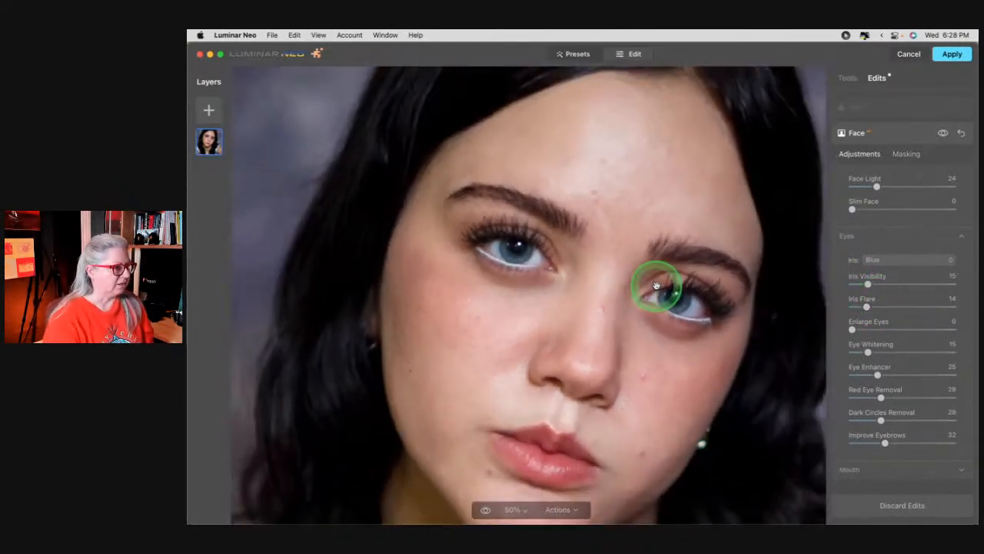
pyautogui.moveTo(696, 357); pyautogui.dragTo(655, 275)
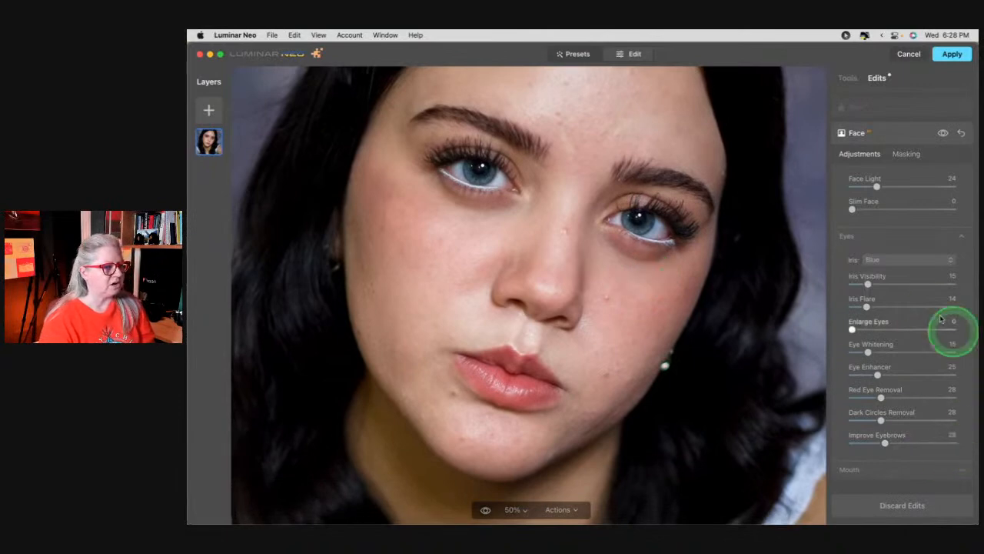
pyautogui.click(900, 314)
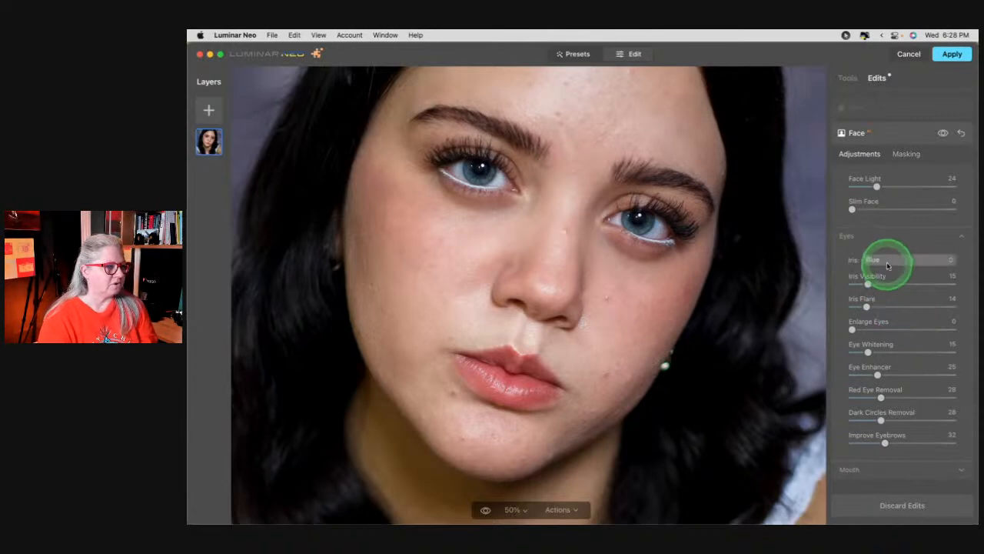
pyautogui.click(943, 133)
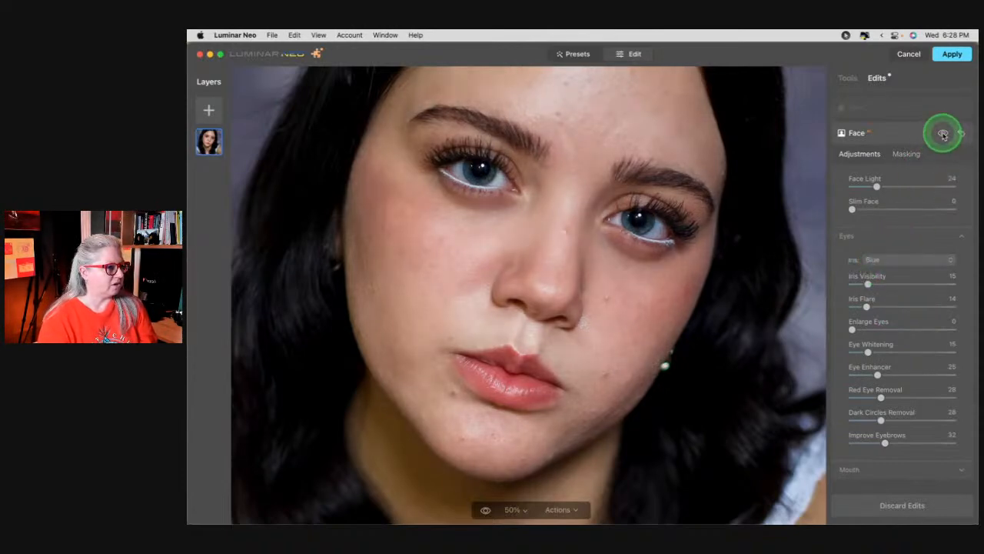
pyautogui.click(942, 133)
pyautogui.click(943, 133)
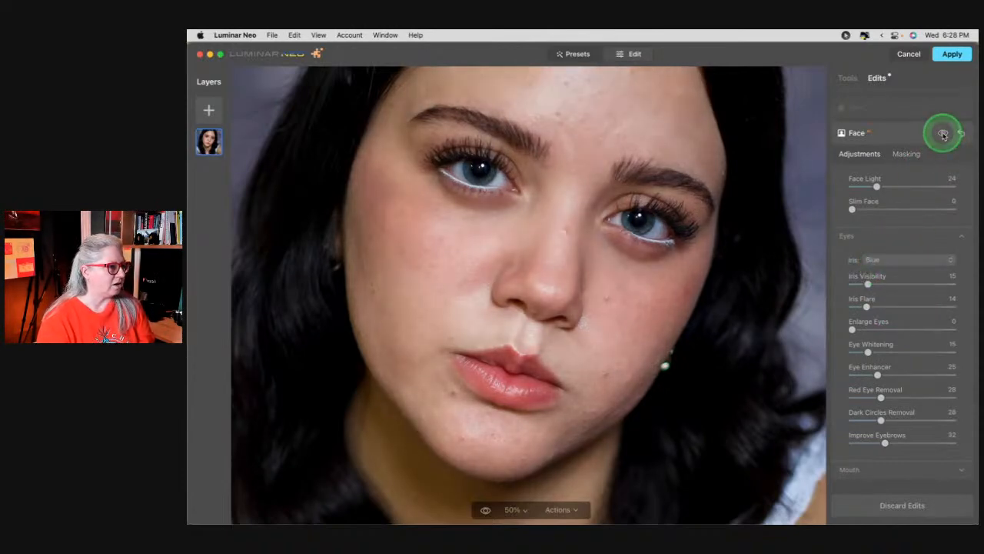
# Compare the Original iris colour with Blue on the eyes, keeping Blue as the choice
pyautogui.click(942, 133)
pyautogui.click(885, 260)
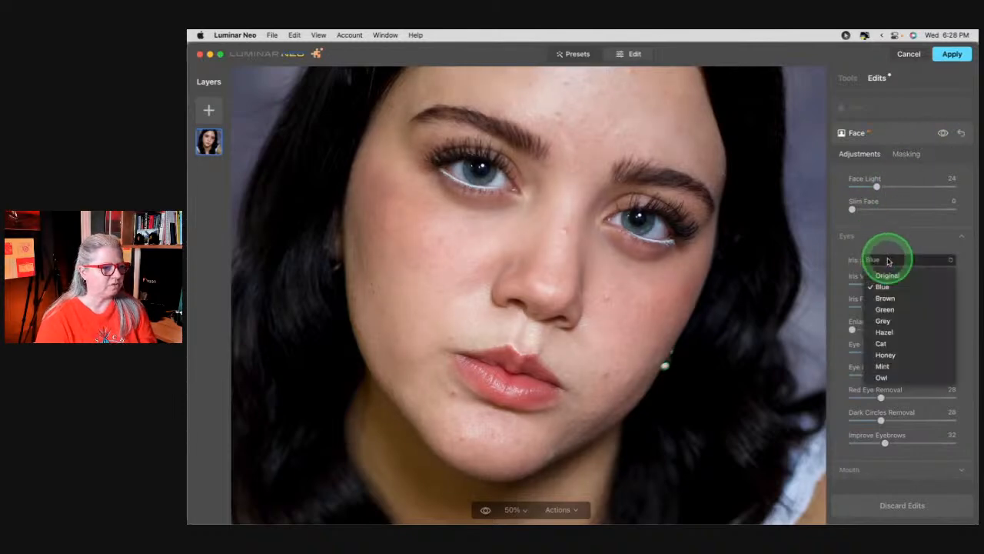
pyautogui.click(888, 275)
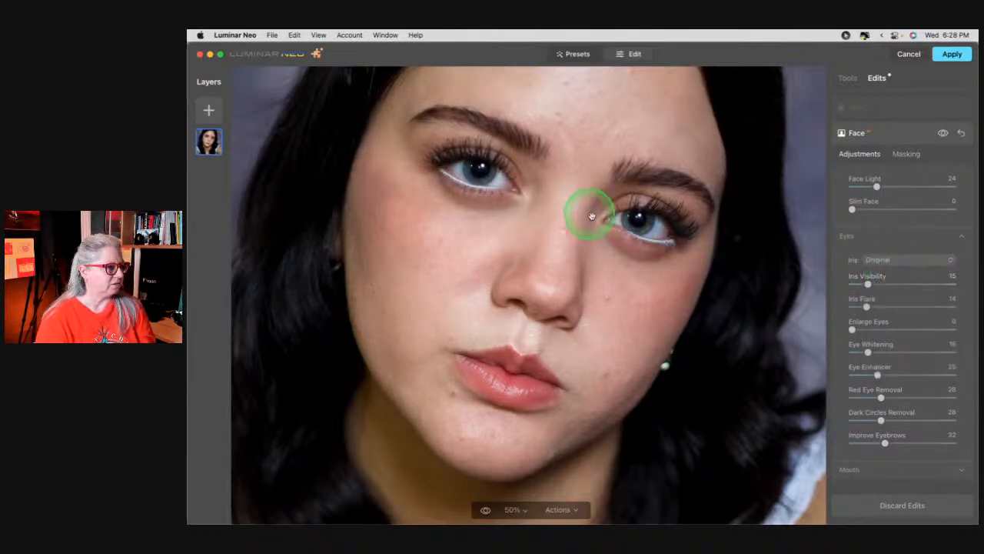
pyautogui.click(907, 261)
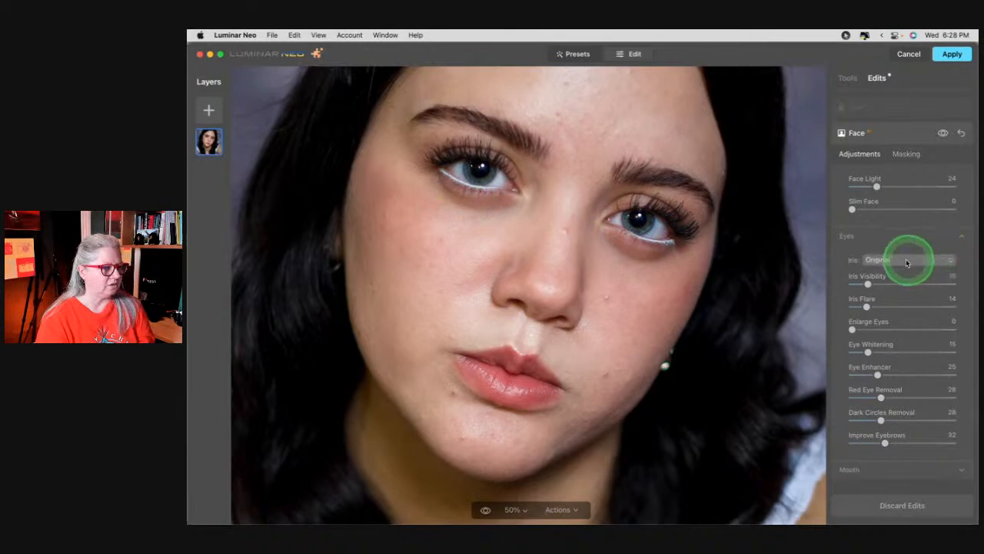
pyautogui.click(883, 286)
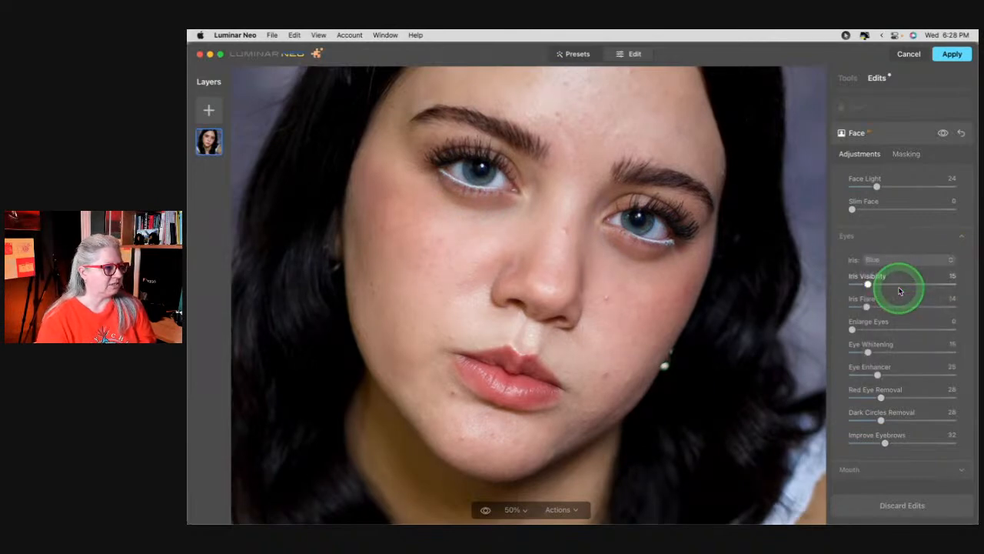
# Set Eye Enhancer to 65, Iris Visibility to 35, Eye Whitening to 11 and Dark Circles Removal to 74
pyautogui.click(867, 305)
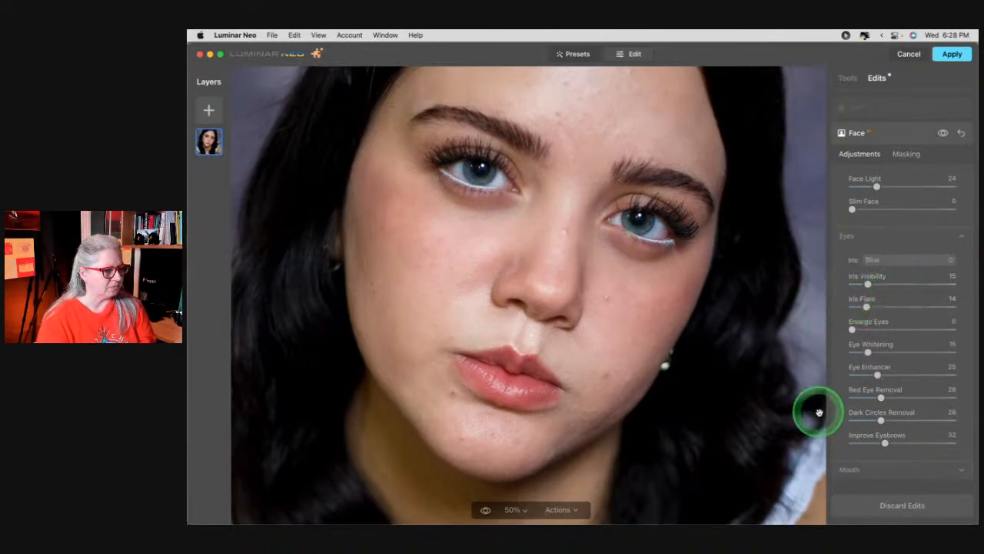
pyautogui.moveTo(877, 375); pyautogui.dragTo(917, 375)
pyautogui.moveTo(867, 284); pyautogui.dragTo(887, 283)
pyautogui.moveTo(867, 351)
pyautogui.mouseDown()
pyautogui.moveTo(948, 351)
pyautogui.moveTo(832, 351)
pyautogui.moveTo(975, 354)
pyautogui.moveTo(827, 351)
pyautogui.moveTo(975, 352)
pyautogui.moveTo(851, 346)
pyautogui.moveTo(863, 345)
pyautogui.mouseUp()
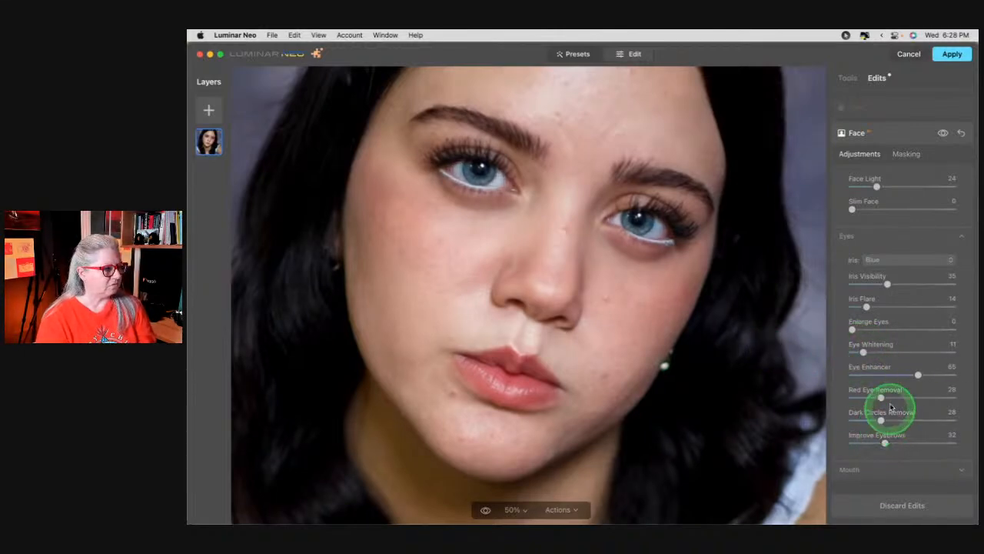
pyautogui.moveTo(868, 417); pyautogui.dragTo(911, 413)
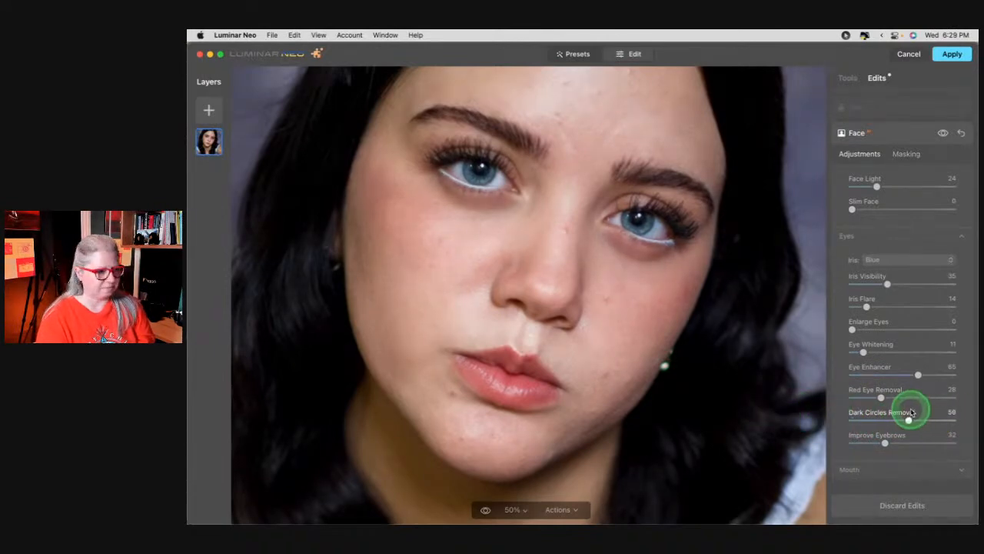
# Expand the Face edit's Mouth settings, set Teeth Whitening to 0 and raise Lips Darkening to about 41
pyautogui.click(851, 468)
pyautogui.scroll(-3, 876, 395)
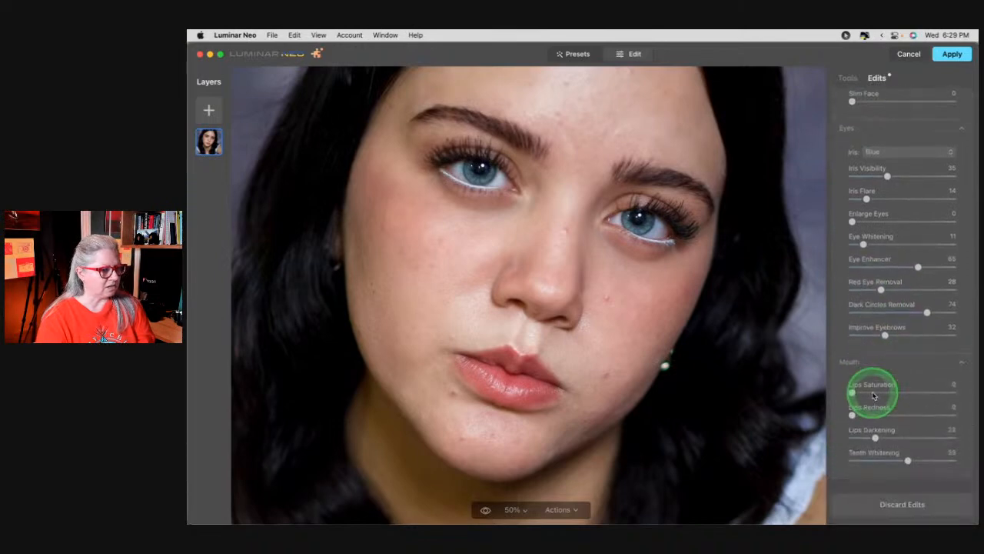
pyautogui.click(907, 461)
pyautogui.moveTo(907, 462); pyautogui.dragTo(890, 438)
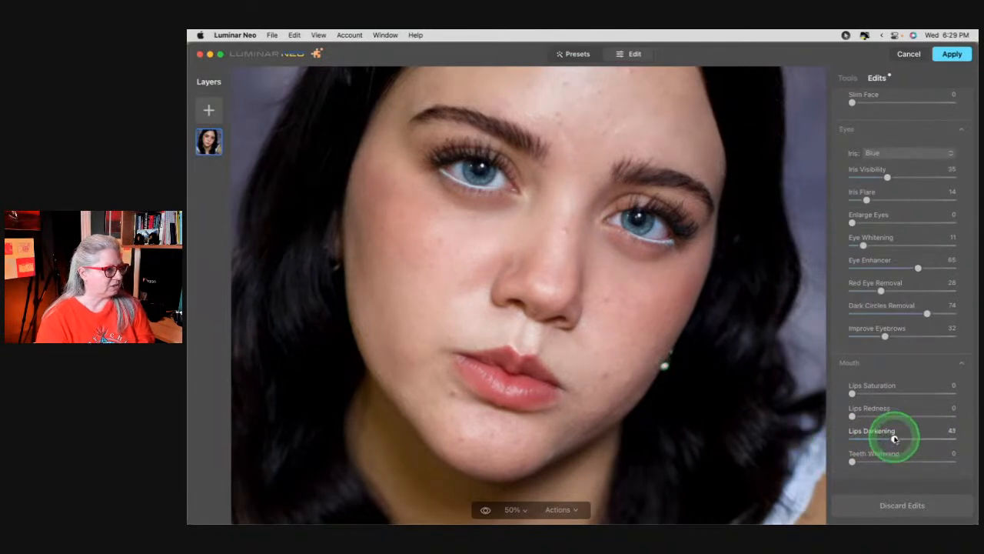
# Try the Enlarge Eyes adjustment on the portrait and return it to 0
pyautogui.scroll(3, 894, 439)
pyautogui.click(851, 309)
pyautogui.moveTo(852, 308); pyautogui.dragTo(786, 314)
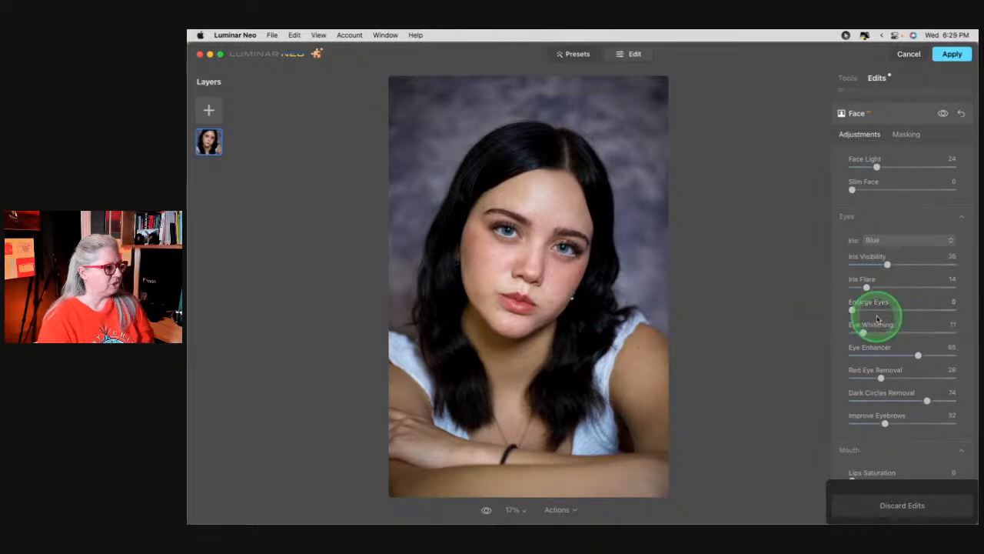
# Open the Skin edit and set its Amount to 60 and Shine Removal to 76, checking the face up close
pyautogui.scroll(3, 888, 346)
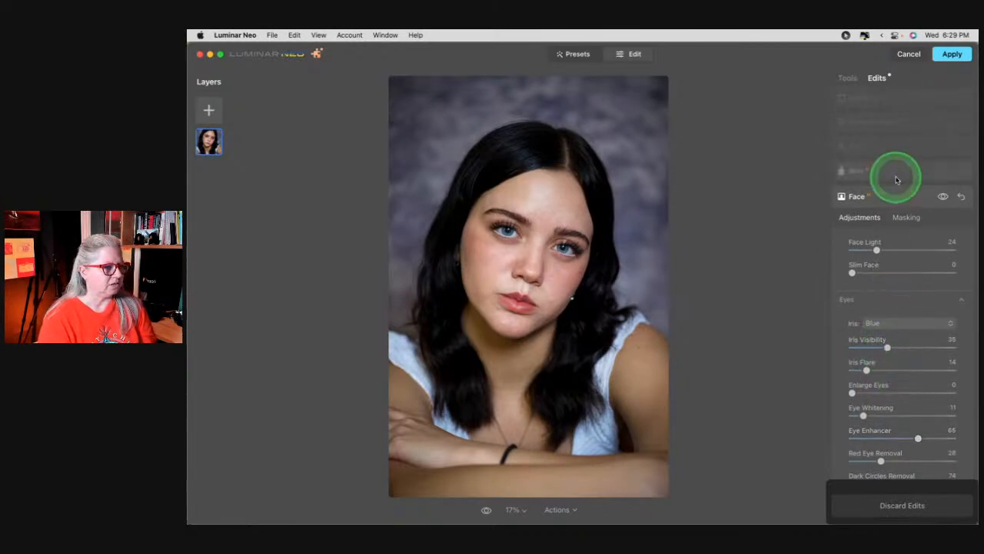
pyautogui.click(897, 174)
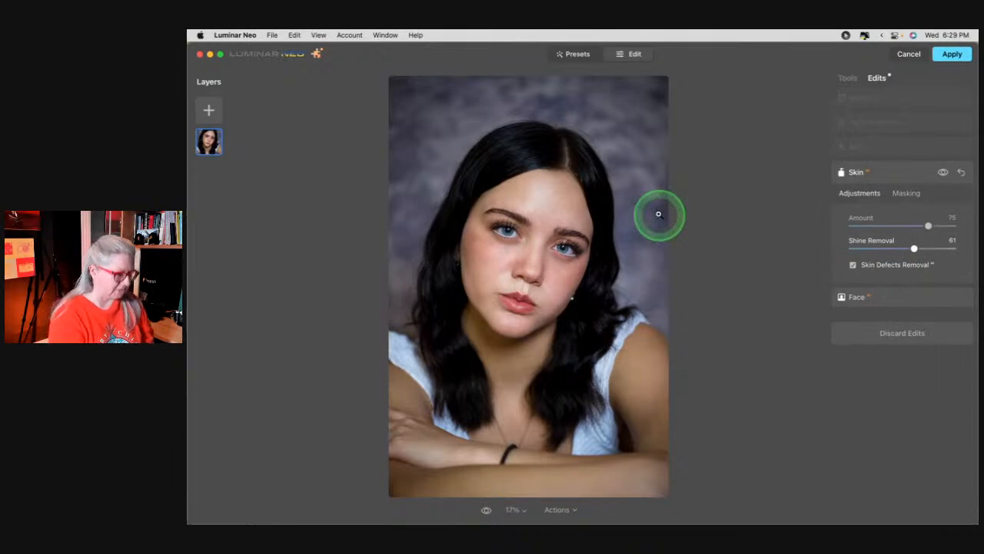
pyautogui.scroll(5, 658, 214)
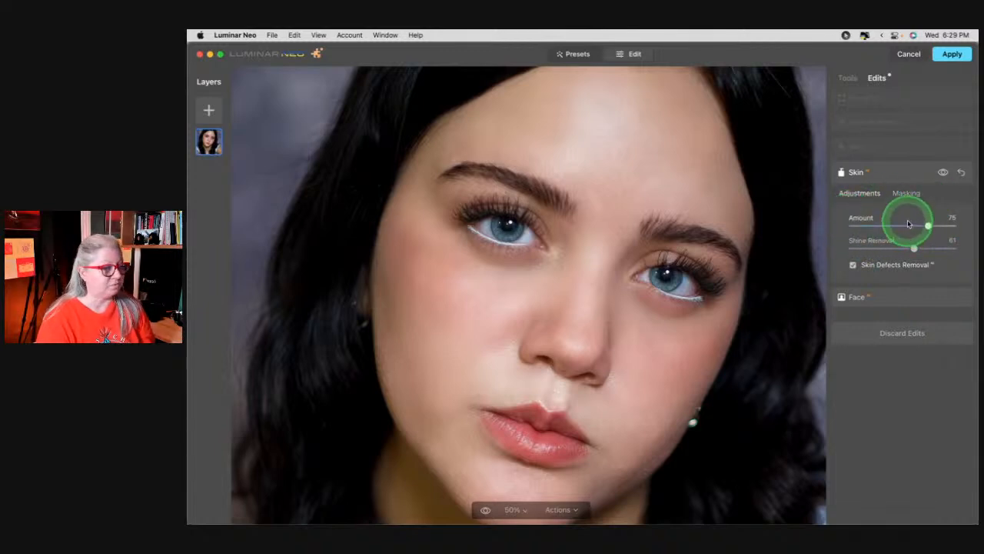
pyautogui.moveTo(928, 224); pyautogui.dragTo(906, 248)
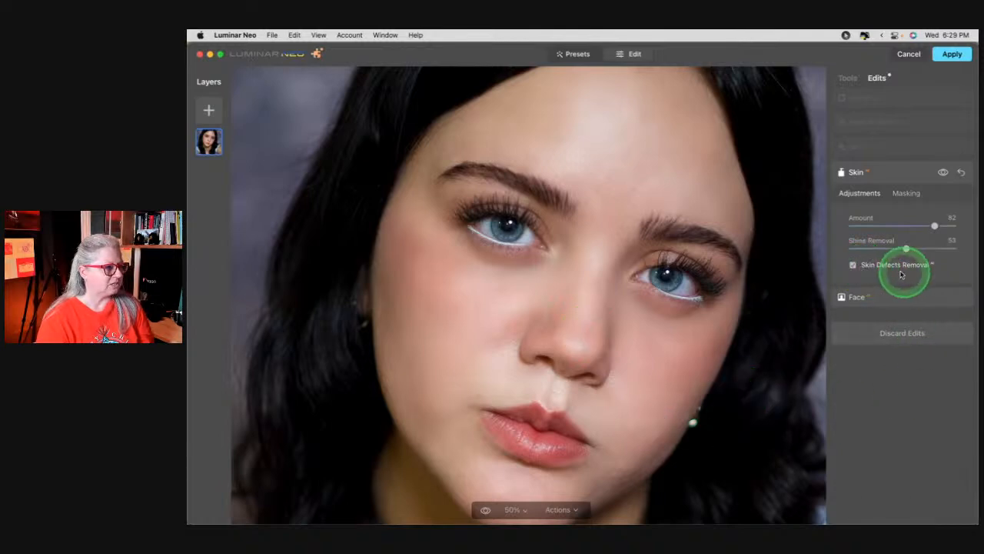
pyautogui.scroll(-2, 758, 259)
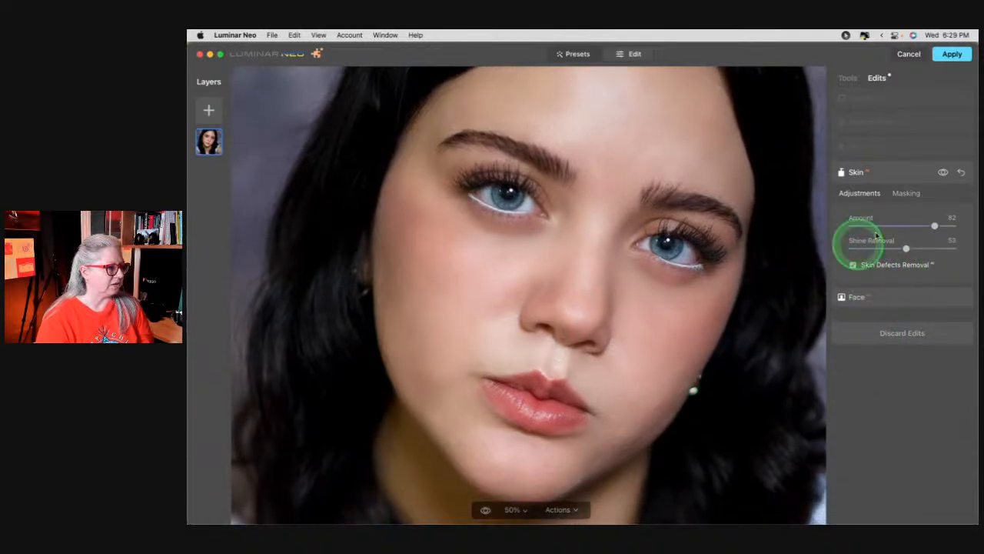
pyautogui.click(944, 173)
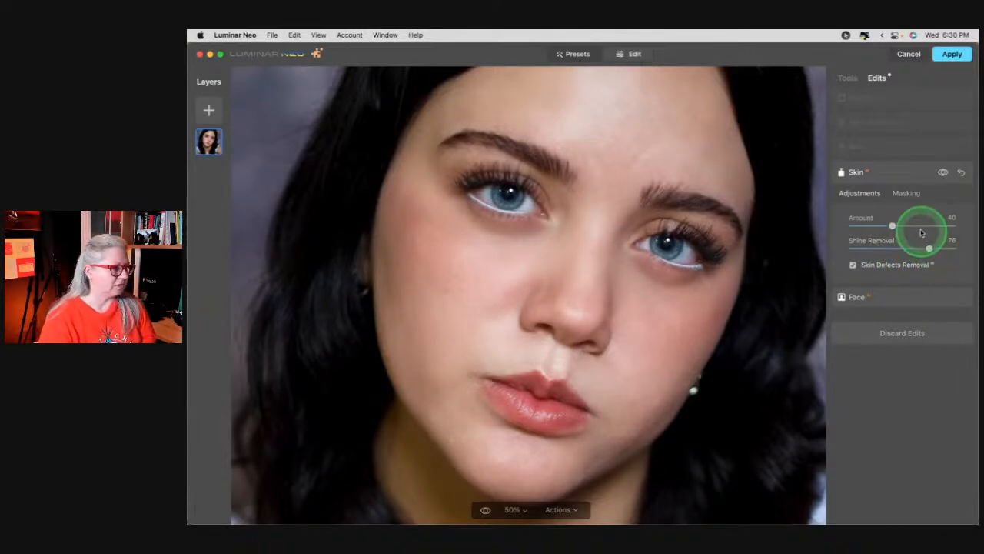
pyautogui.moveTo(891, 222); pyautogui.dragTo(913, 228)
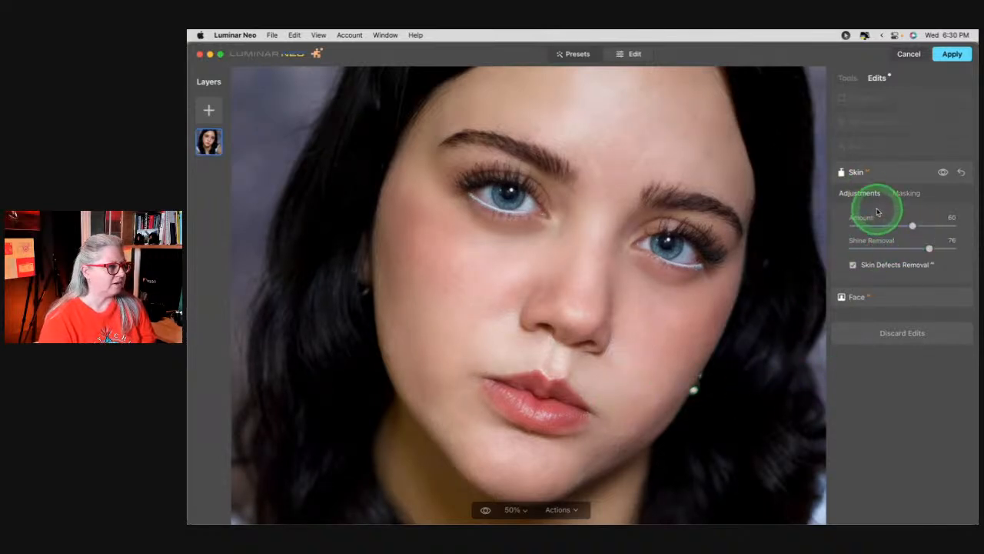
pyautogui.moveTo(705, 135); pyautogui.dragTo(682, 122)
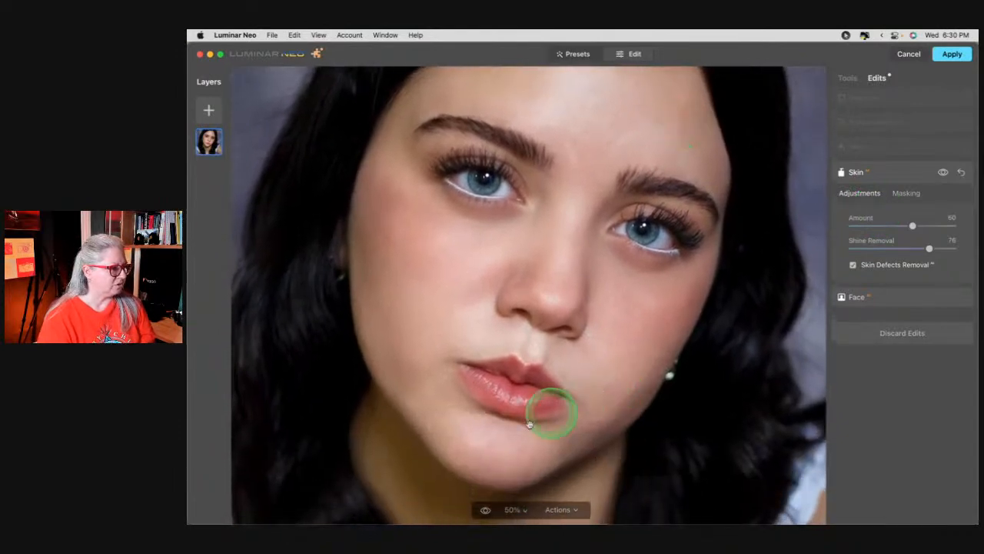
# Review the Glow edit on the whole portrait, and open Portrait Bokeh with its Background settings expanded
pyautogui.click(909, 147)
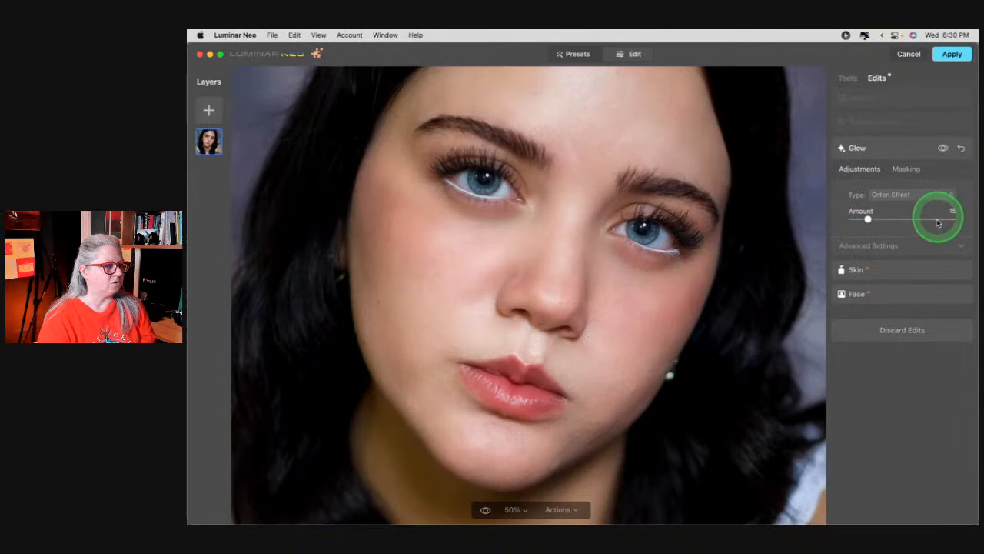
pyautogui.doubleClick(600, 221)
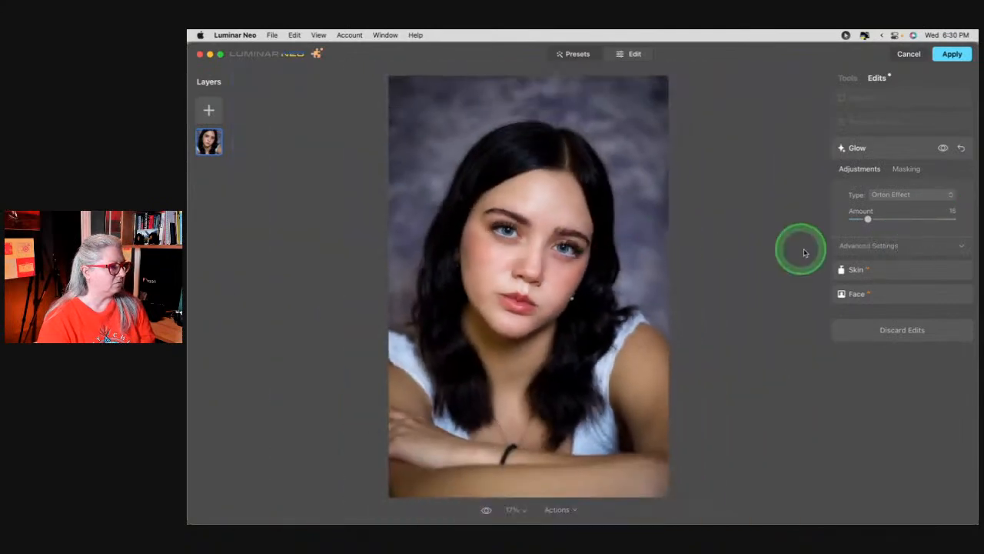
pyautogui.click(926, 126)
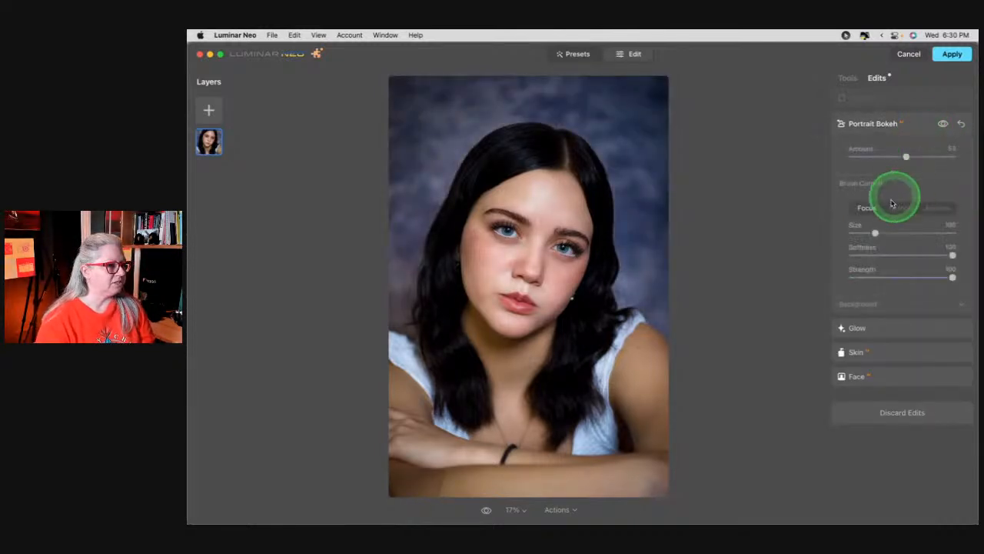
pyautogui.click(867, 301)
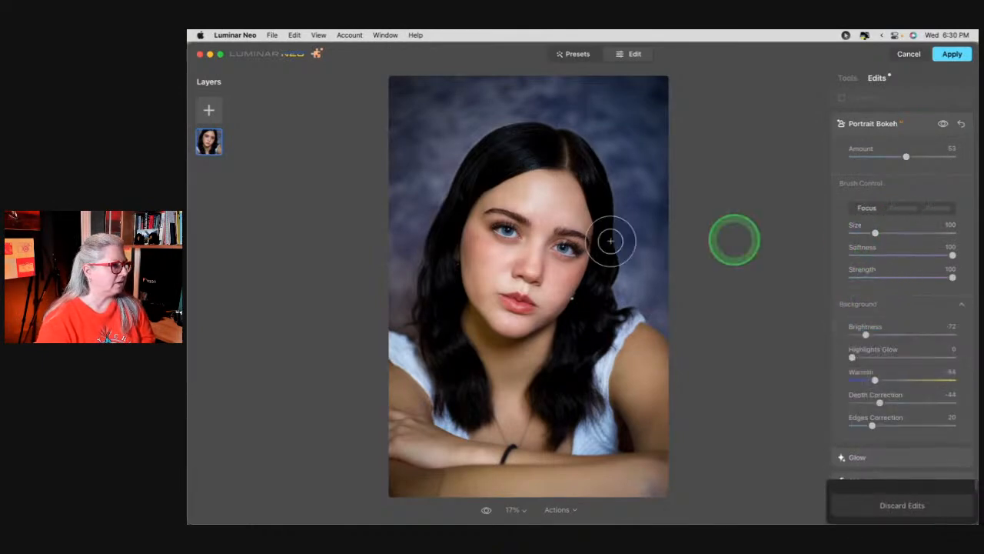
# Paint with the Portrait Bokeh Focus brush along the hair and shoulder edges, lowering the brush Strength to 48
pyautogui.moveTo(520, 137); pyautogui.dragTo(474, 171)
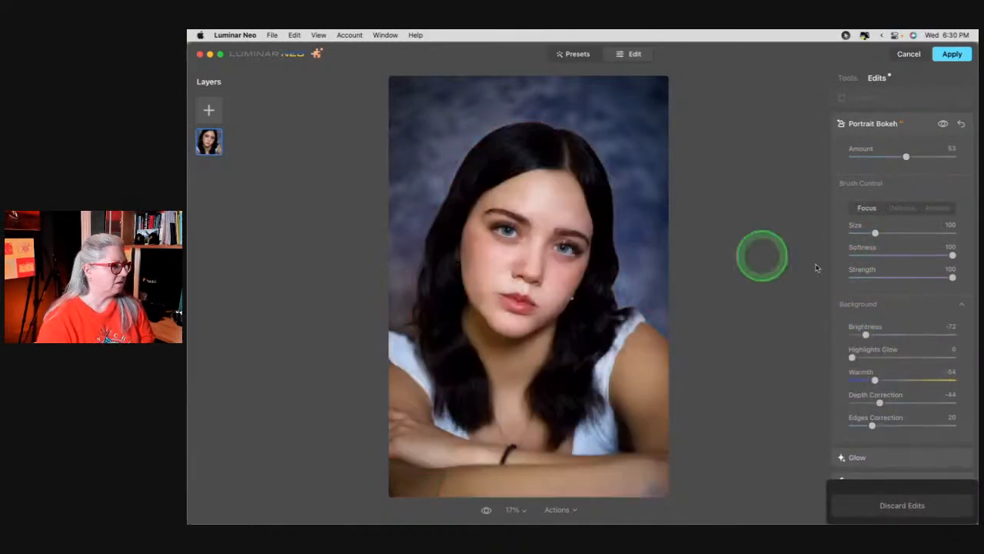
pyautogui.click(898, 277)
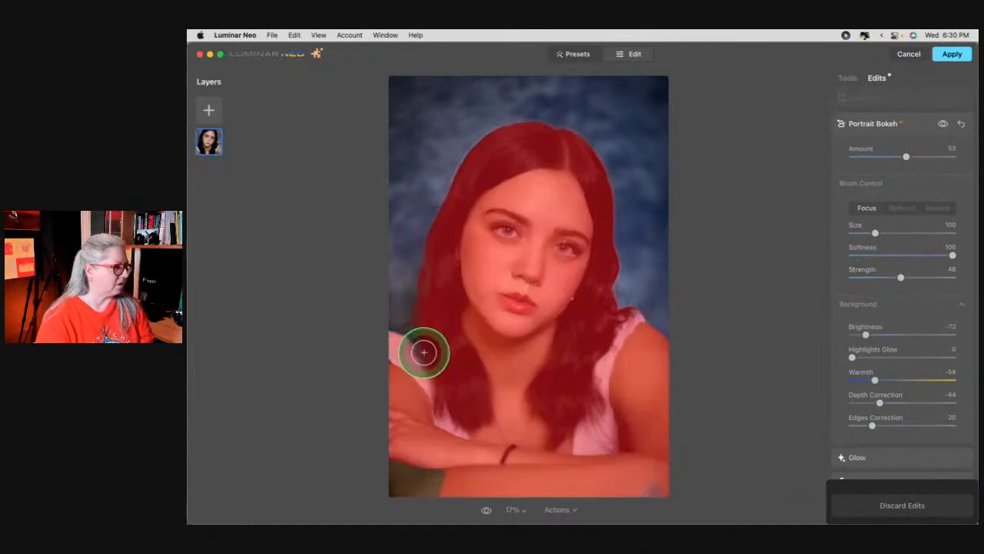
pyautogui.moveTo(397, 346)
pyautogui.mouseDown()
pyautogui.moveTo(451, 377)
pyautogui.moveTo(434, 299)
pyautogui.moveTo(451, 221)
pyautogui.moveTo(434, 250)
pyautogui.moveTo(429, 312)
pyautogui.moveTo(470, 175)
pyautogui.moveTo(489, 146)
pyautogui.moveTo(535, 136)
pyautogui.moveTo(558, 141)
pyautogui.moveTo(589, 180)
pyautogui.moveTo(601, 315)
pyautogui.moveTo(632, 326)
pyautogui.moveTo(668, 366)
pyautogui.mouseUp()
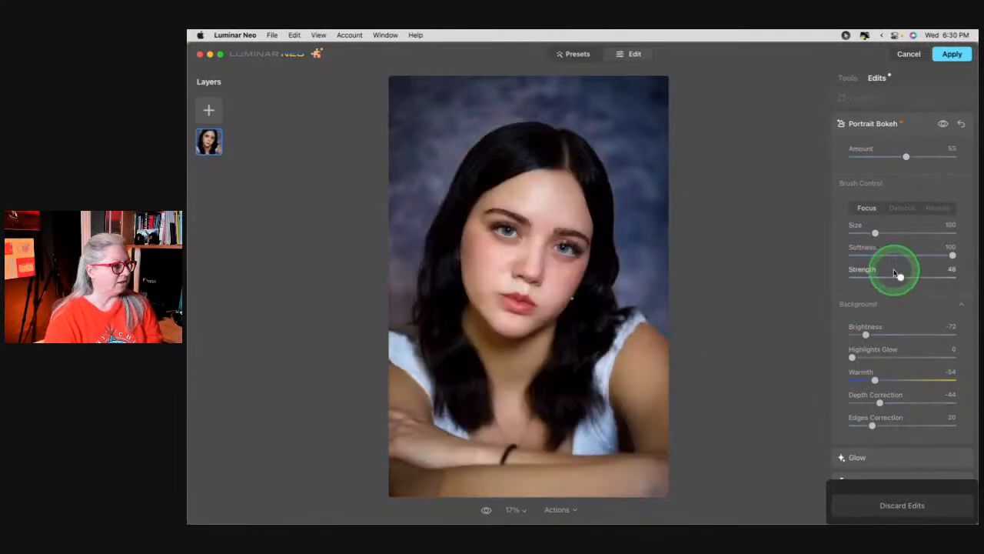
pyautogui.moveTo(496, 172); pyautogui.dragTo(454, 239)
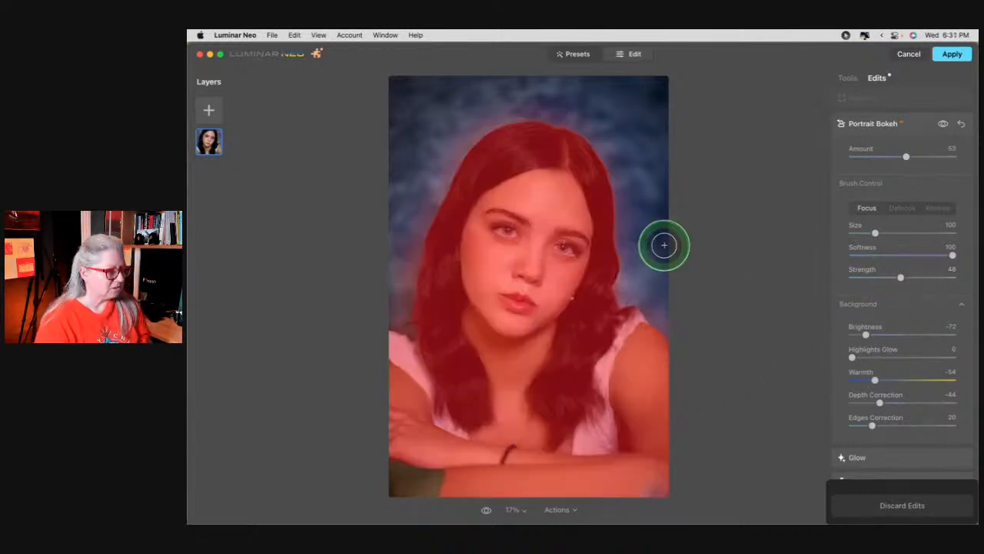
# Reduce the Focus brush size to 52 and paint along the hair's outline on both sides of the head
pyautogui.press('[')
pyautogui.press('[')
pyautogui.press('[')
pyautogui.press(']')
pyautogui.moveTo(527, 131)
pyautogui.mouseDown()
pyautogui.moveTo(484, 148)
pyautogui.moveTo(441, 228)
pyautogui.moveTo(423, 308)
pyautogui.moveTo(427, 352)
pyautogui.mouseUp()
pyautogui.moveTo(602, 301)
pyautogui.mouseDown()
pyautogui.moveTo(612, 269)
pyautogui.moveTo(605, 190)
pyautogui.moveTo(573, 142)
pyautogui.moveTo(546, 134)
pyautogui.mouseUp()
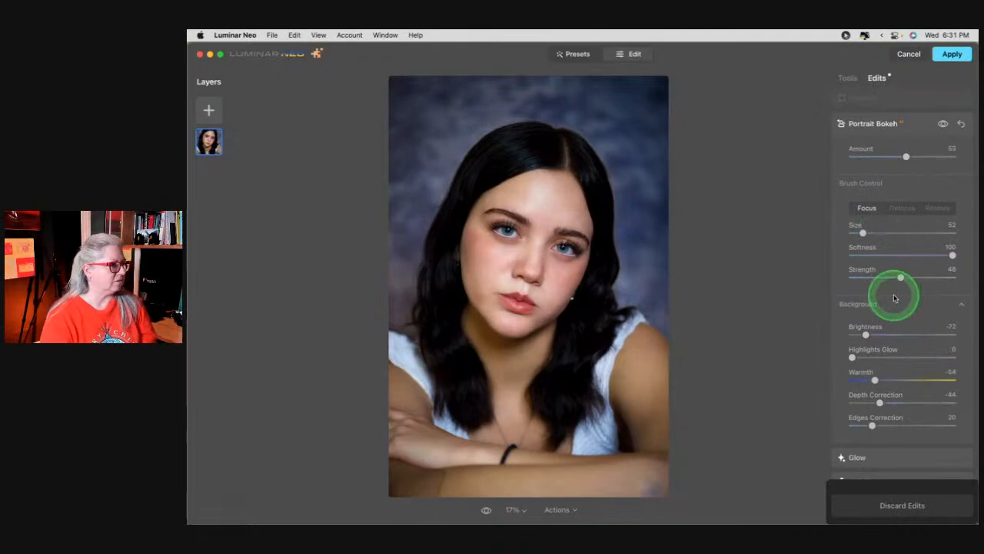
# Set the Portrait Bokeh background Warmth to -35 and compare the portrait with the edit hidden and shown
pyautogui.moveTo(874, 380)
pyautogui.mouseDown()
pyautogui.moveTo(900, 377)
pyautogui.moveTo(863, 377)
pyautogui.moveTo(939, 383)
pyautogui.moveTo(812, 382)
pyautogui.moveTo(948, 379)
pyautogui.moveTo(885, 382)
pyautogui.mouseUp()
pyautogui.click(943, 124)
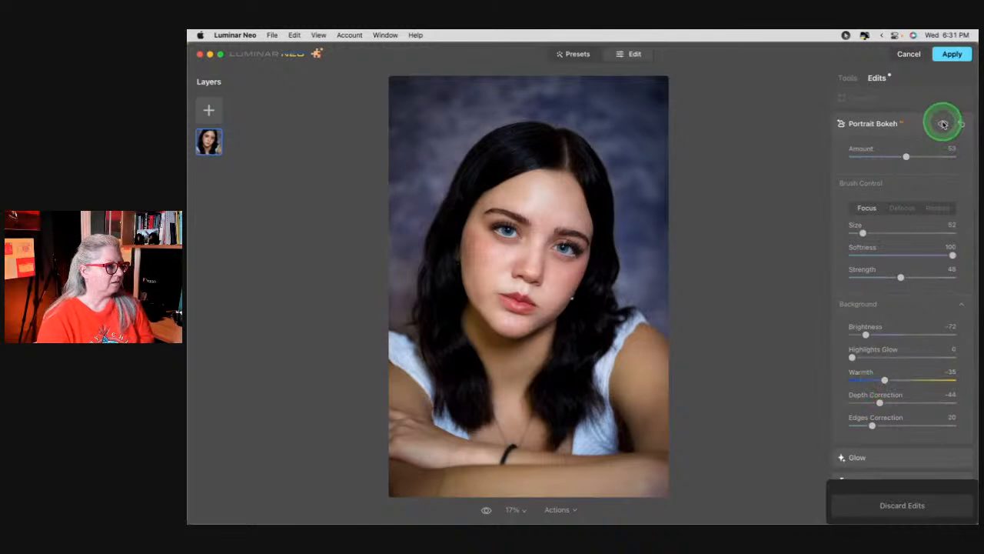
pyautogui.click(943, 124)
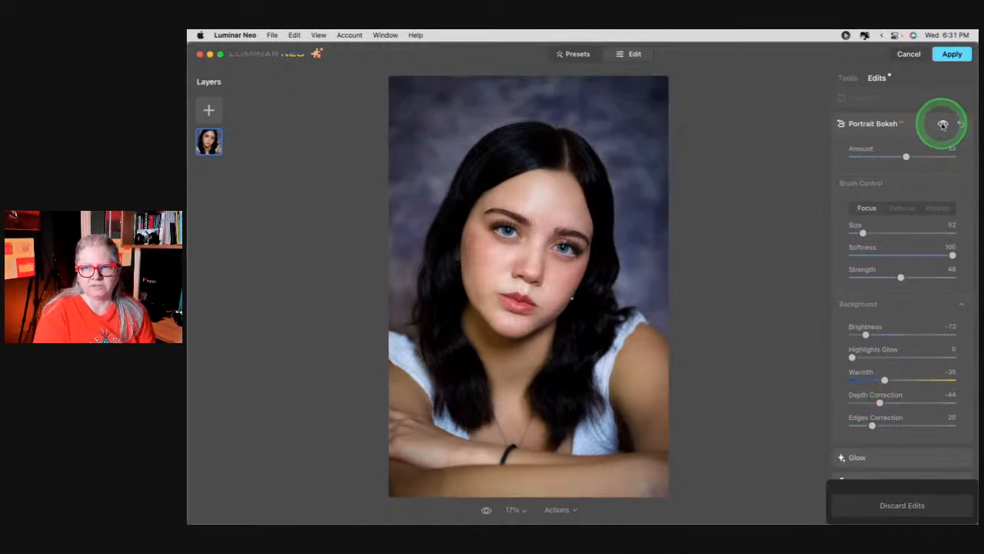
pyautogui.click(943, 123)
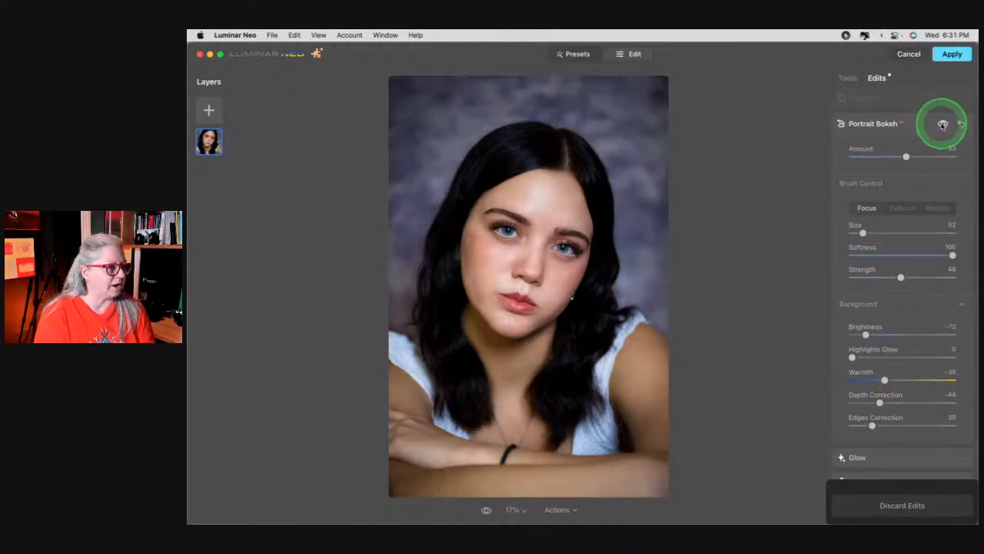
pyautogui.click(944, 124)
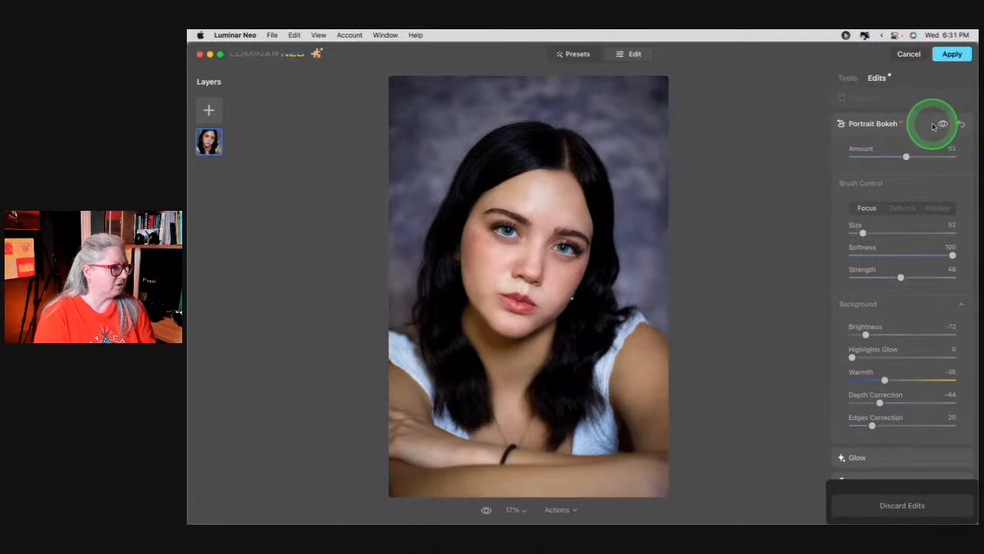
# Set the Portrait Bokeh Amount to 79, with background Brightness at -62 and Highlights Glow at 5
pyautogui.moveTo(918, 154); pyautogui.dragTo(932, 157)
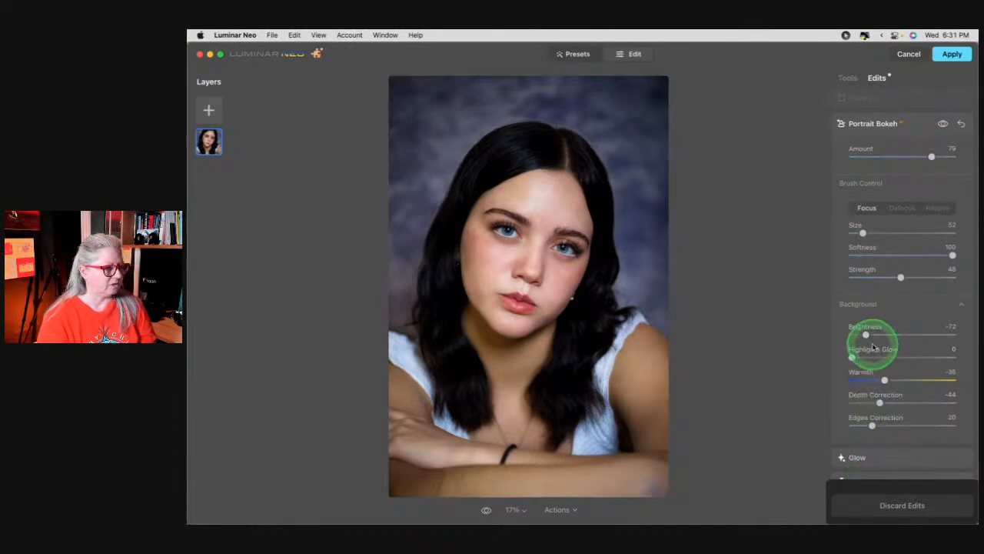
pyautogui.moveTo(866, 334); pyautogui.dragTo(930, 332)
pyautogui.moveTo(866, 356); pyautogui.dragTo(868, 336)
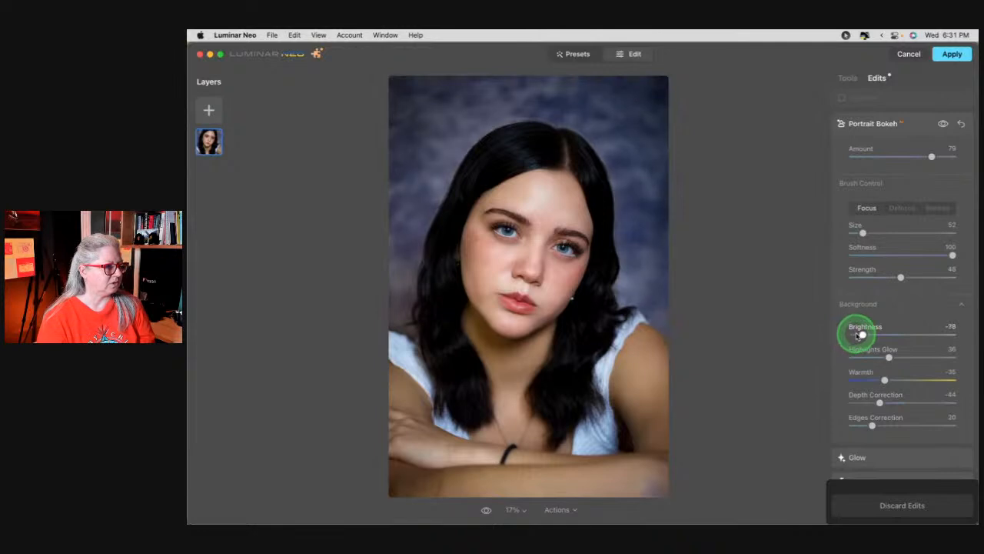
pyautogui.moveTo(889, 357); pyautogui.dragTo(857, 357)
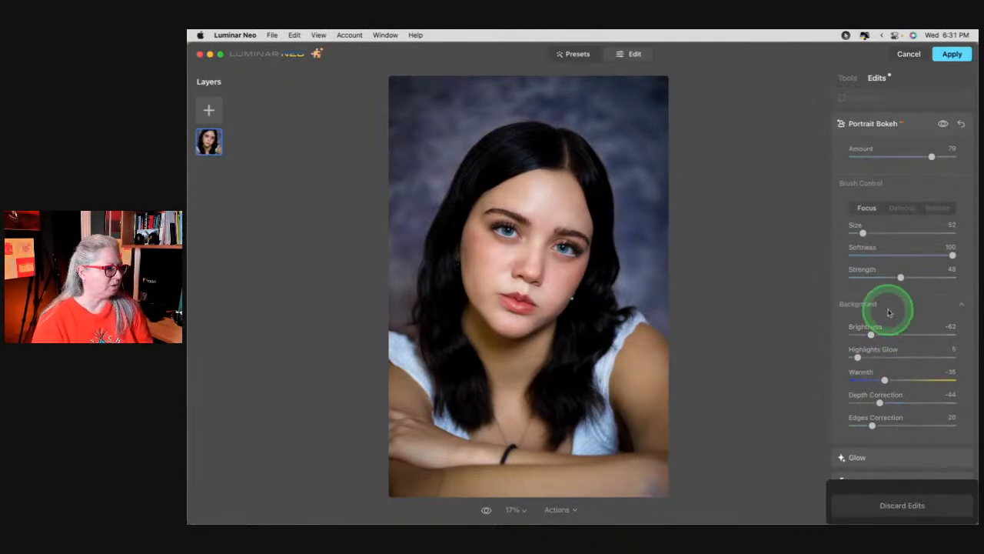
# Set the Vignette Feather to -100 and centre the vignette's subject point on the bridge of the nose
pyautogui.click(901, 132)
pyautogui.click(900, 201)
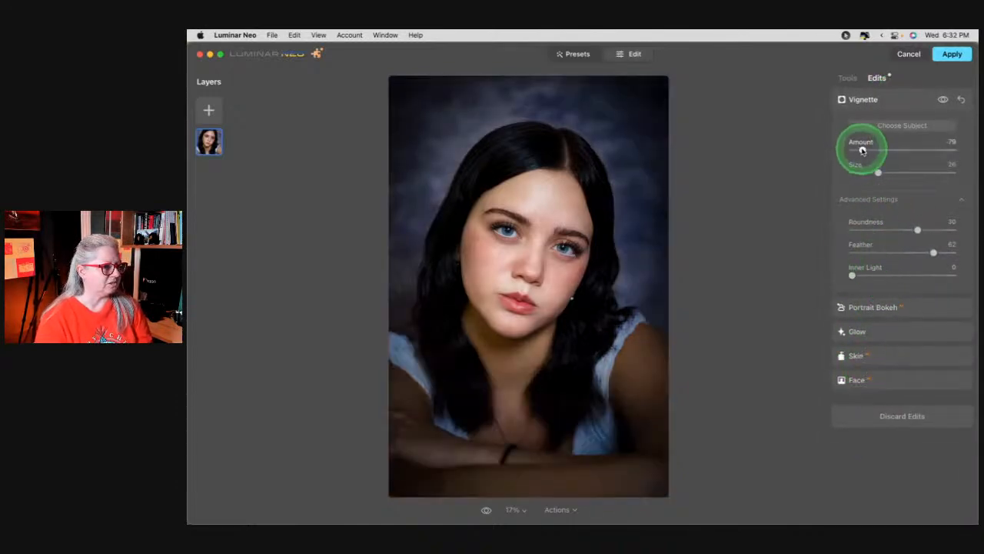
pyautogui.moveTo(933, 253); pyautogui.dragTo(825, 269)
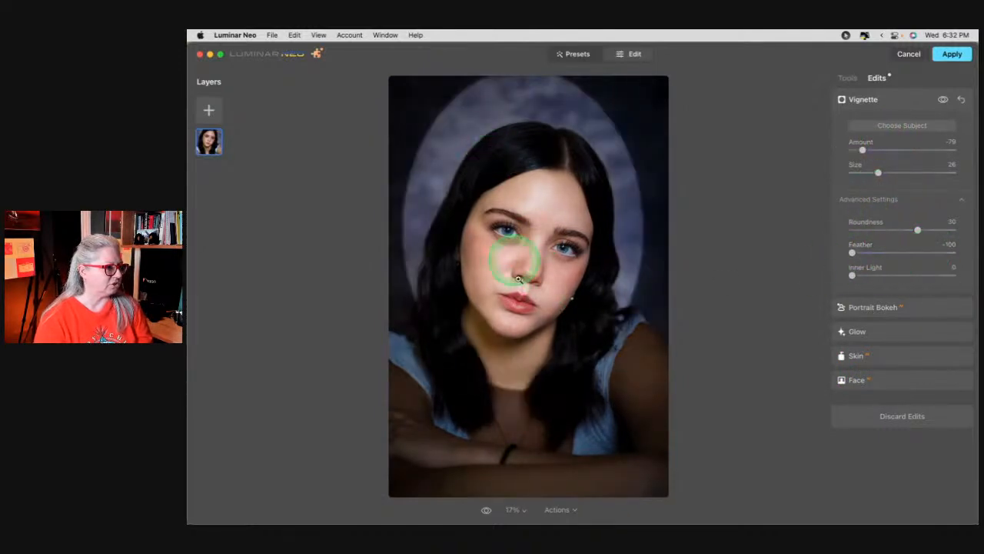
pyautogui.click(906, 127)
pyautogui.click(519, 252)
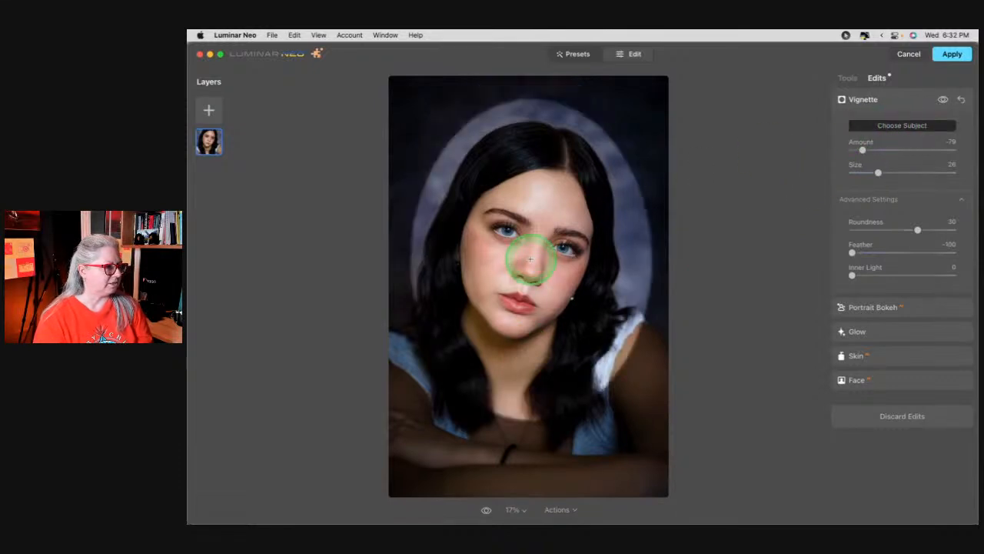
pyautogui.click(526, 259)
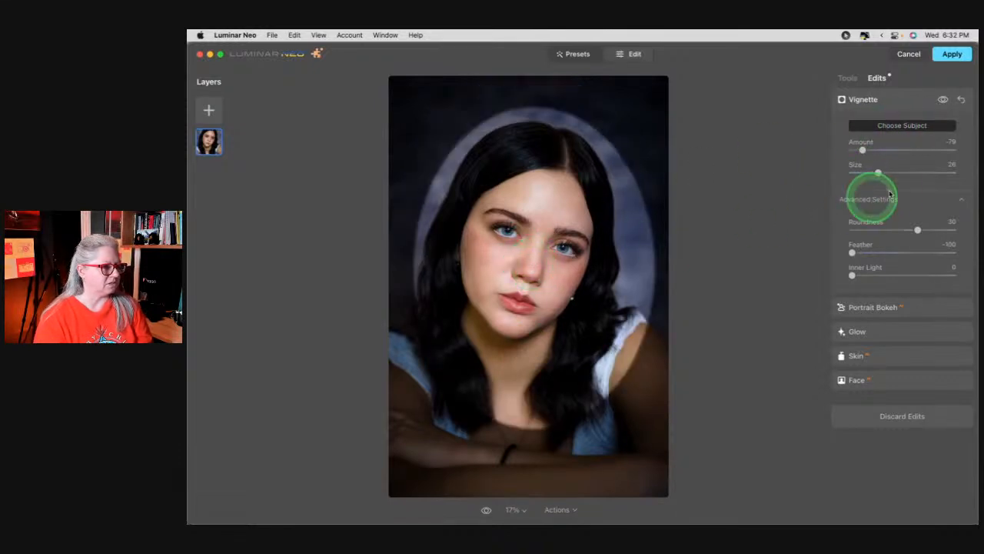
# Set the Vignette Size to 38, Feather to 78 and Amount to -52
pyautogui.moveTo(882, 175); pyautogui.dragTo(892, 174)
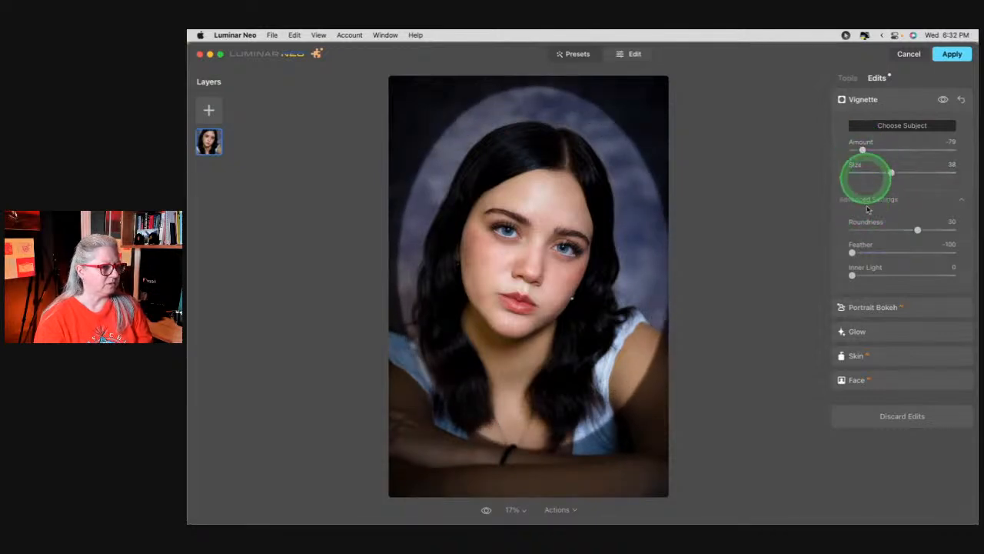
pyautogui.moveTo(927, 252); pyautogui.dragTo(941, 252)
pyautogui.moveTo(862, 150); pyautogui.dragTo(875, 150)
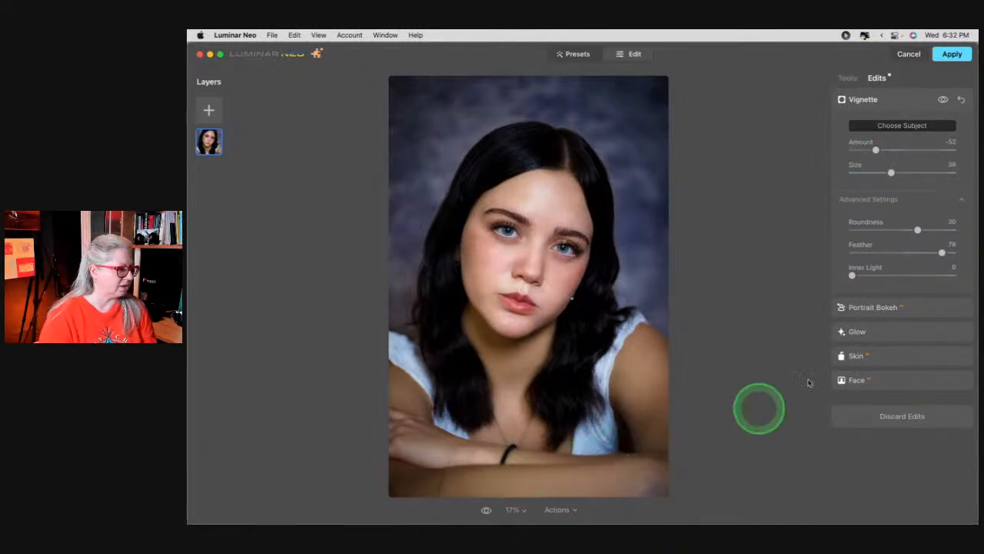
# Paint with the Portrait Bokeh Focus brush at Size 100 and Strength 100 along the front forearm at the photo's lower edge
pyautogui.click(915, 308)
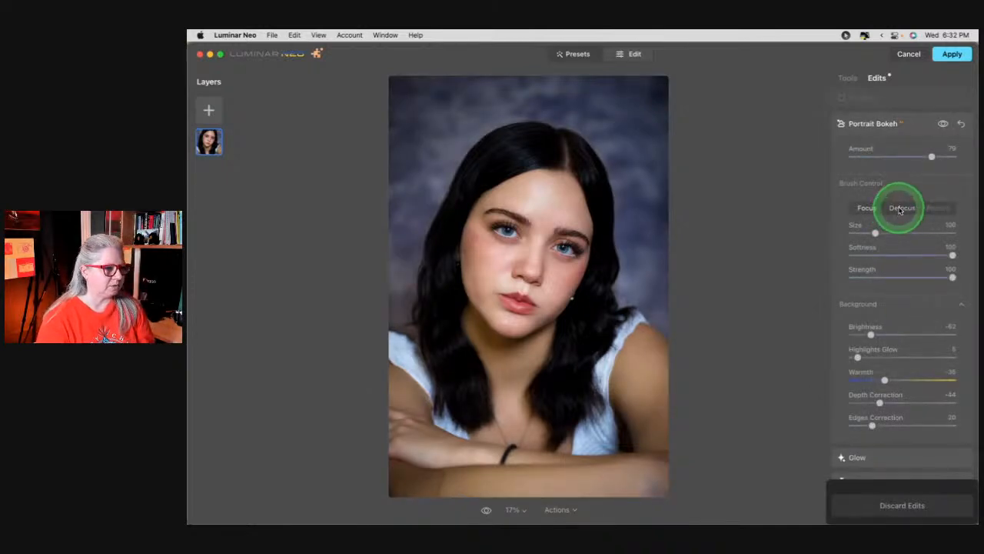
pyautogui.moveTo(590, 390)
pyautogui.moveTo(552, 485)
pyautogui.mouseDown()
pyautogui.moveTo(677, 485)
pyautogui.moveTo(376, 489)
pyautogui.moveTo(488, 481)
pyautogui.moveTo(393, 456)
pyautogui.moveTo(713, 473)
pyautogui.moveTo(532, 482)
pyautogui.moveTo(685, 483)
pyautogui.moveTo(642, 490)
pyautogui.moveTo(403, 496)
pyautogui.moveTo(396, 415)
pyautogui.moveTo(395, 454)
pyautogui.moveTo(655, 453)
pyautogui.moveTo(626, 473)
pyautogui.moveTo(436, 479)
pyautogui.moveTo(465, 489)
pyautogui.moveTo(660, 493)
pyautogui.mouseUp()
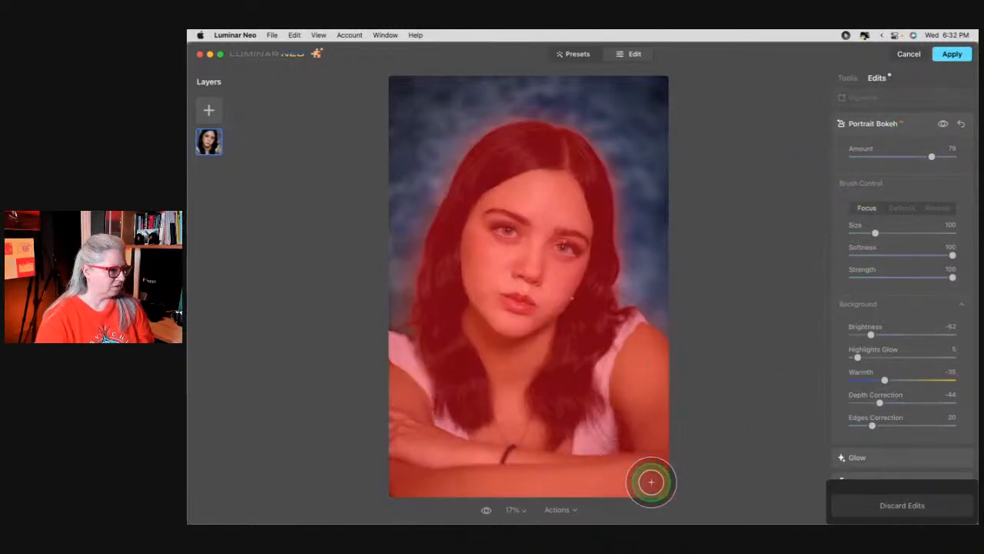
pyautogui.click(896, 100)
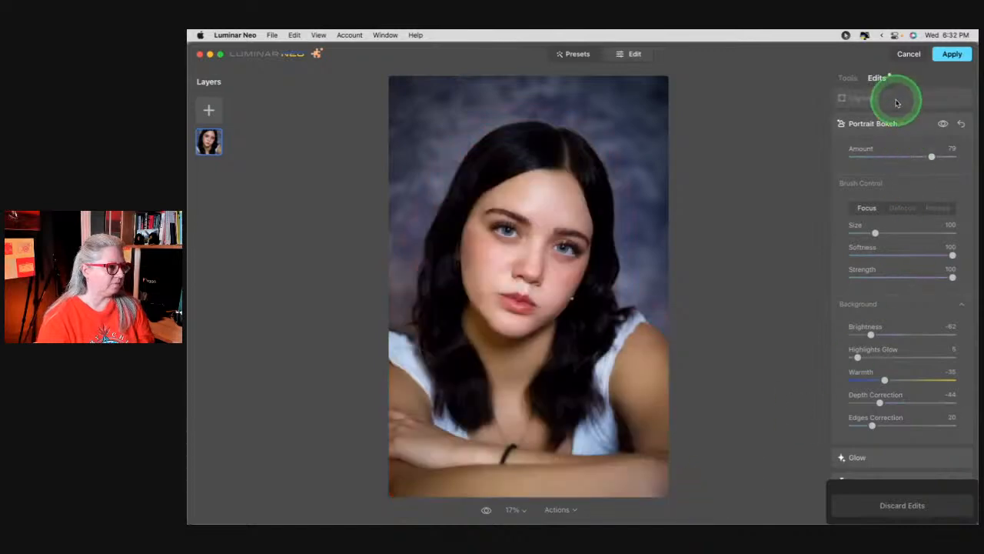
# Save the portrait's current adjustments as a custom preset, naming it with the model's first name followed by 2
pyautogui.click(848, 80)
pyautogui.click(859, 210)
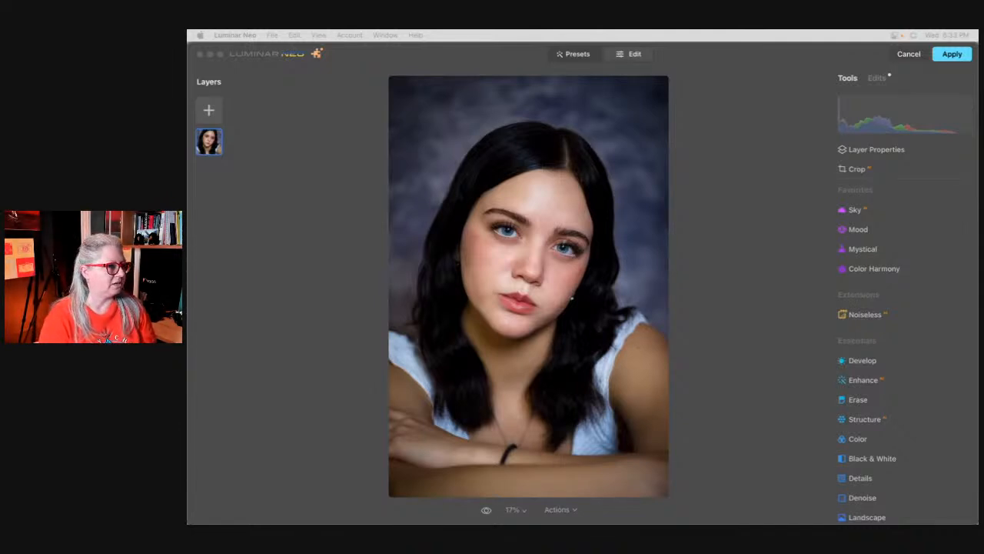
pyautogui.click(565, 54)
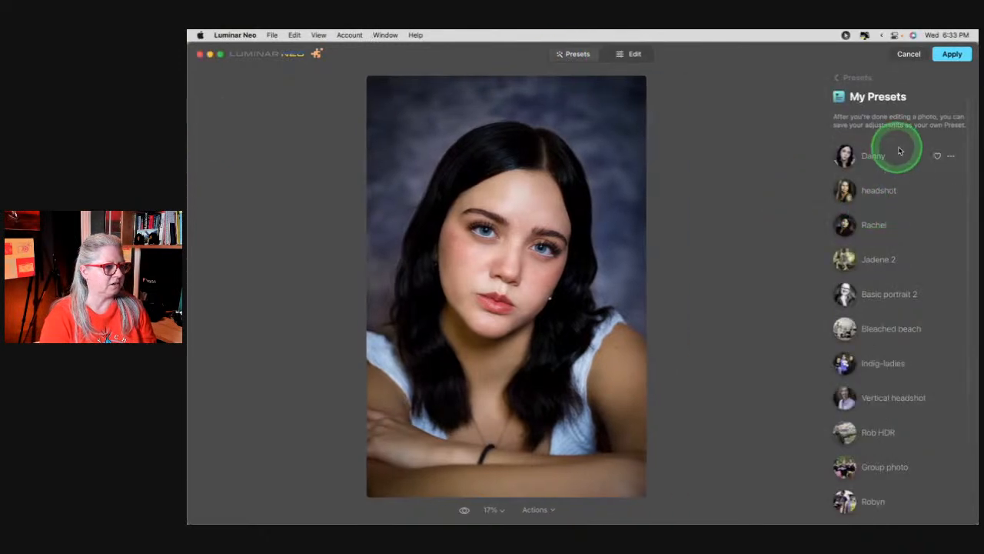
pyautogui.click(536, 511)
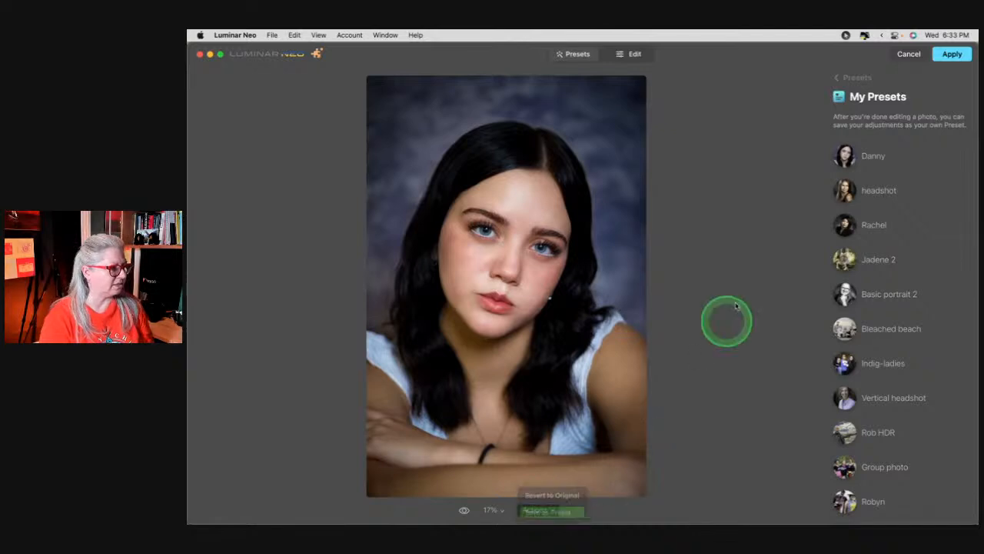
pyautogui.write('Da')
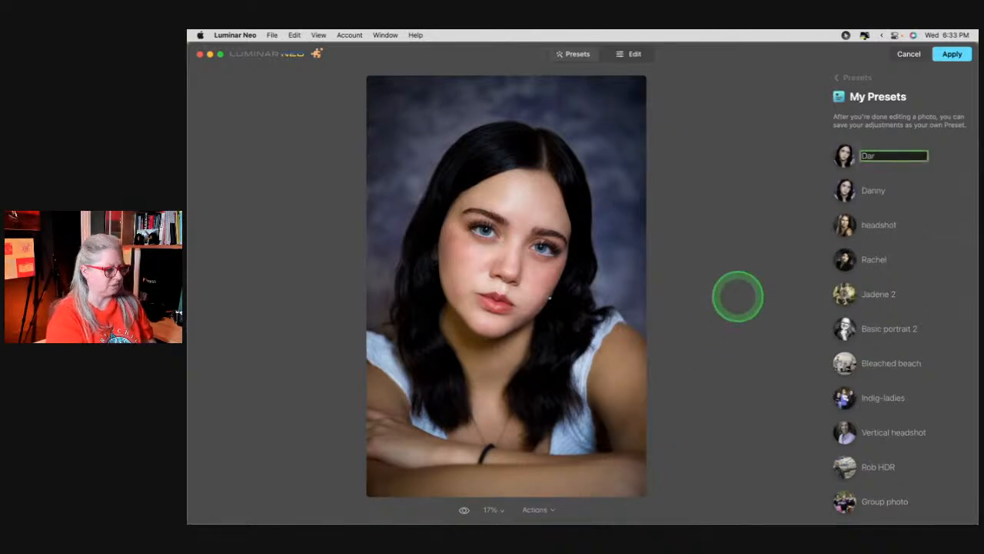
pyautogui.write('nny 2')
pyautogui.press('Return')
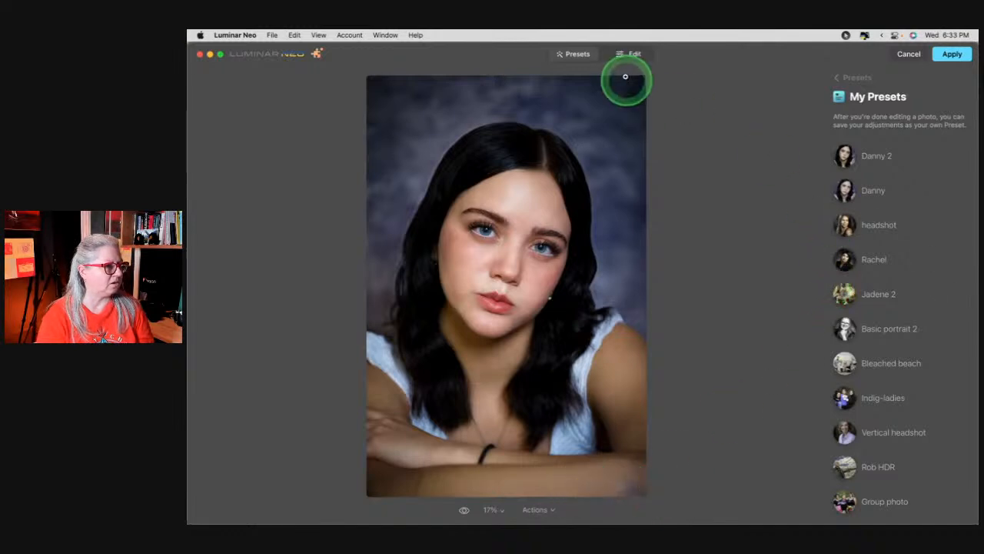
# Try to erase the purplish patch on the forearm in the photo's lower-right corner with the Erase tool
pyautogui.click(908, 305)
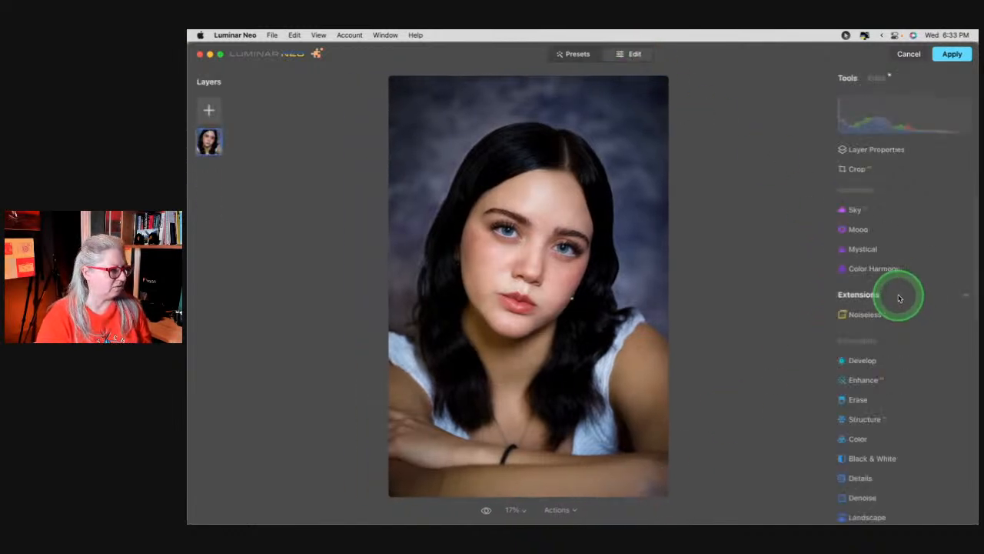
pyautogui.click(856, 399)
pyautogui.moveTo(639, 489)
pyautogui.mouseDown()
pyautogui.moveTo(658, 482)
pyautogui.moveTo(650, 482)
pyautogui.mouseUp()
pyautogui.click(894, 416)
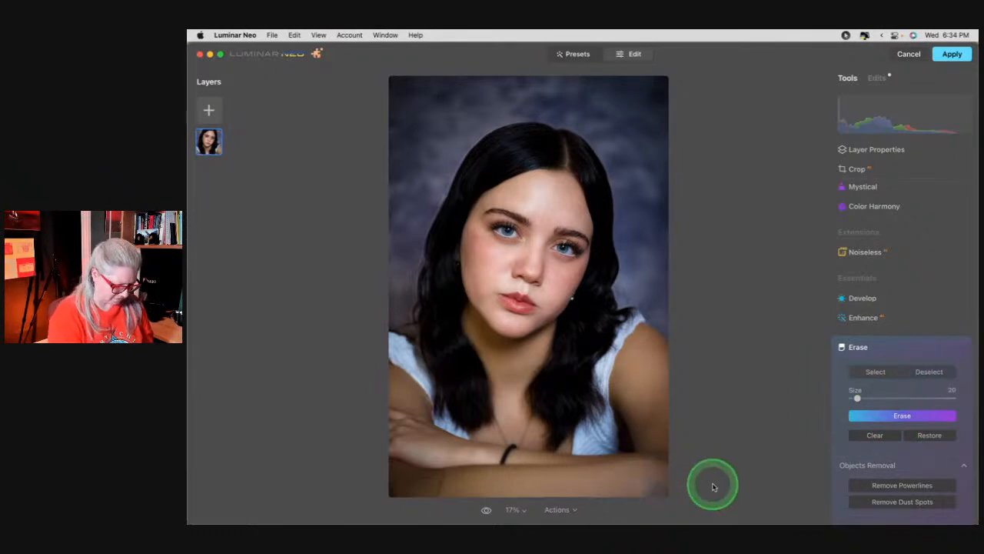
# Reduce the Erase brush size to 10, mark the small blemishes on the cheek, chin and jaw, and erase them
pyautogui.press('super+equal')
pyautogui.press('super+equal')
pyautogui.scroll(-5, 630, 314)
pyautogui.hscroll(2, 631, 314)
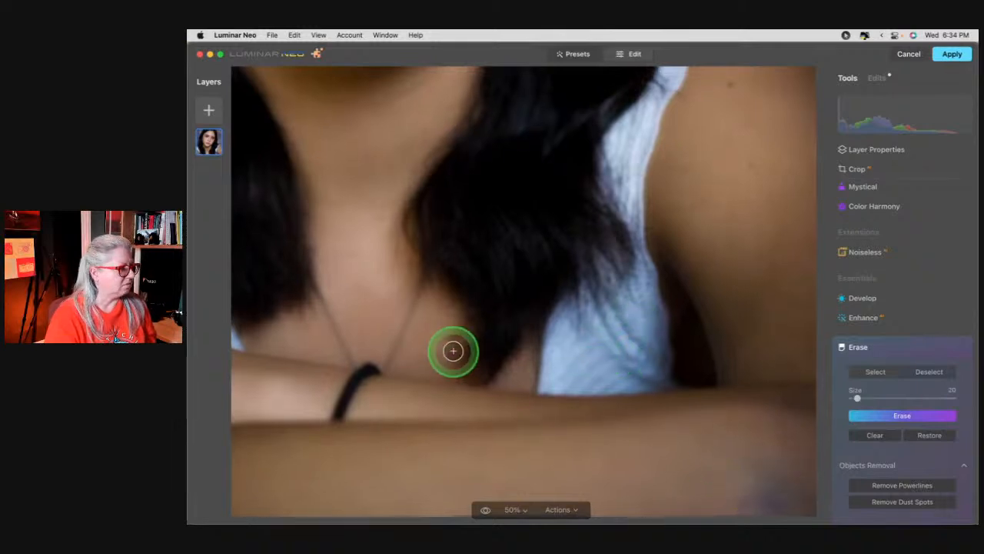
pyautogui.scroll(4, 451, 348)
pyautogui.scroll(5, 452, 351)
pyautogui.hscroll(-2, 452, 350)
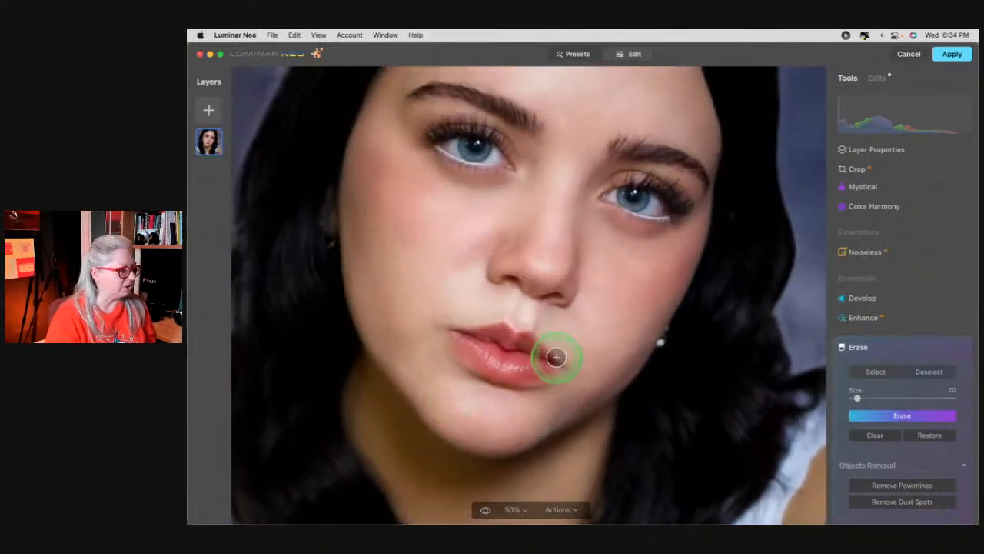
pyautogui.press('[')
pyautogui.press('[')
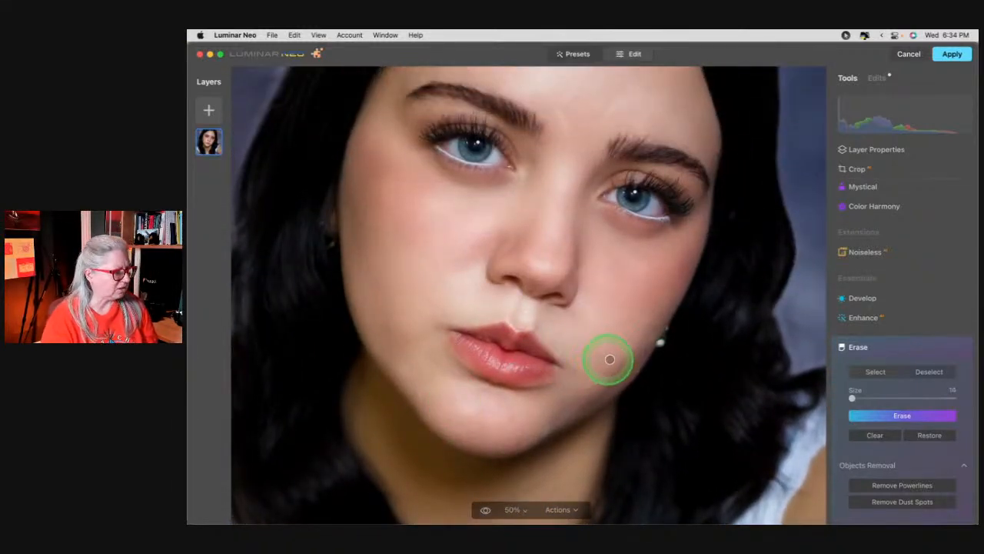
pyautogui.click(625, 356)
pyautogui.click(613, 339)
pyautogui.click(588, 386)
pyautogui.click(518, 434)
pyautogui.click(522, 423)
pyautogui.click(485, 419)
pyautogui.click(419, 394)
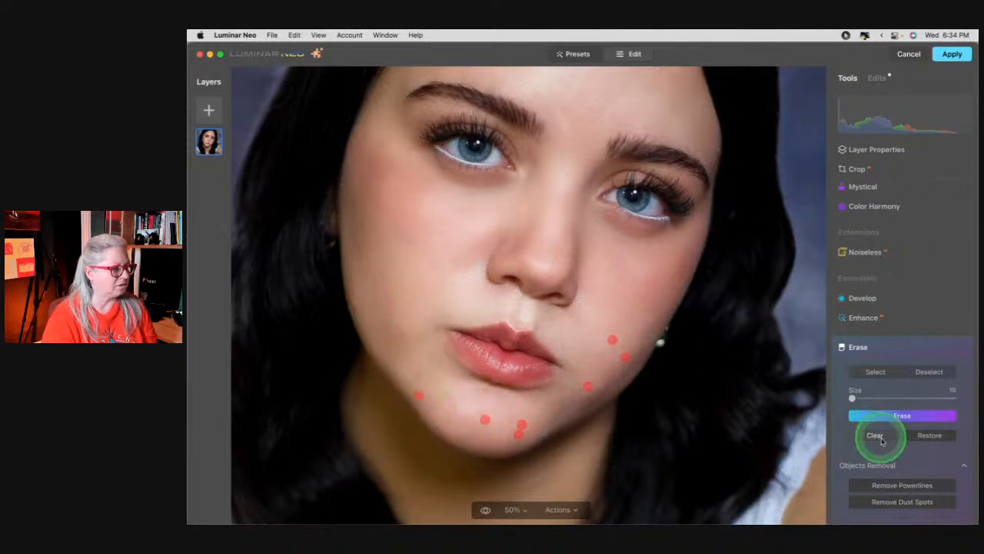
pyautogui.click(898, 415)
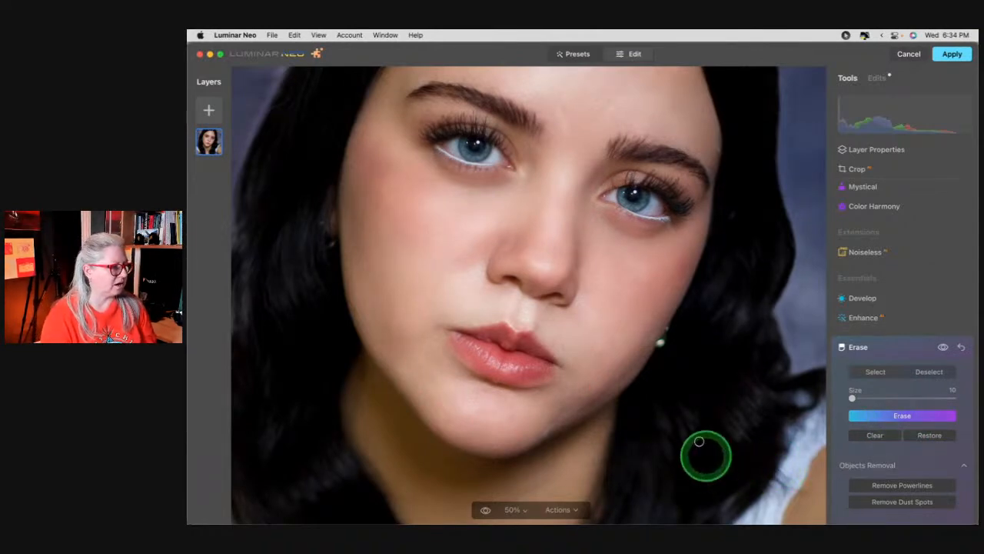
# Erase the pearl earring beside the jaw and the remaining spots along the chin and jawline
pyautogui.click(659, 344)
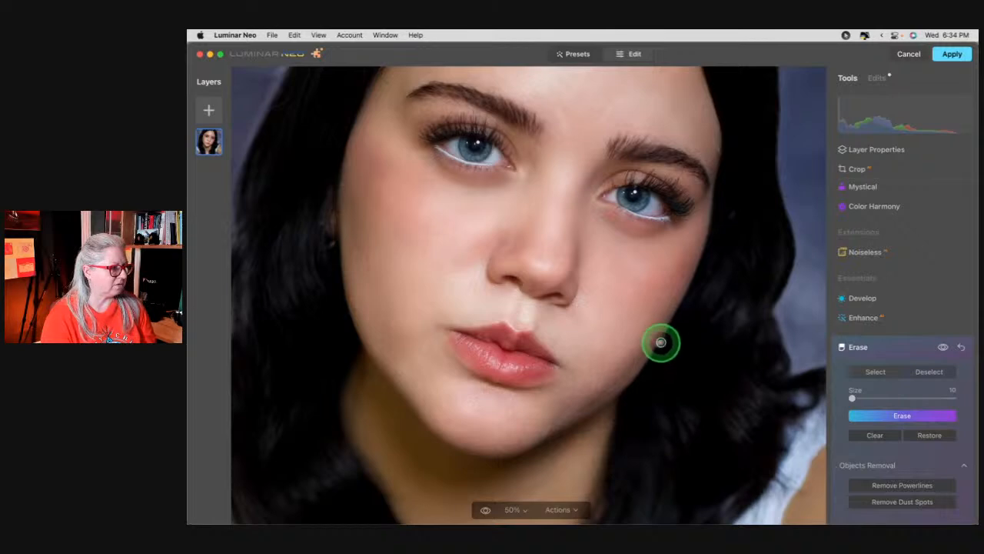
pyautogui.click(901, 416)
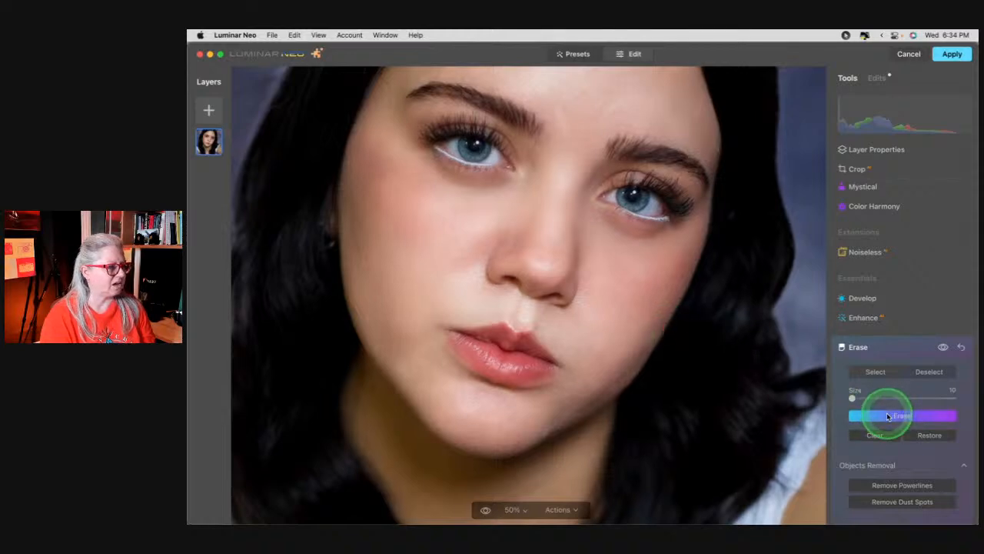
pyautogui.click(547, 431)
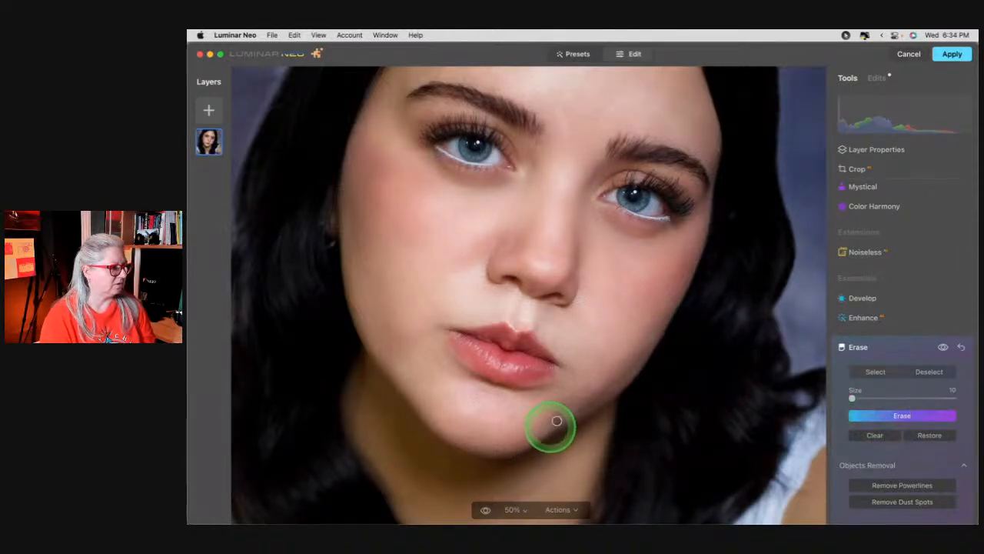
pyautogui.click(609, 391)
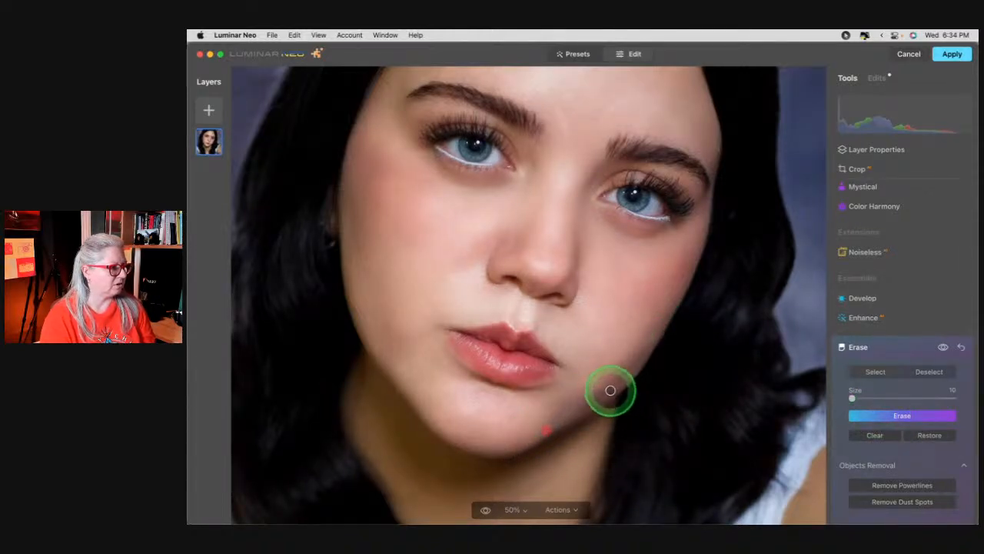
pyautogui.click(570, 402)
pyautogui.click(585, 397)
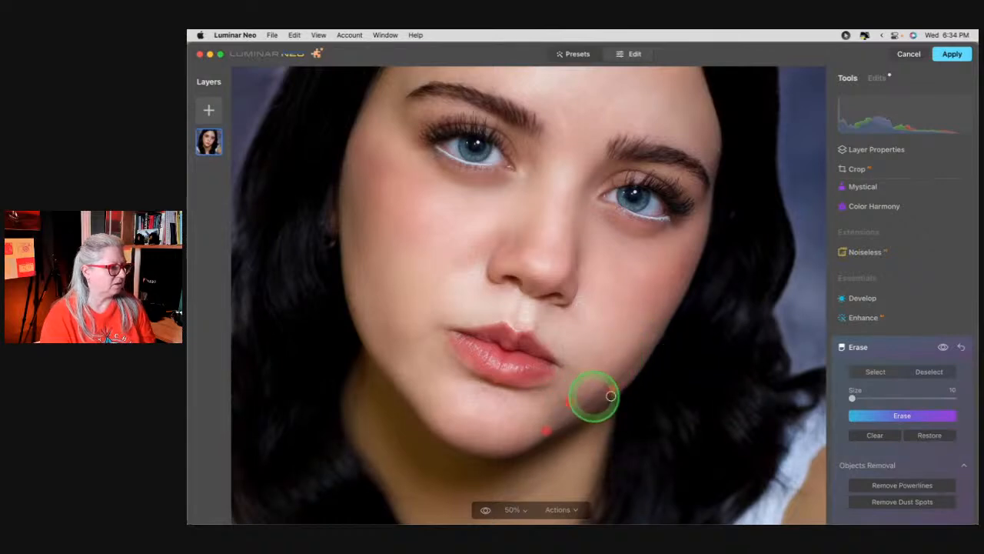
pyautogui.click(869, 418)
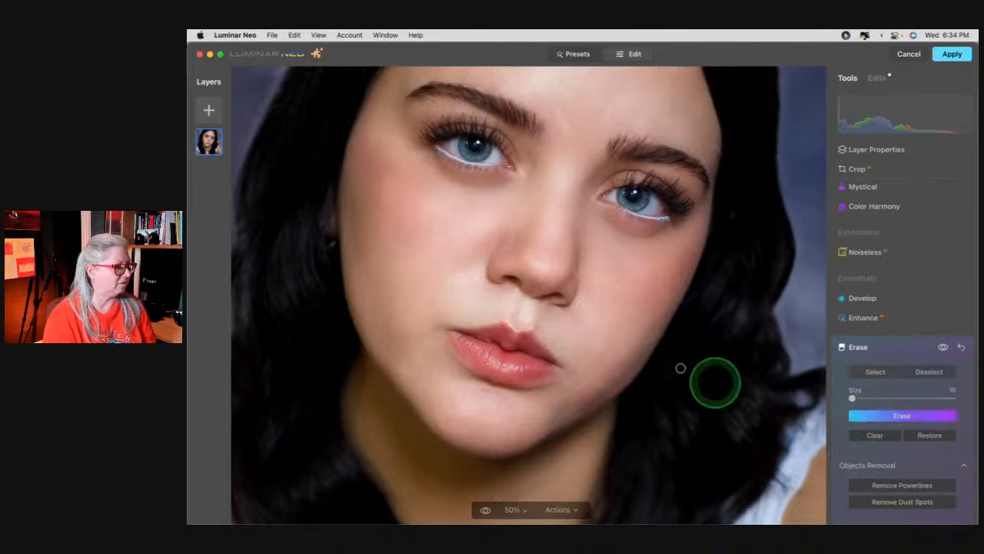
# Mark the small blemishes on the forehead above the eyebrows with the Erase brush at Size 10
pyautogui.scroll(3, 667, 341)
pyautogui.scroll(3, 667, 341)
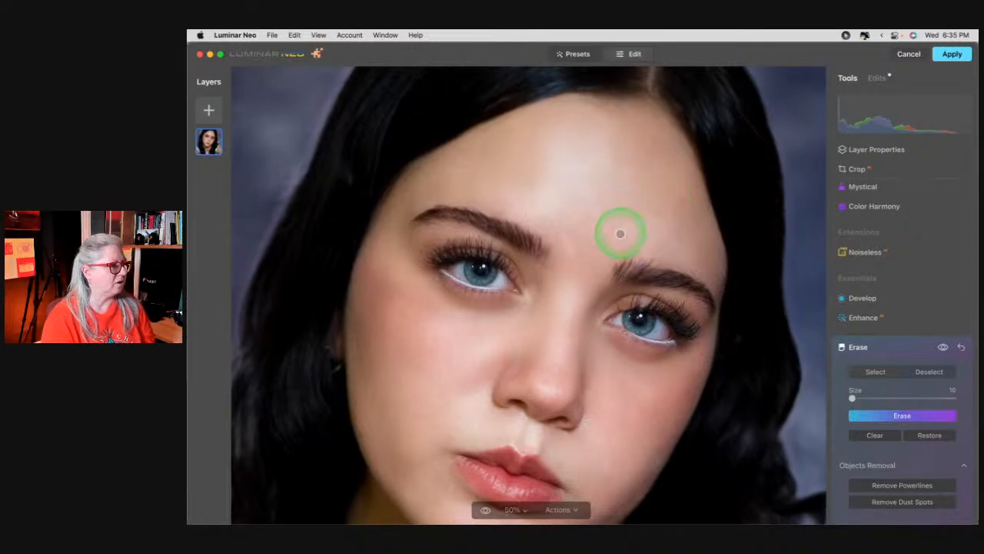
pyautogui.scroll(1, 767, 293)
pyautogui.click(605, 201)
pyautogui.click(622, 241)
pyautogui.click(668, 200)
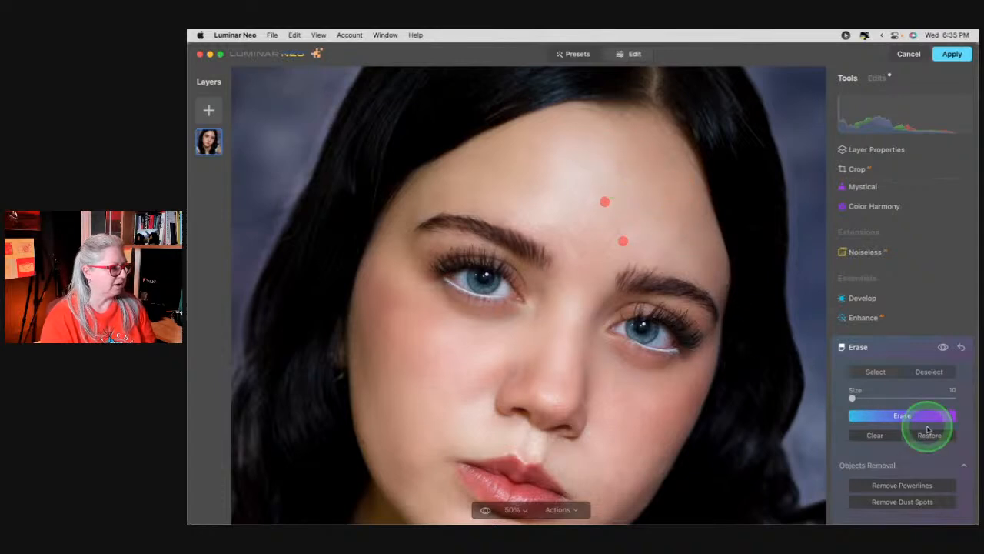
# Erase the remaining small blemishes across the forehead, including the one near the hairline, using a size 10 brush
pyautogui.click(721, 281)
pyautogui.click(892, 418)
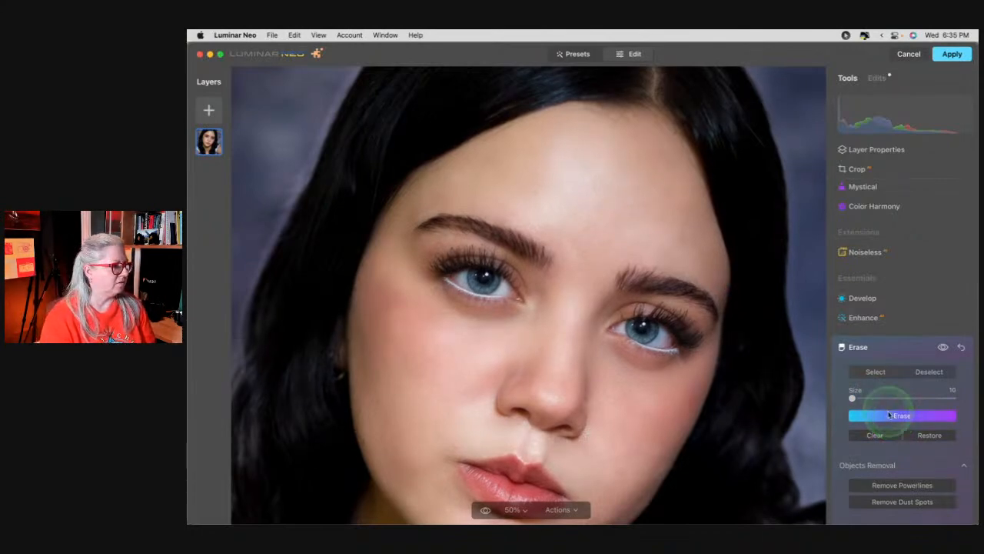
pyautogui.scroll(-5, 707, 341)
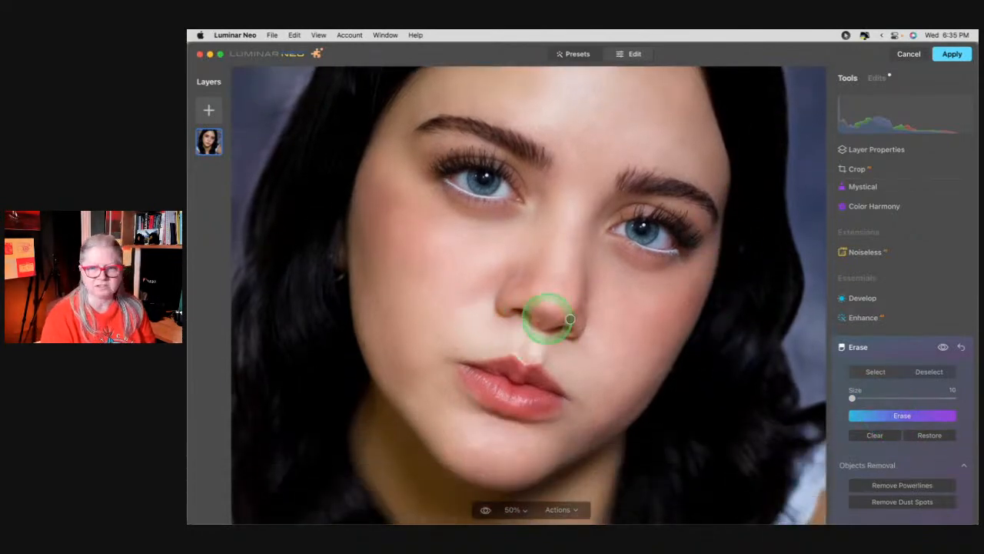
pyautogui.press('super+plus')
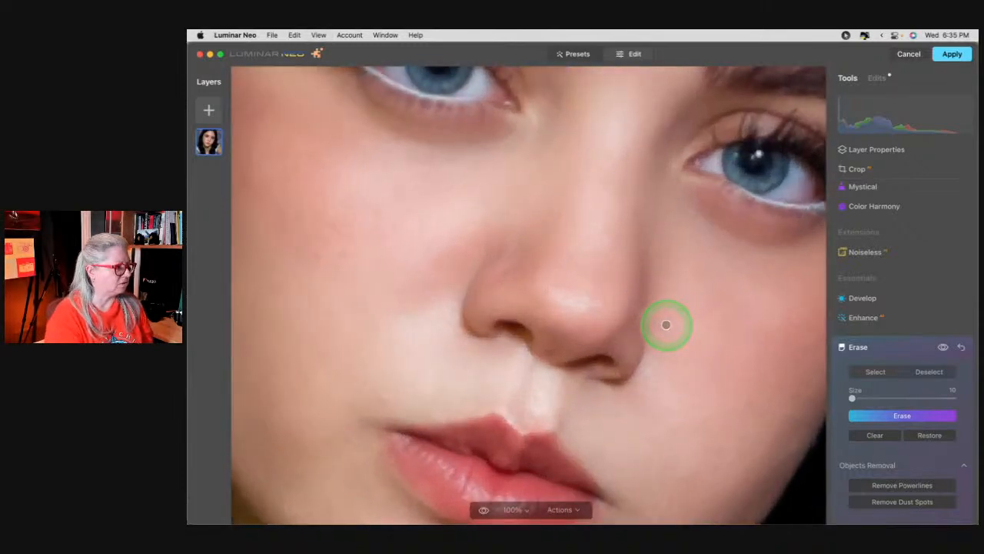
pyautogui.hscroll(6, 666, 325)
pyautogui.scroll(-4, 666, 325)
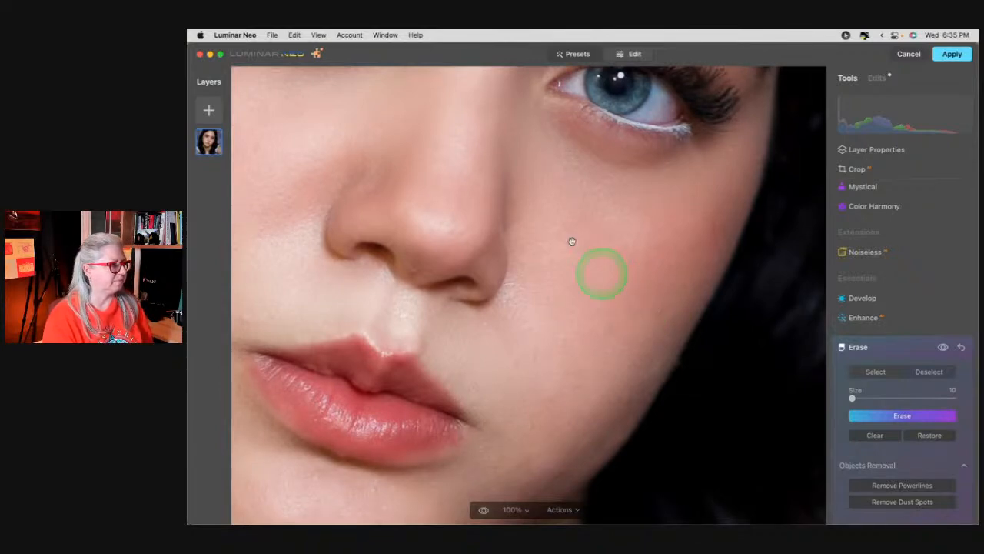
pyautogui.hscroll(-6, 494, 146)
pyautogui.scroll(6, 493, 146)
pyautogui.scroll(3, 494, 146)
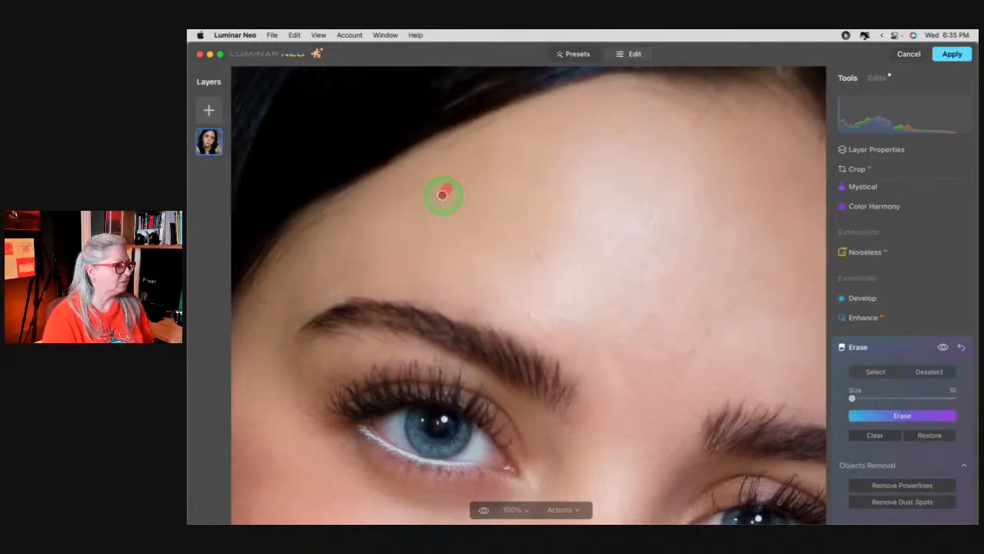
pyautogui.click(915, 419)
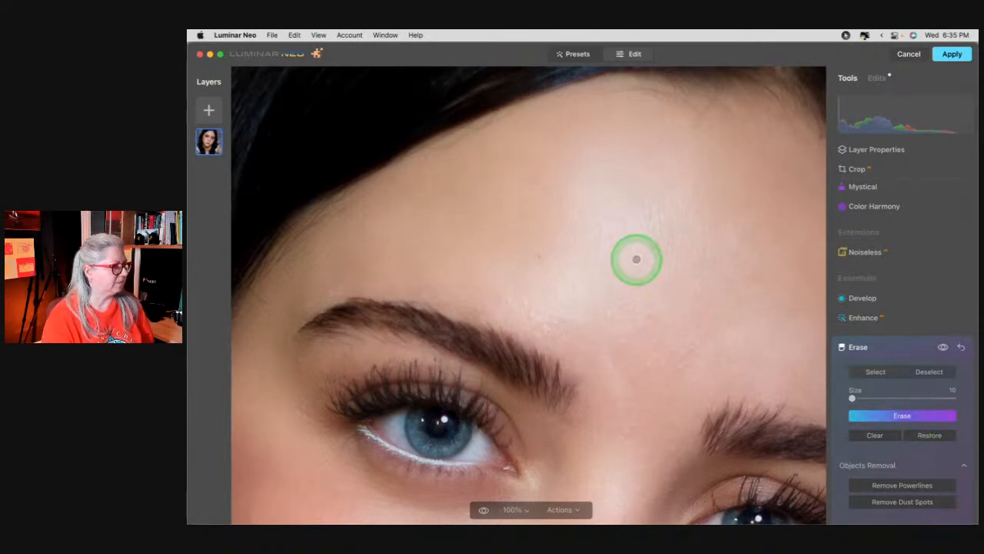
# Enlarge the Erase brush and remove the purple discoloration near the outer end of the forearm in the photo's lower corner
pyautogui.click(636, 259)
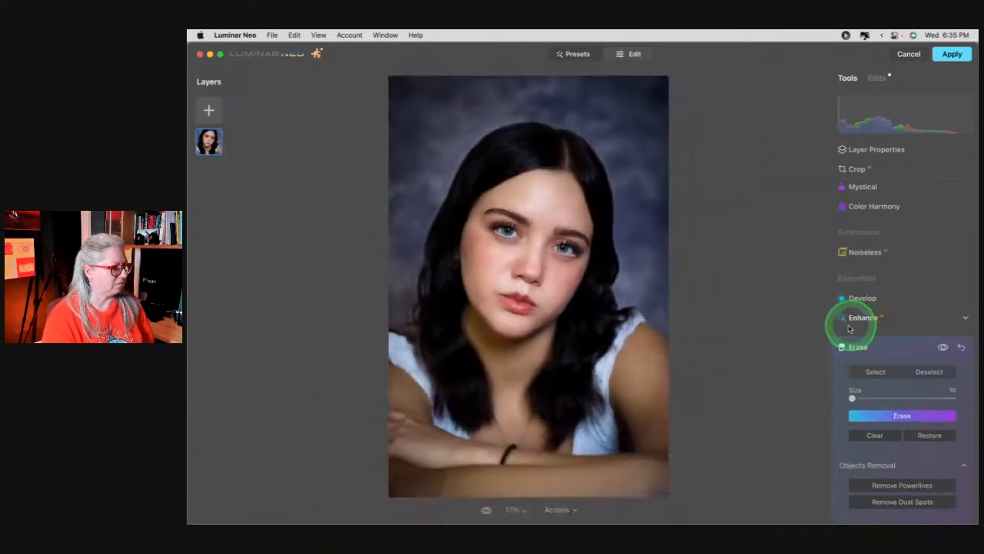
pyautogui.click(619, 485)
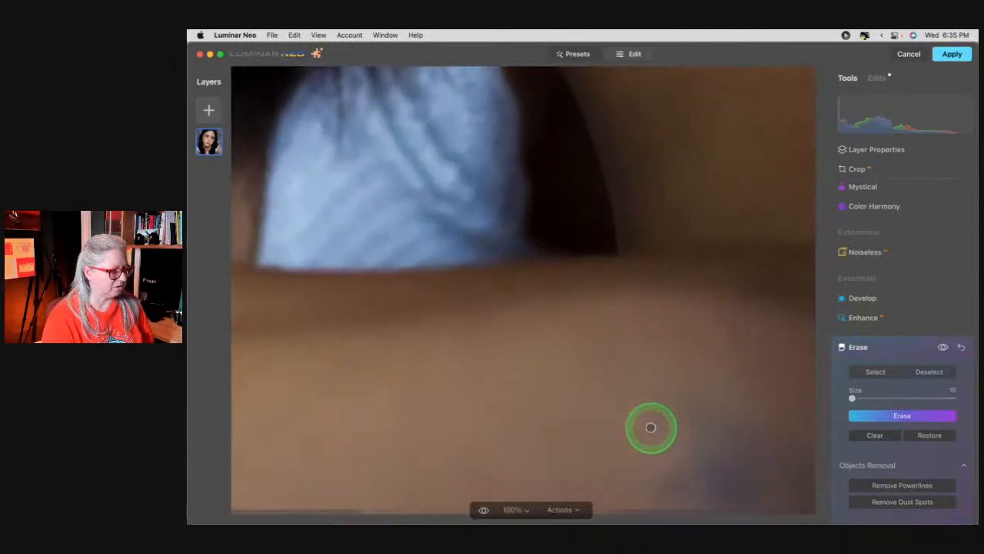
pyautogui.press(']')
pyautogui.press(']')
pyautogui.press(']')
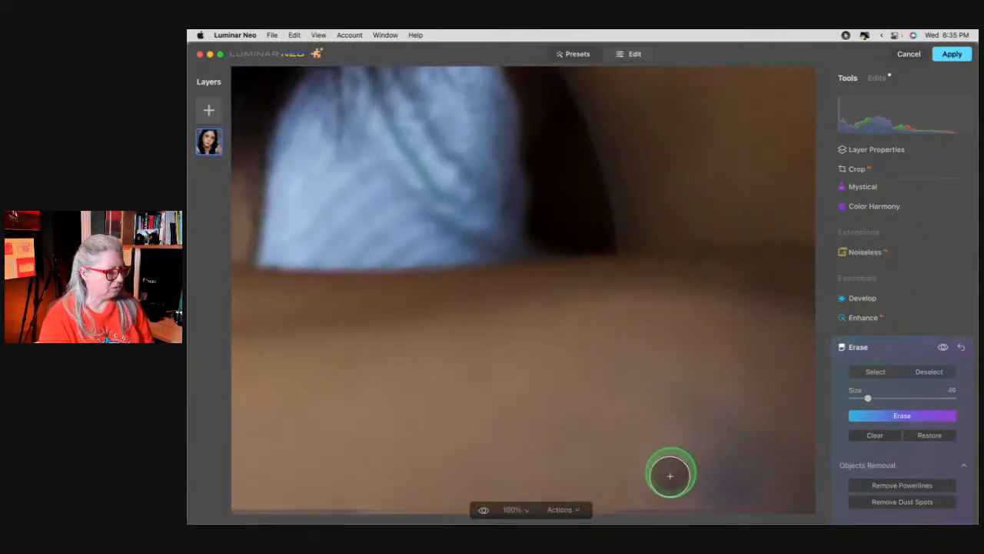
pyautogui.moveTo(666, 402)
pyautogui.mouseDown()
pyautogui.moveTo(770, 432)
pyautogui.moveTo(675, 435)
pyautogui.mouseUp()
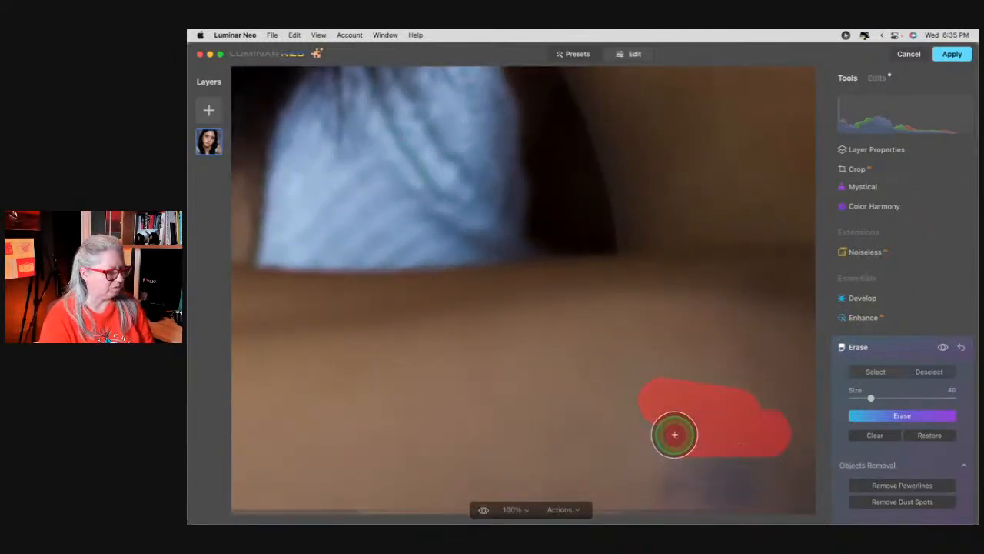
pyautogui.click(892, 415)
# Erase the leftover patches along the forearm's lower and outer edges with the size 46 brush
pyautogui.moveTo(621, 451)
pyautogui.mouseDown()
pyautogui.moveTo(660, 479)
pyautogui.moveTo(775, 492)
pyautogui.moveTo(637, 499)
pyautogui.moveTo(807, 501)
pyautogui.moveTo(772, 416)
pyautogui.moveTo(753, 410)
pyautogui.moveTo(724, 473)
pyautogui.moveTo(697, 422)
pyautogui.moveTo(748, 381)
pyautogui.moveTo(776, 388)
pyautogui.mouseUp()
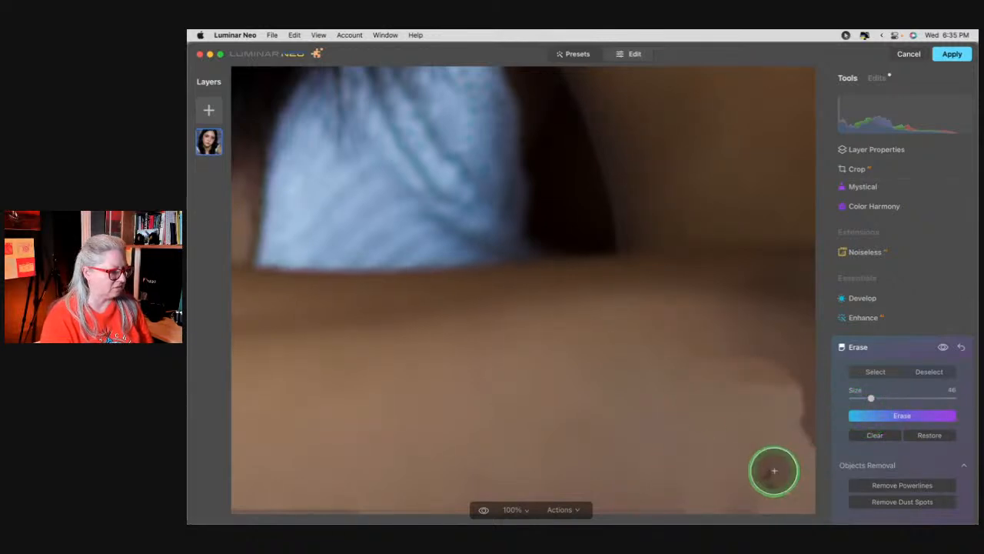
pyautogui.click(869, 415)
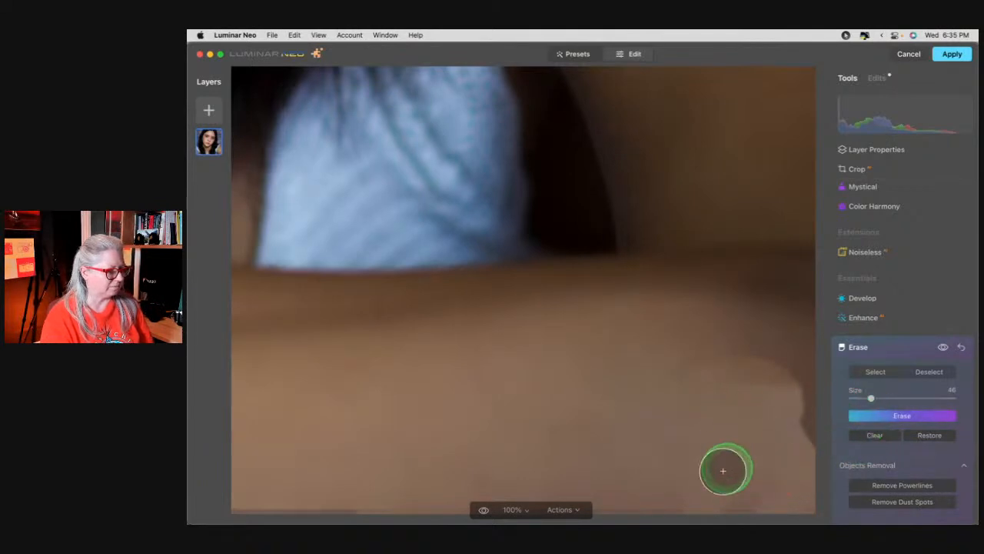
pyautogui.moveTo(717, 502); pyautogui.dragTo(773, 498)
pyautogui.click(868, 415)
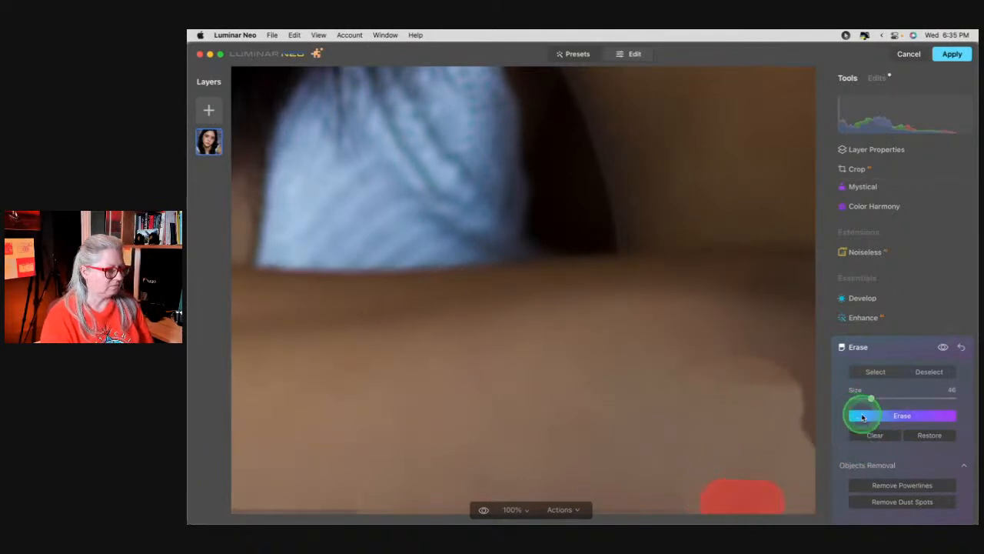
pyautogui.moveTo(804, 443); pyautogui.dragTo(801, 386)
pyautogui.click(915, 413)
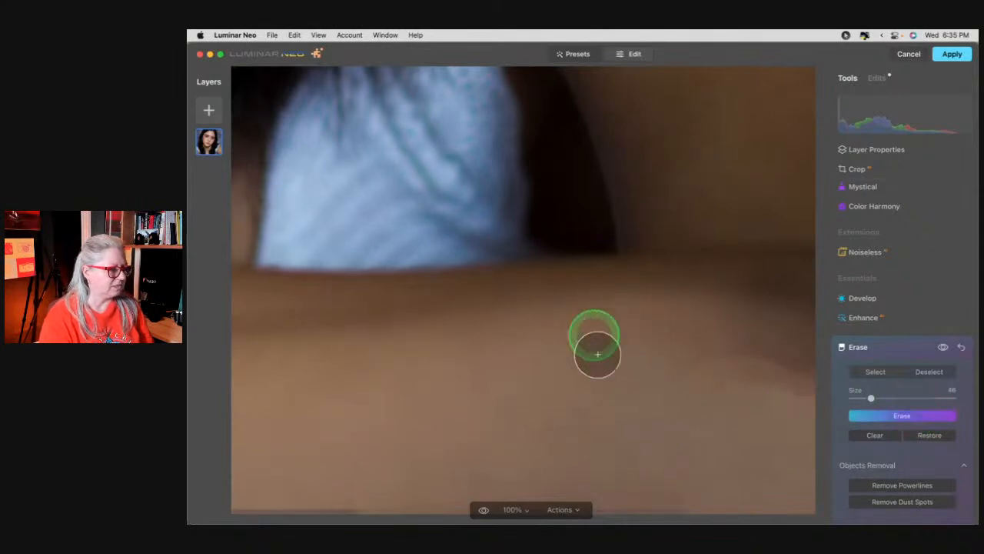
# Try to clone clean skin over the uneven edge on the forearm, with size, softness and strength at 100
pyautogui.click(894, 346)
pyautogui.scroll(-8, 879, 384)
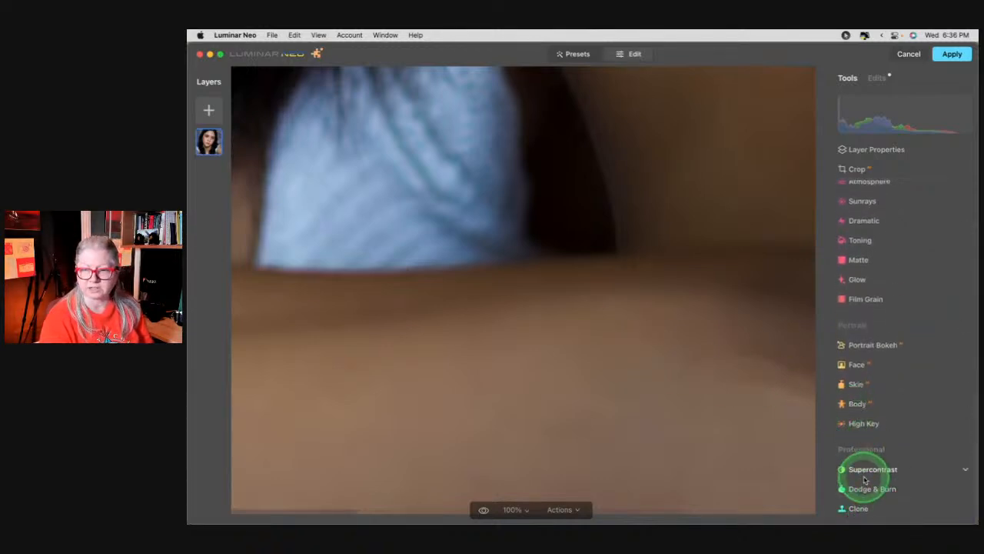
pyautogui.click(886, 508)
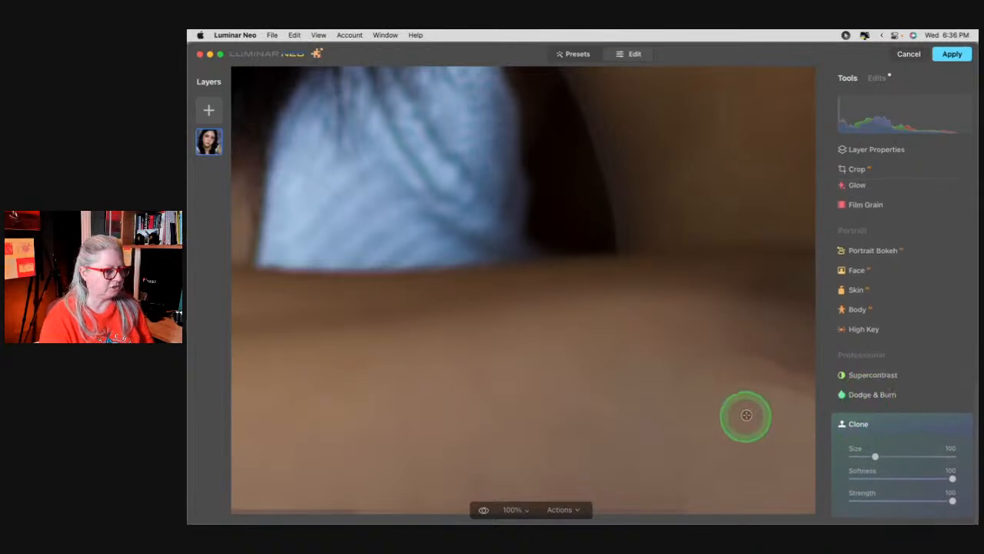
pyautogui.click(713, 361)
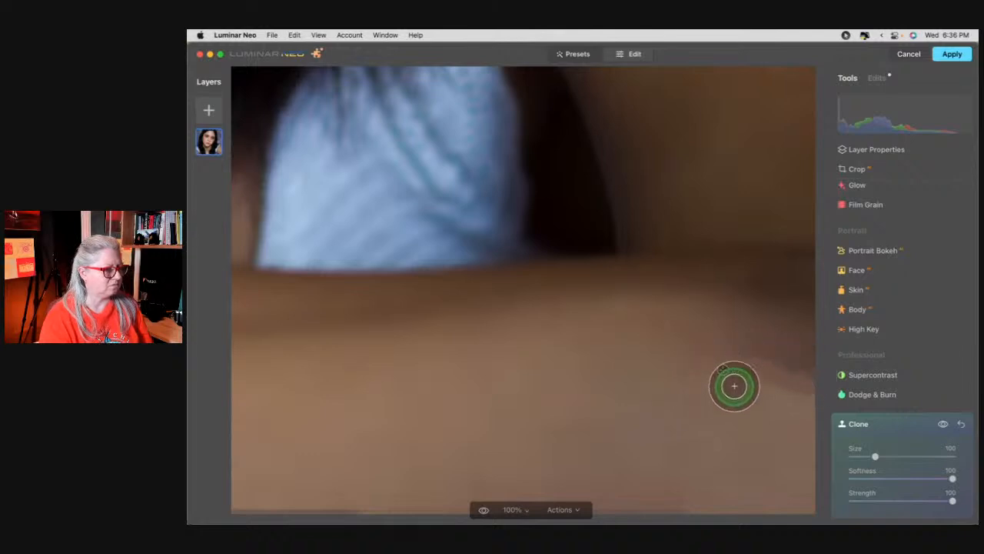
pyautogui.click(577, 414)
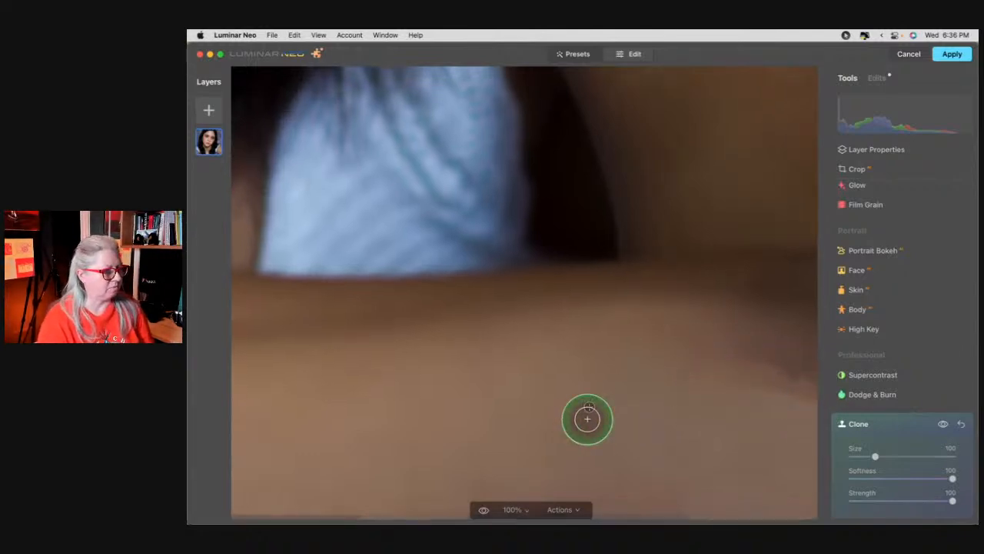
pyautogui.click(896, 425)
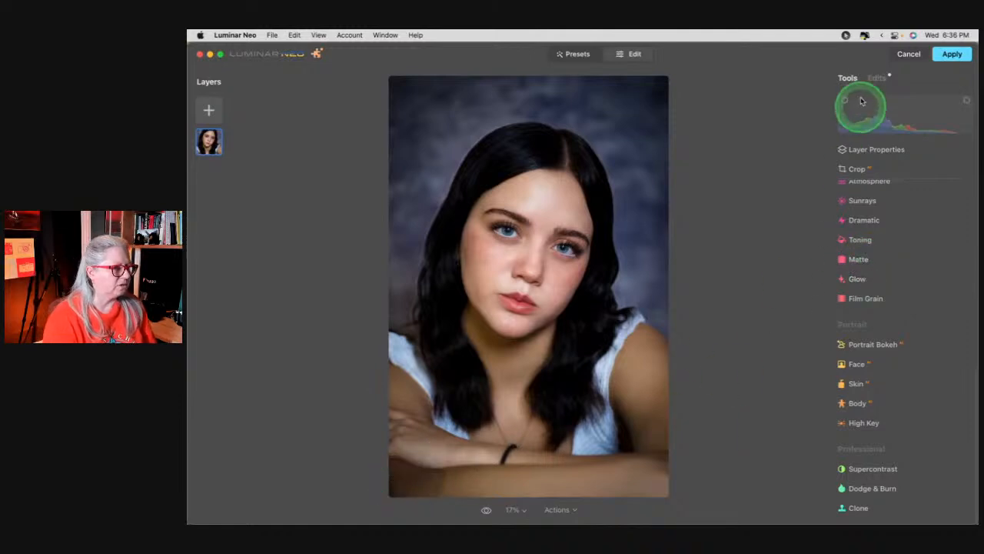
# Reopen the Portrait Bokeh edit and paint Focus over the lower corner of the forearm with a size 100 brush
pyautogui.click(876, 77)
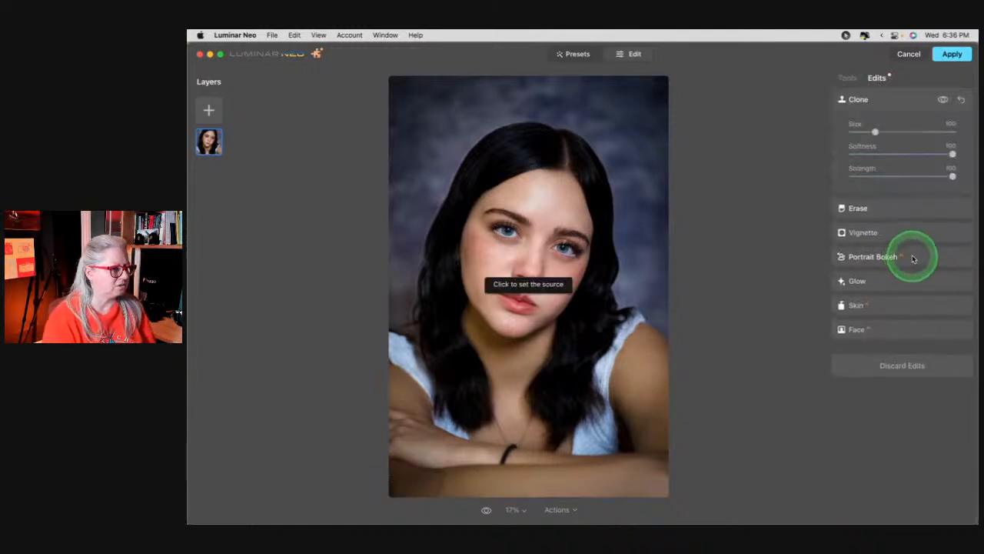
pyautogui.click(915, 256)
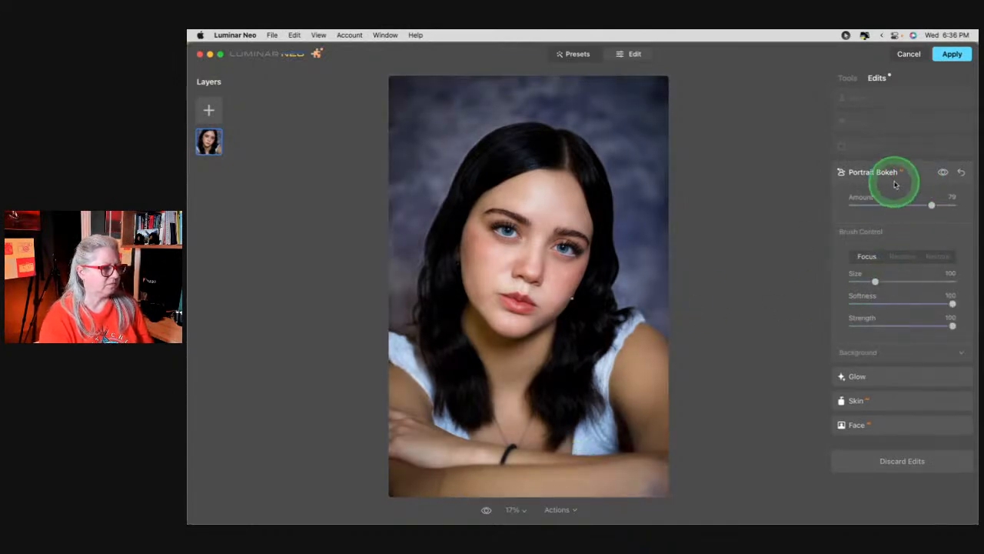
pyautogui.click(476, 388)
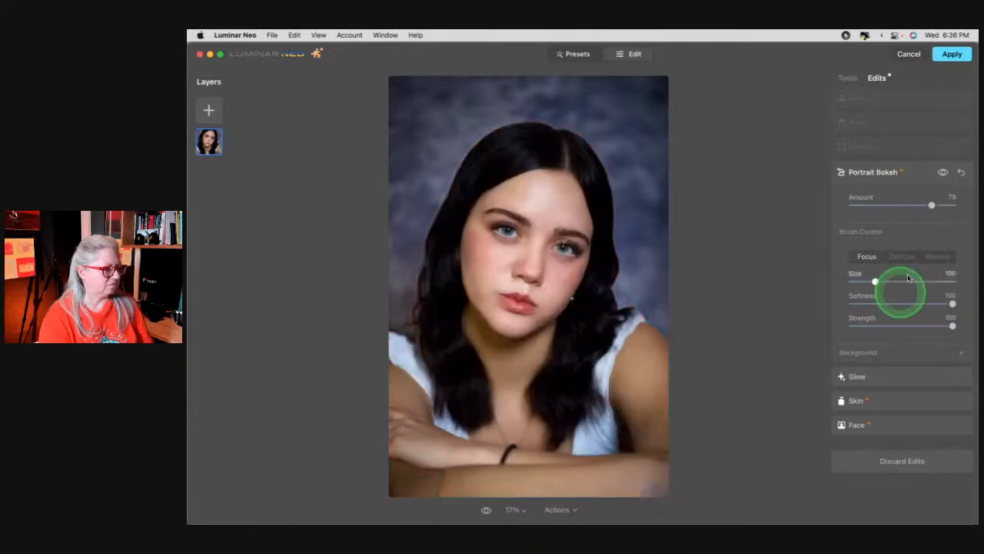
pyautogui.moveTo(619, 484)
pyautogui.mouseDown()
pyautogui.moveTo(677, 486)
pyautogui.moveTo(419, 486)
pyautogui.moveTo(428, 465)
pyautogui.moveTo(400, 460)
pyautogui.moveTo(423, 487)
pyautogui.moveTo(442, 478)
pyautogui.moveTo(406, 481)
pyautogui.moveTo(400, 442)
pyautogui.moveTo(394, 492)
pyautogui.moveTo(396, 463)
pyautogui.moveTo(546, 482)
pyautogui.moveTo(419, 473)
pyautogui.moveTo(403, 487)
pyautogui.moveTo(386, 482)
pyautogui.moveTo(399, 461)
pyautogui.moveTo(394, 439)
pyautogui.moveTo(391, 482)
pyautogui.moveTo(389, 373)
pyautogui.moveTo(429, 442)
pyautogui.moveTo(526, 444)
pyautogui.moveTo(612, 462)
pyautogui.moveTo(660, 487)
pyautogui.moveTo(651, 463)
pyautogui.mouseUp()
pyautogui.click(651, 463)
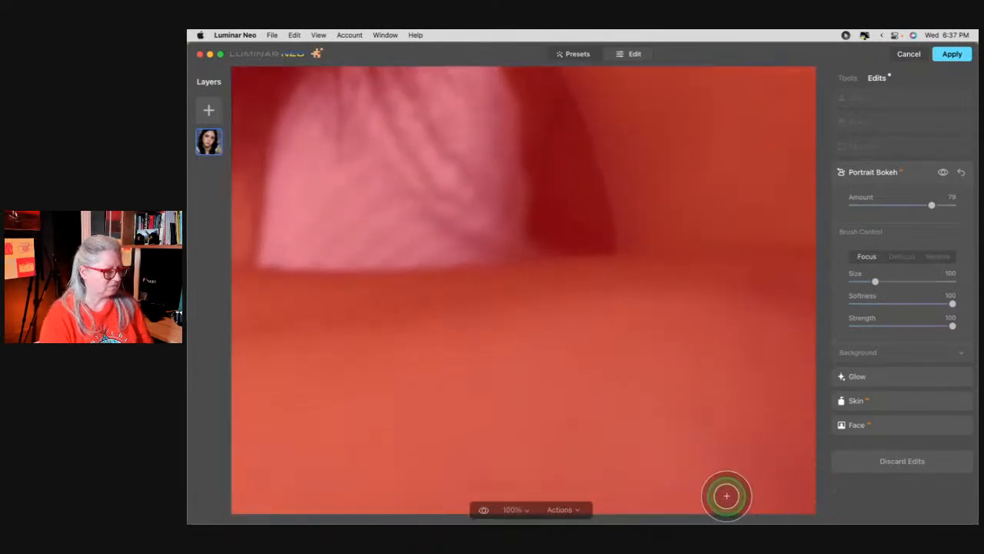
pyautogui.click(647, 436)
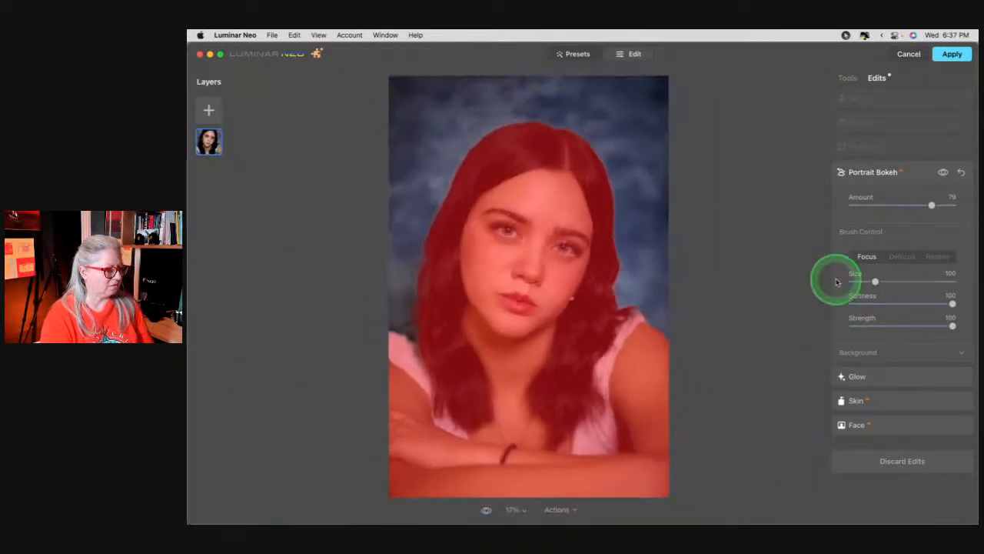
pyautogui.click(925, 187)
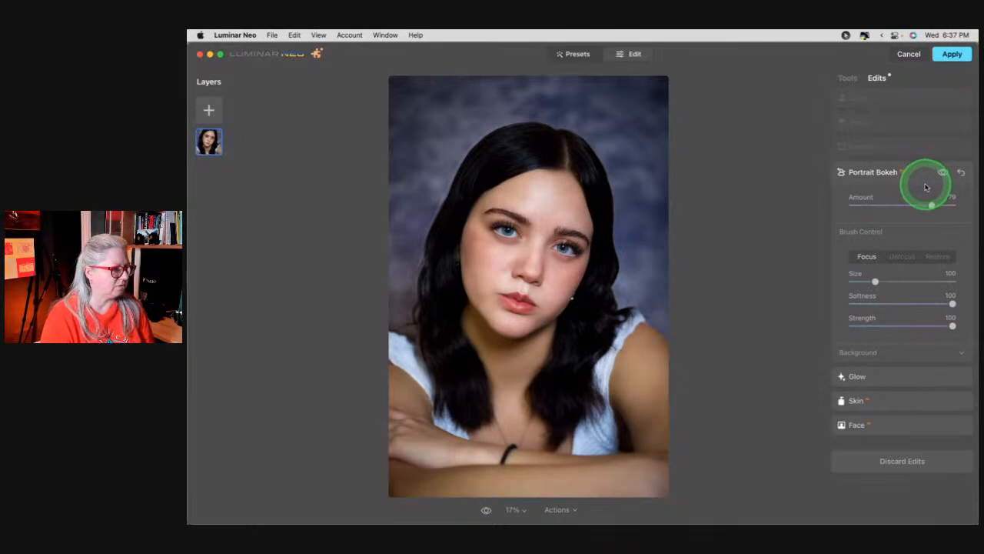
pyautogui.click(925, 175)
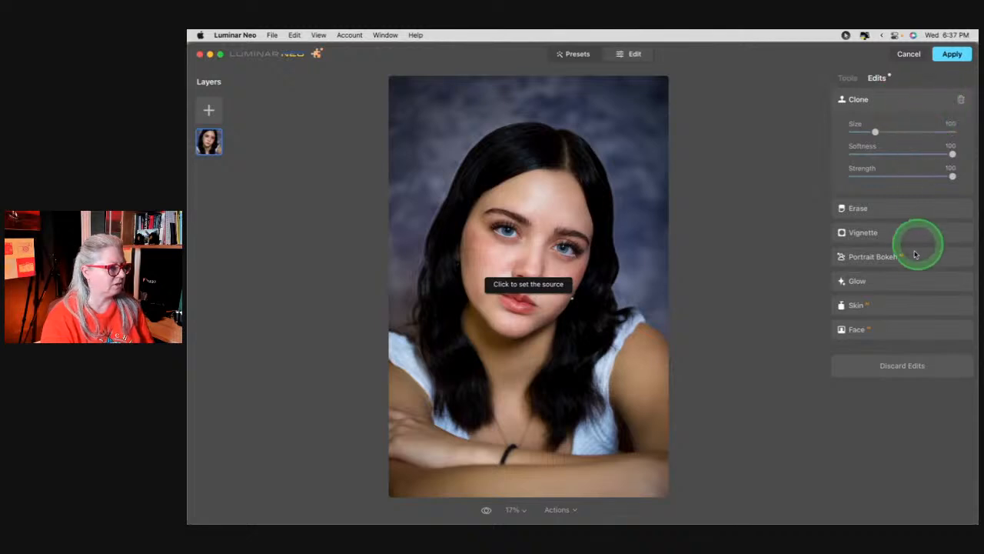
# Try erasing the patch at the forearm's lower corner with a size 20 brush in the existing Erase edit, and restore it
pyautogui.click(915, 208)
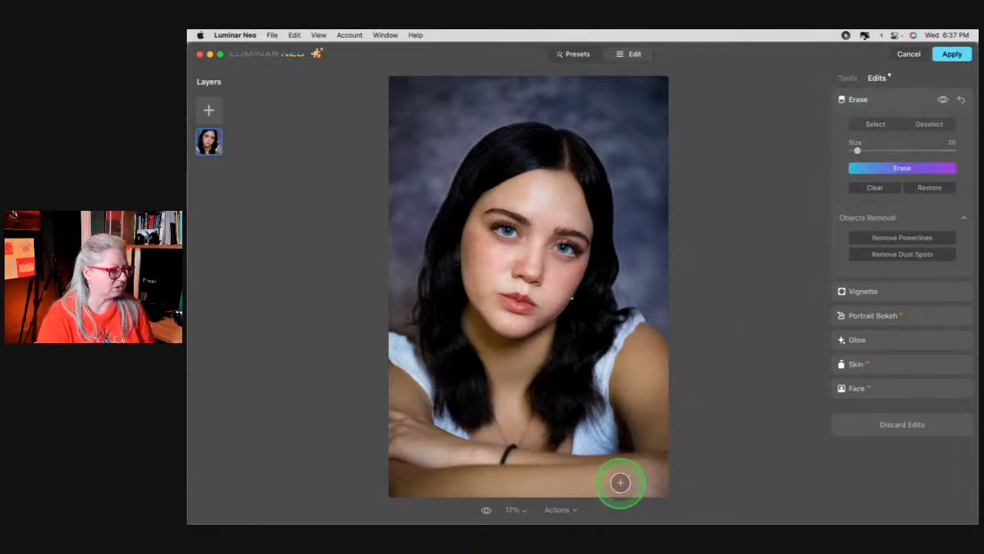
pyautogui.moveTo(667, 479)
pyautogui.mouseDown()
pyautogui.moveTo(619, 481)
pyautogui.moveTo(655, 473)
pyautogui.moveTo(646, 493)
pyautogui.moveTo(662, 492)
pyautogui.mouseUp()
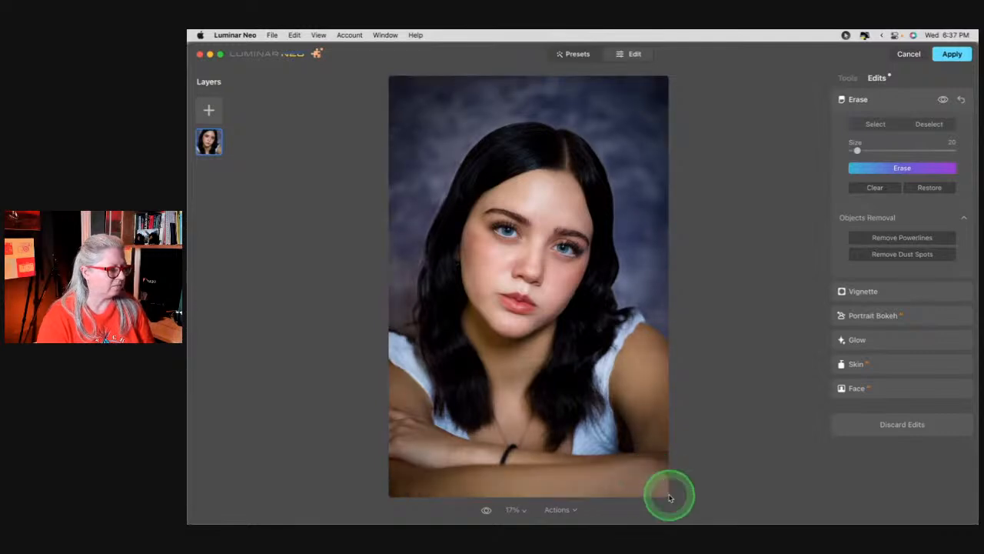
pyautogui.click(927, 187)
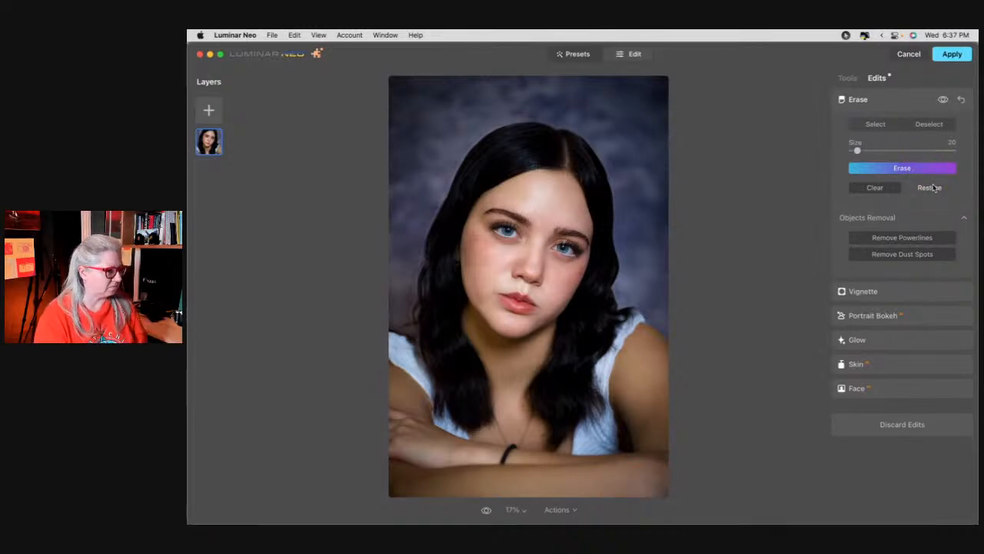
pyautogui.click(910, 99)
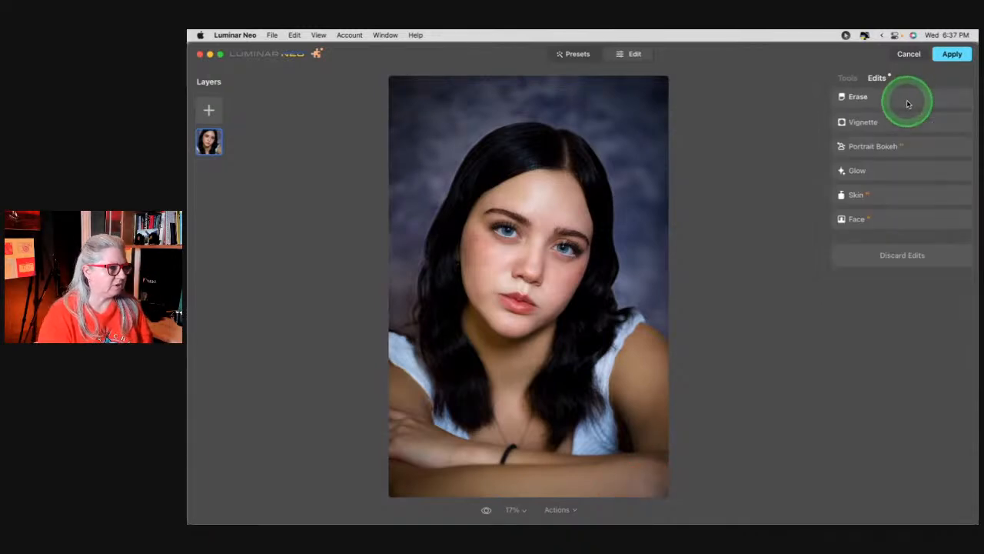
# Apply all the edits to the portrait and return to Lightroom Classic
pyautogui.click(848, 79)
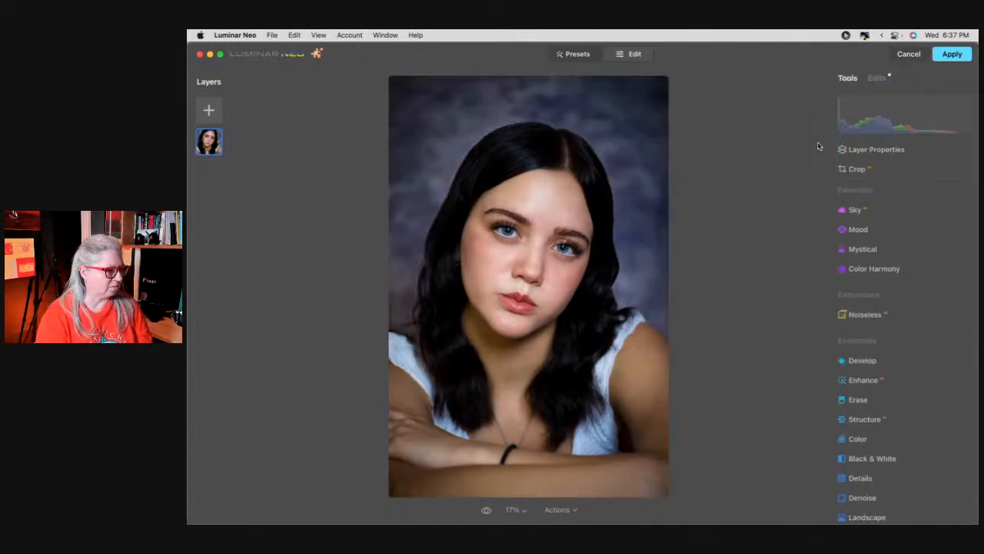
pyautogui.click(849, 121)
pyautogui.click(952, 60)
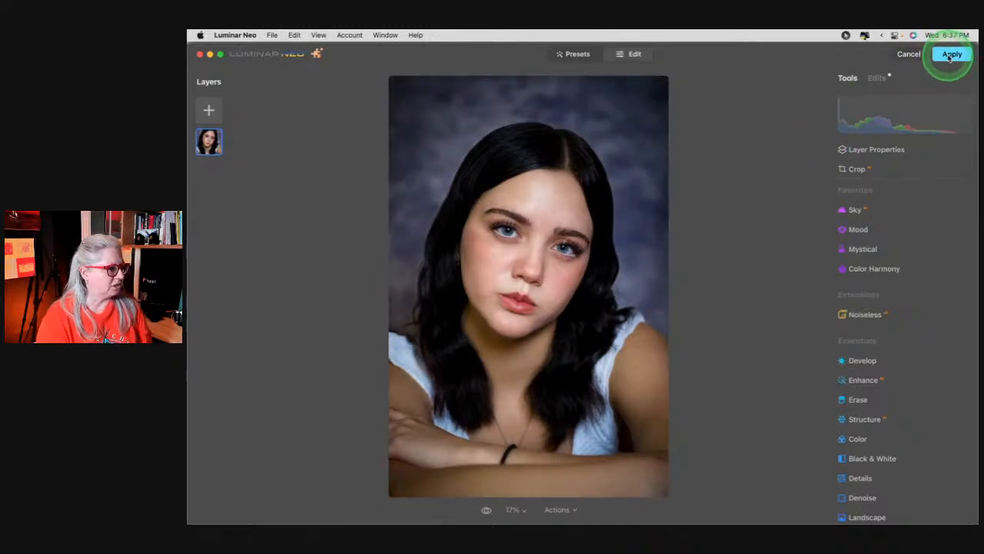
pyautogui.click(941, 59)
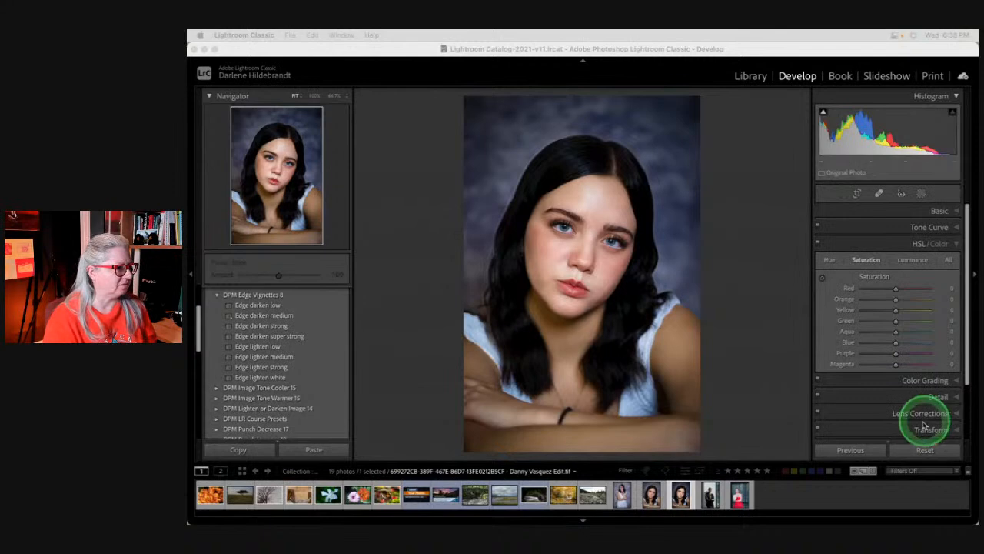
# Compare the retouched portrait with the neighbouring version in Lightroom Classic
pyautogui.click(783, 221)
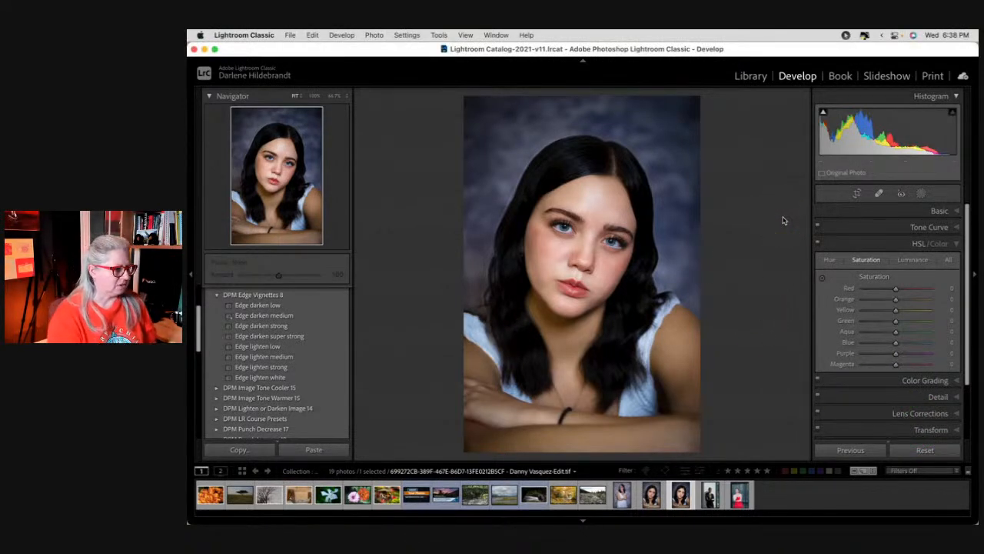
pyautogui.press('Right')
pyautogui.press('Left')
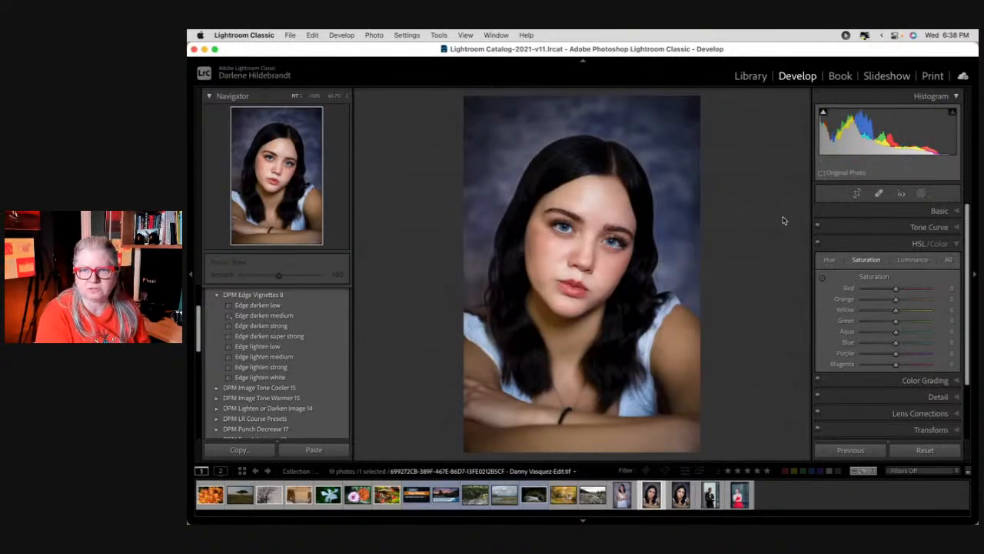
# Compare the original JPEG portrait and its existing mask with the retouched TIFF version
pyautogui.press('Left')
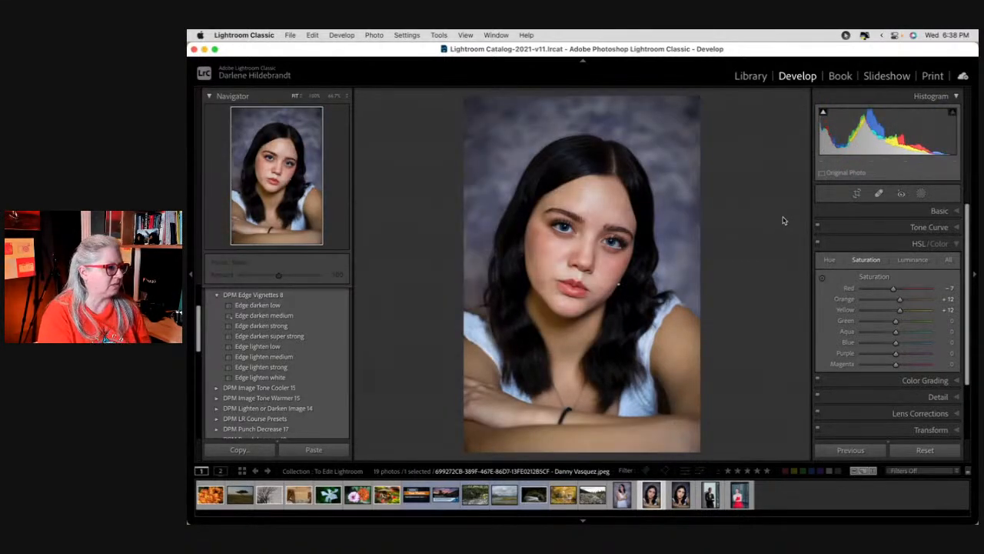
pyautogui.click(921, 193)
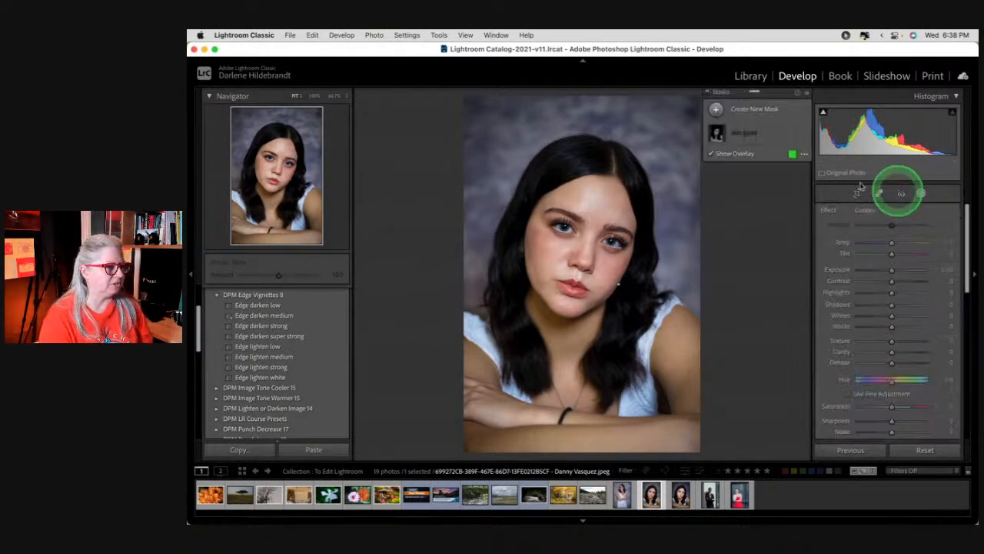
pyautogui.click(921, 193)
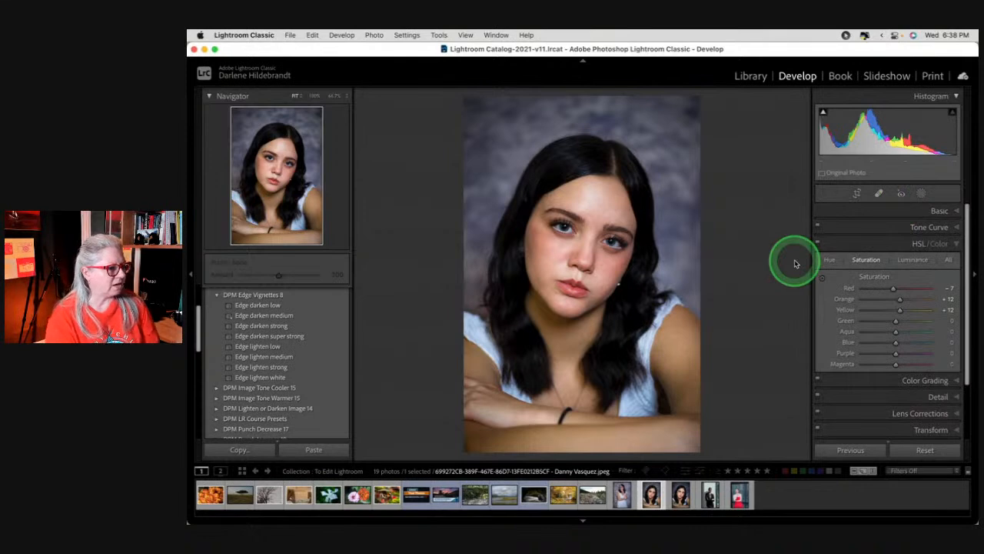
pyautogui.press('Right')
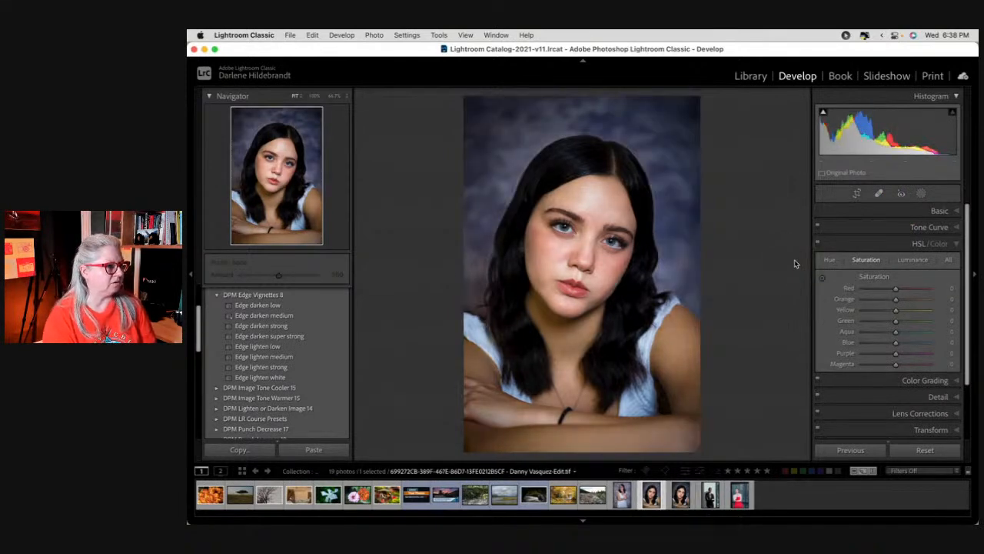
pyautogui.press('Left')
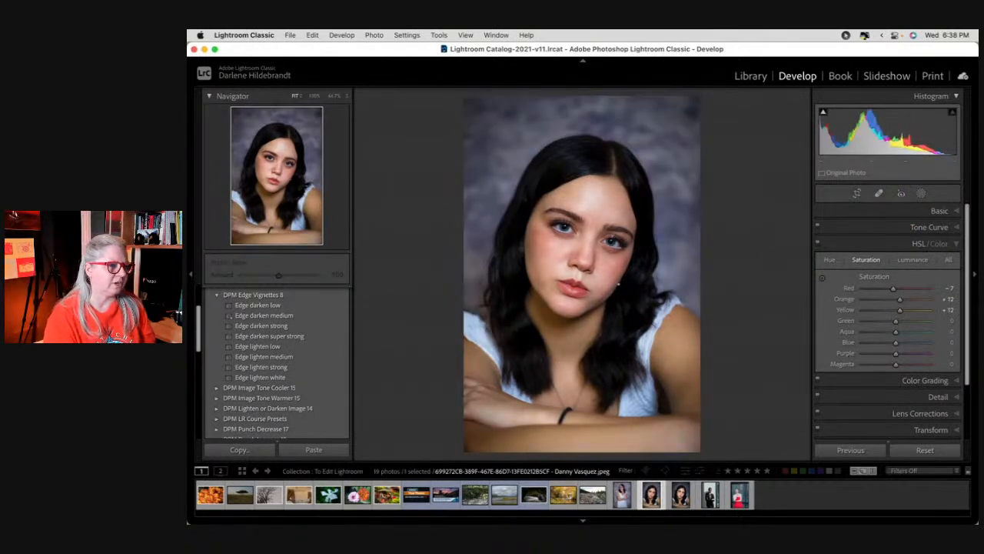
# Add a Select Subject mask to the original JPEG portrait and invert it to cover the background
pyautogui.click(921, 193)
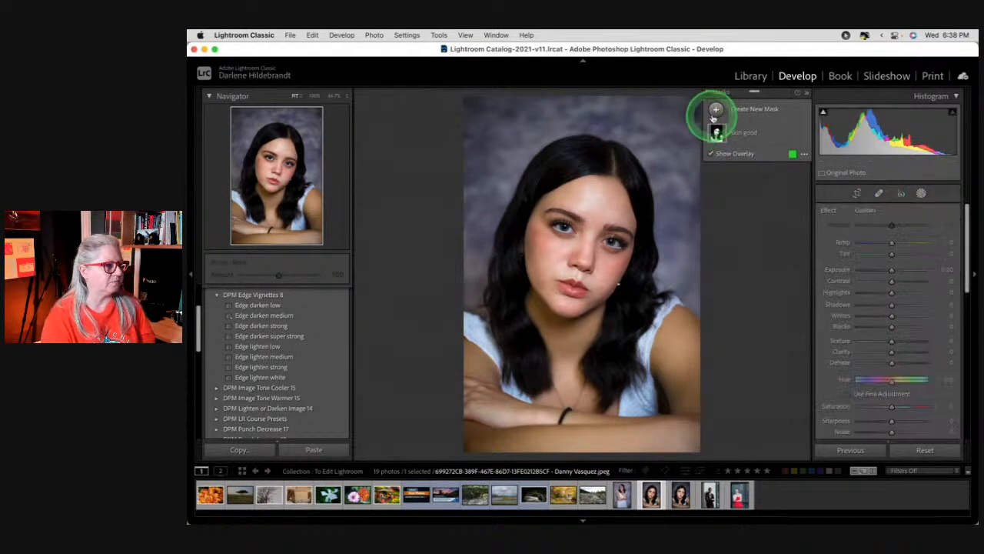
pyautogui.click(715, 110)
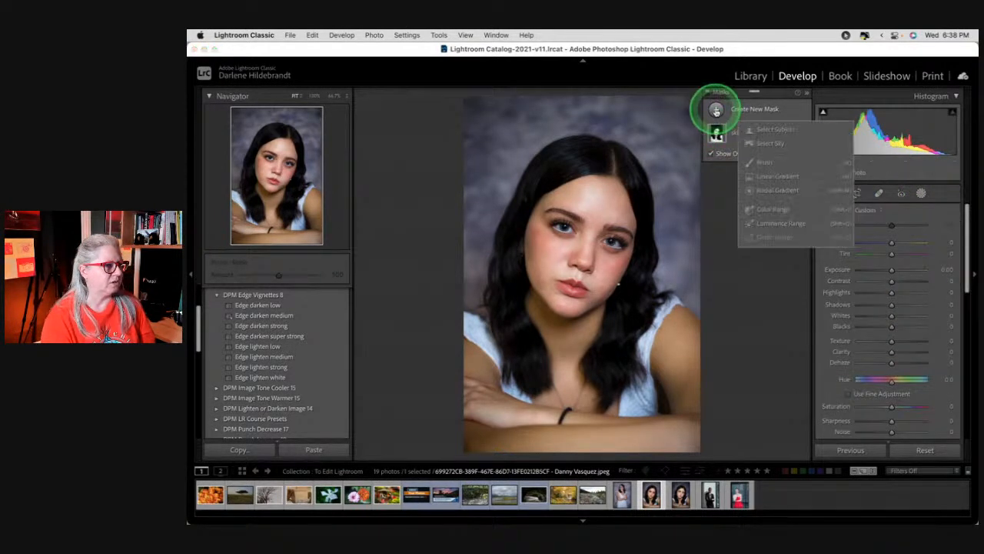
pyautogui.click(773, 131)
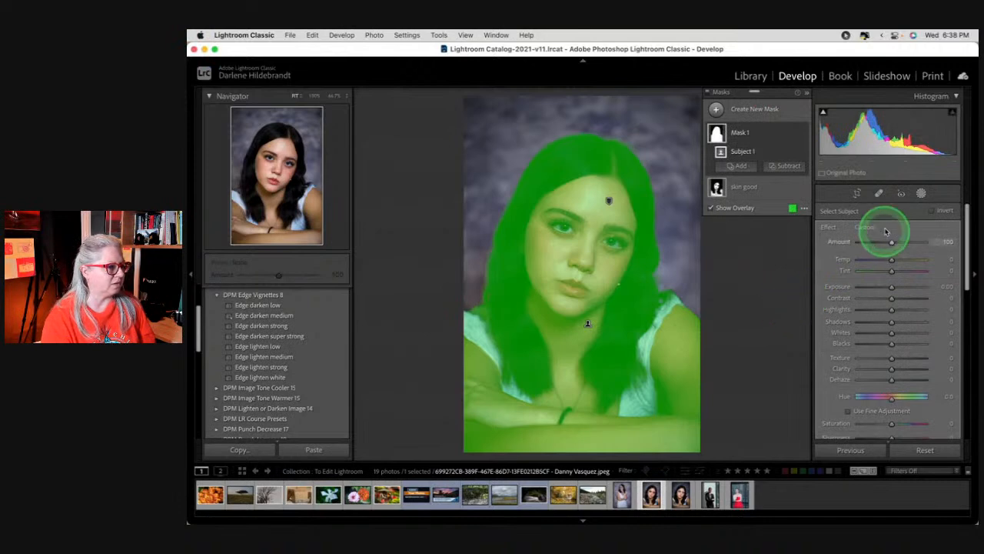
pyautogui.click(932, 210)
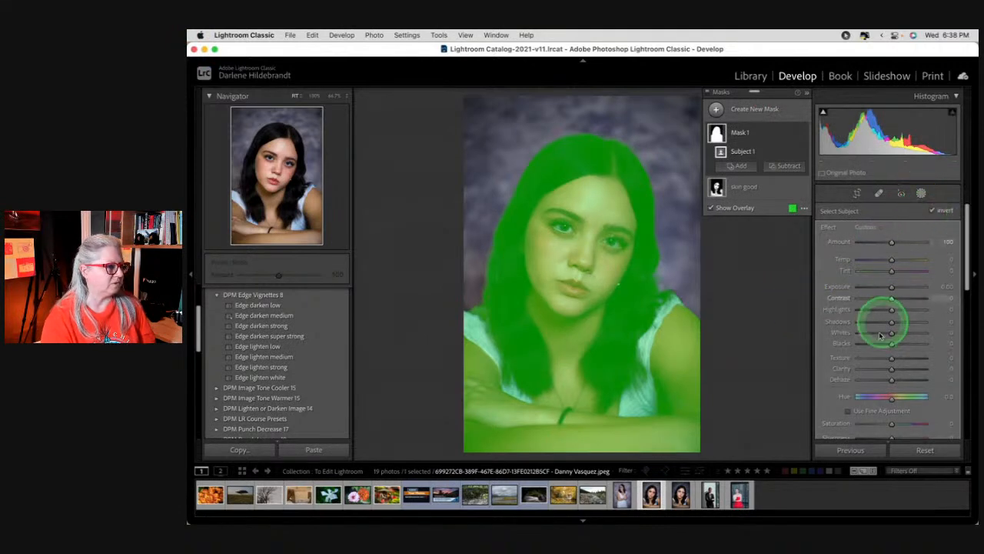
# Soften the masked background with Sharpness -67, Clarity -61 and Texture -52
pyautogui.scroll(-4, 880, 336)
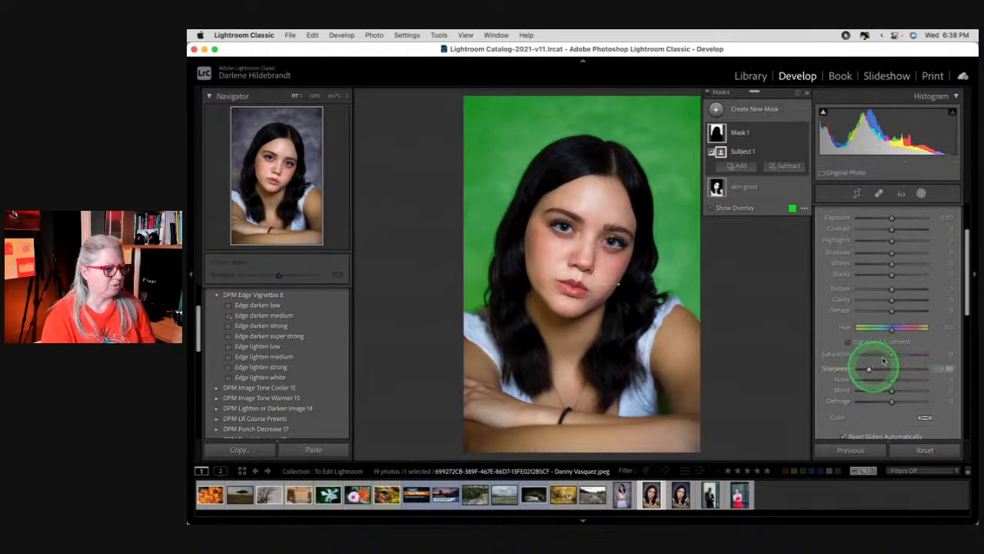
pyautogui.click(871, 300)
pyautogui.click(875, 290)
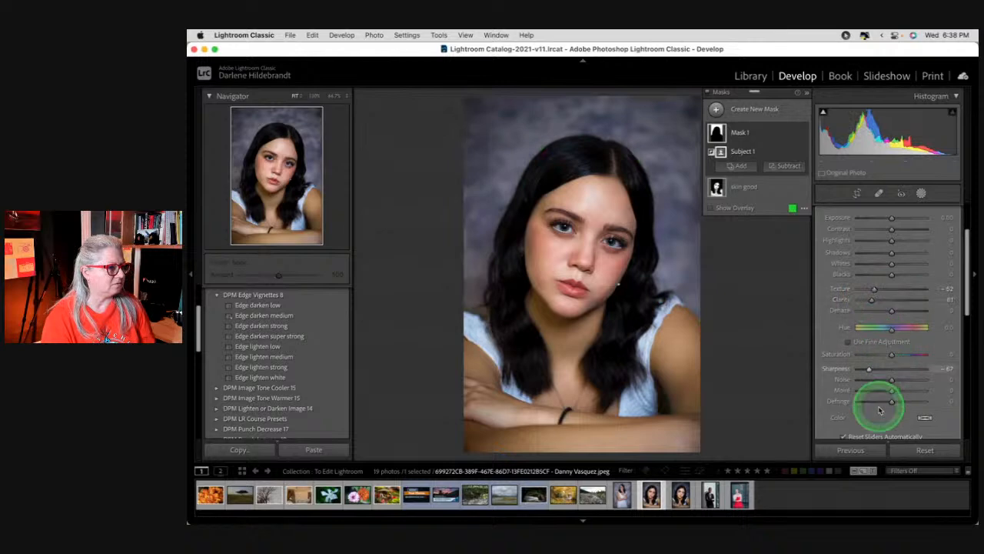
# Try violet, green and purple tints on the masked background, settle on a soft blue, and close masking
pyautogui.click(922, 420)
pyautogui.click(835, 419)
pyautogui.moveTo(833, 419); pyautogui.dragTo(839, 422)
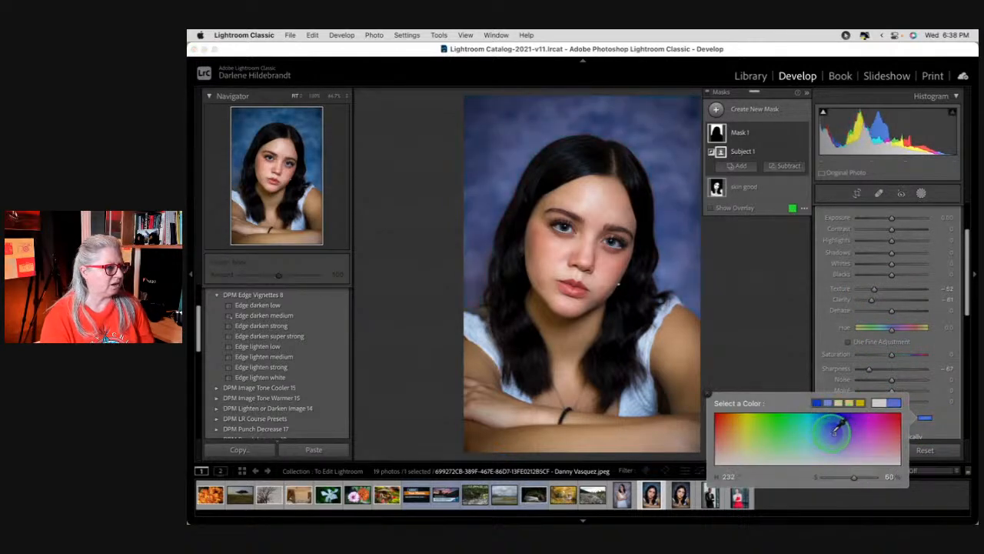
pyautogui.moveTo(845, 435); pyautogui.dragTo(841, 415)
pyautogui.moveTo(838, 477)
pyautogui.mouseDown()
pyautogui.moveTo(825, 469)
pyautogui.moveTo(848, 475)
pyautogui.mouseUp()
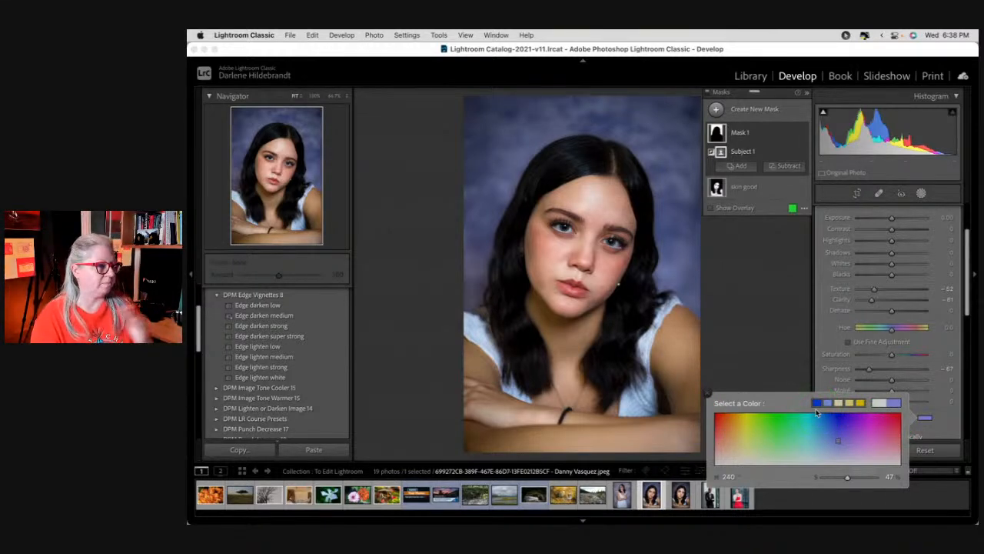
pyautogui.click(773, 425)
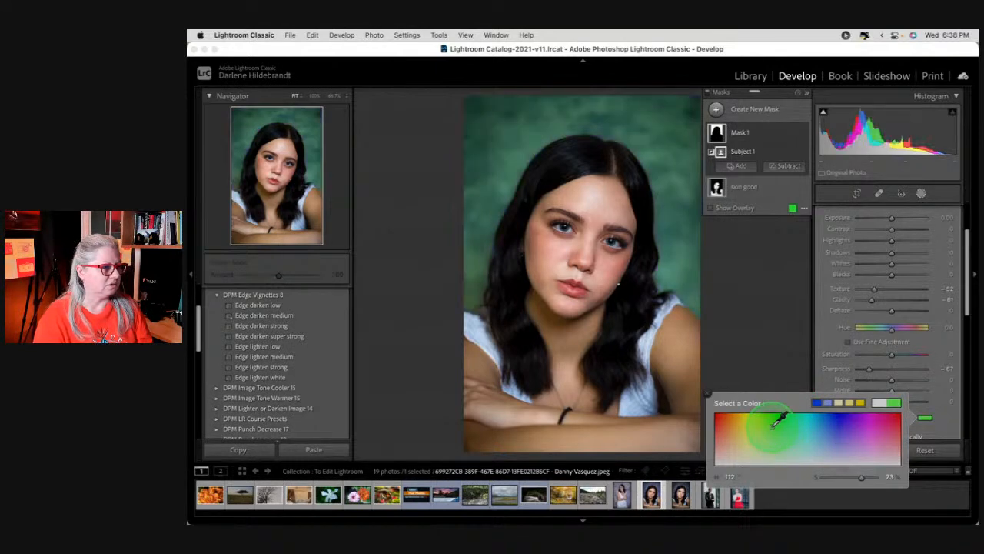
pyautogui.click(862, 423)
pyautogui.click(830, 421)
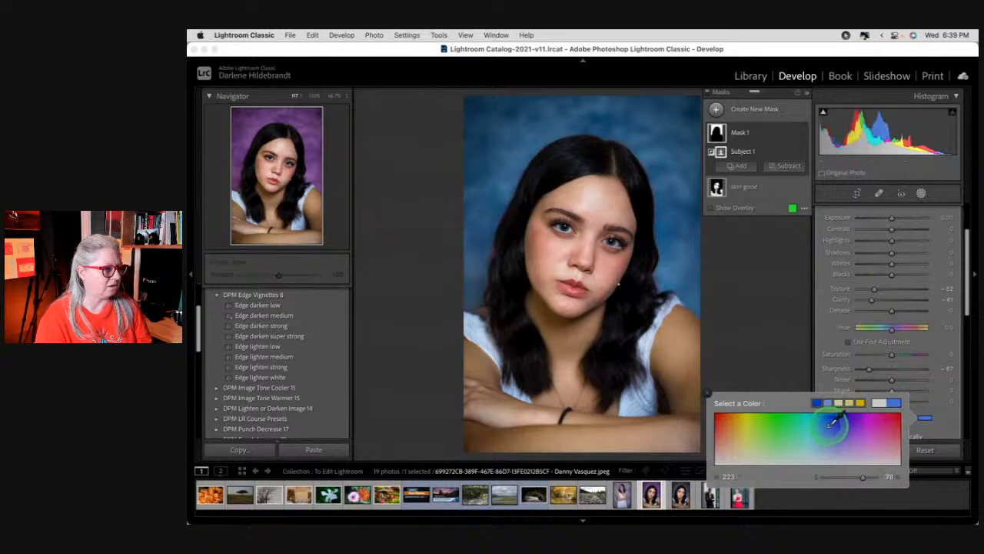
pyautogui.moveTo(828, 420); pyautogui.dragTo(838, 432)
pyautogui.click(833, 325)
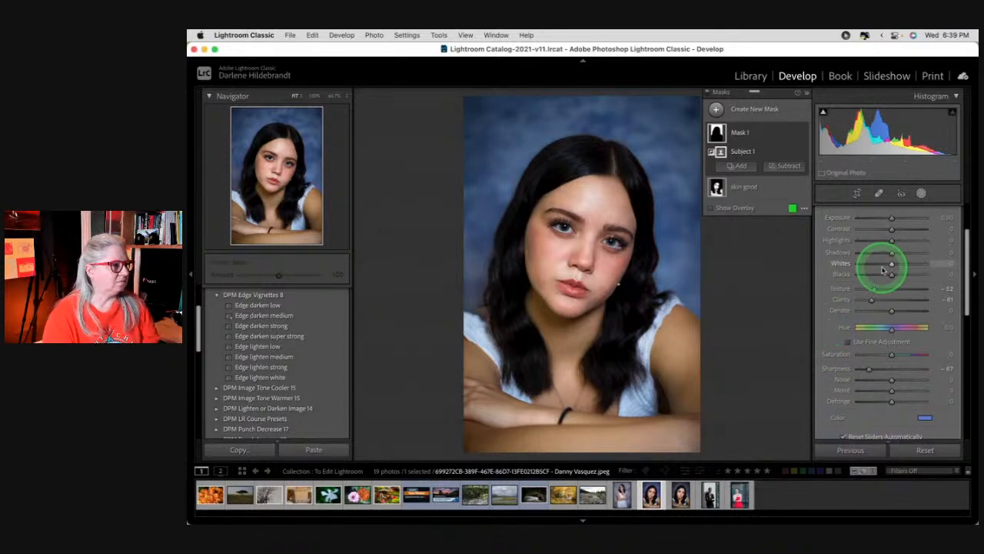
pyautogui.click(921, 195)
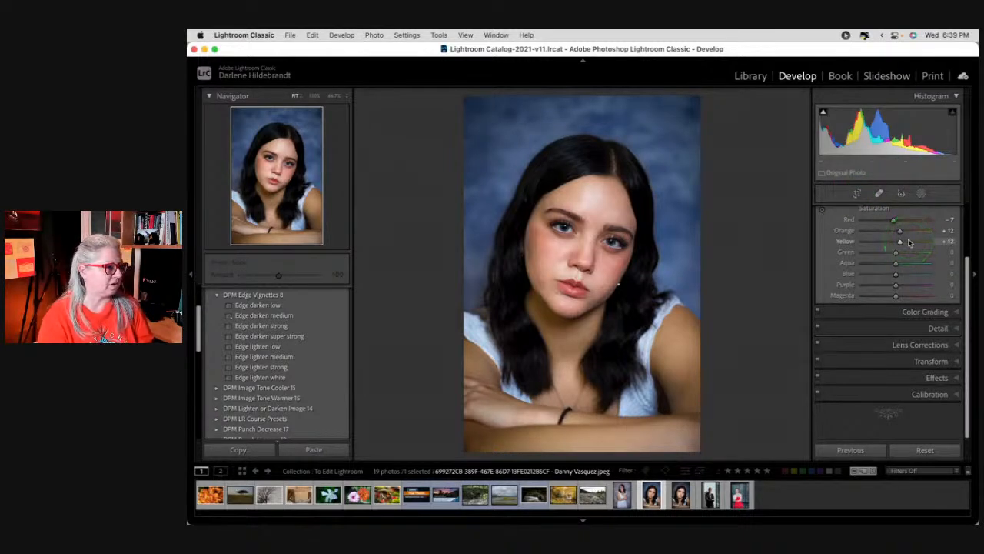
# Compare the blue-background portrait side by side with the retouched TIFF version, and return to the thumbnail grid
pyautogui.scroll(3, 892, 261)
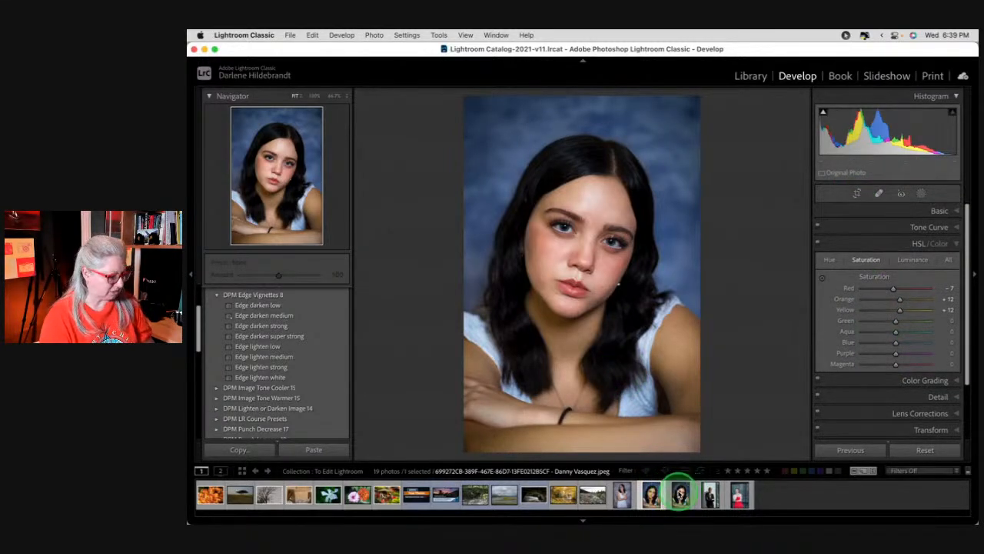
pyautogui.keyDown('super'); pyautogui.click(680, 493); pyautogui.keyUp('super')
pyautogui.press('c')
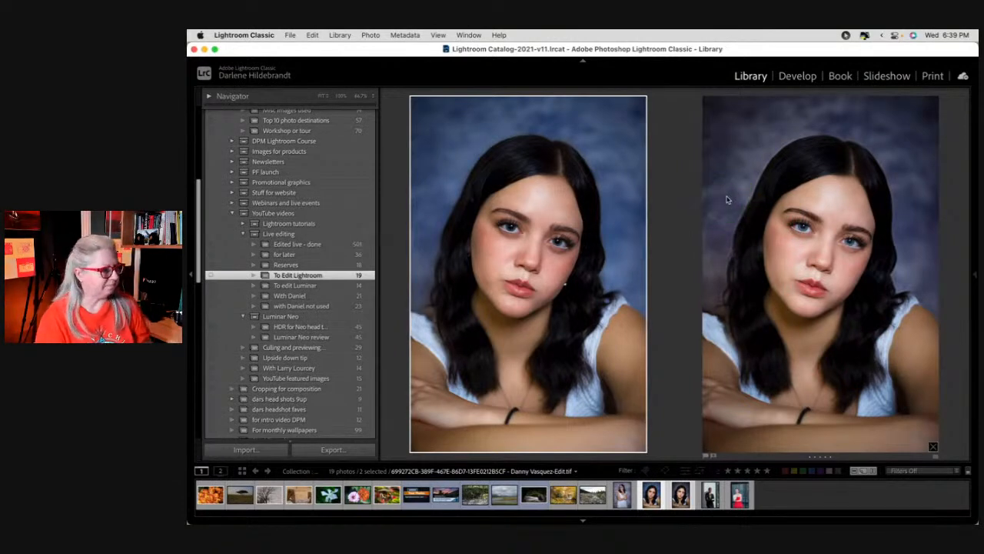
pyautogui.press('g')
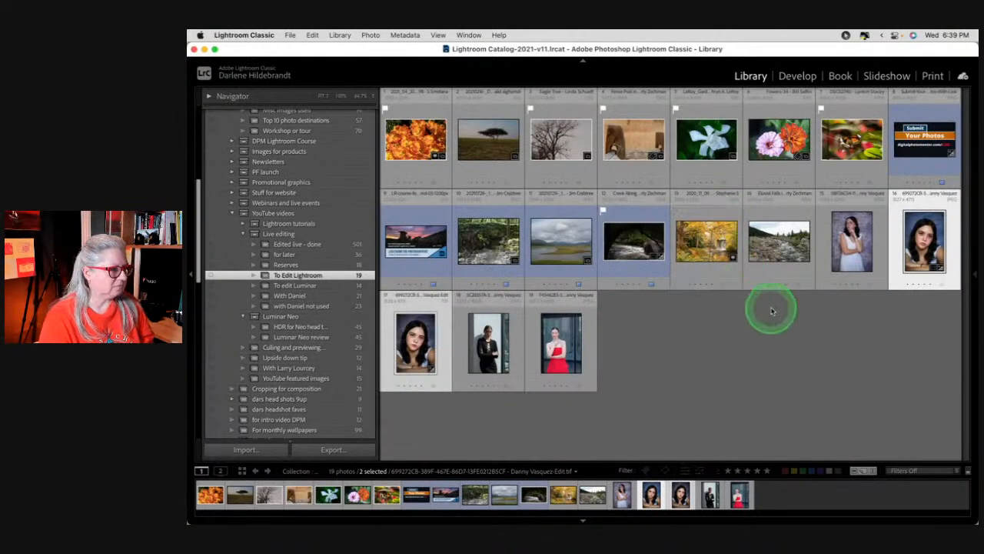
# Open the red-dress portrait in the Develop module and show its Basic adjustments
pyautogui.click(861, 360)
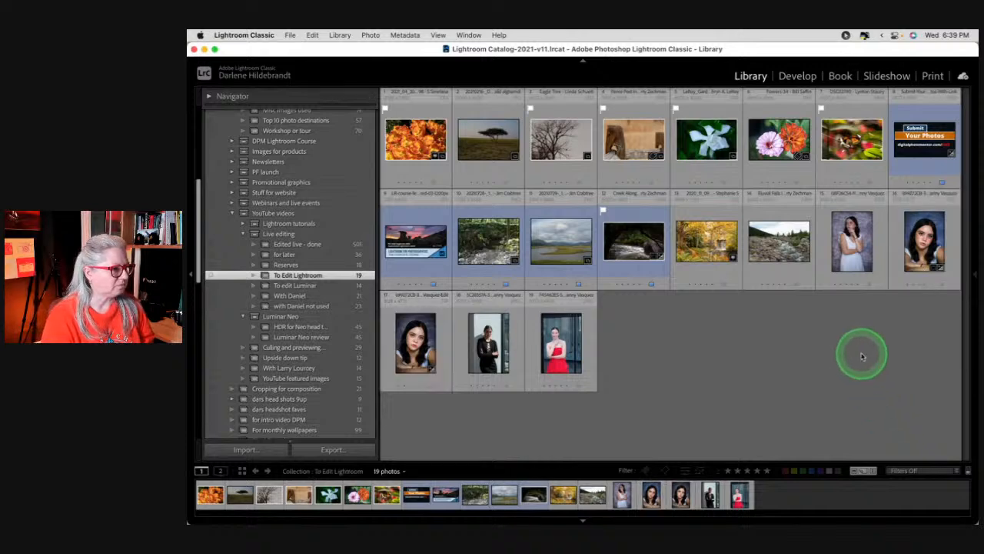
pyautogui.click(558, 350)
pyautogui.doubleClick(558, 349)
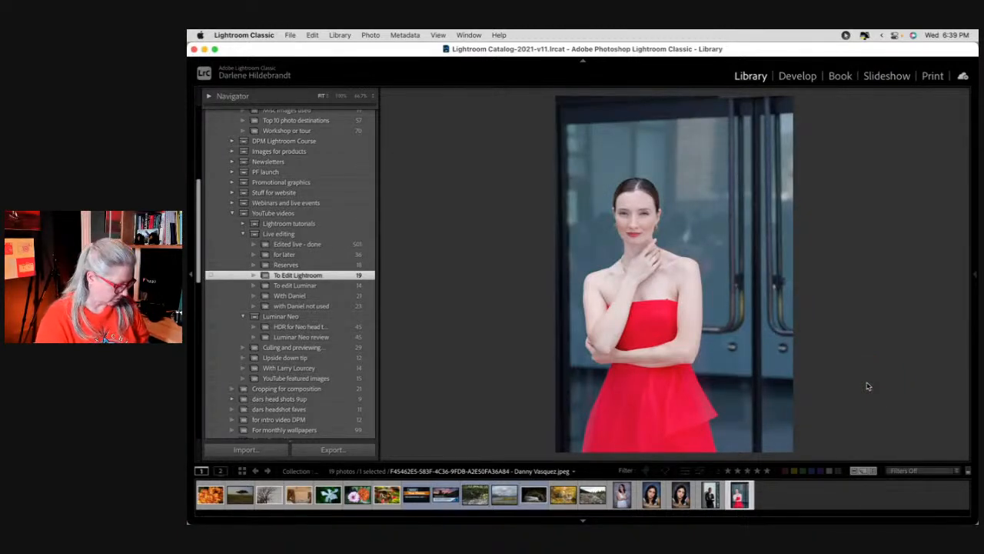
pyautogui.press('d')
pyautogui.click(862, 322)
pyautogui.click(936, 213)
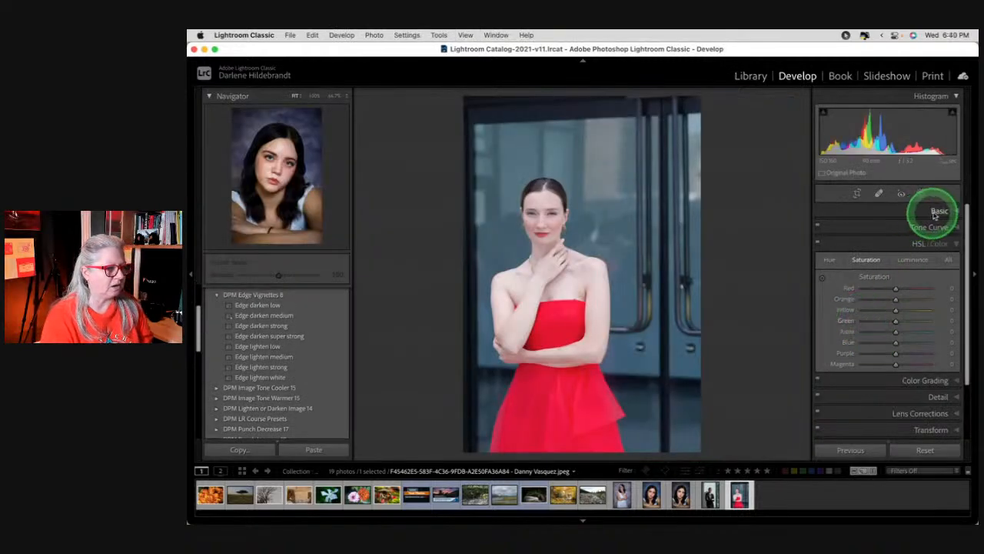
pyautogui.click(949, 239)
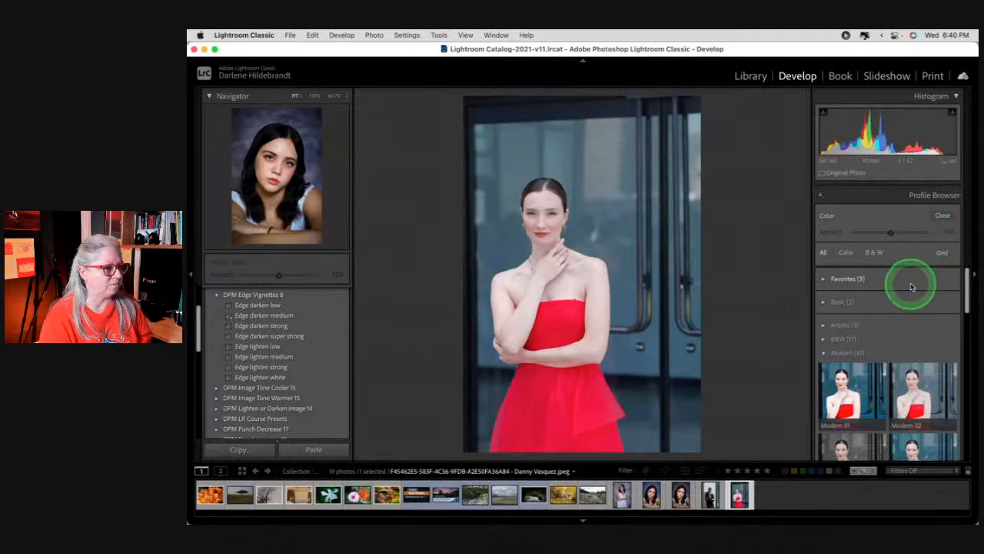
pyautogui.click(943, 215)
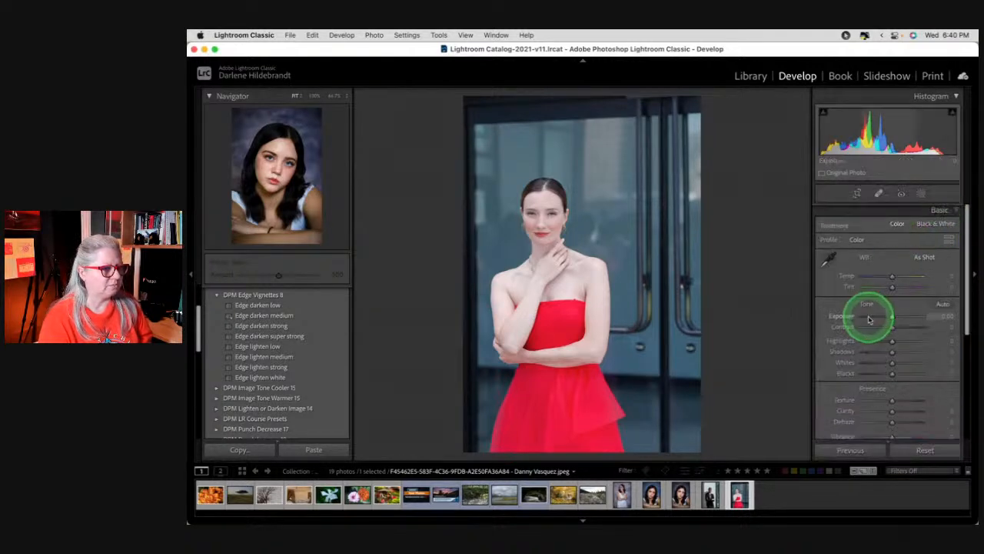
# Auto-set Whites and Blacks, lower Exposure to -0.75, and set Temp to +3 and Tint to +5
pyautogui.keyDown('shift'); pyautogui.doubleClick(847, 363); pyautogui.keyUp('shift')
pyautogui.keyDown('shift'); pyautogui.doubleClick(844, 374); pyautogui.keyUp('shift')
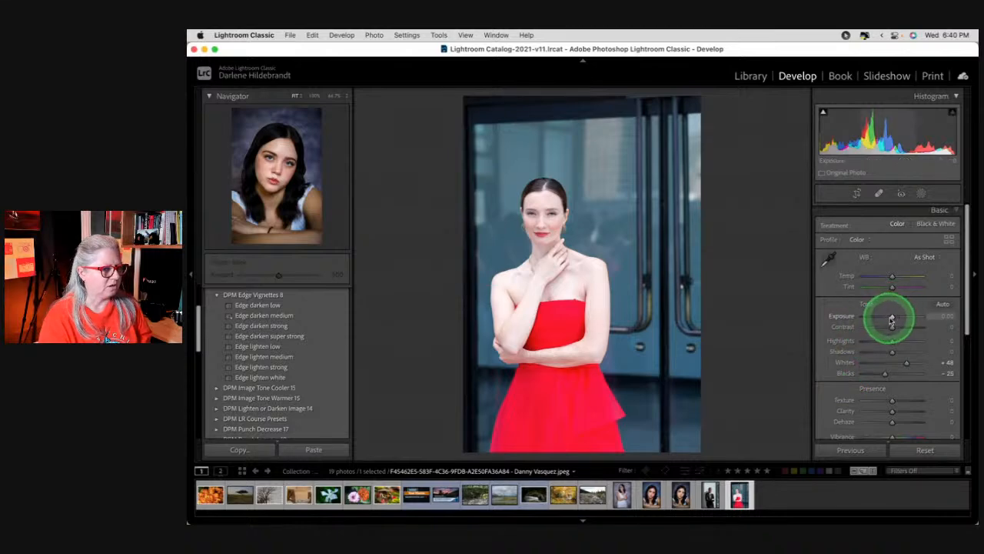
pyautogui.moveTo(891, 318); pyautogui.dragTo(888, 316)
pyautogui.moveTo(892, 279); pyautogui.dragTo(894, 287)
# Try the Auto white balance on the red-dress portrait and undo it
pyautogui.click(918, 257)
pyautogui.click(916, 248)
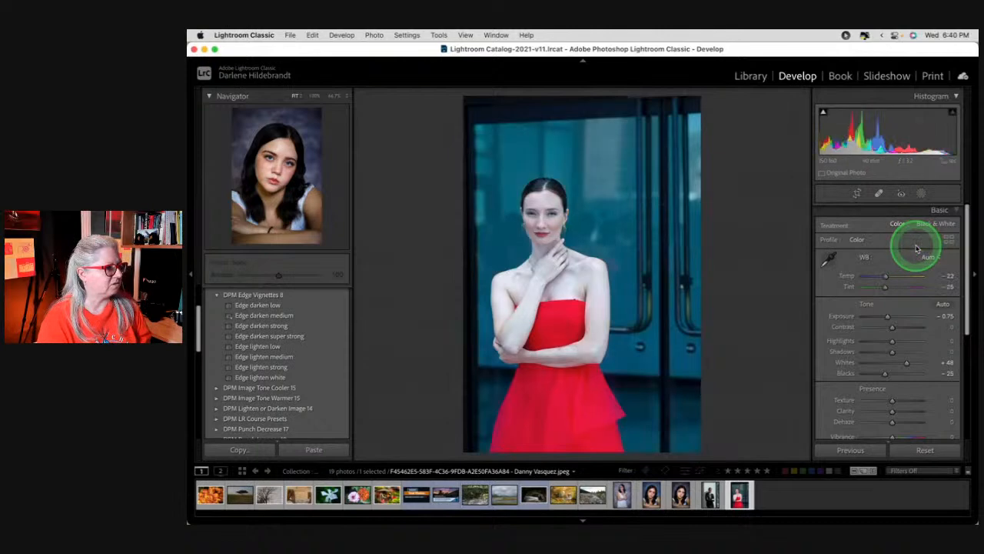
pyautogui.press('super+z')
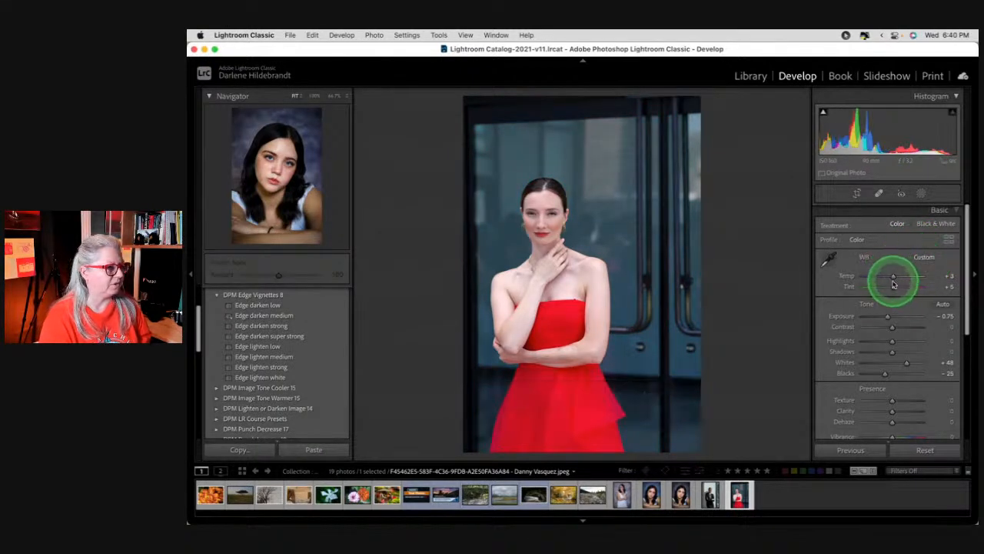
# Straighten the red-dress portrait to an angle of 0.70 with the Crop tool
pyautogui.press('r')
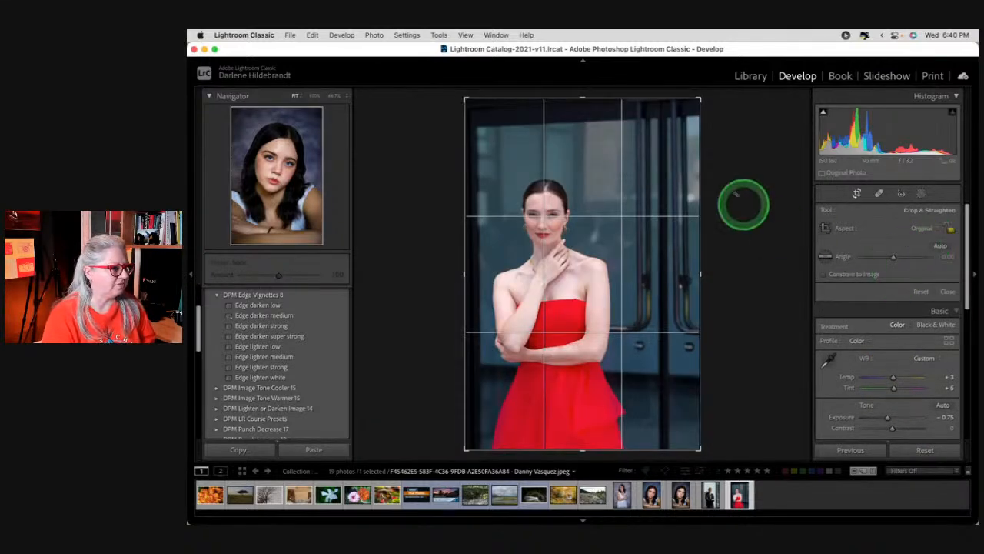
pyautogui.click(940, 245)
pyautogui.moveTo(757, 142); pyautogui.dragTo(754, 141)
pyautogui.press('Return')
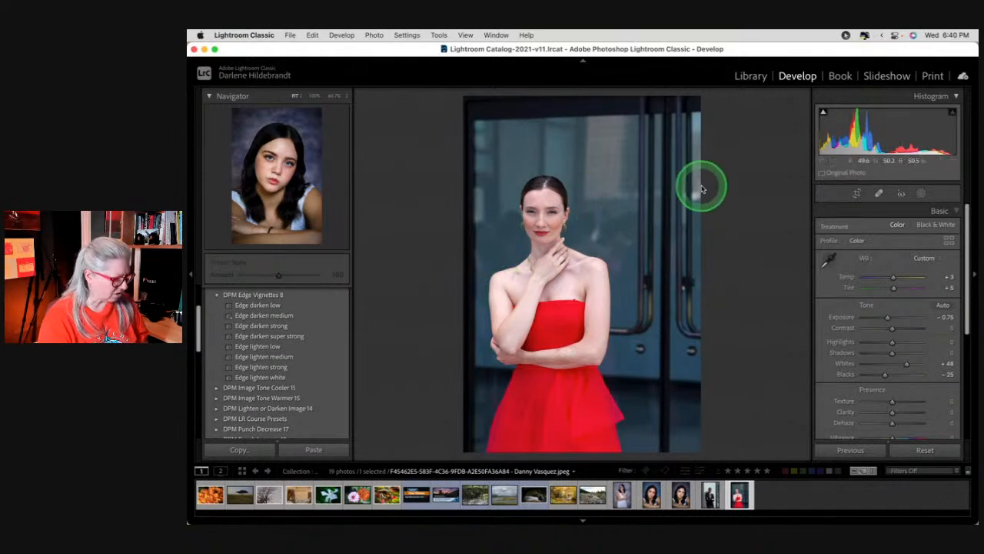
pyautogui.press('r')
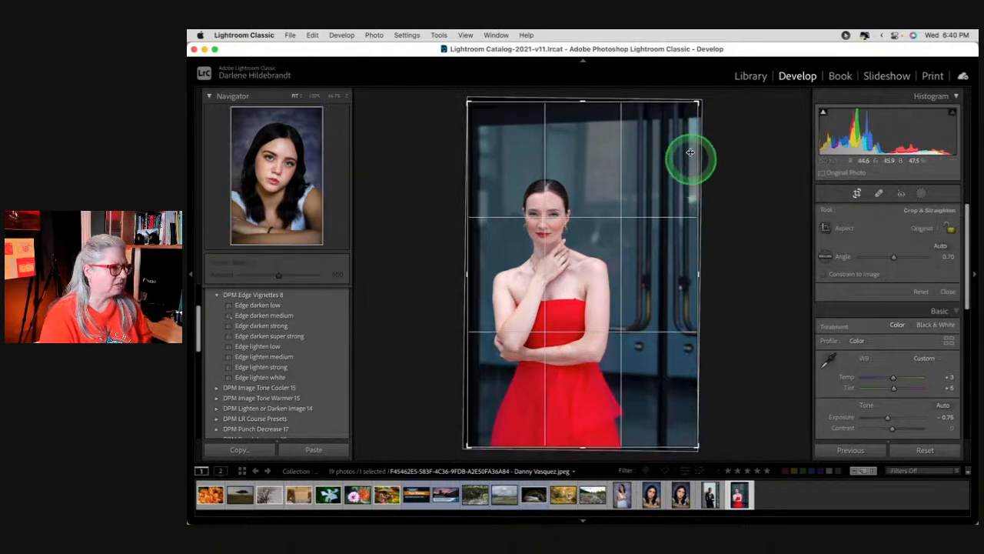
pyautogui.press('r')
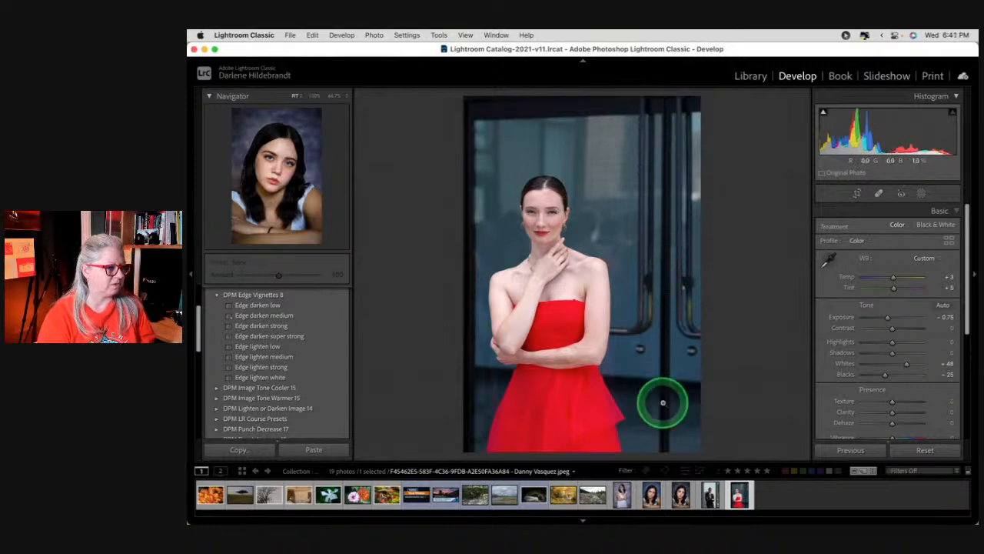
# Crop the red-dress portrait slightly tighter around the woman, keeping the original aspect ratio
pyautogui.press('r')
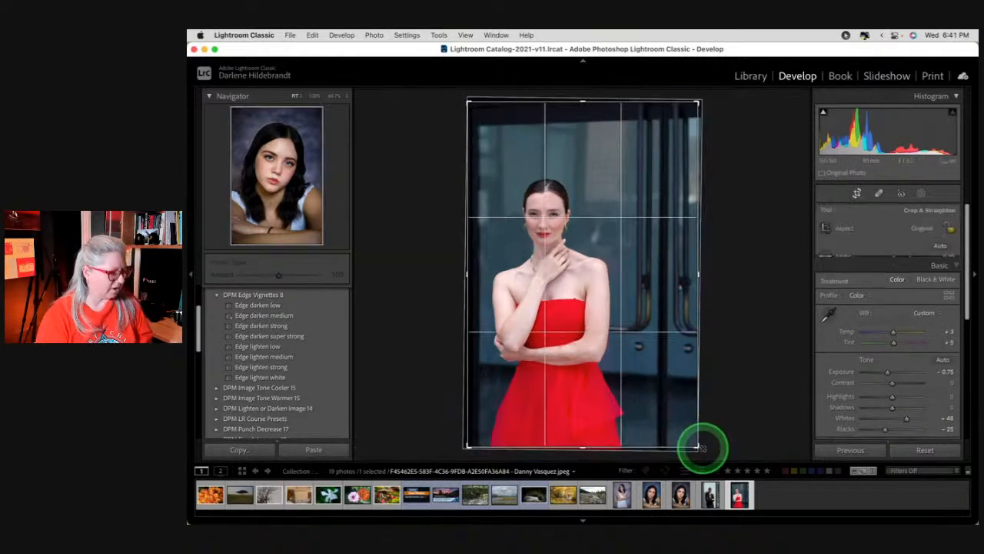
pyautogui.moveTo(694, 446); pyautogui.dragTo(690, 441)
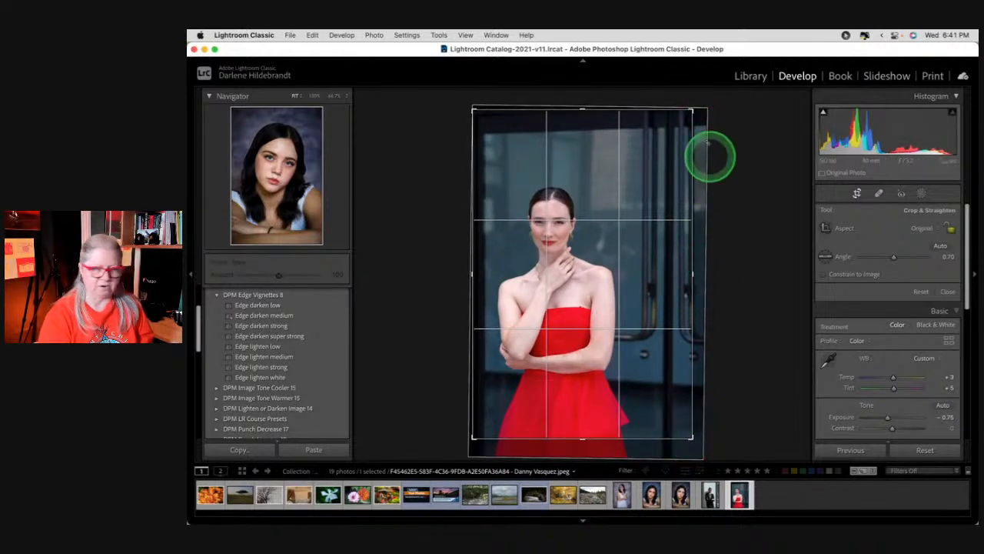
pyautogui.press('Return')
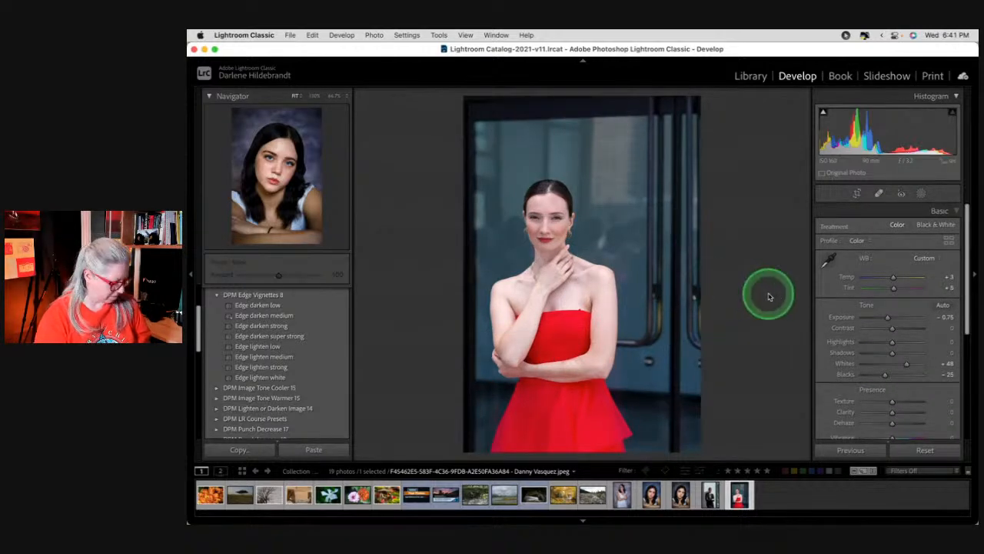
# Straighten the red-dress portrait to an angle of 1.13 and crop it slightly tighter around the woman
pyautogui.press('r')
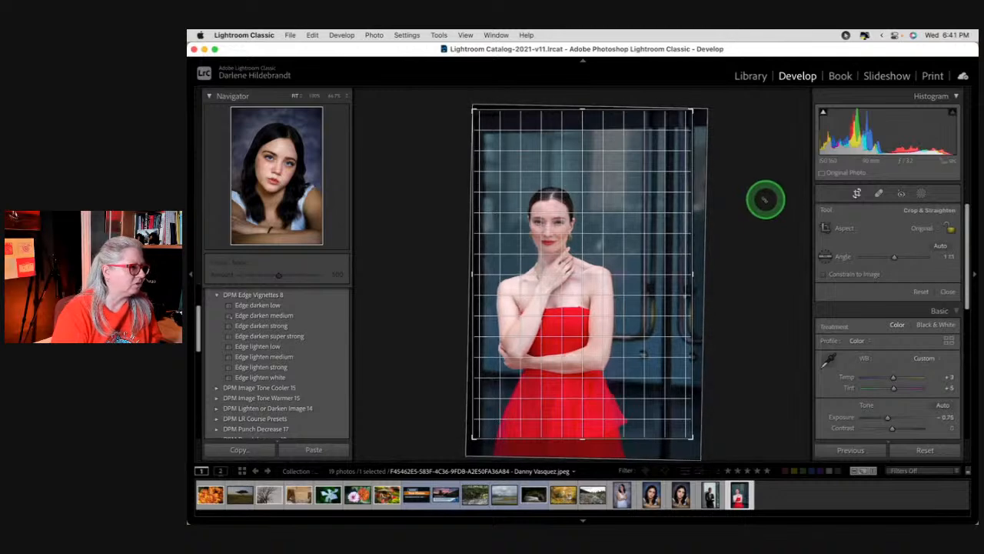
pyautogui.moveTo(692, 437); pyautogui.dragTo(685, 430)
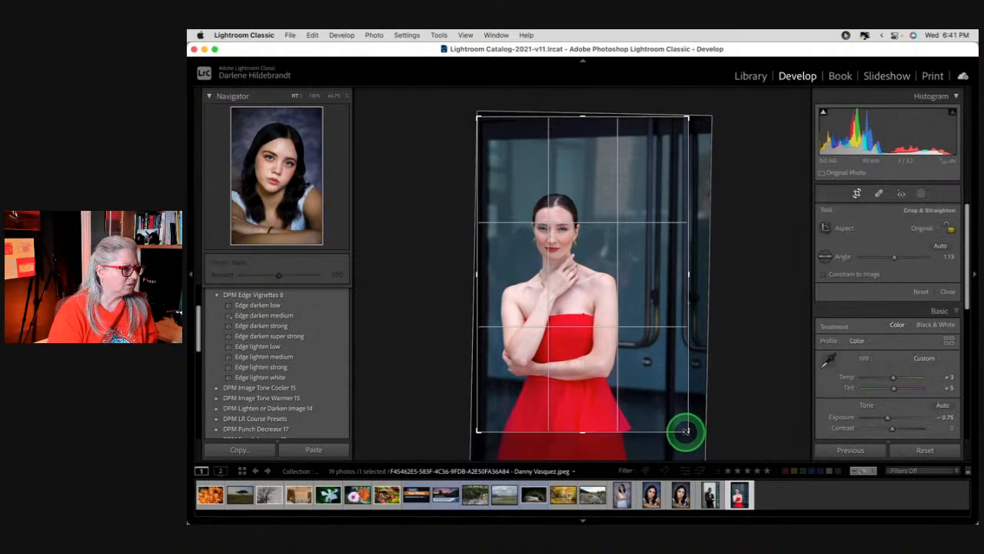
pyautogui.moveTo(631, 363); pyautogui.dragTo(628, 361)
pyautogui.press('Return')
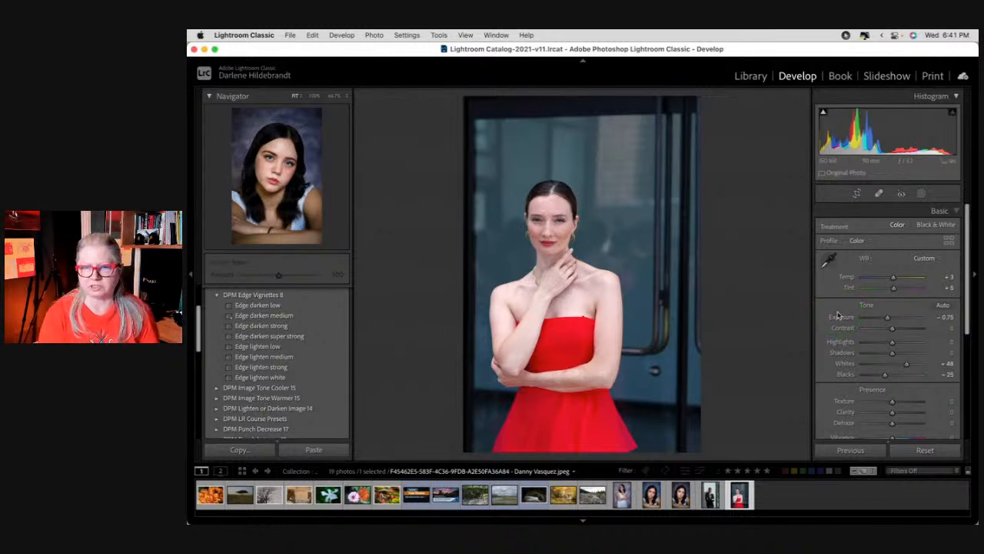
# Extend the crop's bottom edge slightly downward to include more of the red skirt, using a custom aspect ratio
pyautogui.press('r')
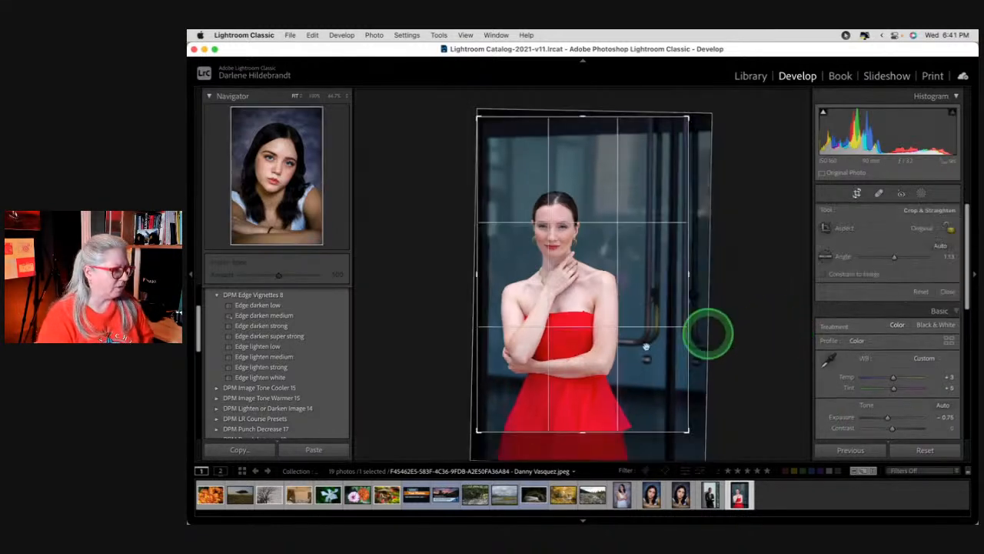
pyautogui.moveTo(574, 431); pyautogui.dragTo(574, 439)
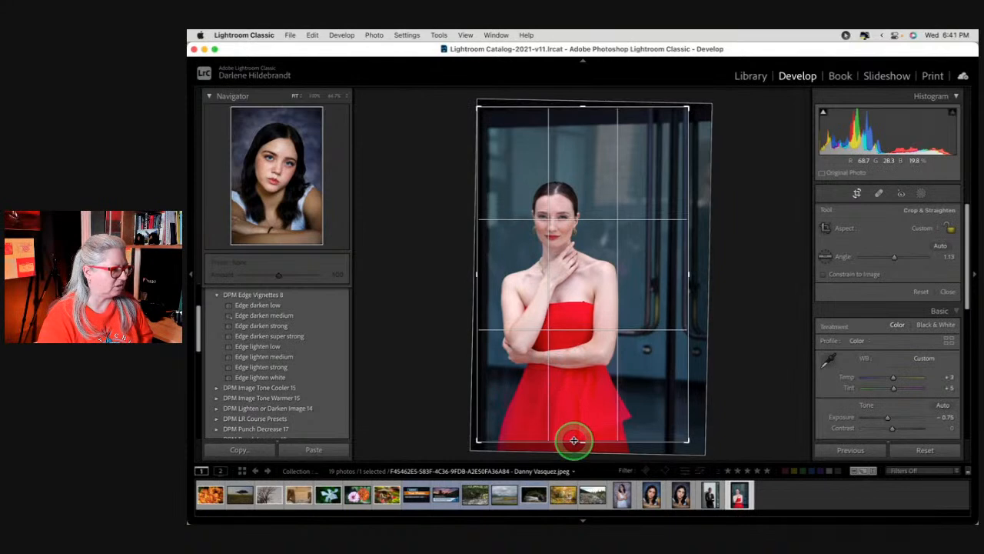
pyautogui.press('Return')
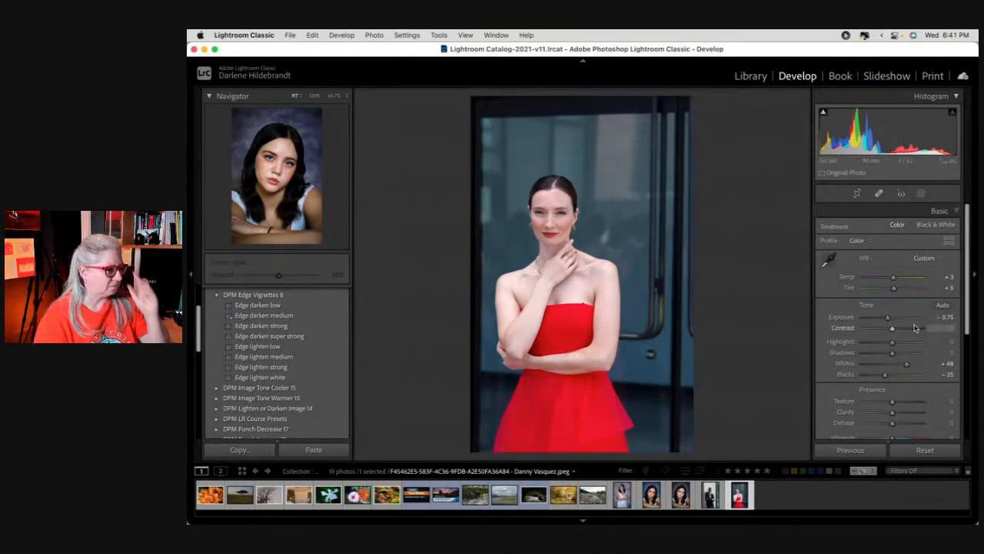
# Set Clarity to +11 and apply the Edge darken strong vignette preset to the red-dress portrait
pyautogui.moveTo(892, 413); pyautogui.dragTo(893, 413)
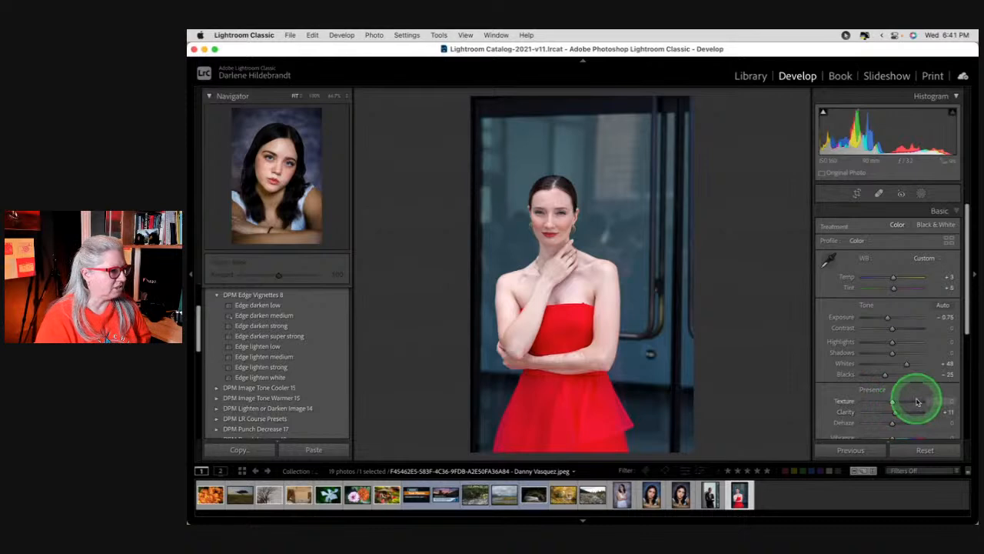
pyautogui.scroll(-2, 236, 325)
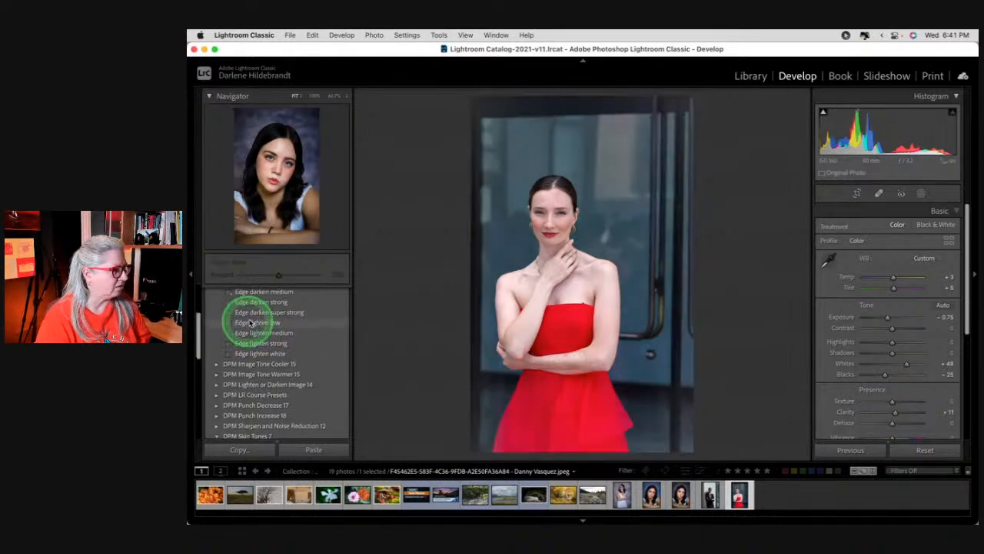
pyautogui.scroll(1, 253, 309)
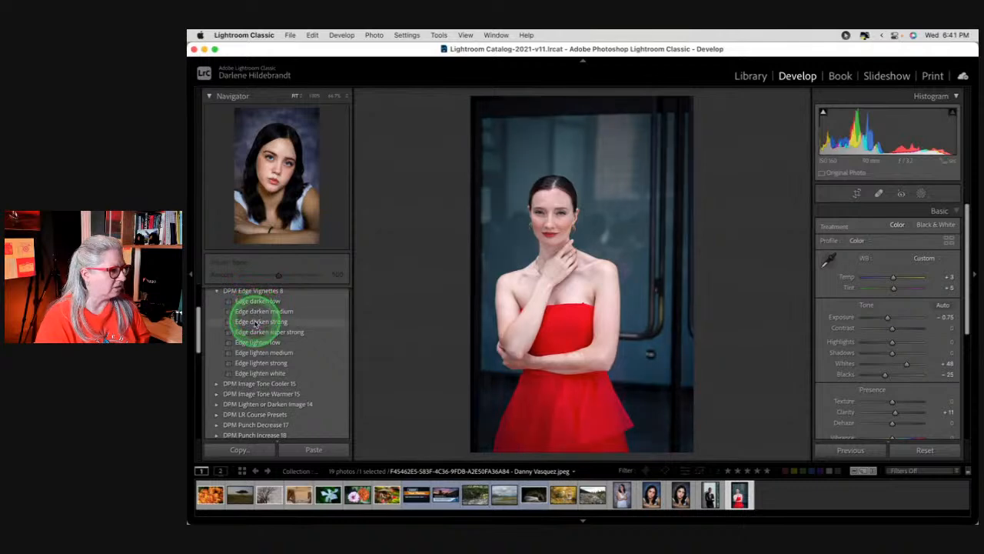
pyautogui.click(255, 321)
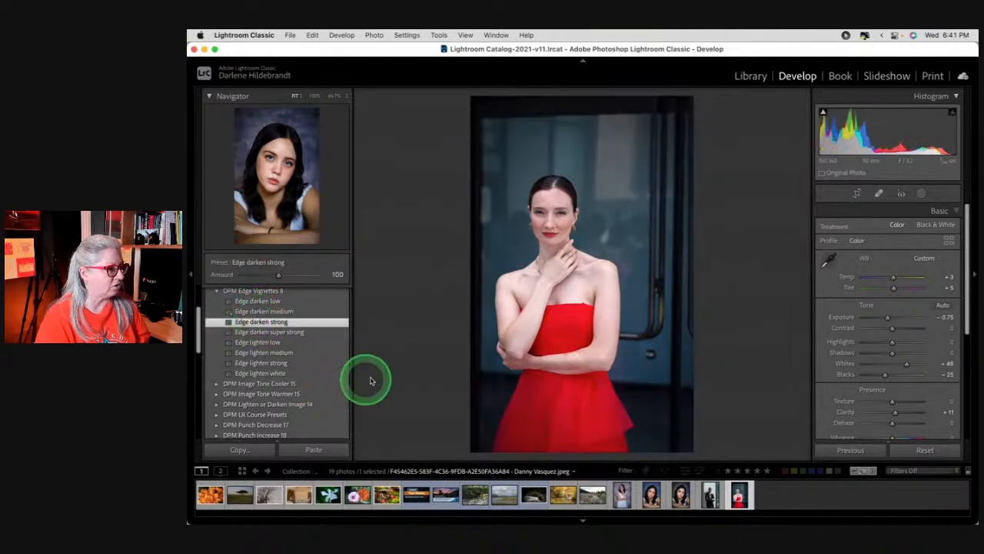
# Apply the Skin #1 Gentle suntan (darken) preset and, after a before/after comparison, set Exposure to -0.65
pyautogui.scroll(-8, 286, 360)
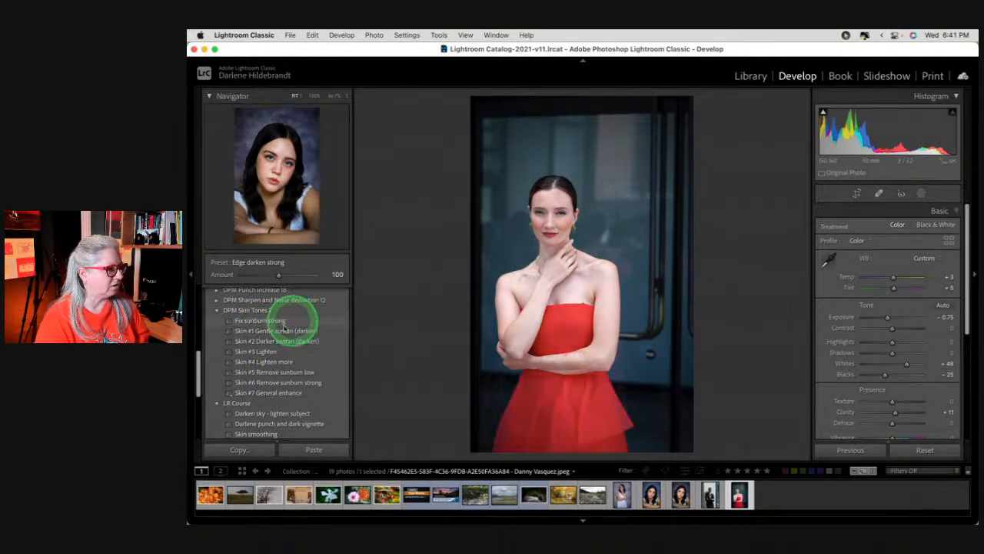
pyautogui.click(275, 330)
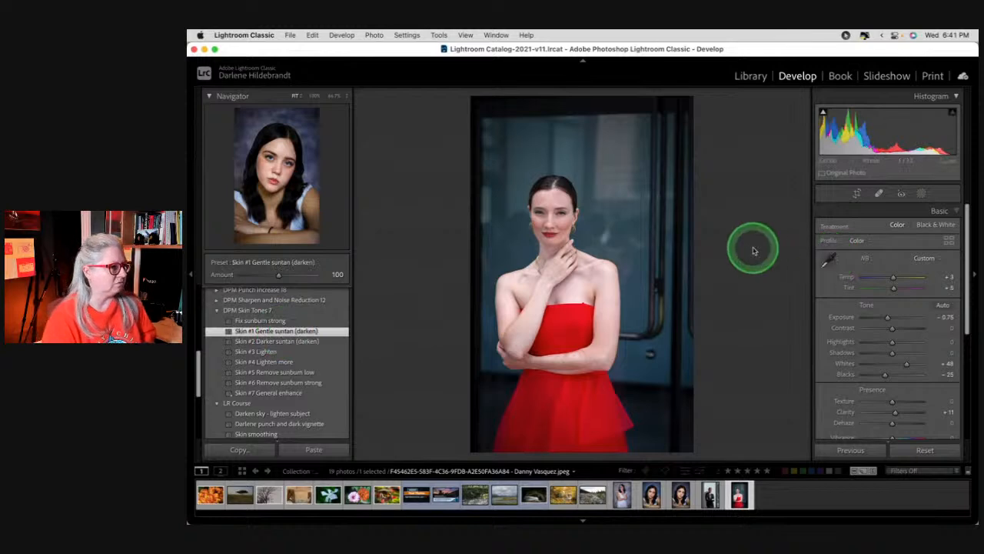
pyautogui.press('\\')
pyautogui.press('\\')
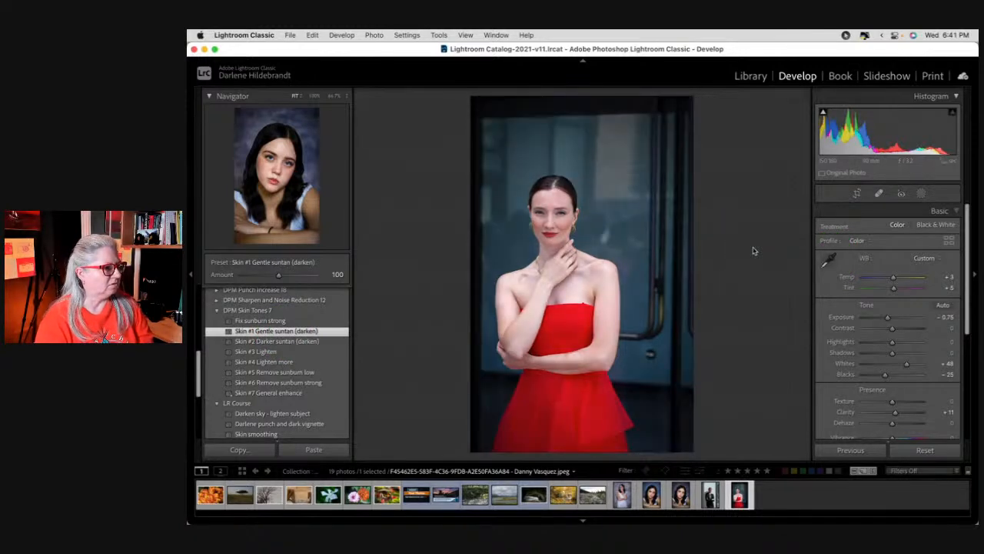
pyautogui.press('\\')
pyautogui.press('\\')
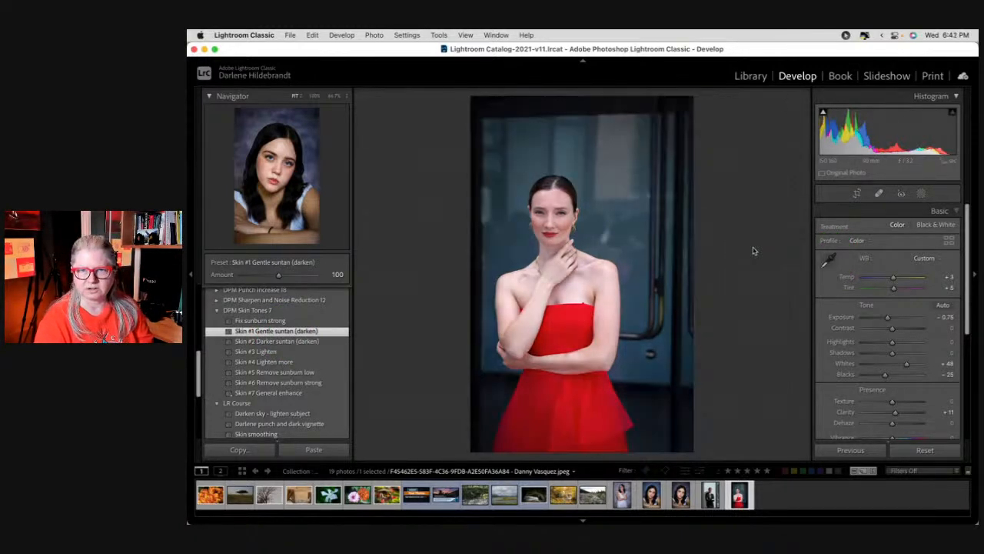
pyautogui.moveTo(887, 317); pyautogui.dragTo(889, 318)
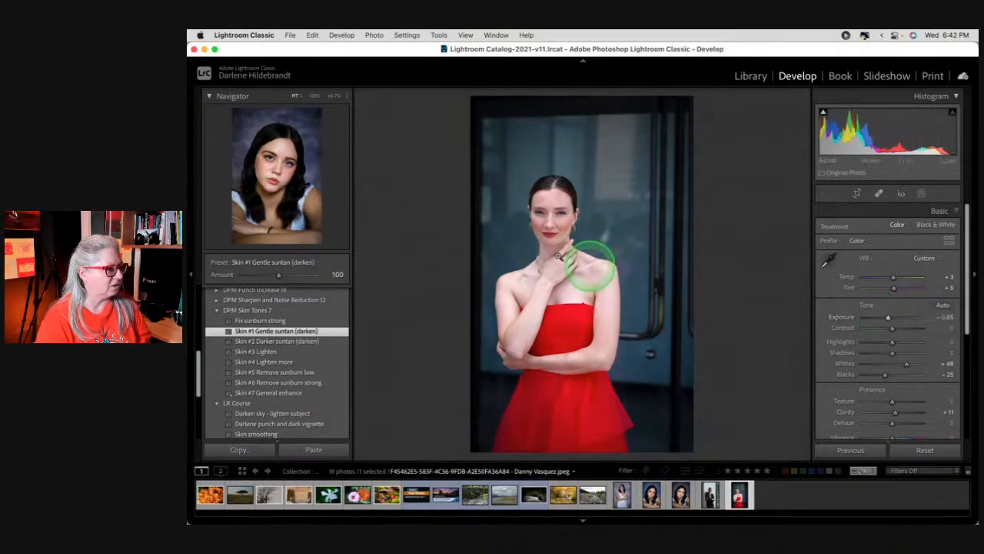
# Examine the skin on the woman's face, chest and arms at close magnification, and return to the full view
pyautogui.click(622, 307)
pyautogui.scroll(-2, 738, 323)
pyautogui.scroll(-2, 739, 323)
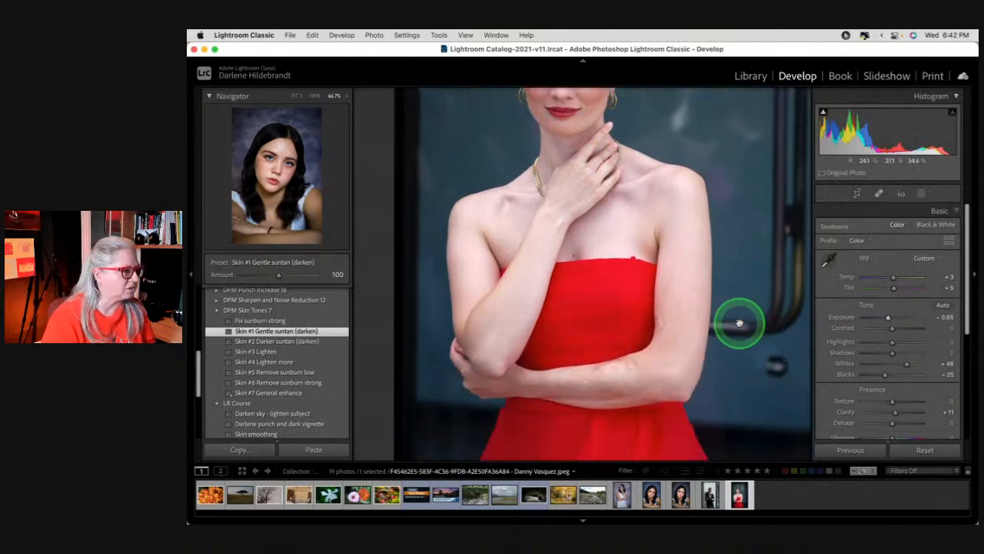
pyautogui.hscroll(-1, 739, 323)
pyautogui.scroll(1, 740, 323)
pyautogui.scroll(3, 739, 323)
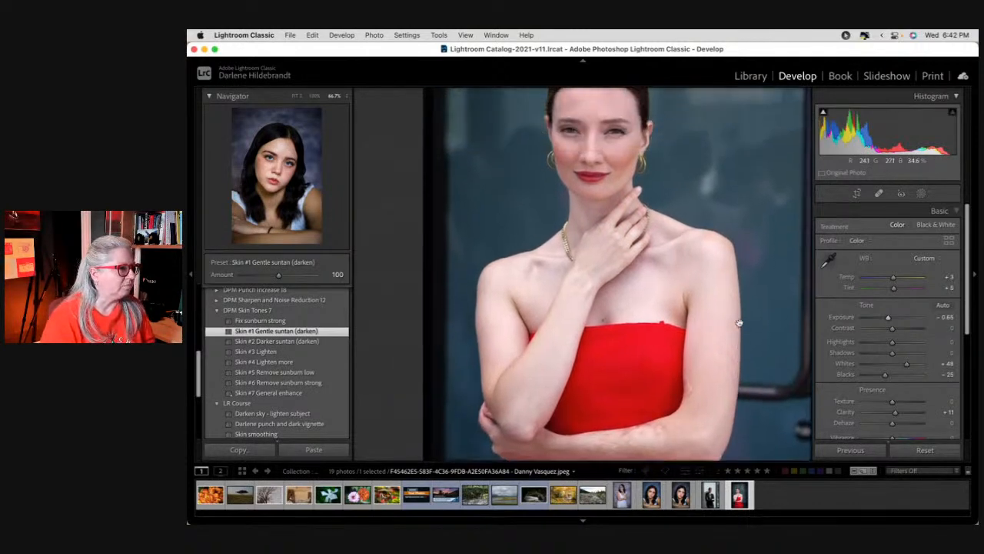
pyautogui.scroll(-2, 738, 323)
pyautogui.scroll(-1, 739, 323)
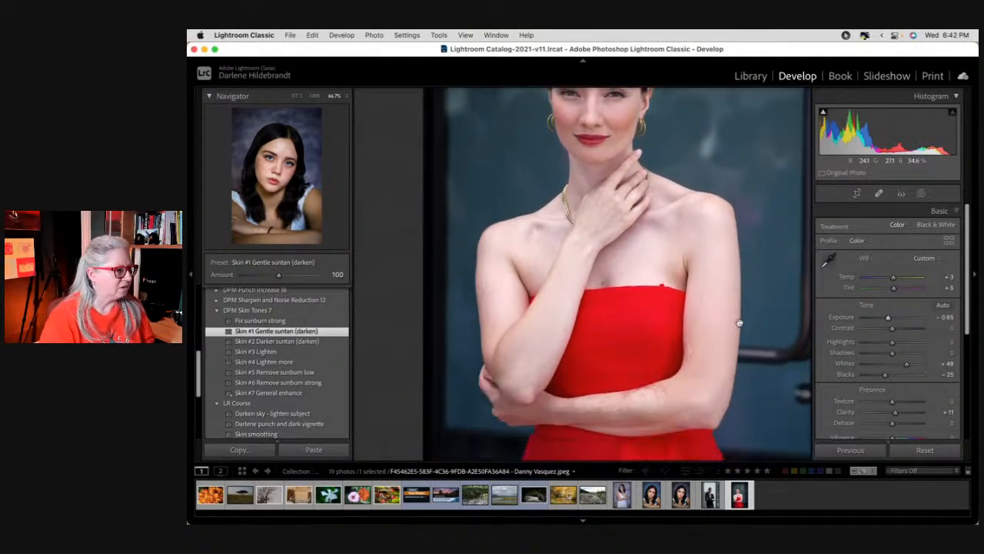
pyautogui.click(716, 259)
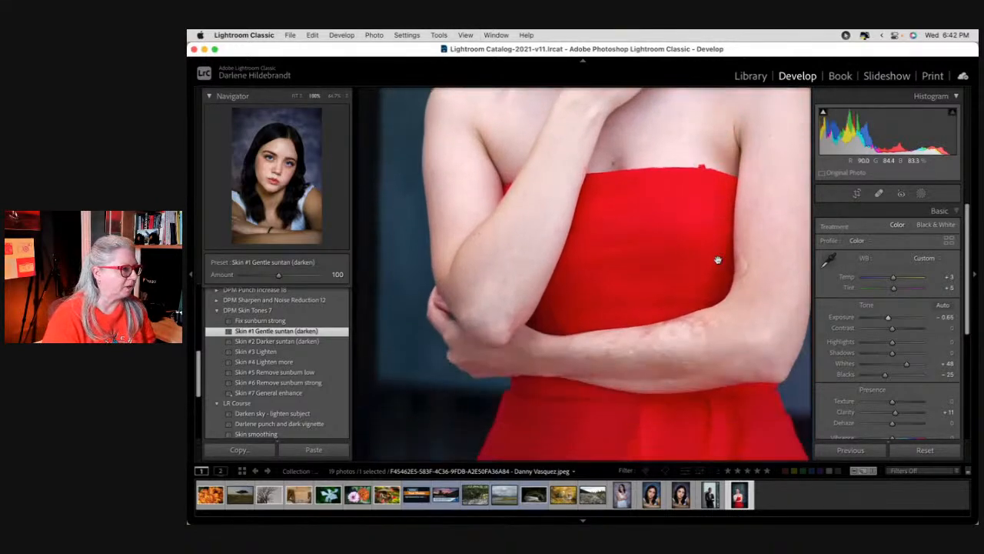
pyautogui.scroll(10, 717, 259)
pyautogui.scroll(2, 717, 260)
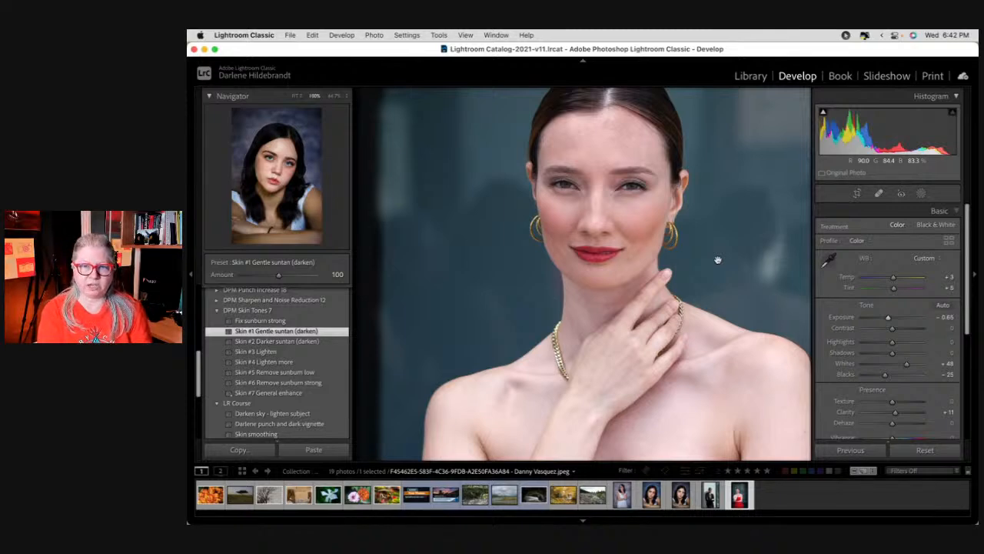
pyautogui.click(547, 254)
pyautogui.click(259, 154)
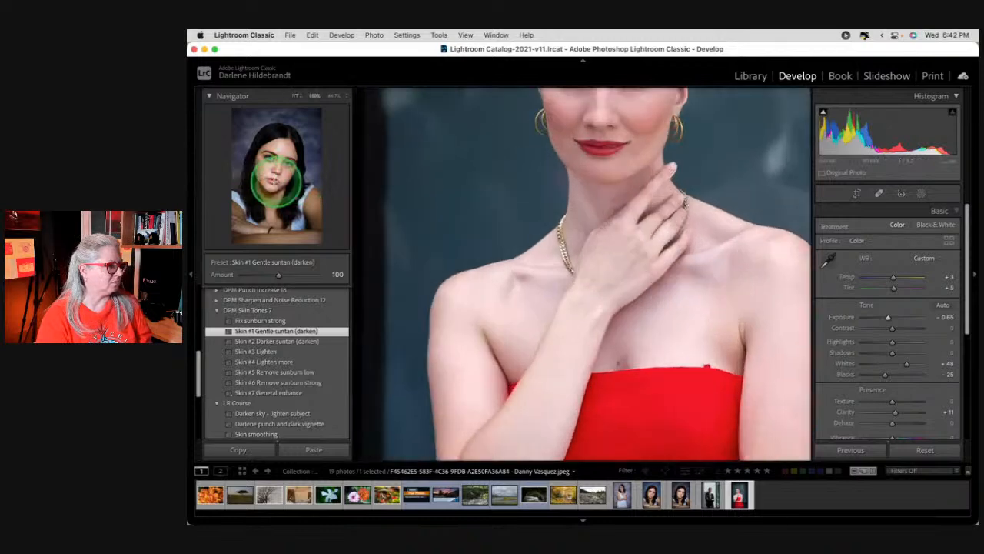
pyautogui.moveTo(259, 154); pyautogui.dragTo(241, 176)
pyautogui.click(556, 242)
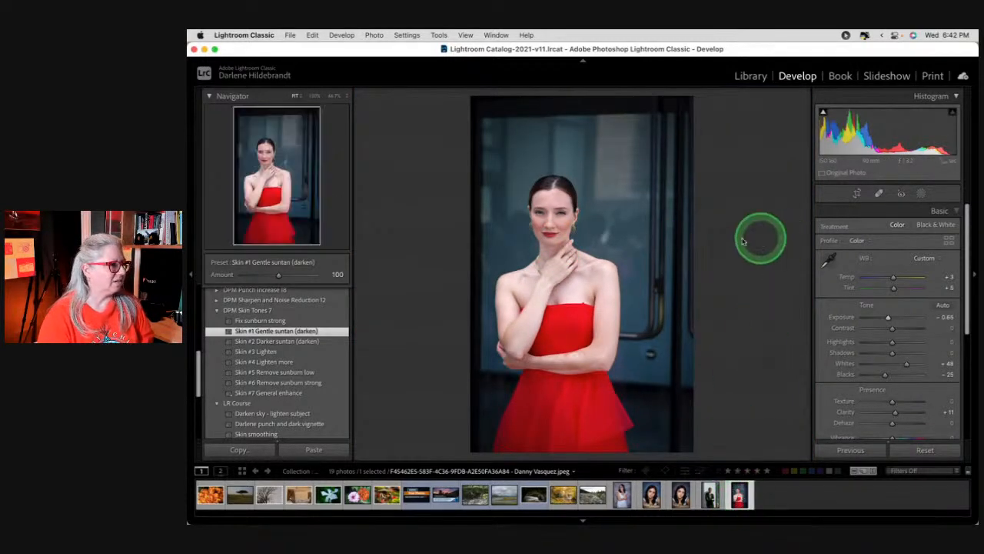
pyautogui.click(572, 277)
pyautogui.scroll(-5, 571, 276)
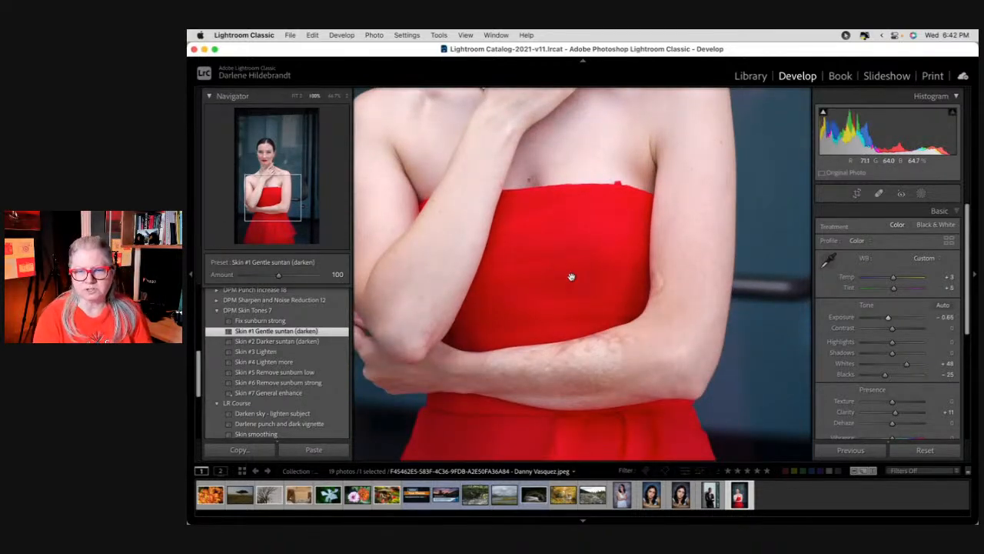
pyautogui.click(580, 275)
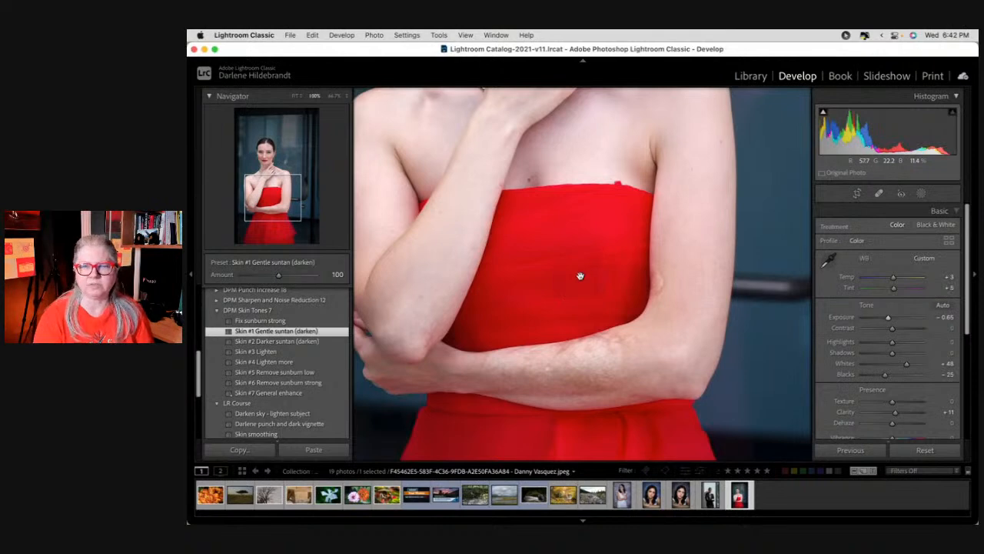
pyautogui.click(516, 286)
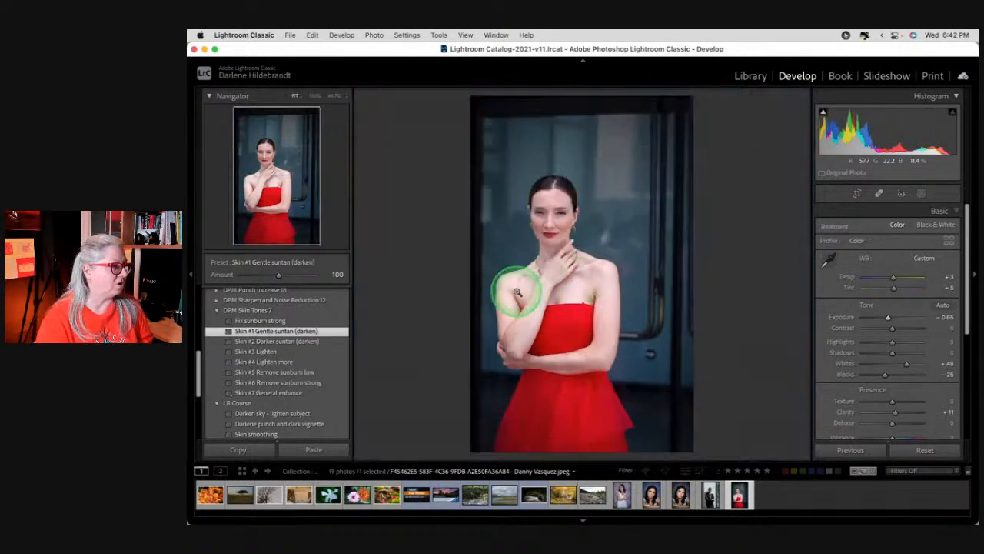
# Apply the Skin smoothing preset and show the overlay of its mask's Color Range component
pyautogui.scroll(-5, 307, 336)
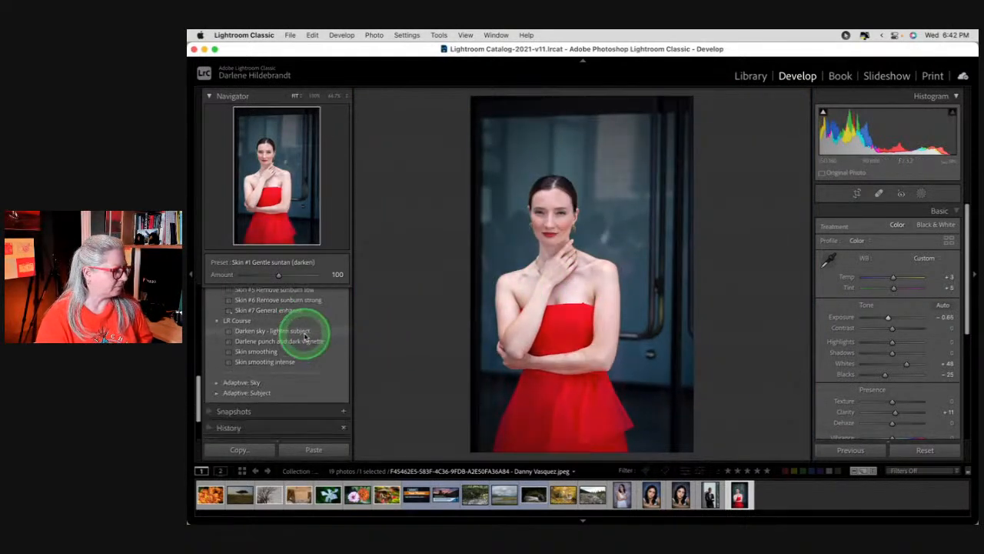
pyautogui.click(257, 359)
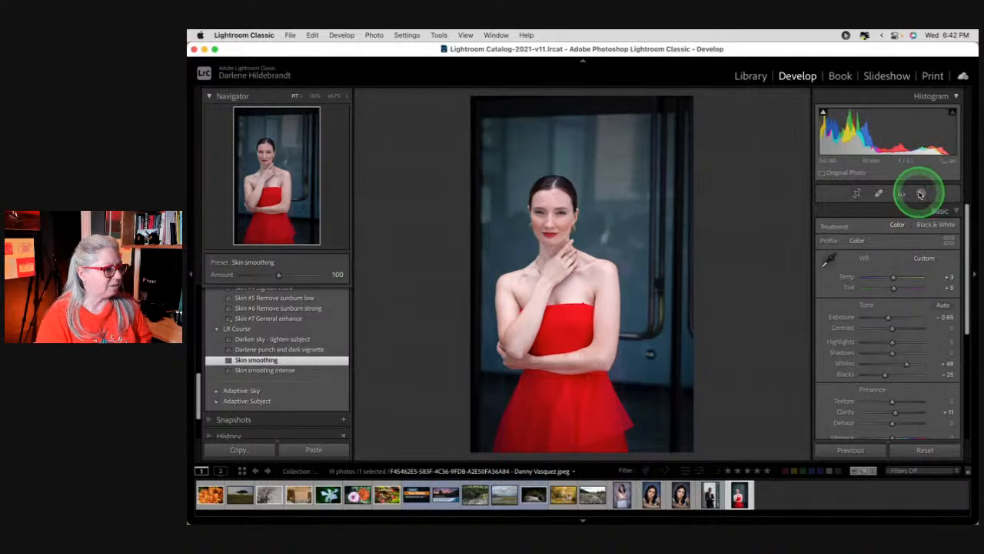
pyautogui.click(921, 194)
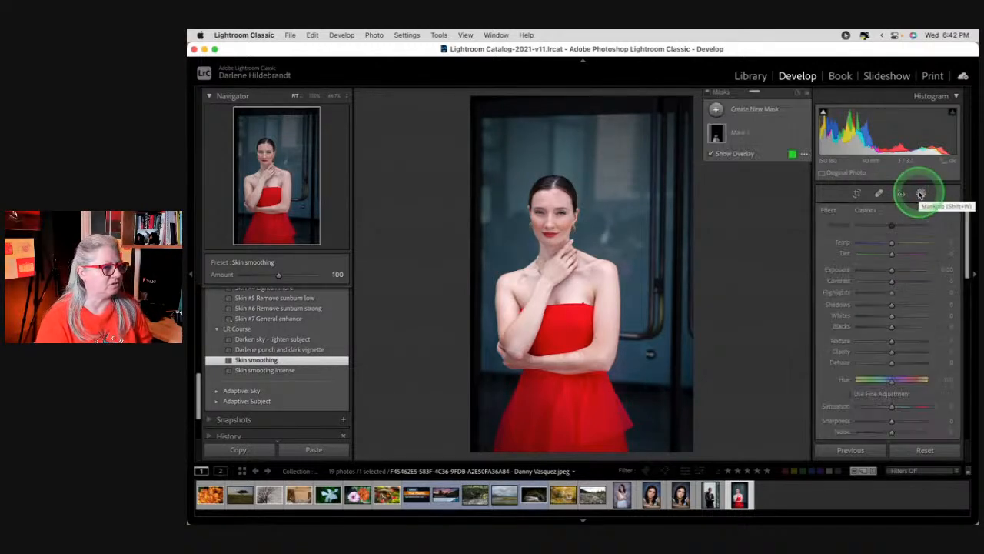
pyautogui.click(771, 137)
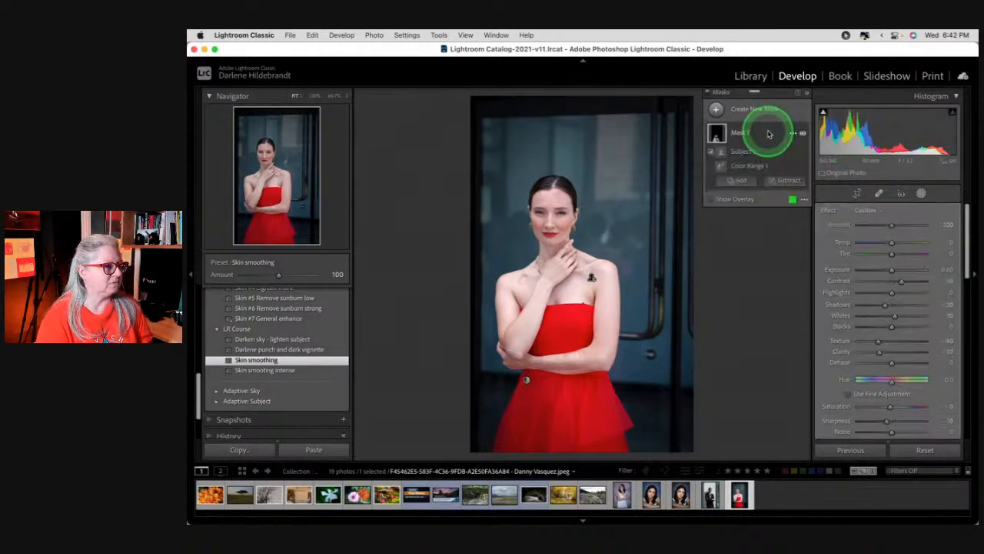
pyautogui.click(769, 167)
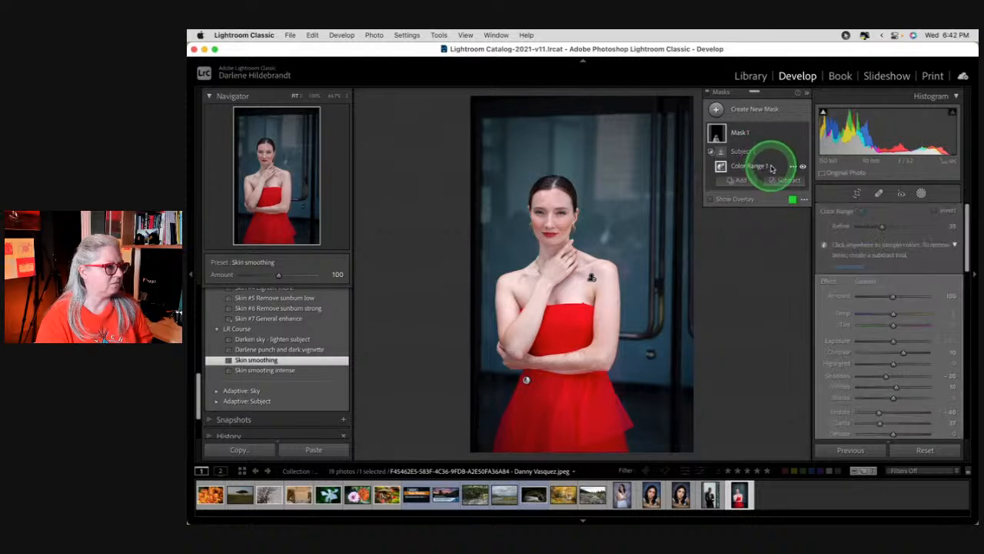
pyautogui.press('o')
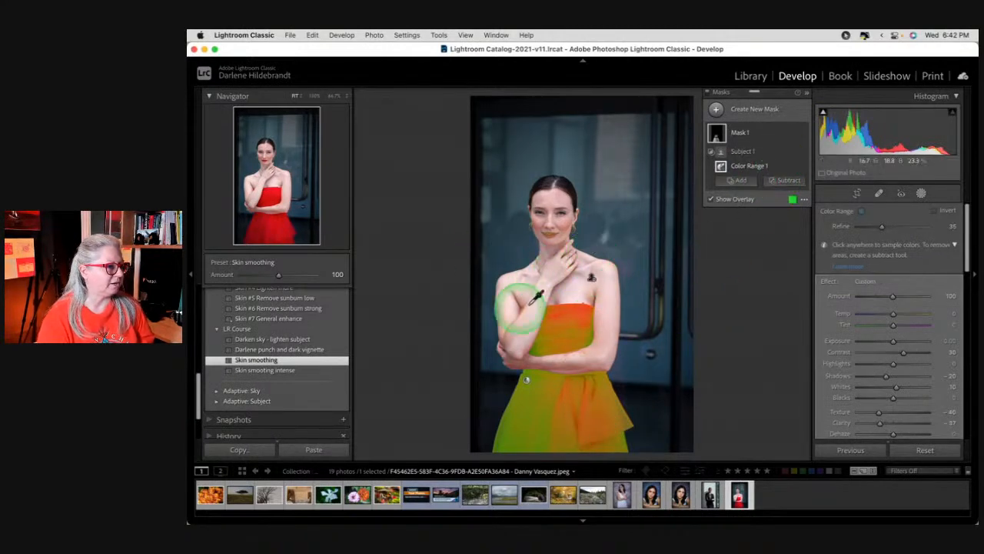
# Resample the Color Range from the skin of the woman's upper arm, select Mask 1 and hide the mask overlay
pyautogui.keyDown('shift'); pyautogui.click(588, 278); pyautogui.keyUp('shift')
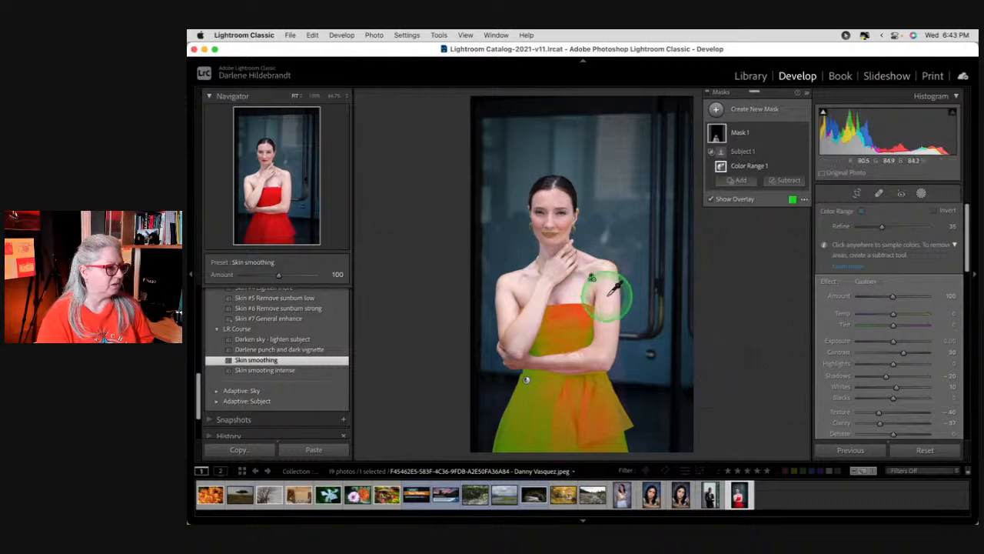
pyautogui.keyDown('shift'); pyautogui.click(608, 295); pyautogui.keyUp('shift')
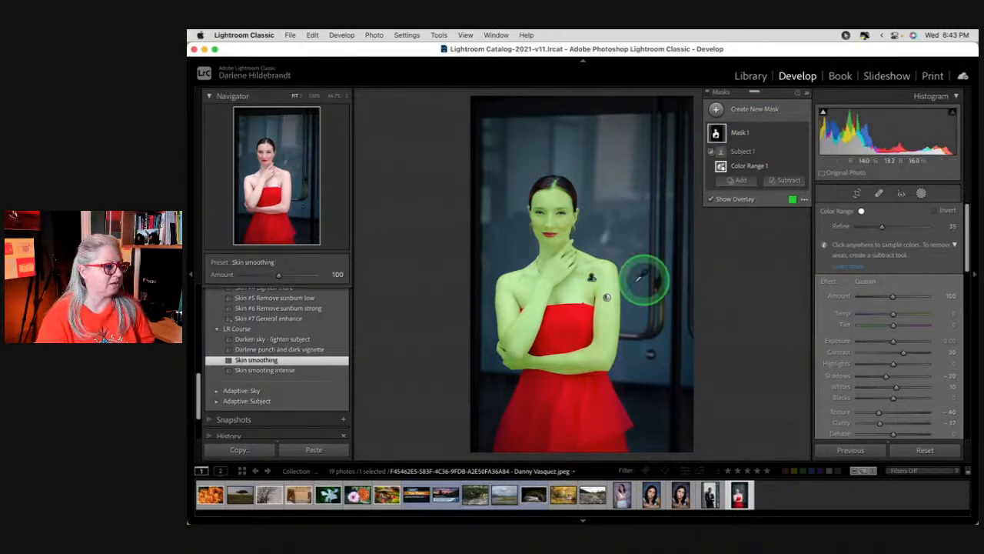
pyautogui.click(763, 136)
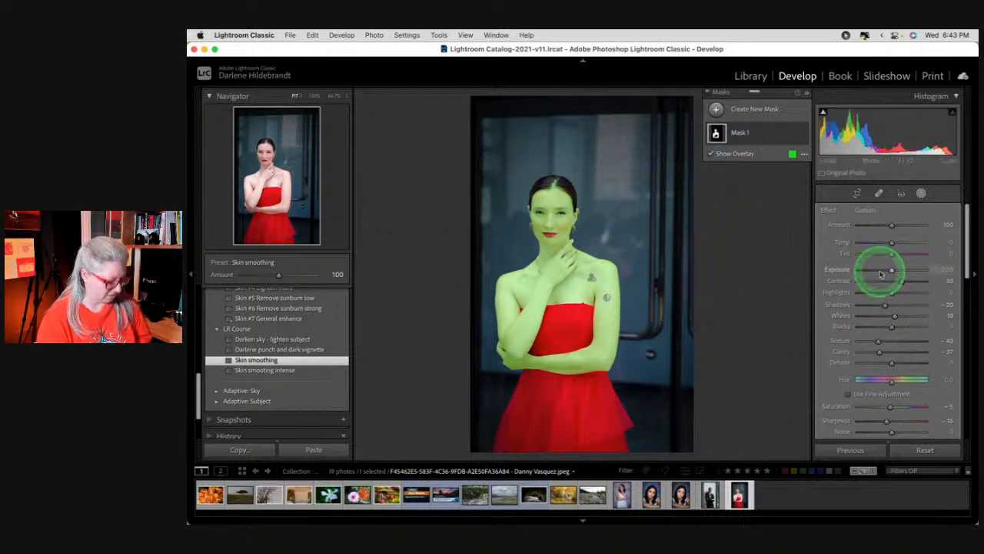
pyautogui.press('o')
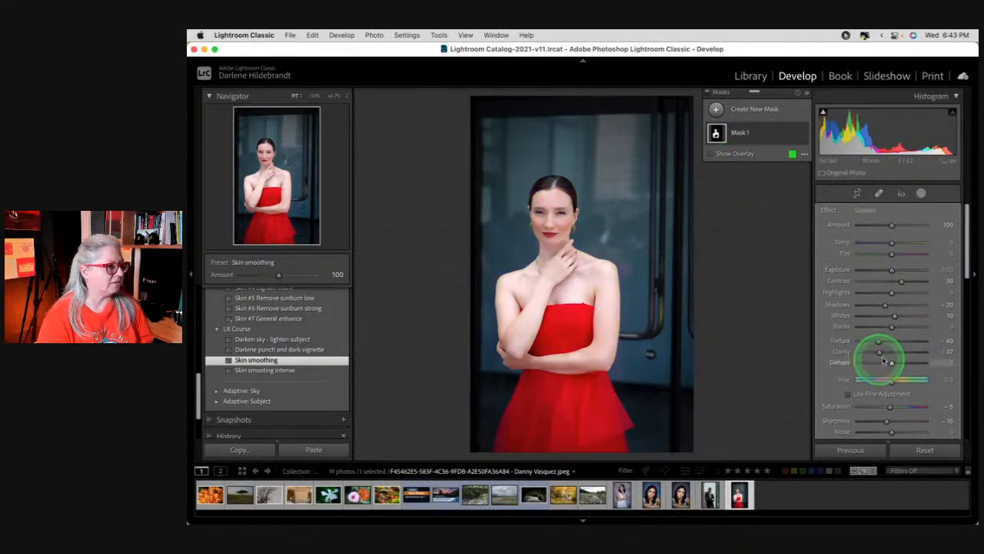
# Compare the woman's skin at closer magnification with Mask 1 turned off and on
pyautogui.press('z')
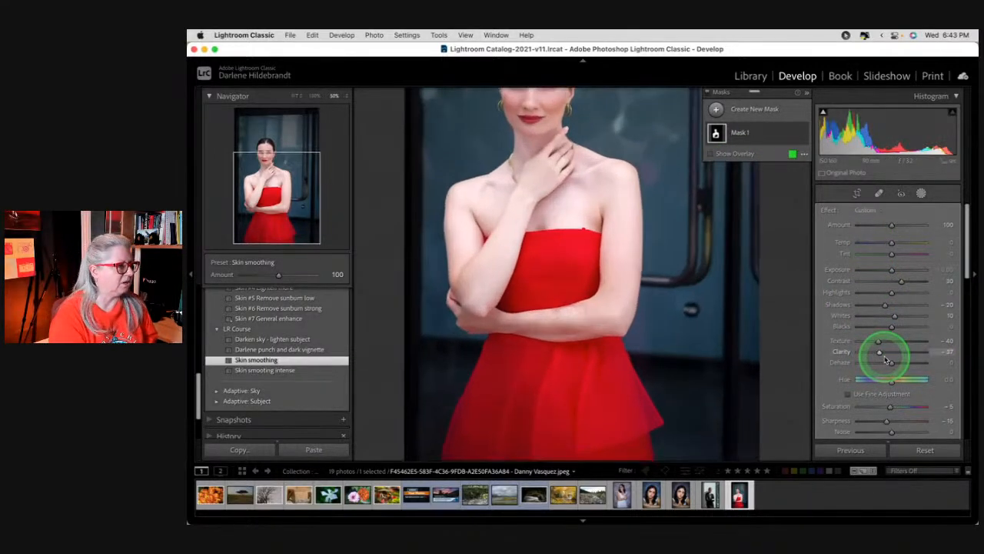
pyautogui.scroll(5, 714, 296)
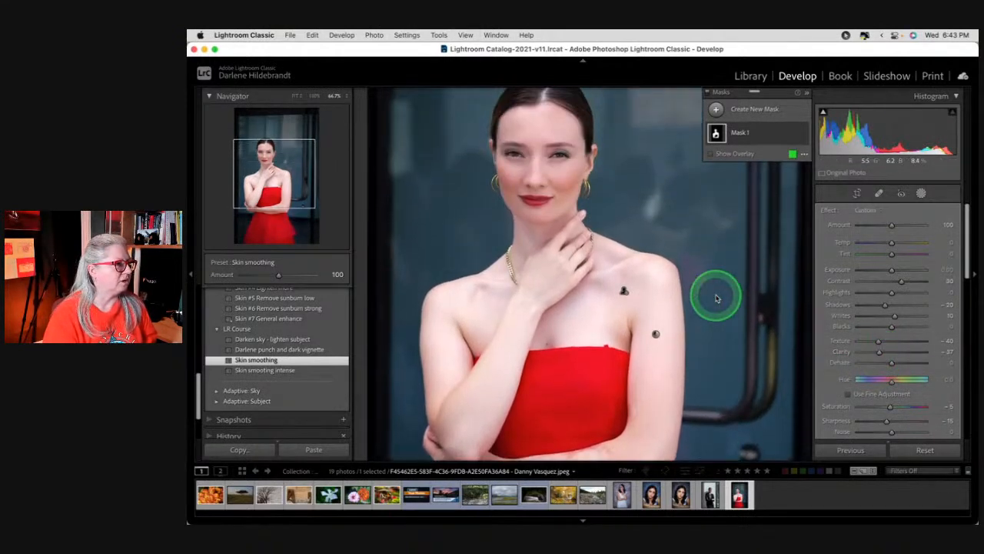
pyautogui.scroll(1, 741, 289)
pyautogui.click(802, 133)
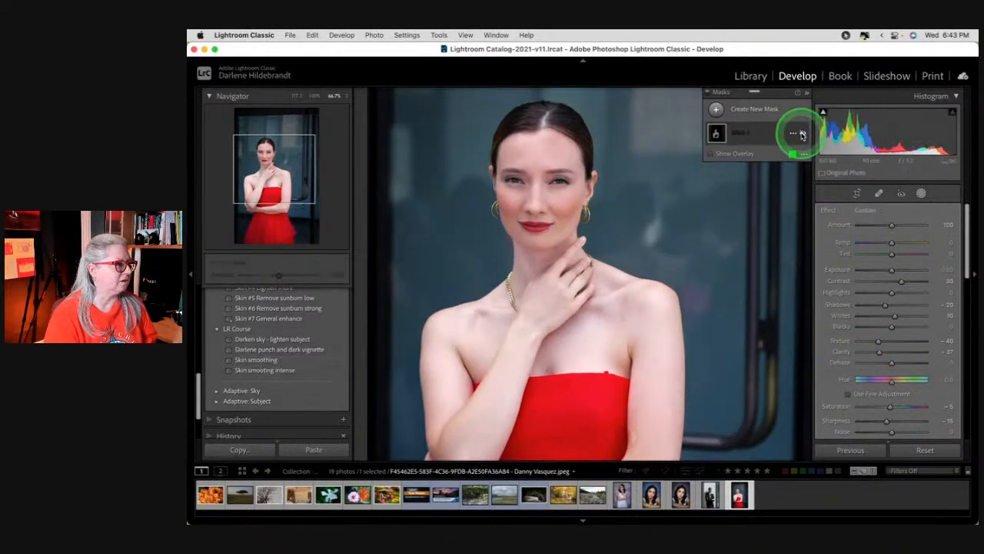
pyautogui.click(803, 134)
pyautogui.click(803, 134)
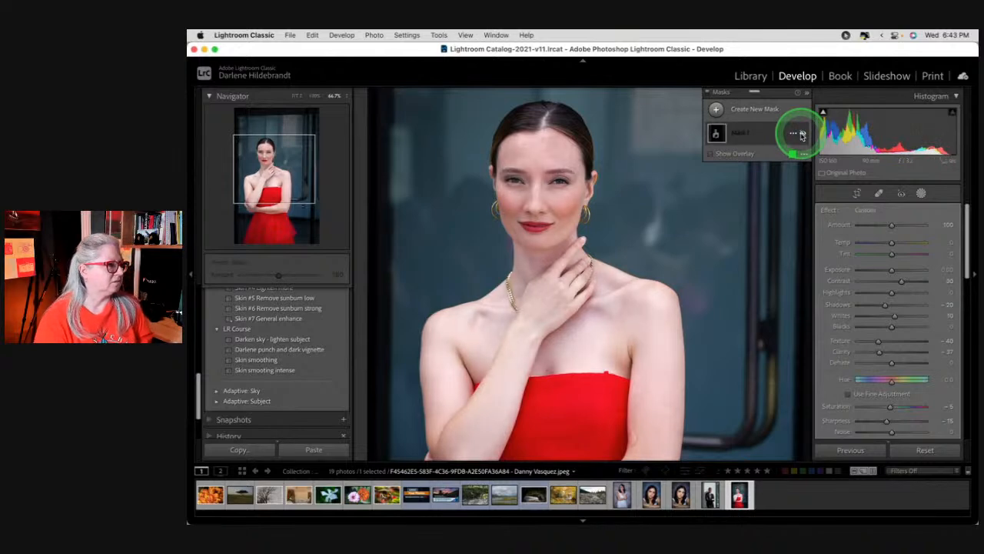
pyautogui.click(803, 134)
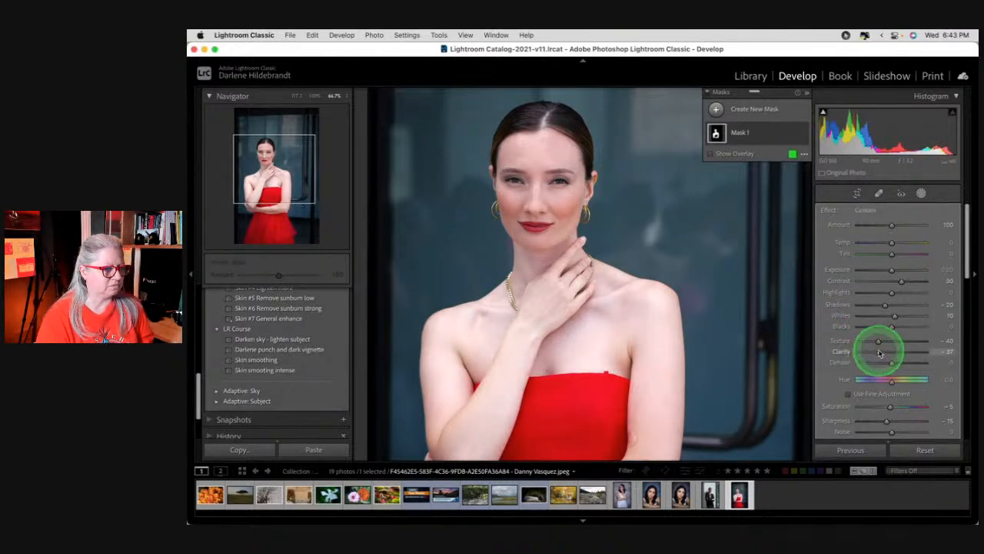
# Refine Mask 1 with Texture -18, Clarity -17, Exposure 0.14, Shadows -26, Whites 7 and Blacks -39
pyautogui.moveTo(879, 343); pyautogui.dragTo(885, 351)
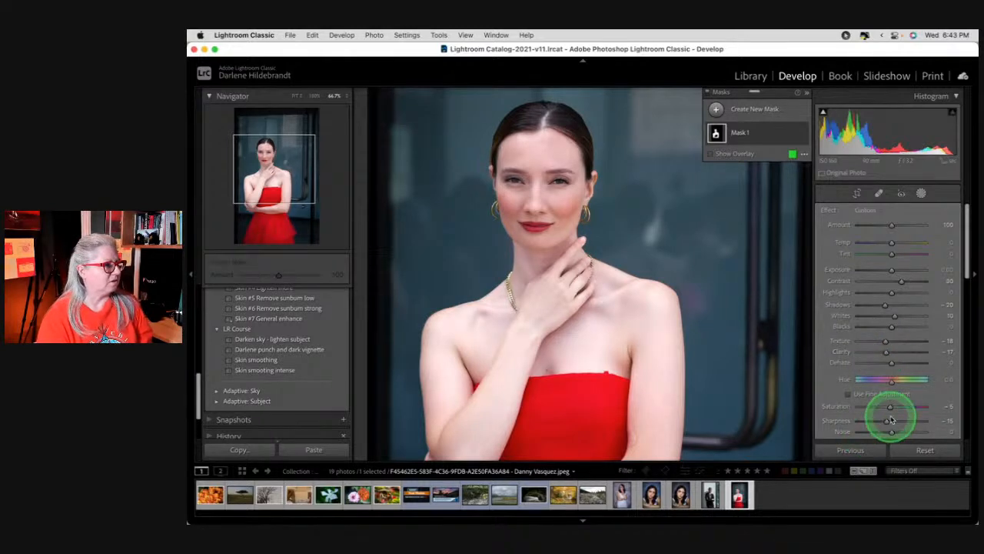
pyautogui.moveTo(891, 328); pyautogui.dragTo(883, 326)
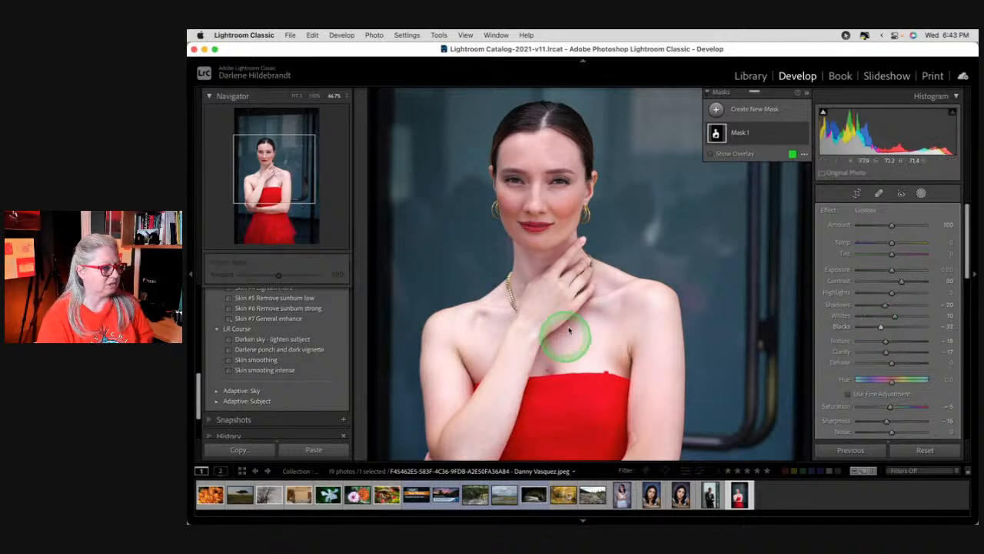
pyautogui.moveTo(894, 315); pyautogui.dragTo(898, 314)
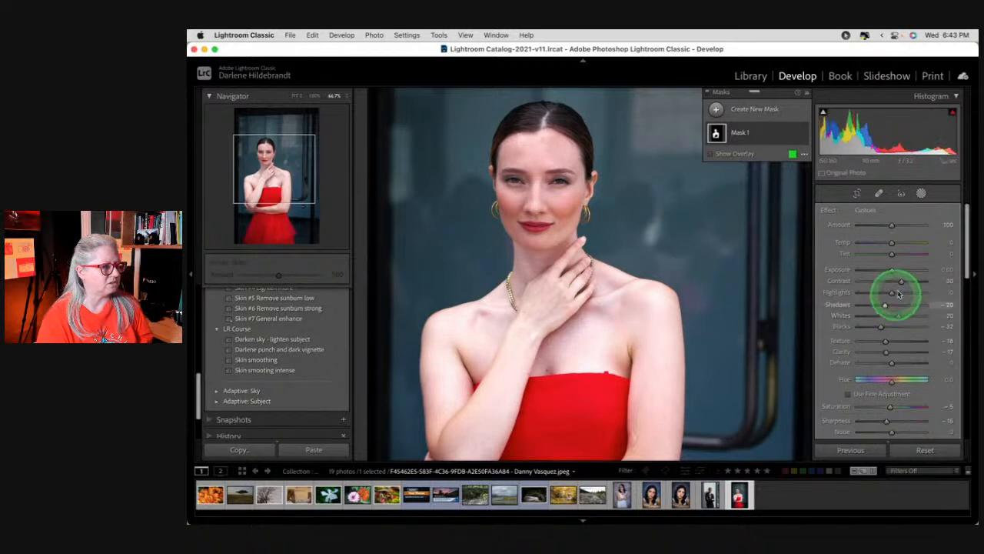
pyautogui.moveTo(891, 269); pyautogui.dragTo(894, 273)
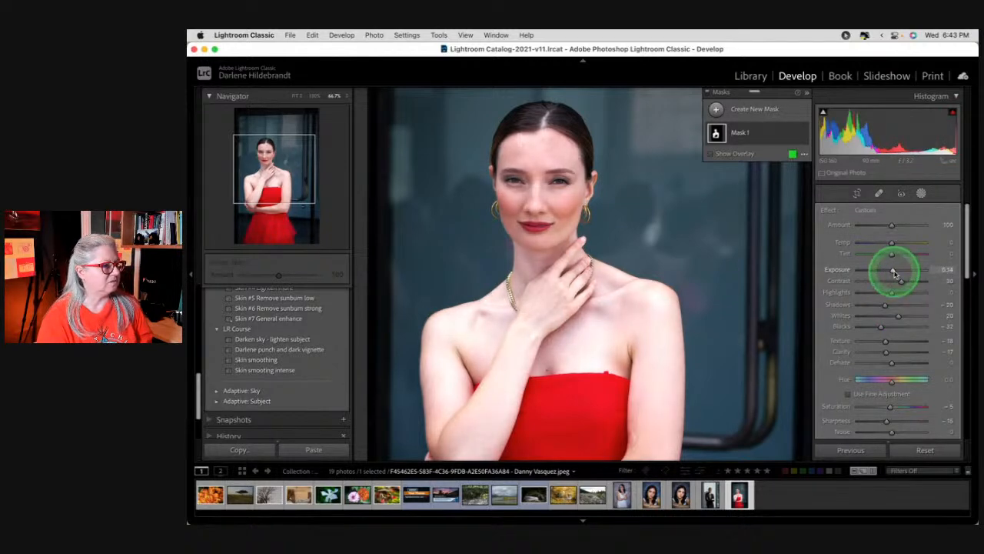
pyautogui.moveTo(885, 306)
pyautogui.mouseDown()
pyautogui.moveTo(899, 304)
pyautogui.moveTo(883, 307)
pyautogui.moveTo(878, 328)
pyautogui.moveTo(896, 318)
pyautogui.mouseUp()
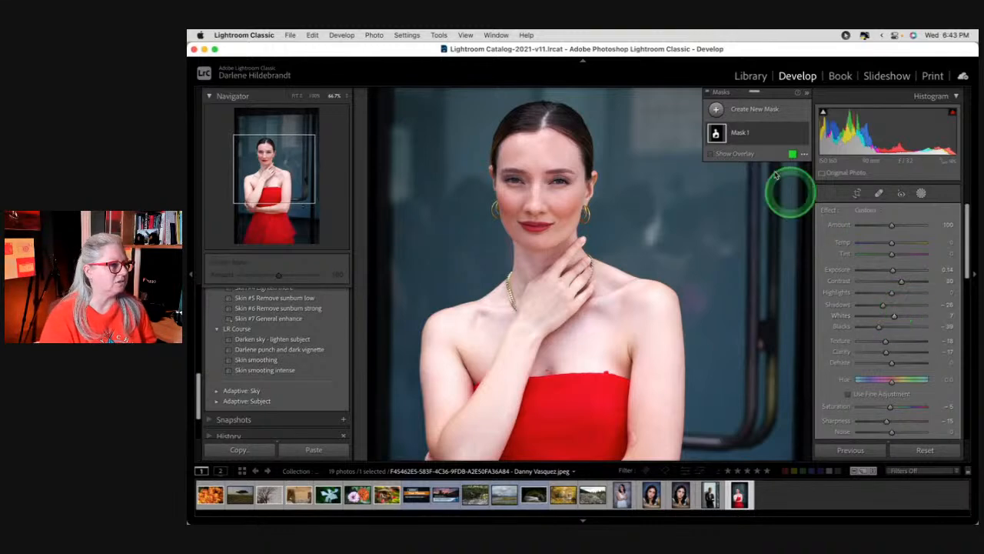
# Create a new Brush mask and set the brush Density to 100
pyautogui.click(716, 109)
pyautogui.click(758, 158)
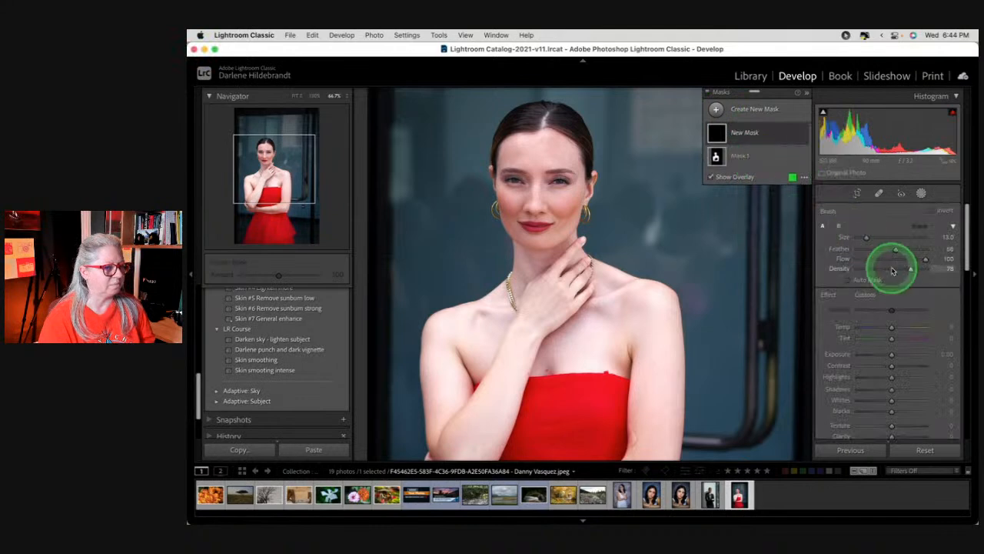
pyautogui.moveTo(911, 270); pyautogui.dragTo(951, 268)
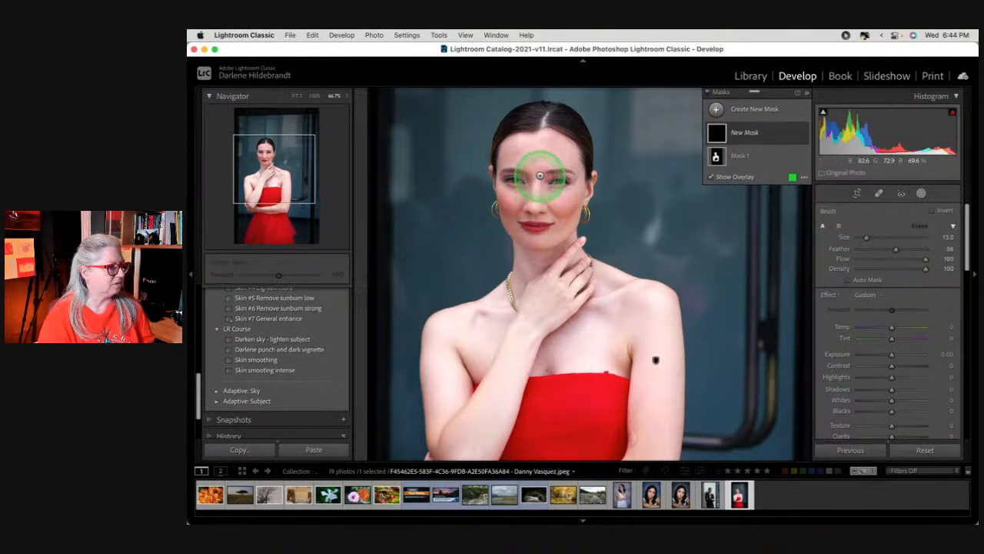
# Turn off the on-screen cursor highlight and return to the photo
pyautogui.click(846, 34)
pyautogui.click(847, 63)
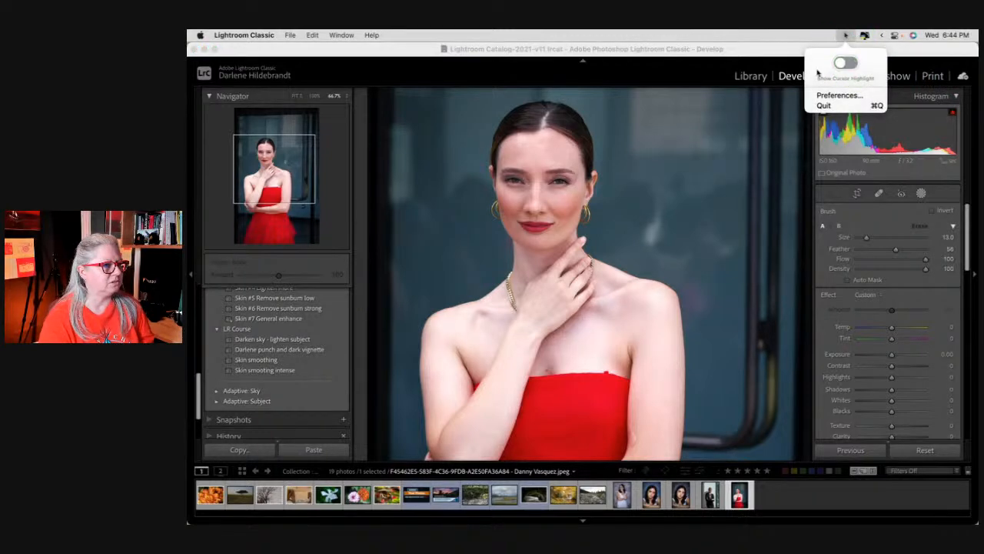
pyautogui.click(637, 73)
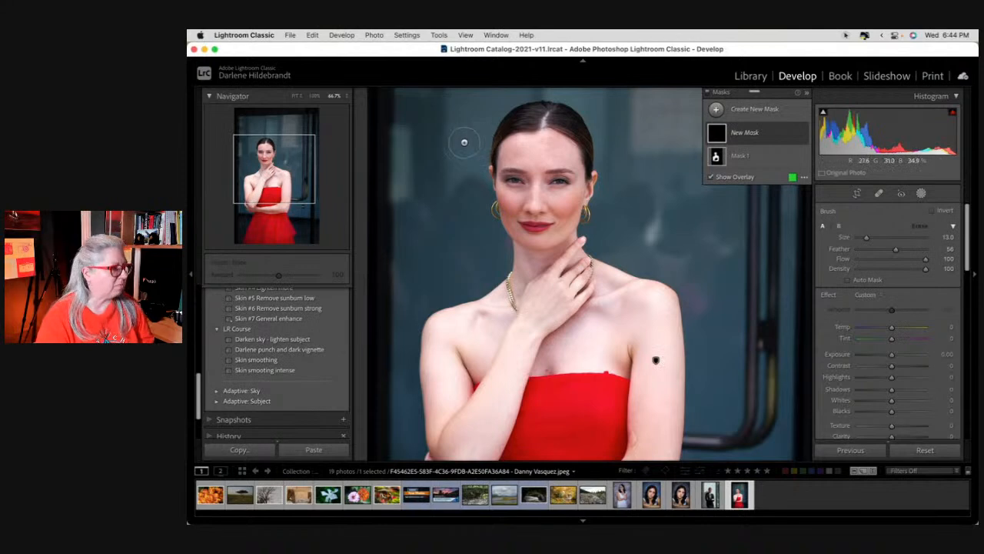
# Paint over both of the woman's eyes with a size 6 brush and apply the DPM fix dark eyes & face effect
pyautogui.press('[')
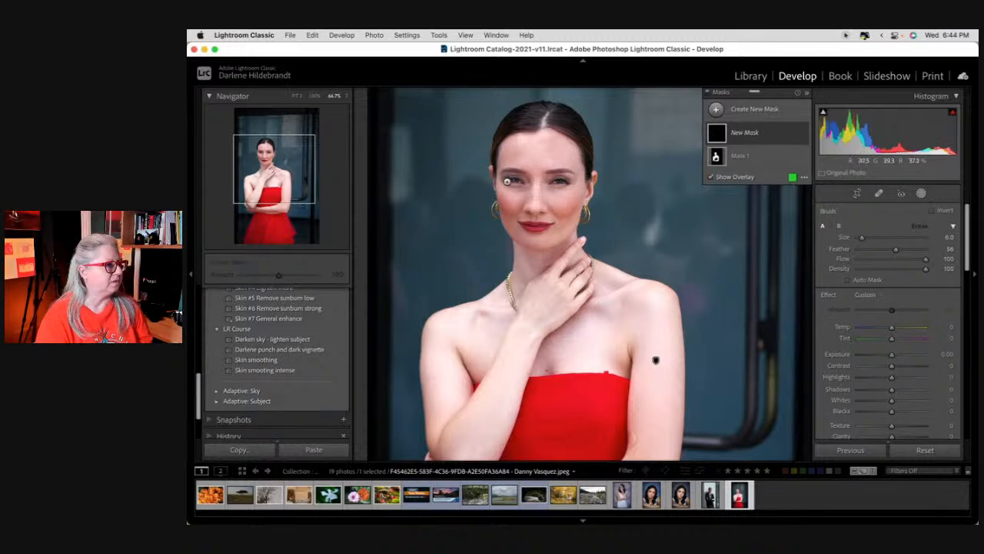
pyautogui.moveTo(500, 180); pyautogui.dragTo(565, 181)
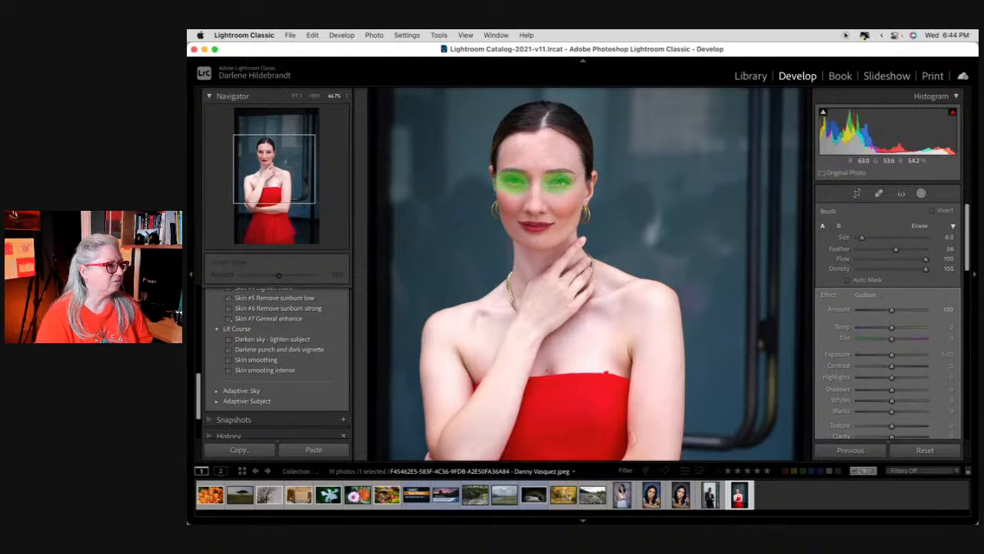
pyautogui.click(869, 298)
pyautogui.scroll(-5, 888, 330)
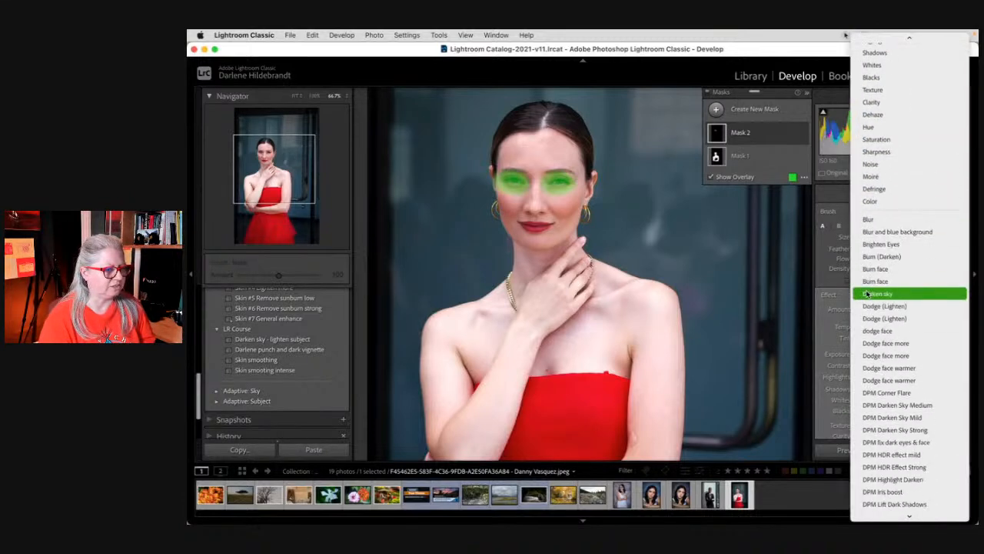
pyautogui.click(903, 443)
pyautogui.scroll(-3, 881, 352)
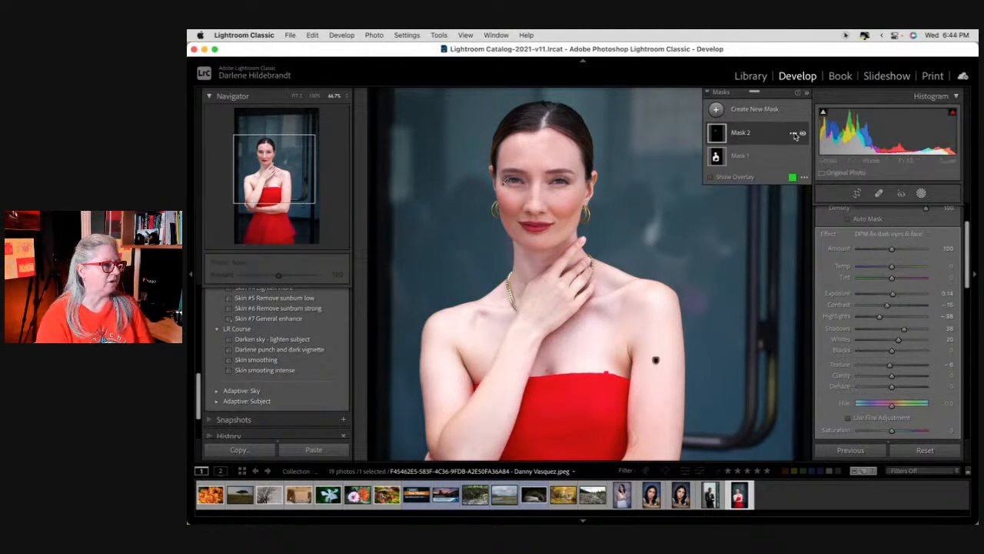
# Compare the eyes with Mask 2 turned off and on, moving in to 100% magnification
pyautogui.click(802, 135)
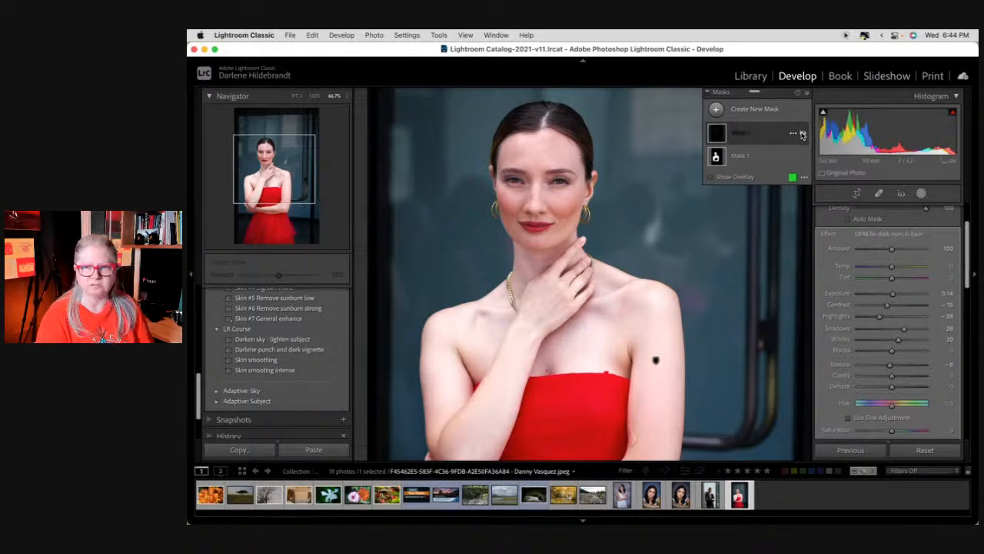
pyautogui.click(802, 135)
pyautogui.press('z')
pyautogui.click(802, 134)
pyautogui.click(802, 135)
pyautogui.click(802, 135)
pyautogui.click(802, 135)
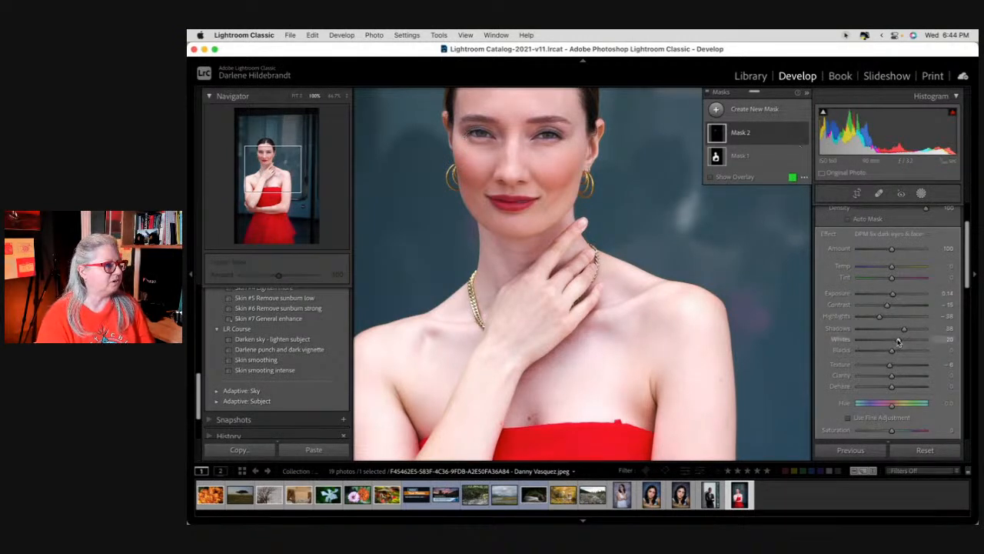
# Set Mask 2's Whites to 17, Exposure to 0.05 and Shadows to 61, and compare the eyes with the mask off and on
pyautogui.moveTo(903, 340)
pyautogui.mouseDown()
pyautogui.moveTo(890, 340)
pyautogui.moveTo(926, 339)
pyautogui.moveTo(900, 327)
pyautogui.mouseUp()
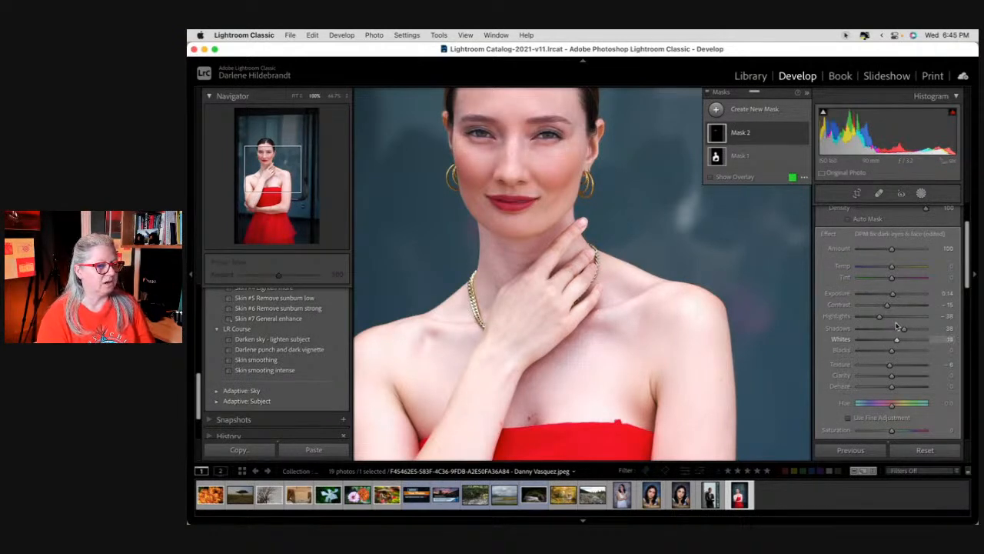
pyautogui.moveTo(892, 293)
pyautogui.mouseDown()
pyautogui.moveTo(909, 296)
pyautogui.moveTo(893, 296)
pyautogui.mouseUp()
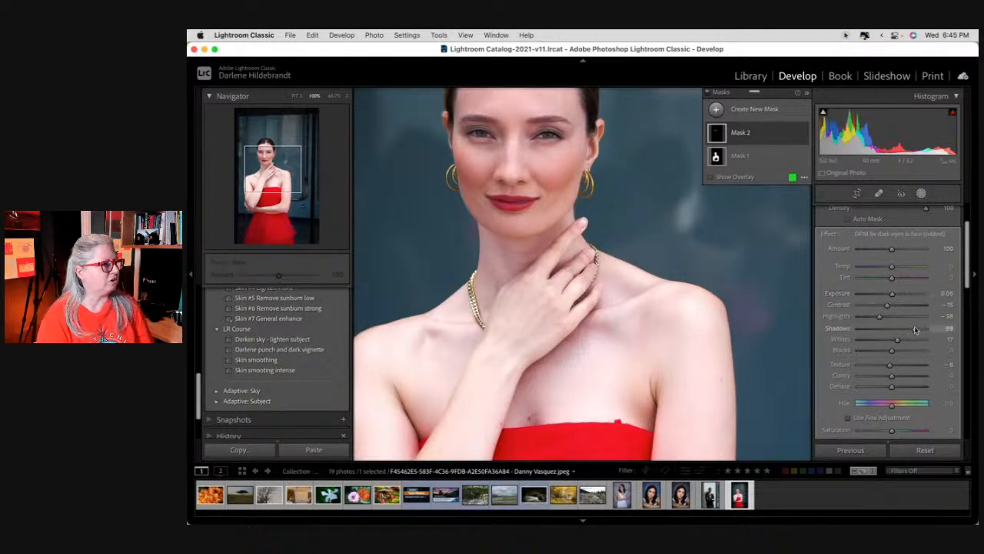
pyautogui.moveTo(954, 329); pyautogui.dragTo(856, 331)
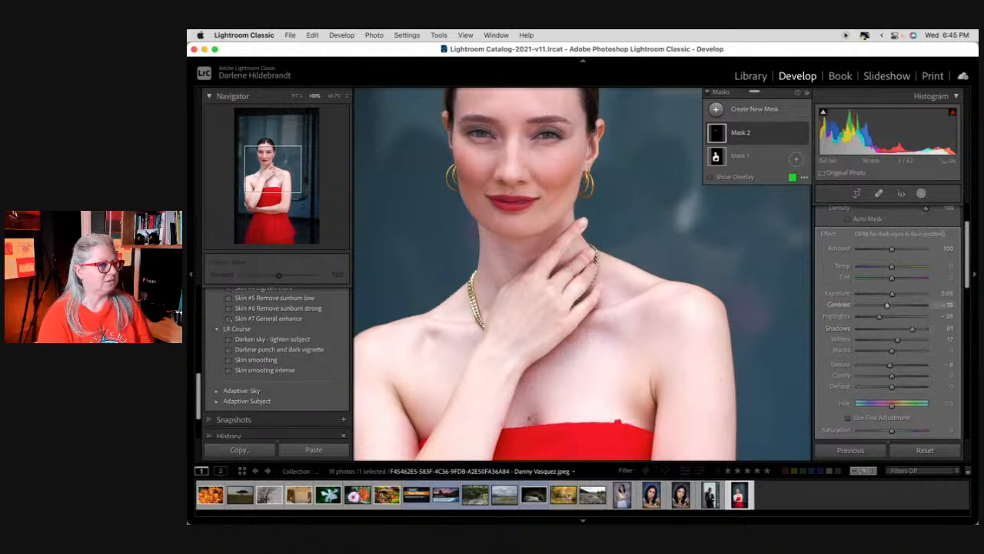
pyautogui.click(804, 133)
pyautogui.click(803, 134)
pyautogui.click(803, 133)
pyautogui.click(803, 134)
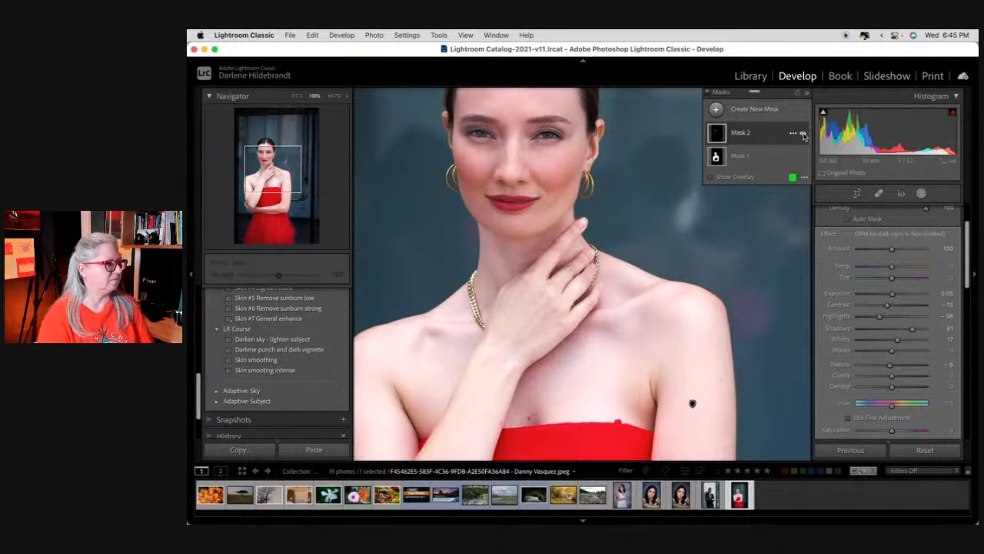
# Close the masking tools and compare the full portrait before and after all edits
pyautogui.click(921, 195)
pyautogui.click(717, 287)
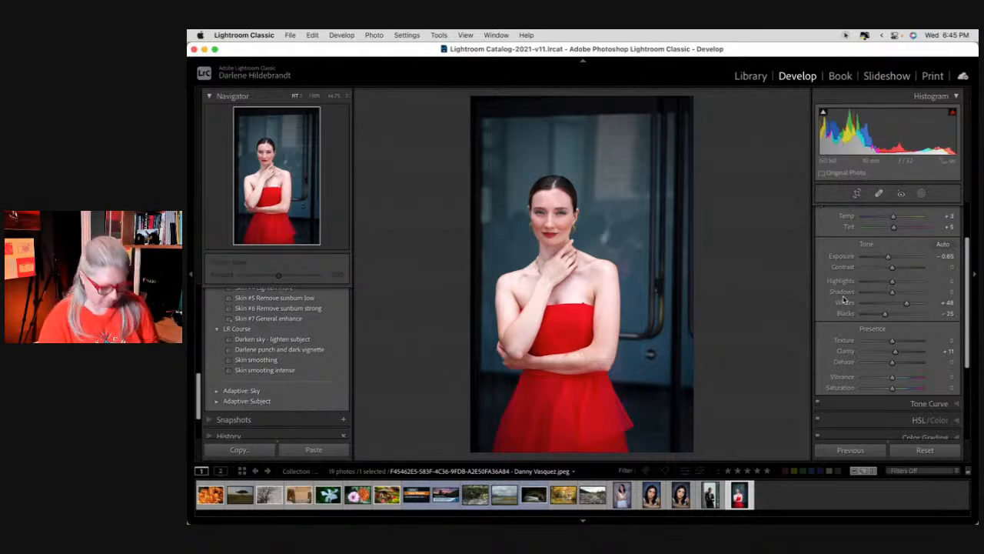
pyautogui.press('\\')
pyautogui.press('\\')
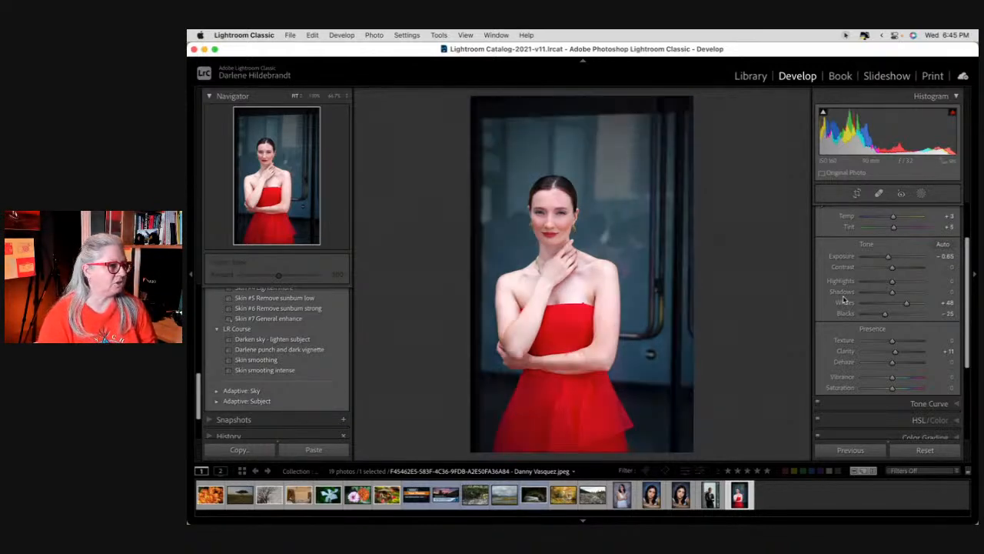
pyautogui.press('\\')
pyautogui.press('\\')
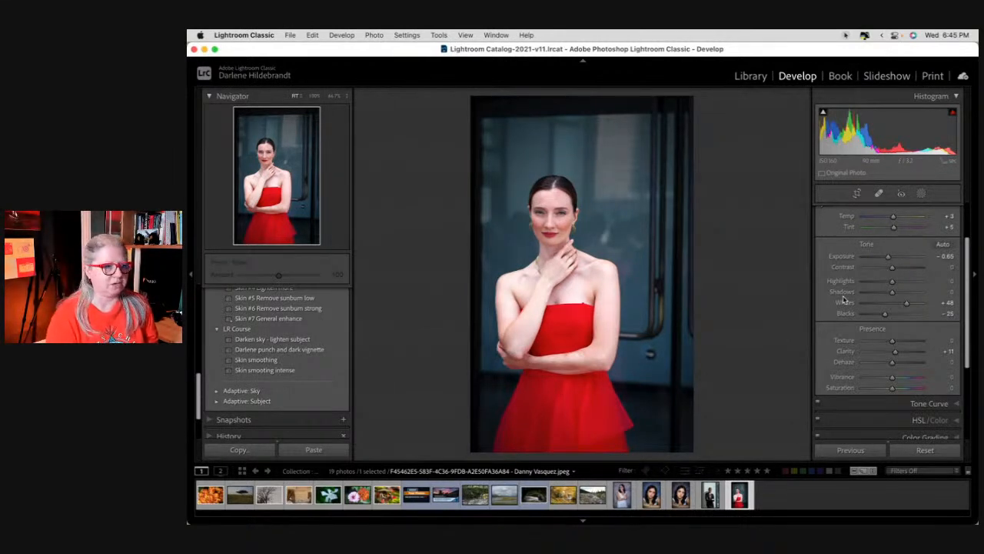
# Open the Profile Browser and preview the Modern profiles on the red-dress portrait
pyautogui.scroll(-4, 846, 307)
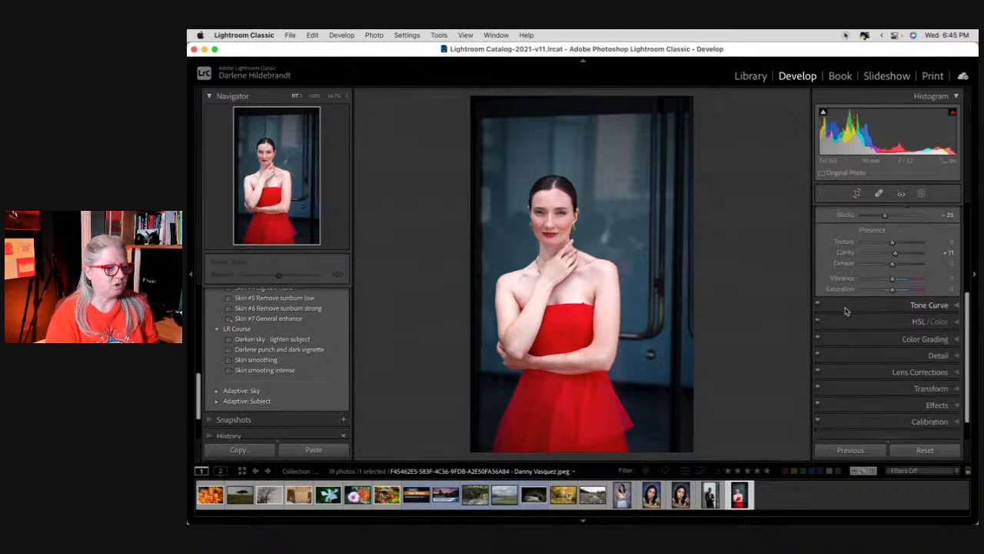
pyautogui.scroll(4, 846, 311)
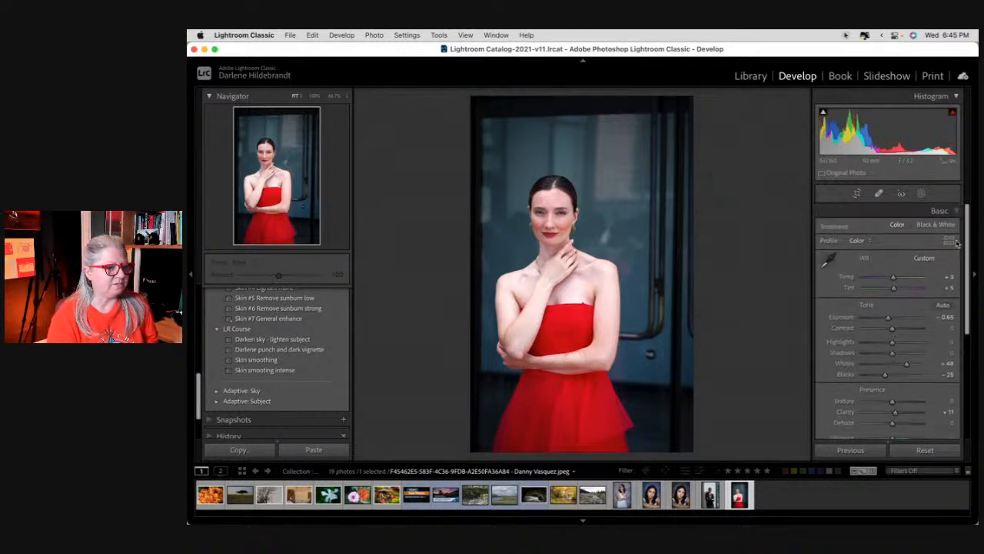
pyautogui.click(949, 242)
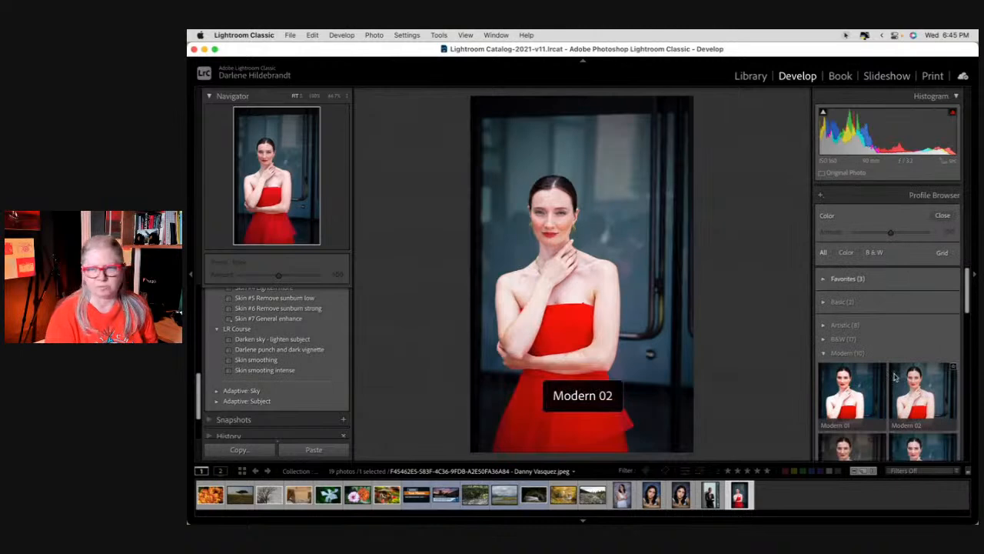
pyautogui.scroll(-5, 894, 376)
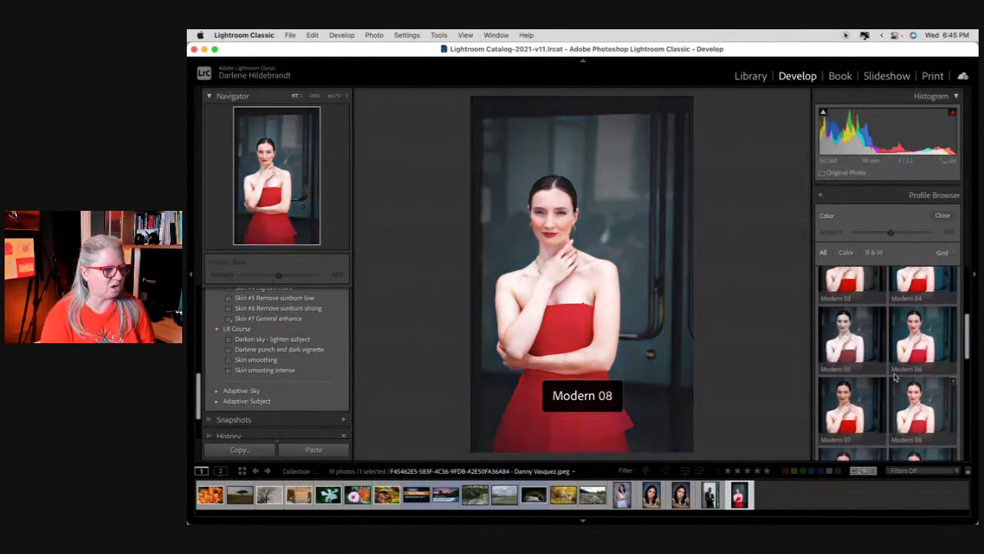
pyautogui.scroll(5, 894, 376)
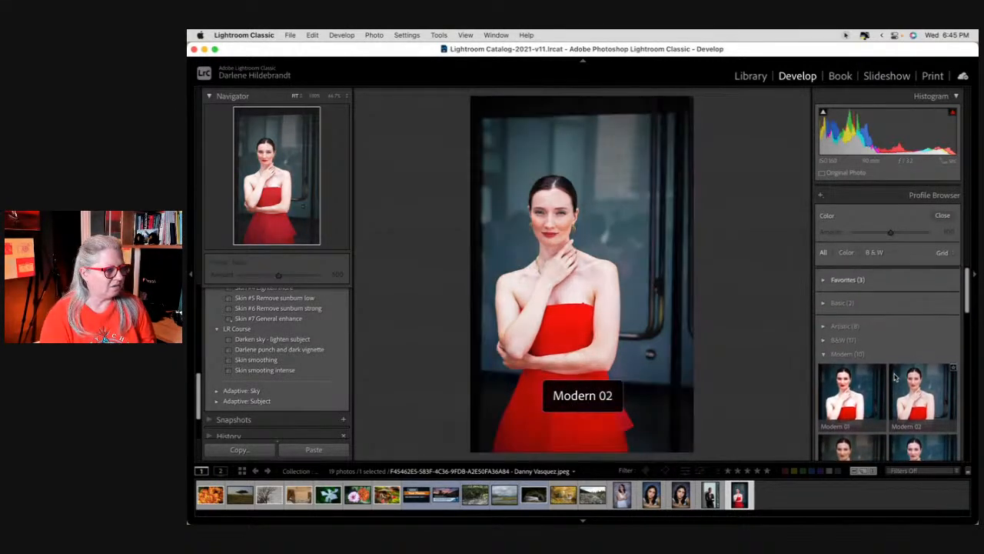
# Collapse the Modern group and preview the Vintage profiles on the portrait
pyautogui.click(824, 354)
pyautogui.scroll(-2, 822, 323)
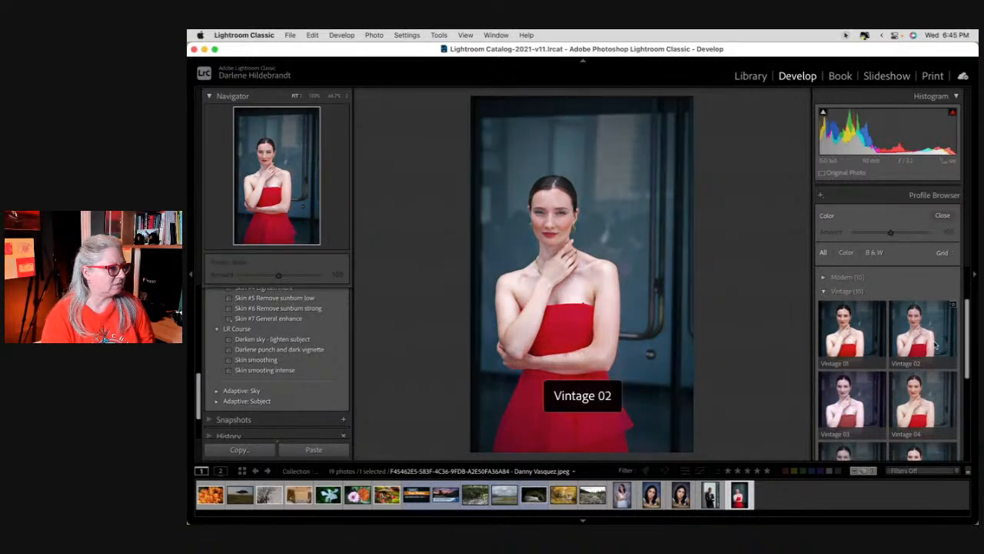
pyautogui.scroll(-2, 849, 396)
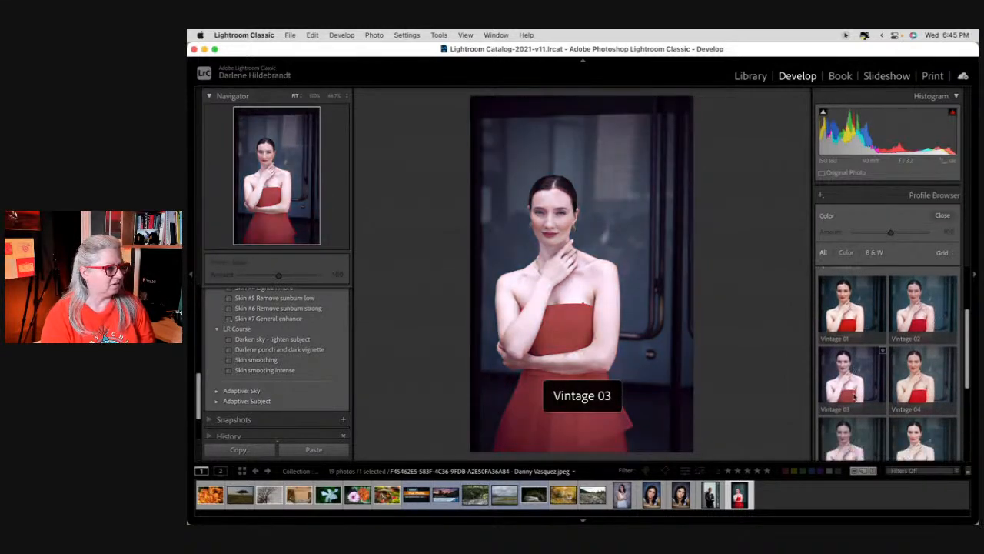
pyautogui.scroll(-1, 922, 396)
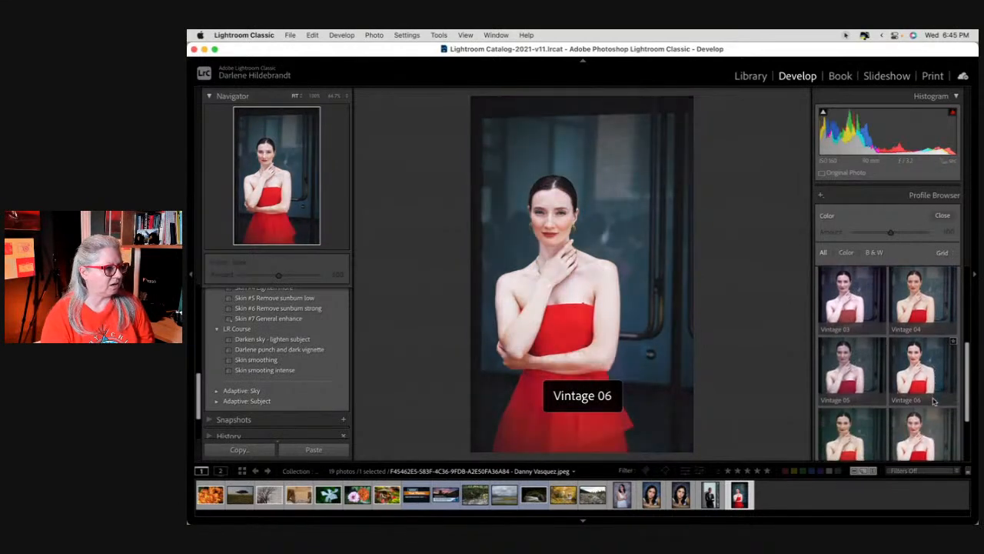
pyautogui.scroll(-1, 860, 395)
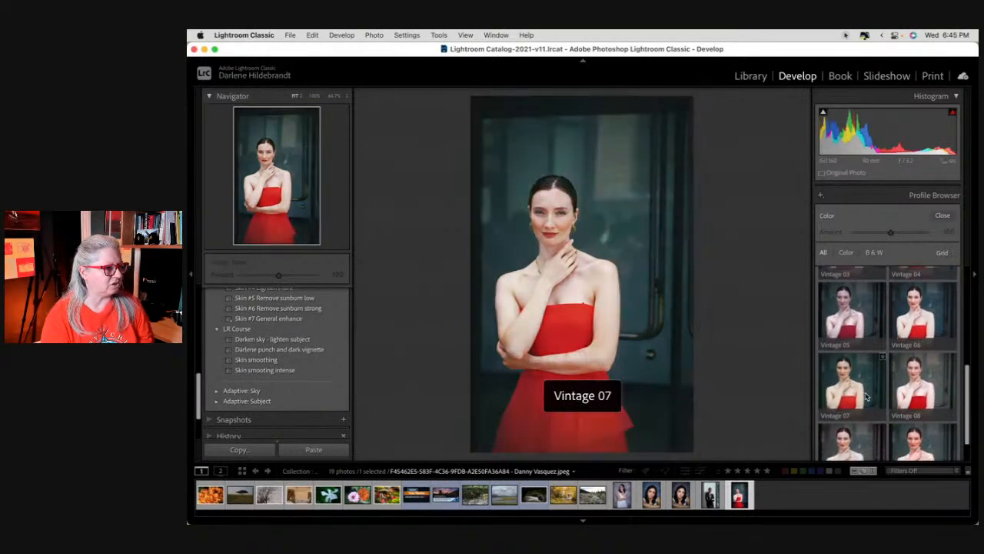
pyautogui.scroll(-1, 851, 373)
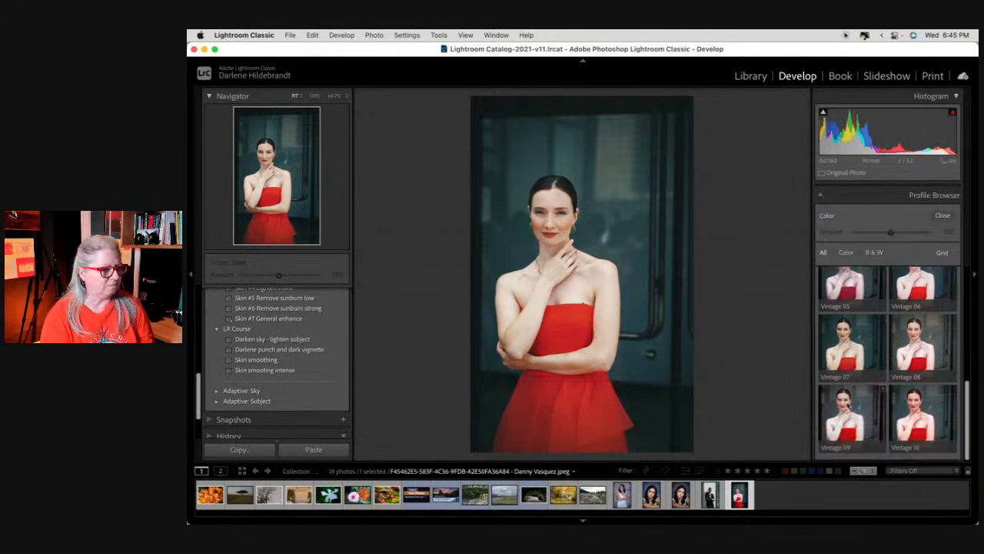
pyautogui.scroll(5, 920, 431)
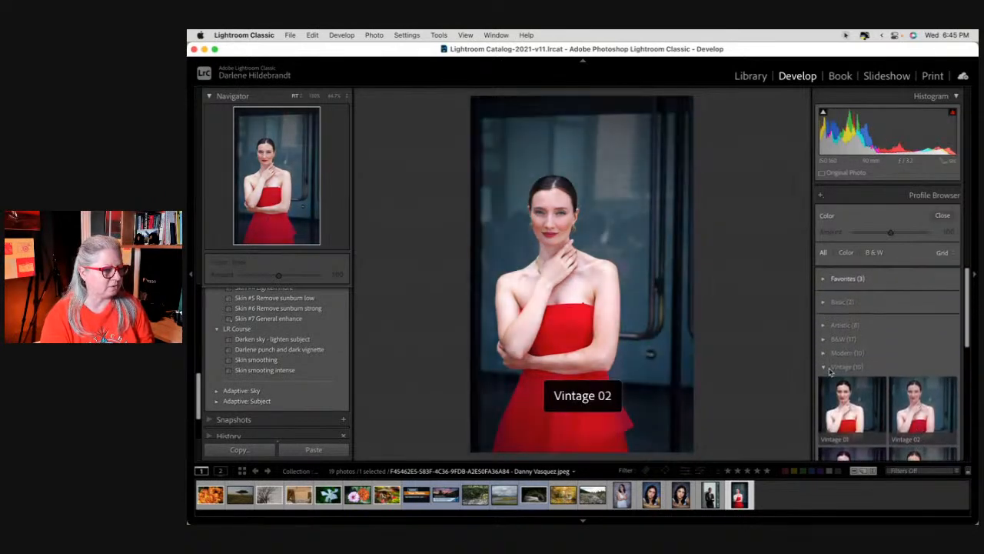
# Expand the Artistic profile group and preview its profiles on the portrait
pyautogui.click(822, 326)
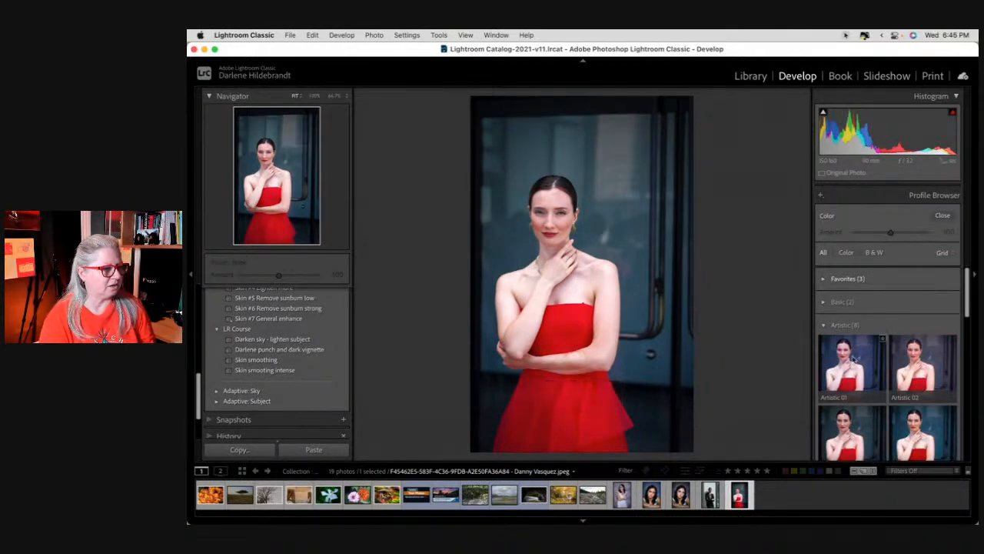
pyautogui.scroll(-1, 896, 363)
pyautogui.scroll(-2, 895, 363)
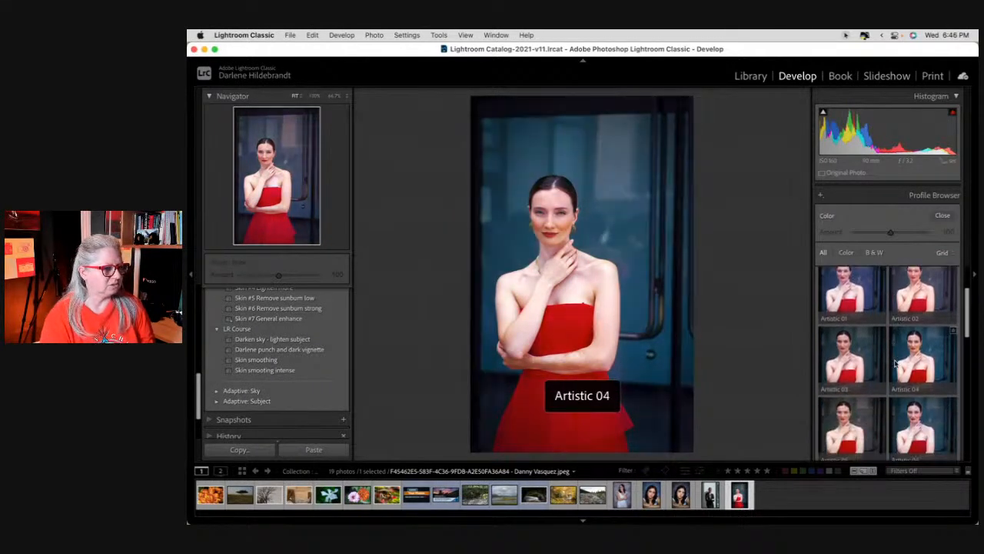
pyautogui.scroll(-1, 858, 360)
pyautogui.scroll(-1, 857, 359)
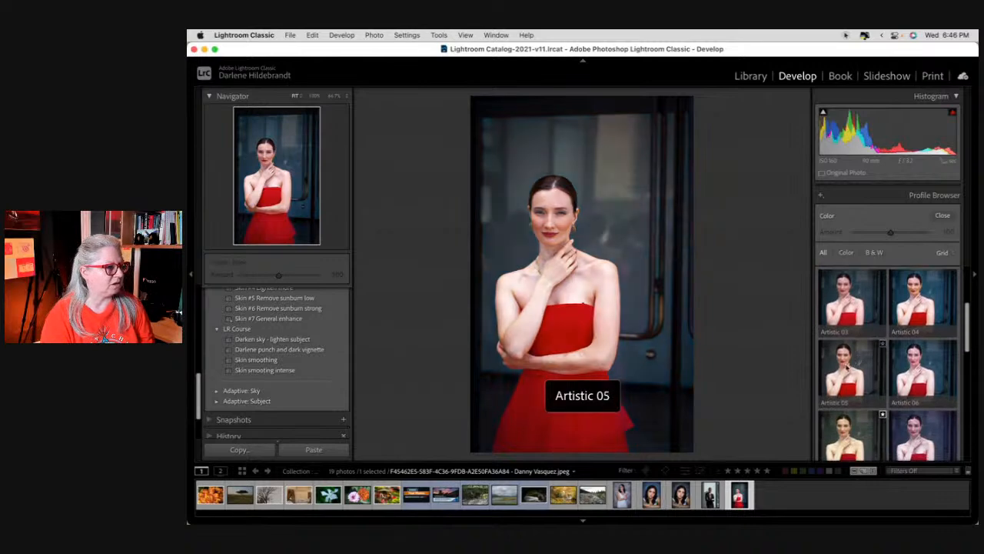
pyautogui.scroll(-3, 896, 373)
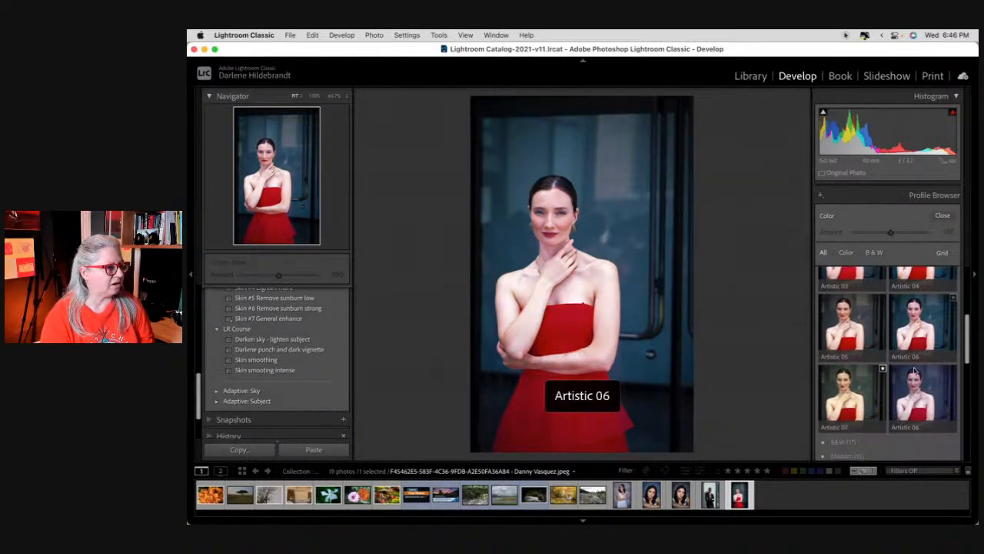
pyautogui.scroll(-4, 884, 374)
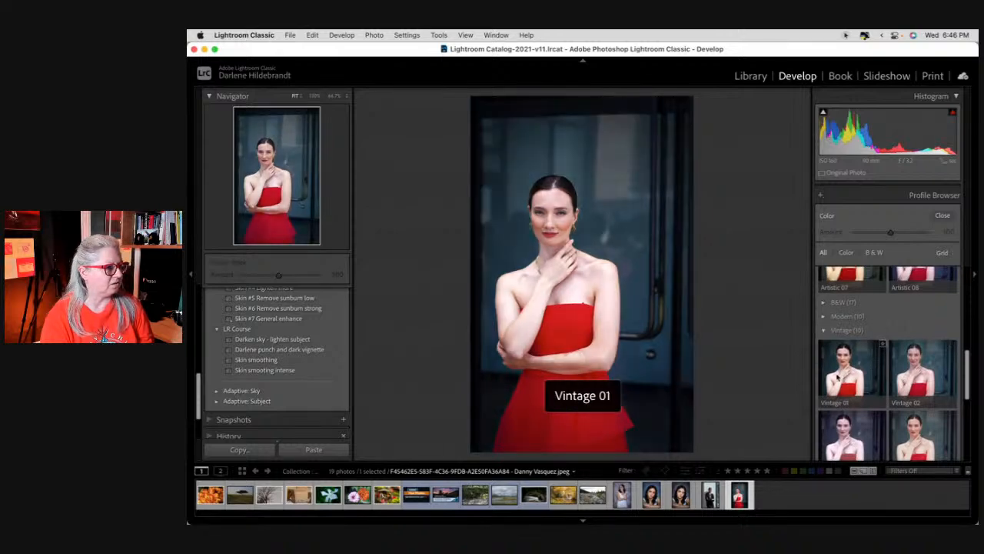
# Apply the Vintage 01 profile to the red-dress portrait with an Amount of 117 and close the Profile Browser
pyautogui.scroll(-1, 838, 370)
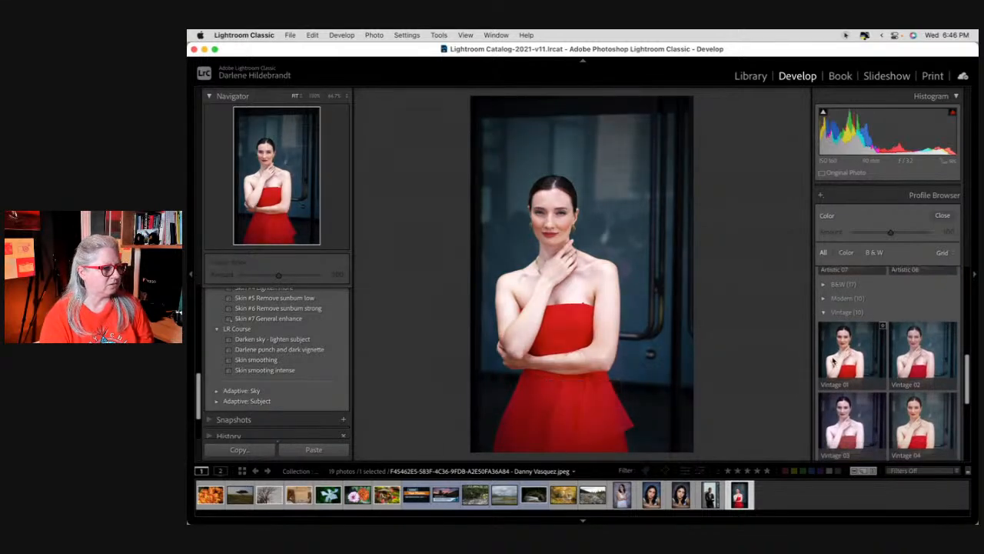
pyautogui.click(836, 354)
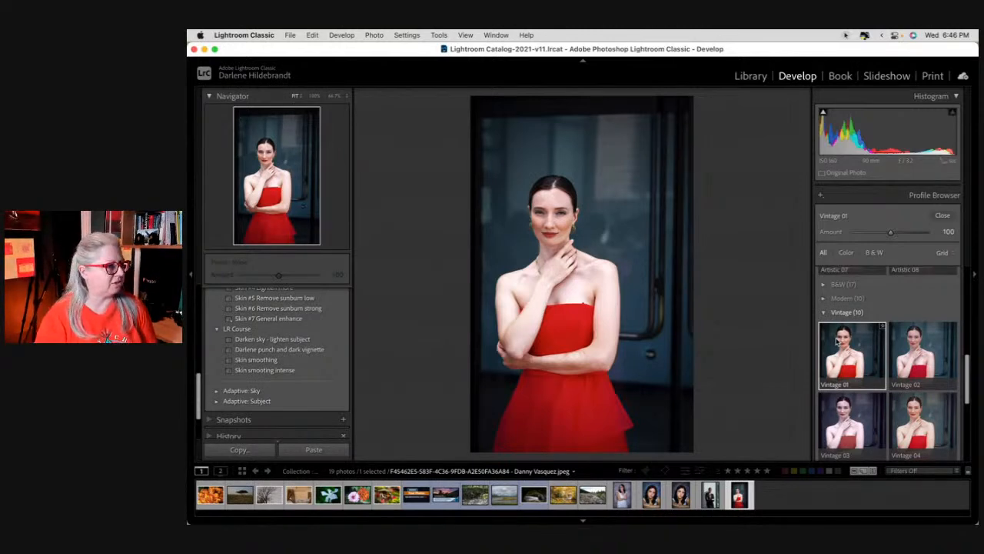
pyautogui.click(819, 354)
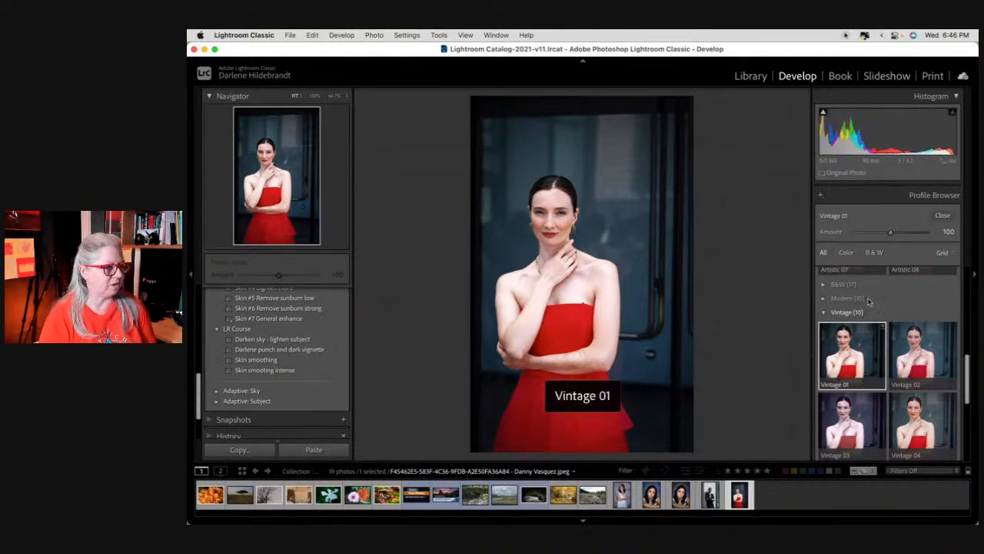
pyautogui.click(824, 345)
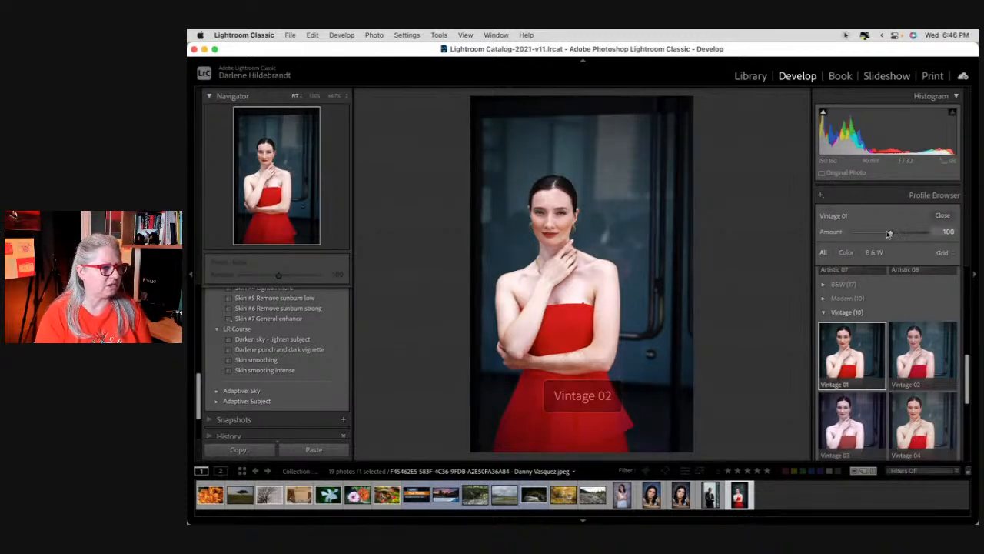
pyautogui.moveTo(891, 235)
pyautogui.mouseDown()
pyautogui.moveTo(933, 236)
pyautogui.moveTo(834, 234)
pyautogui.moveTo(903, 241)
pyautogui.moveTo(861, 235)
pyautogui.moveTo(897, 235)
pyautogui.mouseUp()
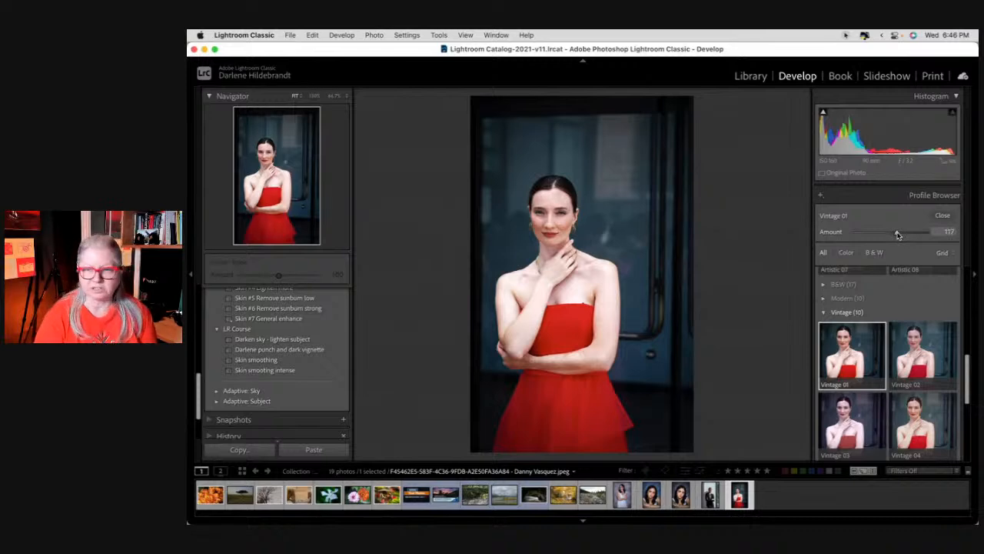
pyautogui.click(945, 216)
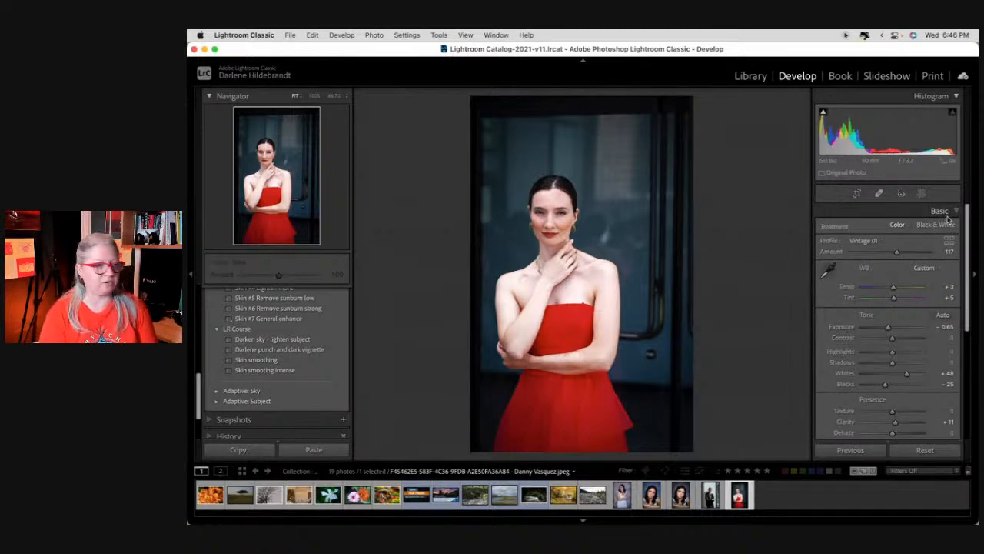
pyautogui.press('super+shift+c')
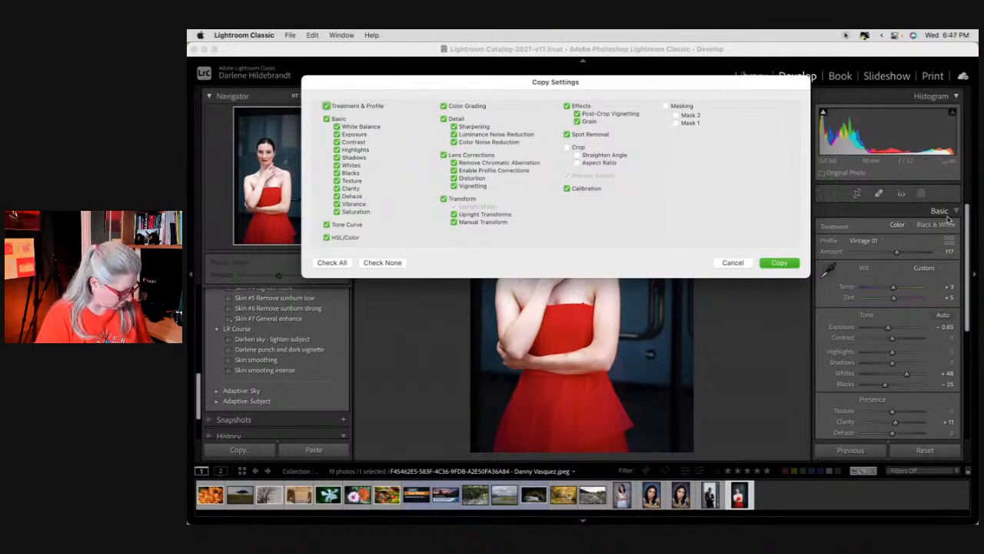
pyautogui.click(666, 106)
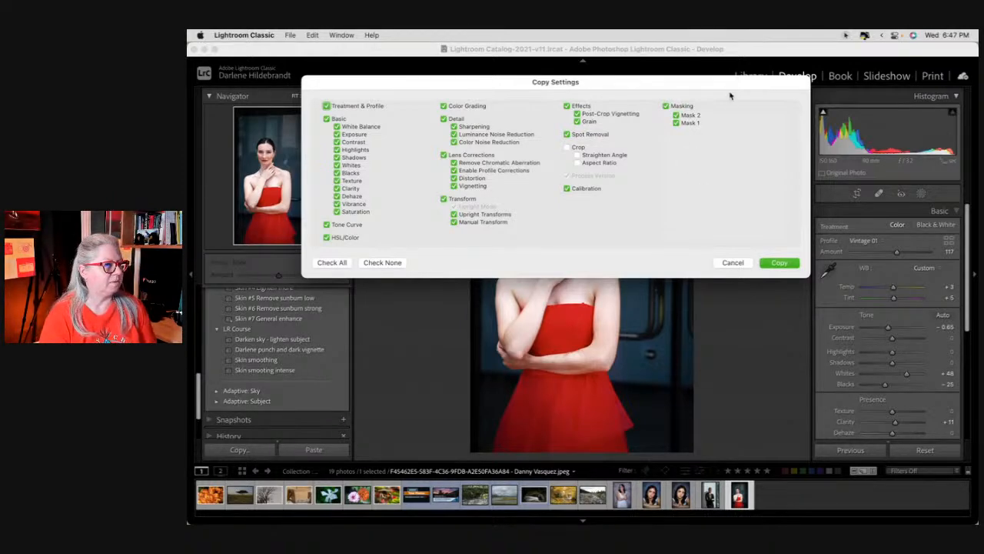
pyautogui.click(735, 262)
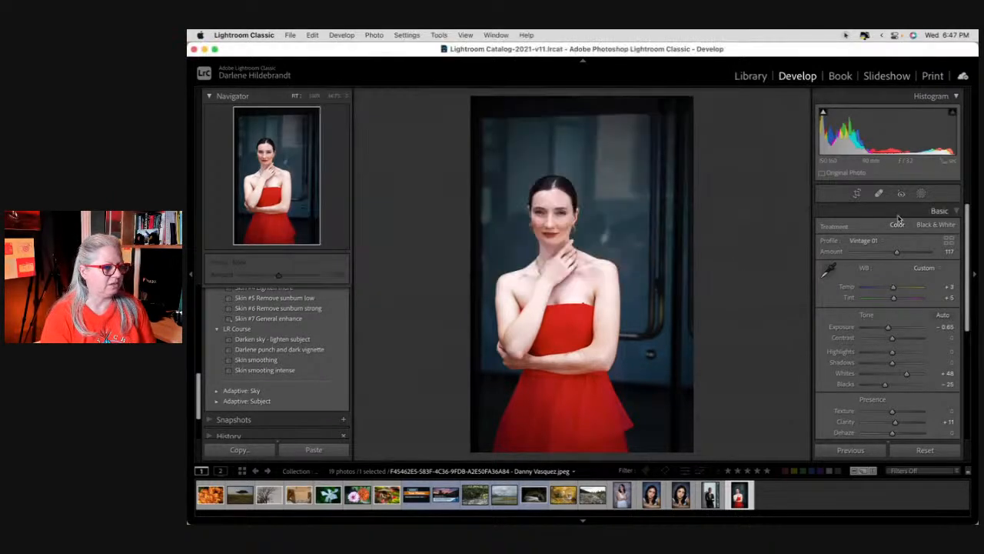
# Open the masking tools and rename Mask 1 as skin
pyautogui.click(921, 193)
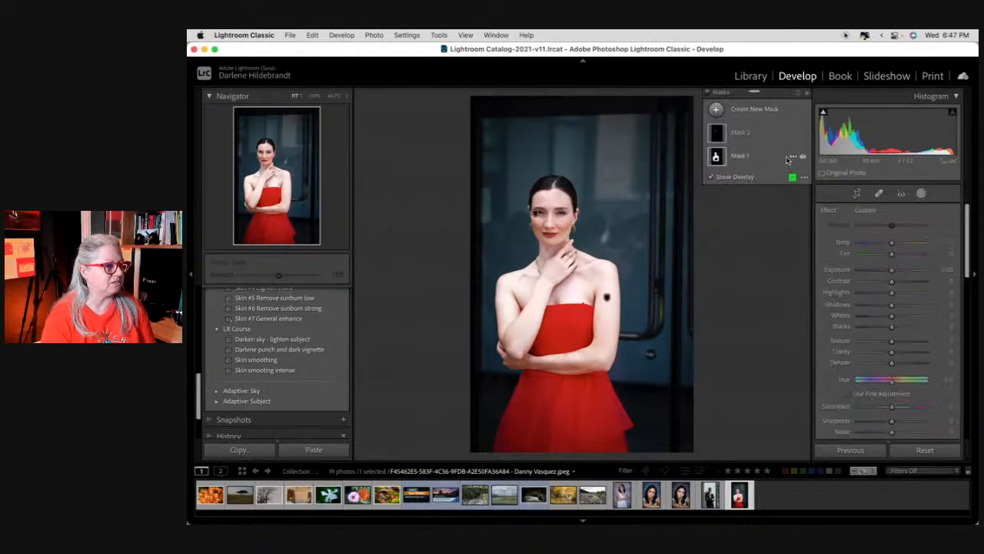
pyautogui.click(793, 156)
pyautogui.click(805, 159)
pyautogui.write('skin 1')
pyautogui.press('Return')
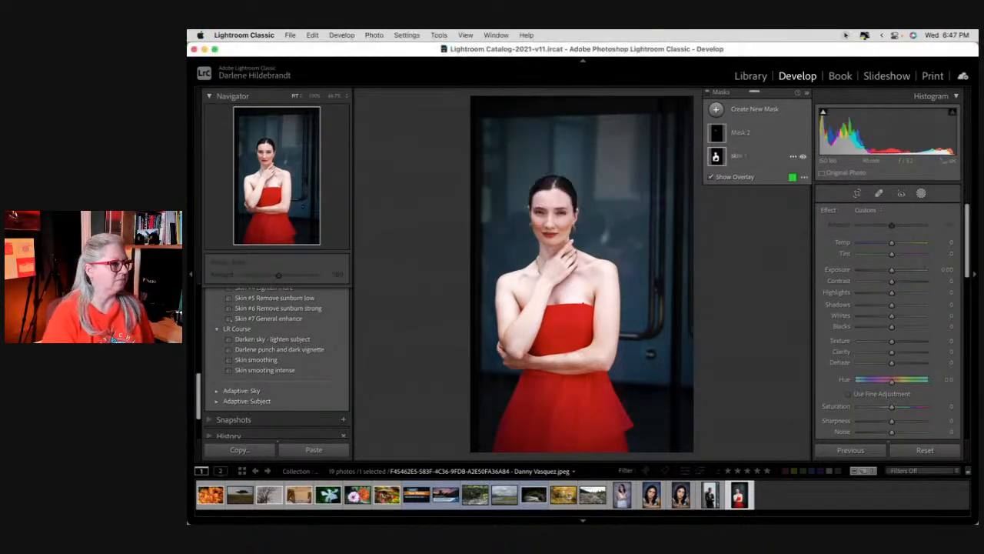
# Rename Mask 2 as eyes and close the masking tools
pyautogui.rightClick(792, 132)
pyautogui.click(803, 142)
pyautogui.write('eye')
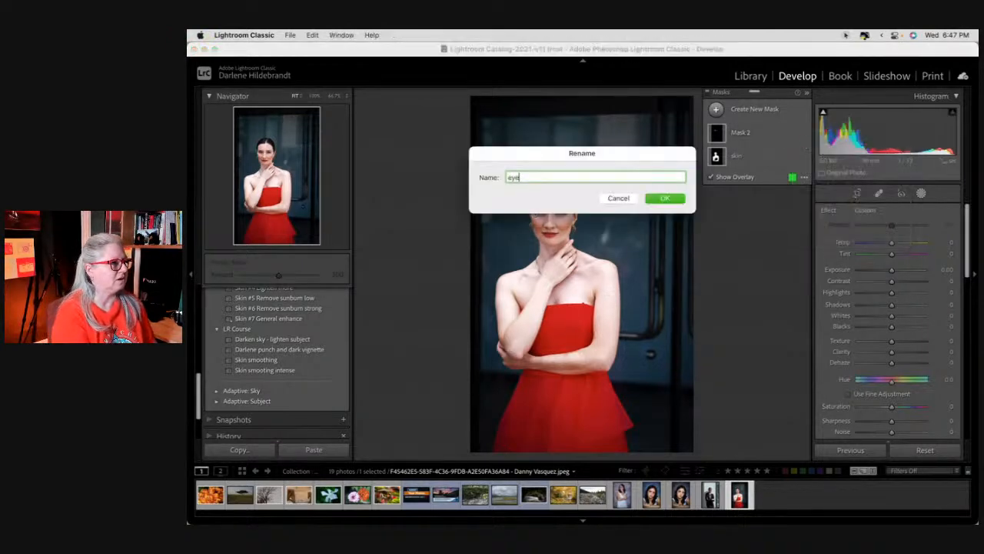
pyautogui.press('Return')
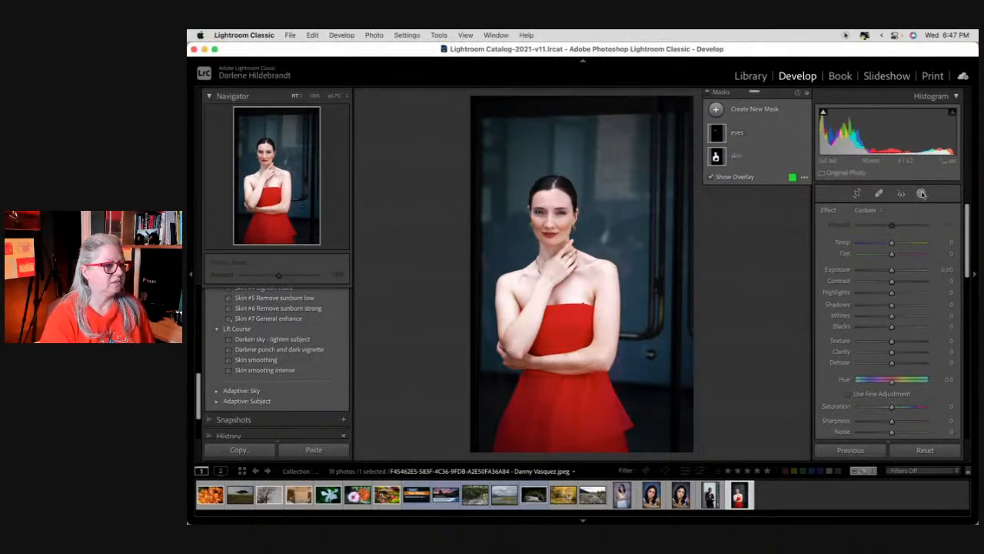
pyautogui.click(921, 193)
# Copy the portrait's develop settings, including the skin mask but leaving out the eyes mask and the crop
pyautogui.press('super+shift+c')
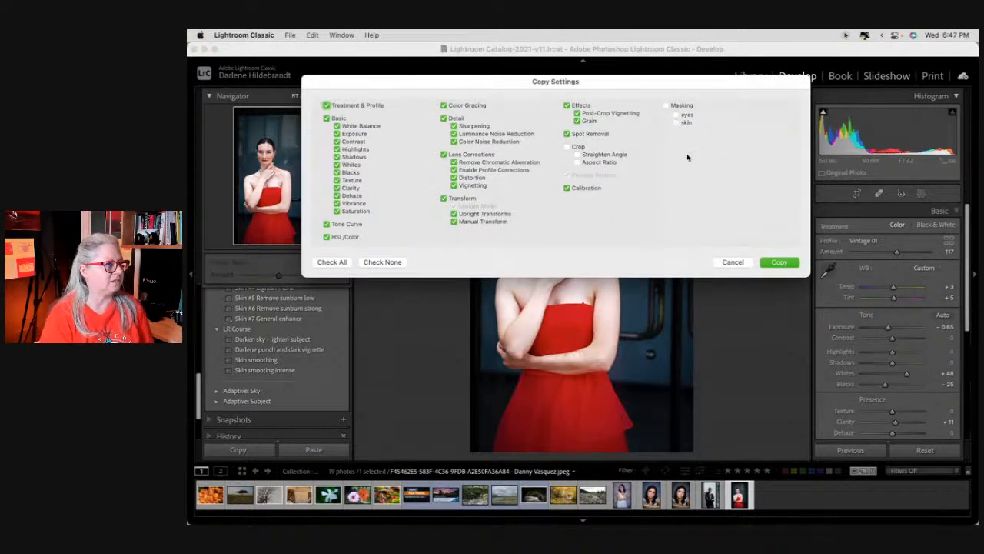
pyautogui.click(676, 123)
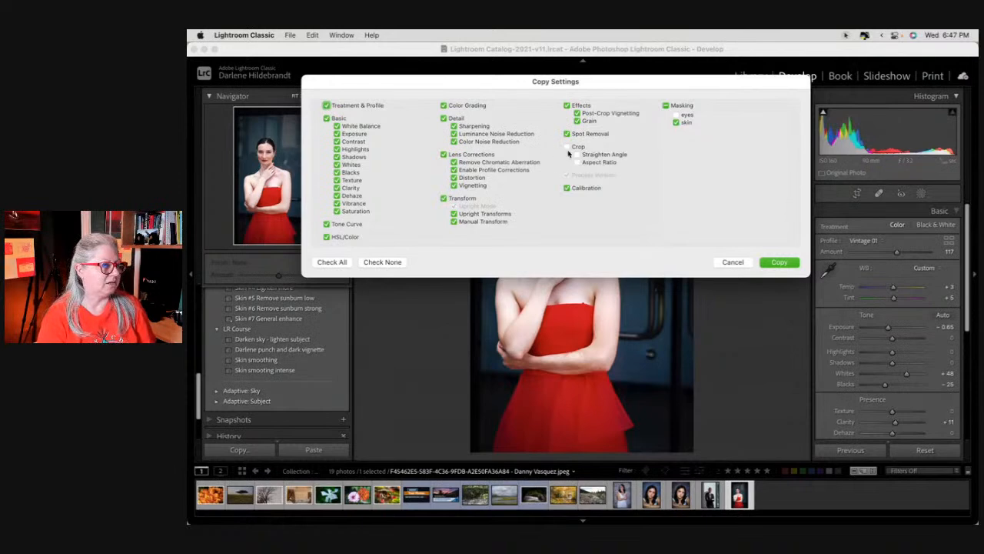
pyautogui.click(773, 262)
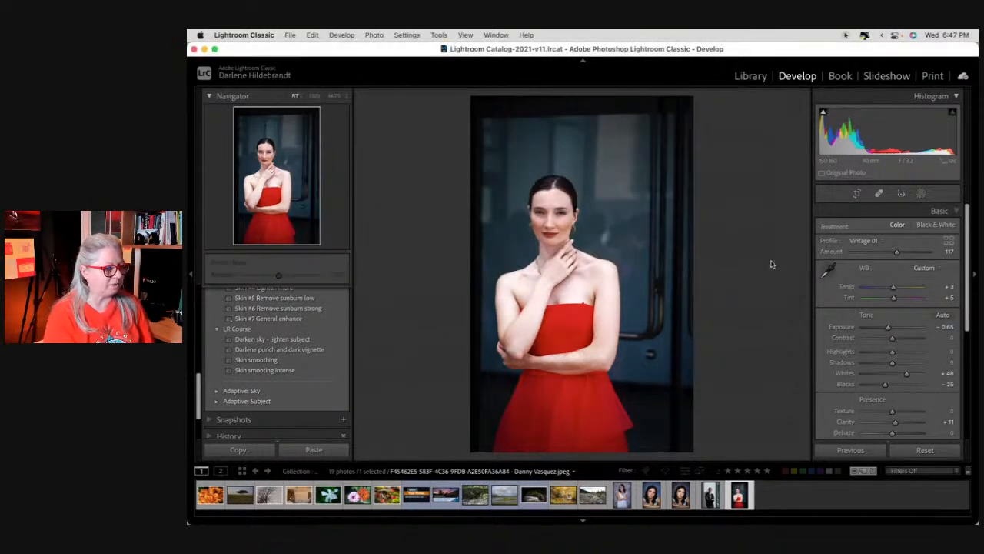
# Switch to the black-outfit portrait, paste the copied develop settings and set the Vintage 01 profile Amount to 70
pyautogui.press('Left')
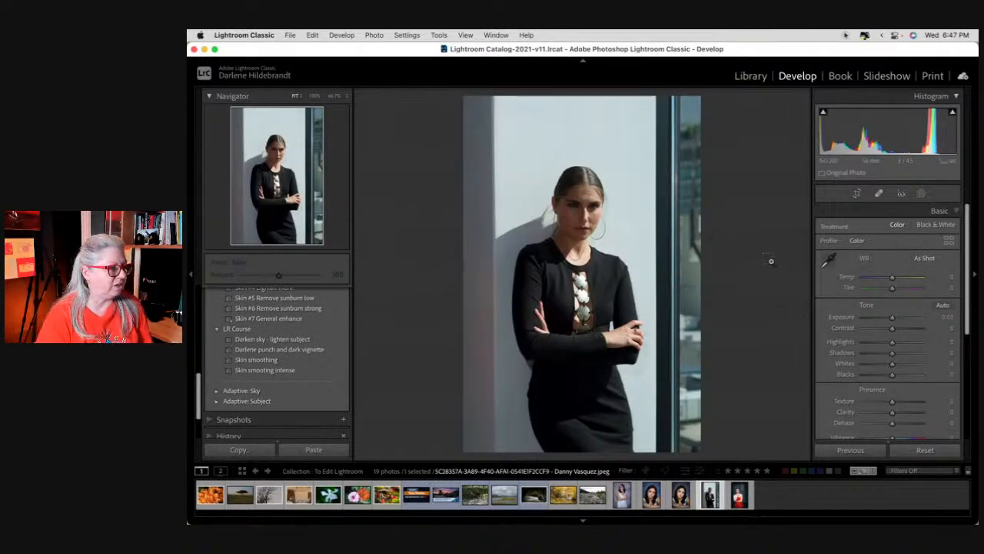
pyautogui.press('super+v')
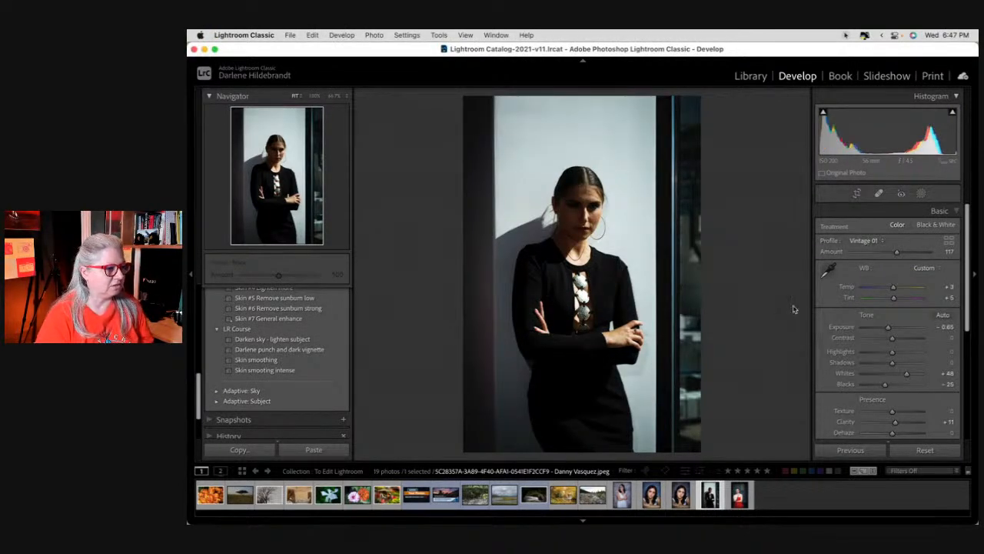
pyautogui.moveTo(895, 253)
pyautogui.mouseDown()
pyautogui.moveTo(860, 254)
pyautogui.moveTo(878, 253)
pyautogui.mouseUp()
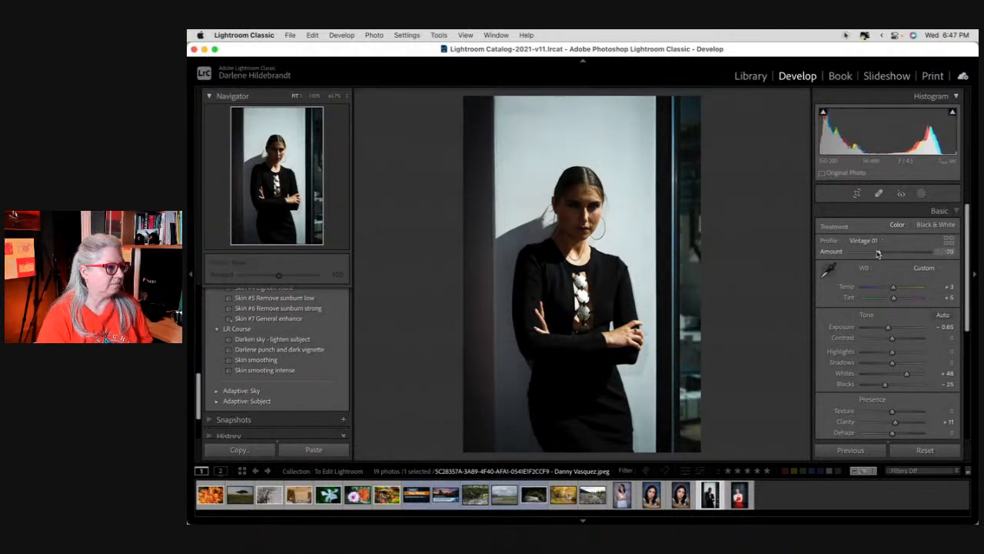
# Resample the skin mask's Color Range 1 from the black-outfit subject's face and close the masking tools
pyautogui.click(921, 193)
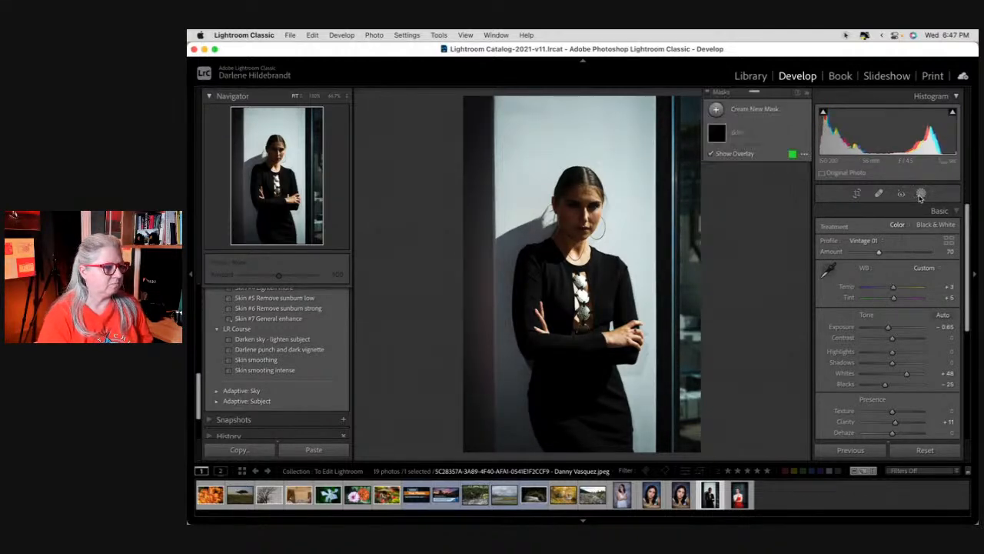
pyautogui.click(765, 136)
pyautogui.click(771, 168)
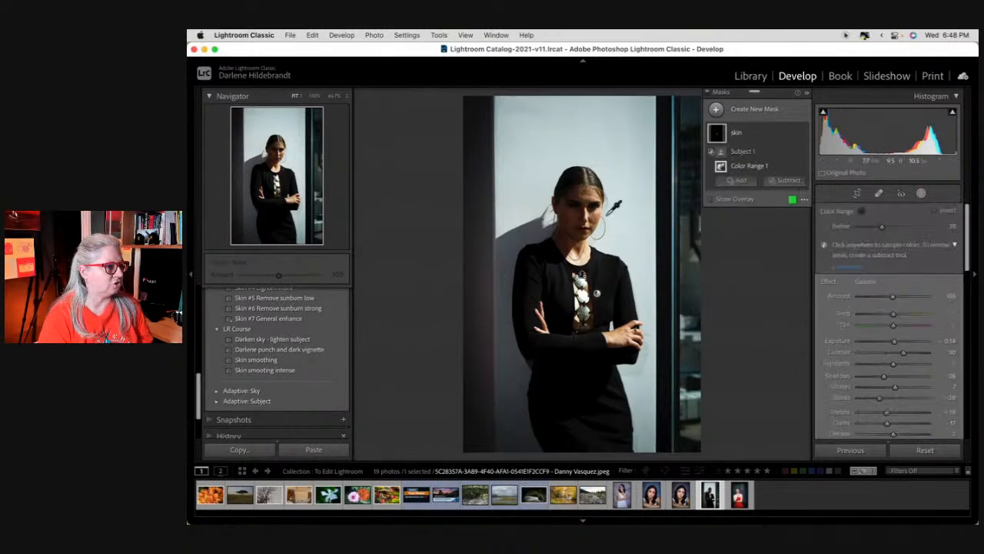
pyautogui.click(599, 213)
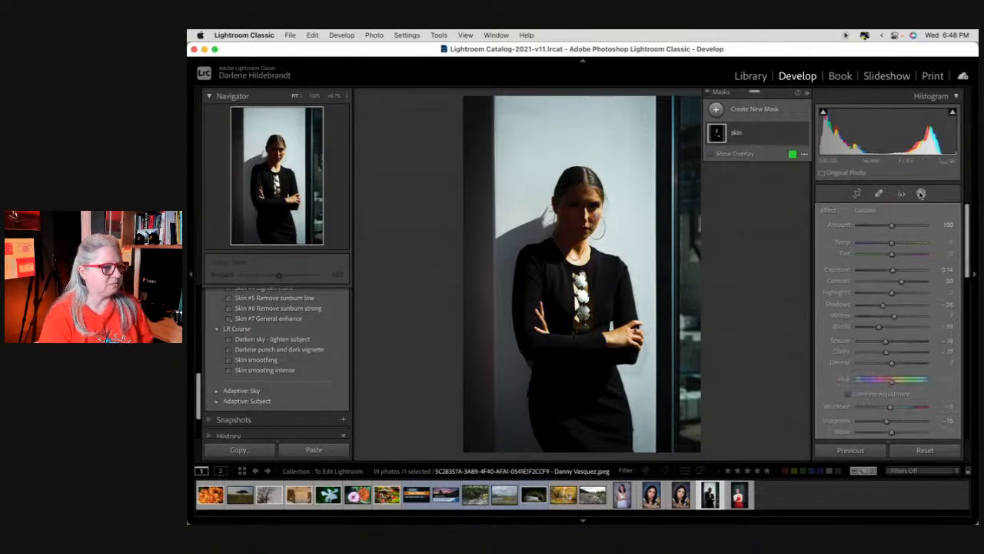
pyautogui.click(921, 193)
pyautogui.scroll(-2, 904, 313)
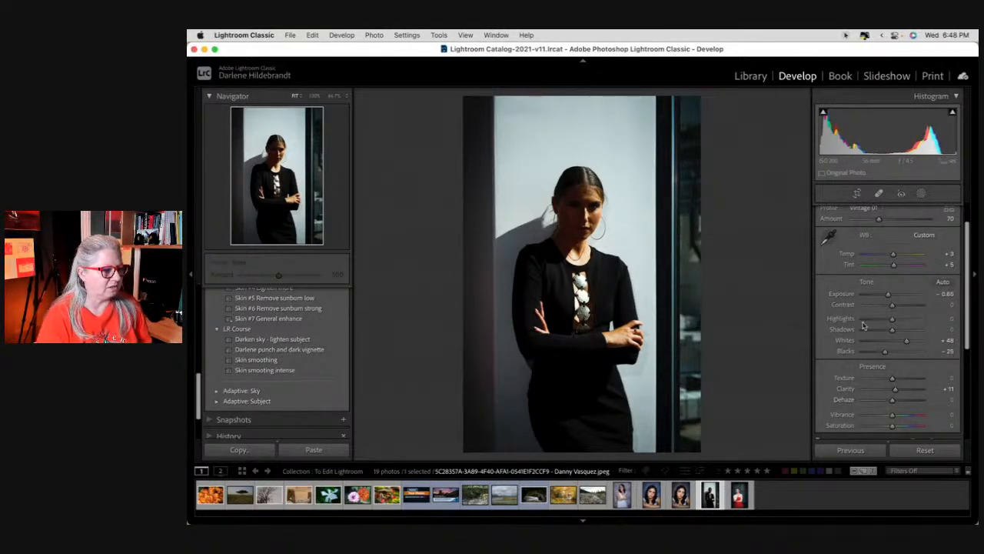
# Turn on the cursor highlight from its menu bar utility and return to the portrait
pyautogui.click(846, 35)
pyautogui.click(841, 63)
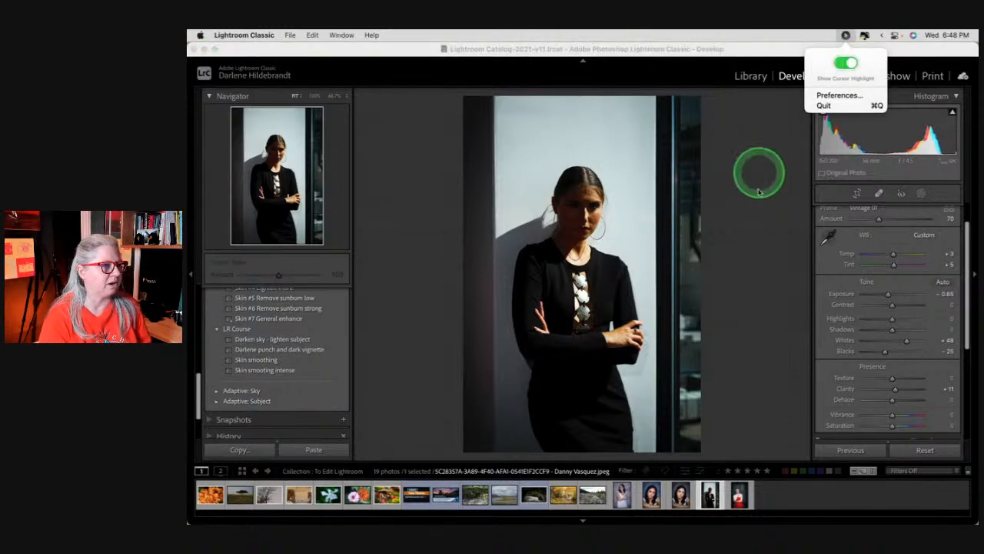
pyautogui.click(758, 202)
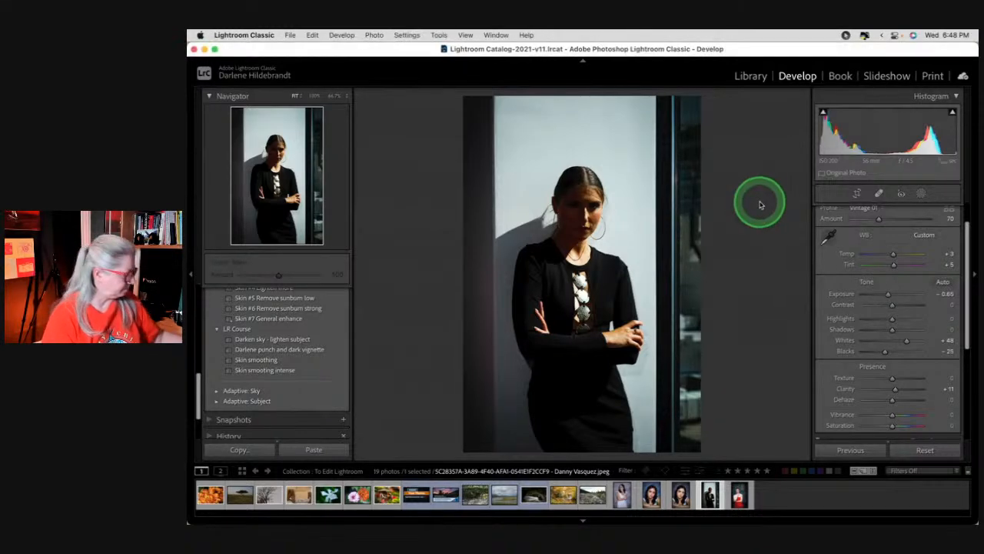
# Reset all the Tone adjustments and return the white balance to As Shot
pyautogui.doubleClick(867, 282)
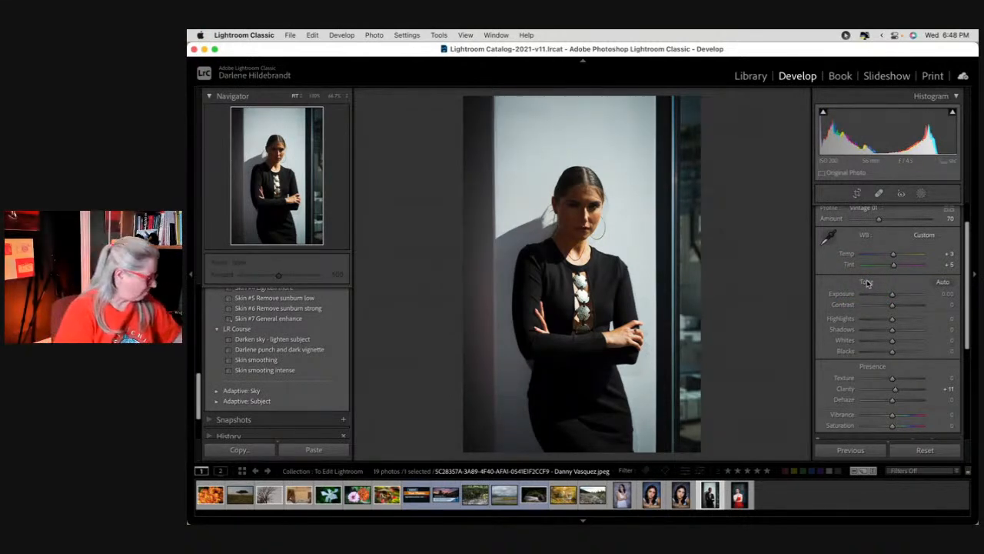
pyautogui.click(924, 235)
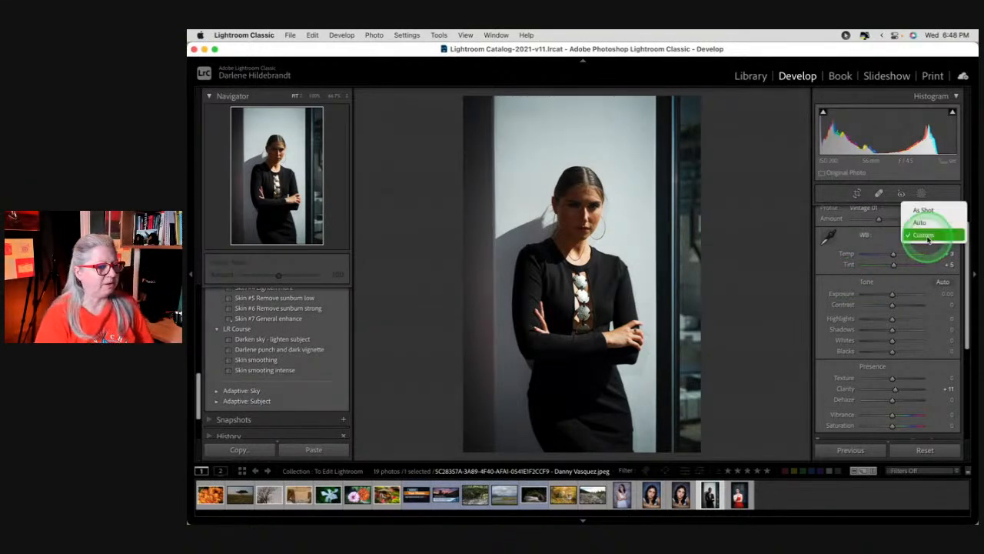
pyautogui.click(921, 211)
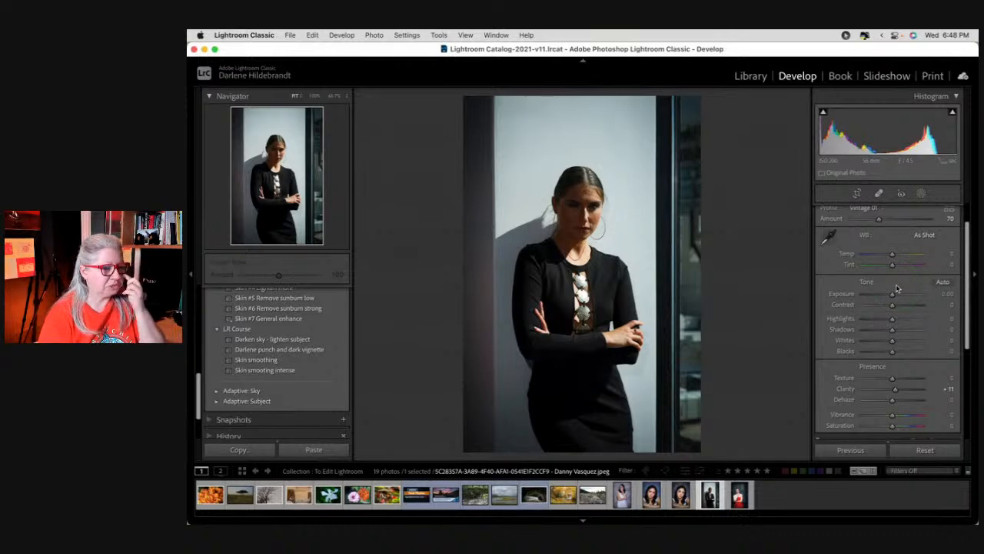
# Try the Auto white balance on the portrait and undo it
pyautogui.click(923, 236)
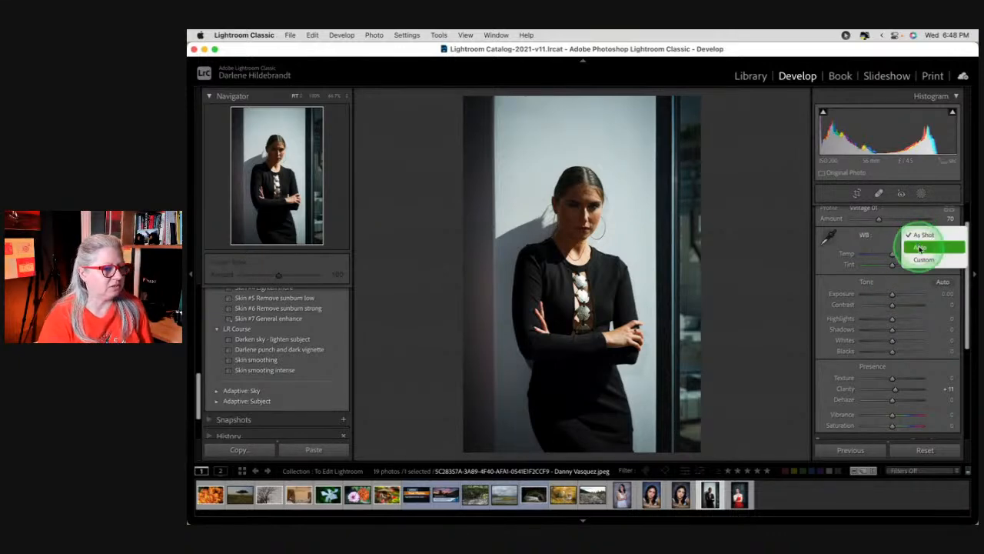
pyautogui.click(920, 248)
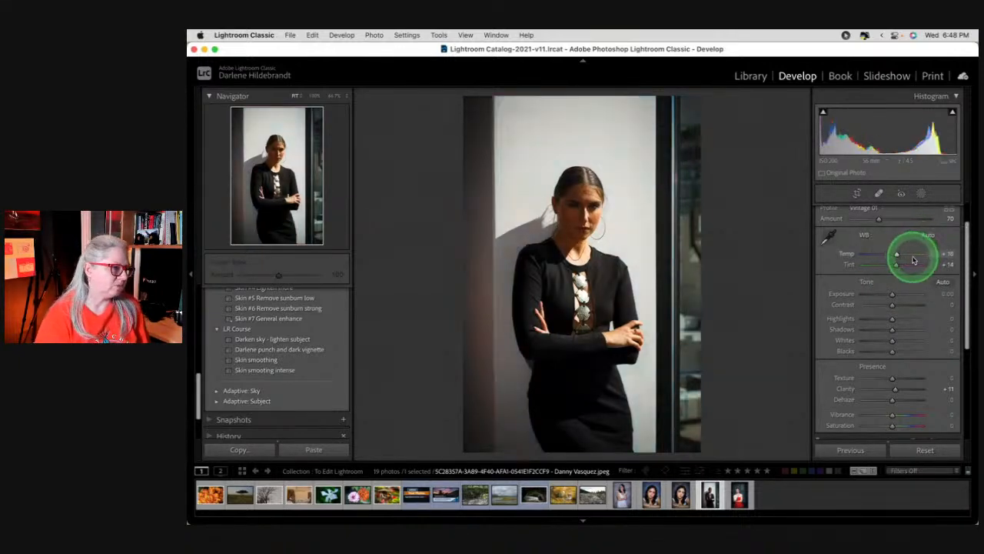
pyautogui.press('super+z')
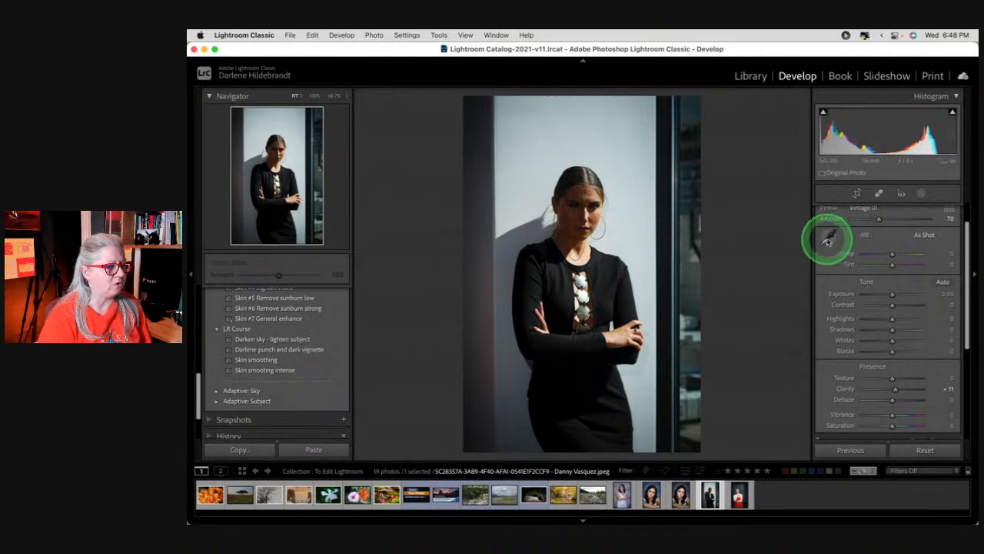
# Sample the white balance from the pale wall and then from two spots on the black outfit, ending at Temp +7 and Tint +8
pyautogui.click(635, 150)
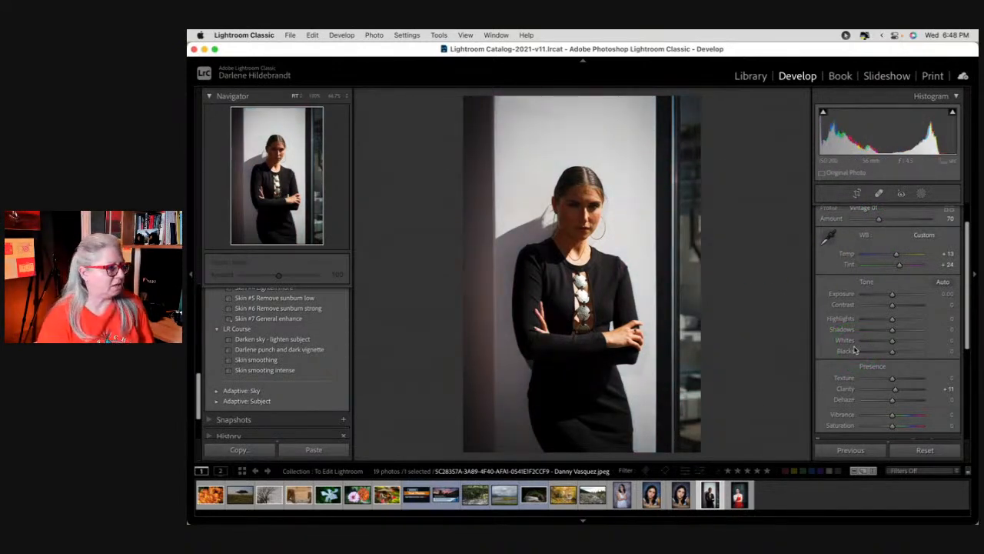
pyautogui.click(828, 236)
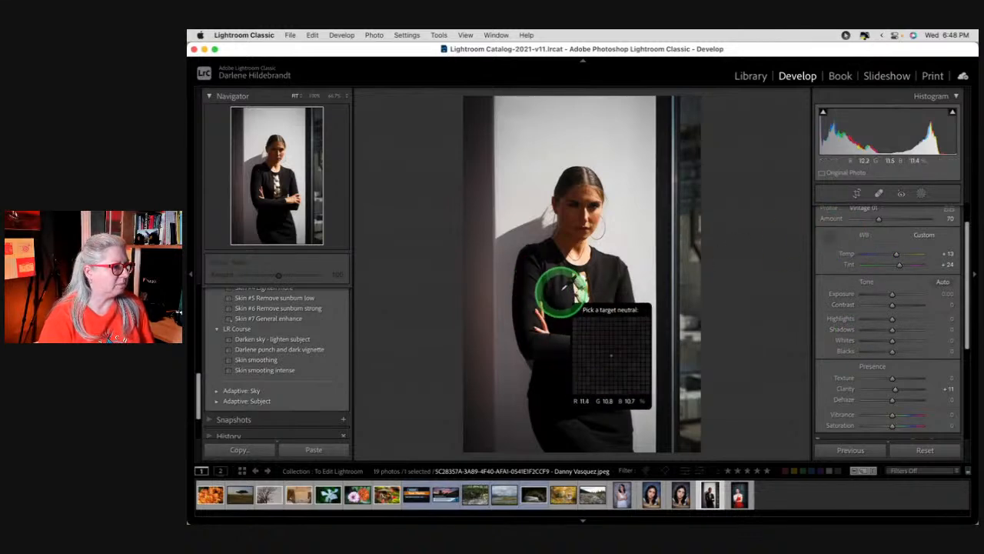
pyautogui.click(564, 291)
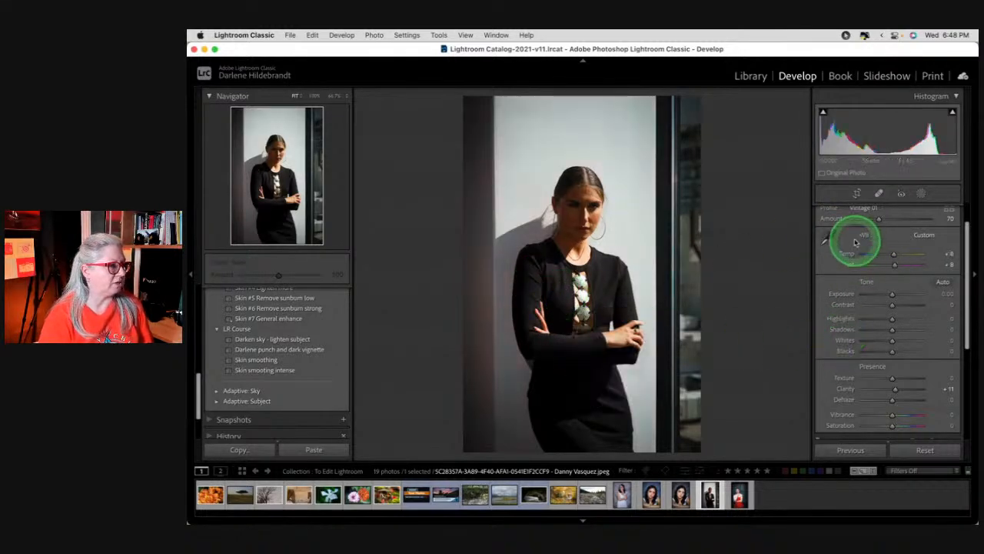
pyautogui.click(826, 237)
pyautogui.click(607, 283)
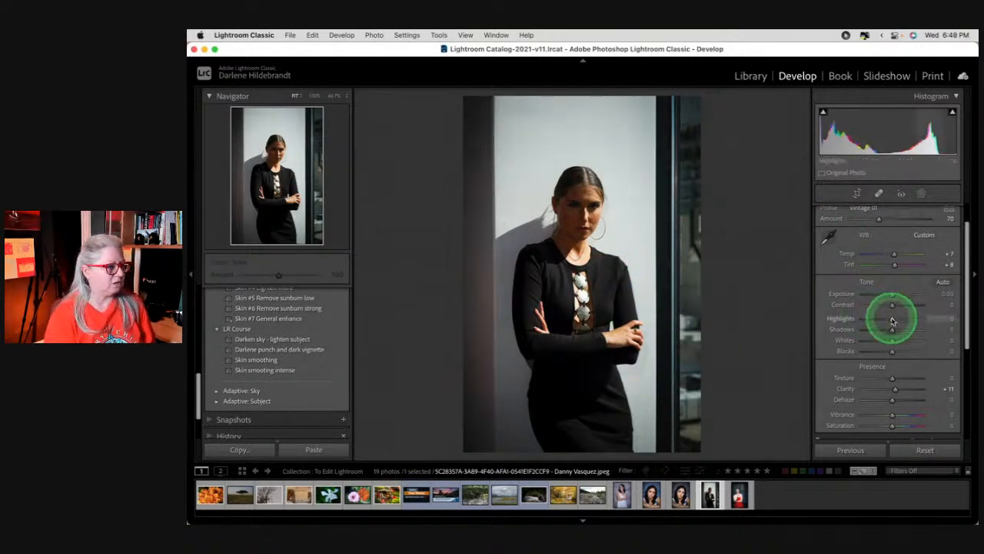
# Compare the portrait before and after the edits and look through the remaining develop adjustments
pyautogui.press('\\')
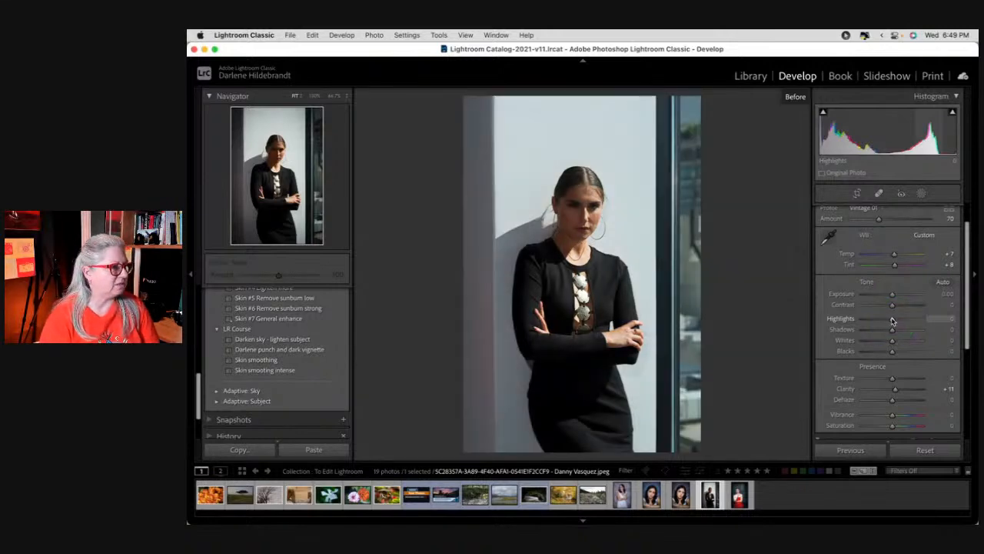
pyautogui.press('\\')
pyautogui.press('\\')
pyautogui.press('\\')
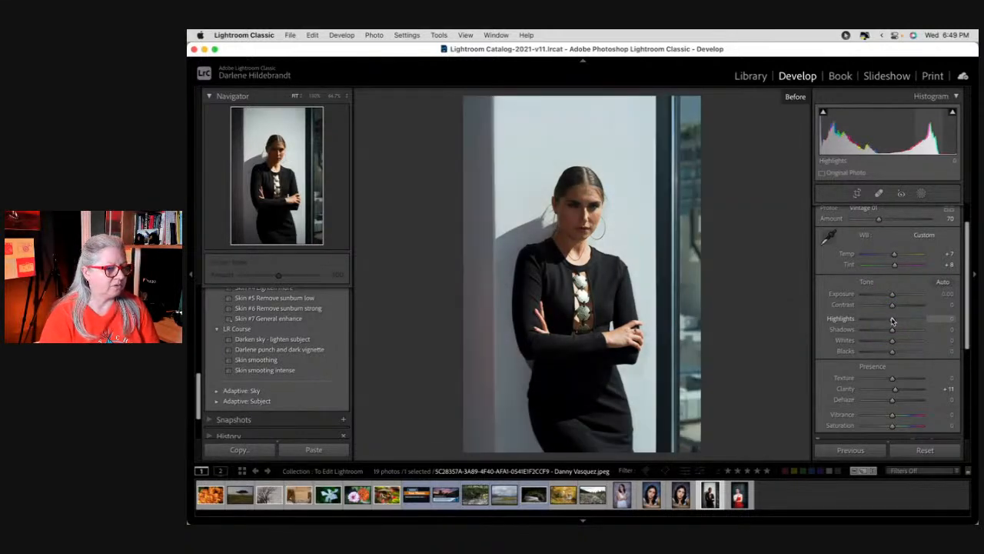
pyautogui.scroll(-3, 892, 321)
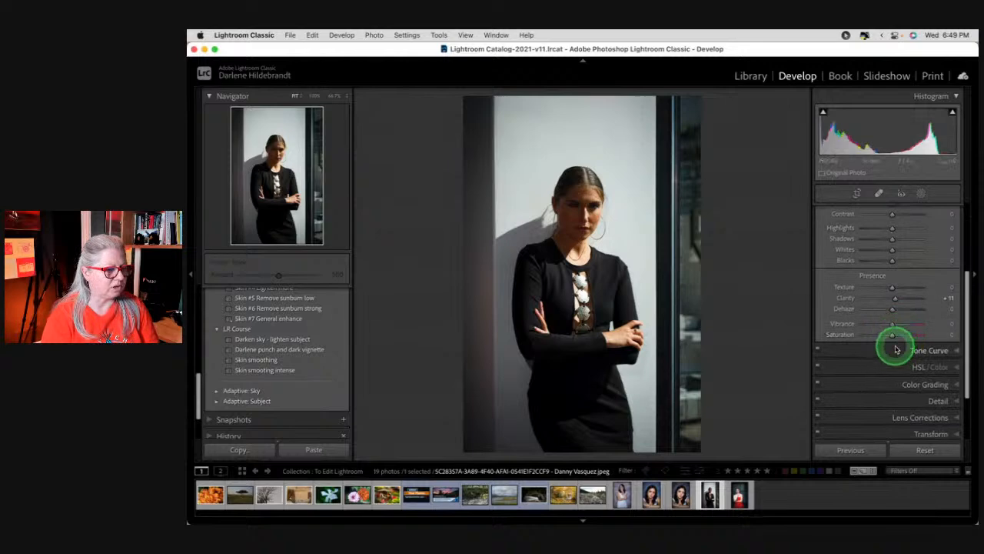
pyautogui.click(894, 348)
pyautogui.scroll(-3, 895, 345)
pyautogui.scroll(4, 895, 345)
# Apply the basic Color profile, close the Profile Browser and compare the portrait before and after
pyautogui.click(940, 213)
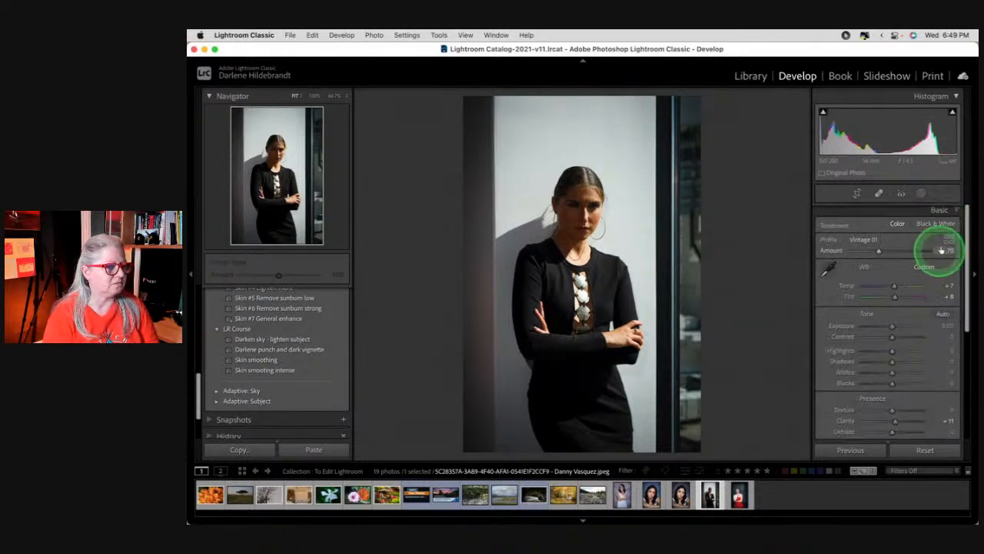
pyautogui.click(946, 242)
pyautogui.scroll(10, 926, 278)
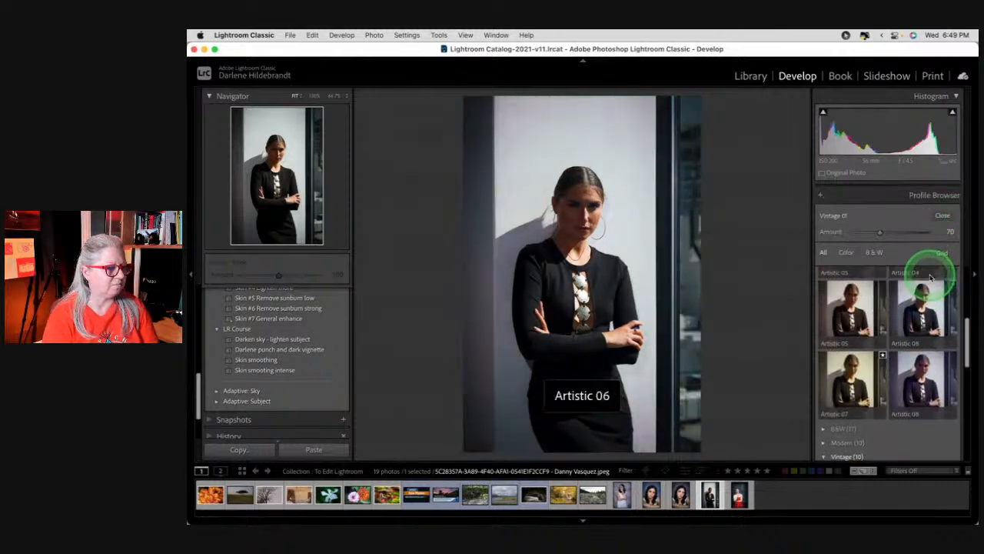
pyautogui.click(817, 300)
pyautogui.click(875, 321)
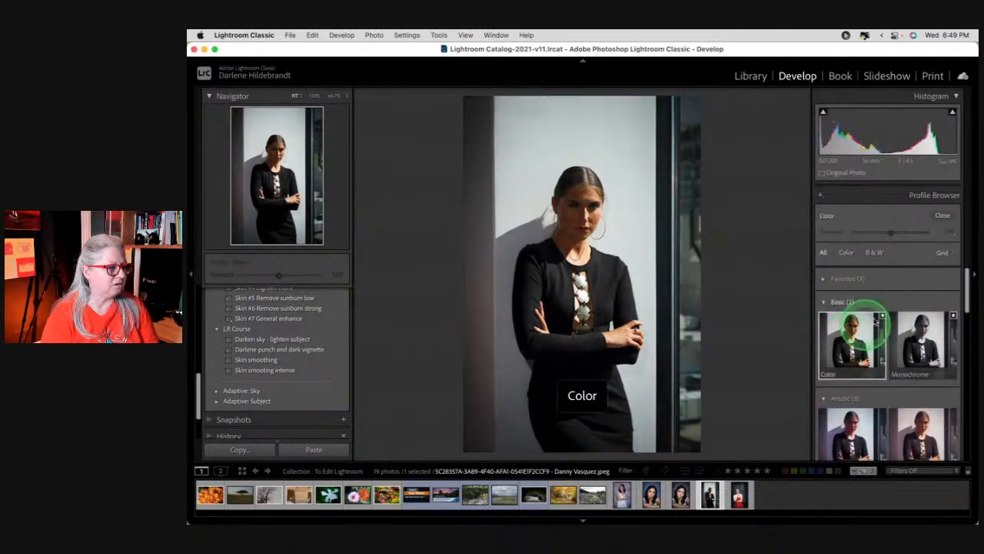
pyautogui.click(942, 215)
pyautogui.press('\\')
pyautogui.press('\\')
pyautogui.press('\\')
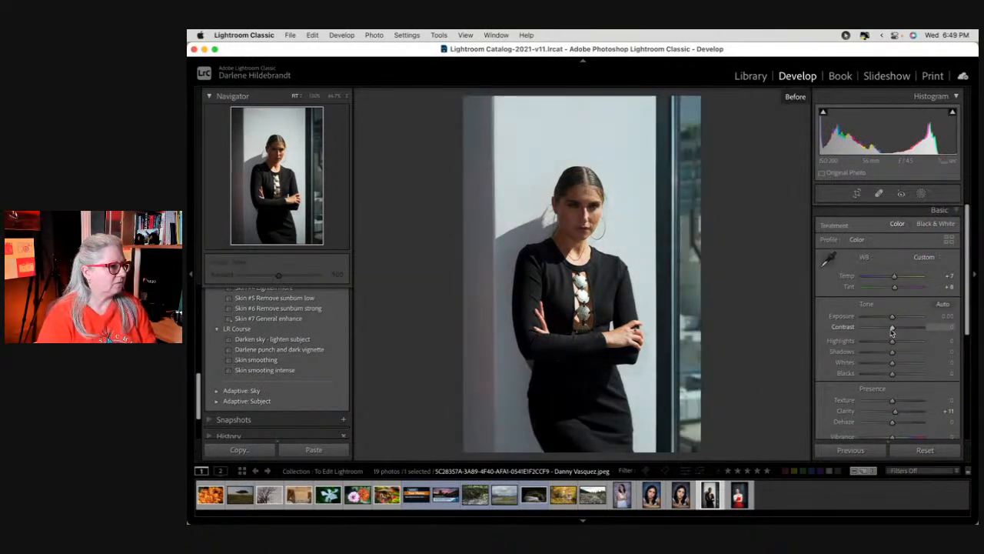
pyautogui.press('\\')
# Examine the pasted HSL hue, saturation and luminance adjustments, and compare the portrait with its before view
pyautogui.scroll(-6, 892, 332)
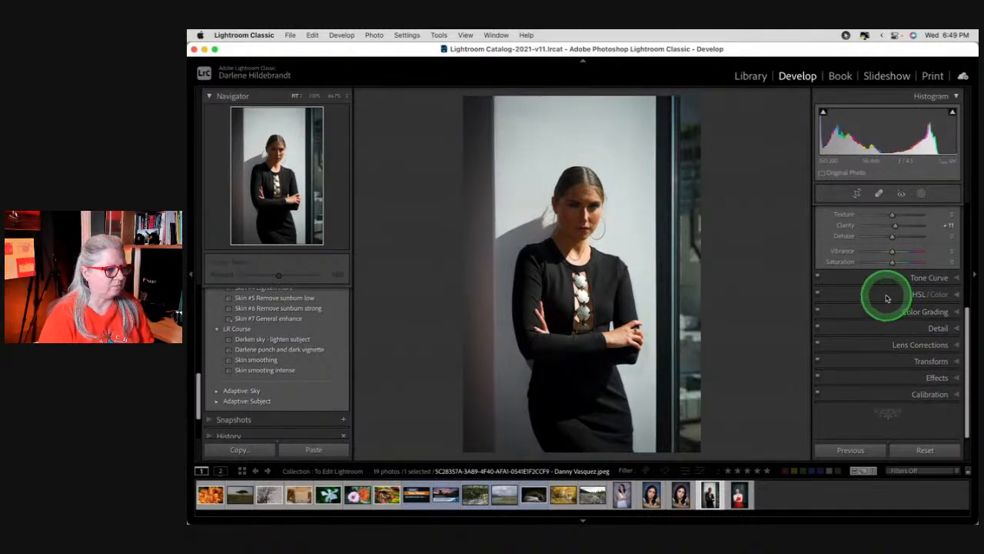
pyautogui.click(881, 295)
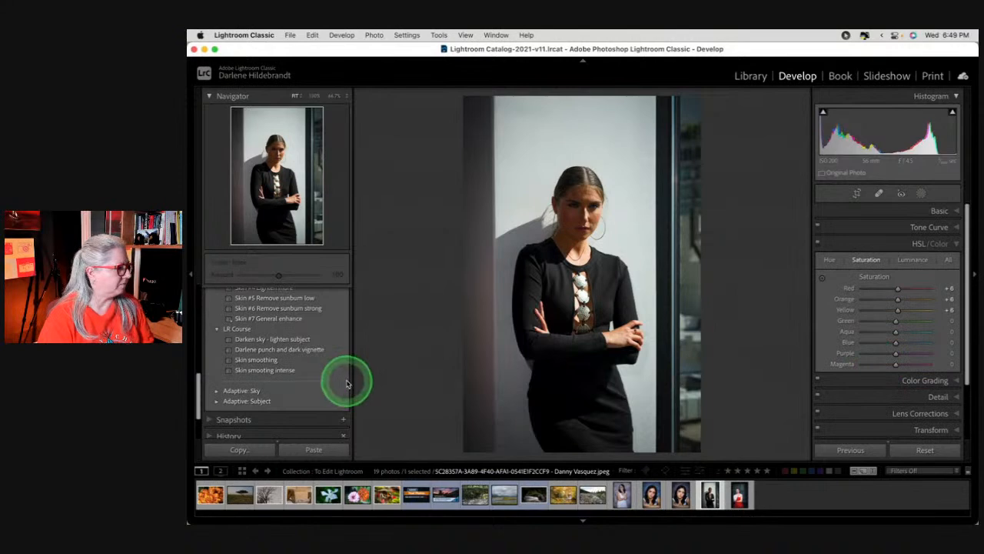
pyautogui.click(912, 259)
pyautogui.click(830, 259)
pyautogui.click(853, 260)
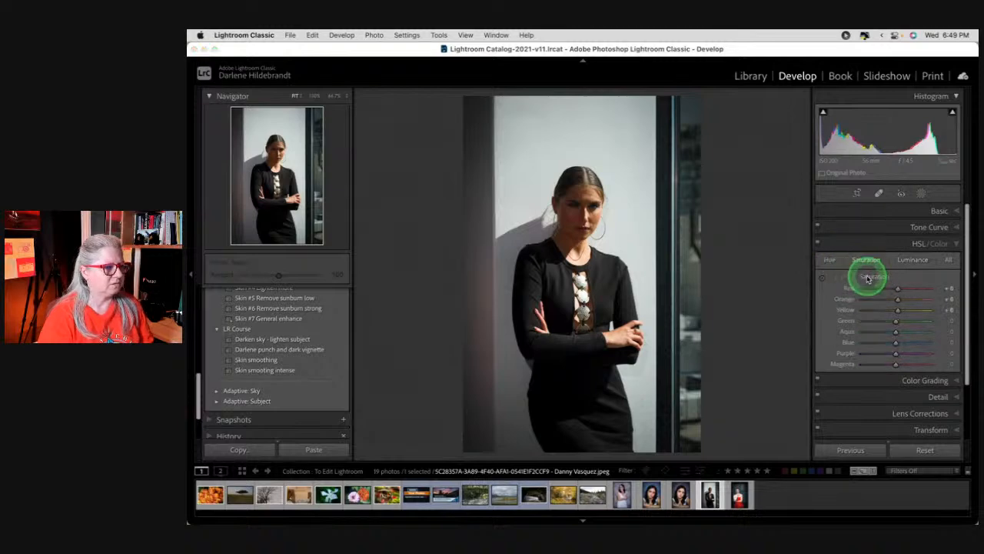
pyautogui.click(939, 210)
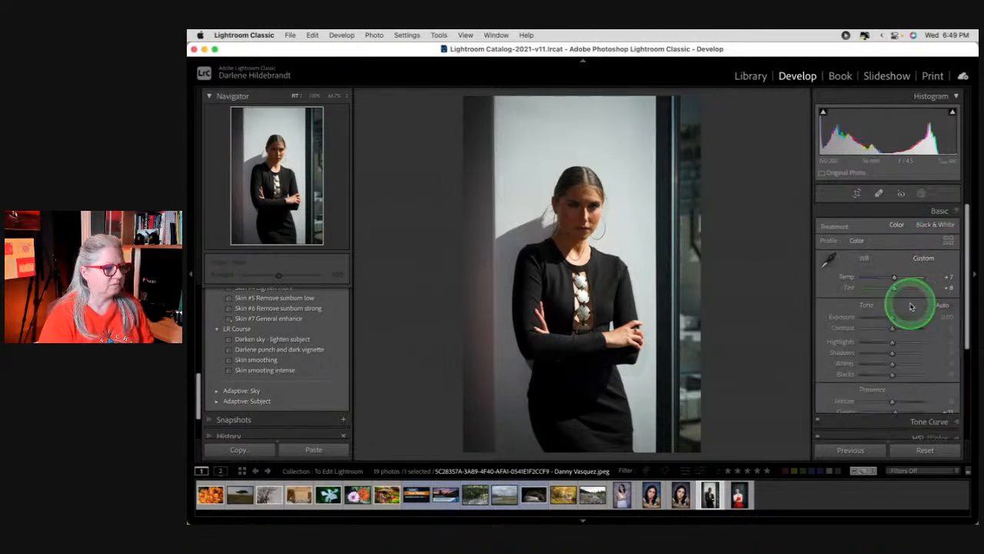
pyautogui.press('\\')
pyautogui.press('\\')
pyautogui.press('\\')
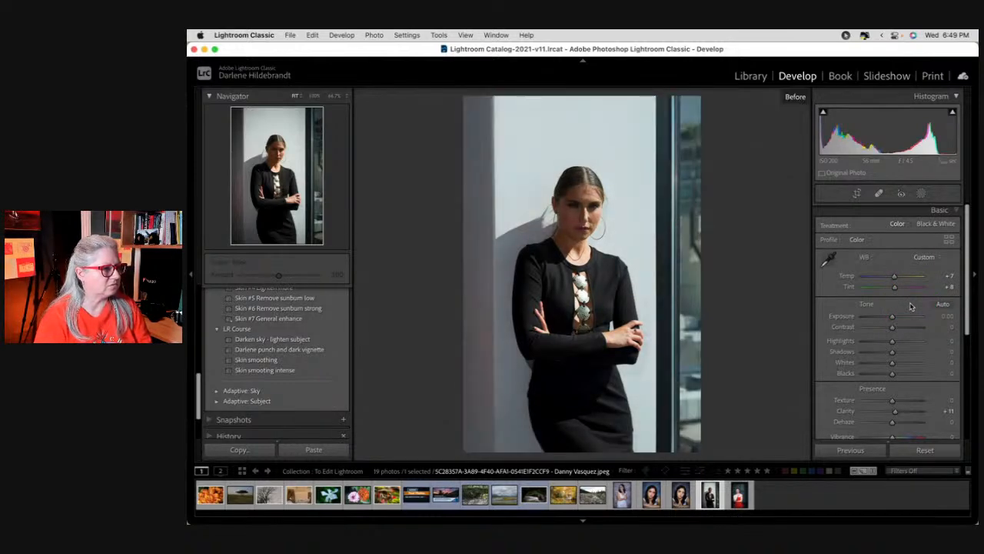
pyautogui.press('\\')
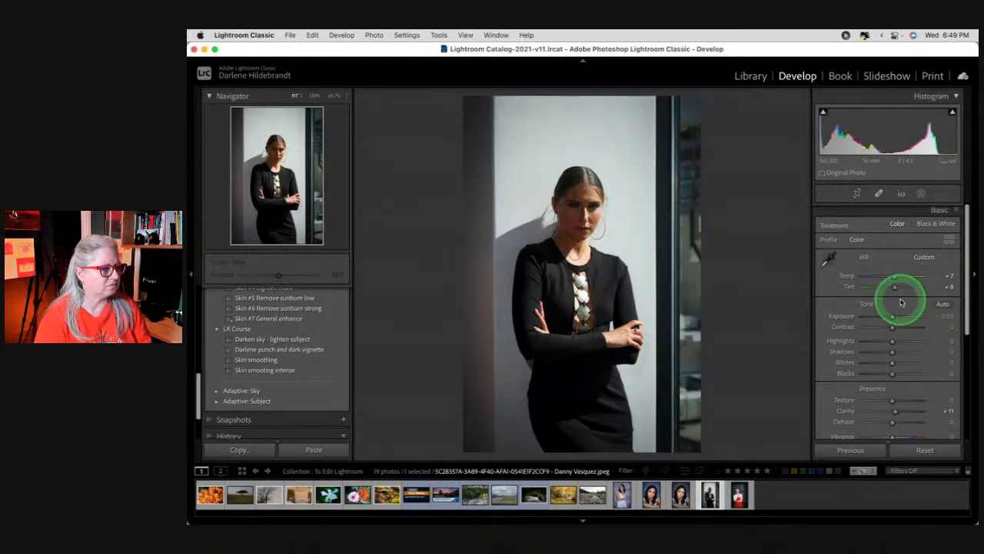
# Reset all develop settings on the black-outfit portrait, preview its highlight clipping and lower Whites to -100
pyautogui.click(925, 451)
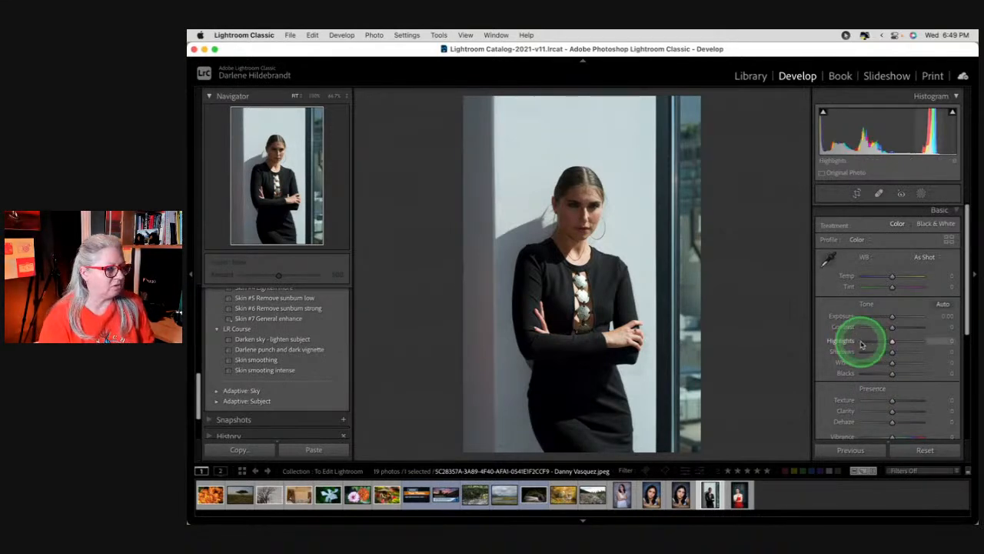
pyautogui.keyDown('alt'); pyautogui.click(892, 362); pyautogui.keyUp('alt')
pyautogui.keyDown('alt'); pyautogui.click(893, 363); pyautogui.keyUp('alt')
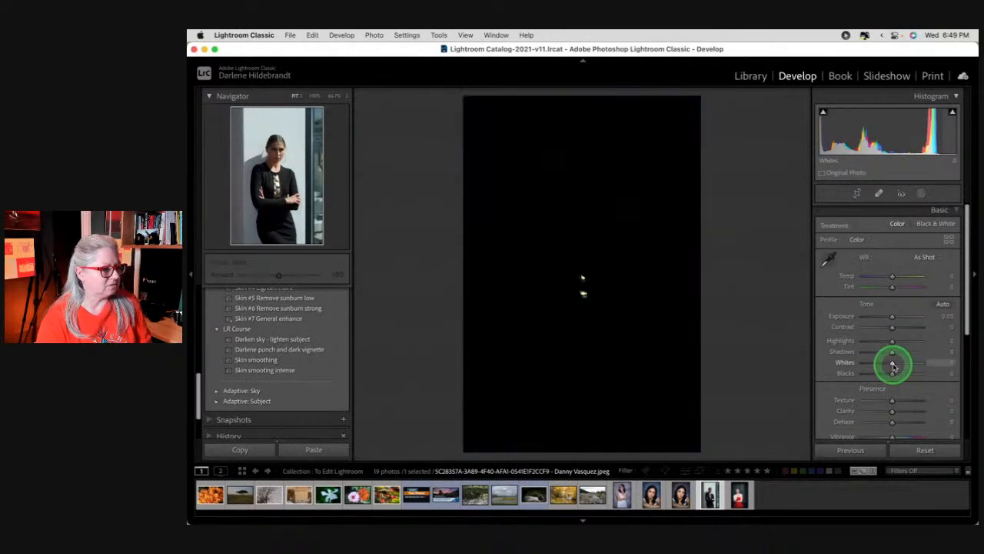
pyautogui.moveTo(892, 366); pyautogui.dragTo(861, 364)
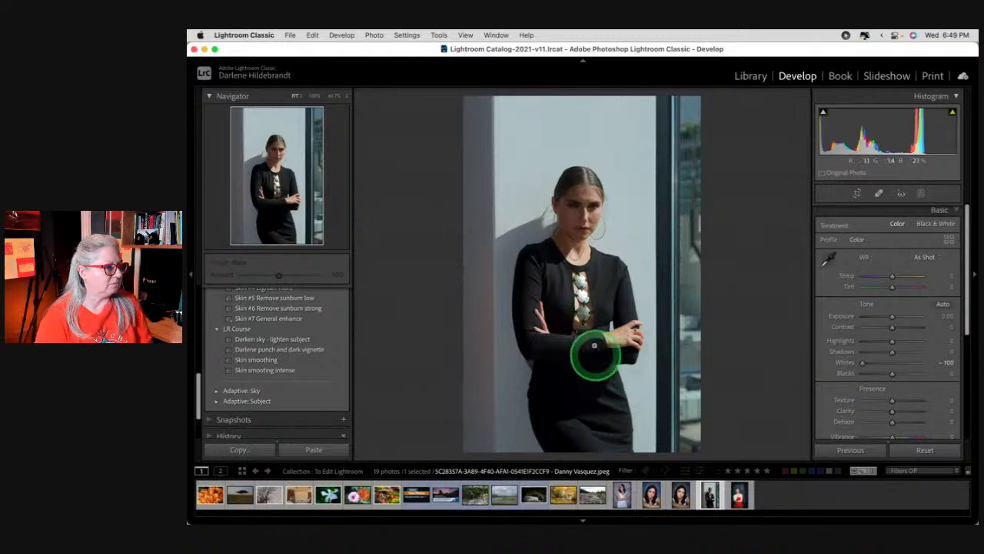
# Return Whites to 0, lower Blacks to -12 and raise Clarity to +13 on the portrait
pyautogui.moveTo(860, 363); pyautogui.dragTo(887, 375)
pyautogui.moveTo(892, 410); pyautogui.dragTo(894, 411)
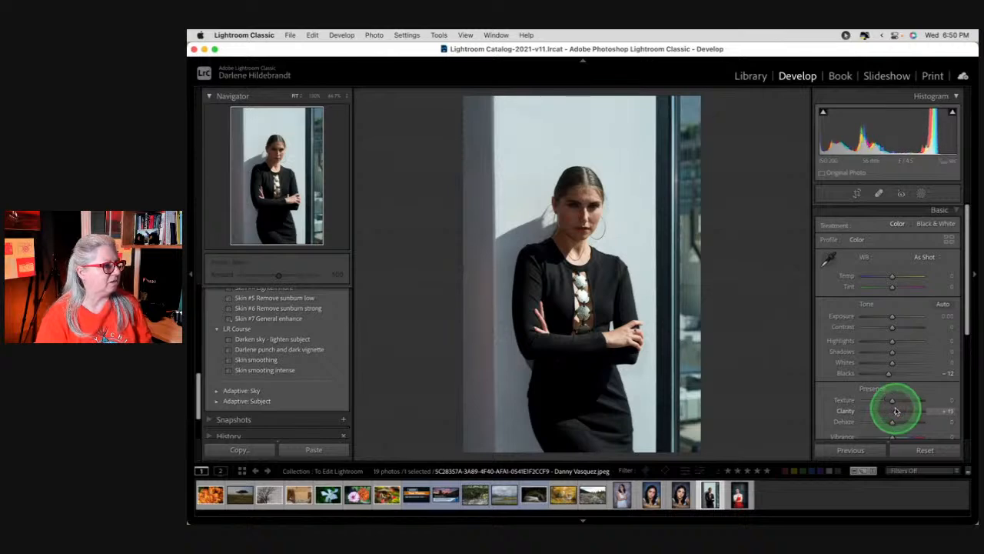
# Try neutral white balance samples on several spots of the bright wall behind the woman
pyautogui.click(829, 259)
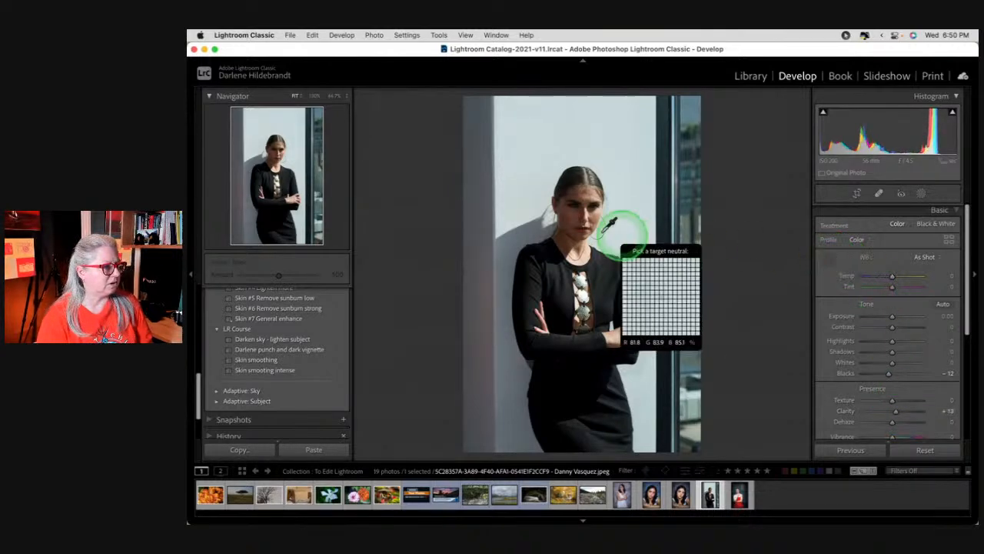
pyautogui.click(653, 186)
pyautogui.click(830, 257)
pyautogui.click(536, 137)
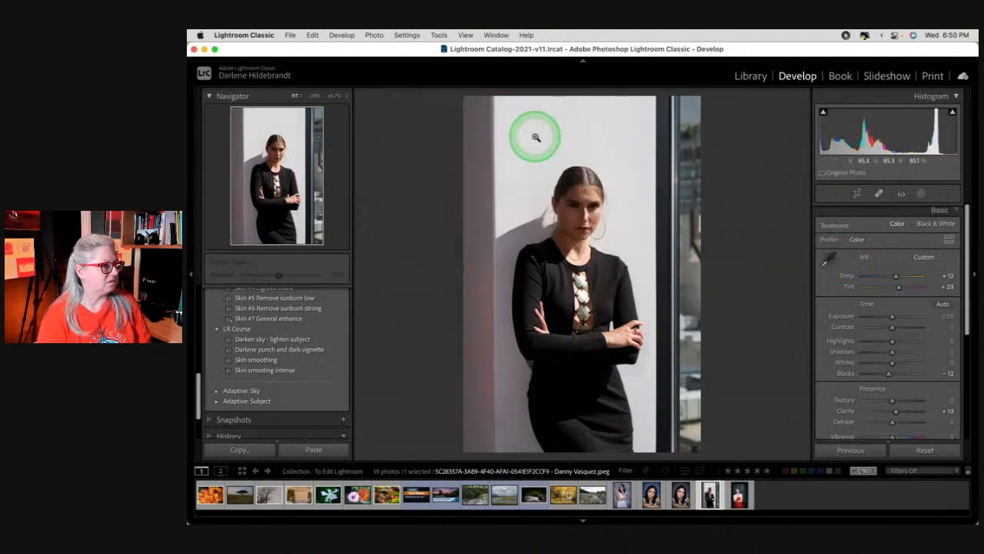
pyautogui.click(829, 259)
pyautogui.click(647, 131)
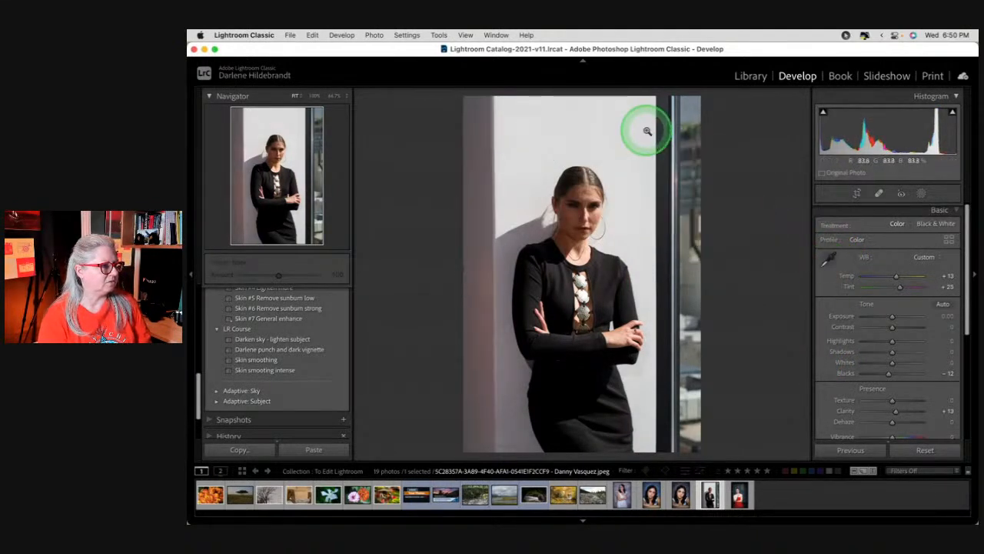
# Set the white balance by sampling the black outfit near the shoulder, and compare the portrait before and after
pyautogui.click(829, 259)
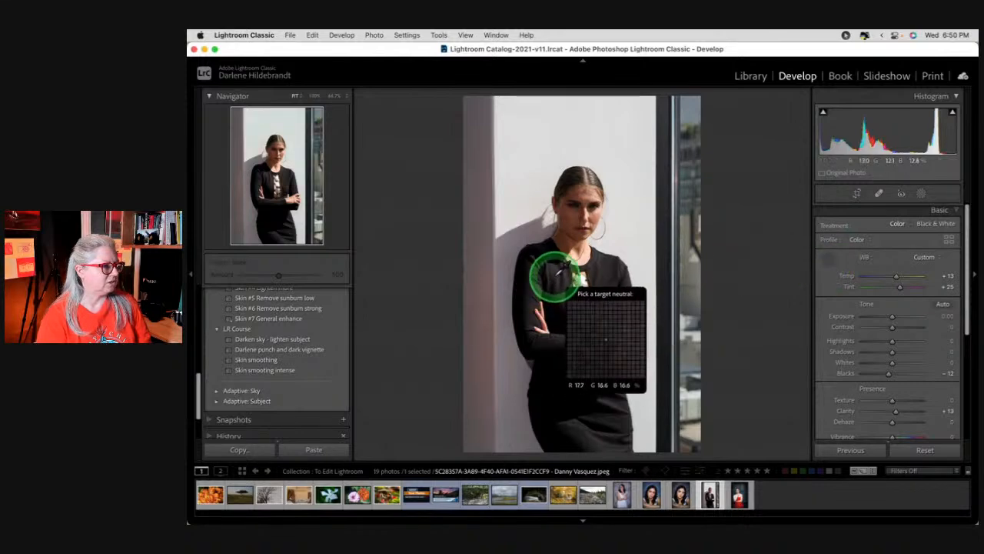
pyautogui.click(550, 271)
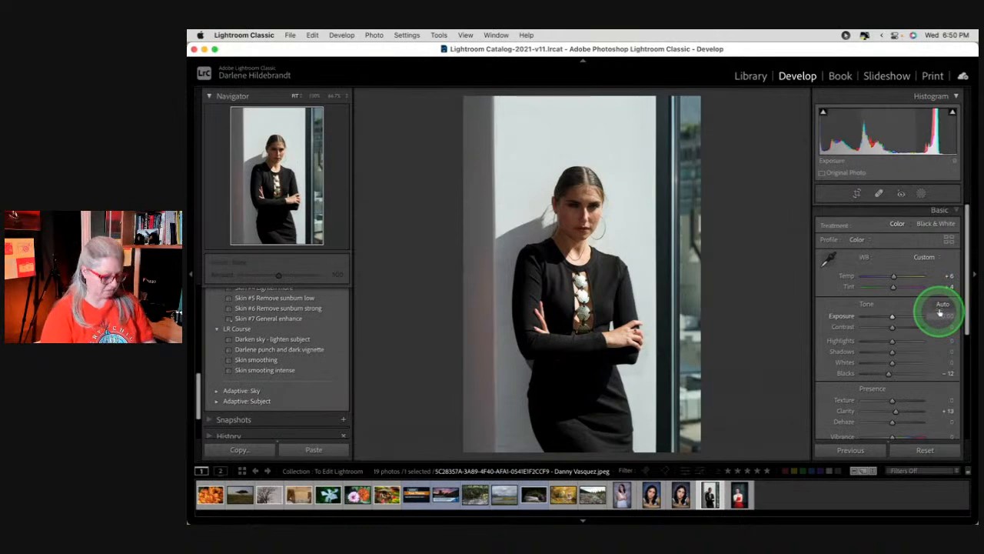
pyautogui.press('\\')
pyautogui.press('\\')
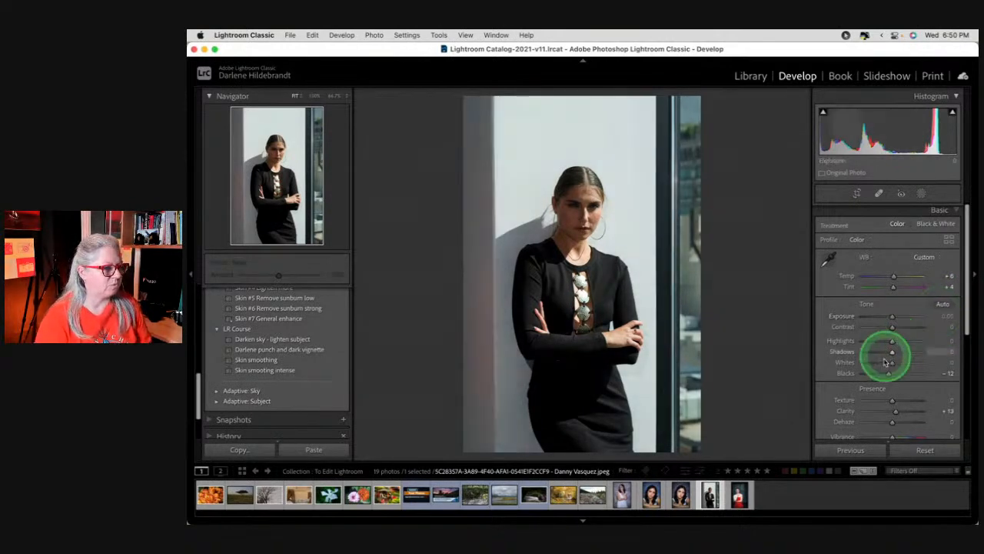
# Try Highlights -60, Shadows +71 and Clarity +71, and compare a closer view of the portrait before and after
pyautogui.moveTo(889, 353)
pyautogui.mouseDown()
pyautogui.moveTo(910, 352)
pyautogui.moveTo(863, 338)
pyautogui.moveTo(875, 341)
pyautogui.mouseUp()
pyautogui.moveTo(895, 411); pyautogui.dragTo(912, 413)
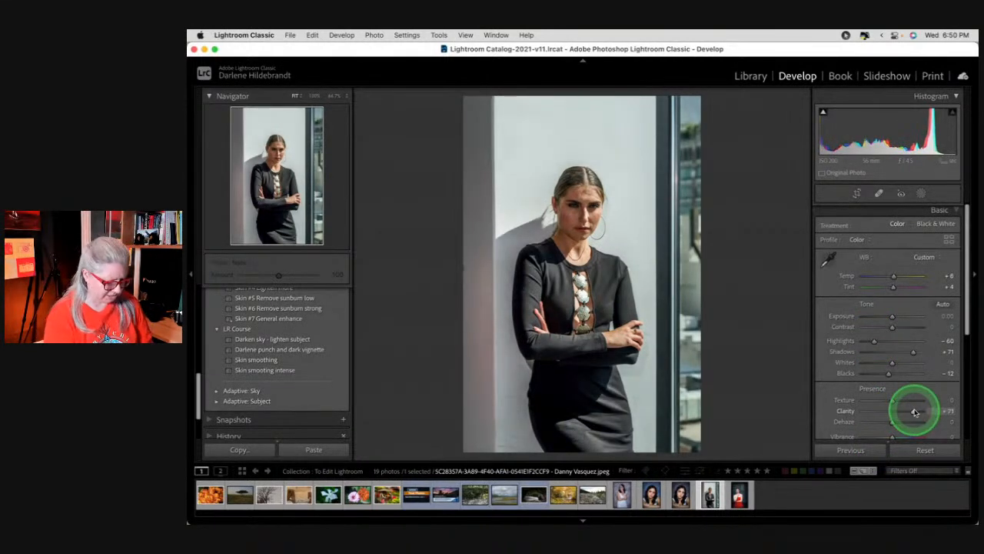
pyautogui.press('z')
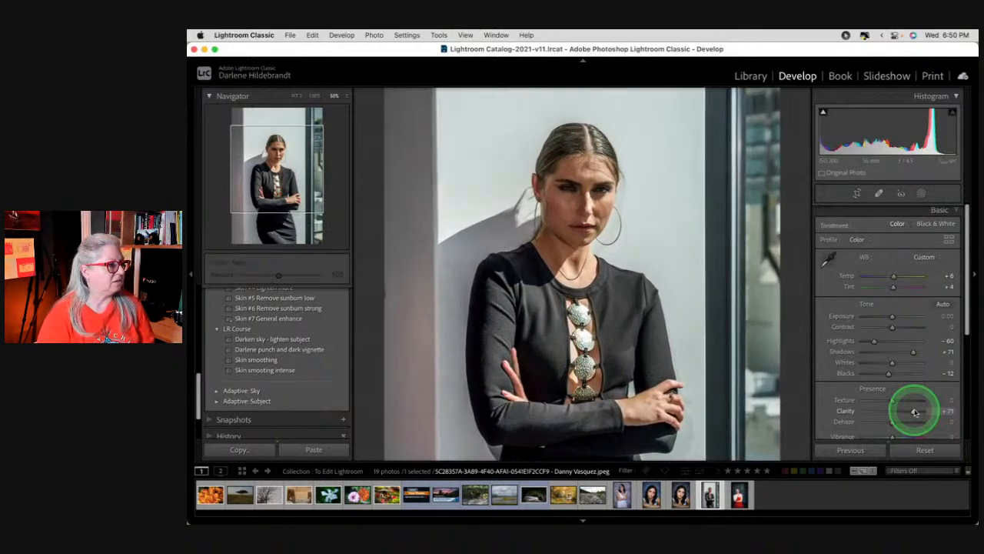
pyautogui.press('\\')
pyautogui.press('\\')
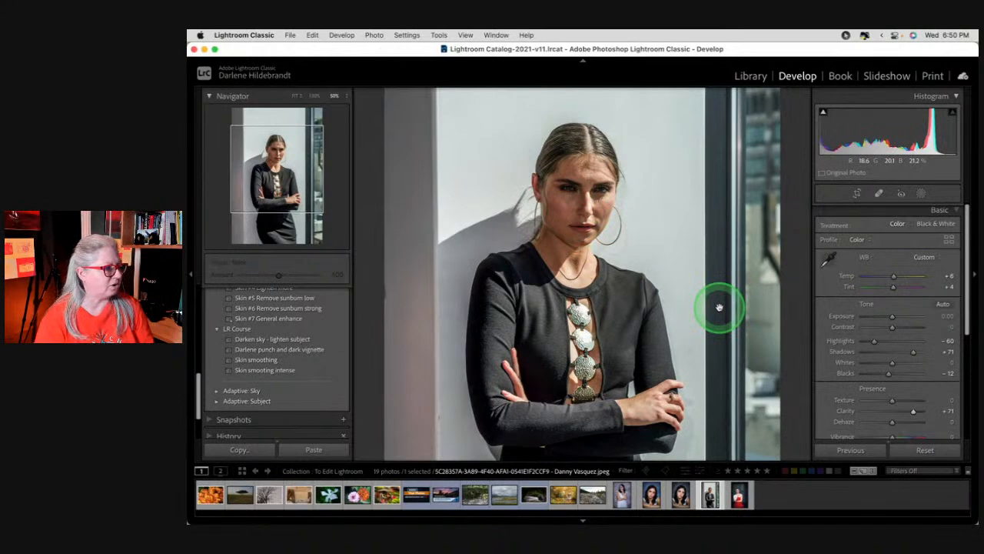
# Undo the strong Clarity, Shadows and Highlights changes
pyautogui.press('super+z')
pyautogui.press('super+z')
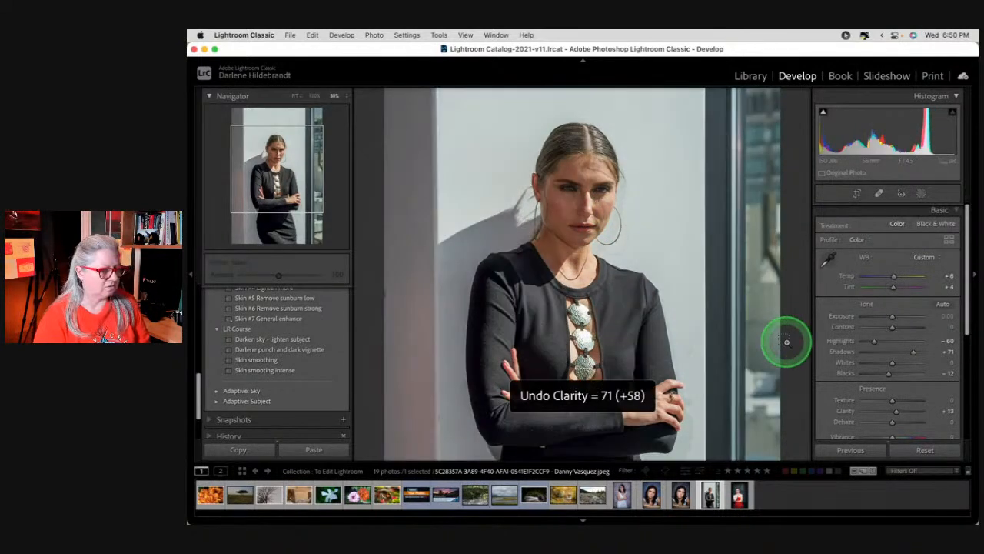
pyautogui.press('super+z')
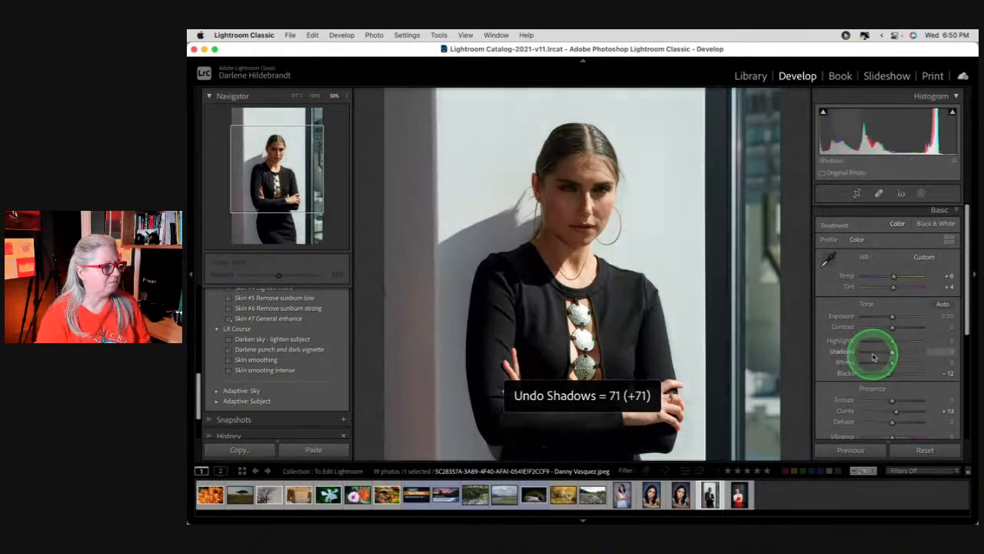
# Set Shadows to +20, Highlights to -14, Contrast to -12, Whites to +11 and Blacks to -15, previewing the shadow clipping
pyautogui.moveTo(892, 353)
pyautogui.mouseDown()
pyautogui.moveTo(887, 329)
pyautogui.moveTo(895, 353)
pyautogui.mouseUp()
pyautogui.click(896, 352)
pyautogui.moveTo(888, 329); pyautogui.dragTo(892, 329)
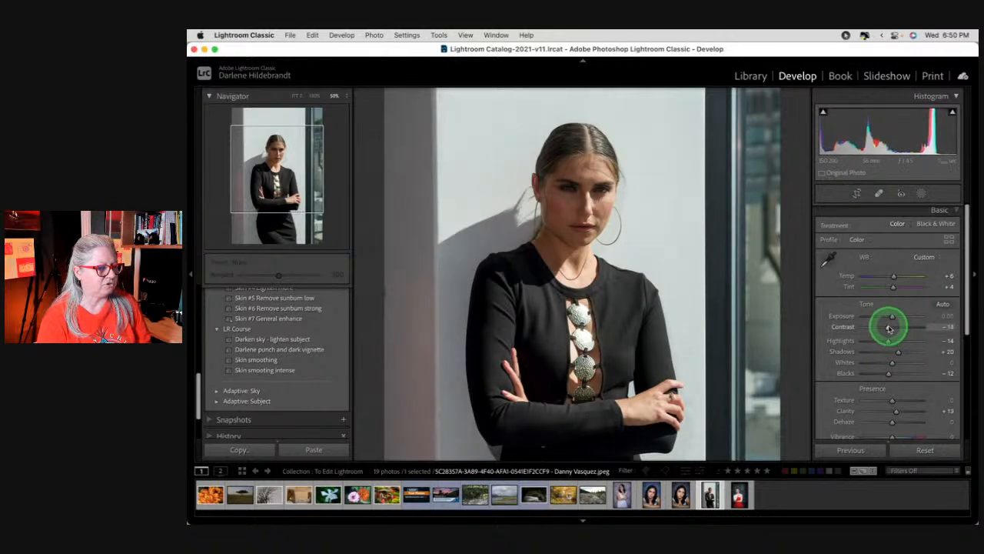
pyautogui.click(635, 292)
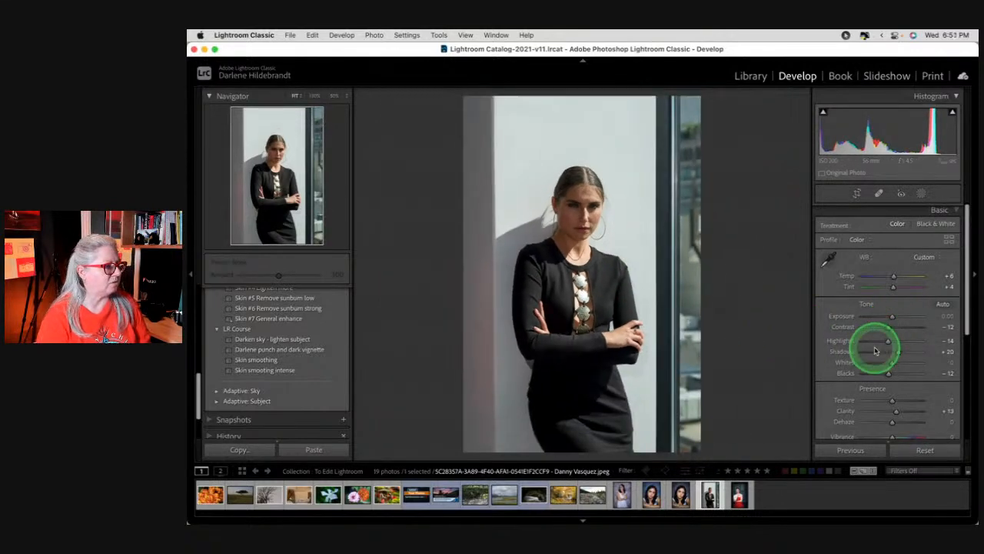
pyautogui.moveTo(887, 373); pyautogui.dragTo(888, 376)
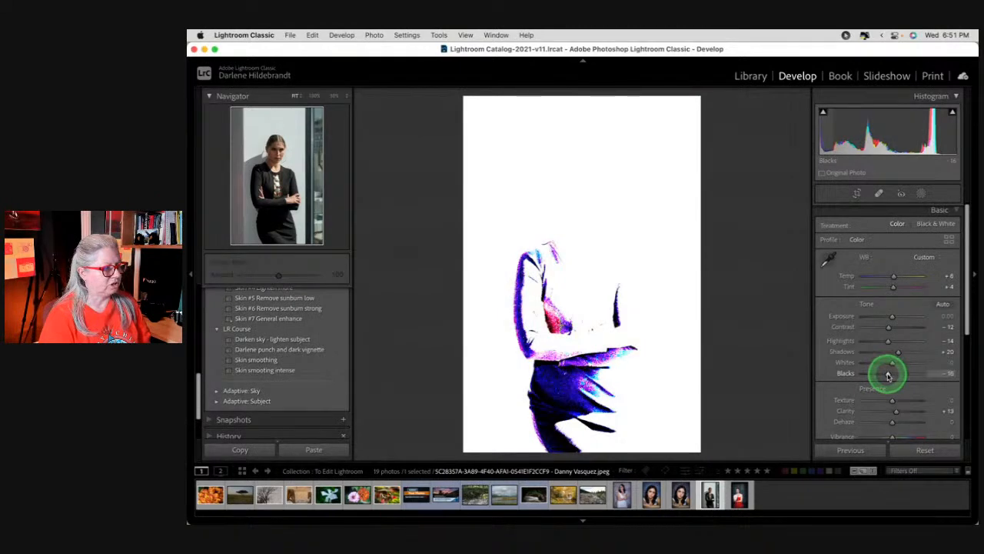
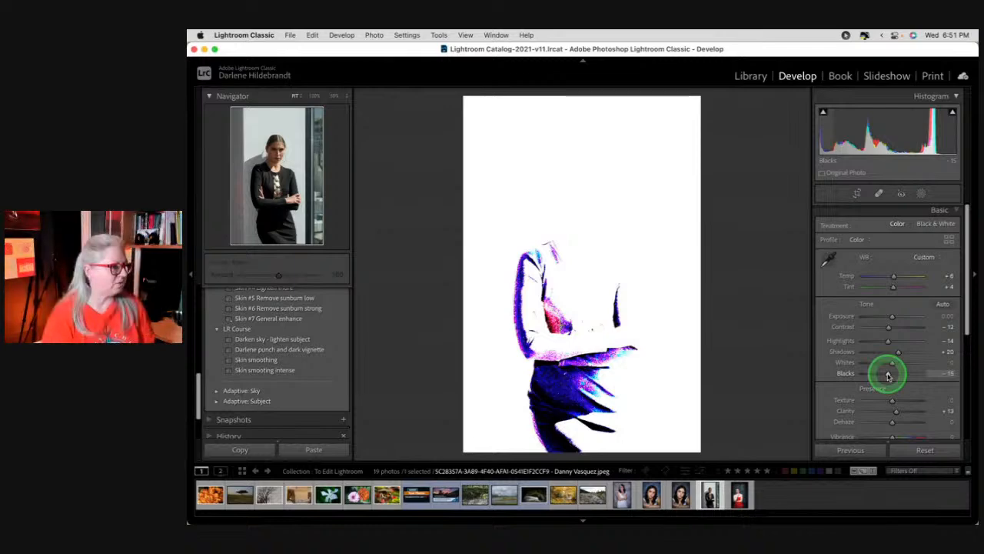
# Crop the portrait narrower by removing the window area on the right and a thin strip on the left
pyautogui.press('r')
pyautogui.click(683, 276)
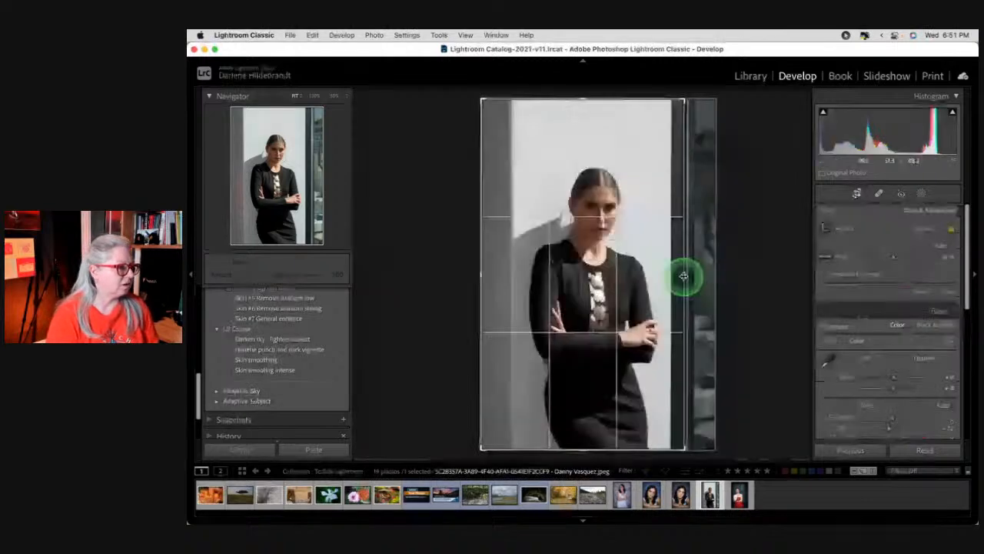
pyautogui.moveTo(757, 173); pyautogui.dragTo(756, 174)
pyautogui.moveTo(482, 193); pyautogui.dragTo(486, 192)
pyautogui.press('Return')
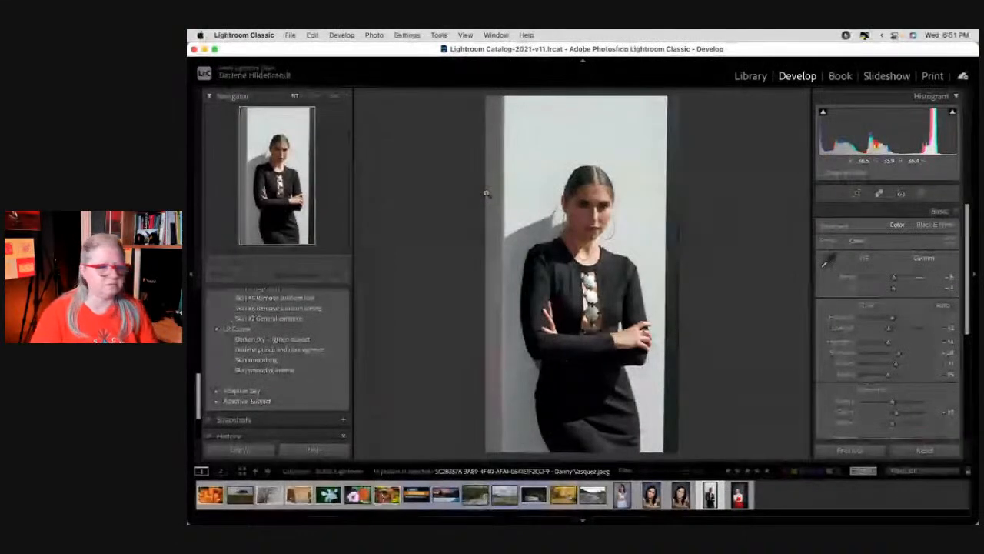
# Straighten the perspective with Guided Upright, drawing vertical guides along the right and left edges of the bright wall
pyautogui.scroll(-5, 867, 391)
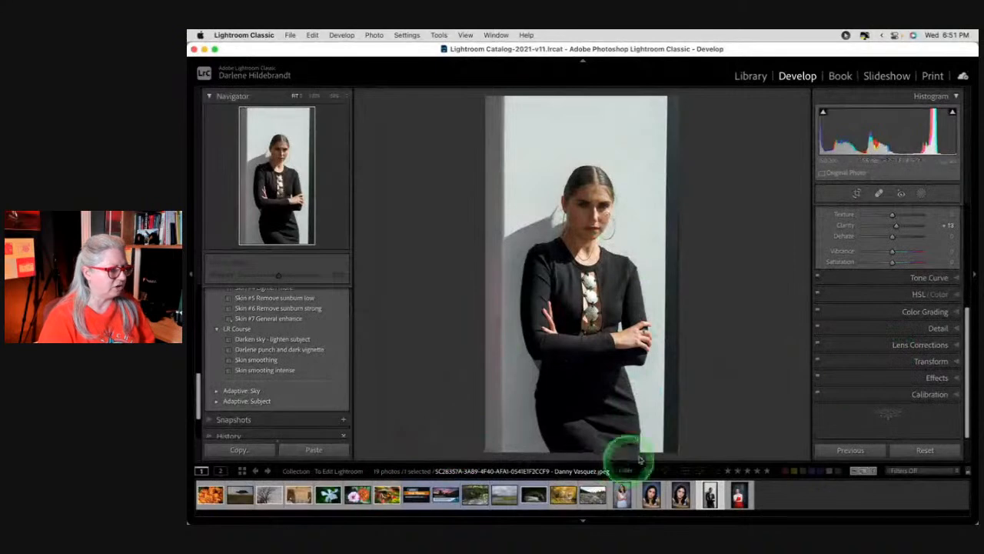
pyautogui.click(923, 361)
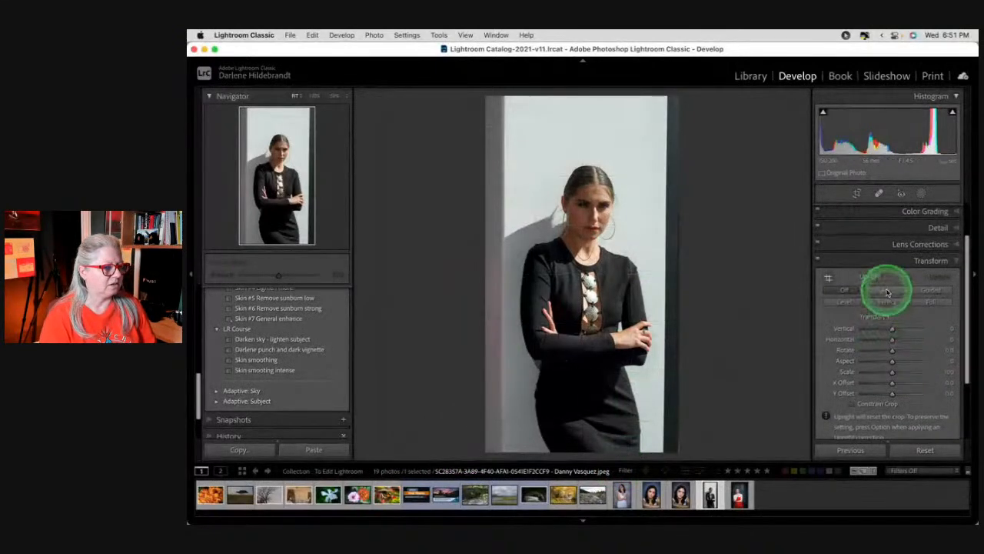
pyautogui.click(930, 291)
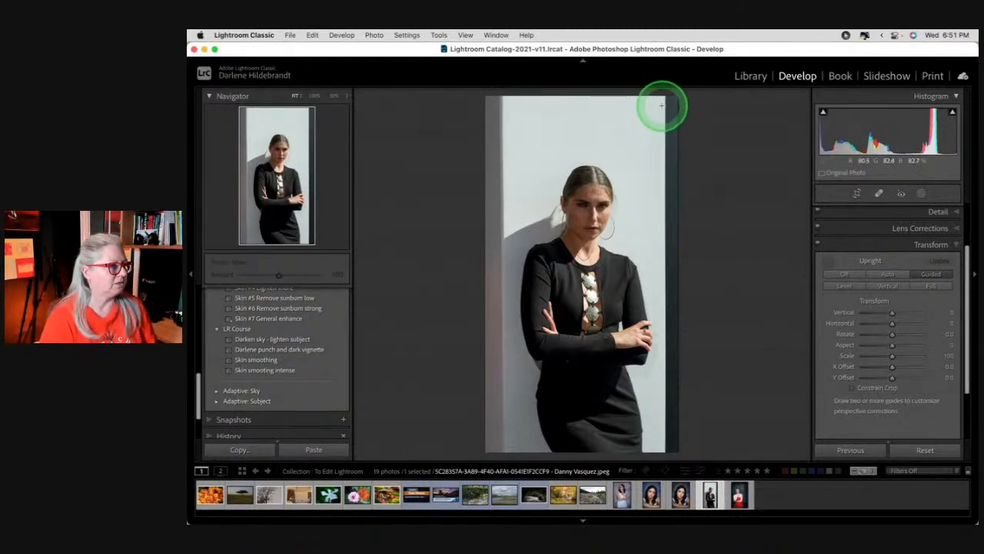
pyautogui.moveTo(665, 103); pyautogui.dragTo(665, 457)
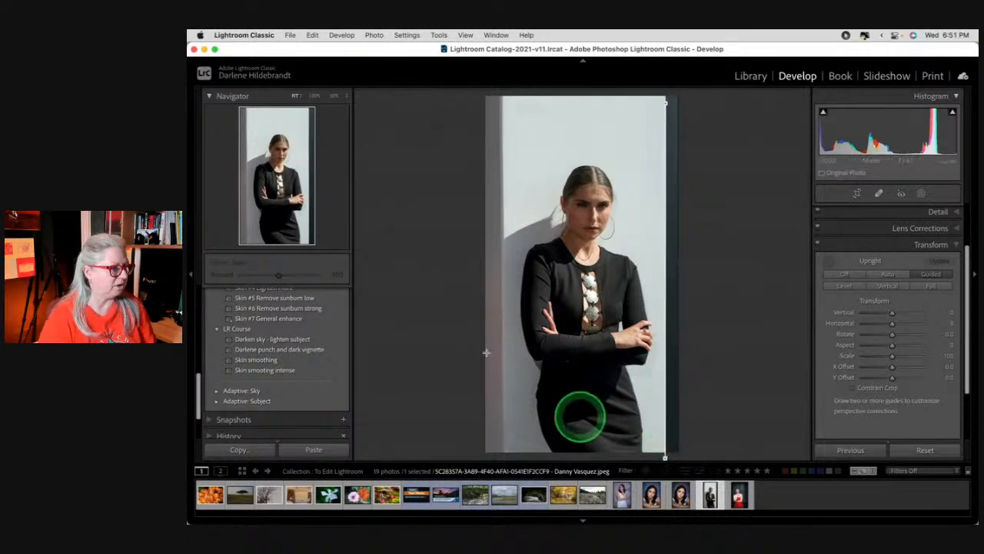
pyautogui.moveTo(501, 102); pyautogui.dragTo(505, 398)
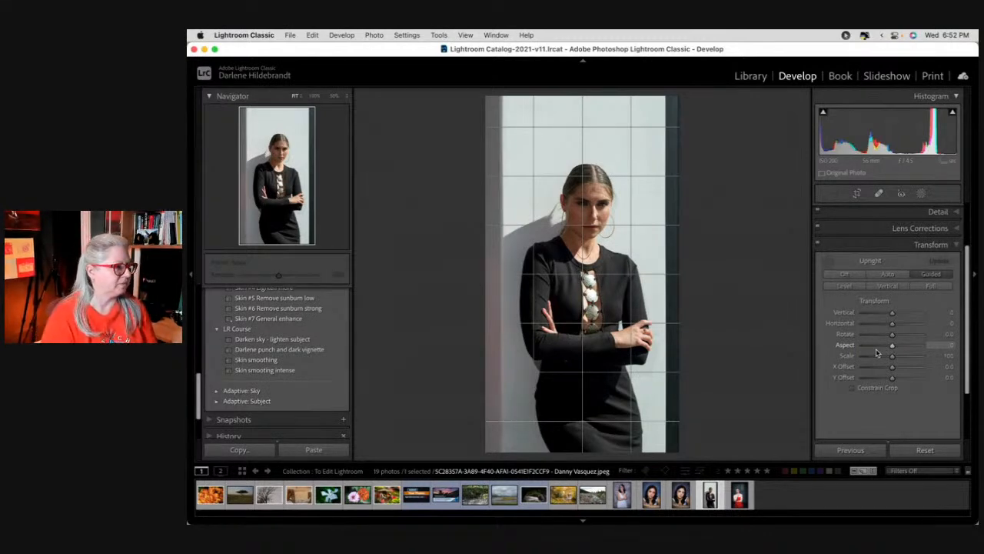
pyautogui.click(856, 324)
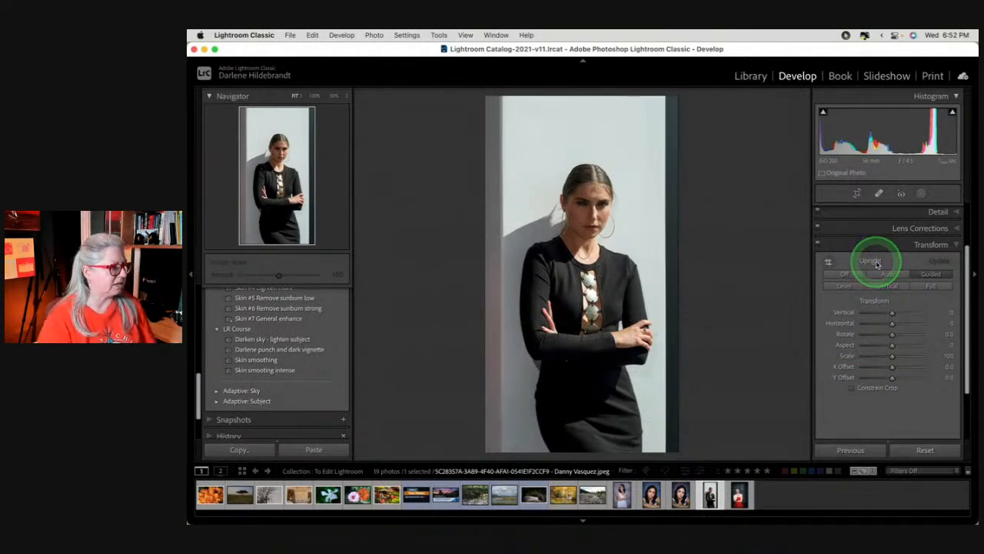
pyautogui.click(917, 246)
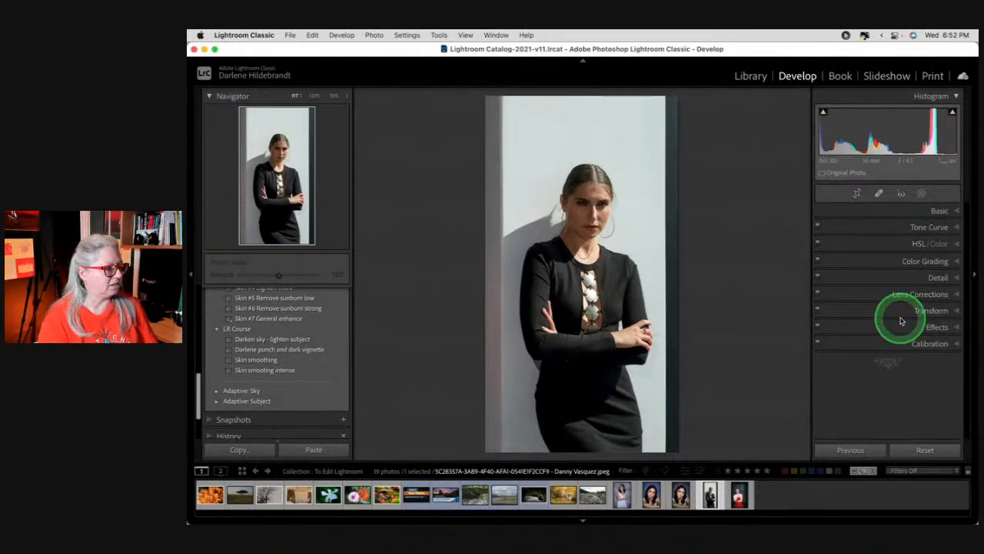
pyautogui.click(938, 213)
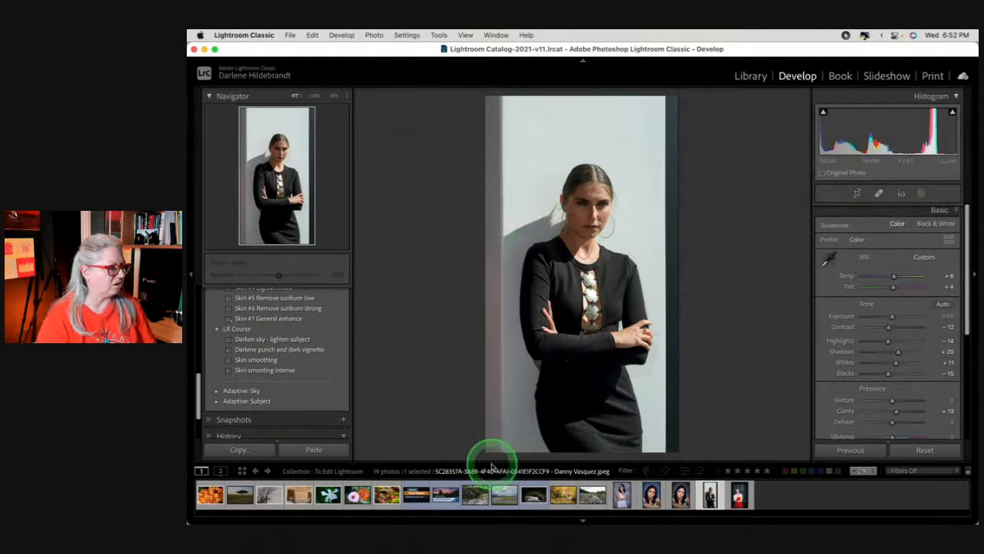
# Add a vertical linear gradient mask over the grey wall strip along the photo's left edge
pyautogui.click(918, 196)
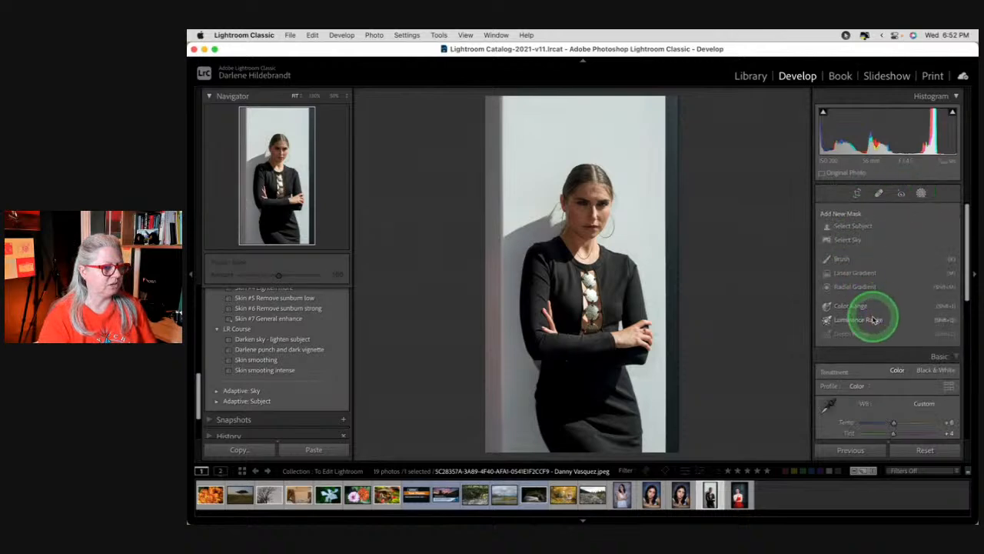
pyautogui.click(861, 271)
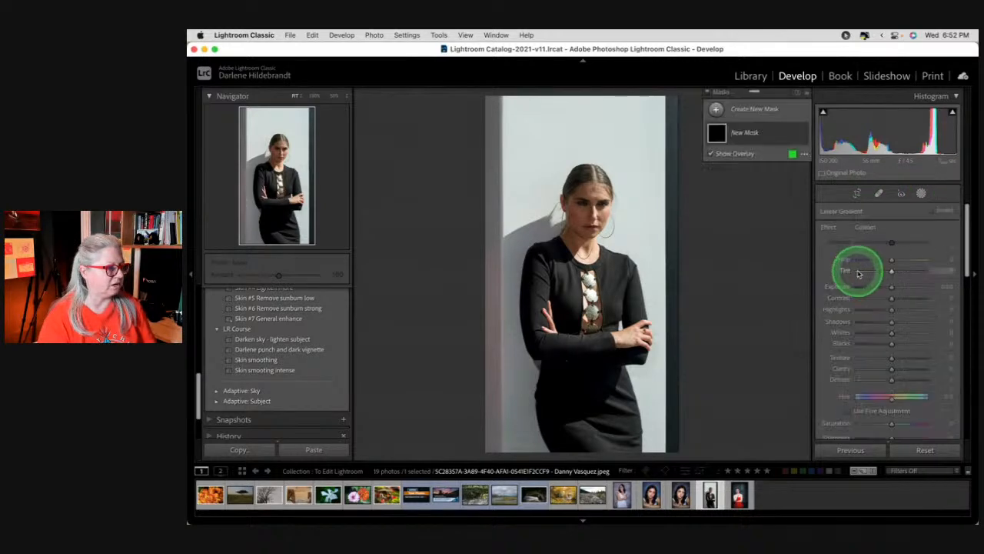
pyautogui.moveTo(489, 247); pyautogui.dragTo(518, 247)
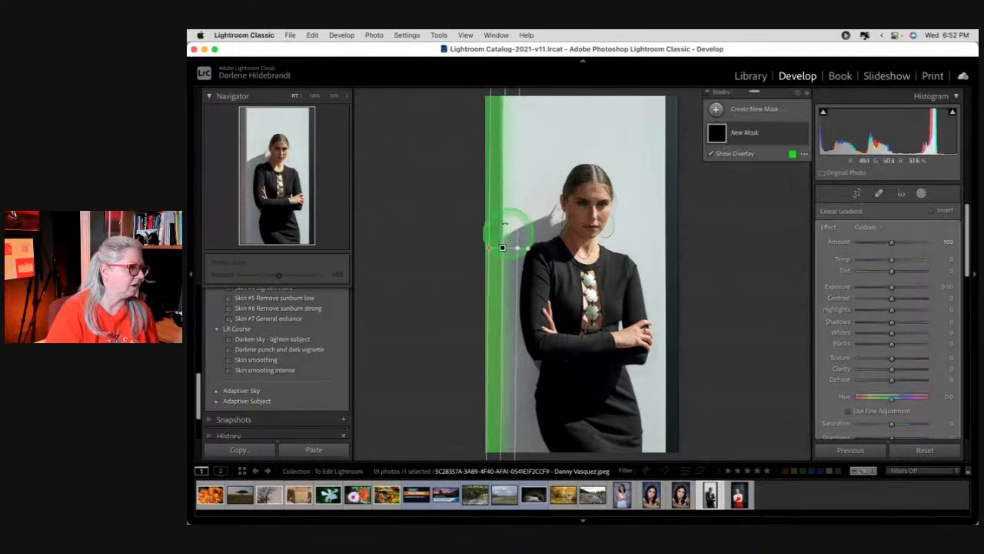
pyautogui.moveTo(504, 122); pyautogui.dragTo(502, 121)
# Lower the mask's Exposure to -3.69 and narrow the gradient into a hard transition at the bright wall's left edge
pyautogui.moveTo(891, 286); pyautogui.dragTo(883, 288)
pyautogui.moveTo(517, 247)
pyautogui.mouseDown()
pyautogui.moveTo(497, 248)
pyautogui.moveTo(517, 248)
pyautogui.mouseUp()
pyautogui.click(521, 248)
pyautogui.moveTo(521, 248); pyautogui.dragTo(645, 256)
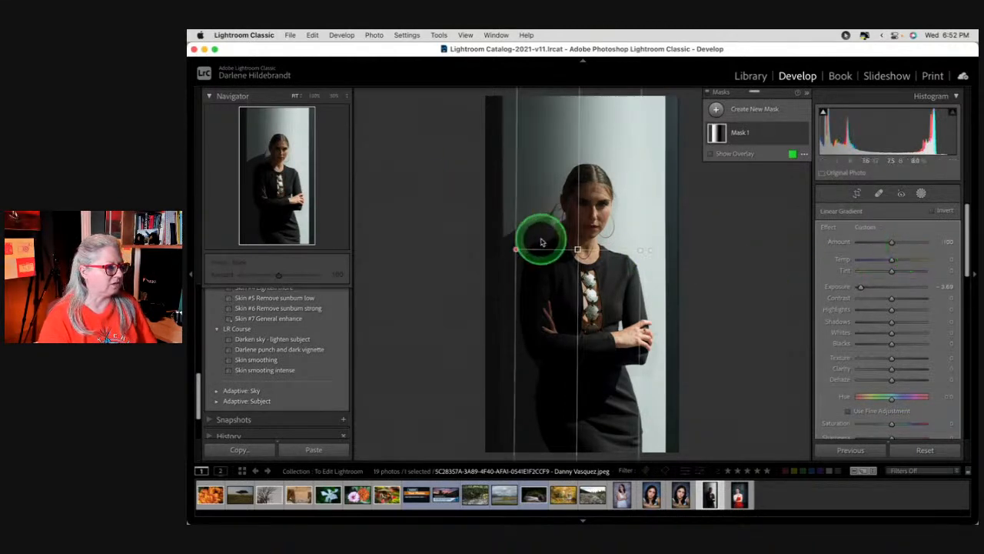
pyautogui.moveTo(641, 249); pyautogui.dragTo(518, 248)
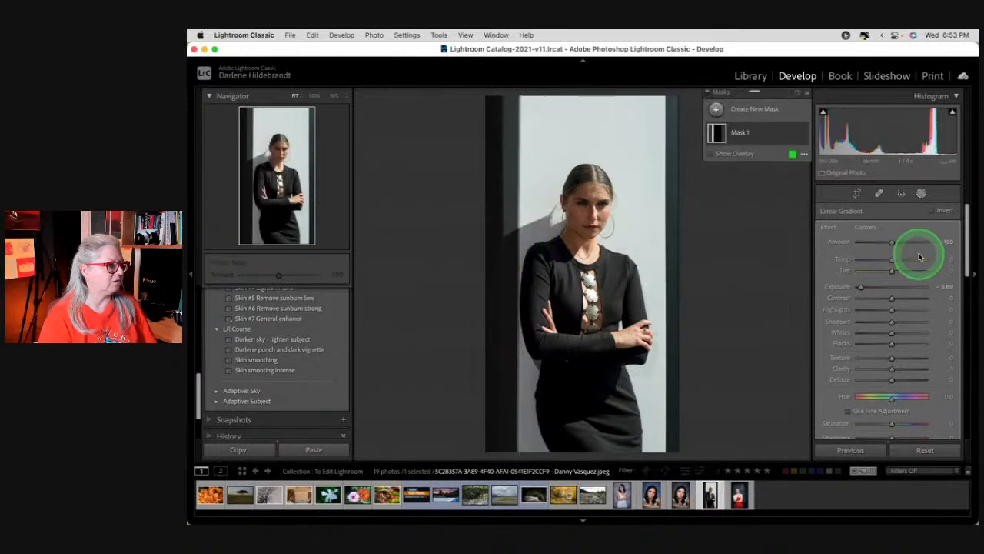
pyautogui.moveTo(520, 251); pyautogui.dragTo(502, 248)
pyautogui.click(948, 259)
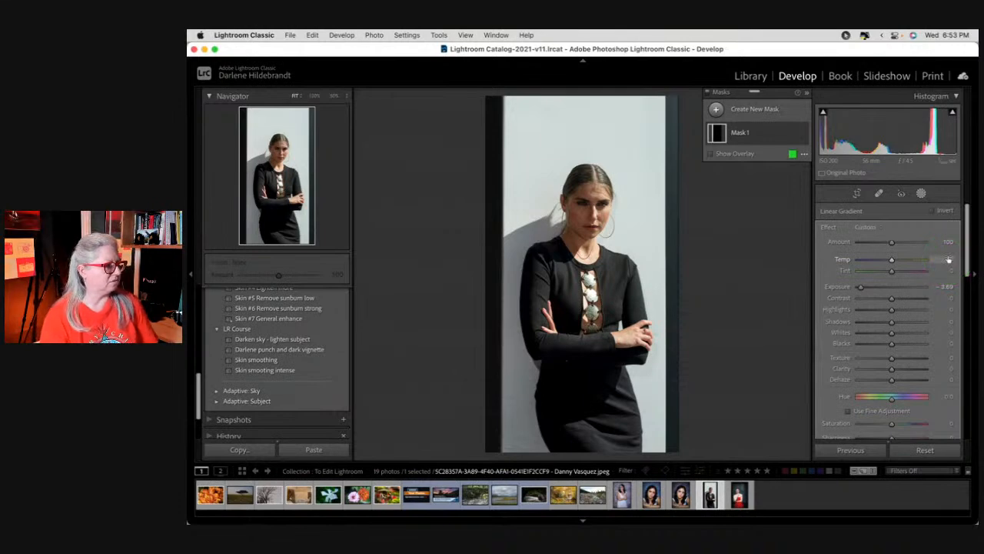
# Set the gradient mask's Exposure to -2.00 and Saturation to -100, and finish masking
pyautogui.moveTo(859, 286); pyautogui.dragTo(871, 288)
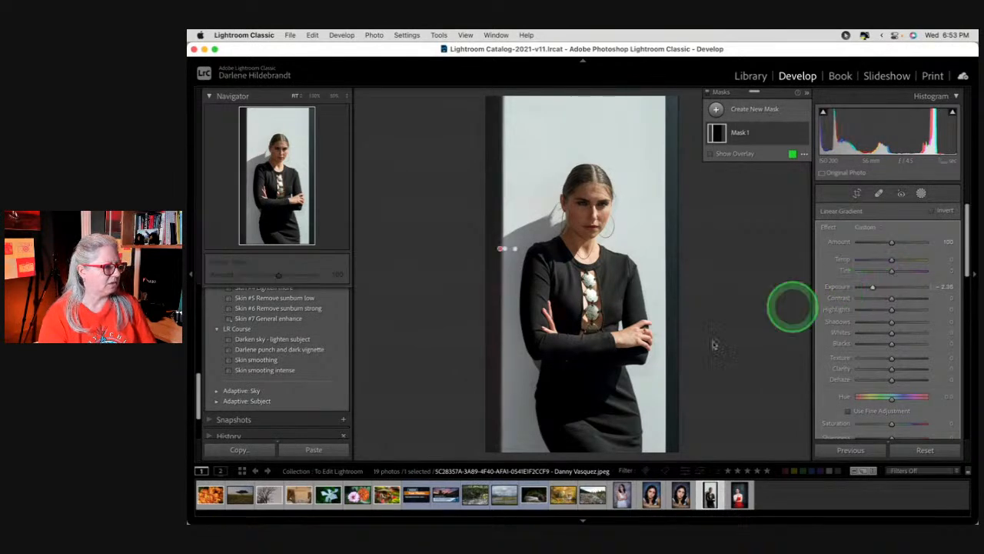
pyautogui.scroll(-2, 873, 377)
pyautogui.moveTo(868, 377); pyautogui.dragTo(840, 379)
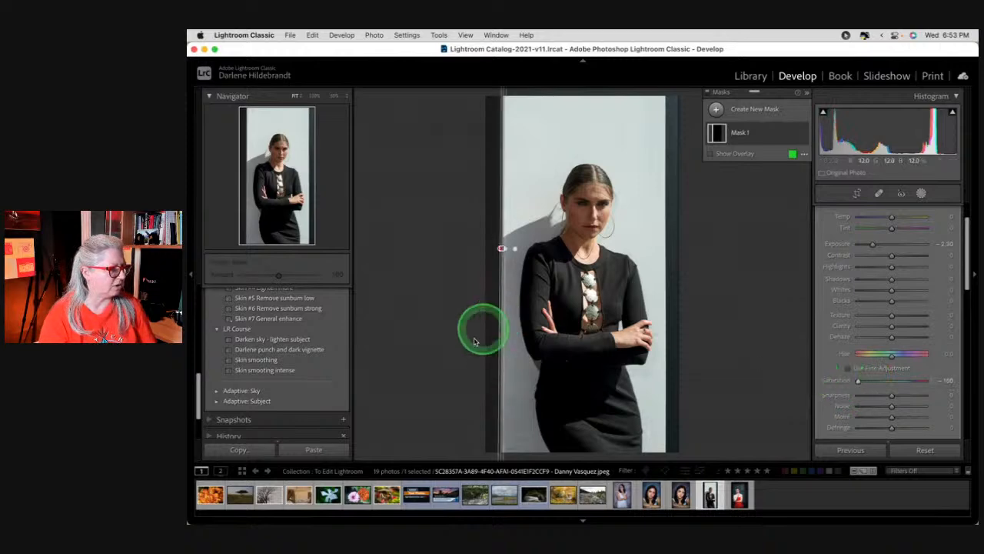
pyautogui.click(921, 193)
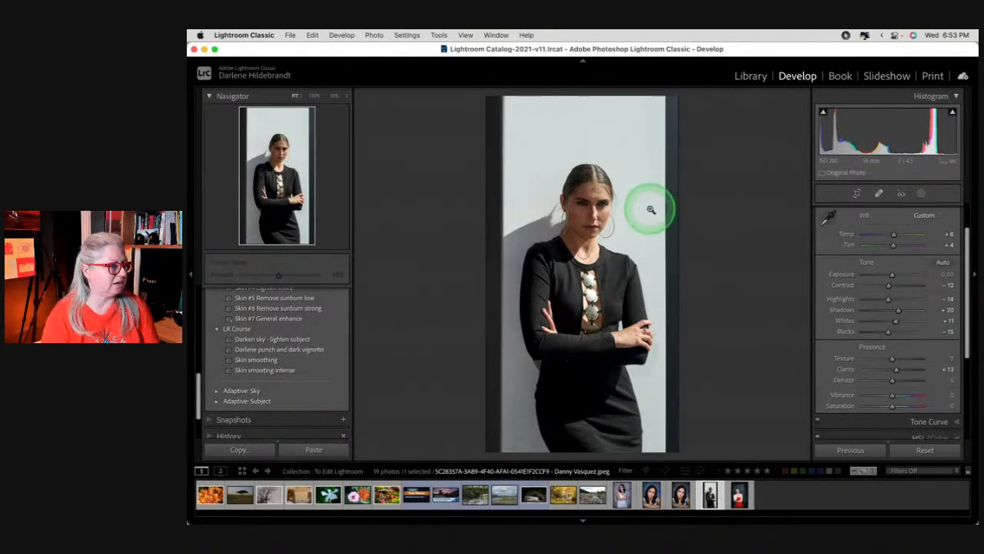
# Try the White, Light Gray and Darker Gray backgrounds around the photo, and settle on Black
pyautogui.rightClick(731, 175)
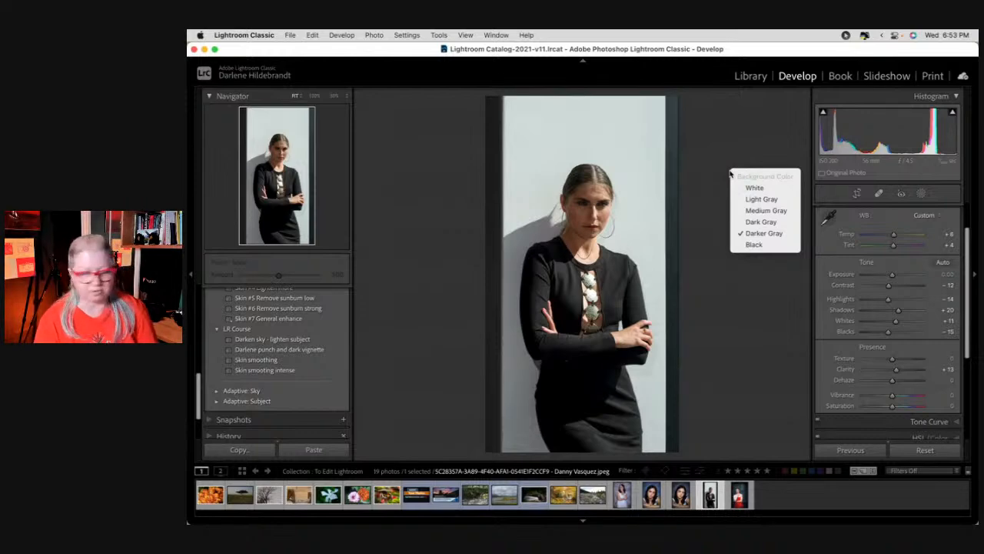
pyautogui.click(753, 245)
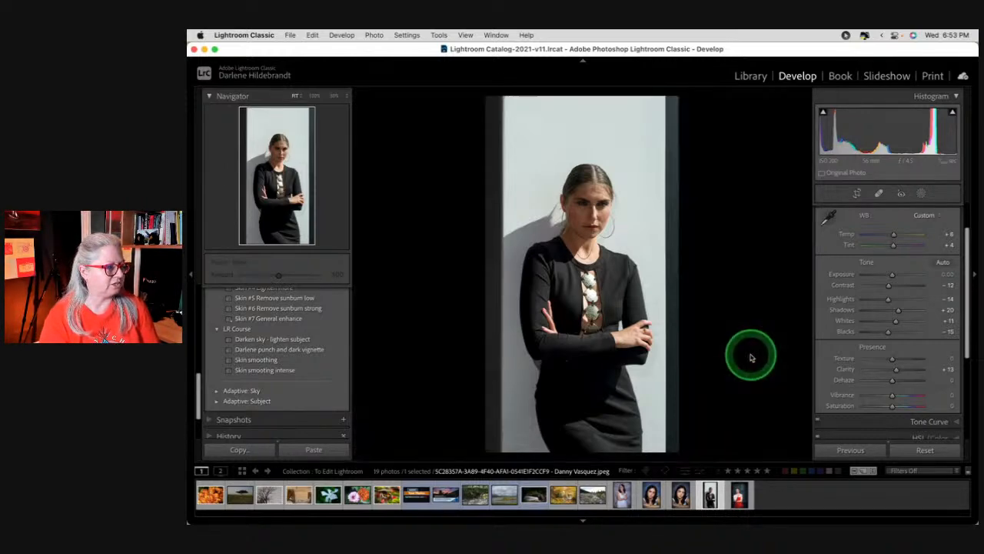
pyautogui.rightClick(741, 191)
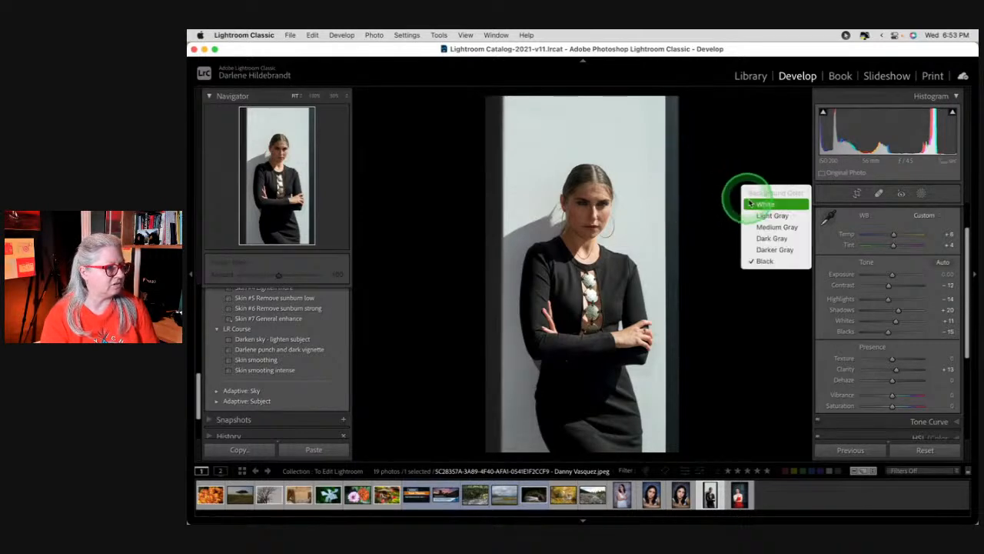
pyautogui.click(748, 199)
pyautogui.rightClick(754, 203)
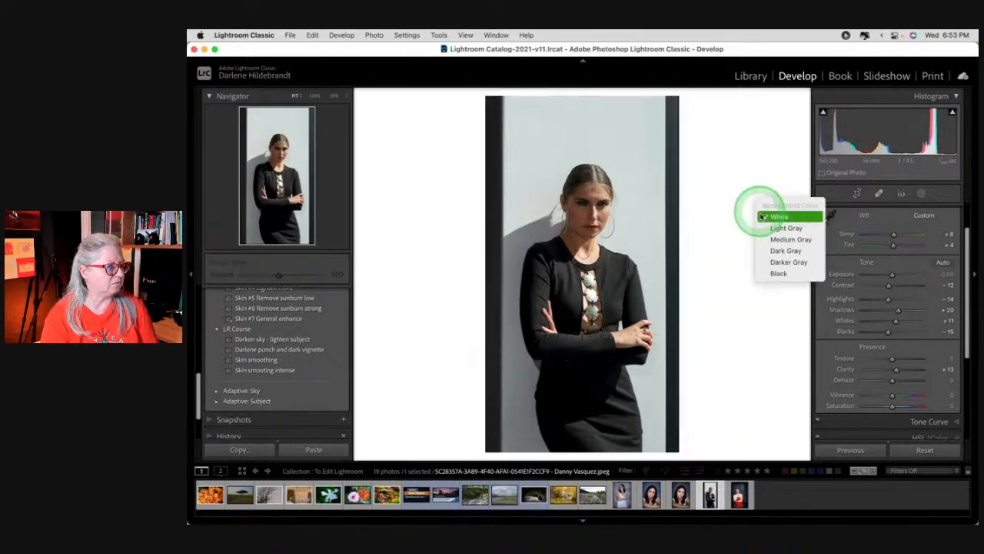
pyautogui.click(761, 219)
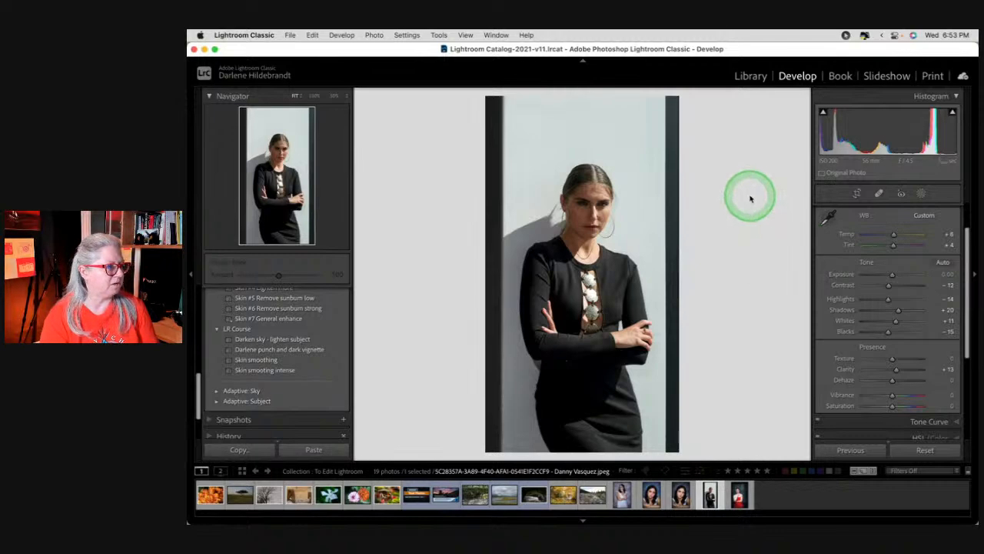
pyautogui.rightClick(750, 198)
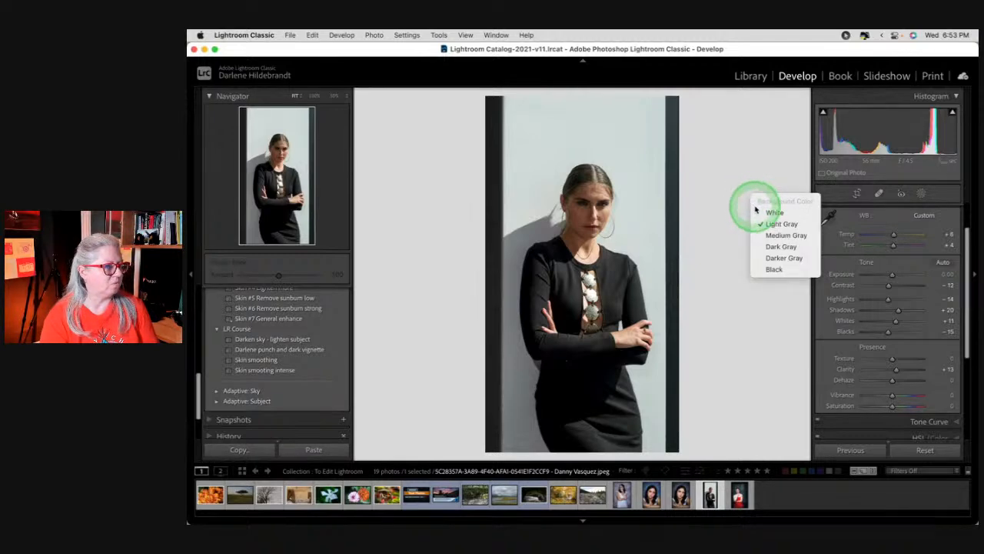
pyautogui.click(772, 261)
pyautogui.rightClick(753, 230)
pyautogui.click(776, 306)
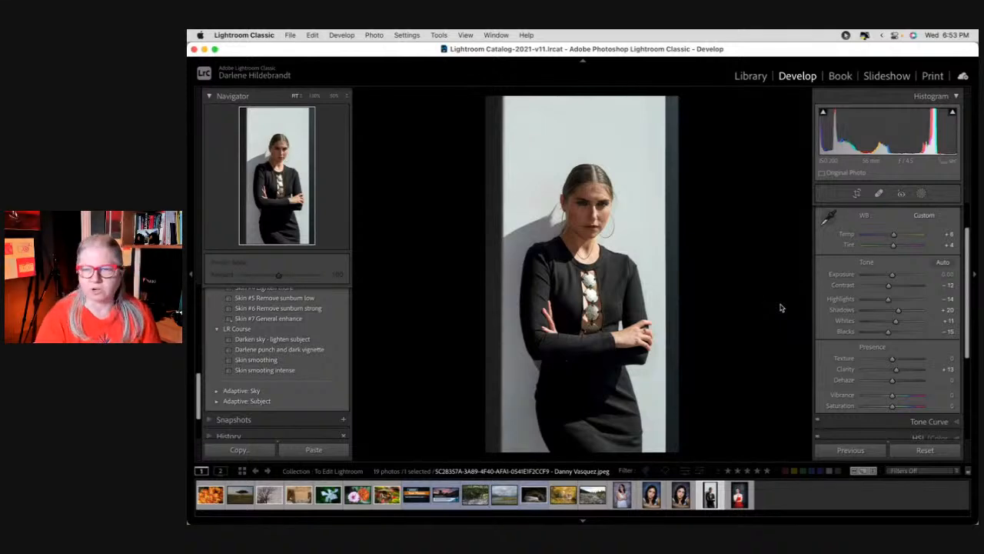
pyautogui.click(780, 307)
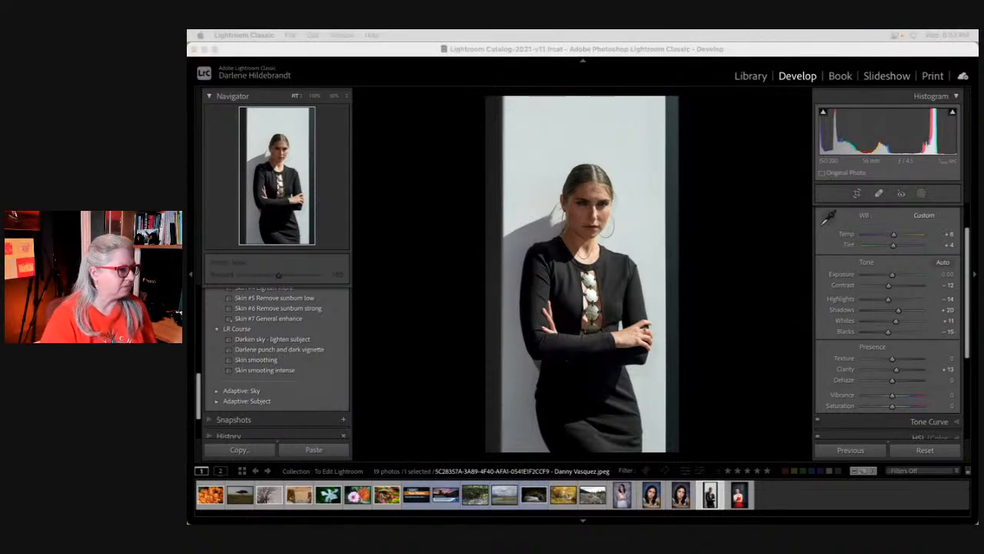
# Compare the edited portrait with its before version
pyautogui.click(727, 223)
pyautogui.press('\\')
pyautogui.press('\\')
pyautogui.press('\\')
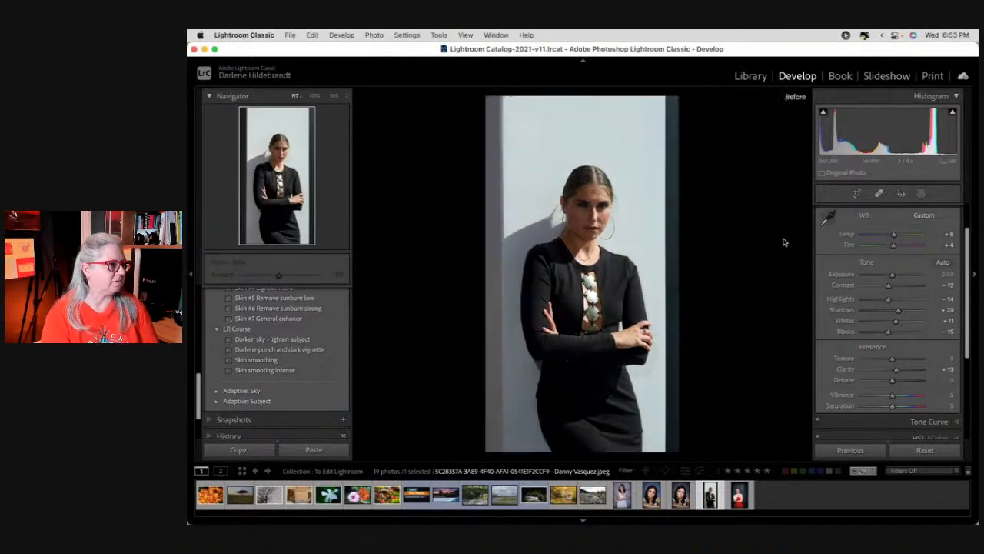
pyautogui.press('\\')
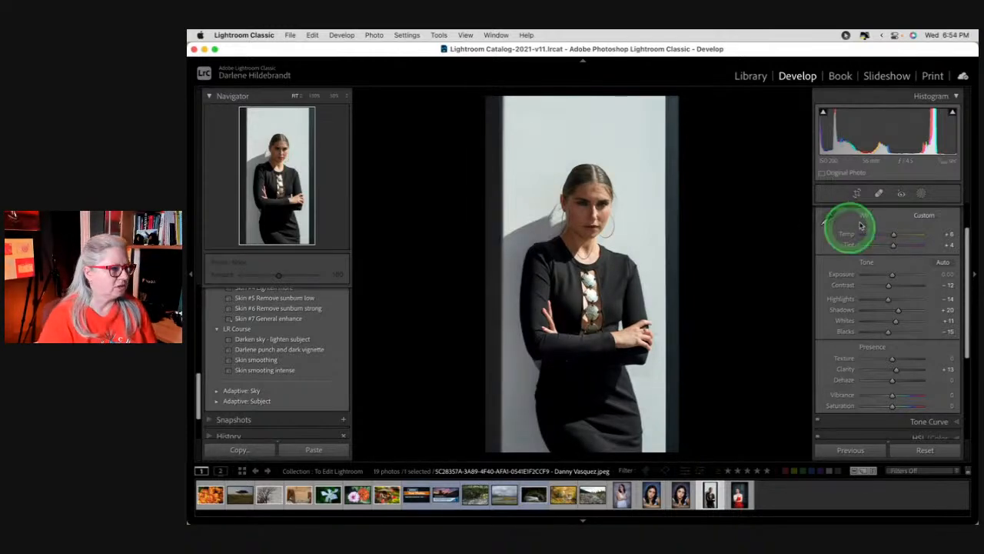
# Widen the crop slightly to include more of the dark strip along the photo's left edge
pyautogui.press('r')
pyautogui.moveTo(486, 255); pyautogui.dragTo(480, 263)
pyautogui.press('Return')
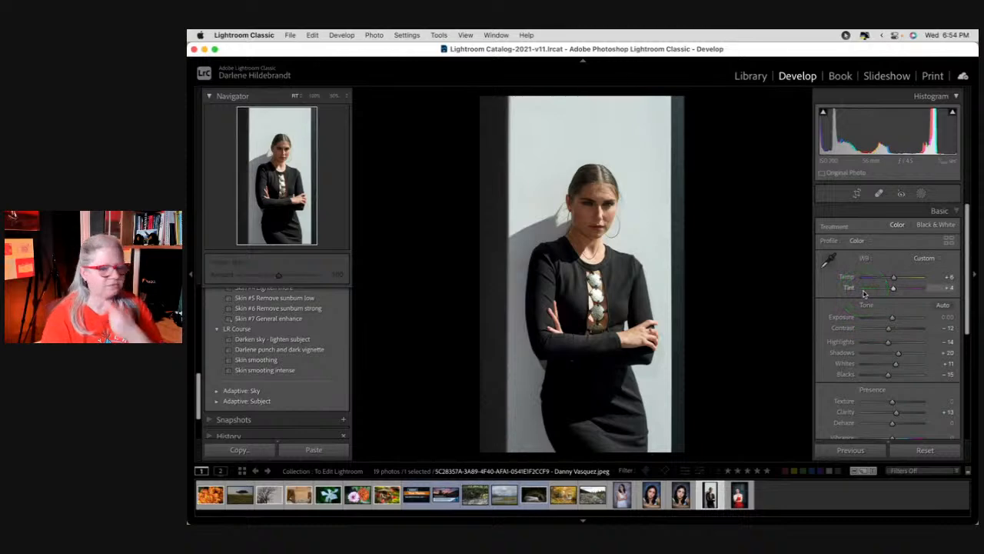
# Try the Black & White treatment, look over its color mix settings, and return to the Color treatment
pyautogui.click(932, 224)
pyautogui.scroll(-5, 892, 346)
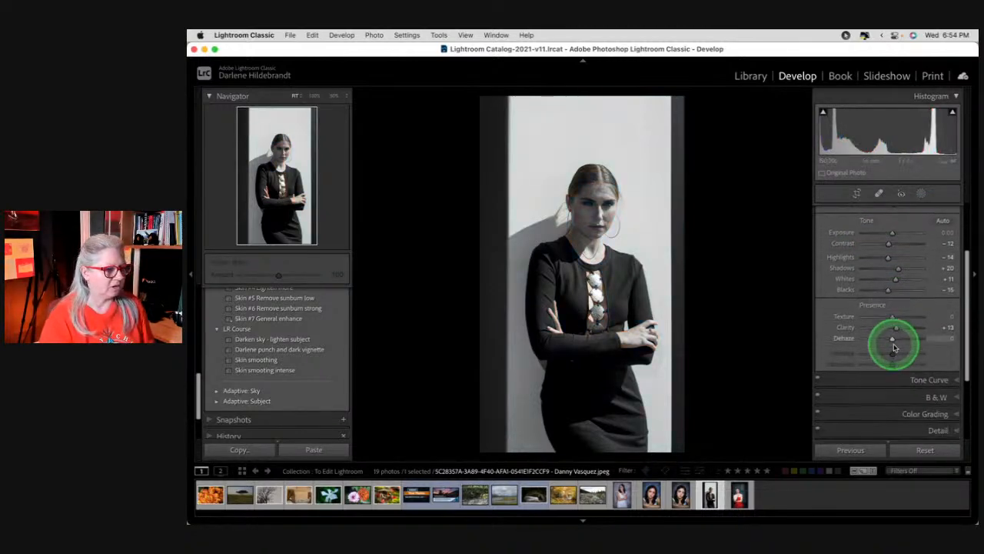
pyautogui.click(918, 336)
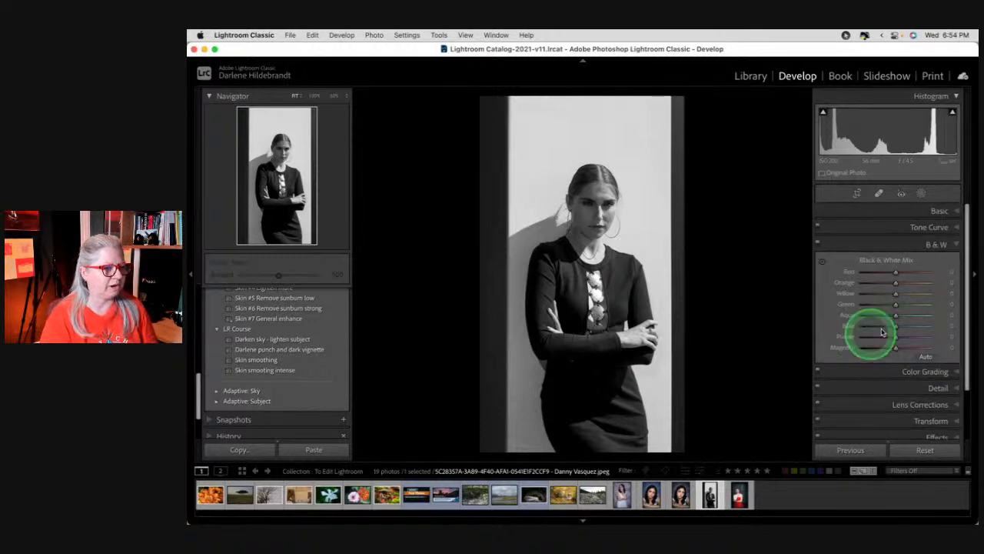
pyautogui.click(940, 213)
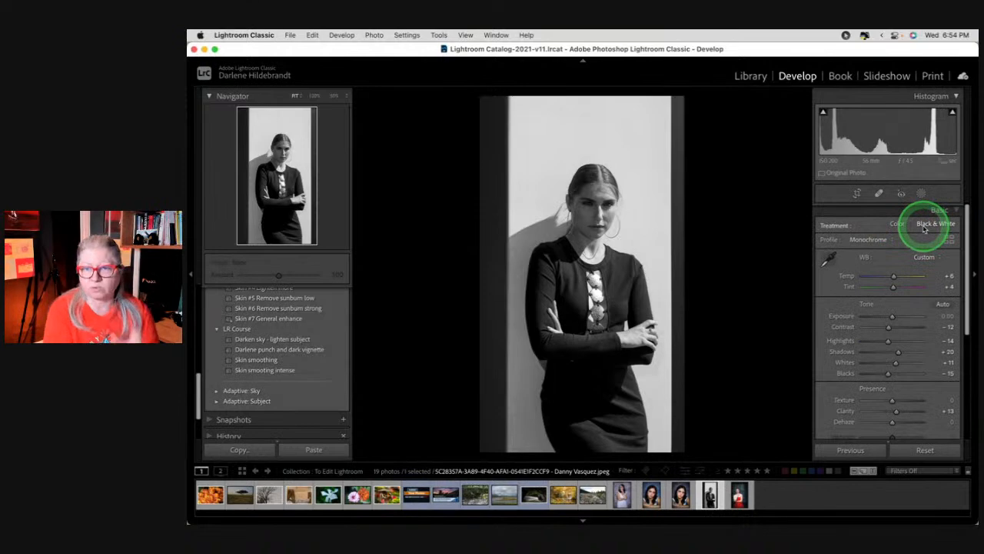
pyautogui.click(896, 223)
# Try removing the color by lowering Saturation to -100, and reset the Saturation
pyautogui.scroll(-2, 886, 340)
pyautogui.scroll(-3, 888, 344)
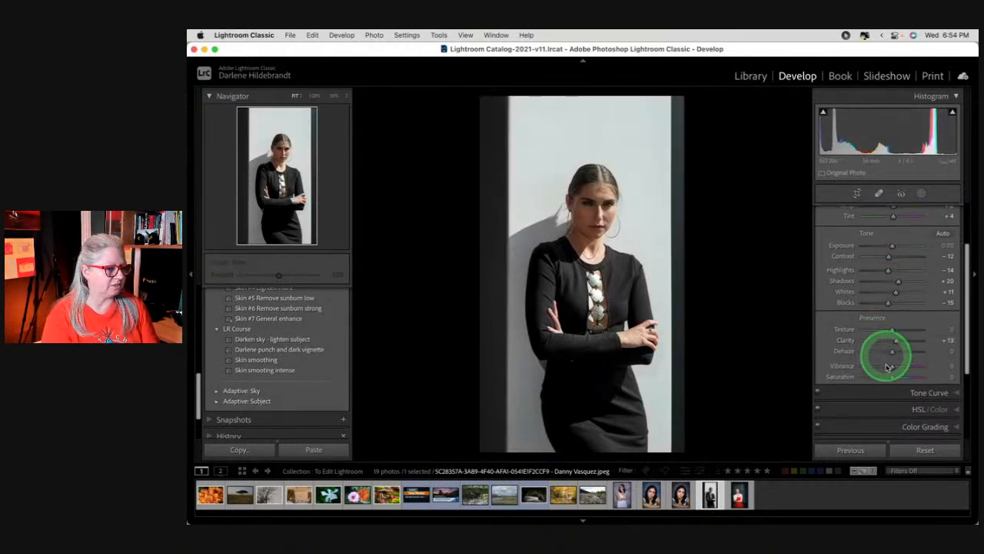
pyautogui.moveTo(890, 377); pyautogui.dragTo(786, 362)
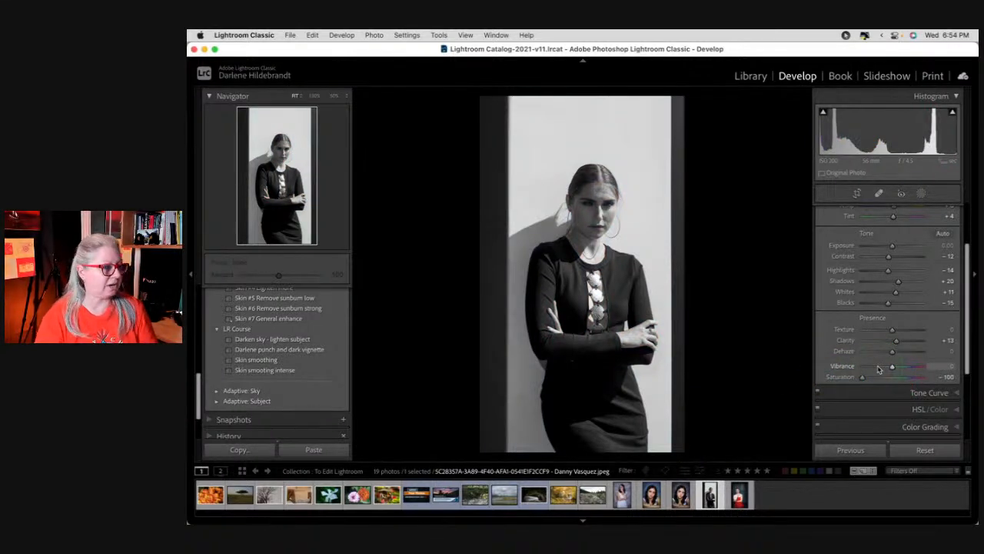
pyautogui.doubleClick(835, 377)
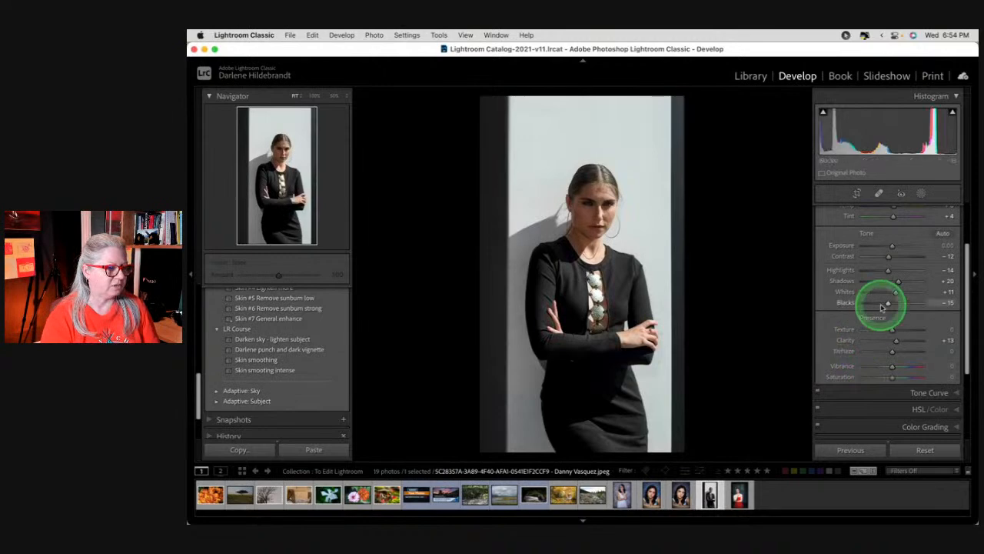
# Convert the portrait to Black & White and set the mix to Orange +35 and Red -22
pyautogui.scroll(5, 882, 306)
pyautogui.click(933, 226)
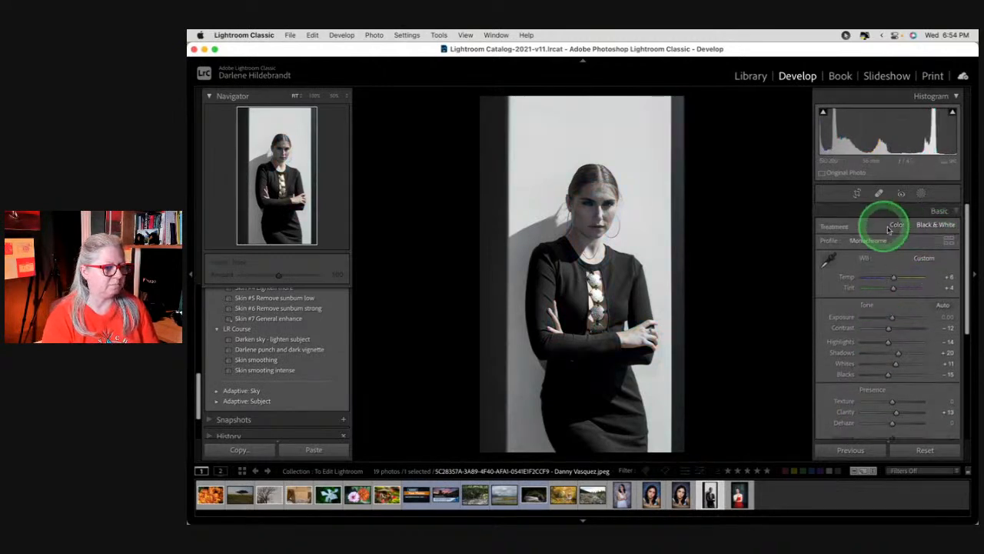
pyautogui.scroll(-5, 899, 249)
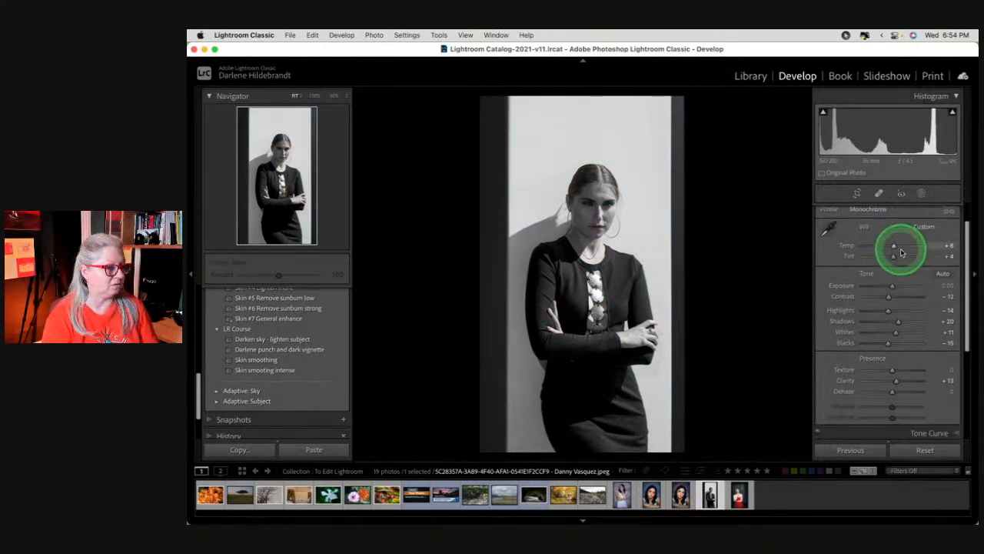
pyautogui.scroll(-1, 907, 265)
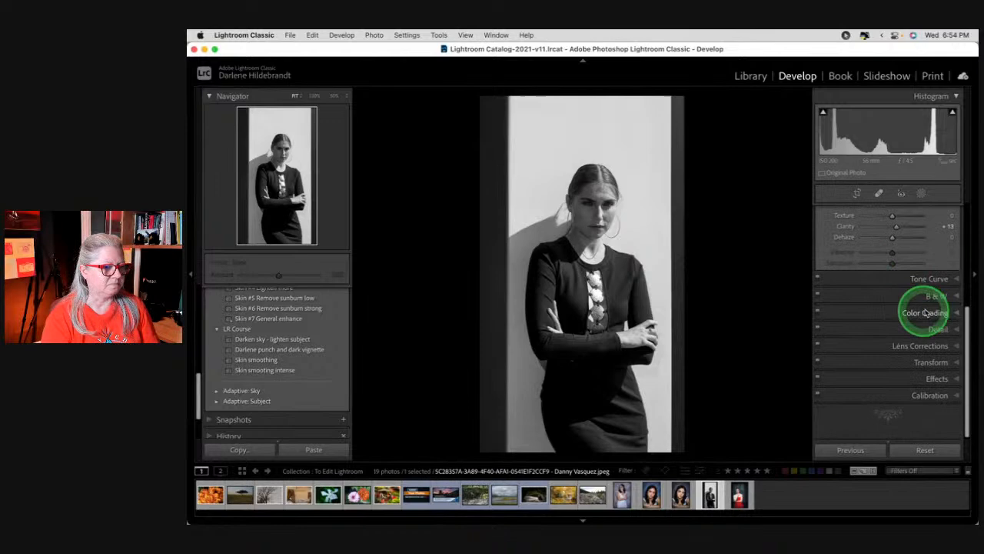
pyautogui.click(918, 298)
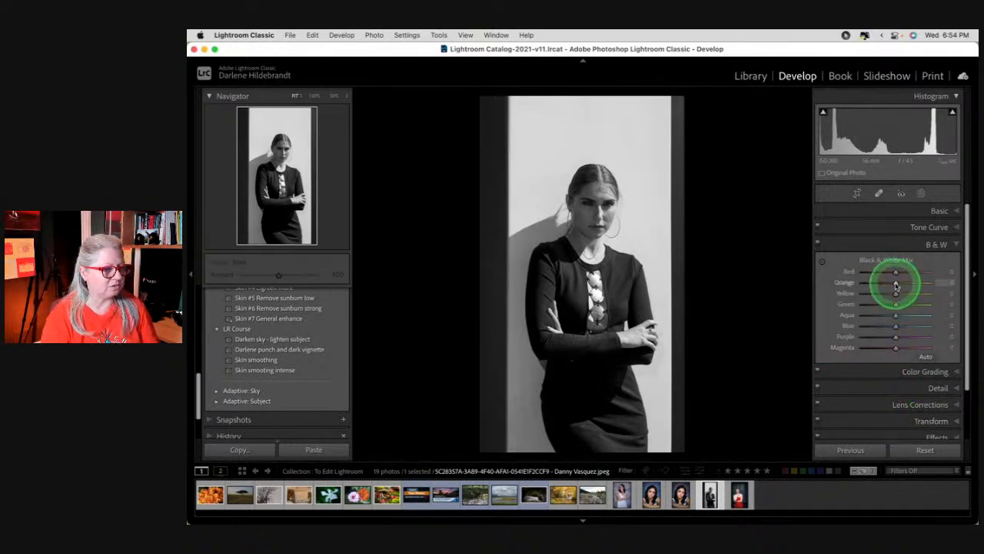
pyautogui.moveTo(895, 285)
pyautogui.mouseDown()
pyautogui.moveTo(929, 281)
pyautogui.moveTo(794, 283)
pyautogui.moveTo(977, 285)
pyautogui.moveTo(808, 281)
pyautogui.moveTo(906, 285)
pyautogui.moveTo(864, 269)
pyautogui.moveTo(912, 271)
pyautogui.moveTo(861, 269)
pyautogui.moveTo(895, 275)
pyautogui.mouseUp()
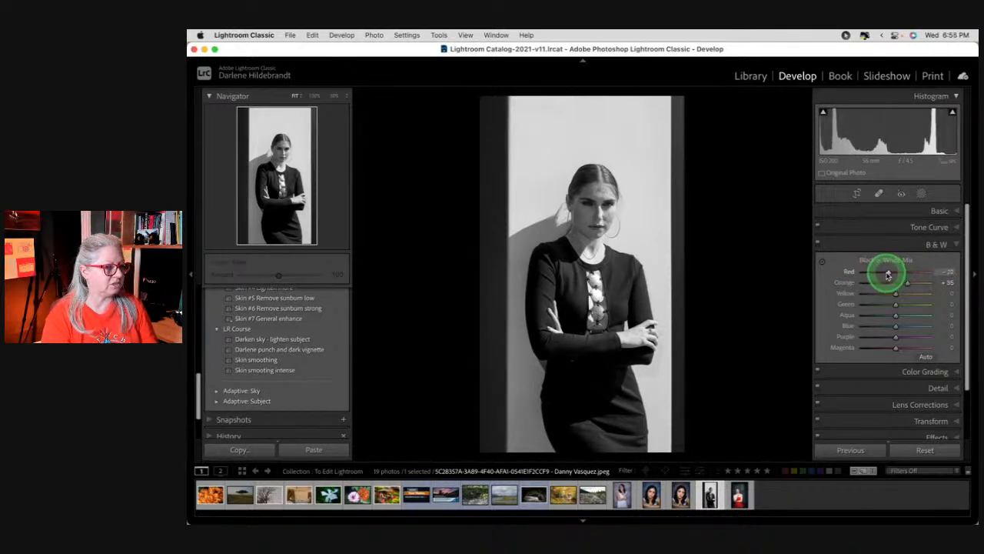
# Compare the portrait with and without the Orange and Red mix adjustments
pyautogui.click(819, 244)
pyautogui.click(818, 245)
pyautogui.click(818, 244)
pyautogui.click(818, 245)
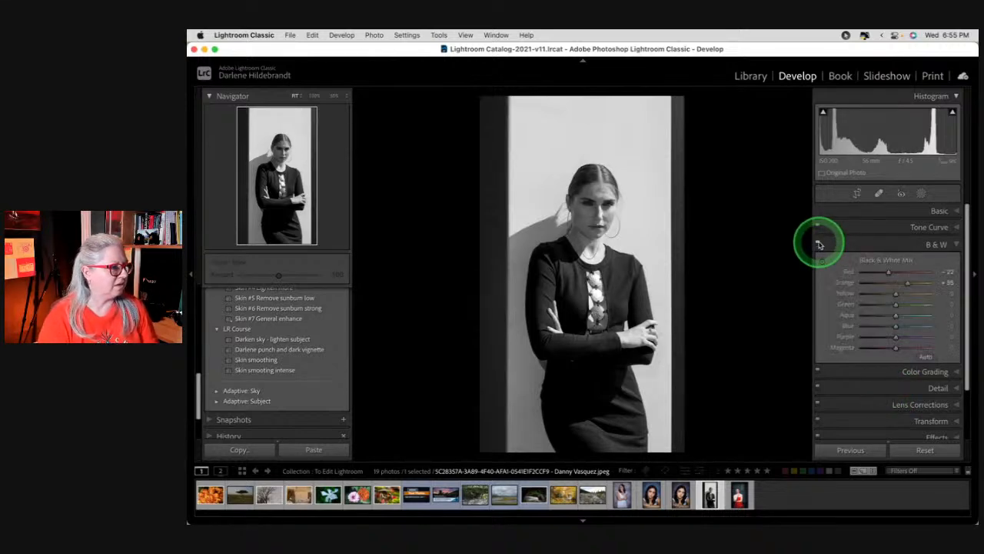
# Set the Black & White Mix to Yellow -8, Aqua +21, Blue -82, Purple -44 and Magenta -100, with Green at 0
pyautogui.moveTo(894, 325); pyautogui.dragTo(880, 351)
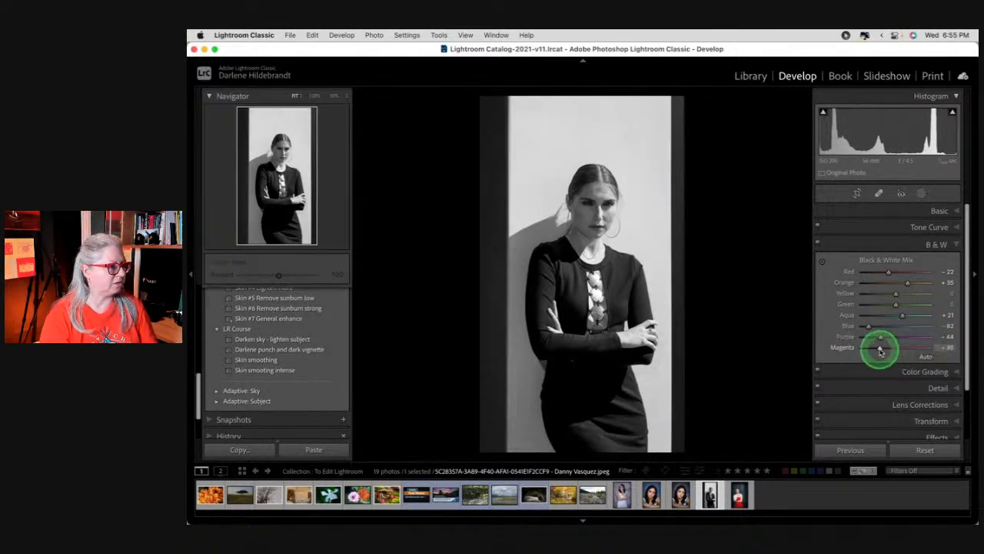
pyautogui.moveTo(895, 293); pyautogui.dragTo(868, 299)
pyautogui.moveTo(861, 292); pyautogui.dragTo(898, 296)
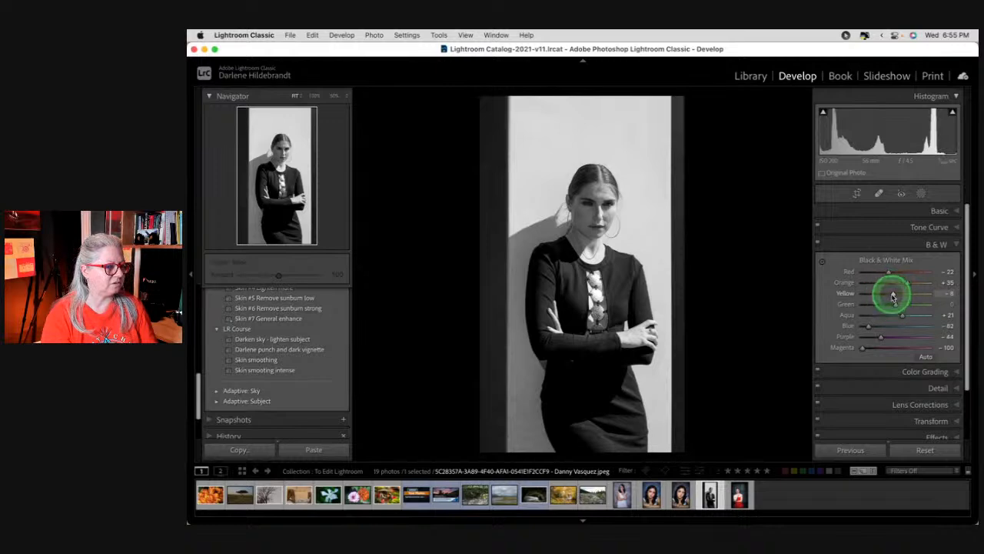
pyautogui.moveTo(895, 305)
pyautogui.mouseDown()
pyautogui.moveTo(931, 306)
pyautogui.moveTo(821, 305)
pyautogui.moveTo(919, 302)
pyautogui.moveTo(824, 300)
pyautogui.moveTo(885, 307)
pyautogui.mouseUp()
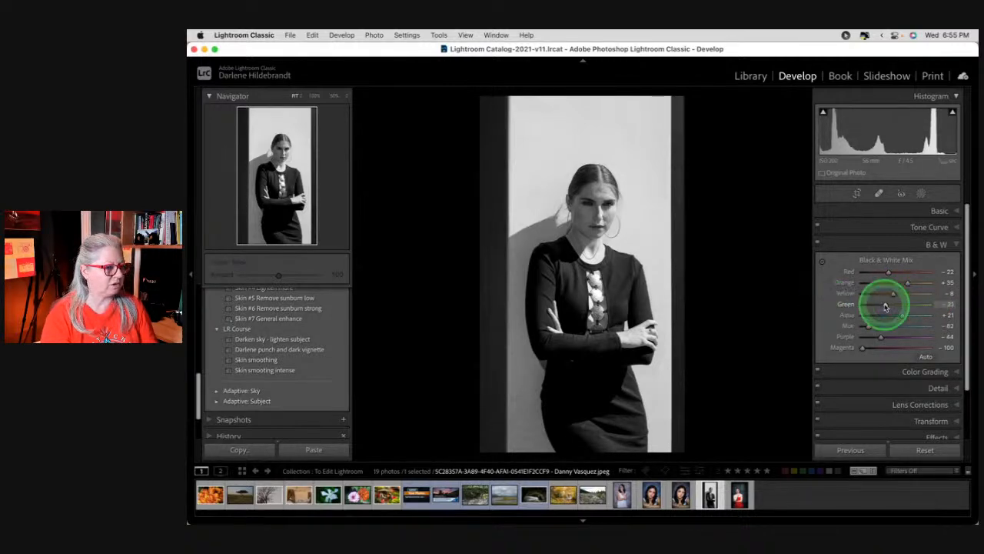
# Compare the portrait with the complete Black & White Mix switched off and on
pyautogui.click(818, 243)
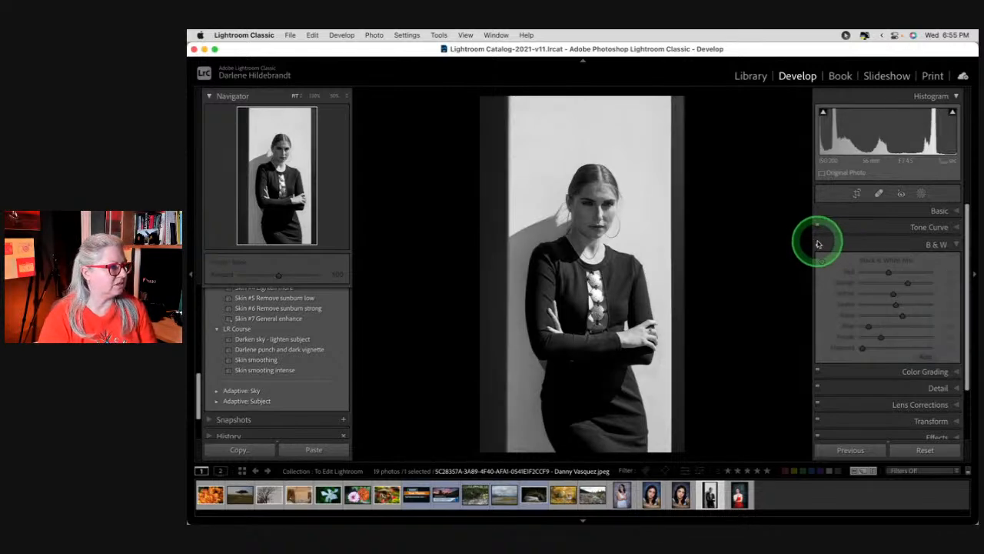
pyautogui.click(818, 244)
pyautogui.click(818, 244)
pyautogui.click(818, 244)
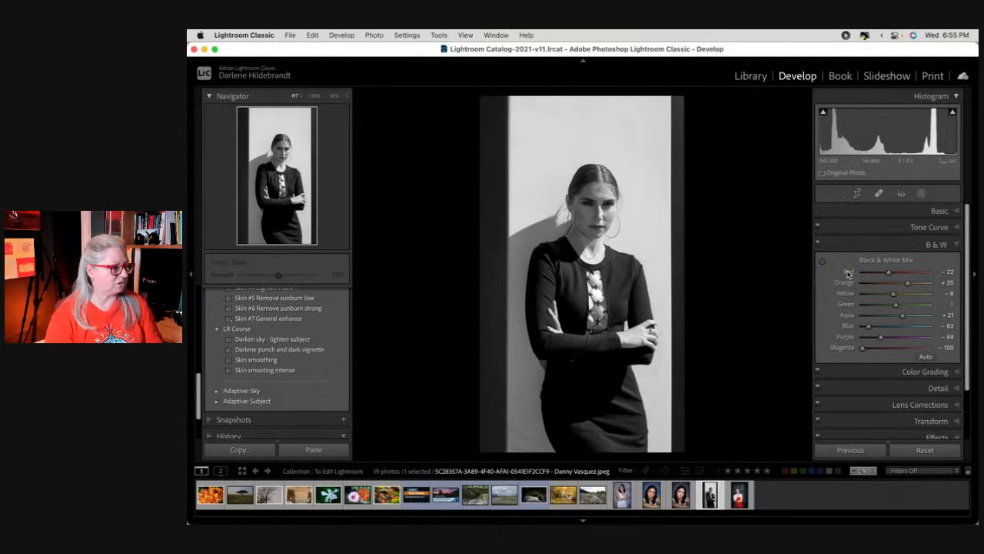
# Raise Whites to +29, using the highlight clipping preview to check the brightest areas
pyautogui.click(939, 210)
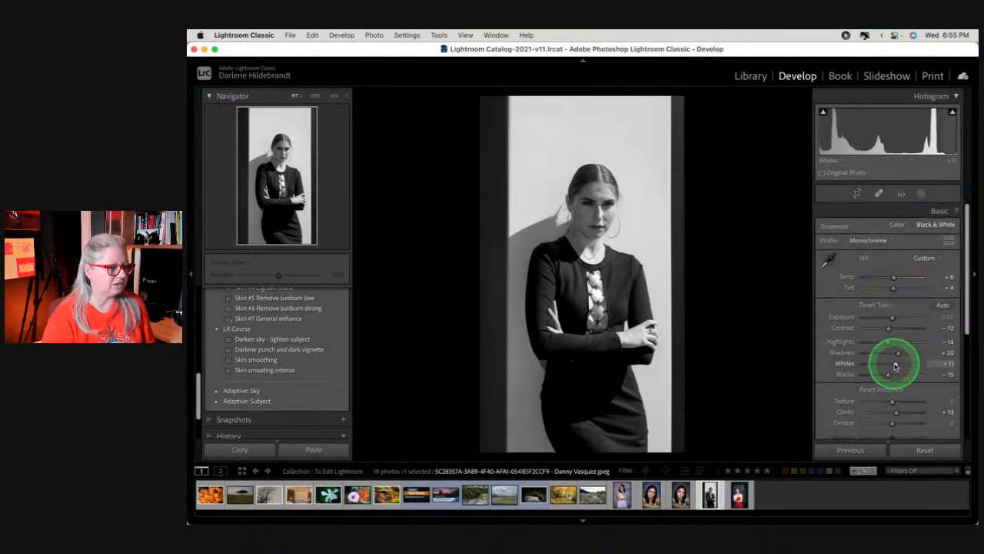
pyautogui.keyDown('alt'); pyautogui.click(895, 365); pyautogui.keyUp('alt')
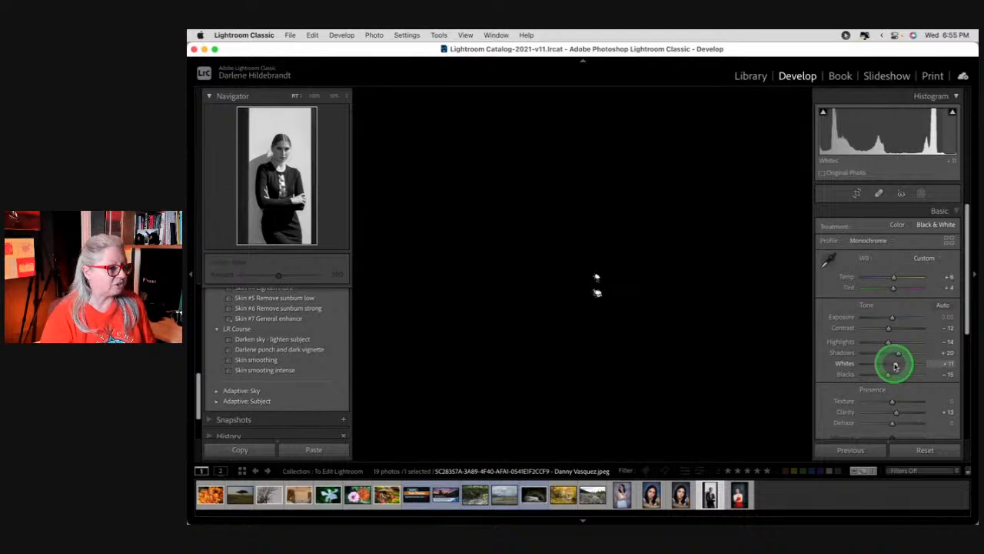
pyautogui.moveTo(895, 366); pyautogui.dragTo(900, 364)
pyautogui.scroll(-2, 900, 365)
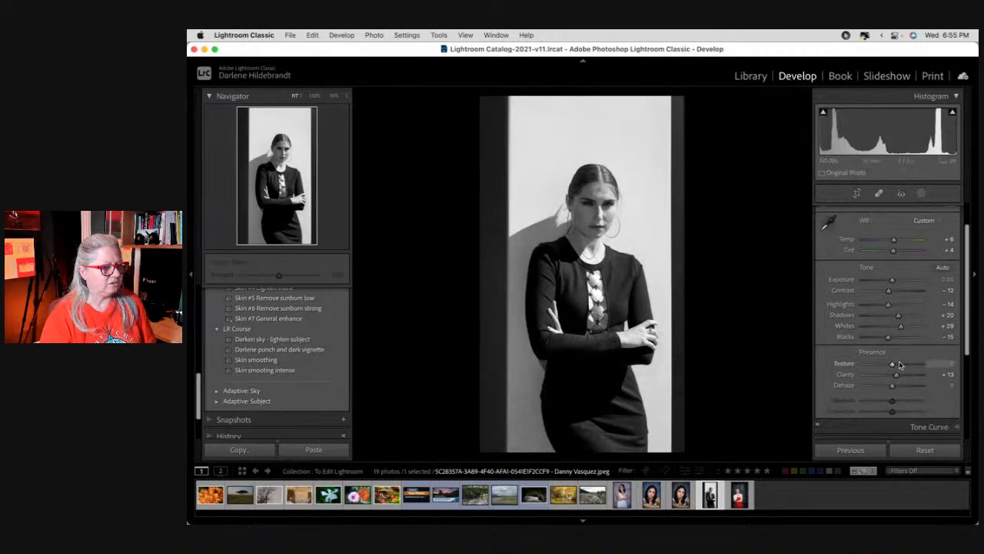
pyautogui.click(899, 360)
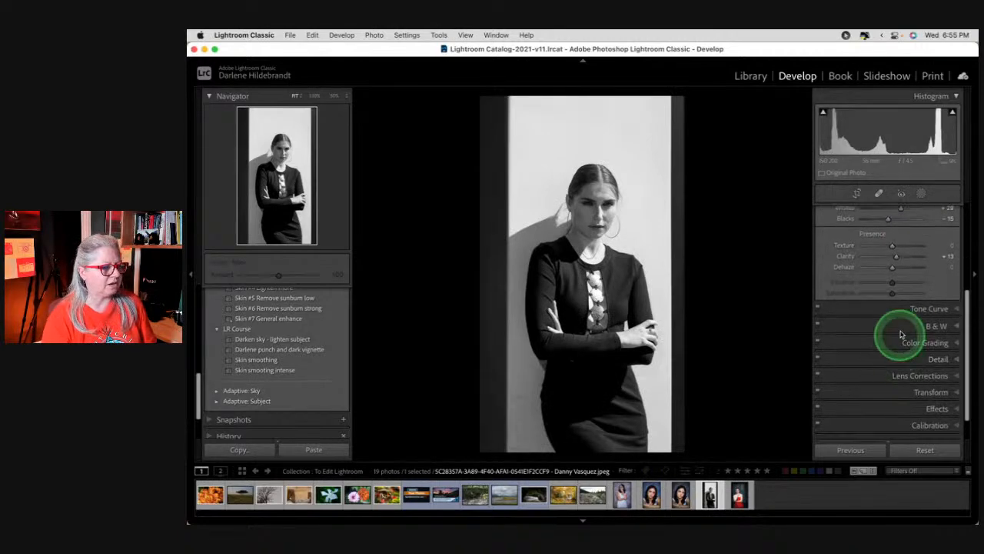
# Shape the Tone Curve into a gentle S, raising input 162 to output 175 and lowering a shadow point to about 75
pyautogui.click(909, 310)
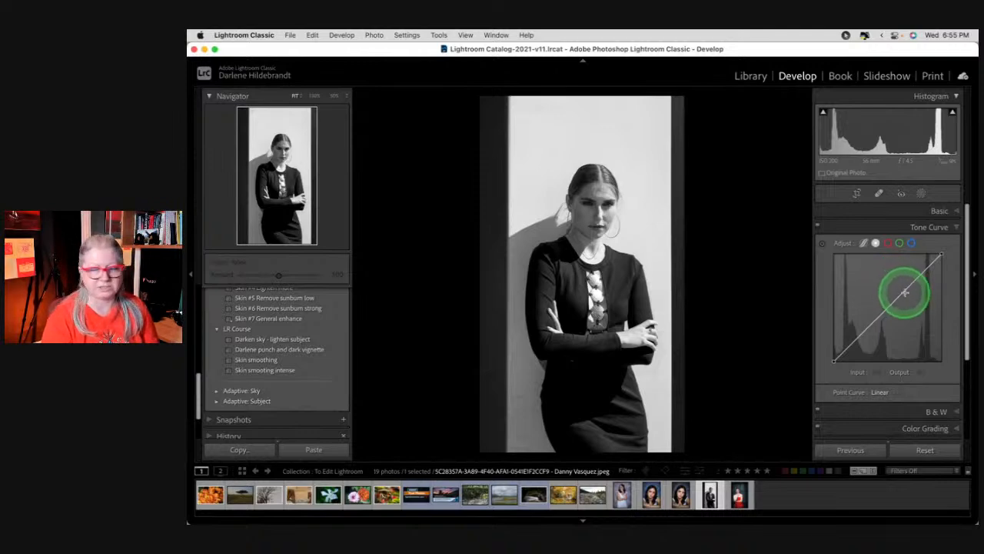
pyautogui.moveTo(905, 292); pyautogui.dragTo(903, 288)
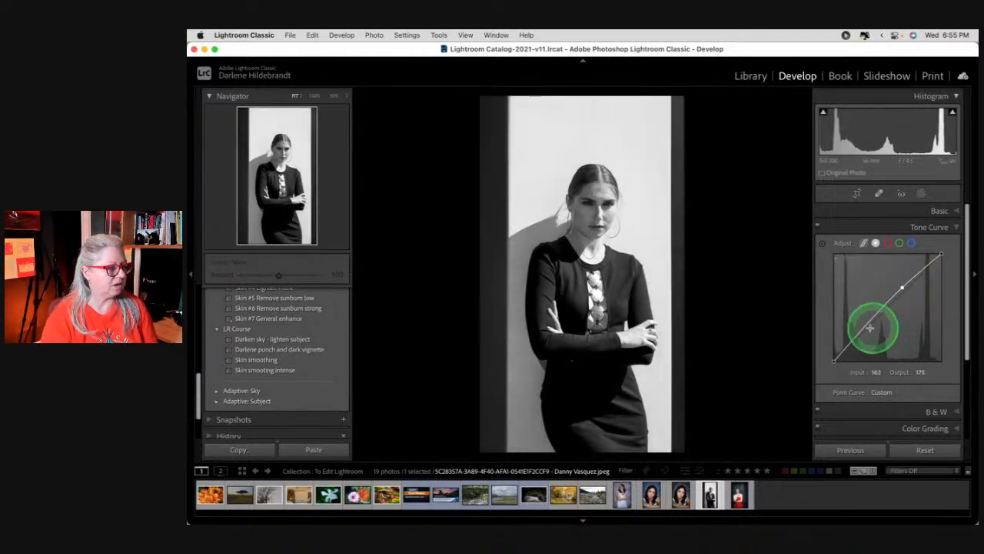
pyautogui.moveTo(867, 331); pyautogui.dragTo(867, 333)
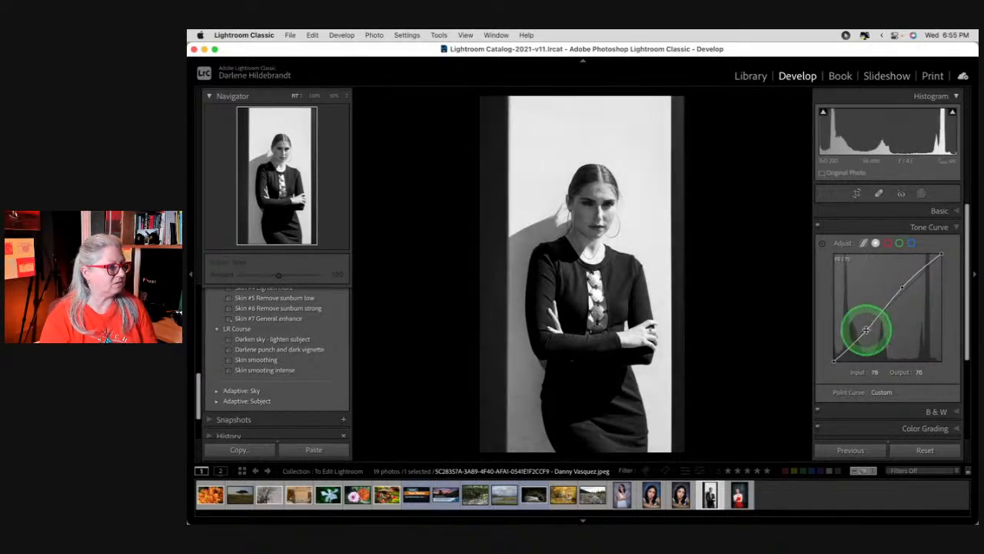
# Reduce Whites to +21 and compare the portrait with its unedited version
pyautogui.click(939, 211)
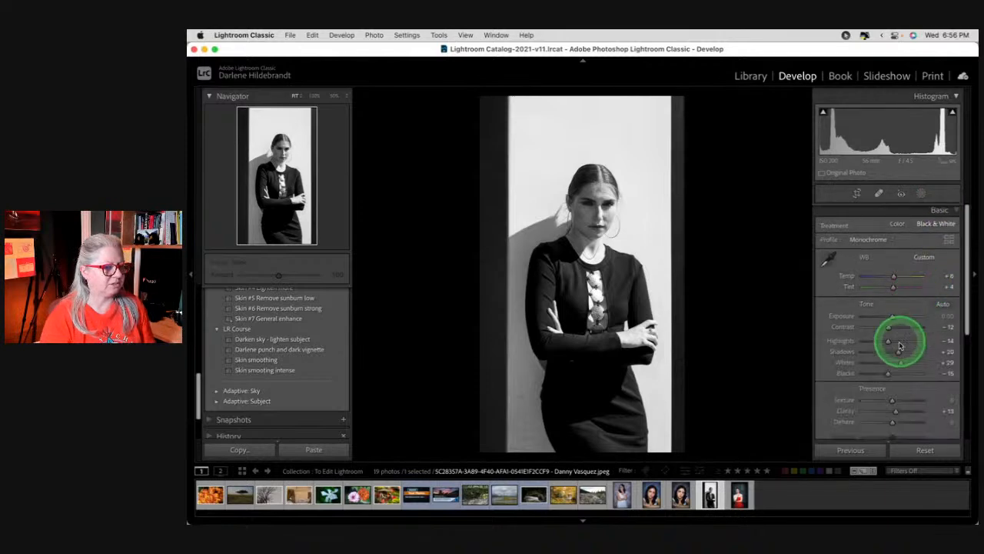
pyautogui.moveTo(901, 363)
pyautogui.mouseDown()
pyautogui.moveTo(892, 363)
pyautogui.moveTo(903, 362)
pyautogui.mouseUp()
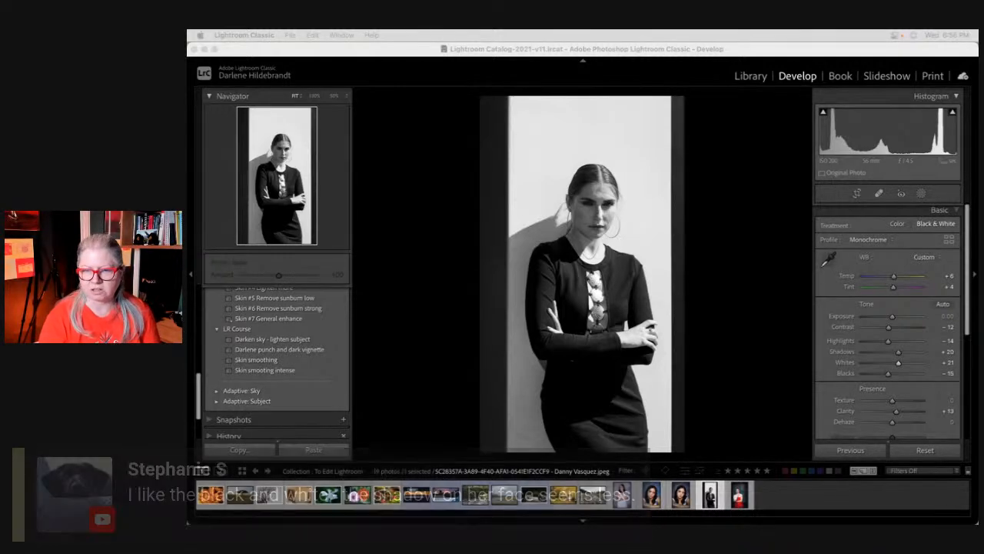
pyautogui.click(743, 253)
pyautogui.press('\\')
pyautogui.press('\\')
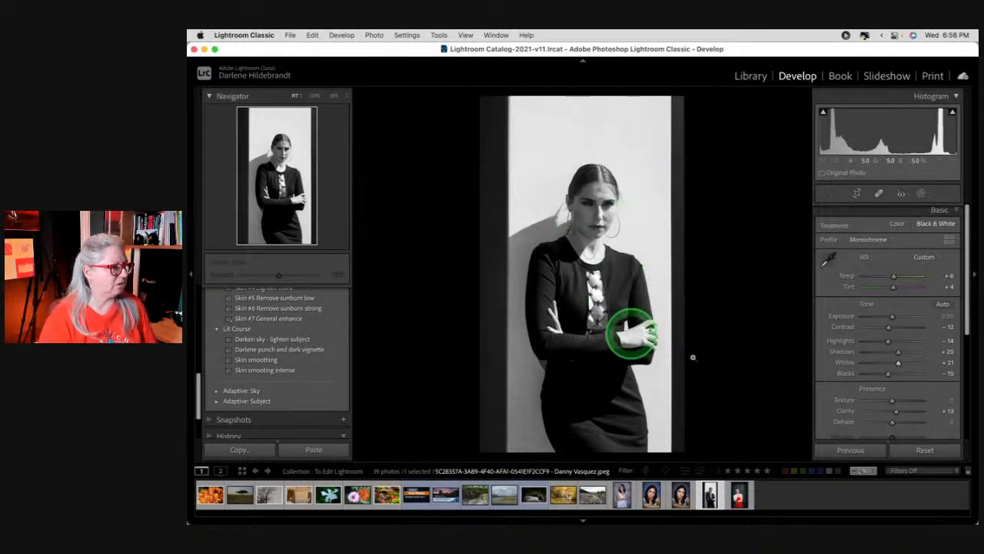
# Add a radial gradient mask over the woman's face with Exposure -0.08, Highlights -13 and Shadows 18
pyautogui.click(921, 195)
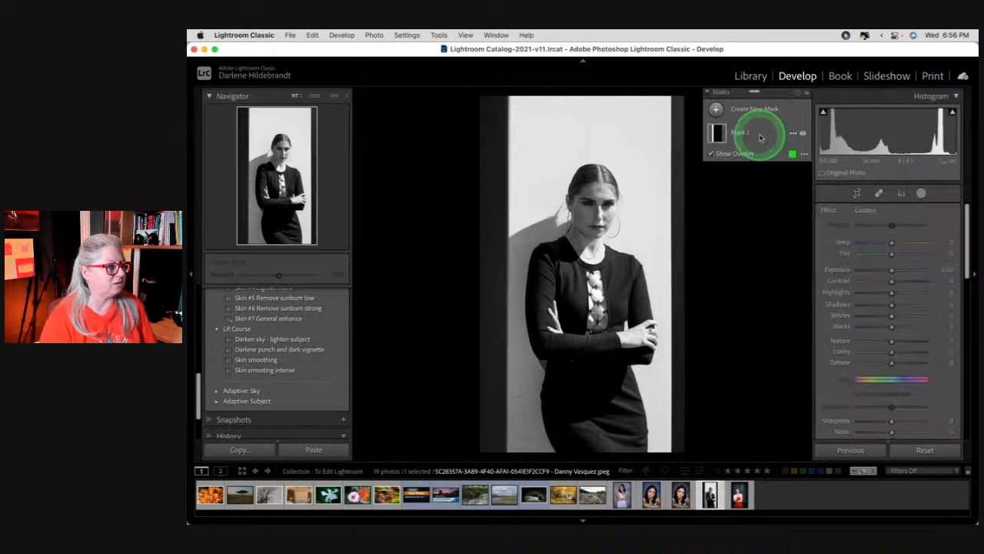
pyautogui.click(716, 110)
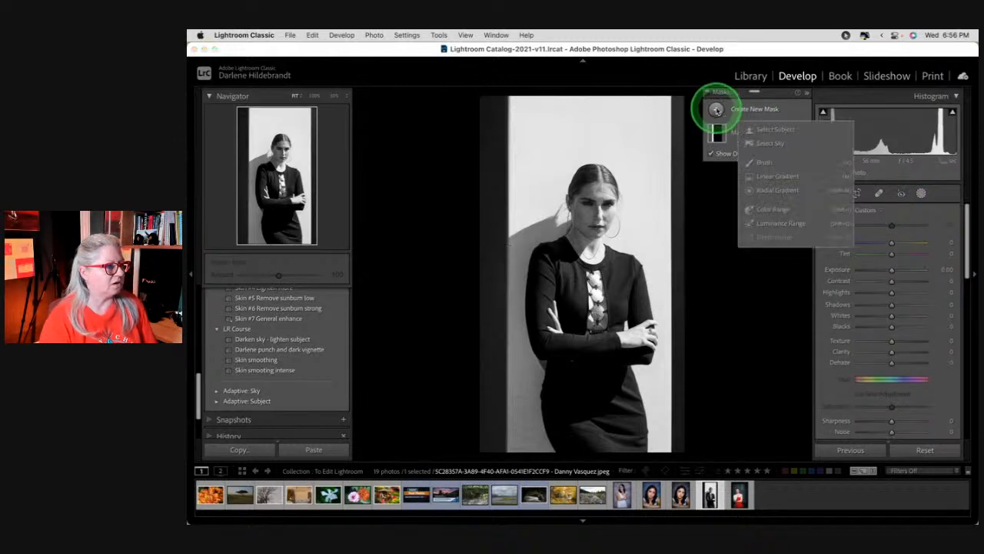
pyautogui.click(716, 110)
pyautogui.click(716, 110)
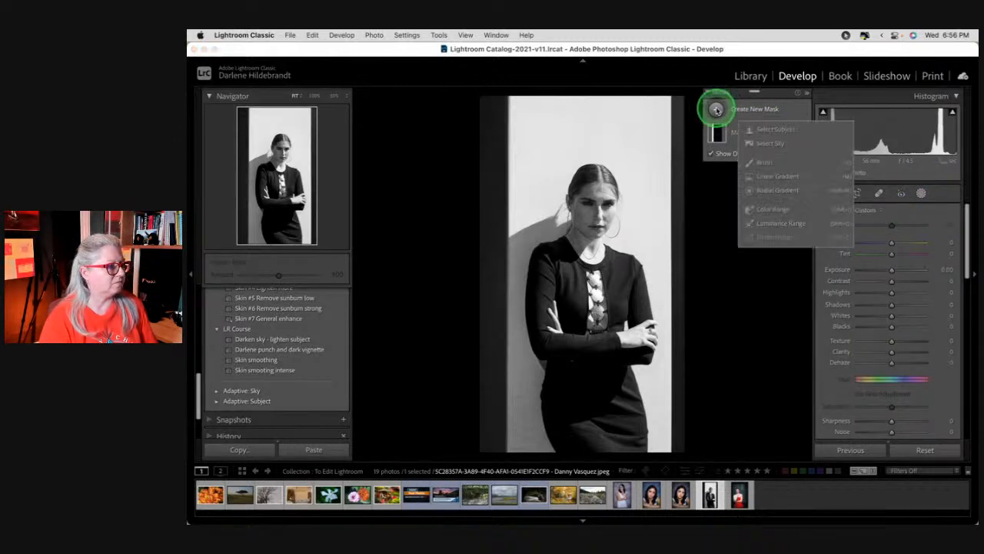
pyautogui.click(774, 191)
pyautogui.moveTo(592, 205)
pyautogui.mouseDown()
pyautogui.moveTo(593, 230)
pyautogui.moveTo(621, 179)
pyautogui.moveTo(625, 269)
pyautogui.mouseUp()
pyautogui.moveTo(600, 225); pyautogui.dragTo(594, 234)
pyautogui.moveTo(891, 344); pyautogui.dragTo(891, 301)
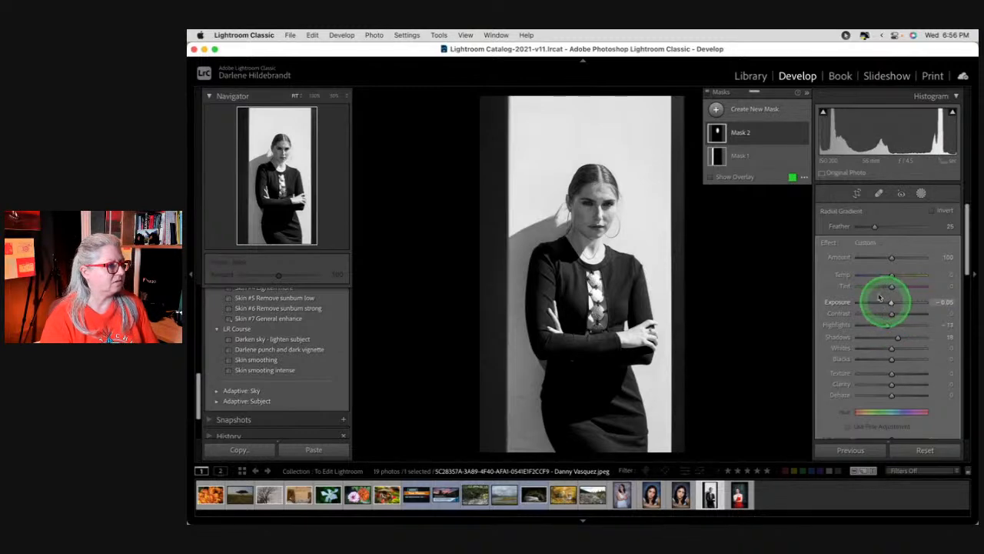
pyautogui.click(804, 134)
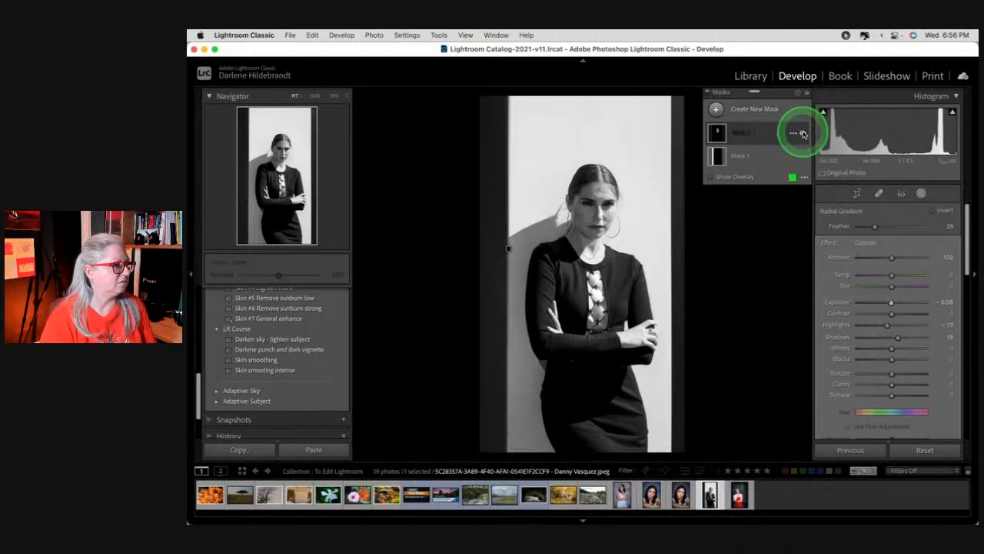
# Rename the radial gradient mask "face" and the older mask "wall edge"
pyautogui.click(793, 134)
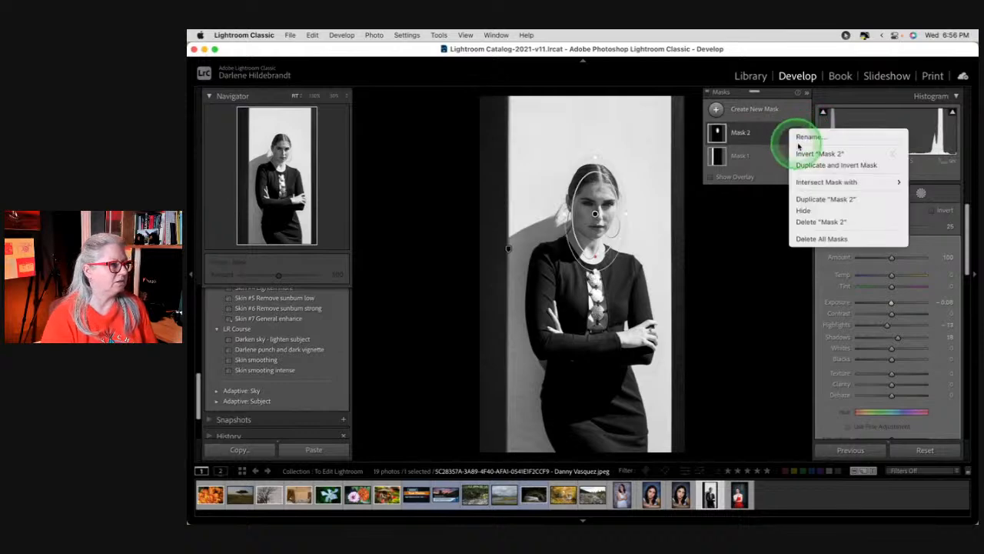
pyautogui.click(804, 135)
pyautogui.write('face')
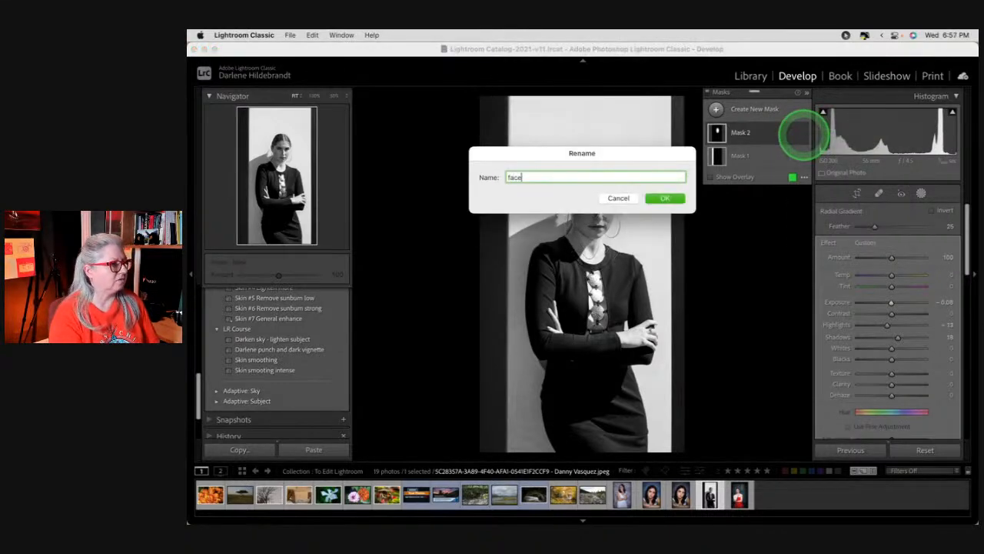
pyautogui.press('Return')
pyautogui.click(793, 156)
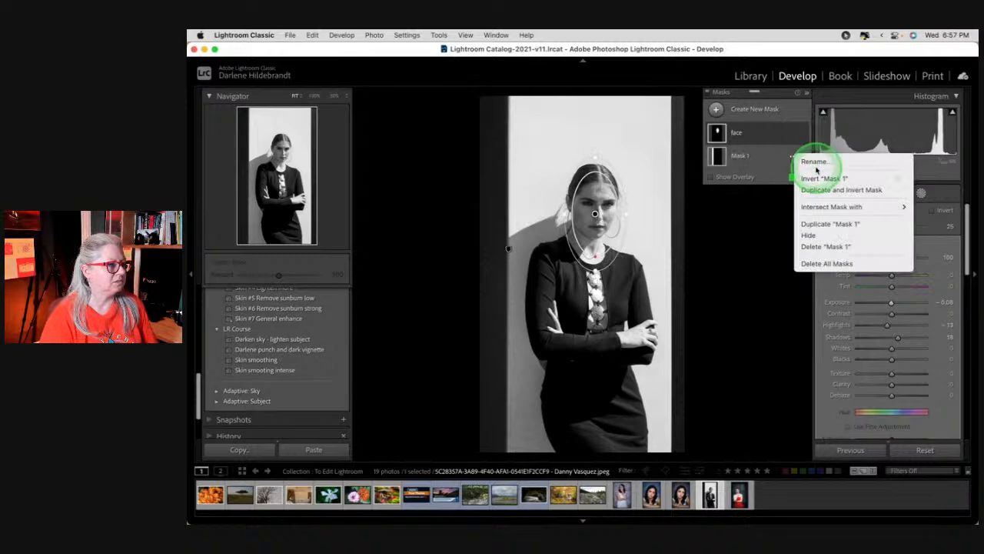
pyautogui.click(815, 164)
pyautogui.write('wall')
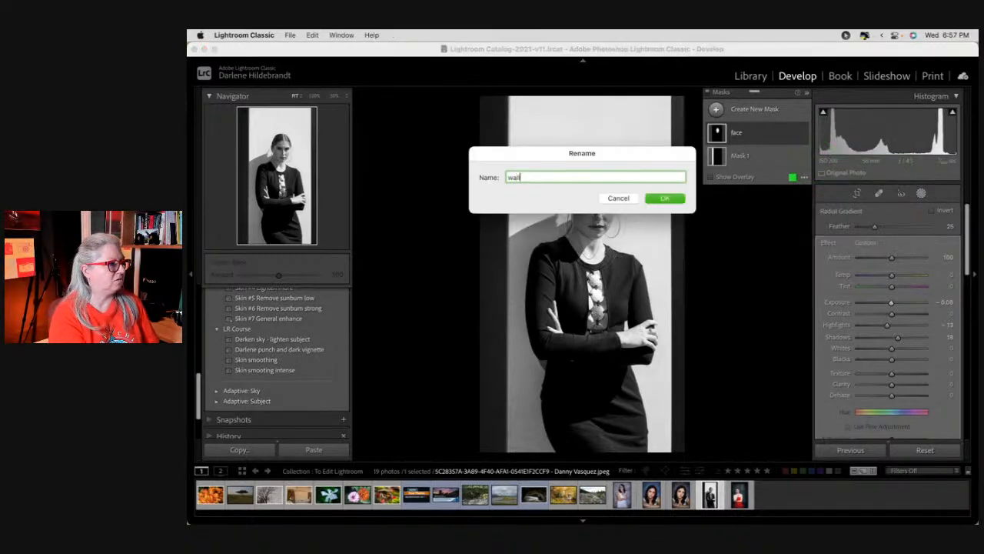
pyautogui.write(' edge')
pyautogui.press('Return')
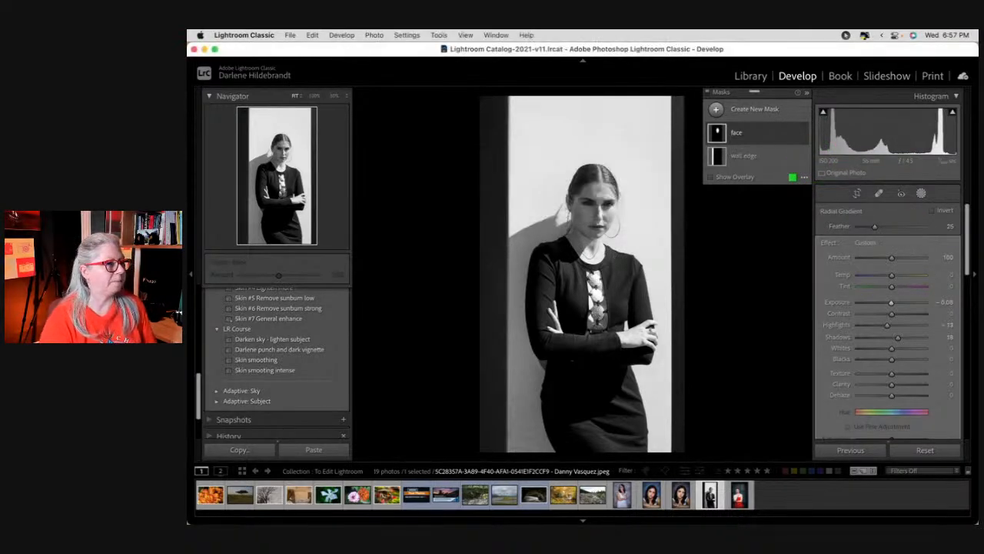
# Leave masking and compare the black and white portrait with the original color version
pyautogui.click(919, 195)
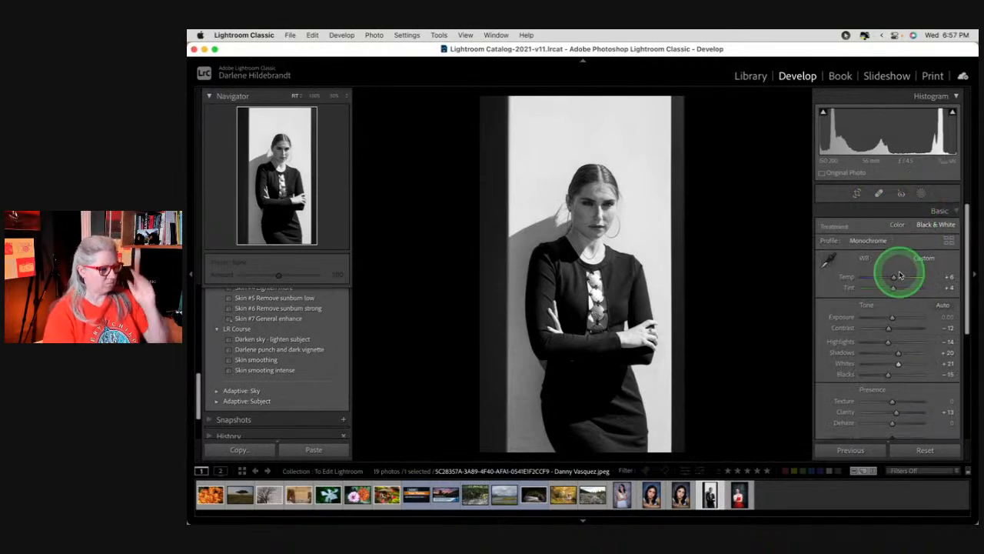
pyautogui.press('\\')
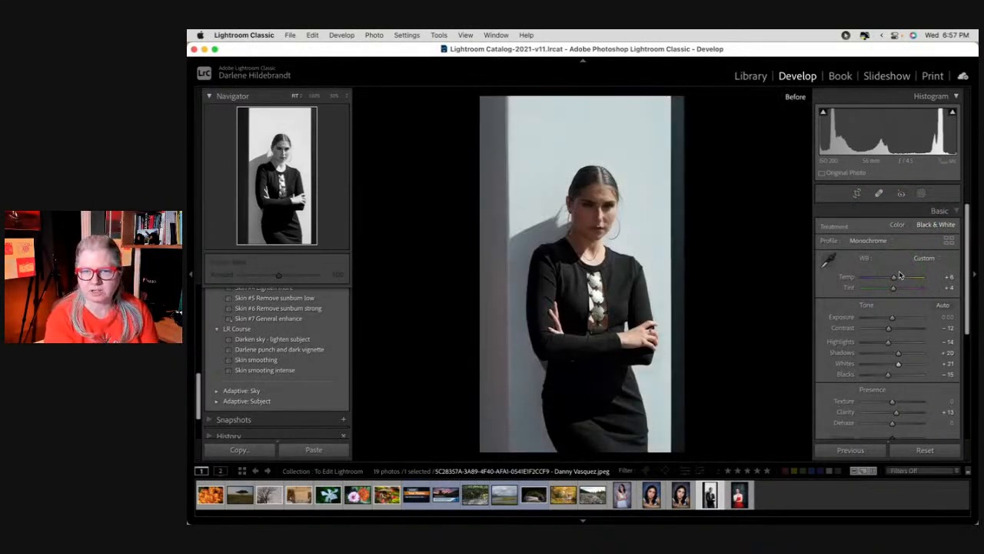
pyautogui.press('\\')
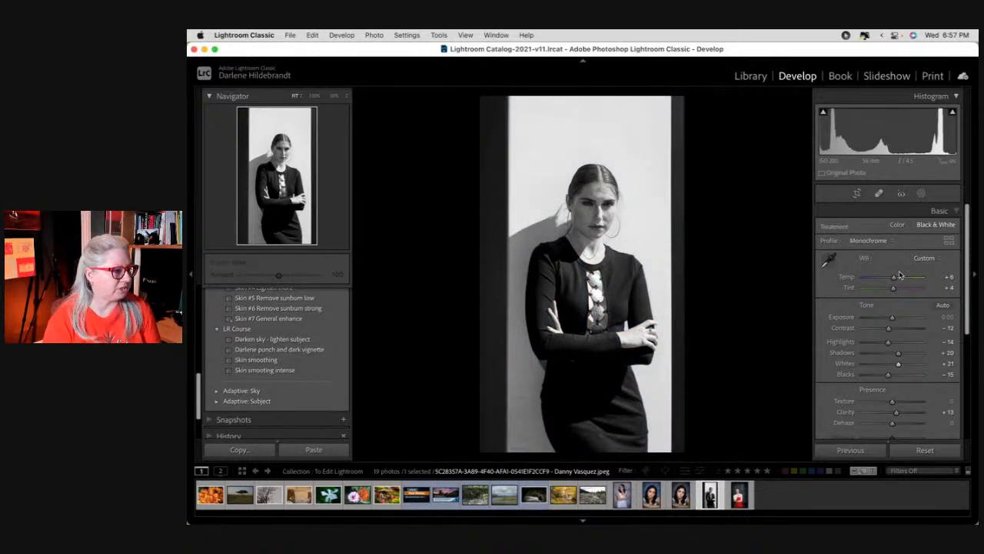
# Widen the crop on the right to include the window strip beside the wall, and check the framing full screen
pyautogui.press('r')
pyautogui.moveTo(669, 274); pyautogui.dragTo(697, 272)
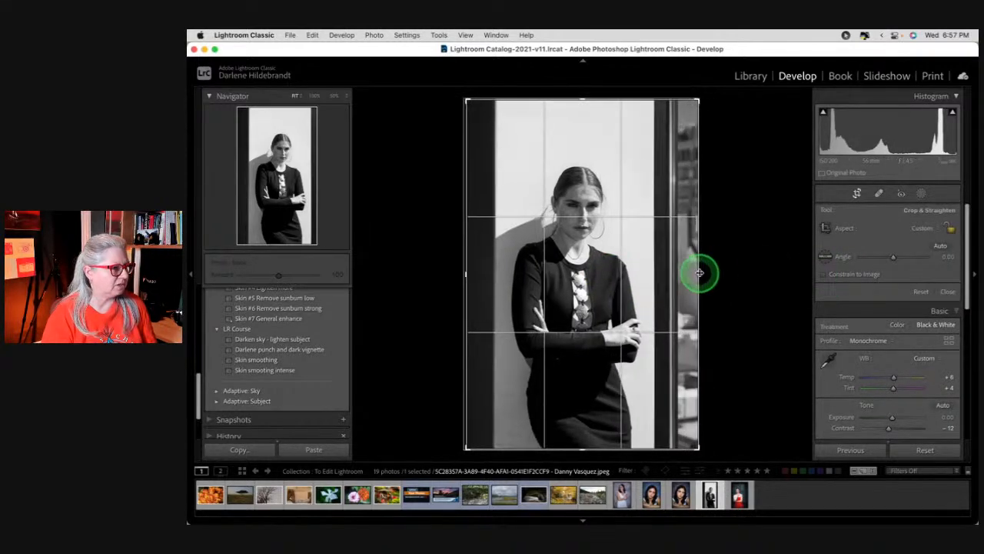
pyautogui.press('r')
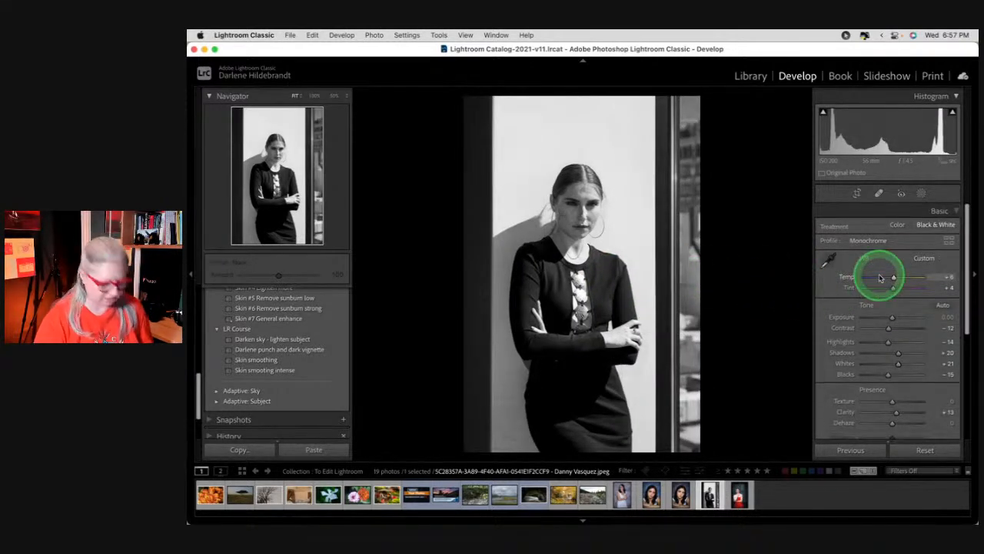
pyautogui.press('f')
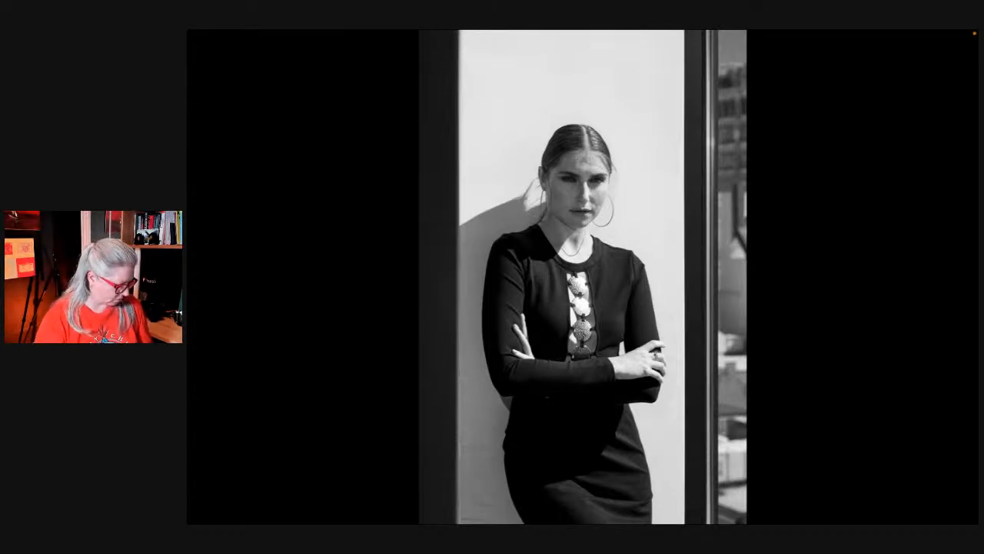
pyautogui.press('f')
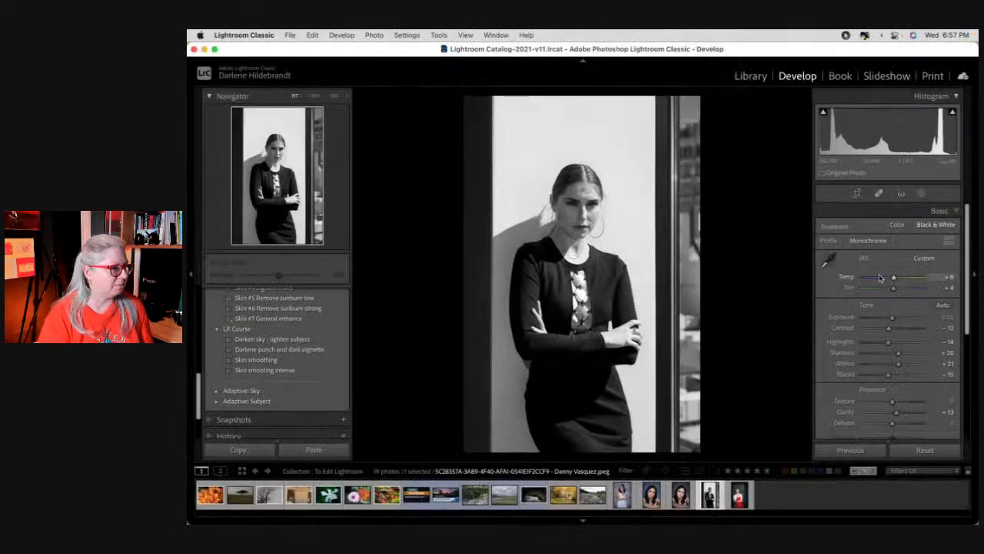
# Add a linear gradient mask covering the window strip along the photo's right edge
pyautogui.click(921, 194)
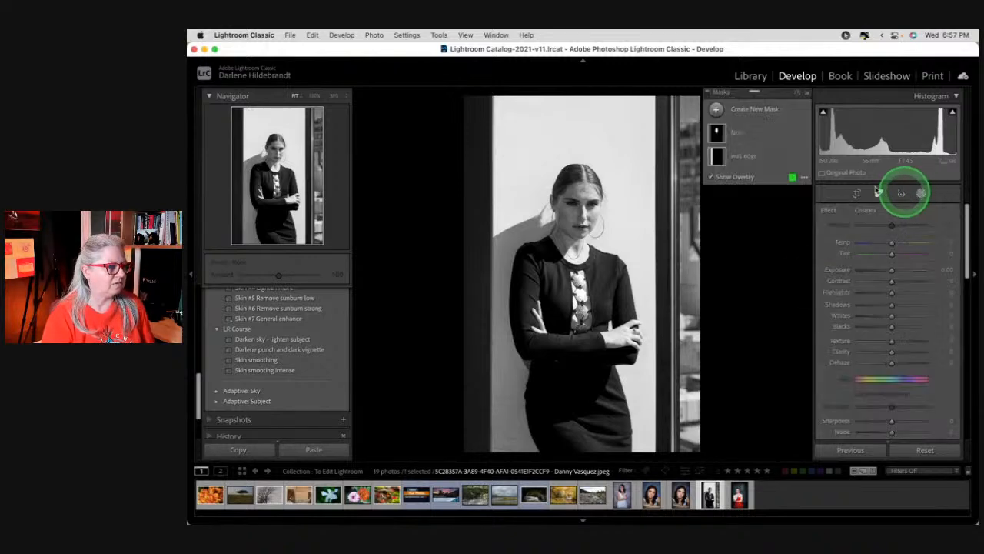
pyautogui.click(773, 156)
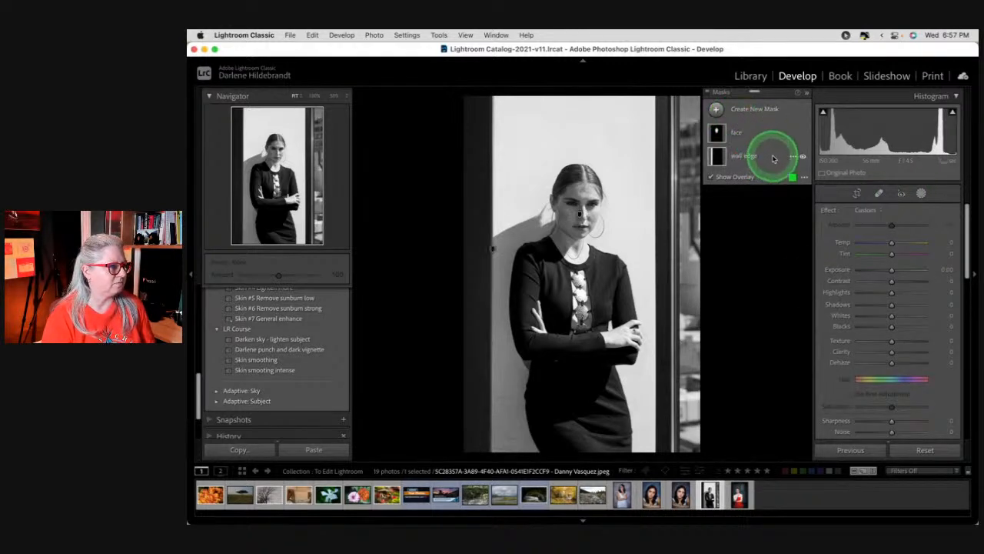
pyautogui.click(715, 109)
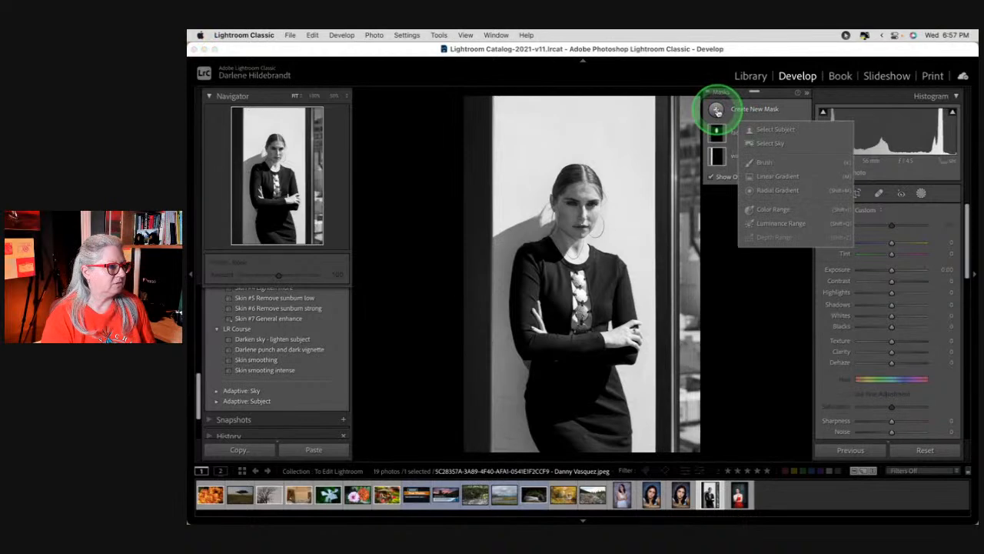
pyautogui.click(770, 177)
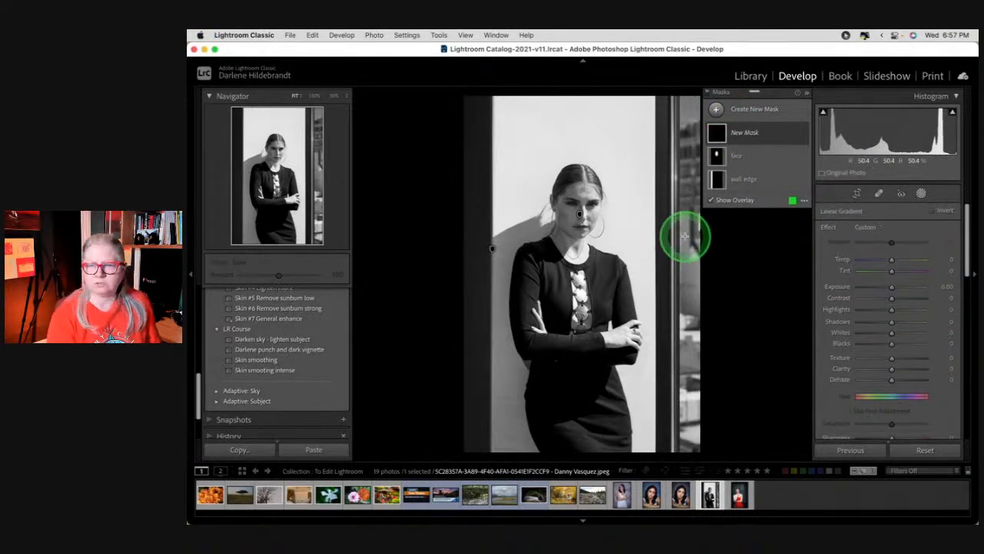
pyautogui.moveTo(687, 235); pyautogui.dragTo(653, 236)
# Set the window strip's gradient to Exposure -1.03, Highlights -57, Texture -51 and Clarity -55
pyautogui.click(873, 286)
pyautogui.press('o')
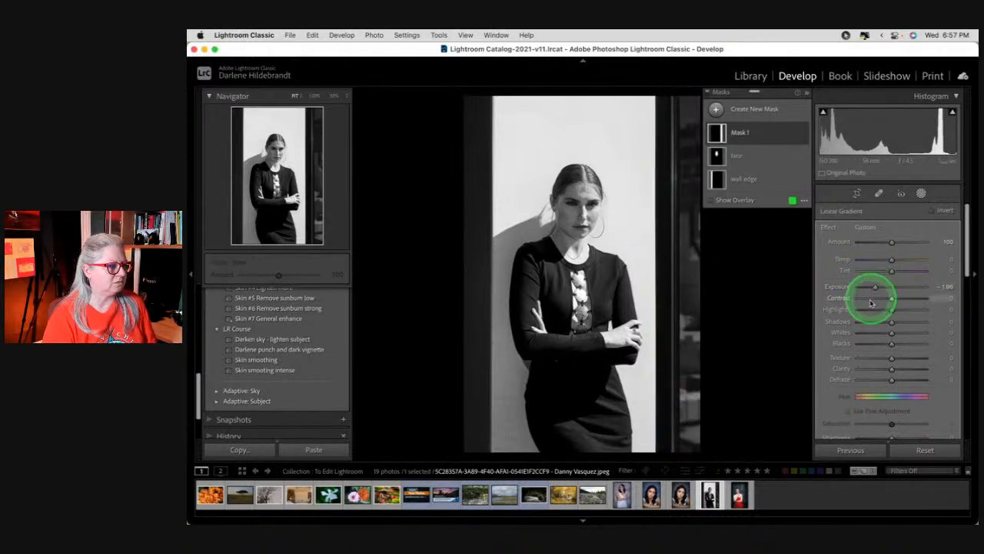
pyautogui.click(866, 310)
pyautogui.moveTo(875, 287); pyautogui.dragTo(884, 288)
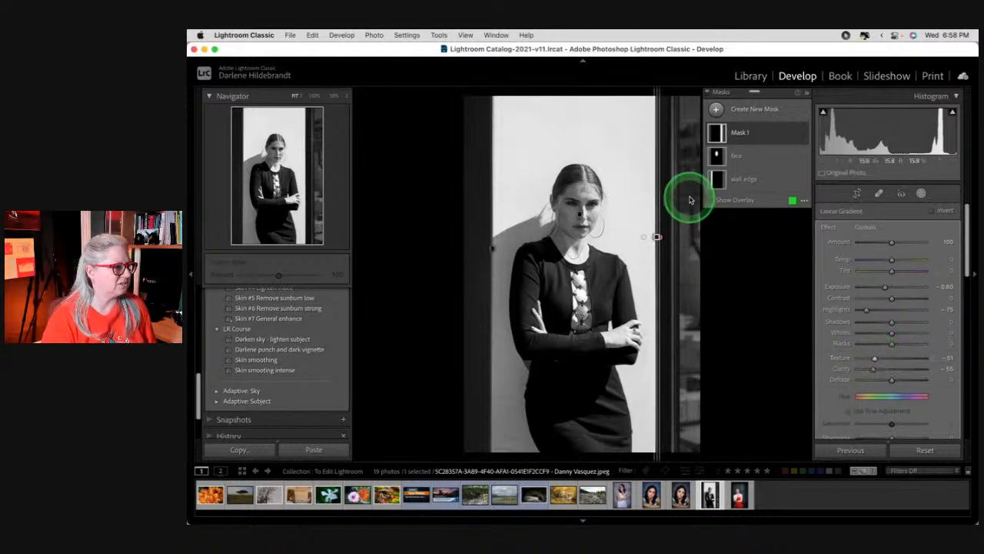
pyautogui.moveTo(866, 309); pyautogui.dragTo(882, 288)
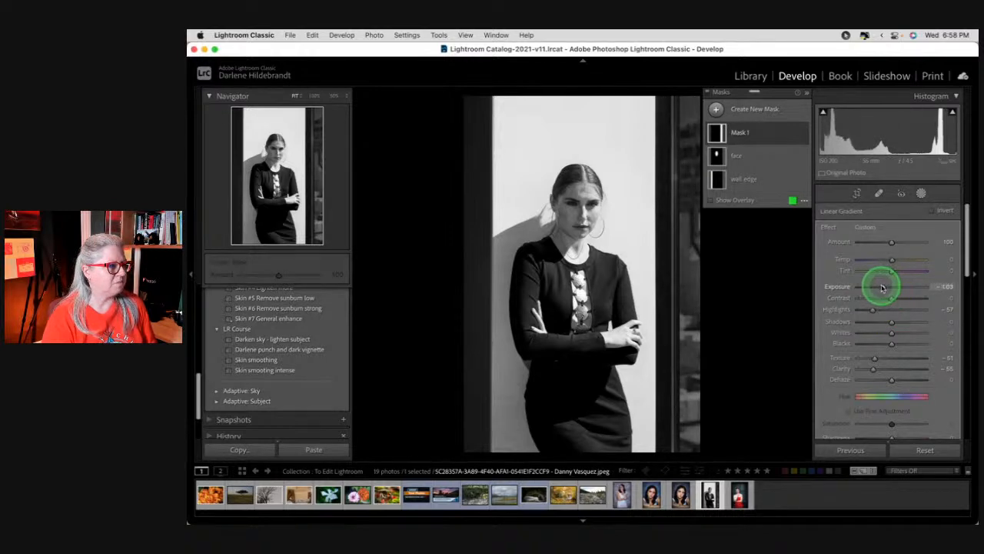
pyautogui.click(921, 193)
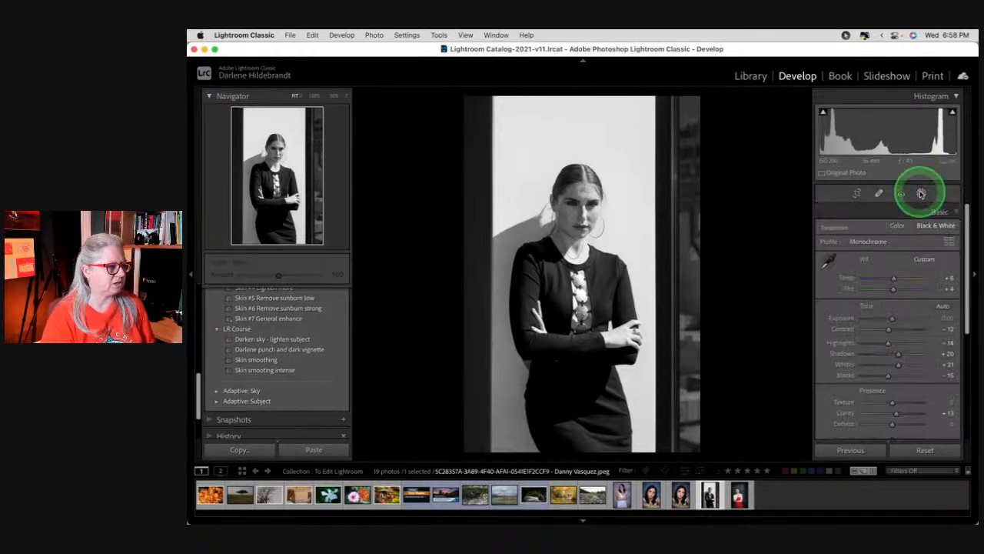
# Review the darkened strip full screen and trim the crop slightly at the photo's right edge
pyautogui.press('f')
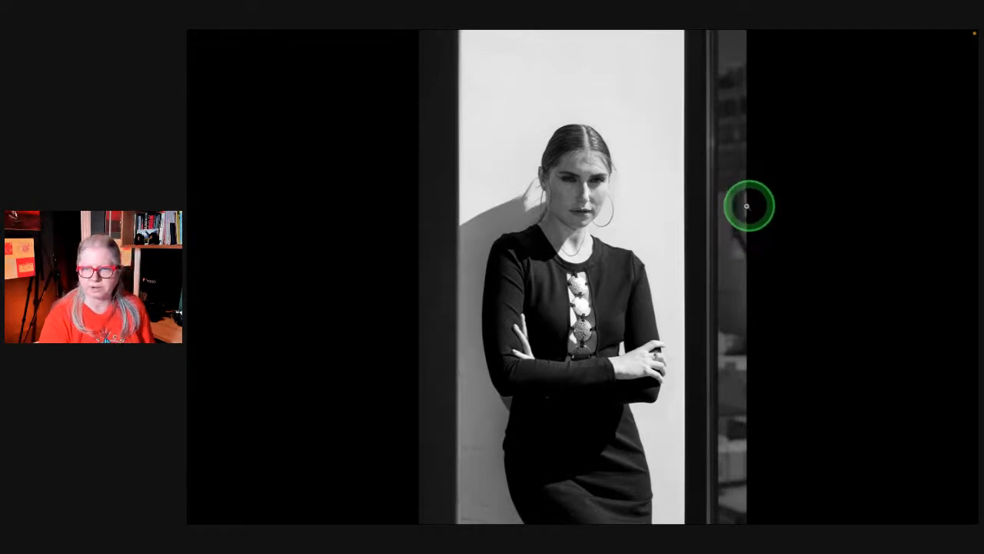
pyautogui.press('f')
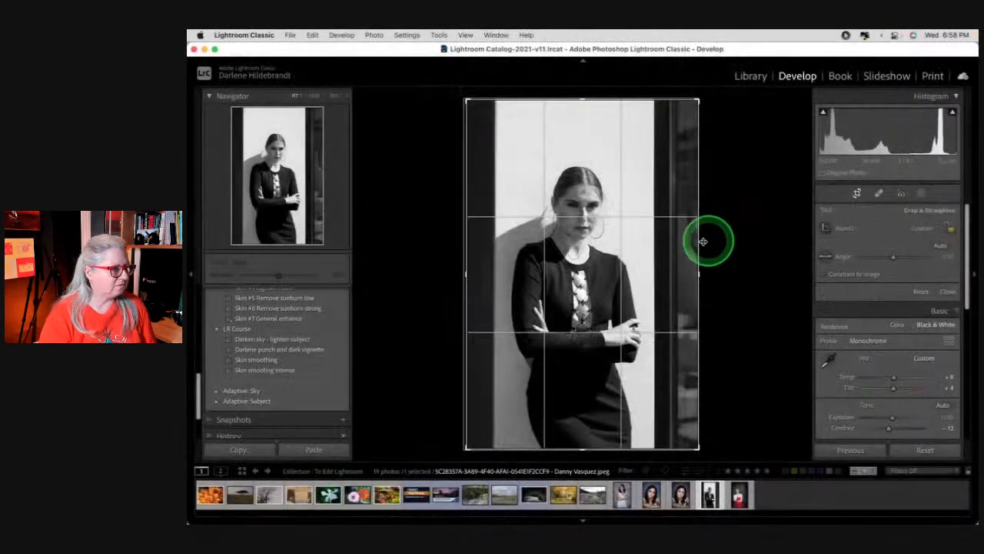
pyautogui.moveTo(700, 235); pyautogui.dragTo(698, 235)
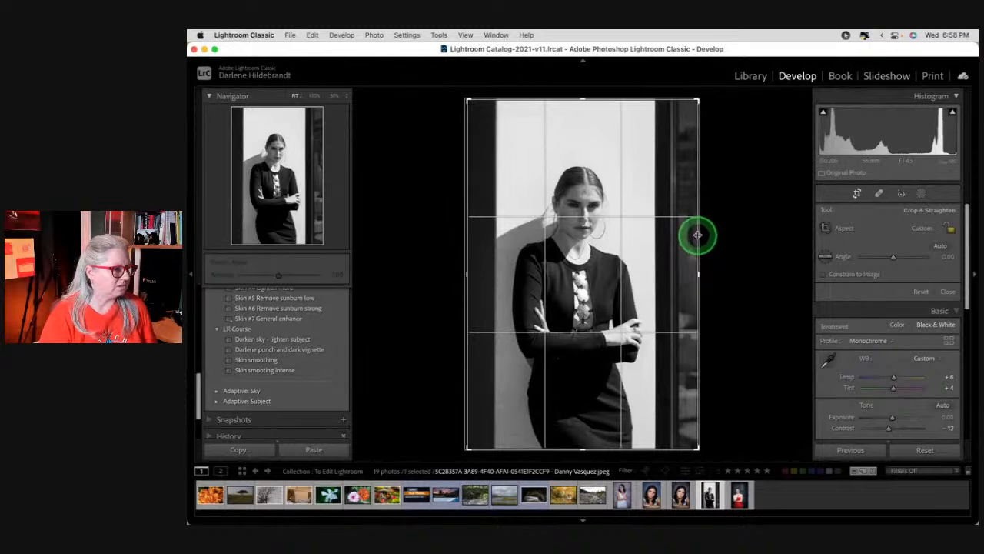
pyautogui.press('Return')
# Examine the finished portrait full screen and zoomed in on the face at 100%
pyautogui.press('f')
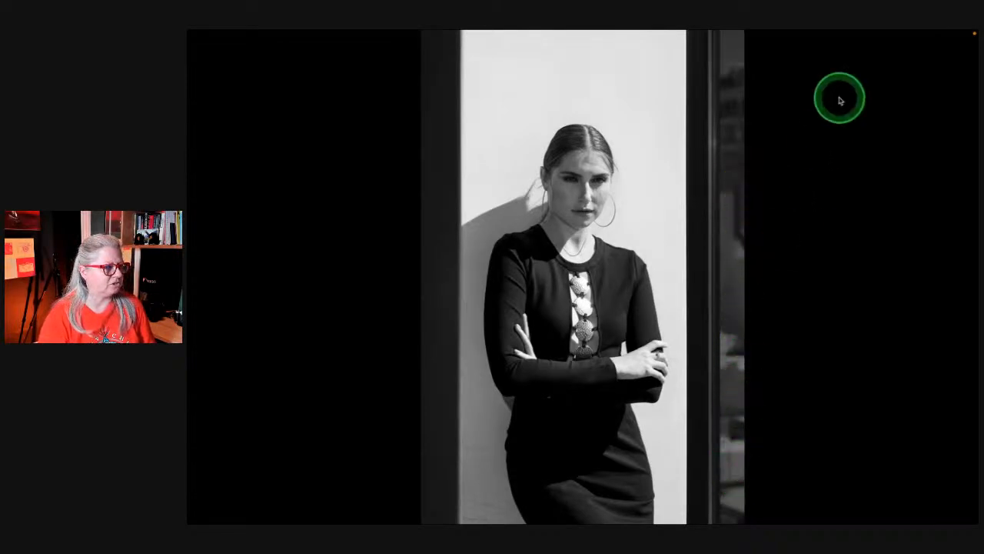
pyautogui.click(576, 208)
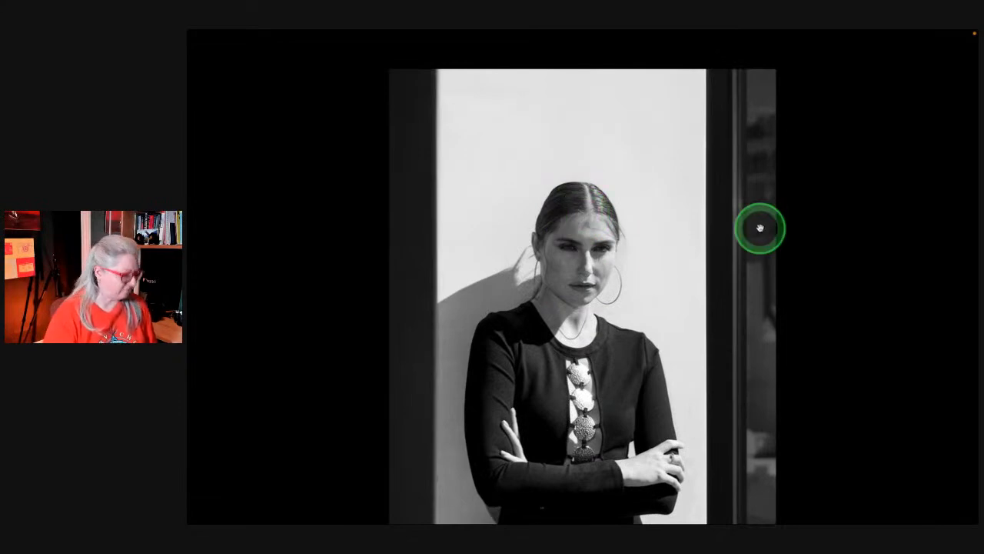
pyautogui.press('Escape')
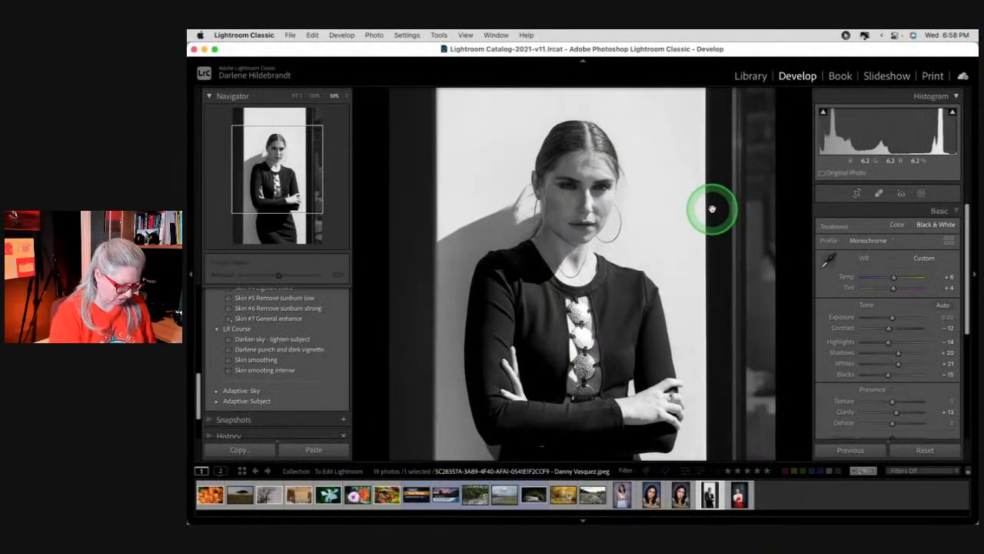
pyautogui.click(711, 208)
pyautogui.scroll(3, 711, 208)
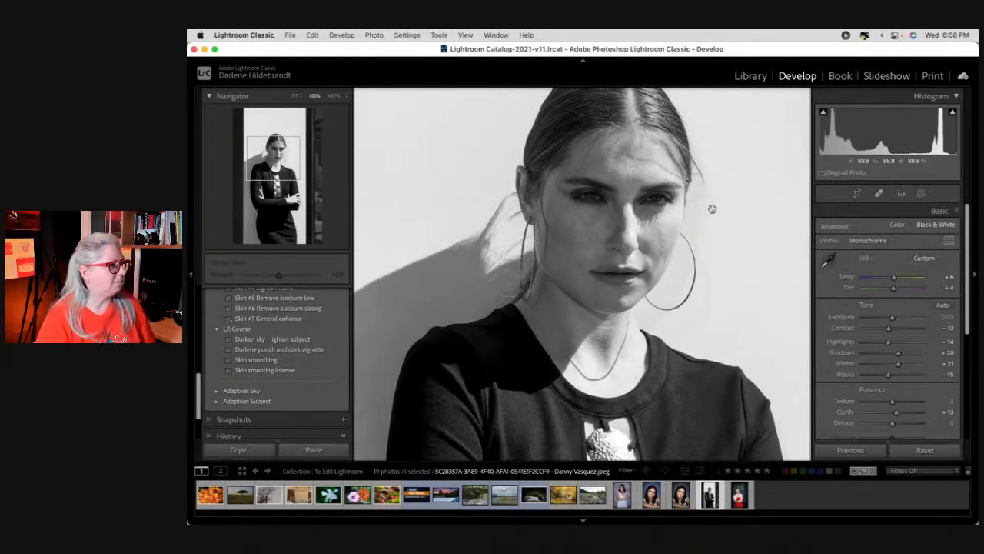
pyautogui.click(705, 210)
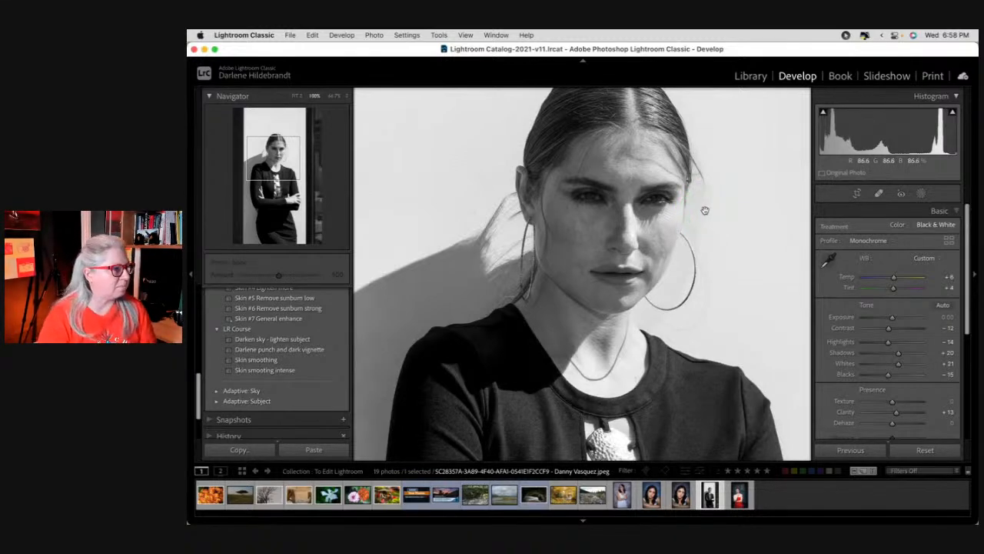
# Apply the Skin smoothing preset and sample the woman's cheek for the new subject mask's Color Range
pyautogui.click(246, 359)
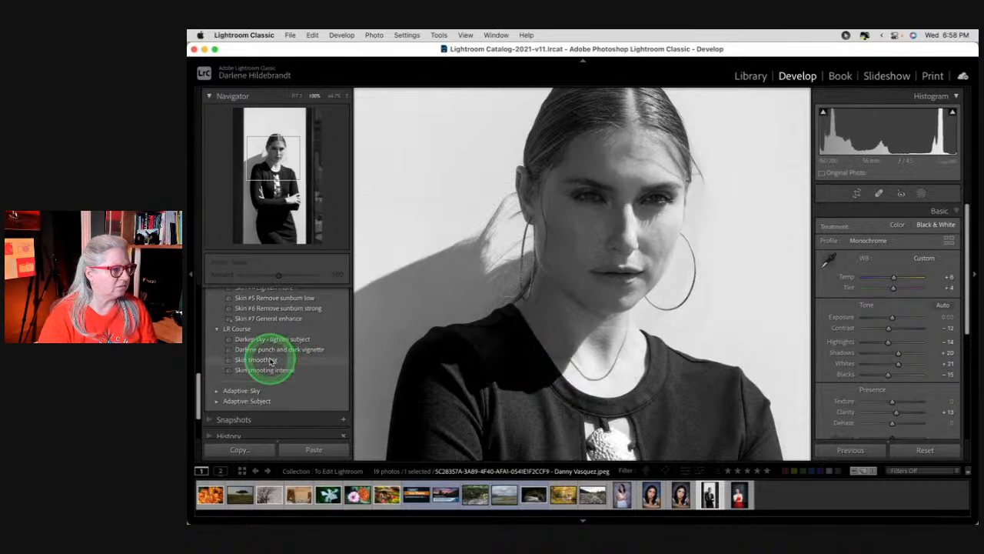
pyautogui.click(921, 193)
pyautogui.click(274, 349)
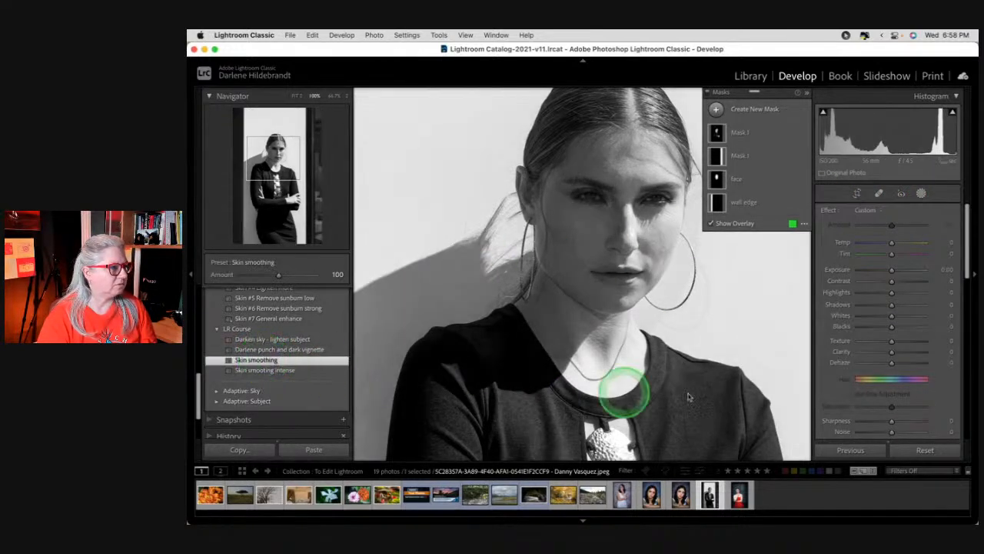
pyautogui.click(766, 132)
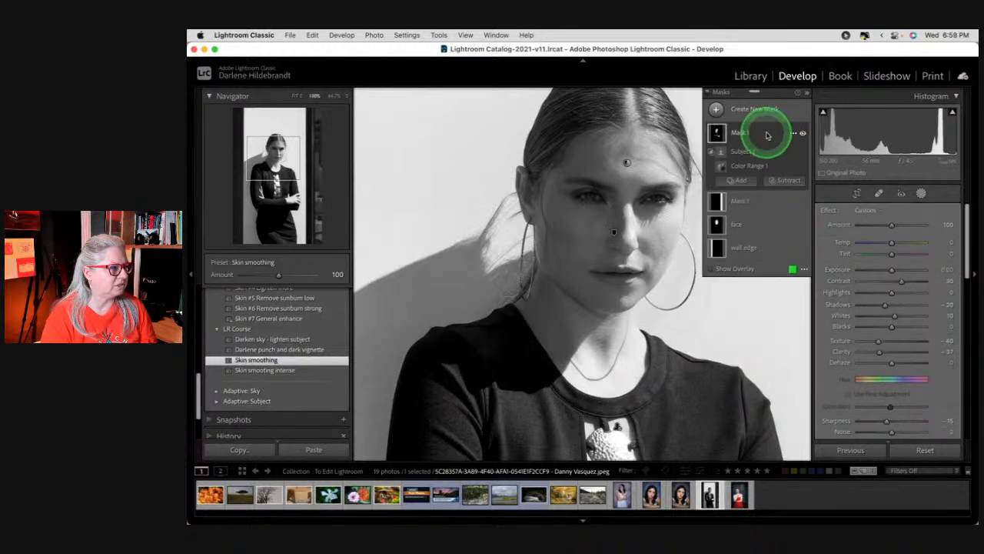
pyautogui.click(768, 165)
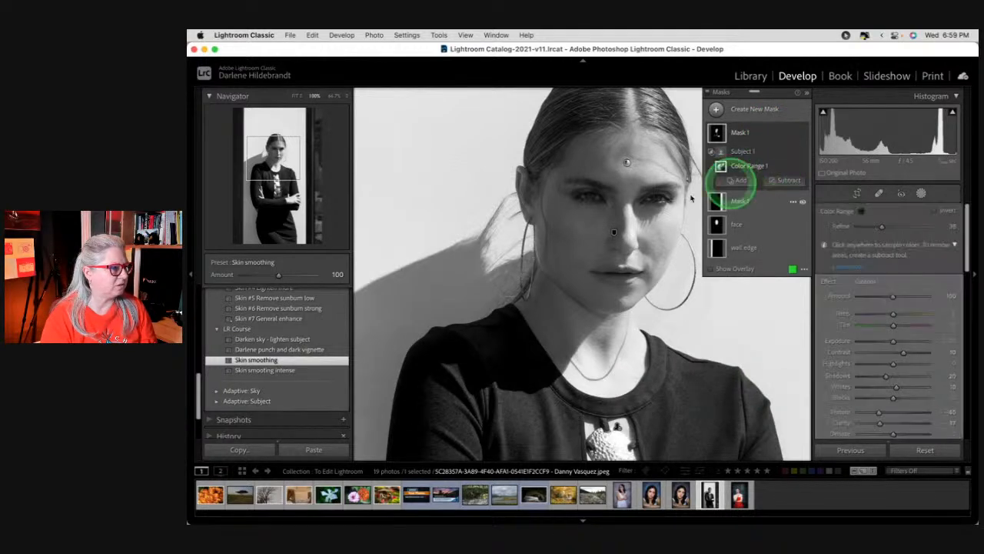
pyautogui.click(657, 234)
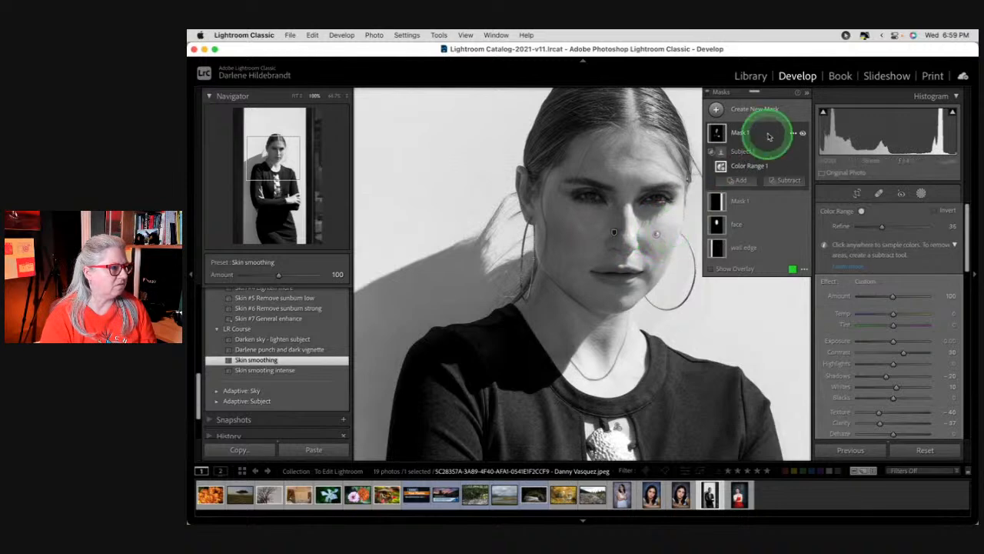
# Set the skin mask's Color Range Refine to 48 and turn off the mask overlay
pyautogui.click(771, 164)
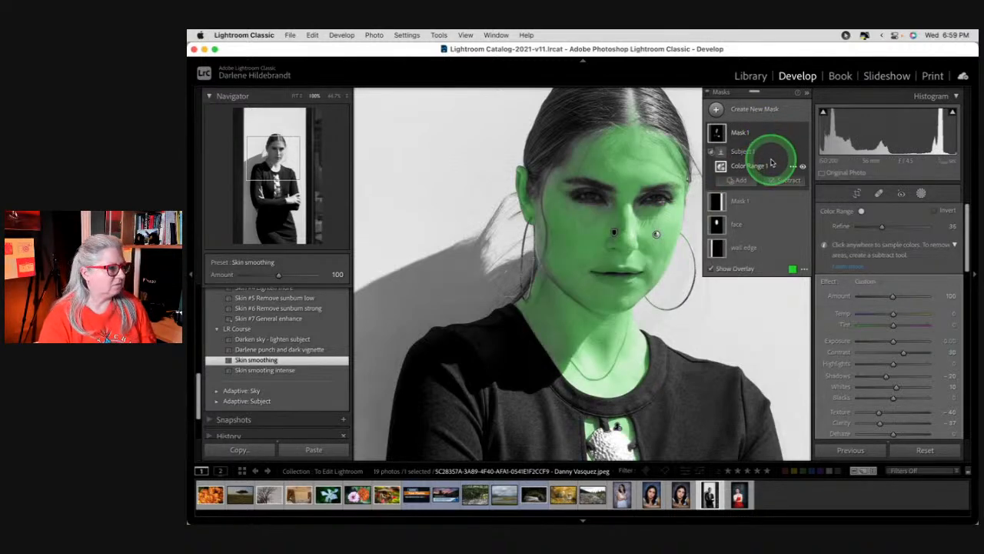
pyautogui.moveTo(880, 226); pyautogui.dragTo(892, 226)
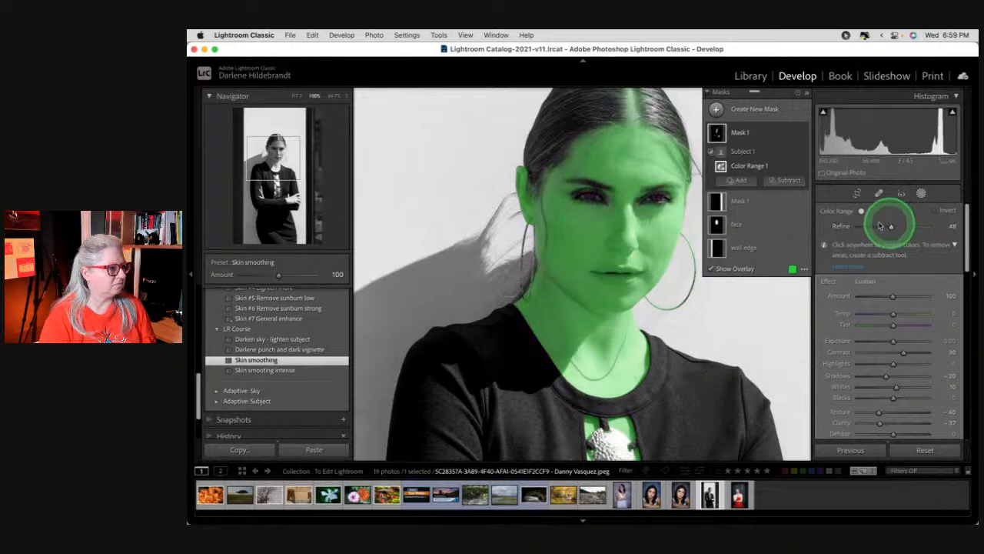
pyautogui.click(762, 130)
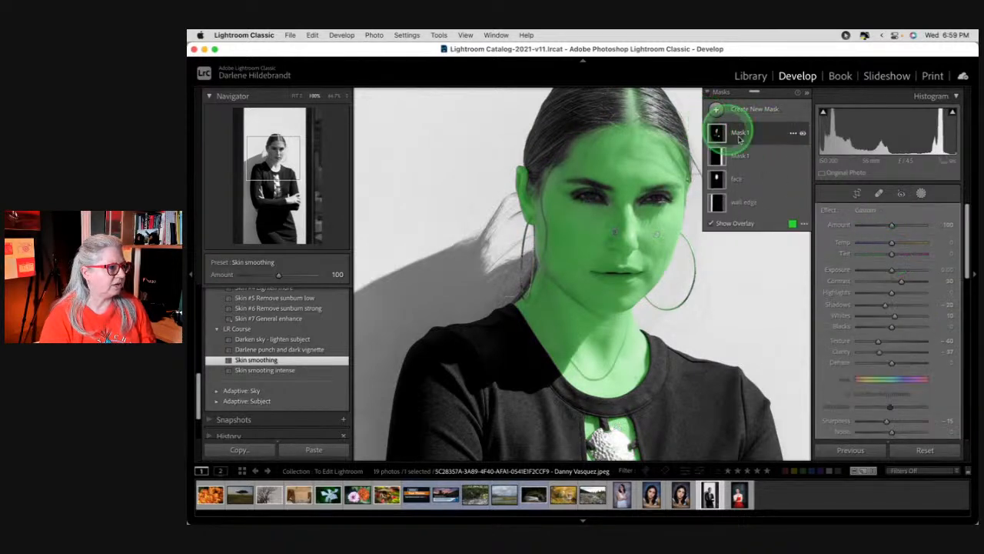
pyautogui.click(712, 222)
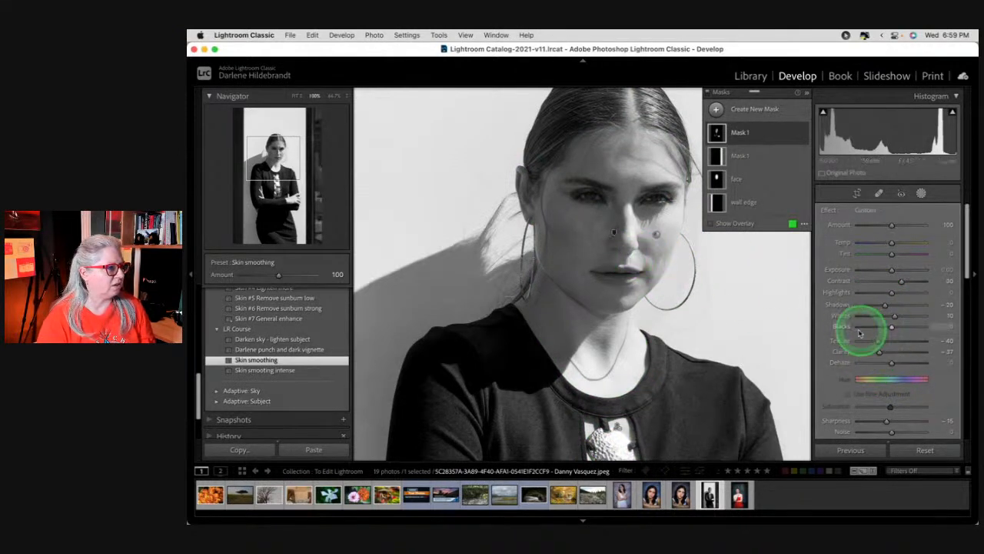
# Set the skin mask's Whites to 16, Blacks to -10, Texture to -46 and Clarity to -38, then close masking
pyautogui.moveTo(888, 354); pyautogui.dragTo(898, 317)
pyautogui.moveTo(892, 328); pyautogui.dragTo(890, 327)
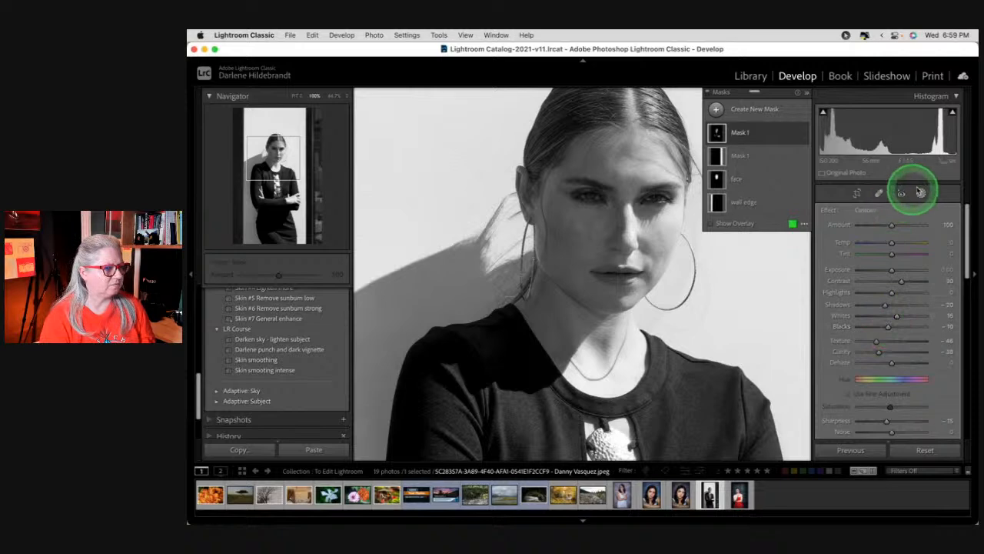
pyautogui.click(921, 194)
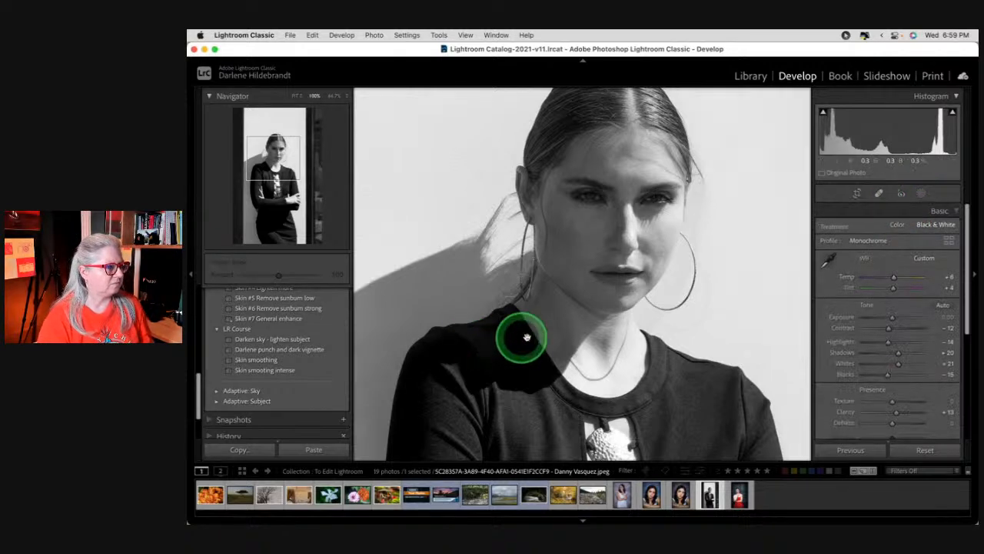
pyautogui.click(544, 340)
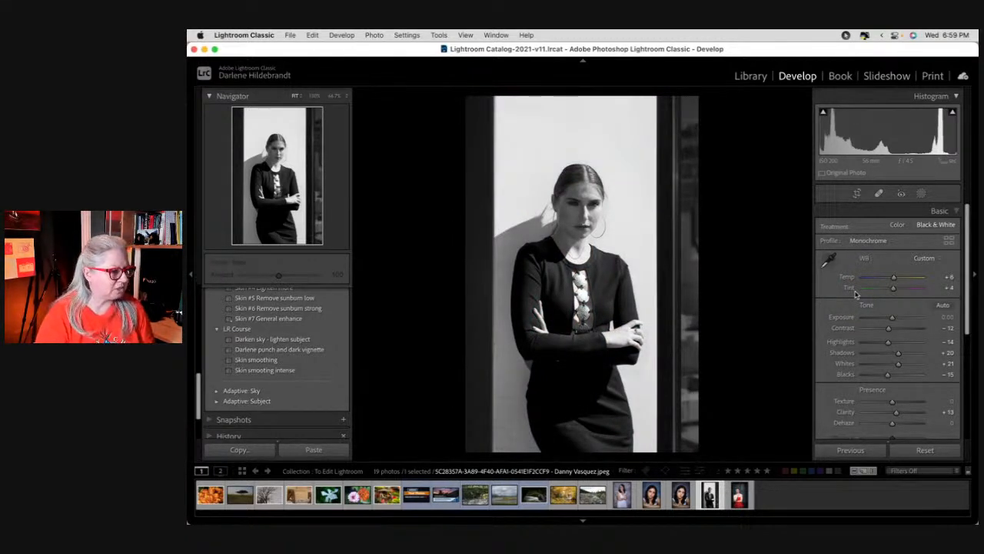
# Start a new develop preset in the LR Course group from the black-and-white portrait's settings
pyautogui.press('Right')
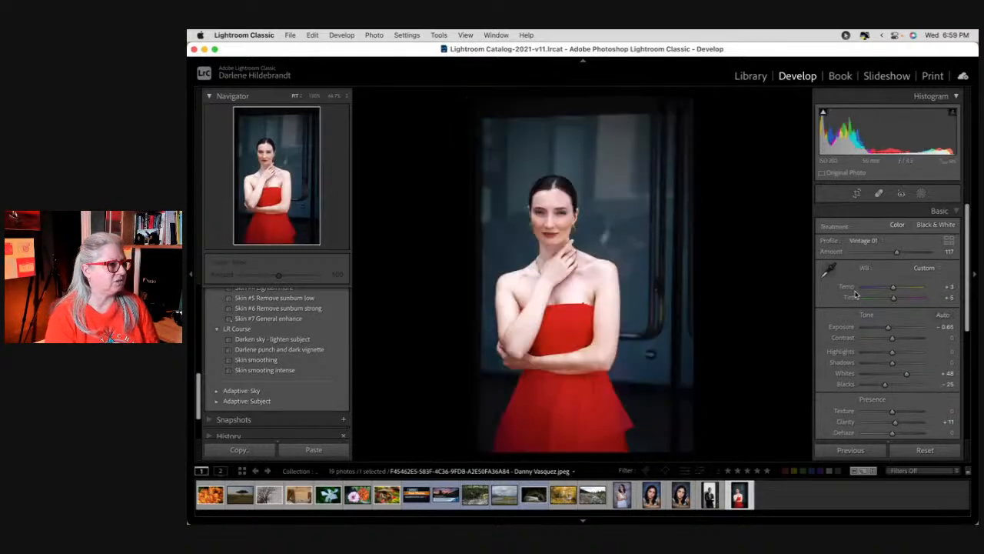
pyautogui.press('Left')
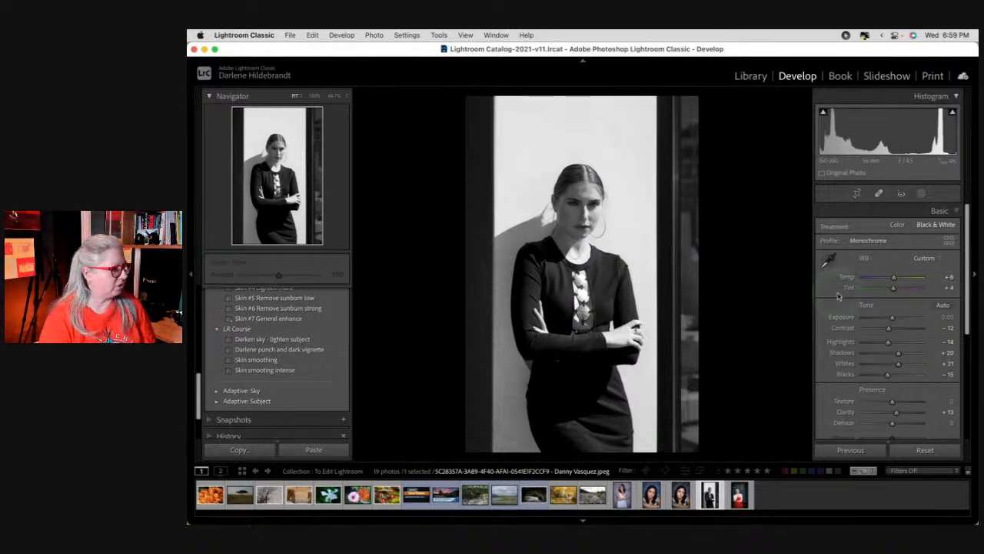
pyautogui.scroll(4, 268, 371)
pyautogui.scroll(10, 267, 372)
pyautogui.click(330, 312)
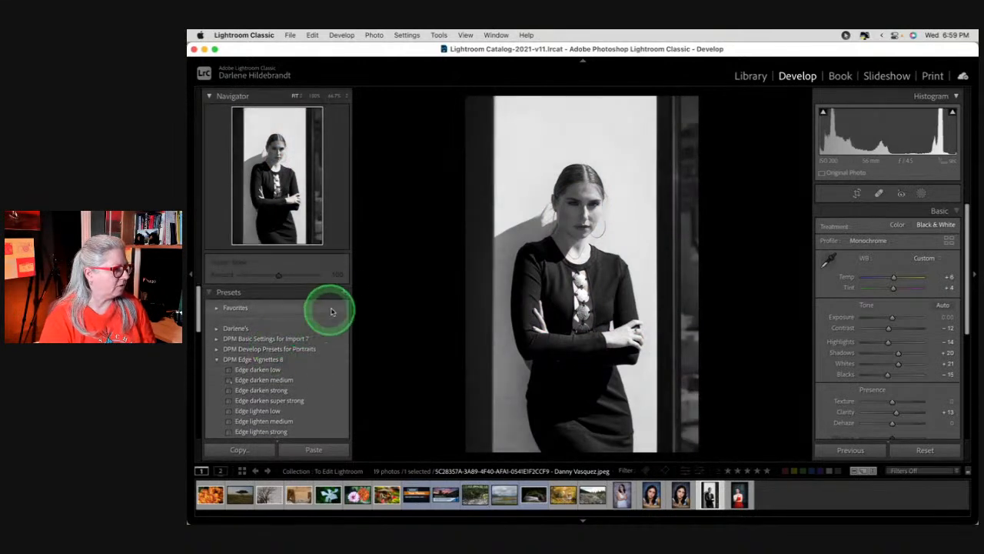
pyautogui.click(343, 293)
pyautogui.click(352, 304)
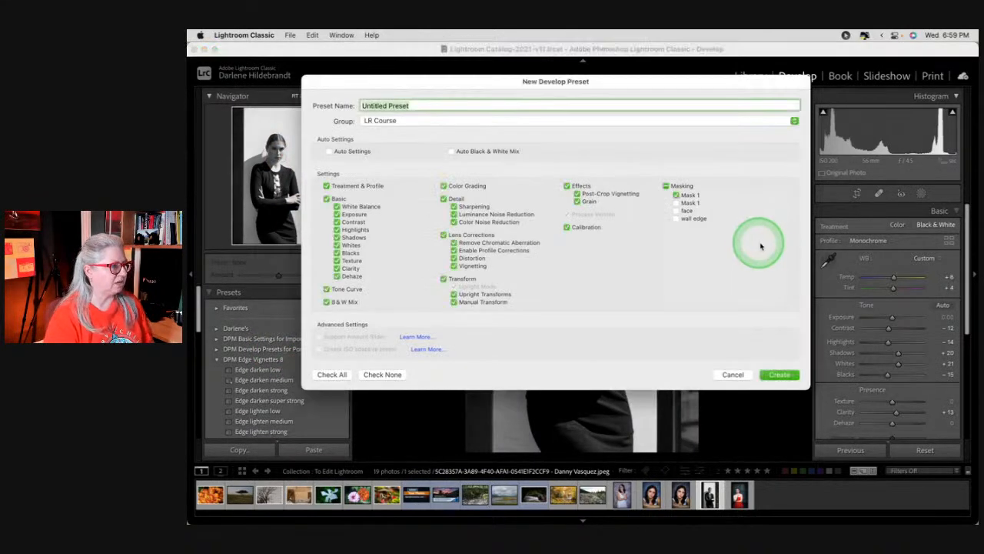
pyautogui.click(408, 121)
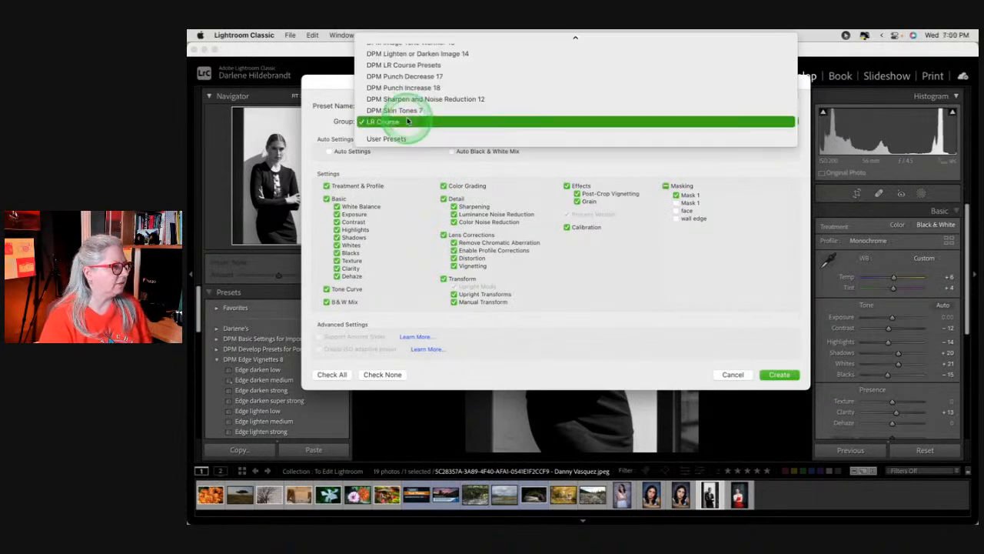
pyautogui.click(407, 122)
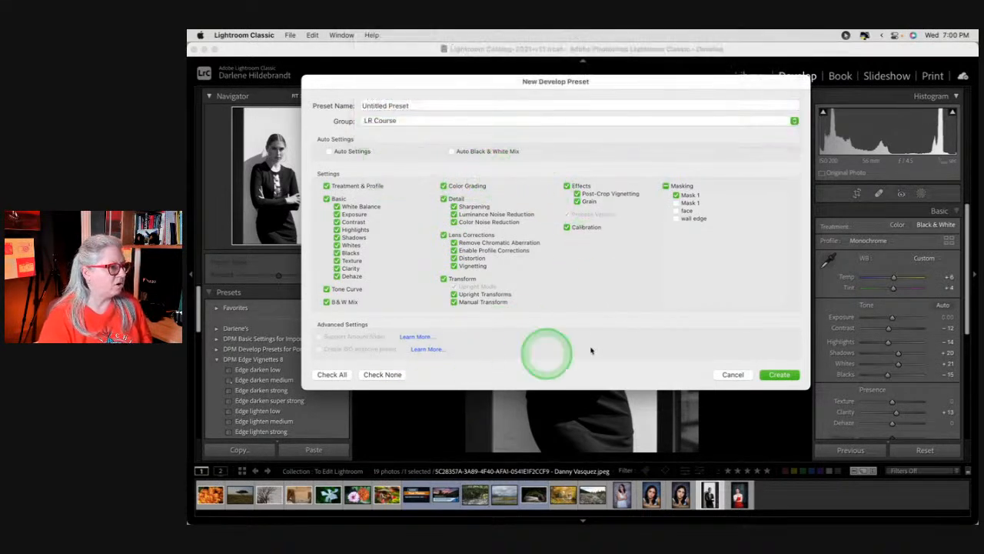
# Exclude the Transform settings, name the preset "high contrast b/w fashion" and create it
pyautogui.click(595, 316)
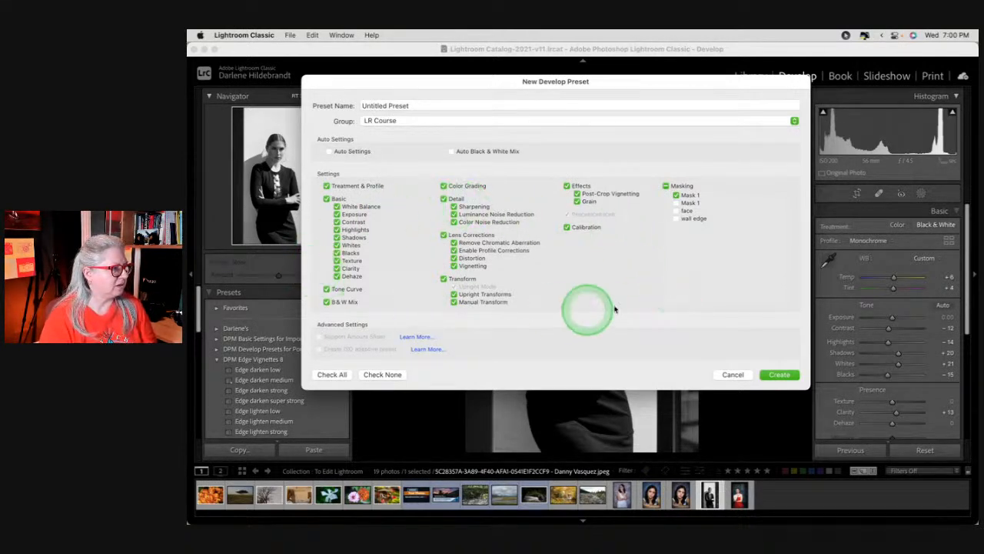
pyautogui.click(443, 279)
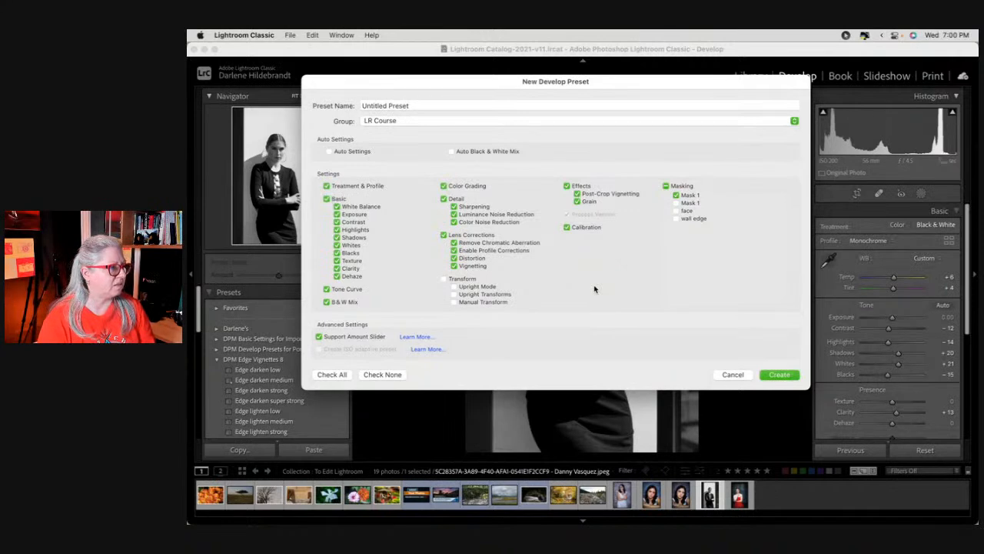
pyautogui.click(402, 104)
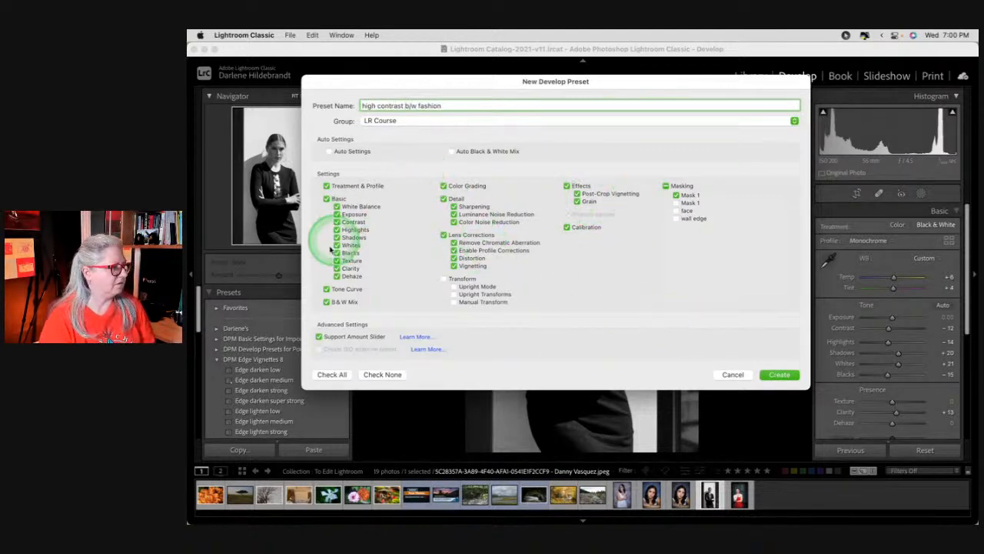
pyautogui.click(776, 375)
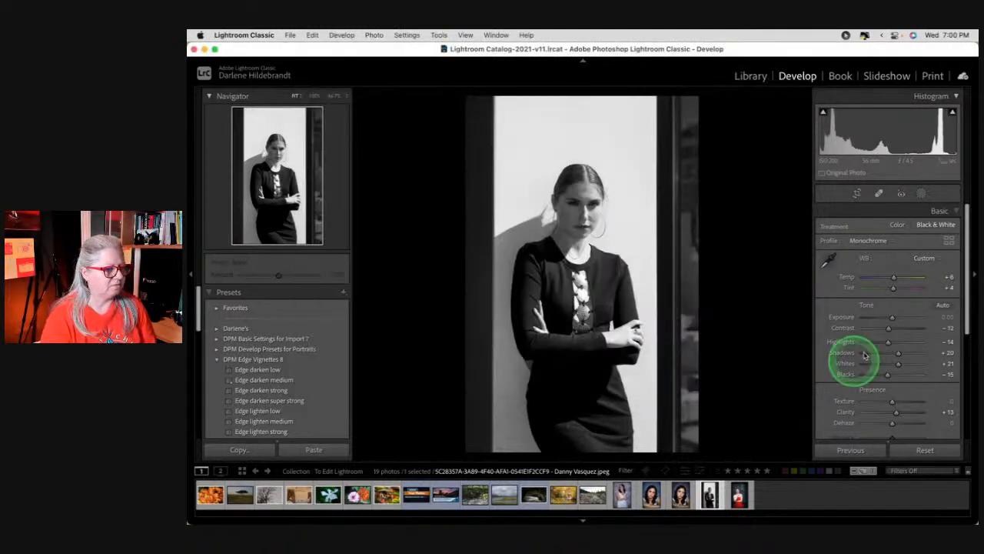
# Color grade the portrait's shadows blue with Hue 232 and Saturation 46
pyautogui.scroll(-5, 888, 319)
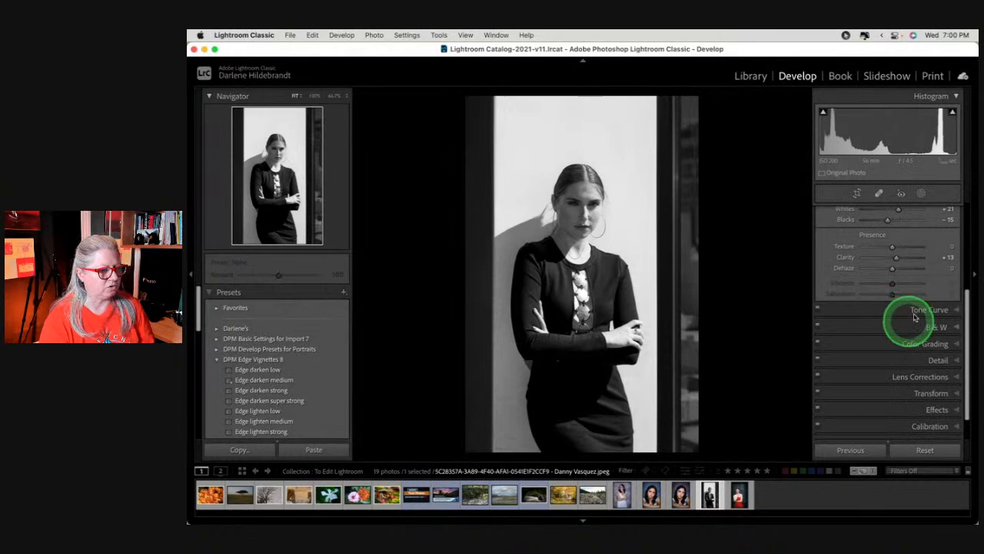
pyautogui.click(896, 343)
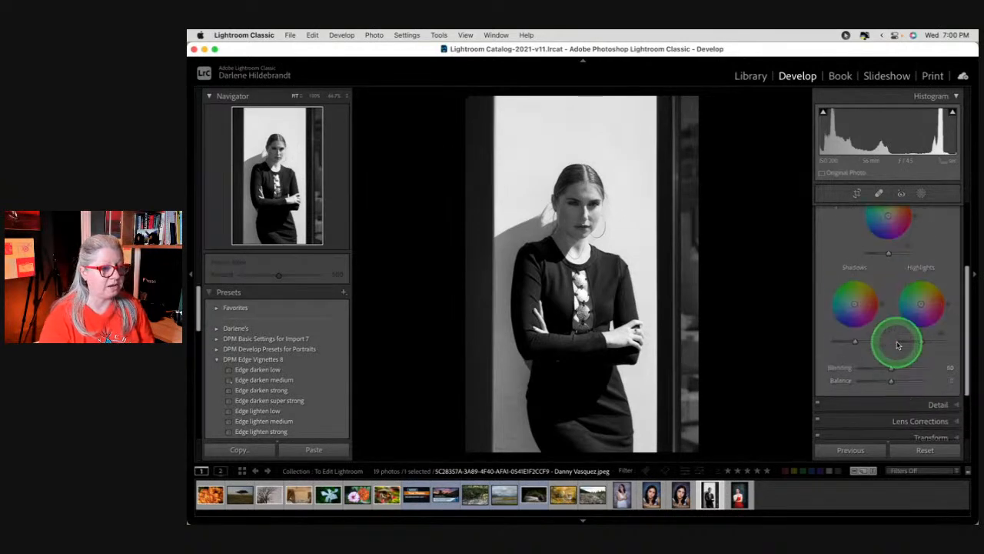
pyautogui.click(856, 394)
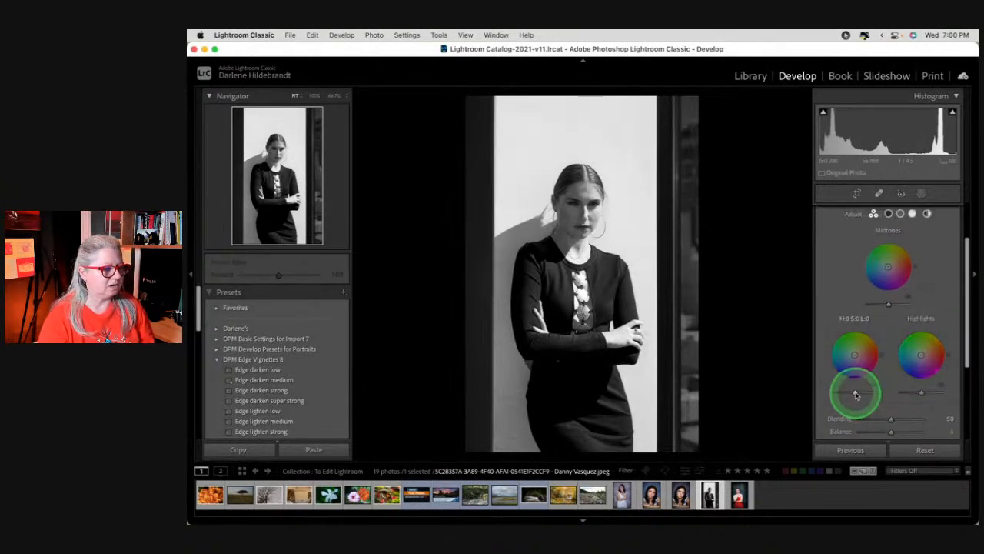
pyautogui.click(888, 213)
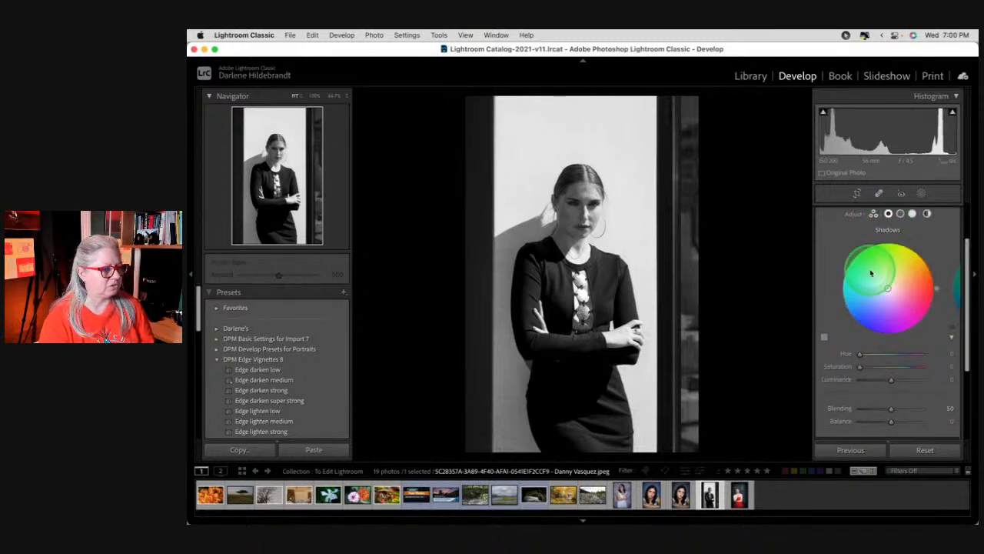
pyautogui.moveTo(859, 367)
pyautogui.mouseDown()
pyautogui.moveTo(898, 367)
pyautogui.moveTo(857, 351)
pyautogui.moveTo(907, 352)
pyautogui.moveTo(896, 353)
pyautogui.mouseUp()
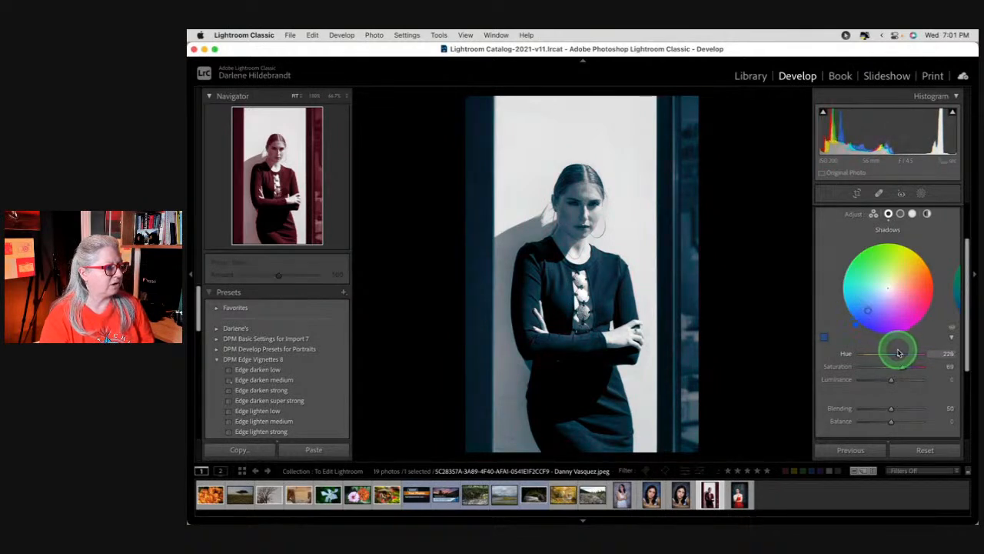
pyautogui.moveTo(901, 366)
pyautogui.mouseDown()
pyautogui.moveTo(852, 373)
pyautogui.moveTo(888, 366)
pyautogui.mouseUp()
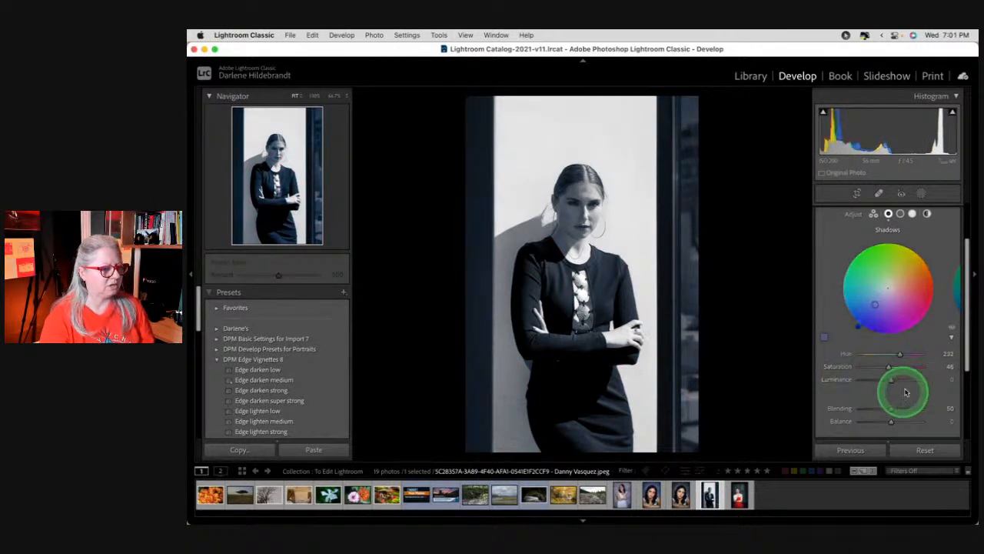
# Color grade the portrait's midtones blue with Hue 232 and Saturation about 41
pyautogui.click(900, 213)
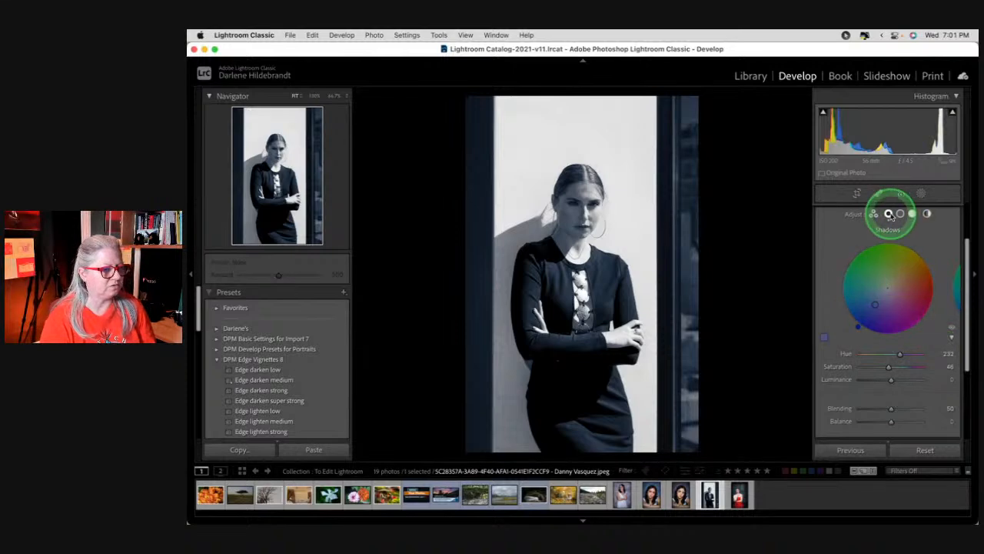
pyautogui.moveTo(861, 354); pyautogui.dragTo(892, 355)
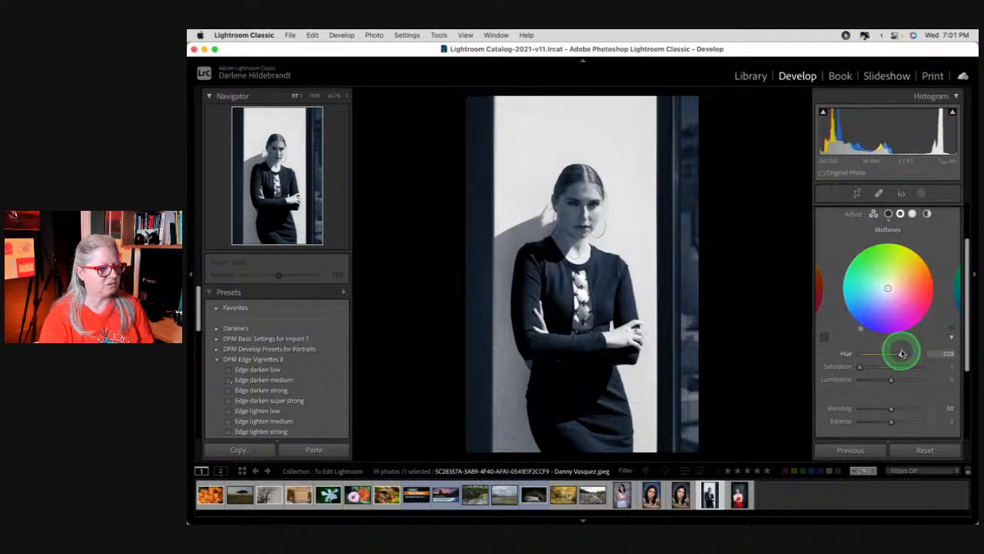
pyautogui.moveTo(874, 368)
pyautogui.mouseDown()
pyautogui.moveTo(863, 366)
pyautogui.moveTo(884, 367)
pyautogui.mouseUp()
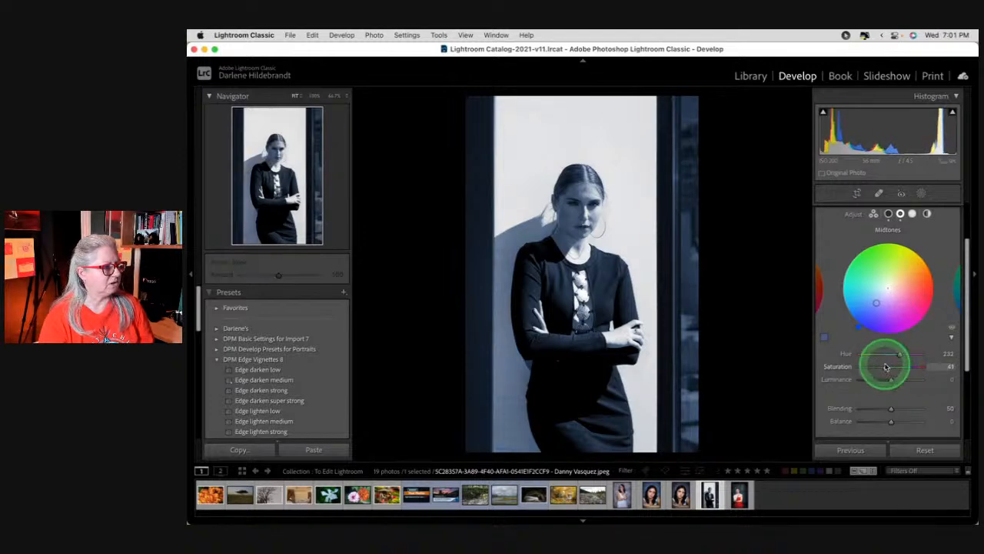
pyautogui.moveTo(886, 368); pyautogui.dragTo(884, 369)
# Color grade the portrait's highlights yellow with Hue 72 and Saturation about 28
pyautogui.click(912, 213)
pyautogui.moveTo(859, 366); pyautogui.dragTo(880, 367)
# Compare the portrait with and without the Color Grading adjustments
pyautogui.scroll(2, 876, 338)
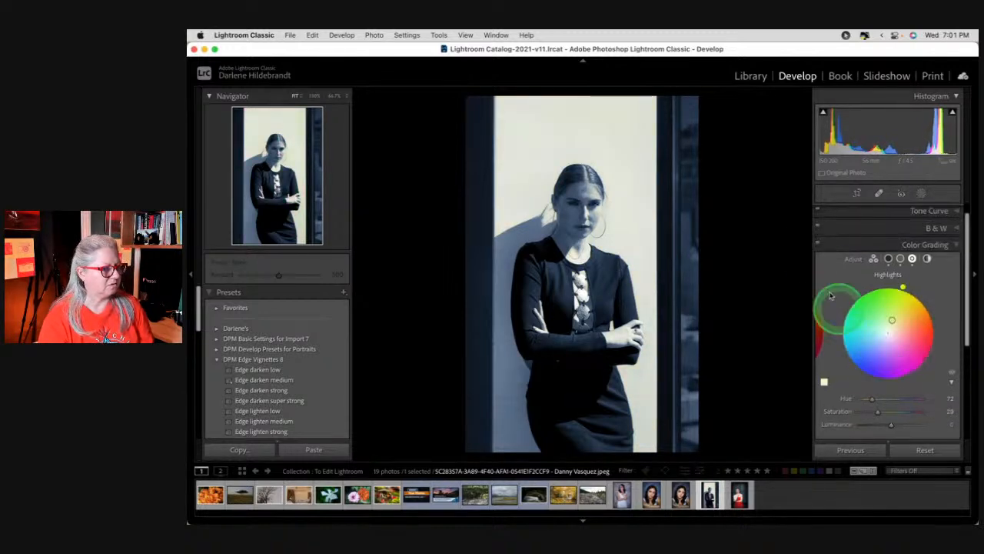
pyautogui.click(818, 245)
pyautogui.click(818, 246)
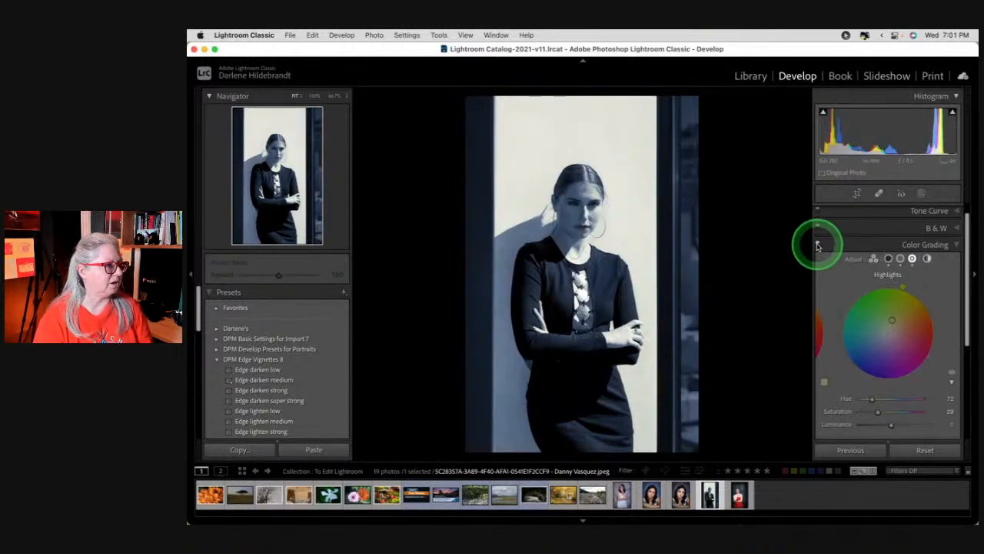
pyautogui.click(818, 245)
pyautogui.click(818, 245)
pyautogui.click(818, 246)
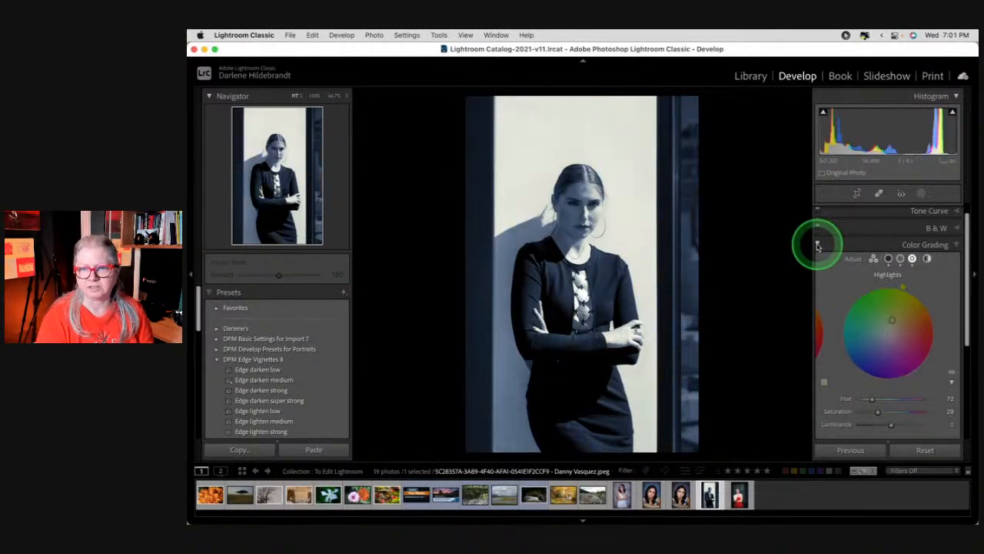
pyautogui.click(818, 245)
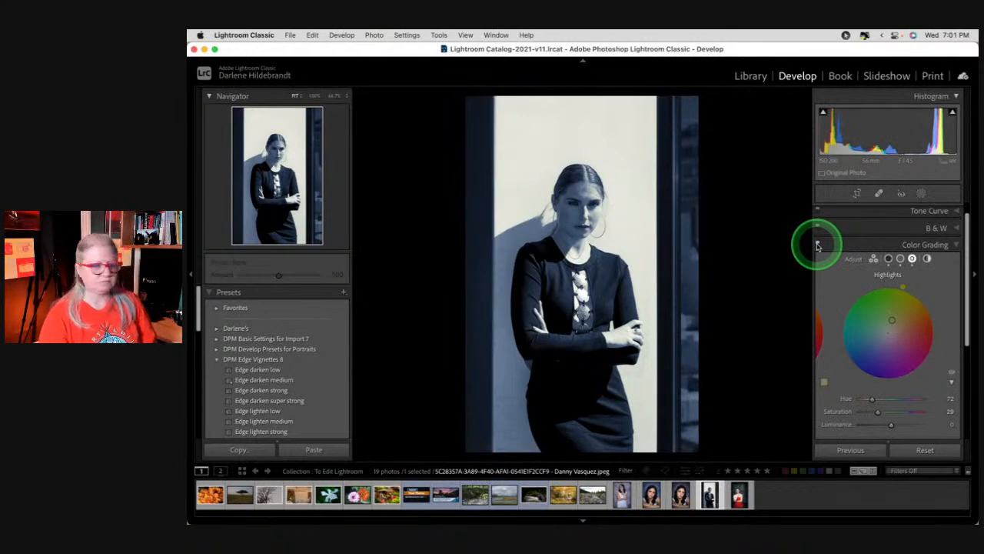
pyautogui.scroll(-5, 271, 318)
pyautogui.scroll(-10, 277, 338)
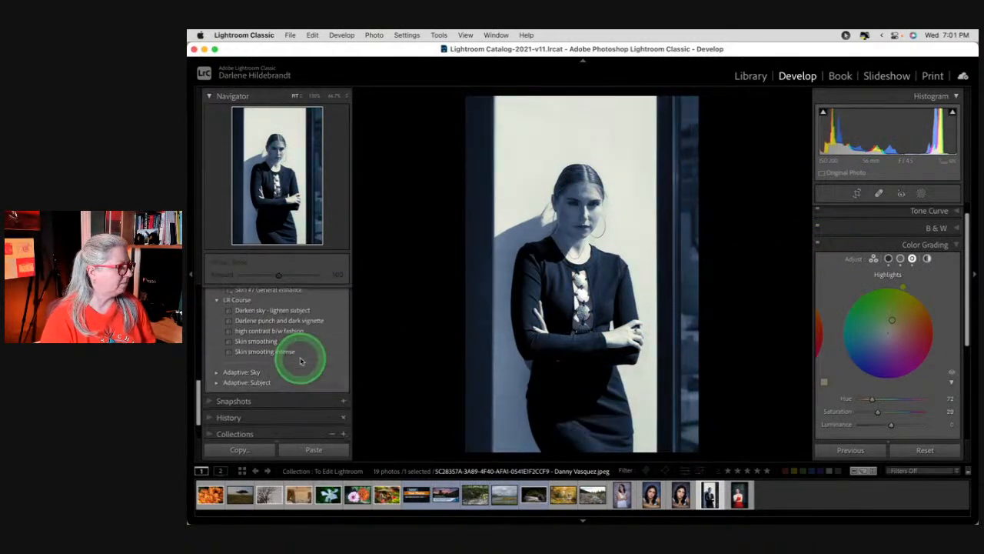
pyautogui.scroll(1, 300, 362)
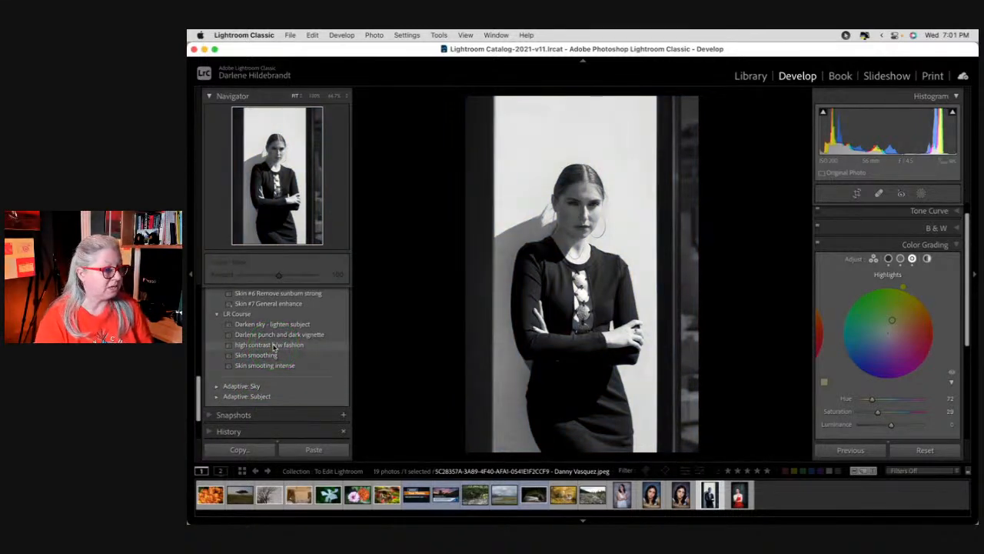
pyautogui.rightClick(273, 347)
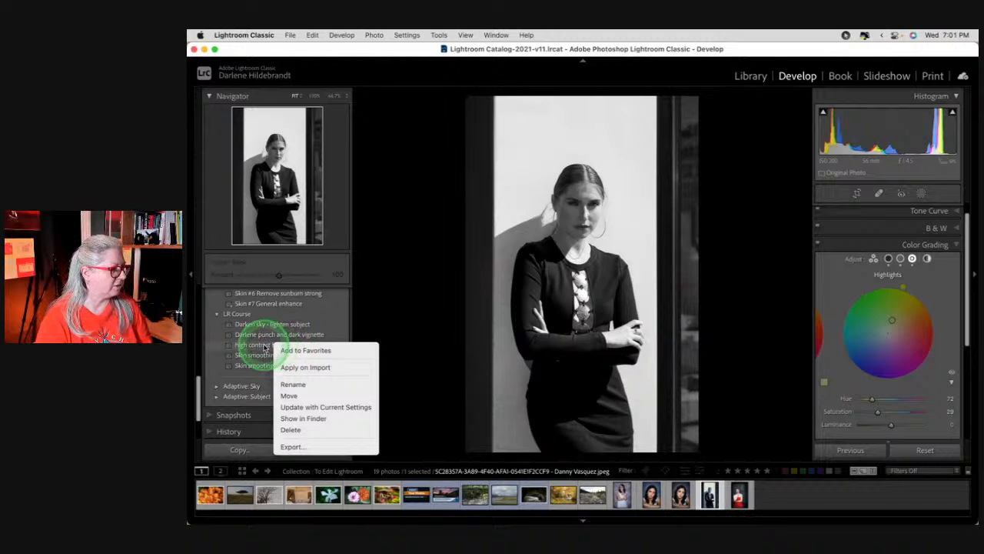
pyautogui.click(306, 405)
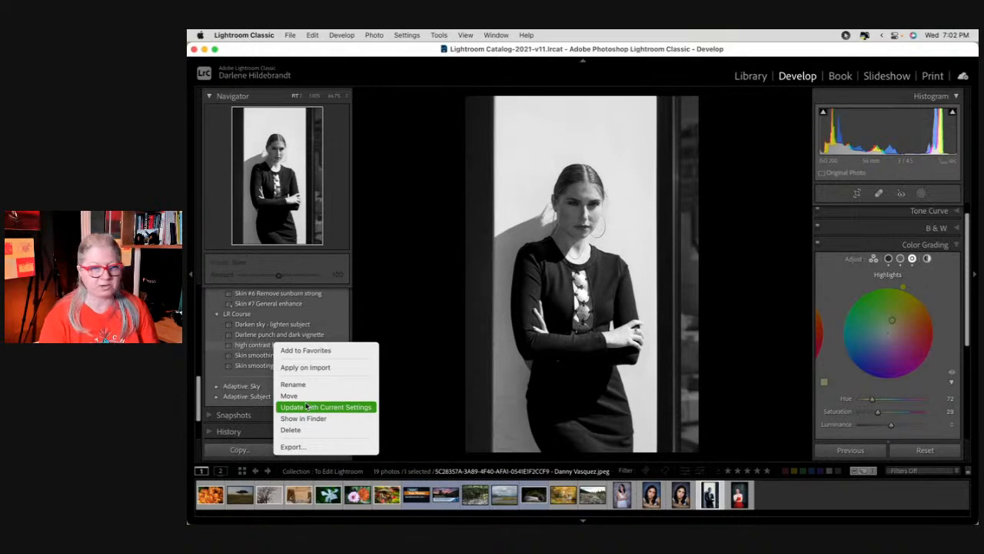
pyautogui.click(748, 205)
# Find the close-up portrait with the blue background in the collection and open it for developing
pyautogui.press('g')
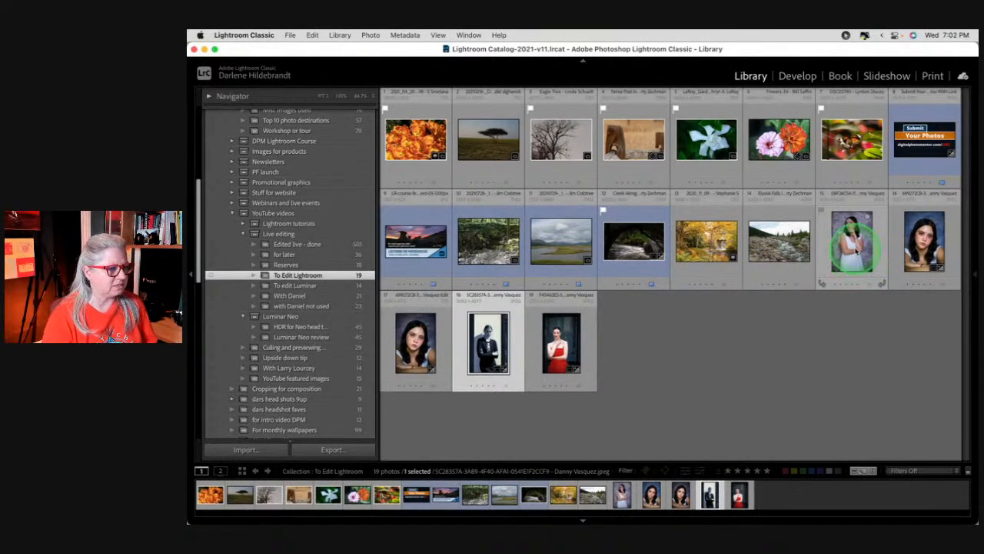
pyautogui.doubleClick(850, 247)
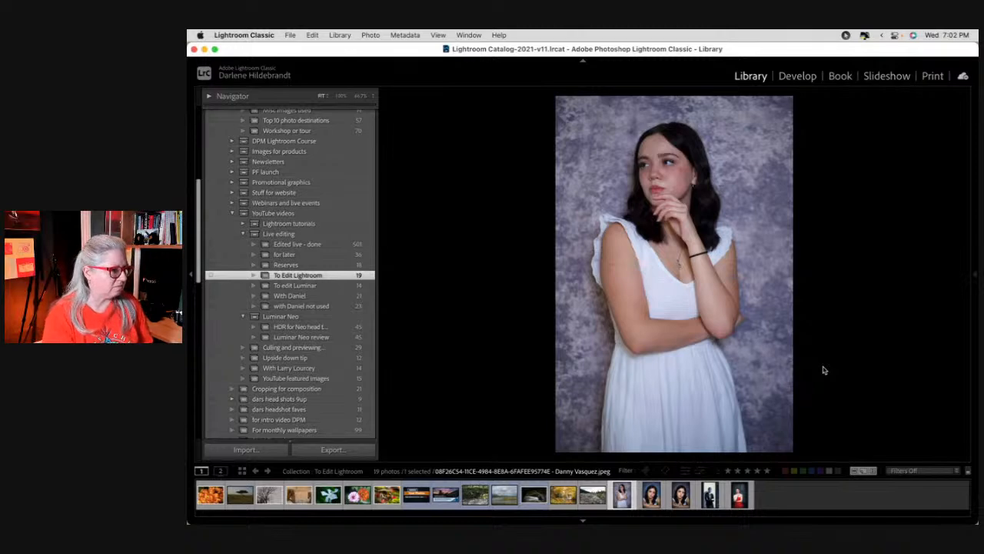
pyautogui.press('Right')
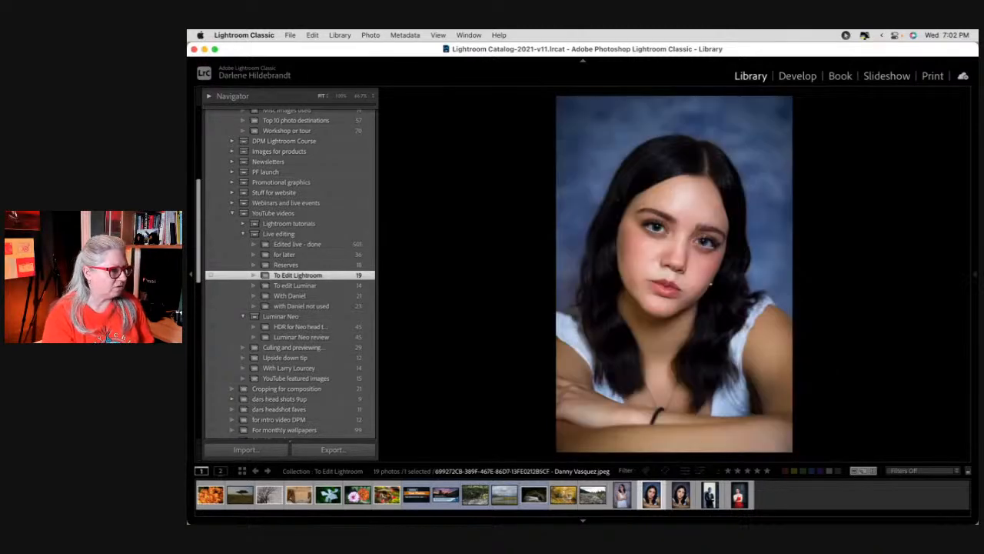
pyautogui.press('d')
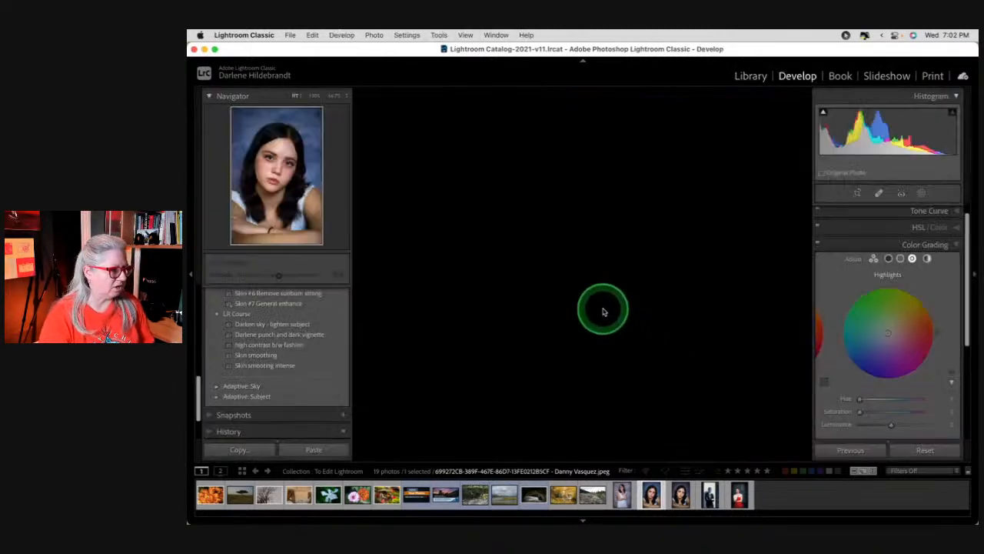
pyautogui.click(734, 280)
pyautogui.press('super+shift+c')
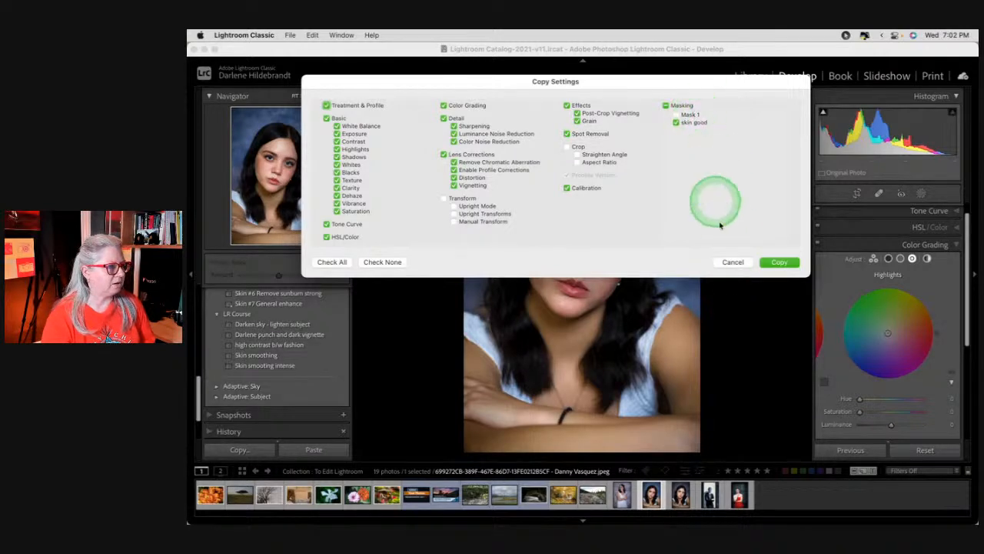
pyautogui.click(734, 262)
# Rename Mask 1 of the close-up portrait as background and close masking
pyautogui.click(923, 195)
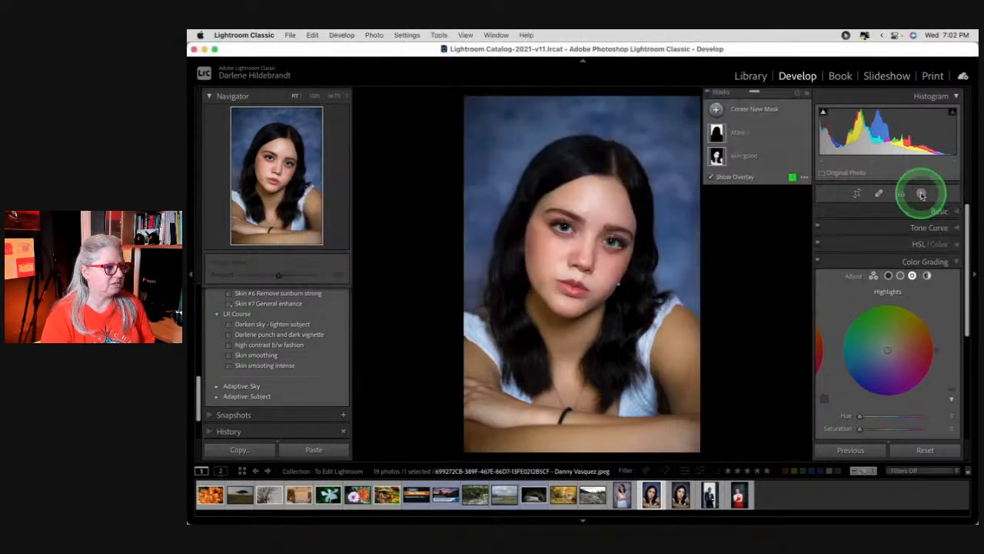
pyautogui.click(791, 133)
pyautogui.click(812, 138)
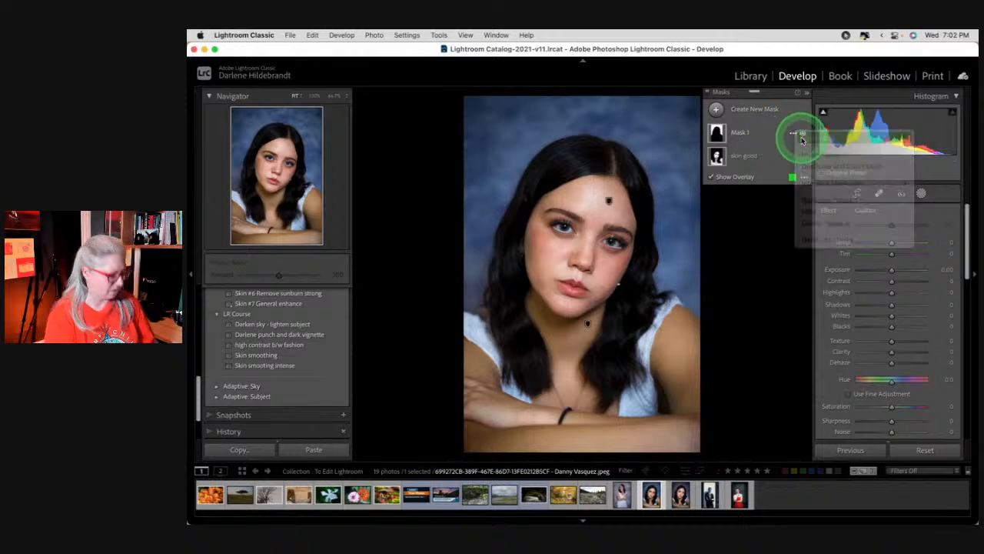
pyautogui.write('background')
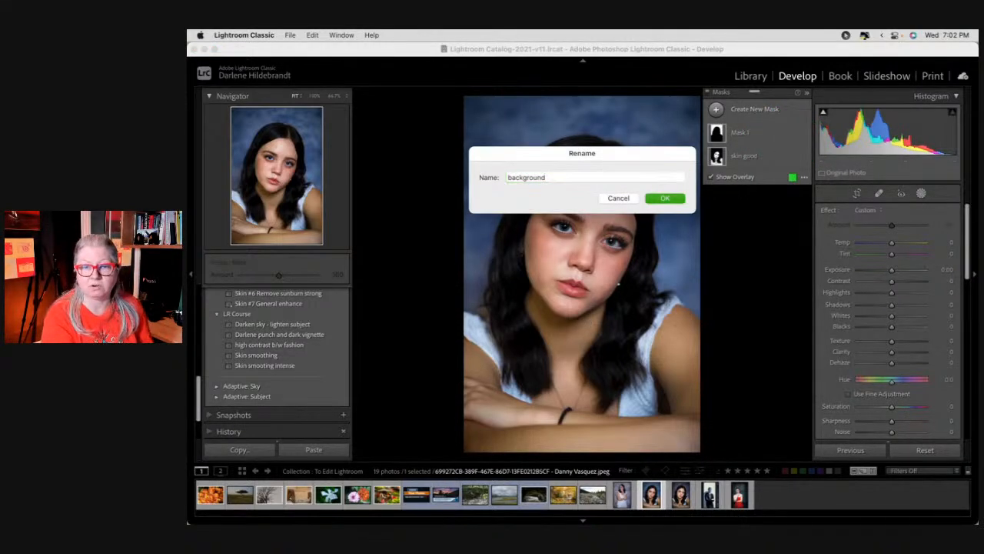
pyautogui.press('Return')
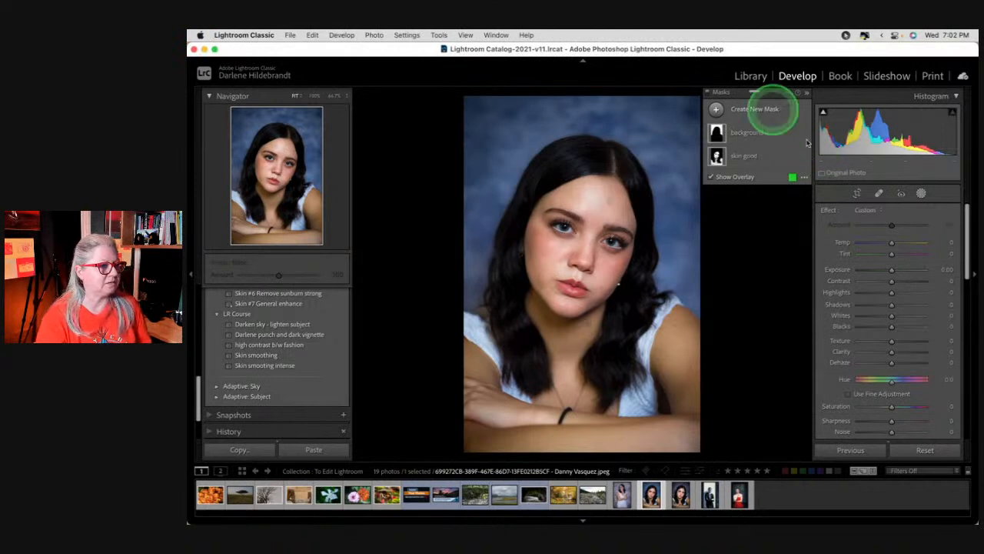
pyautogui.click(921, 194)
pyautogui.click(757, 227)
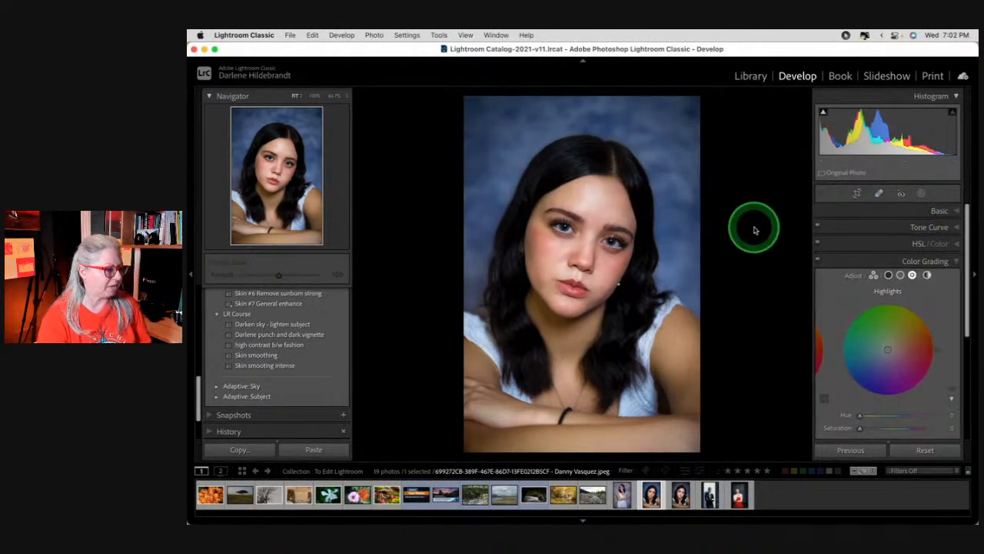
# Copy the close-up's settings, including Transform and the background and skin good masks, and paste them onto the previous white-dress portrait
pyautogui.press('super+shift+c')
pyautogui.click(676, 114)
pyautogui.click(680, 116)
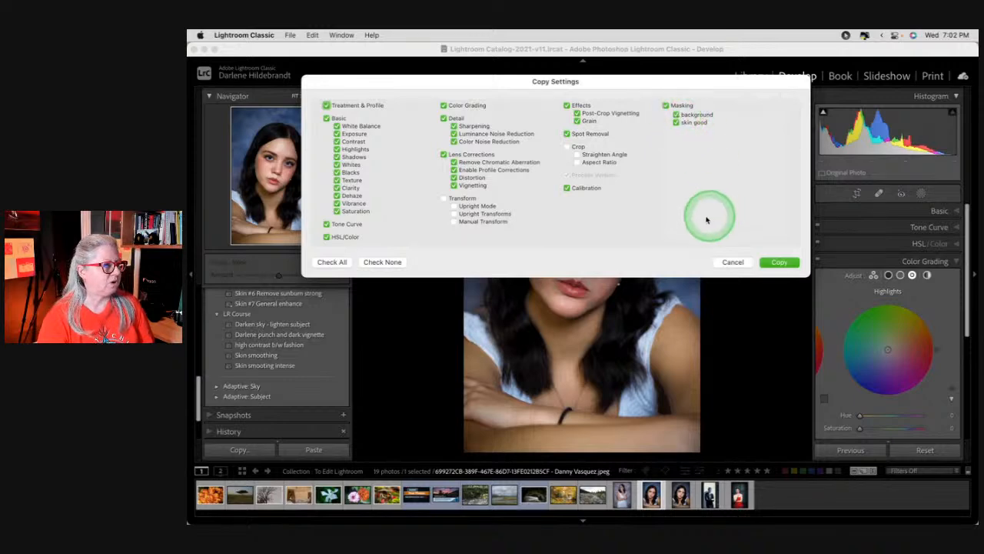
pyautogui.click(444, 199)
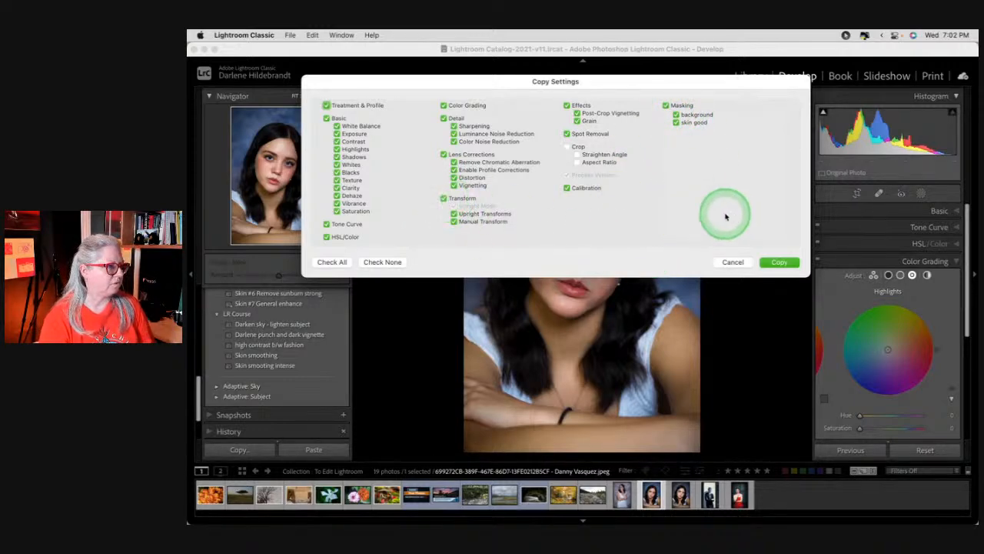
pyautogui.click(778, 262)
pyautogui.press('Left')
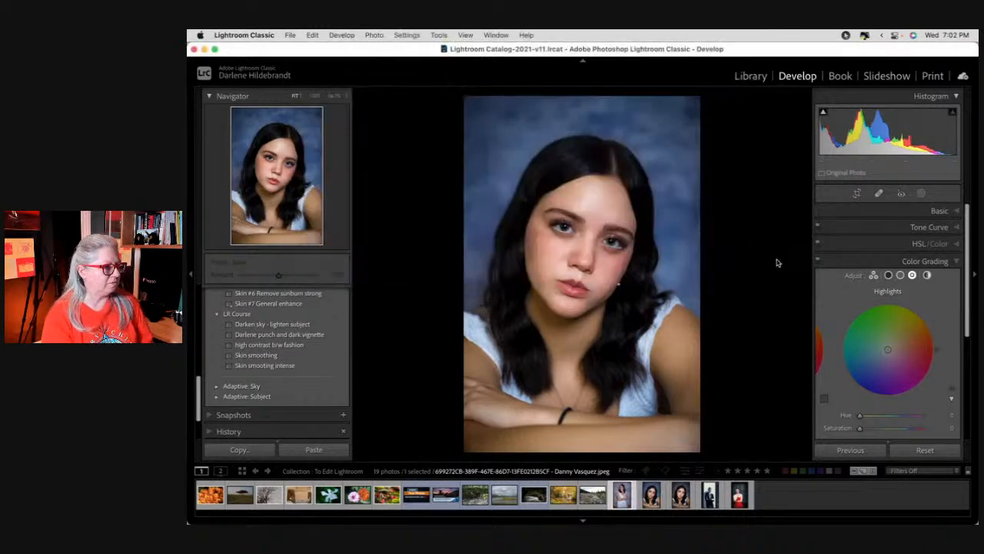
pyautogui.press('super+shift+v')
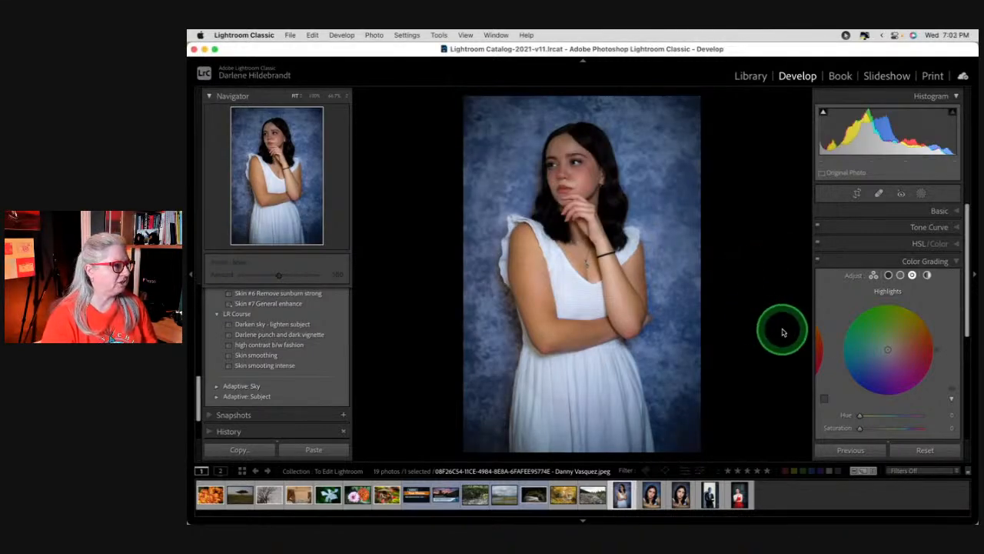
# Resample the color range of the skin good mask from the skin of the woman's raised forearm
pyautogui.click(920, 195)
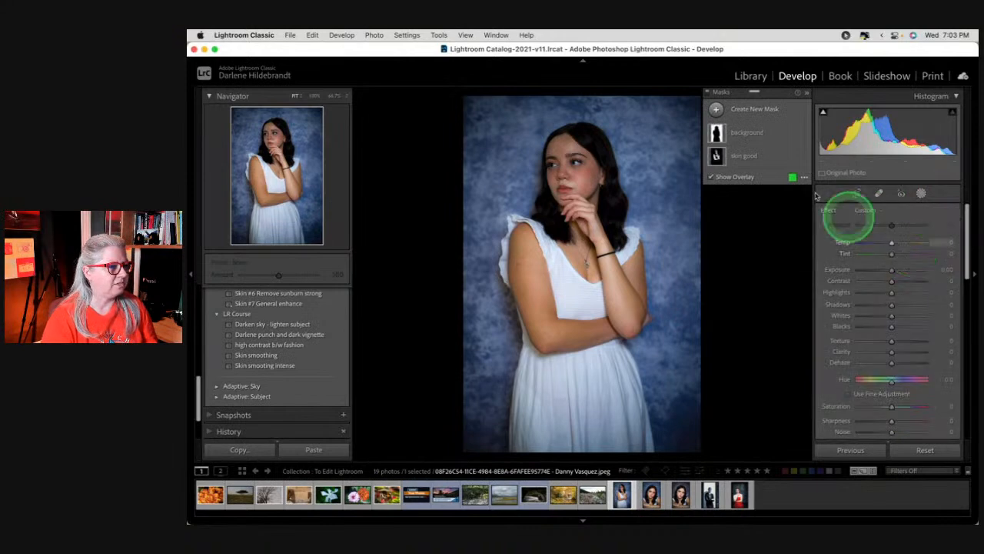
pyautogui.click(774, 157)
pyautogui.click(772, 188)
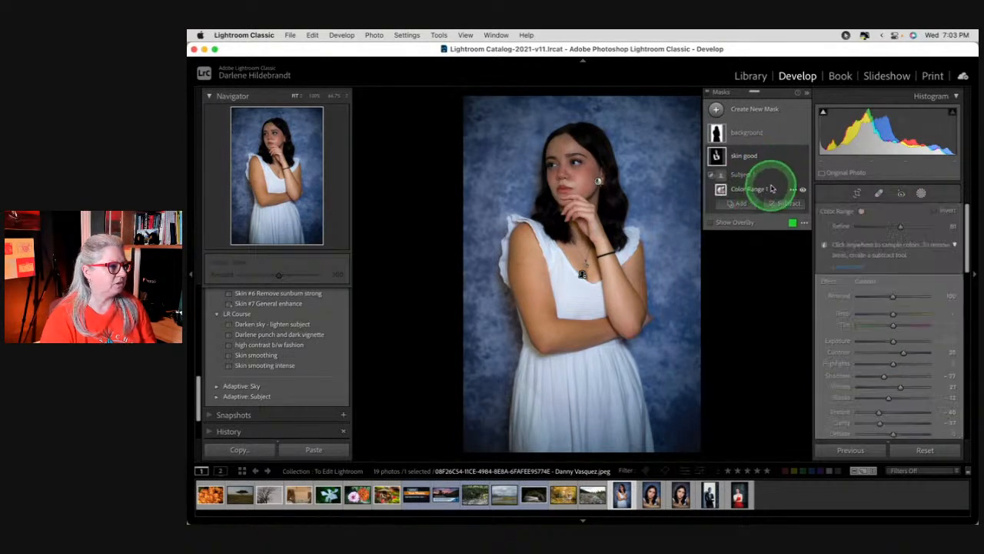
pyautogui.click(622, 296)
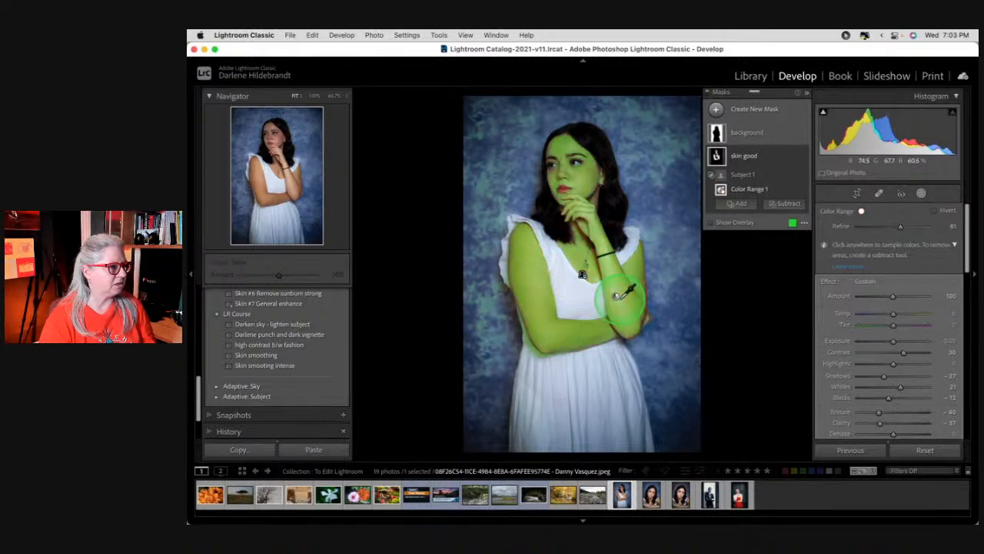
# Hide the mask overlay and set the skin good mask's Exposure to about 0.38
pyautogui.click(770, 156)
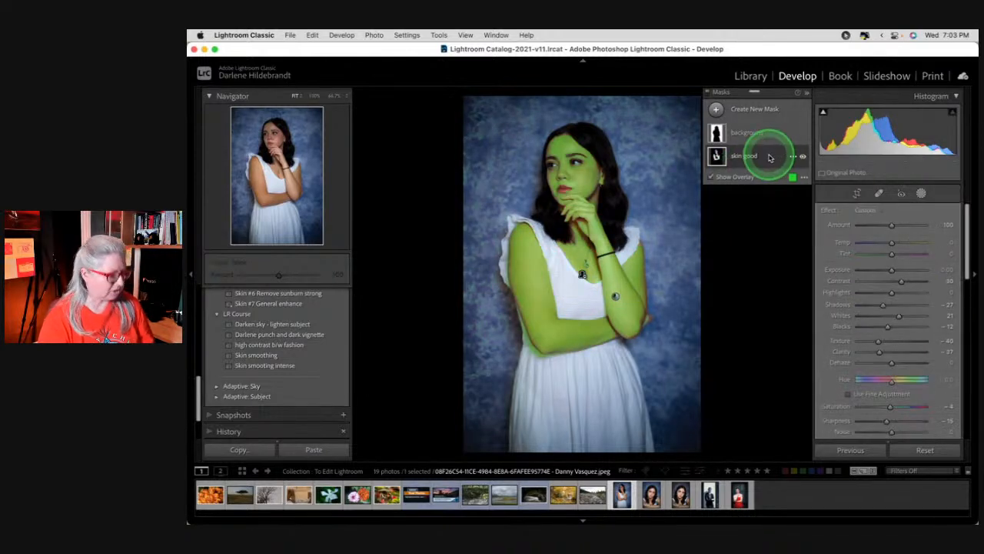
pyautogui.press('o')
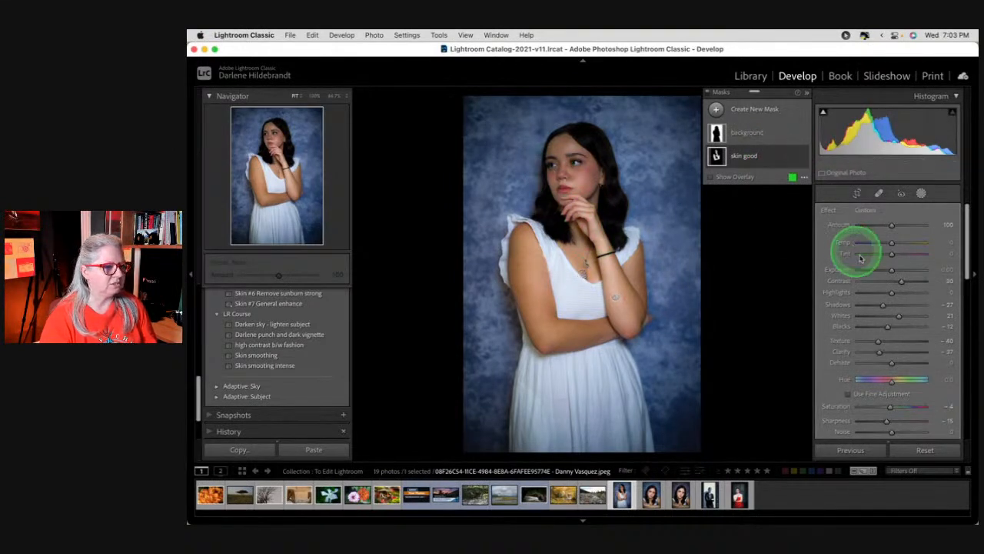
pyautogui.moveTo(891, 270); pyautogui.dragTo(892, 270)
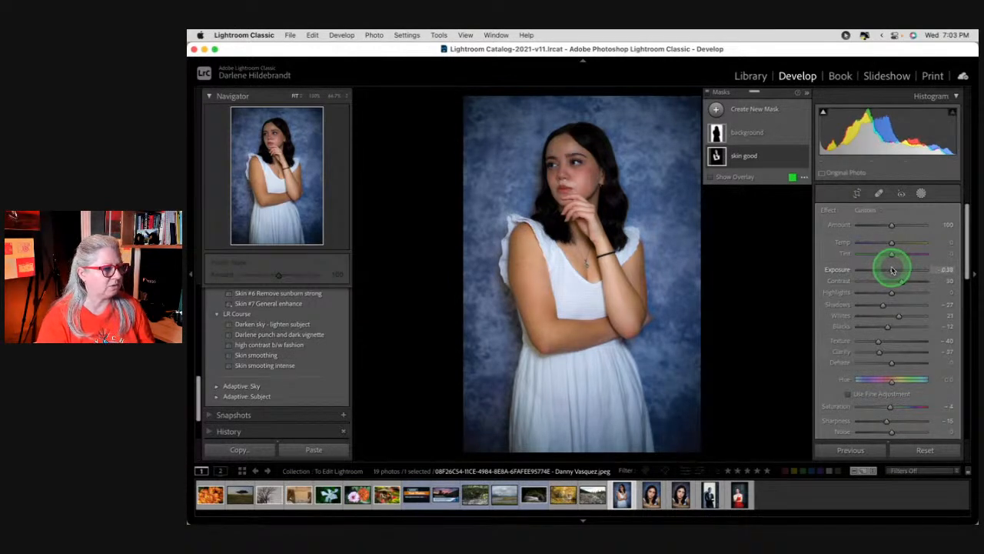
# Soften the background mask with Texture -100, Clarity -29 and Sharpness -87
pyautogui.click(767, 134)
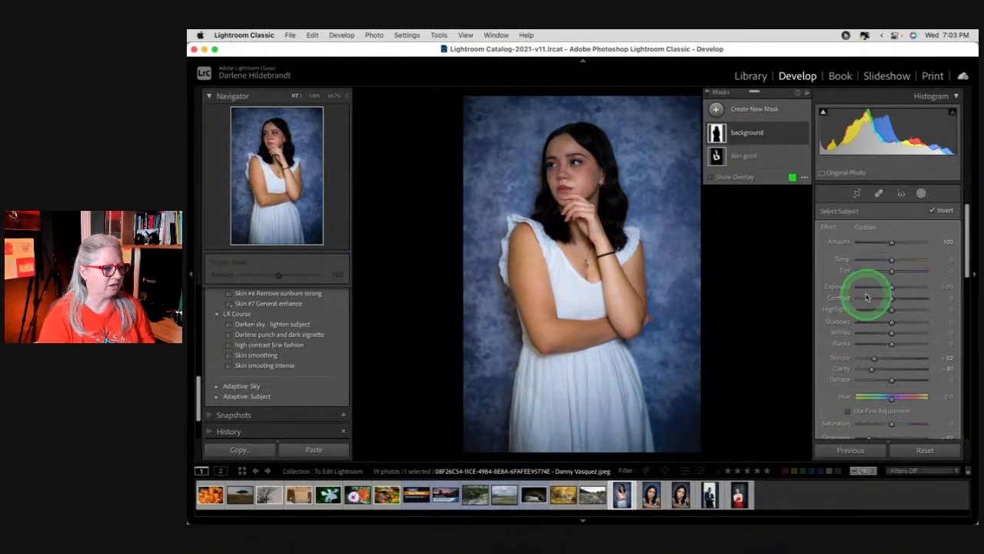
pyautogui.scroll(-2, 866, 297)
pyautogui.moveTo(886, 339); pyautogui.dragTo(830, 323)
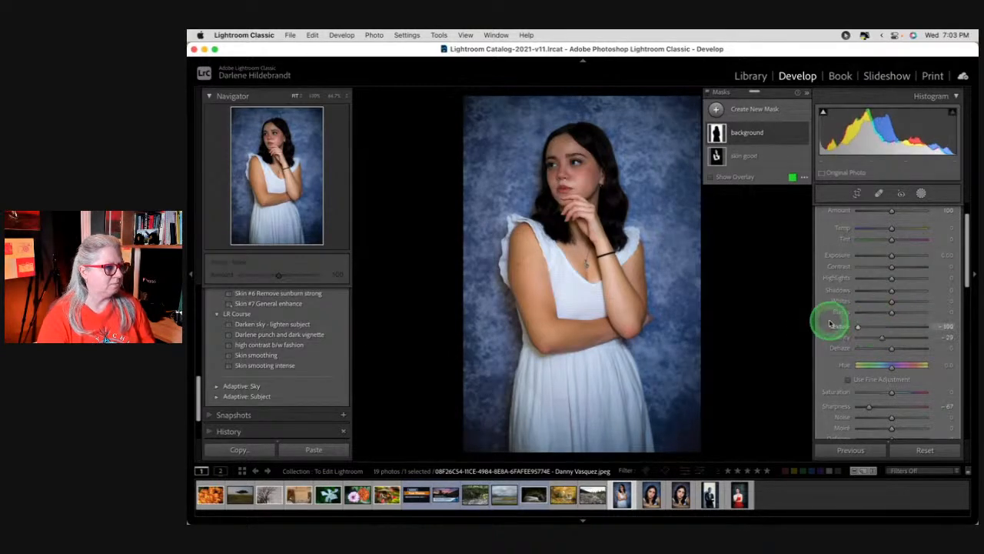
pyautogui.moveTo(869, 406)
pyautogui.mouseDown()
pyautogui.moveTo(828, 404)
pyautogui.moveTo(862, 407)
pyautogui.mouseUp()
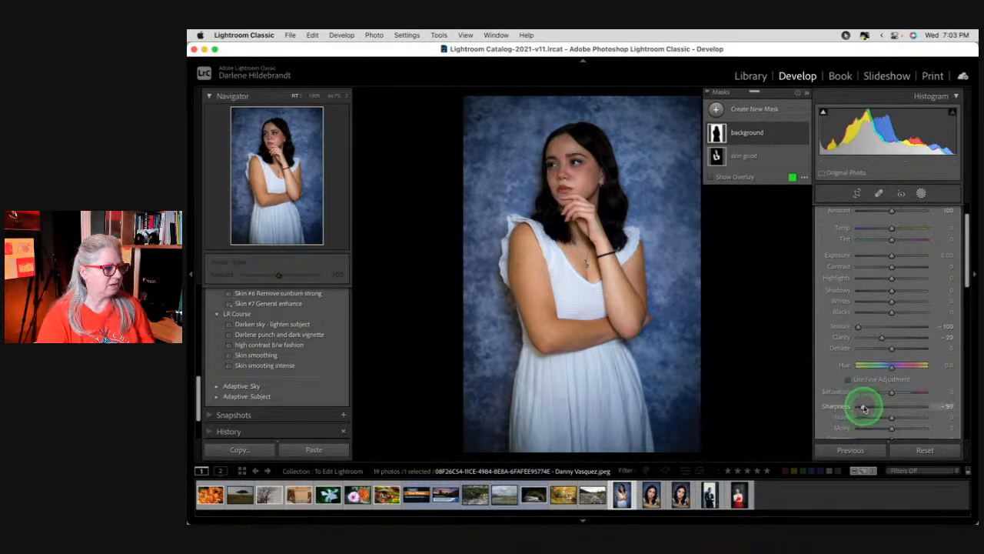
# Compare the white-dress portrait with and without the background mask's adjustments
pyautogui.click(802, 135)
pyautogui.click(803, 135)
pyautogui.click(803, 135)
pyautogui.click(803, 134)
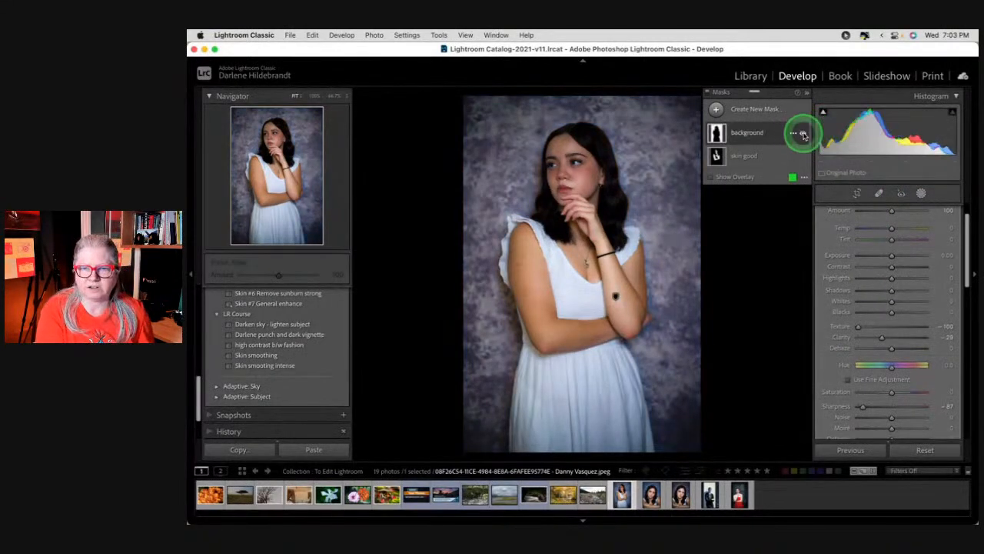
pyautogui.click(803, 134)
pyautogui.click(803, 134)
pyautogui.click(802, 134)
pyautogui.click(803, 135)
pyautogui.click(803, 136)
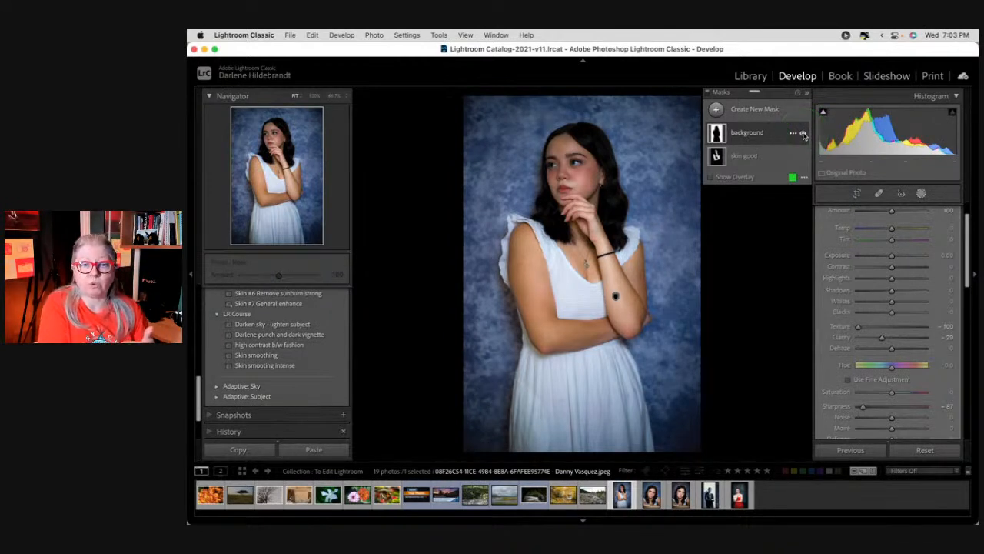
pyautogui.click(804, 135)
pyautogui.click(802, 135)
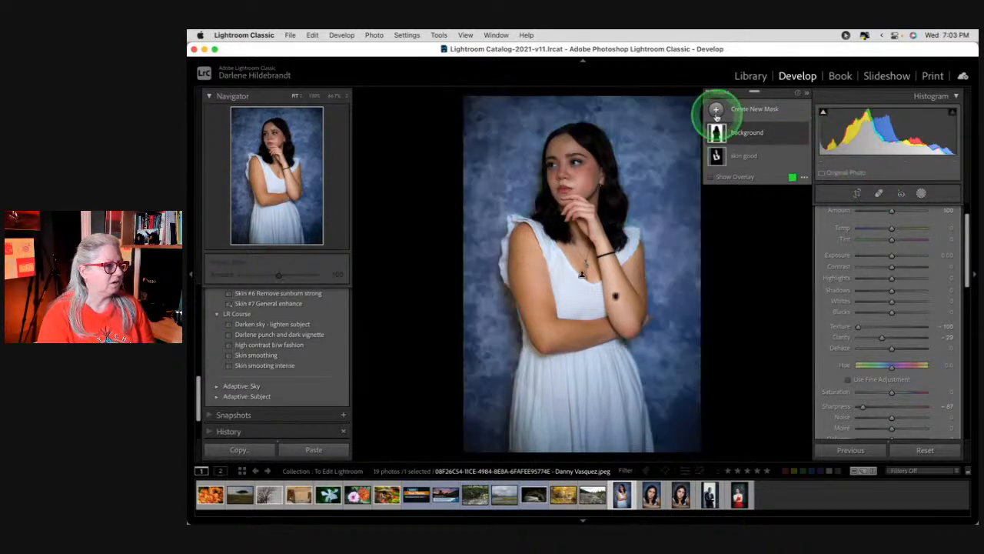
# Add a radial gradient mask as an oval over the woman's face and upper chest
pyautogui.moveTo(715, 110); pyautogui.dragTo(767, 190)
pyautogui.click(767, 190)
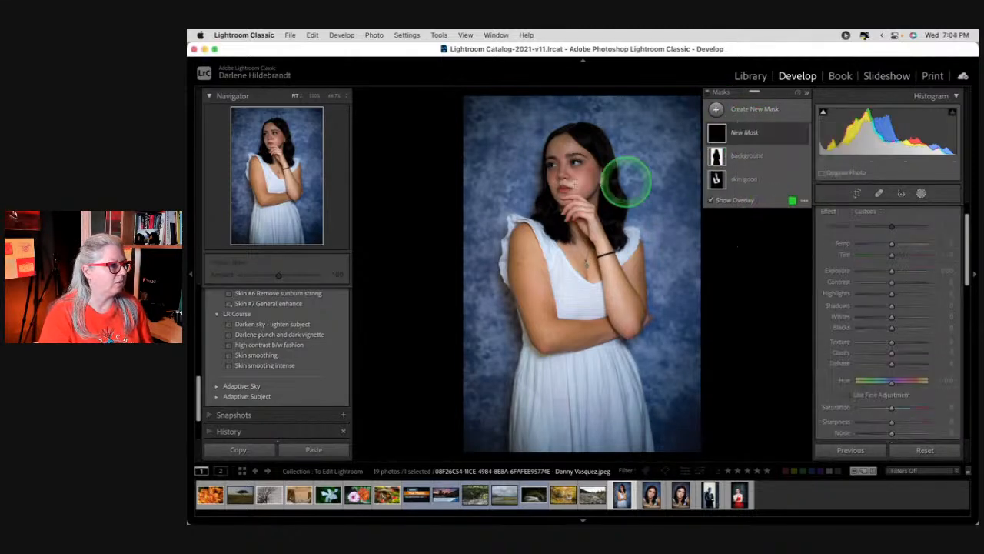
pyautogui.moveTo(569, 160); pyautogui.dragTo(617, 217)
pyautogui.moveTo(582, 179); pyautogui.dragTo(591, 198)
# Brighten the radial face mask with Exposure about 0.43, Shadows 17 and Whites 25, and close masking
pyautogui.moveTo(892, 271); pyautogui.dragTo(892, 273)
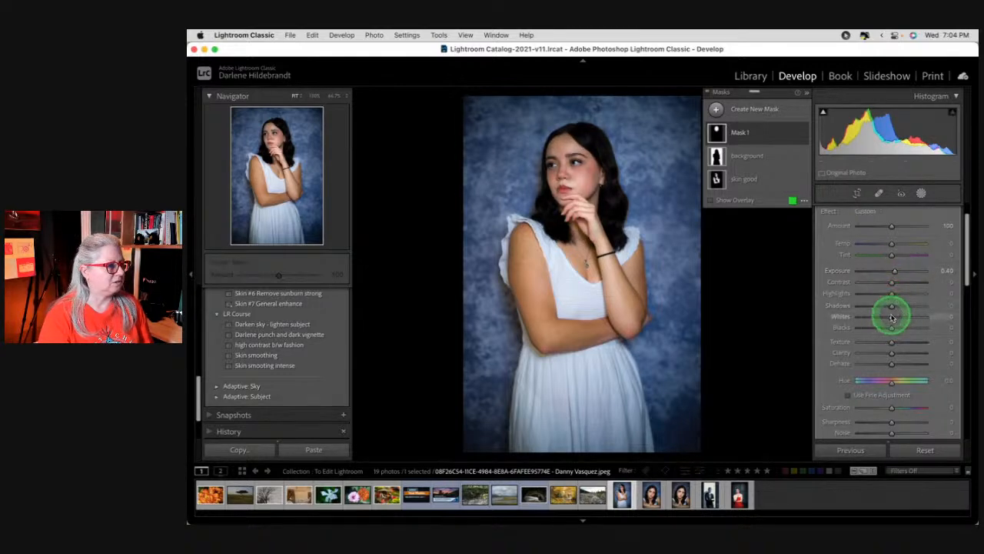
pyautogui.moveTo(896, 317)
pyautogui.mouseDown()
pyautogui.moveTo(918, 314)
pyautogui.moveTo(900, 312)
pyautogui.mouseUp()
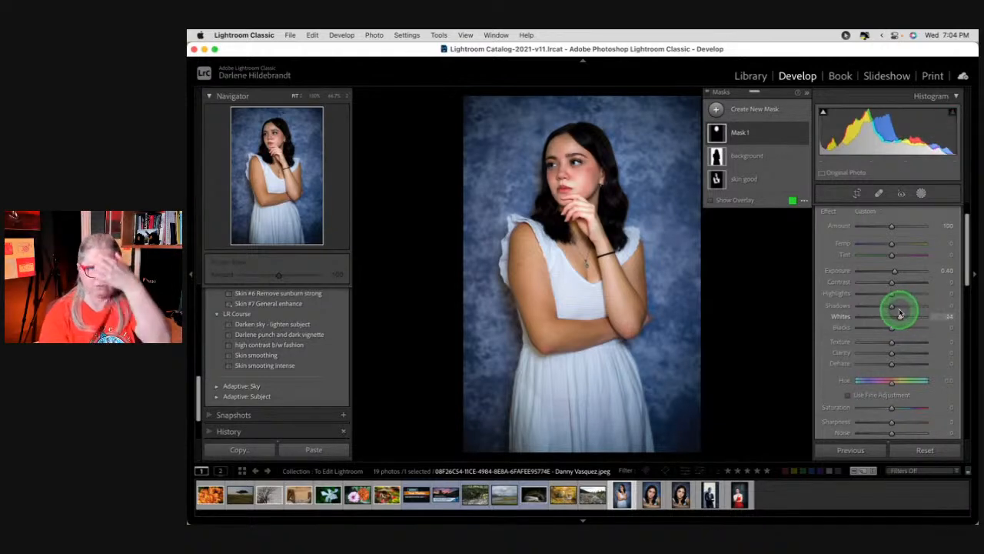
pyautogui.moveTo(900, 312); pyautogui.dragTo(896, 273)
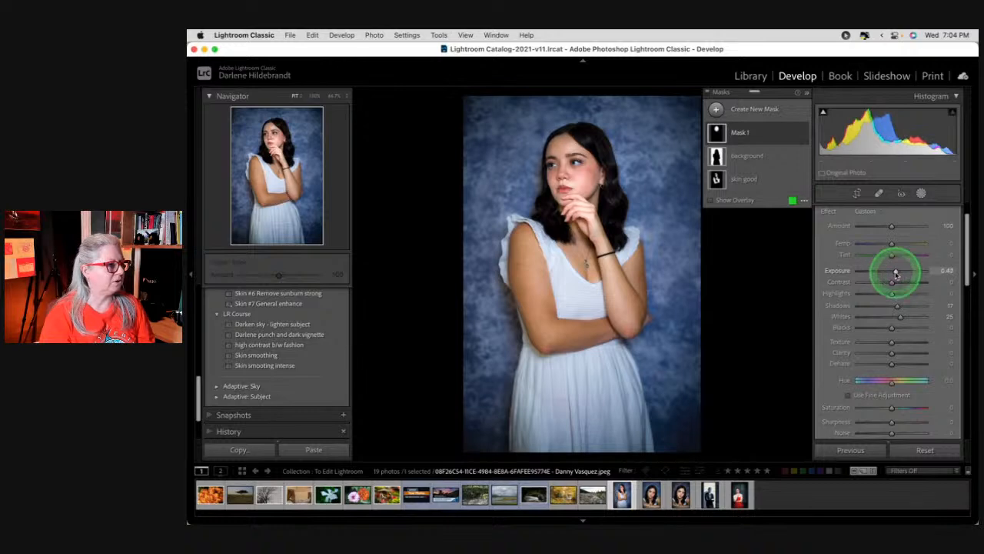
pyautogui.click(921, 193)
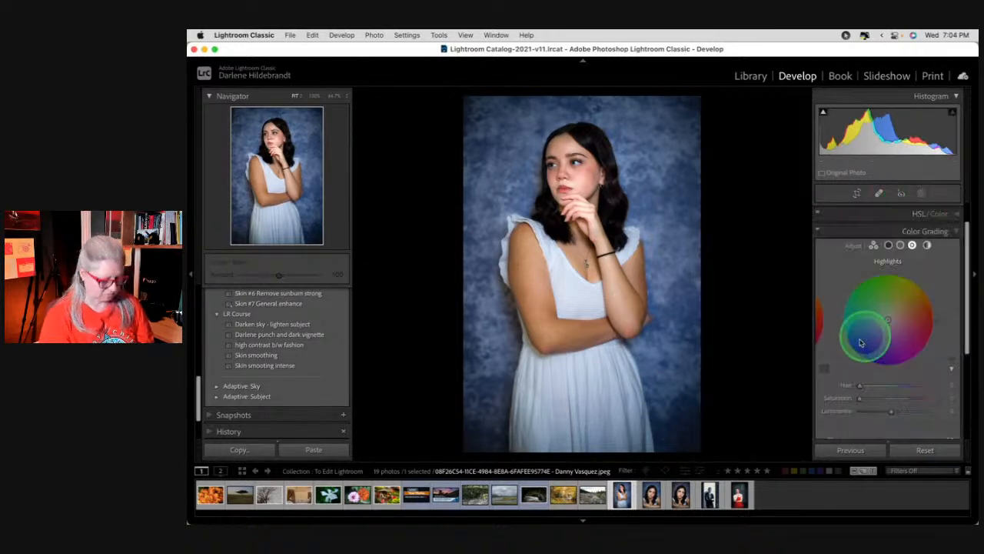
# Compare the white-dress portrait with its unedited original
pyautogui.press('\\')
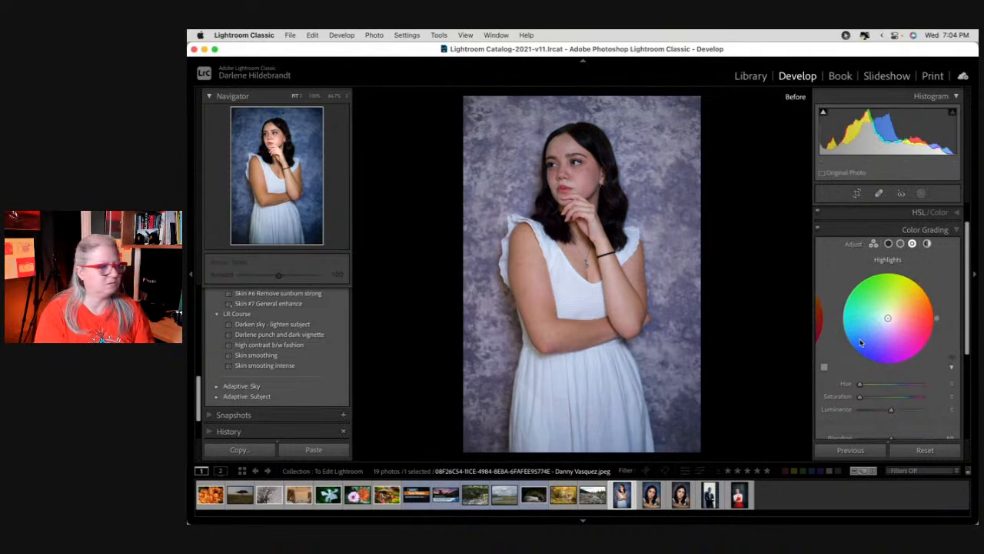
pyautogui.press('\\')
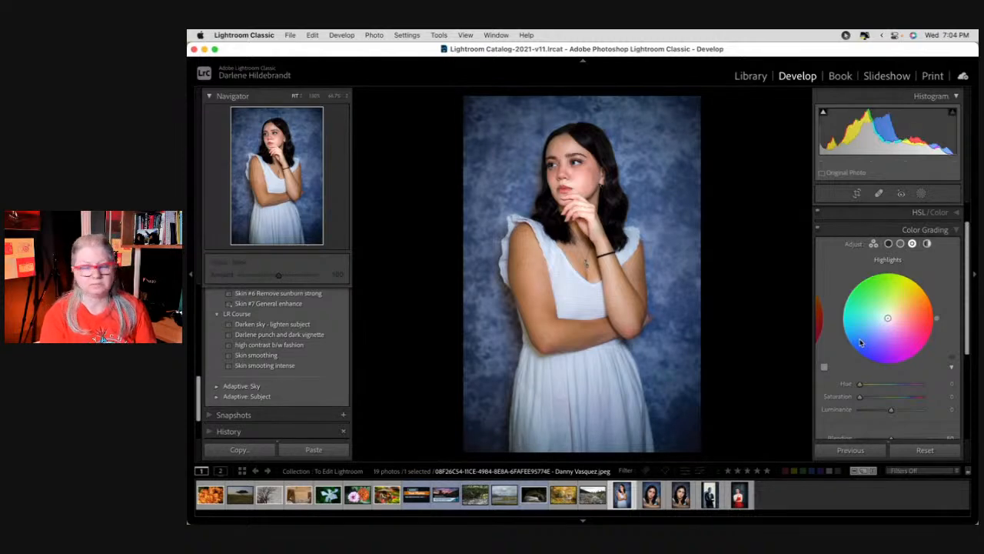
# Try to heal the middle of the black bracelet at Opacity 100, replacing the first spot with one at Feather 35
pyautogui.click(613, 260)
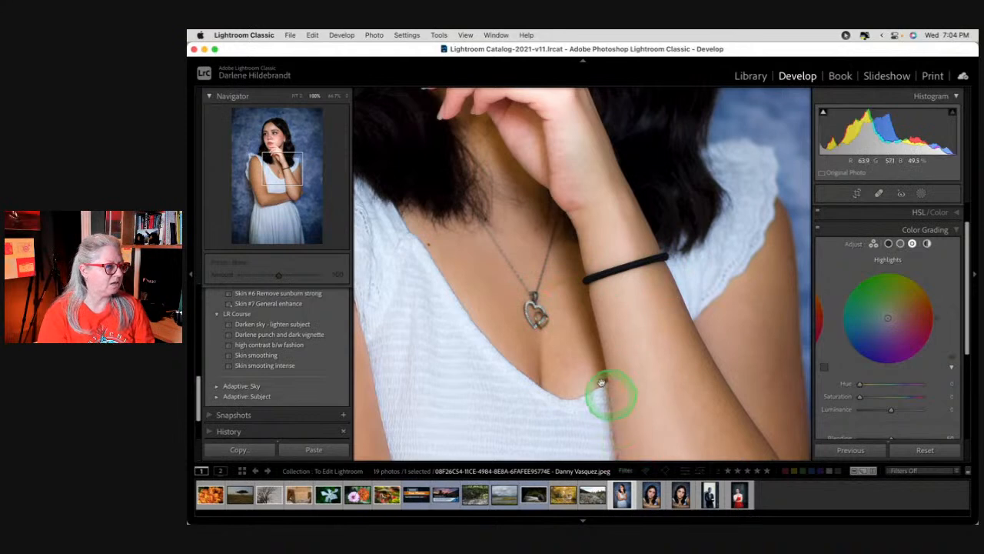
pyautogui.press('q')
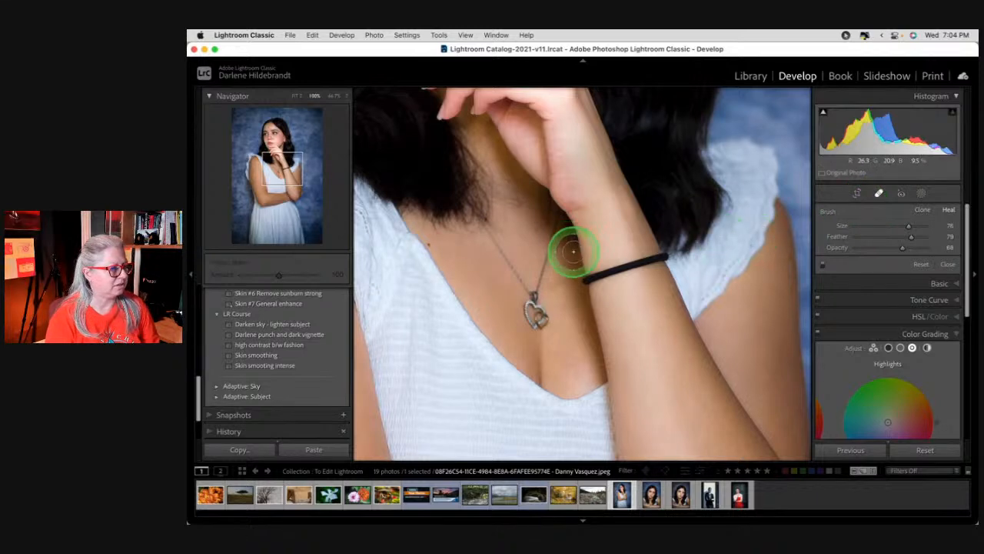
pyautogui.moveTo(901, 248); pyautogui.dragTo(947, 249)
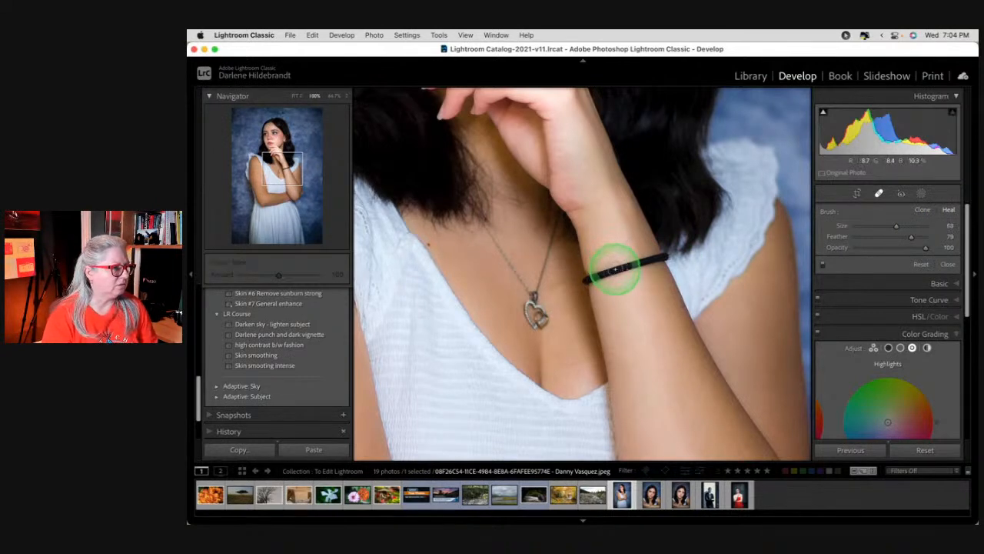
pyautogui.moveTo(610, 271); pyautogui.dragTo(636, 264)
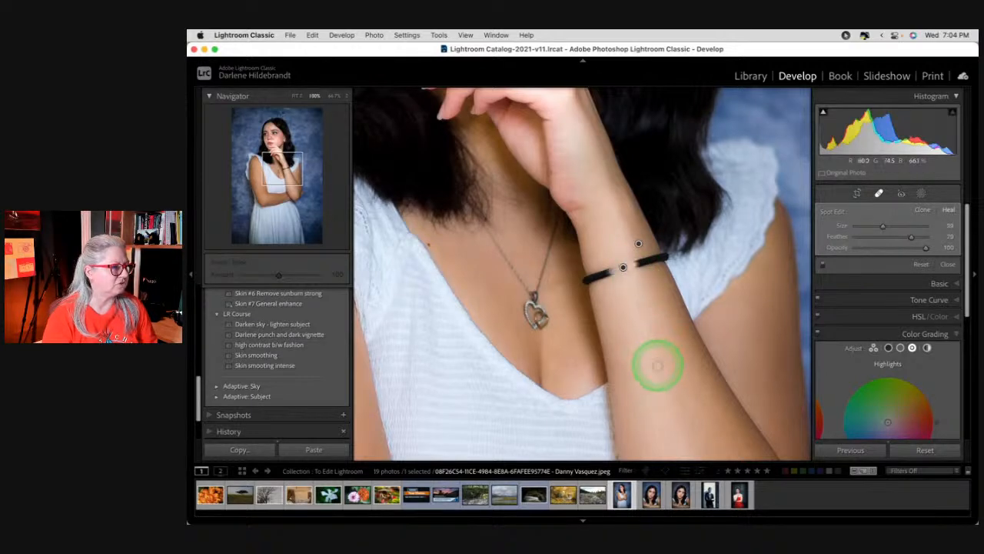
pyautogui.moveTo(637, 243); pyautogui.dragTo(635, 303)
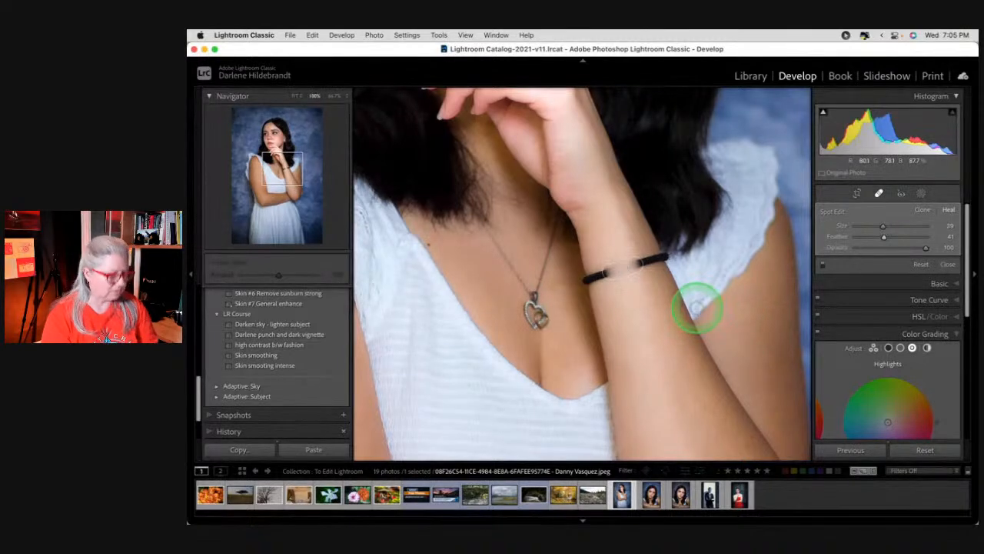
pyautogui.press('Delete')
pyautogui.moveTo(883, 236); pyautogui.dragTo(881, 237)
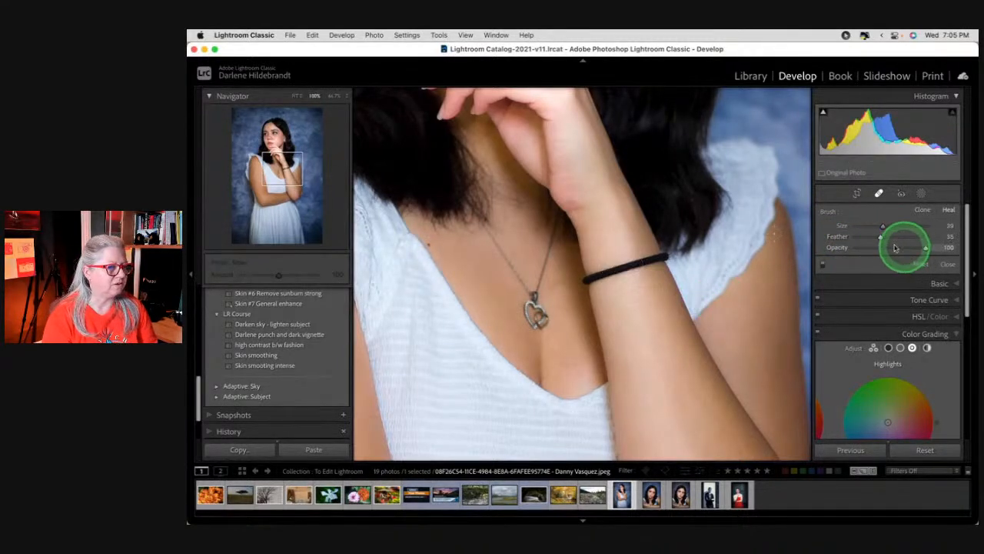
pyautogui.moveTo(613, 271); pyautogui.dragTo(645, 262)
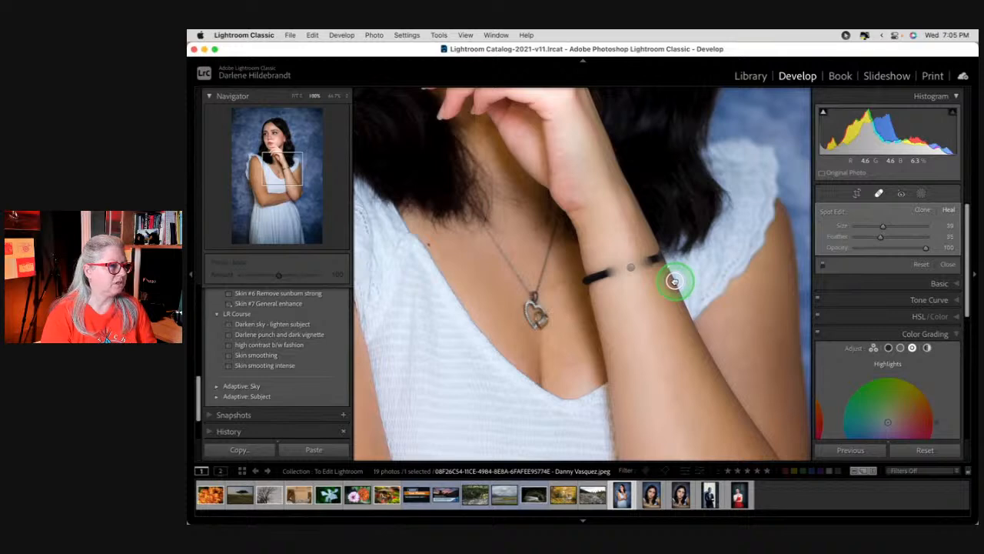
# Try cloning over the bracelet's outer edge by the white sleeve, and delete that spot
pyautogui.click(921, 210)
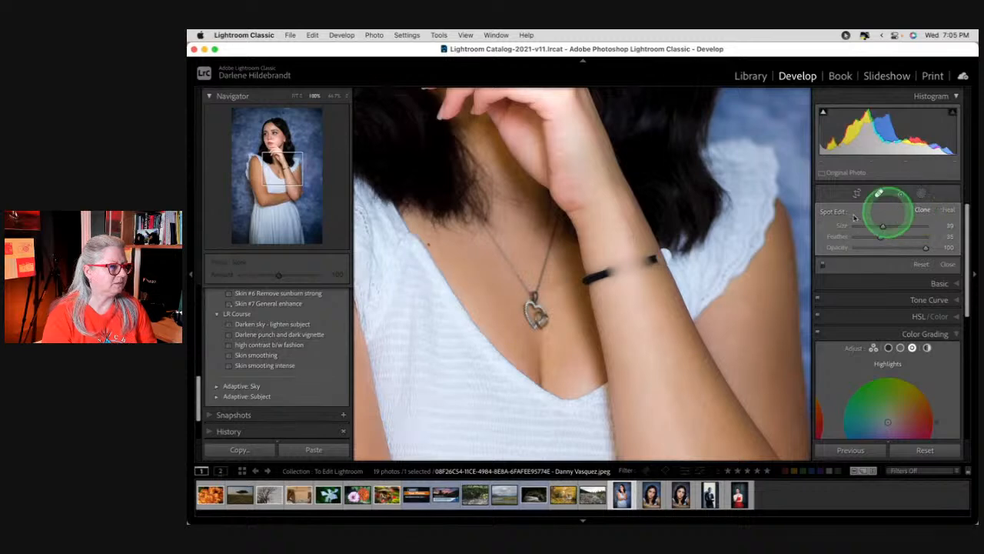
pyautogui.click(664, 260)
pyautogui.press('super+equal')
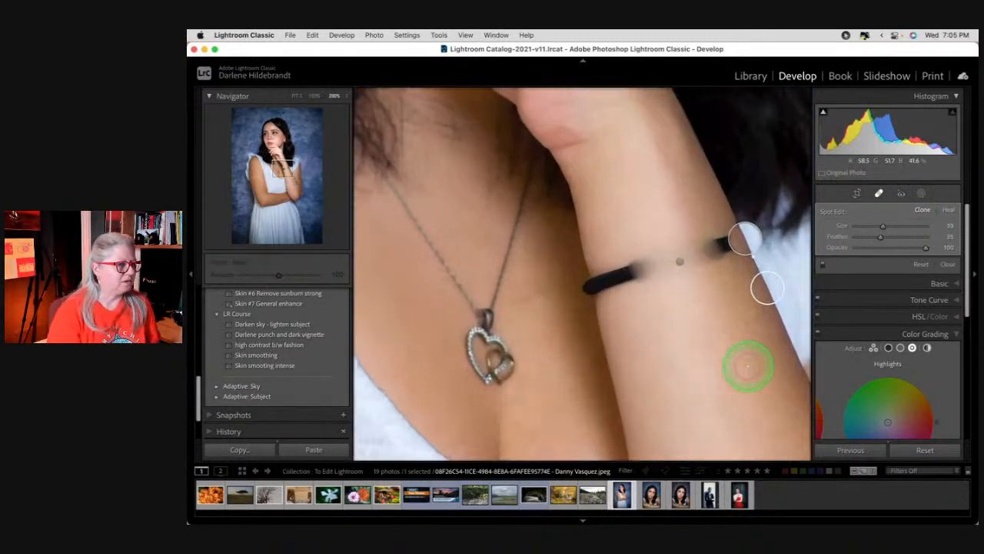
pyautogui.moveTo(681, 310); pyautogui.dragTo(579, 299)
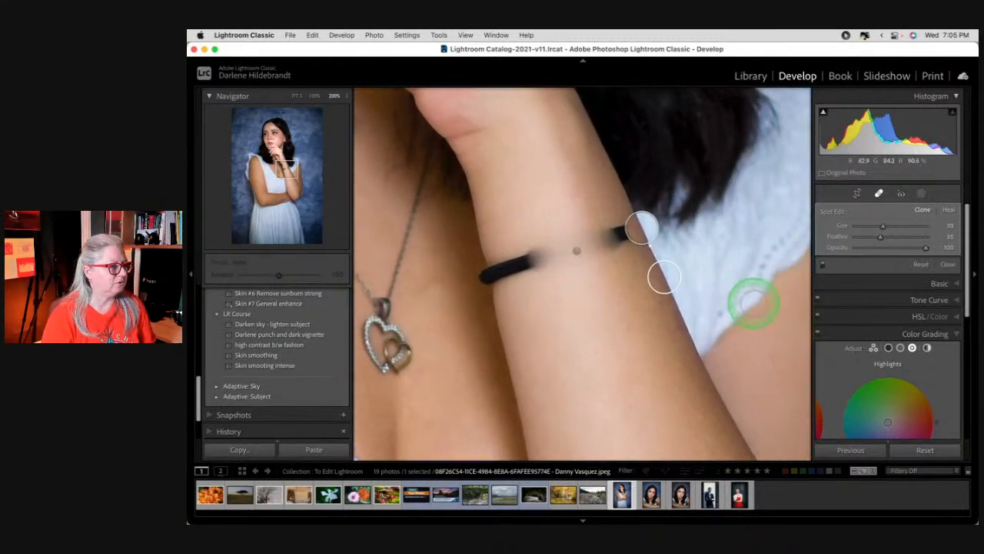
pyautogui.press('Delete')
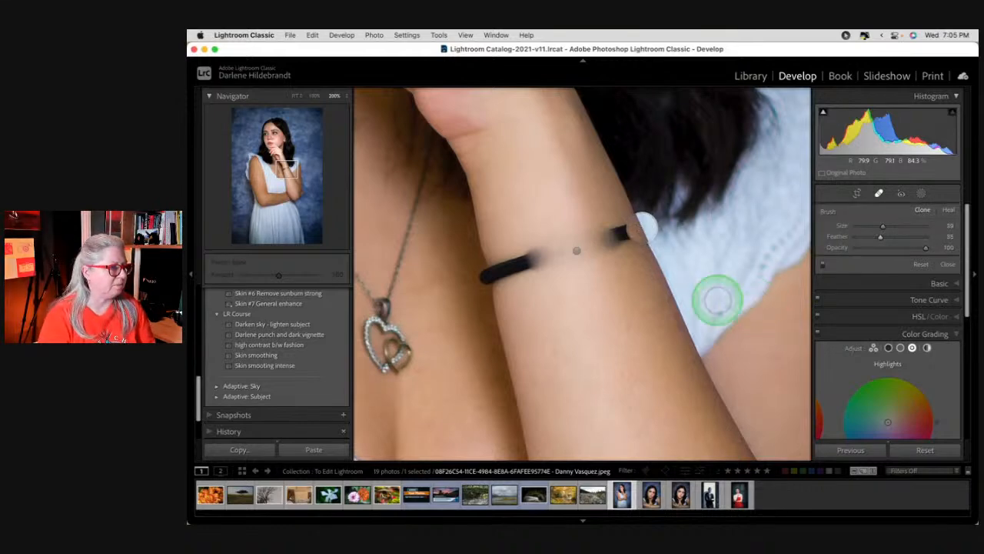
# Try cloning wrist skin over the outer part of the bracelet with a smaller brush at Size 30
pyautogui.moveTo(615, 238); pyautogui.dragTo(626, 237)
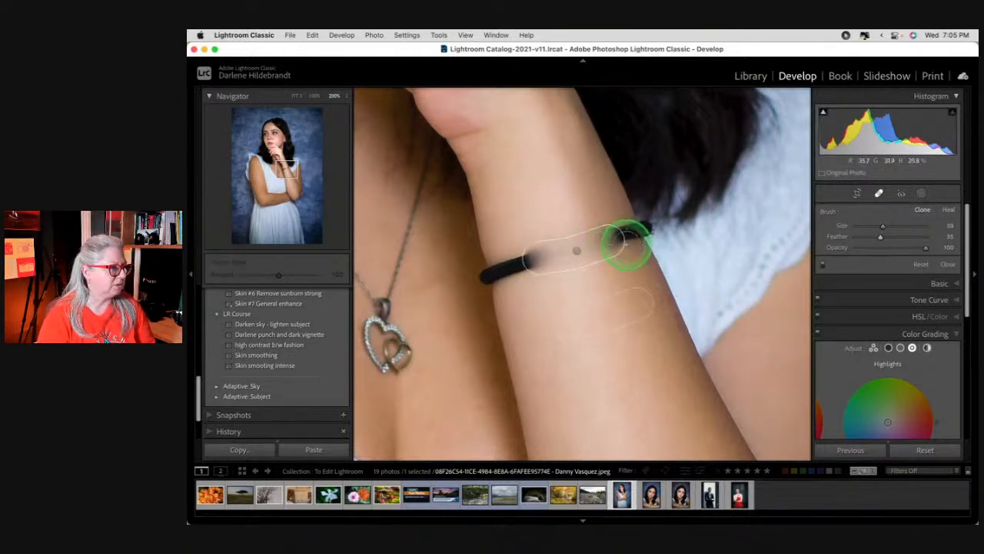
pyautogui.press('[')
pyautogui.press('[')
pyautogui.press('[')
pyautogui.moveTo(635, 230); pyautogui.dragTo(604, 236)
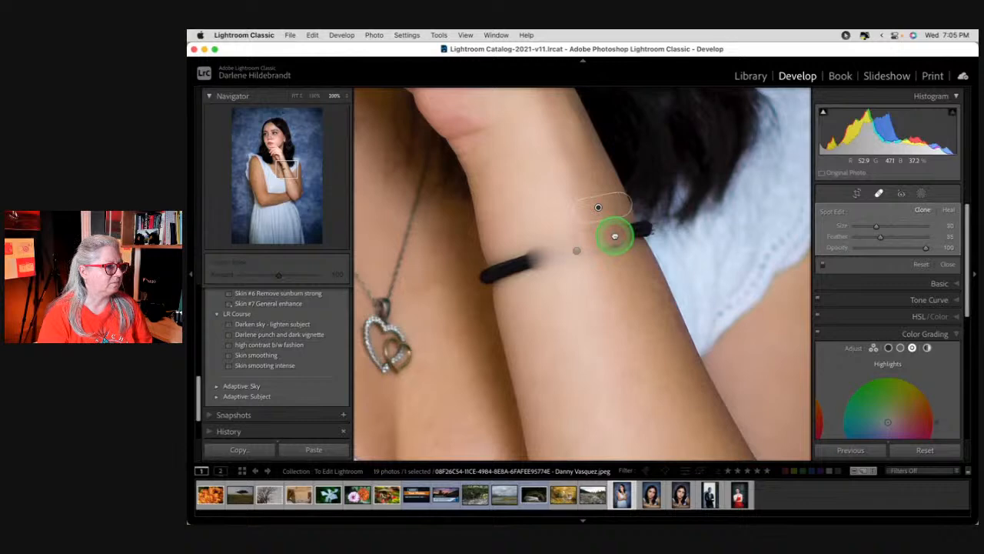
pyautogui.moveTo(617, 236); pyautogui.dragTo(618, 235)
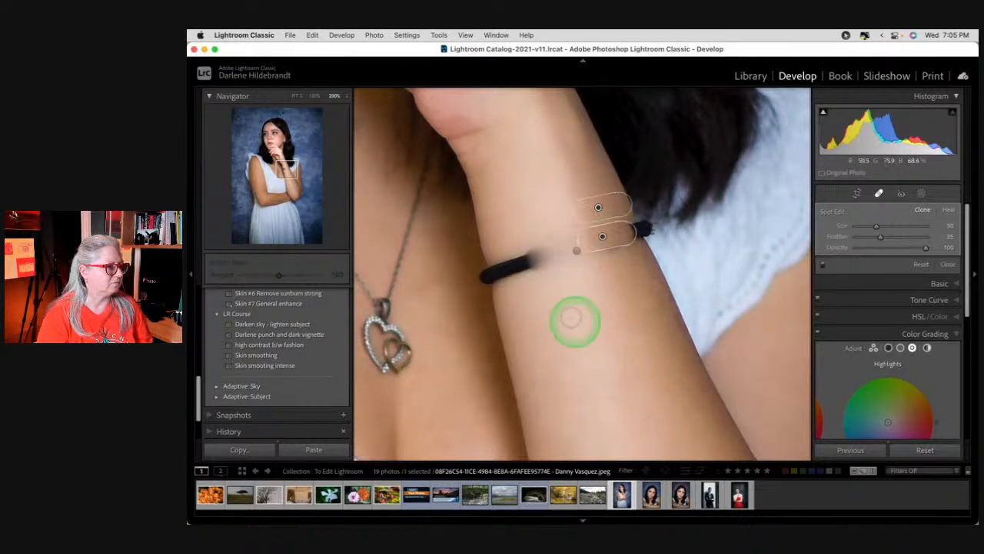
# Try repositioning the wide healed patch over the bracelet, reset all spot edits and close the spot removal tool
pyautogui.click(560, 259)
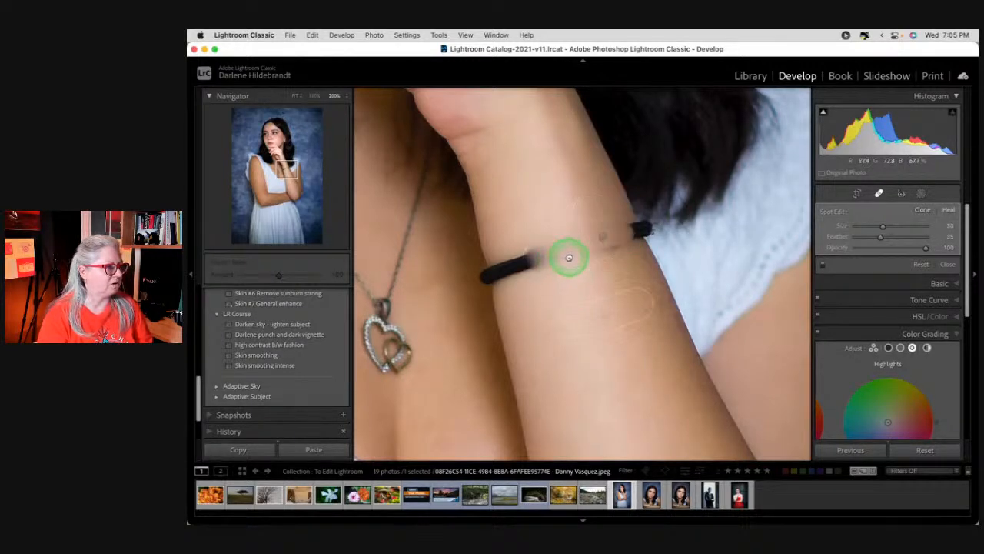
pyautogui.moveTo(569, 258)
pyautogui.mouseDown()
pyautogui.moveTo(582, 325)
pyautogui.moveTo(585, 305)
pyautogui.mouseUp()
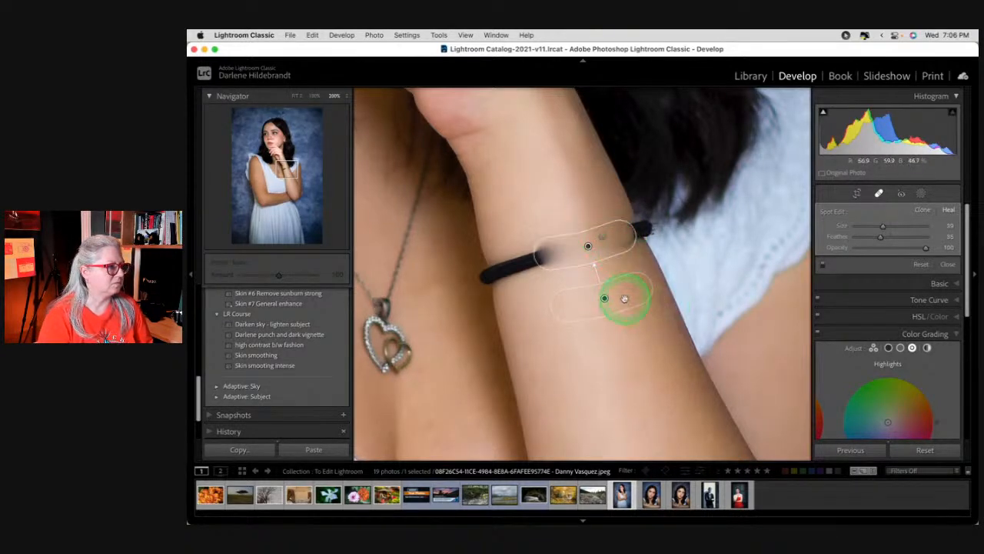
pyautogui.moveTo(576, 252); pyautogui.dragTo(515, 268)
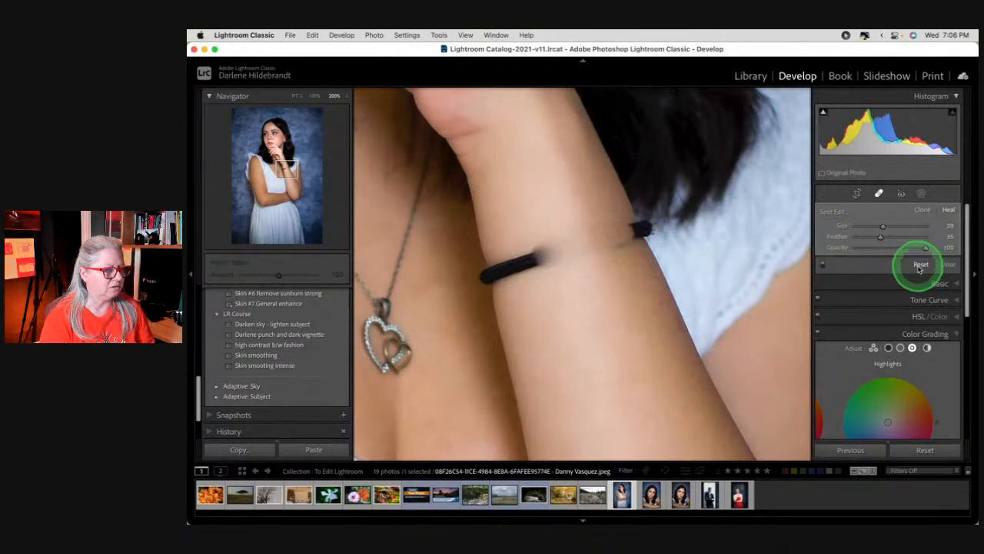
pyautogui.click(920, 265)
pyautogui.click(947, 264)
# Examine the skin blemishes on the woman's upper arm beside the ruffled sleeve
pyautogui.click(598, 269)
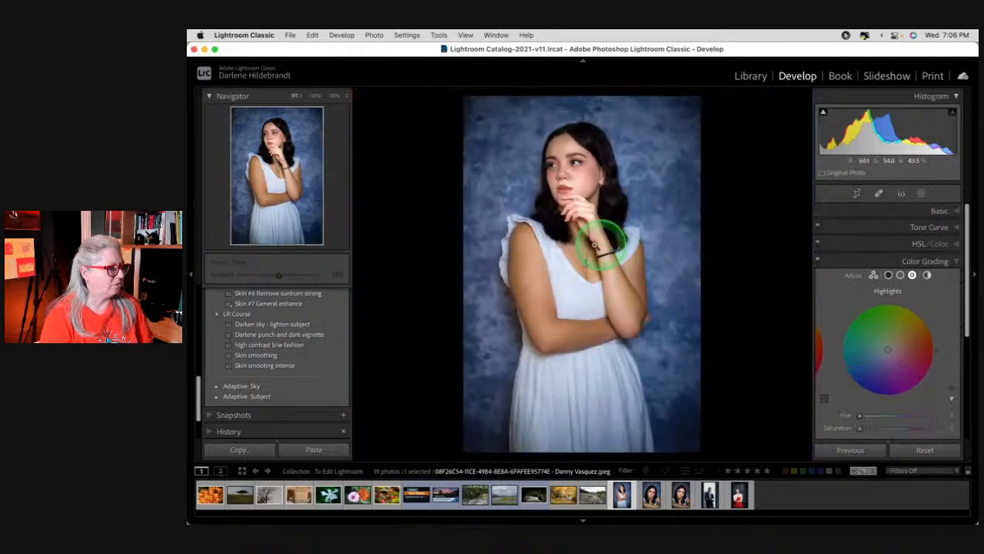
pyautogui.click(505, 301)
pyautogui.moveTo(515, 281); pyautogui.dragTo(637, 211)
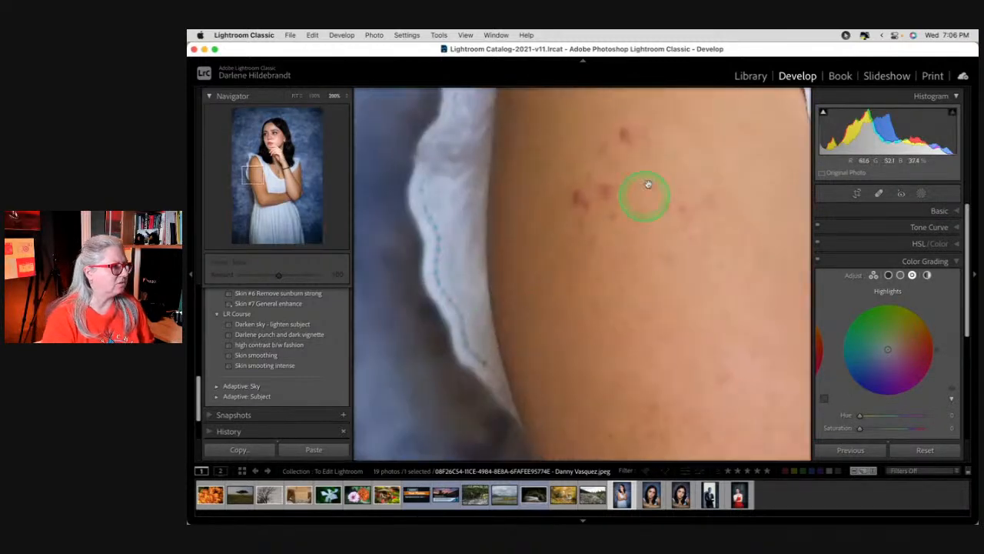
pyautogui.moveTo(655, 149); pyautogui.dragTo(662, 223)
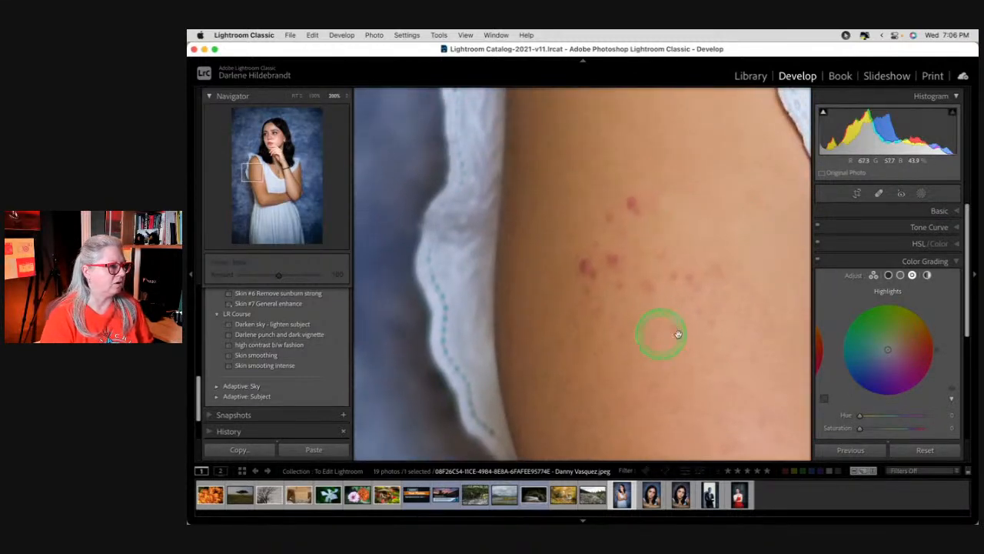
pyautogui.click(577, 321)
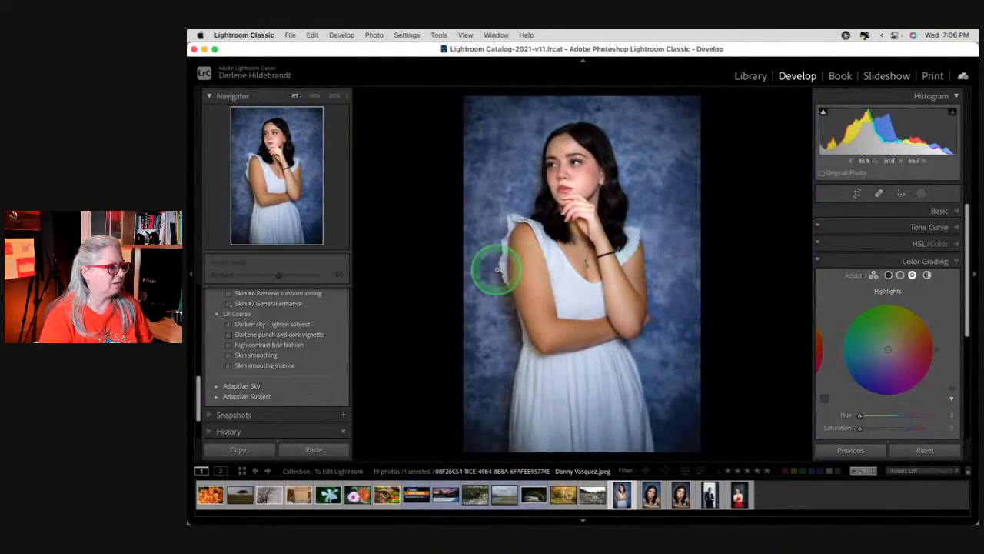
# Open the white-dress portrait as a smart object in Photoshop
pyautogui.rightClick(527, 243)
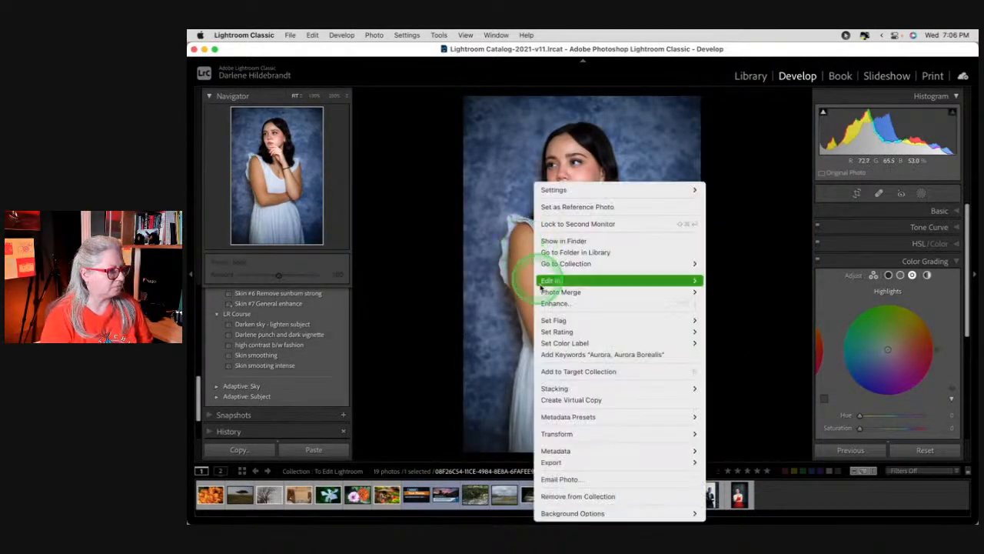
pyautogui.moveTo(551, 281)
pyautogui.click(750, 281)
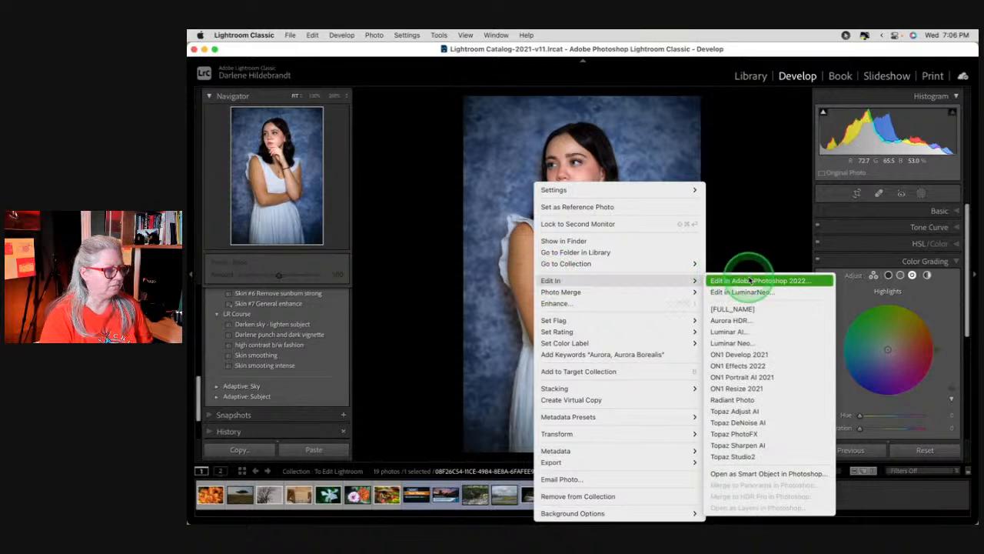
pyautogui.click(746, 474)
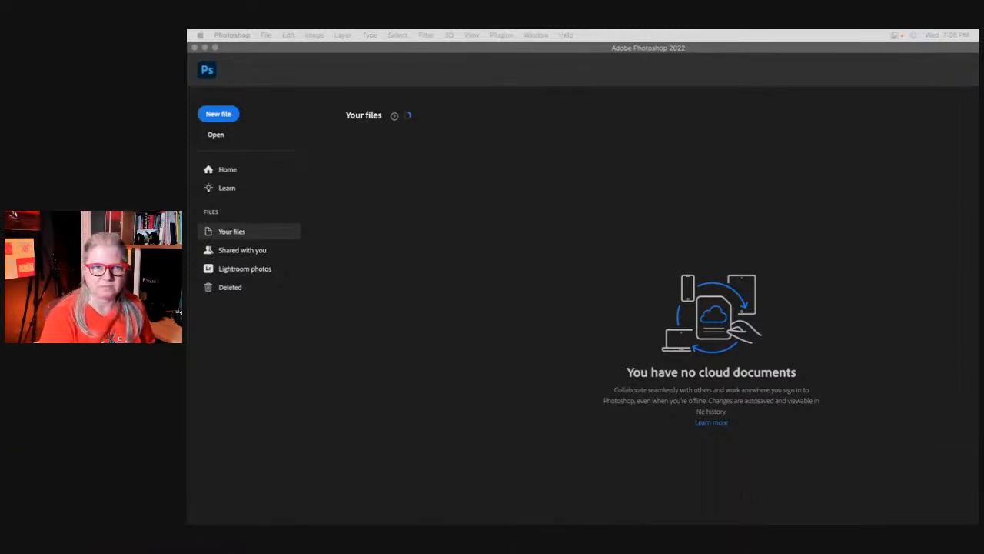
pyautogui.click(586, 223)
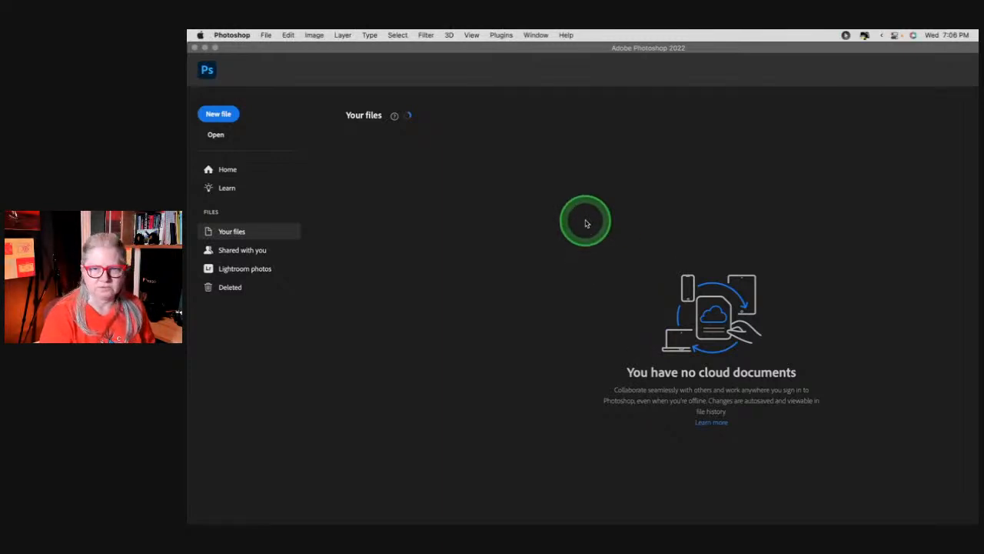
pyautogui.scroll(-3, 703, 235)
pyautogui.hscroll(5, 702, 235)
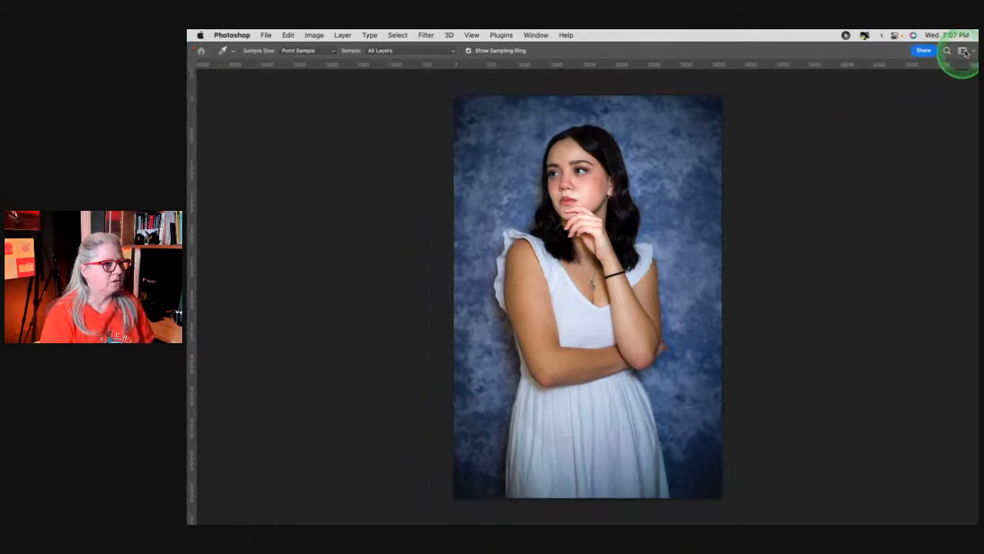
# Restore the workspace layout and add a new empty layer above the portrait
pyautogui.click(971, 49)
pyautogui.click(921, 110)
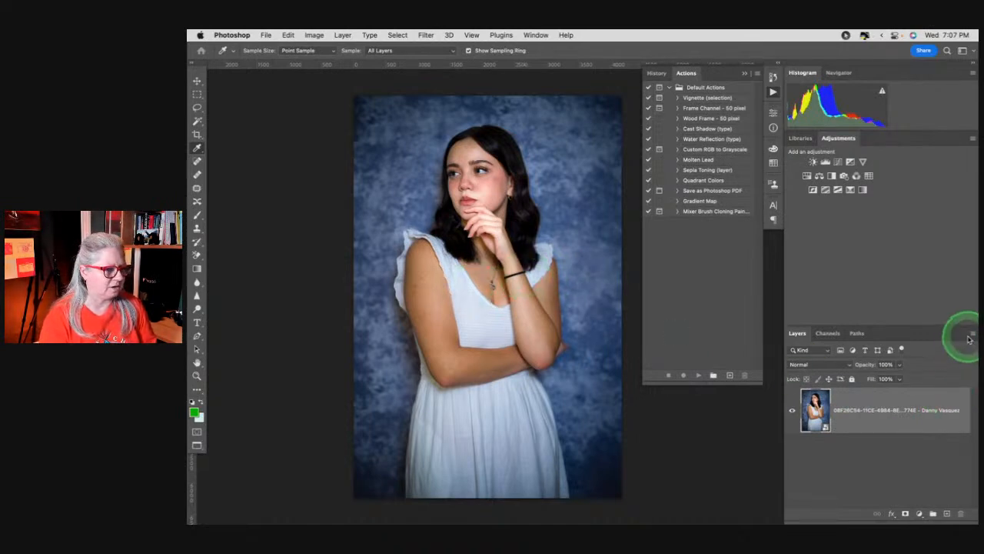
pyautogui.click(971, 333)
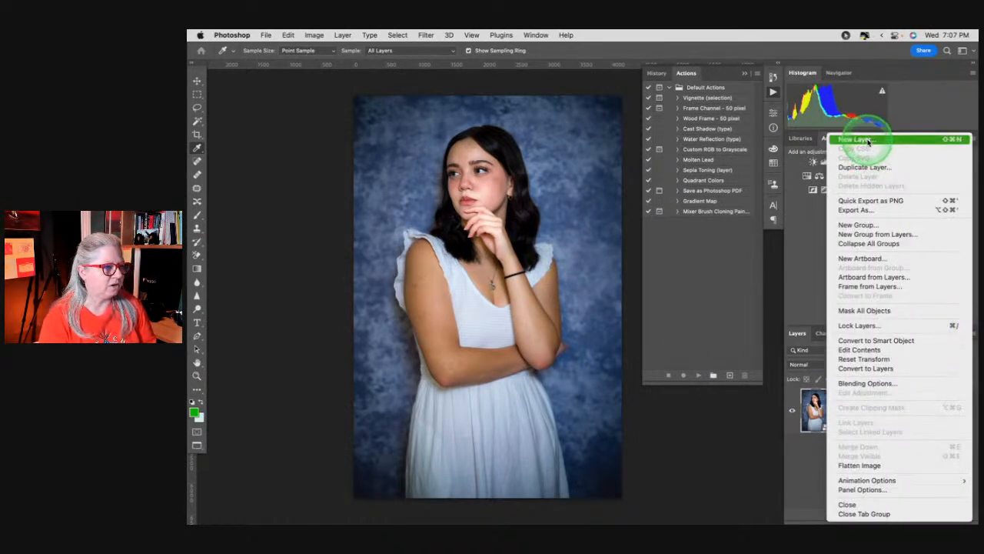
pyautogui.click(868, 140)
pyautogui.press('Return')
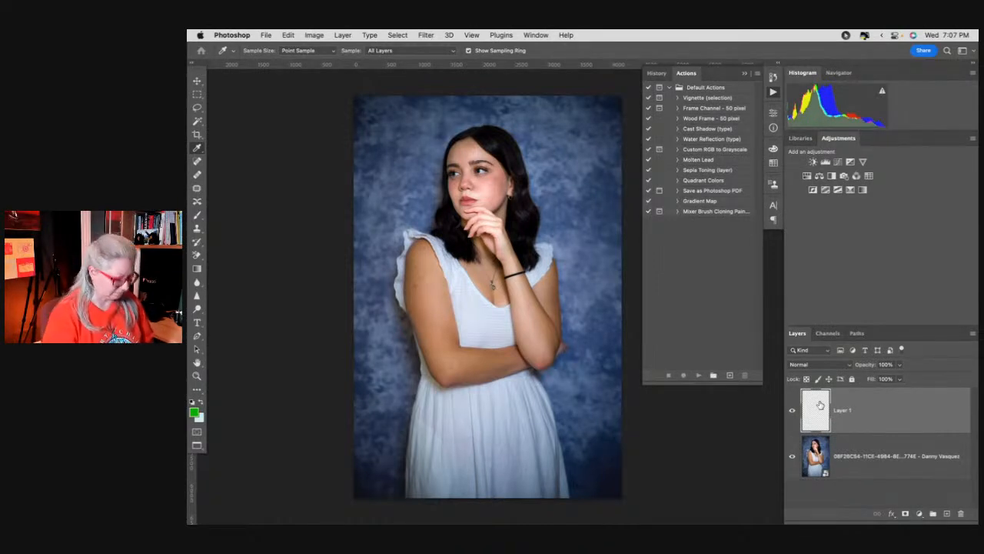
# Try healing the middle of the black bracelet on Layer 1 with the Healing Brush, sampling clean skin just below it
pyautogui.press('super+equal')
pyautogui.press('super+equal')
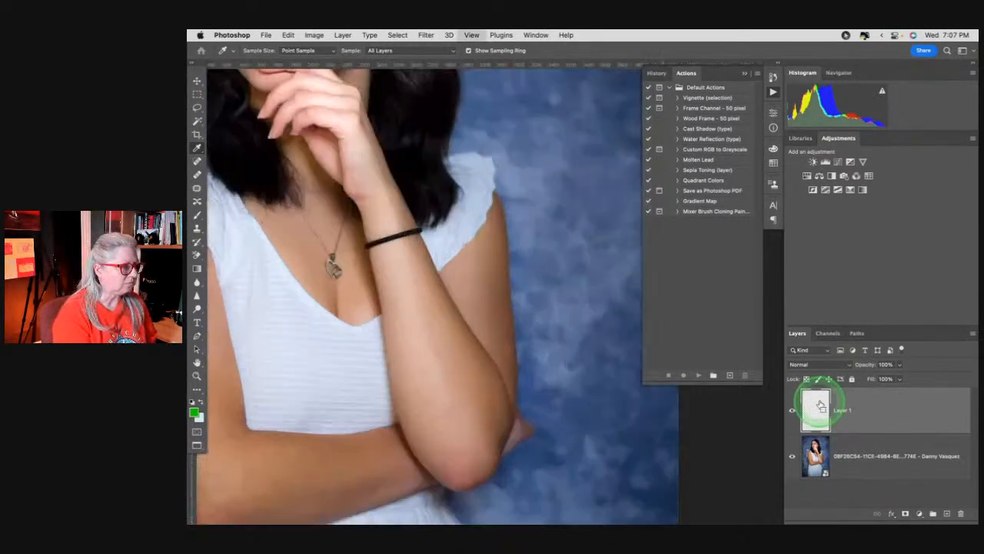
pyautogui.click(745, 73)
pyautogui.hscroll(-3, 692, 305)
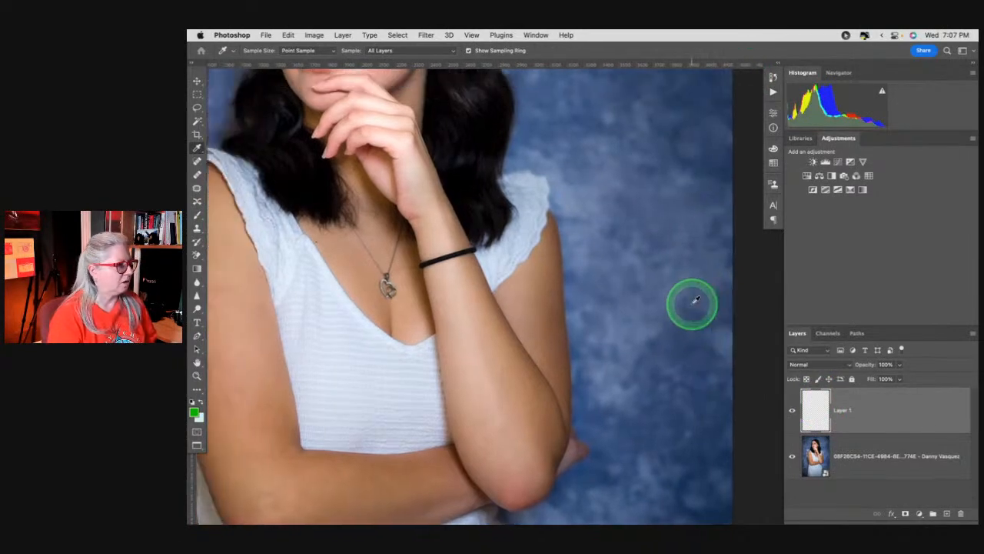
pyautogui.hscroll(-2, 693, 300)
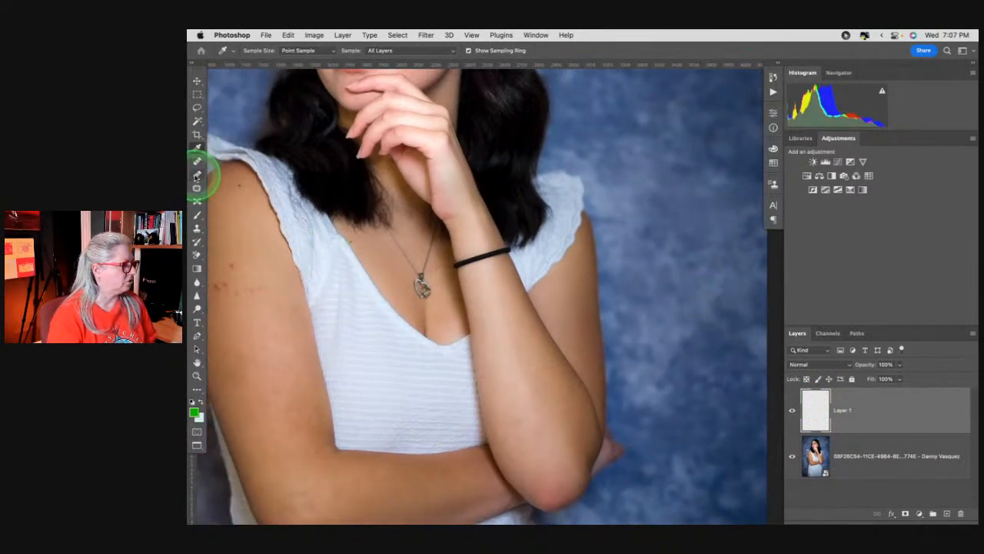
pyautogui.click(197, 175)
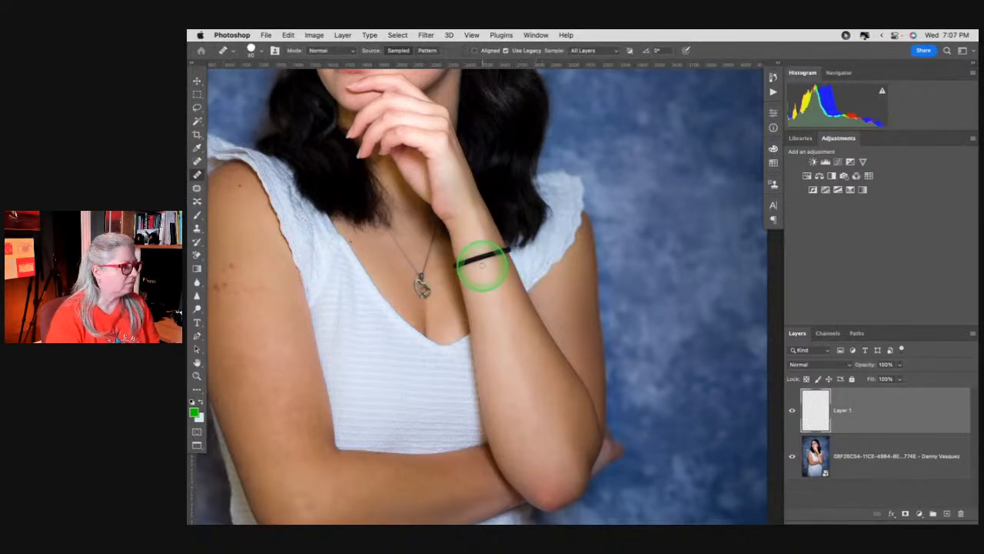
pyautogui.press(']')
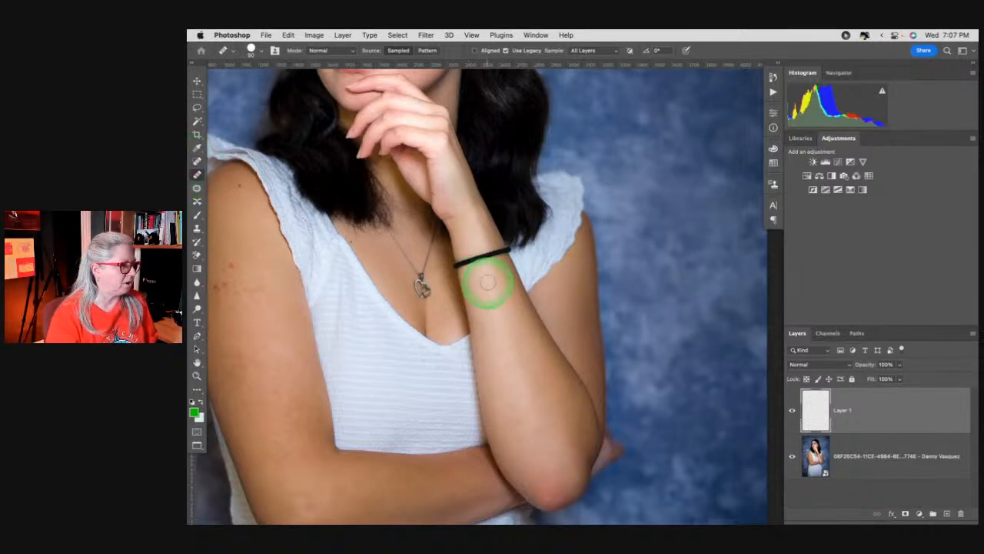
pyautogui.keyDown('alt'); pyautogui.click(486, 273); pyautogui.keyUp('alt')
pyautogui.click(480, 259)
pyautogui.click(479, 258)
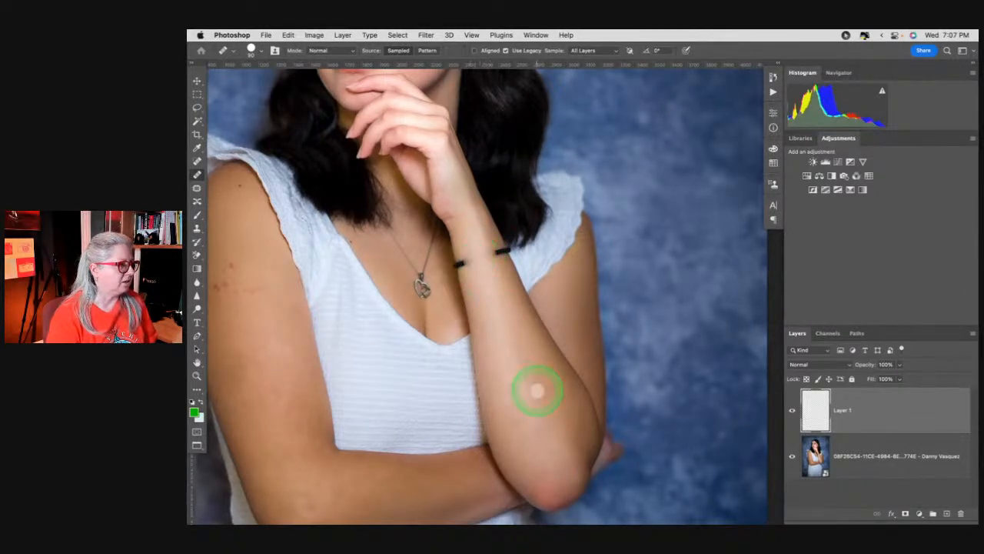
# Try healing the end of the bracelet beside the white sleeve, and undo those strokes
pyautogui.press('super+plus')
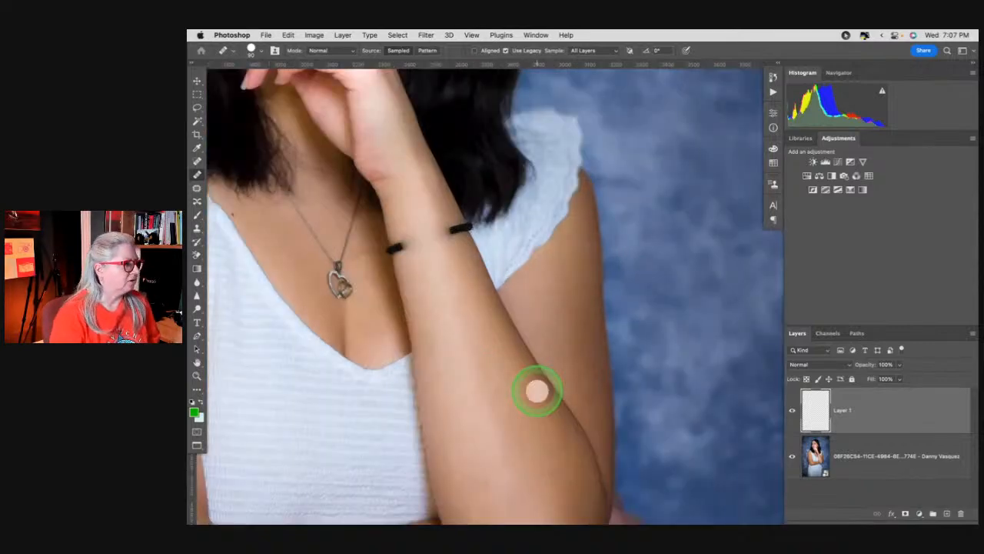
pyautogui.hscroll(-3, 537, 391)
pyautogui.rightClick(506, 277)
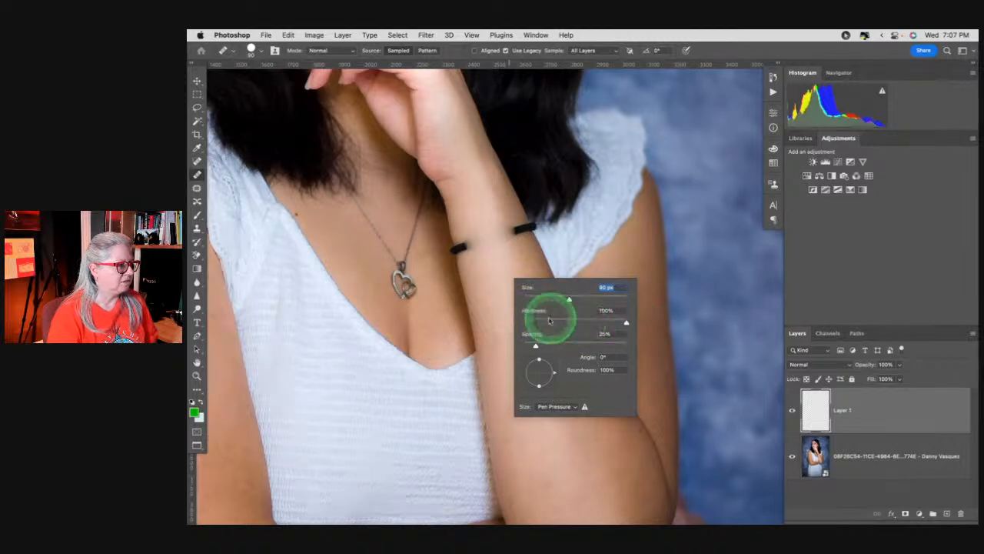
pyautogui.press('Return')
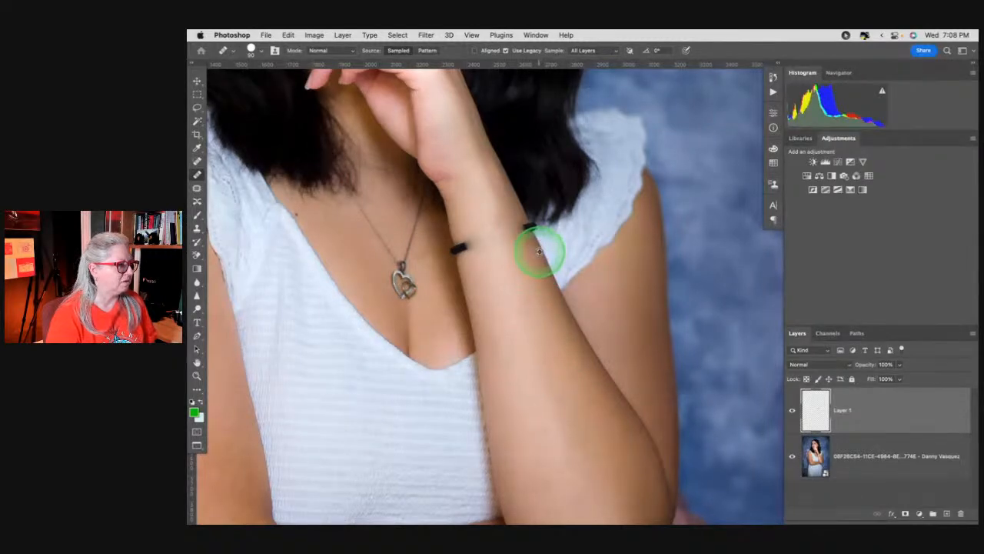
pyautogui.moveTo(538, 250); pyautogui.dragTo(530, 229)
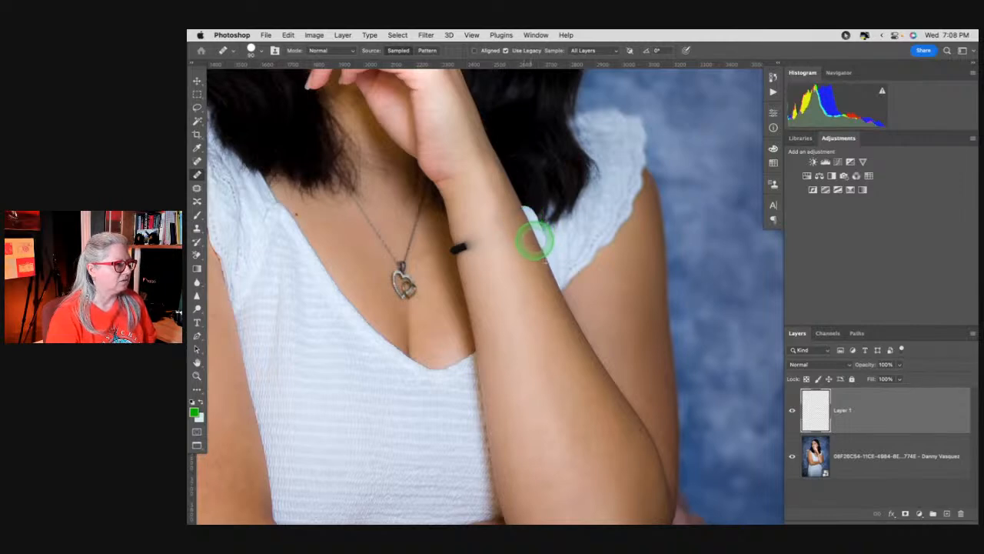
pyautogui.press('super+z')
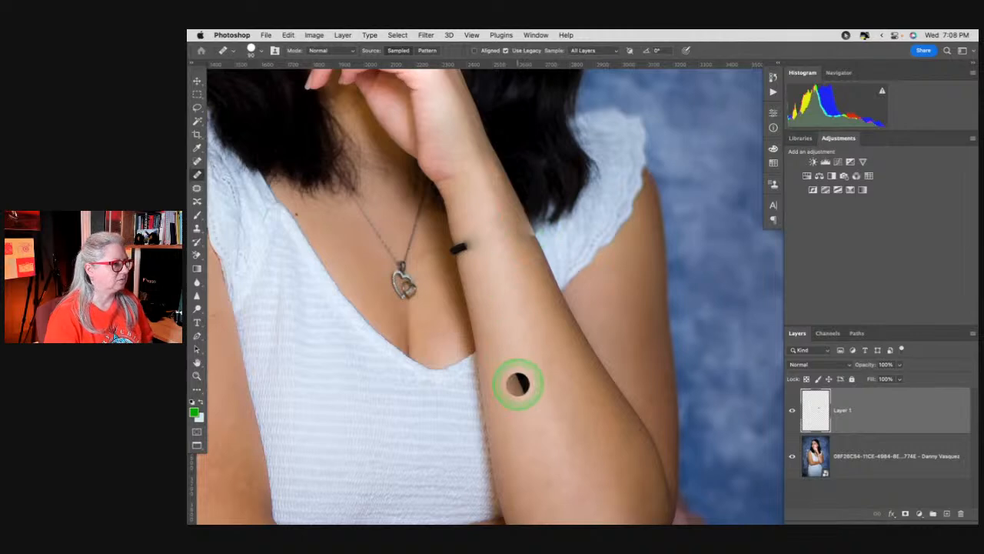
pyautogui.press('super+z')
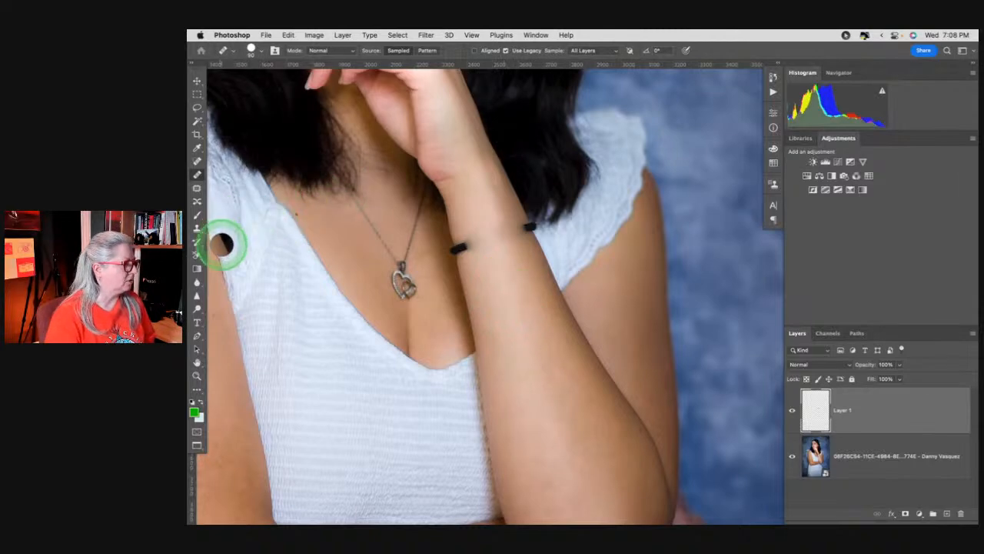
# Clone skin over the bracelet's end beside the sleeve with the Clone Stamp in Lighten mode at 100% opacity
pyautogui.click(197, 229)
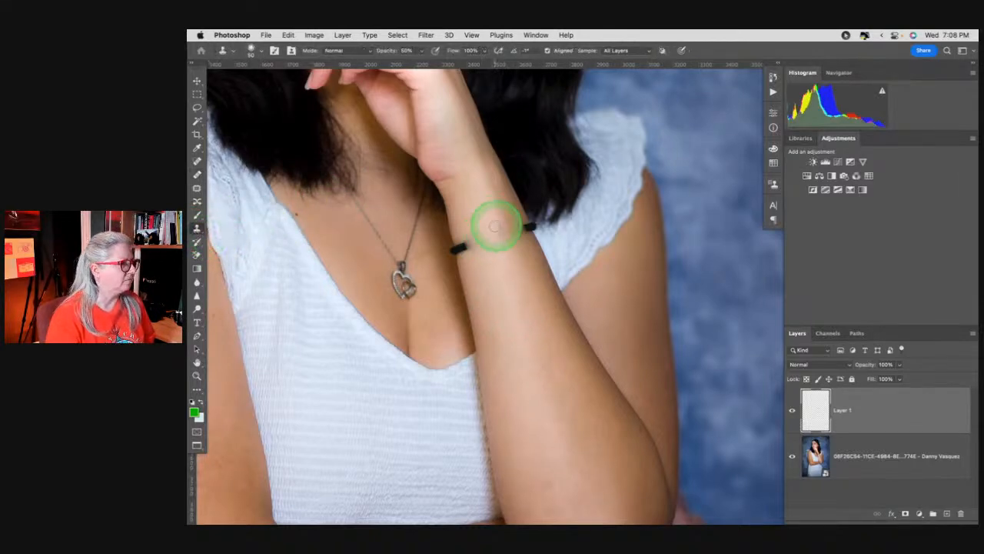
pyautogui.click(335, 50)
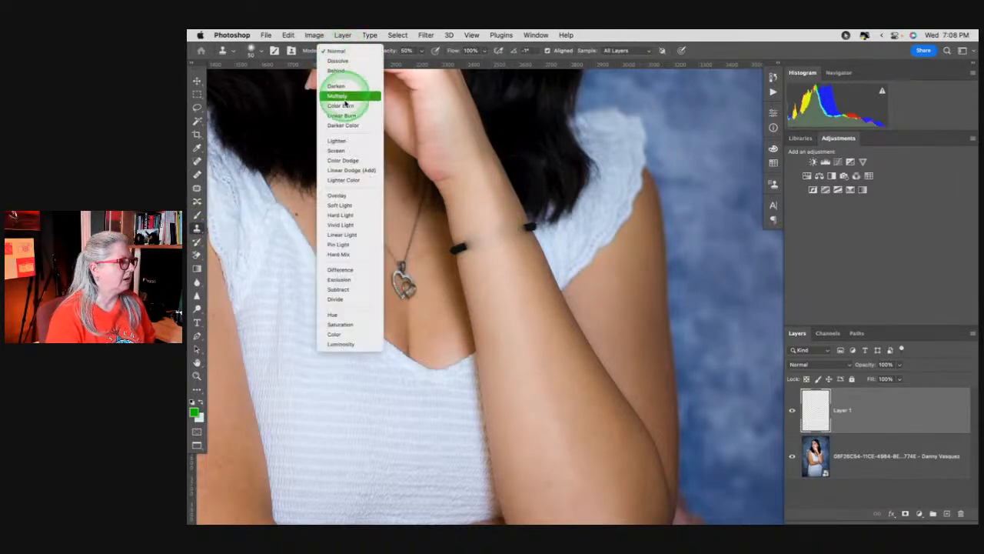
pyautogui.click(338, 140)
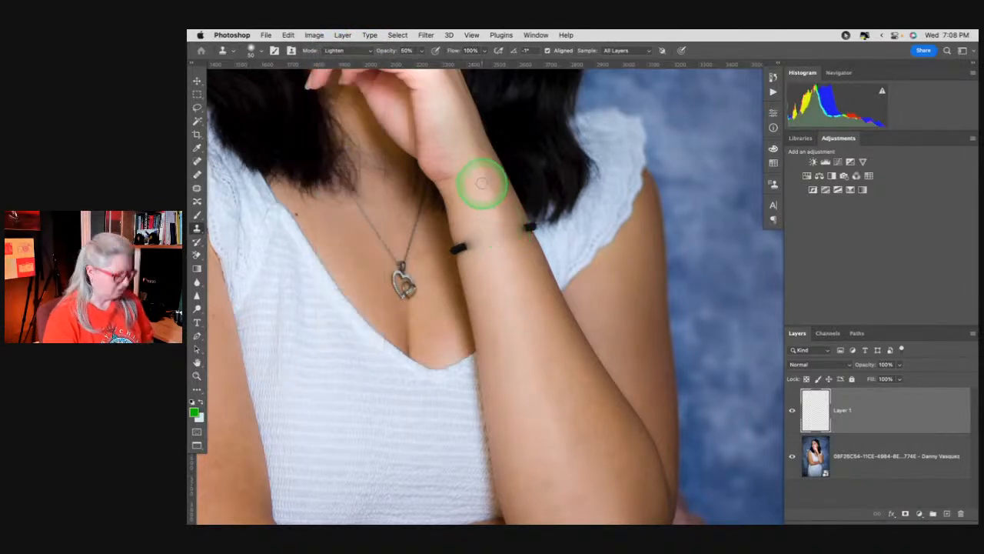
pyautogui.press('0')
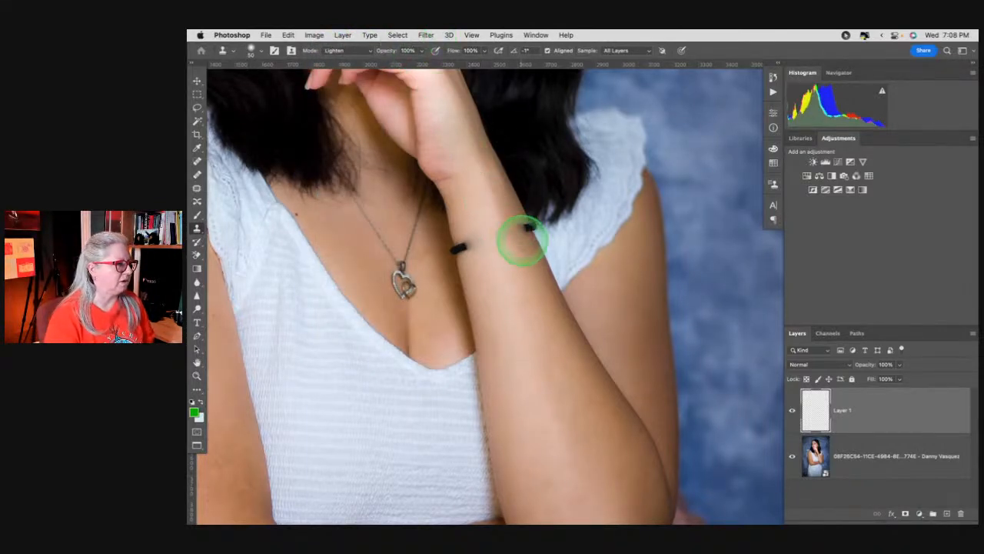
pyautogui.click(530, 240)
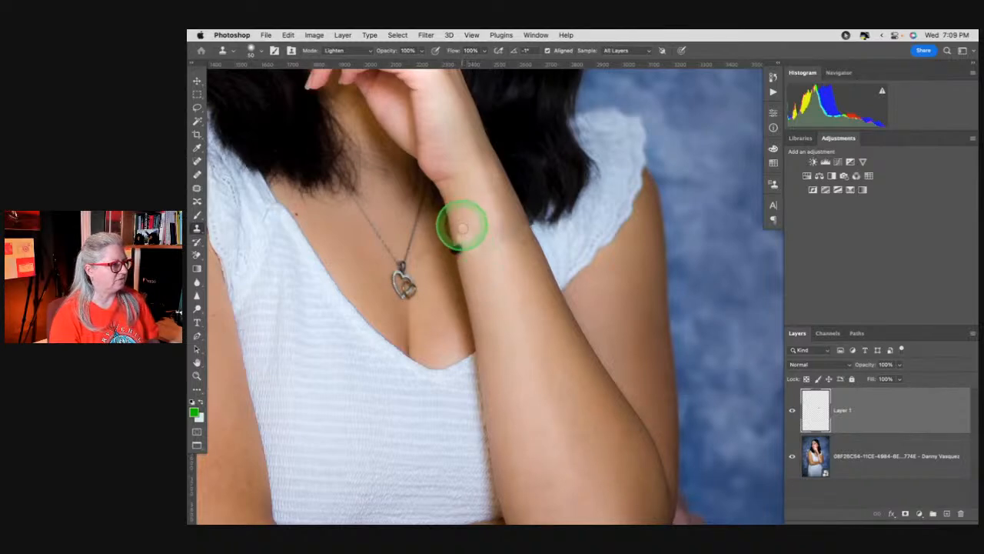
# Try cloning and healing the bracelet's other end beside the chest, and undo all retouching strokes on Layer 1
pyautogui.moveTo(475, 242); pyautogui.dragTo(480, 249)
pyautogui.press('super+z')
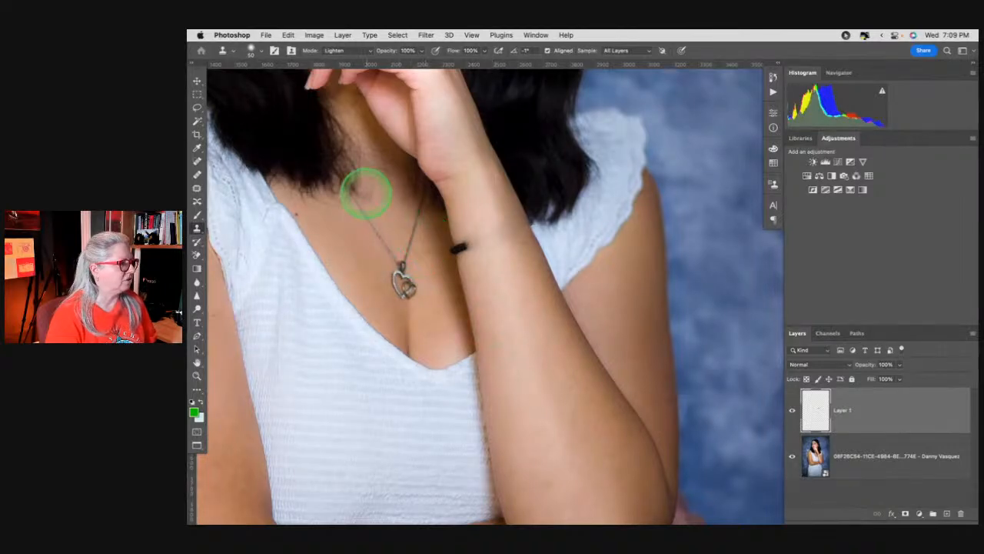
pyautogui.press('j')
pyautogui.click(463, 245)
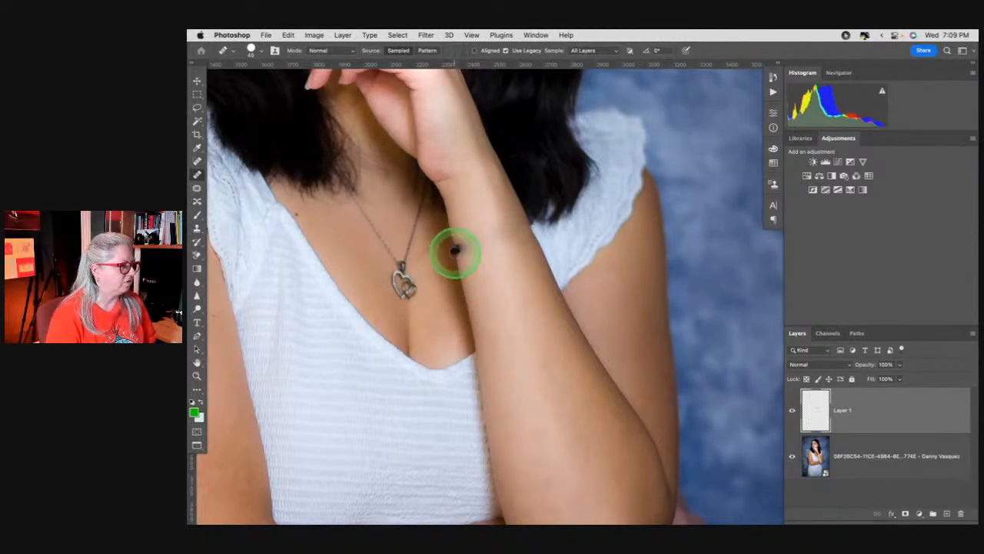
pyautogui.keyDown('alt'); pyautogui.click(476, 271); pyautogui.keyUp('alt')
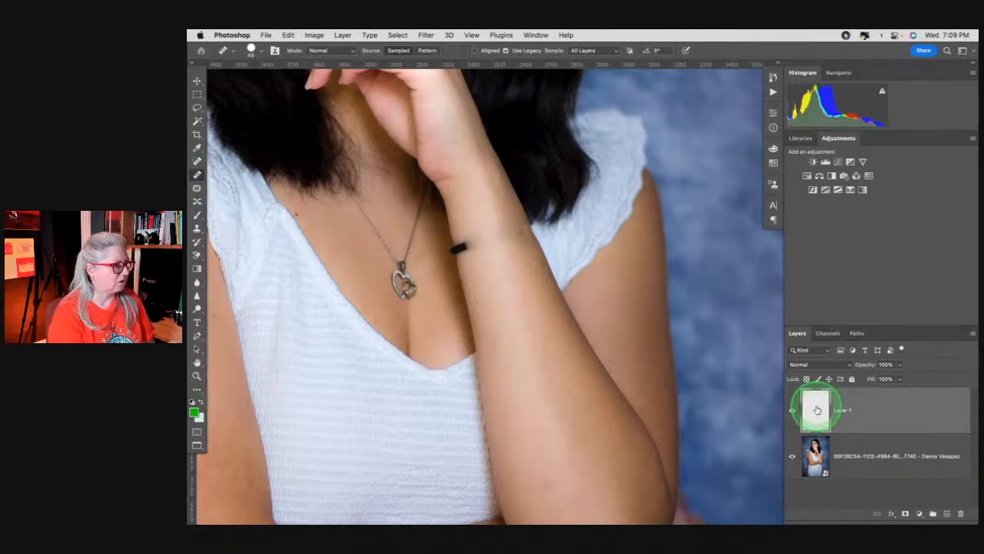
pyautogui.press('super+z')
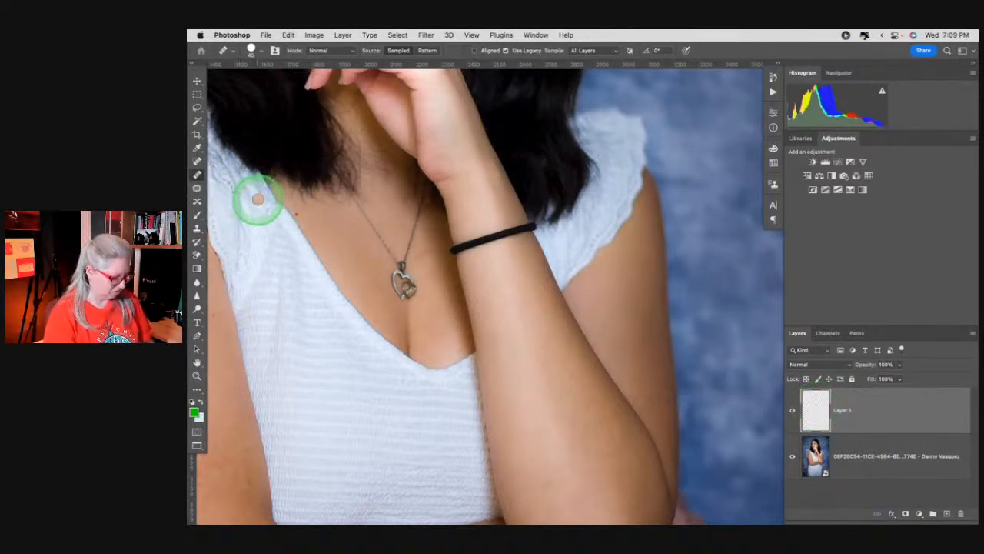
# Try outlining the bracelet with the Lasso, first on Layer 1 and again with the portrait layer active
pyautogui.click(197, 107)
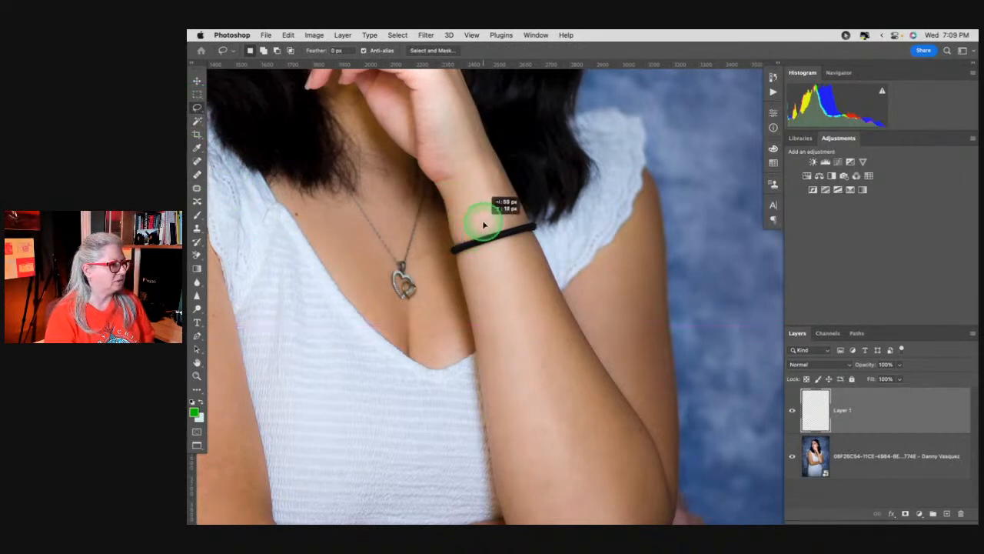
pyautogui.click(196, 107)
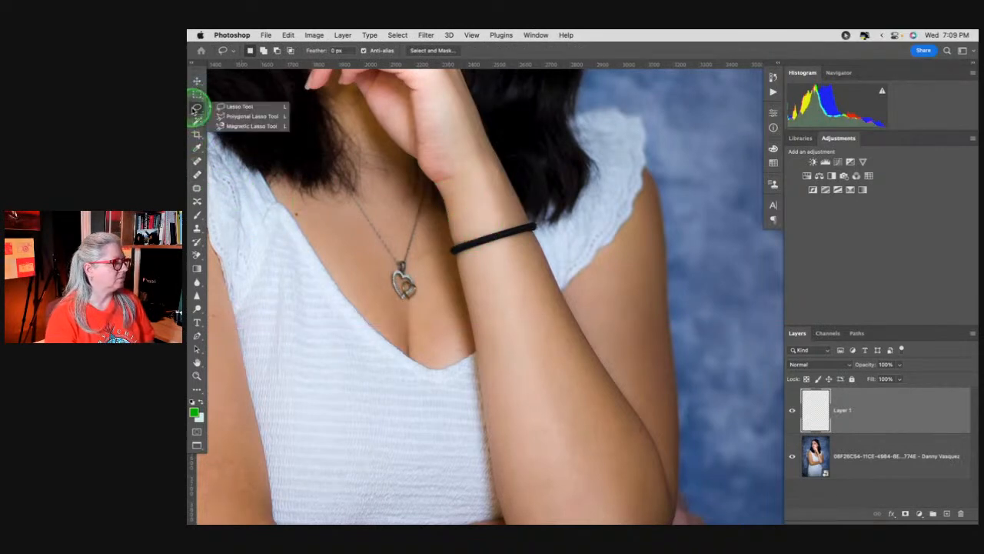
pyautogui.click(235, 106)
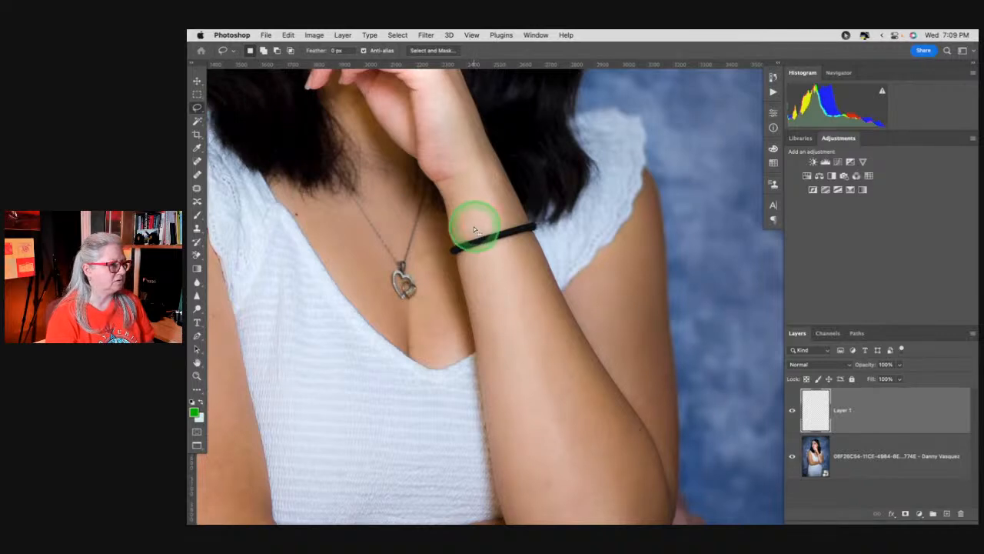
pyautogui.click(876, 447)
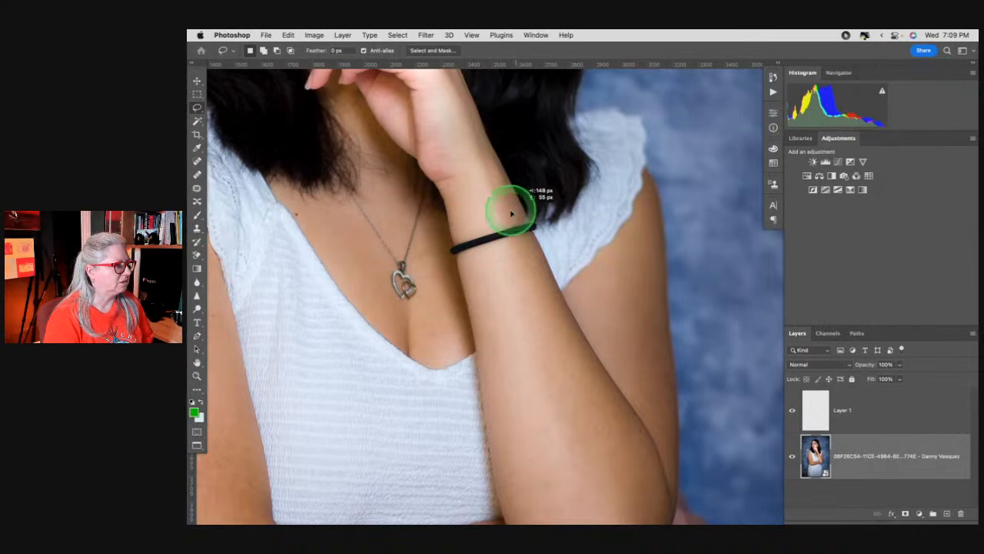
pyautogui.rightClick(482, 209)
pyautogui.click(433, 189)
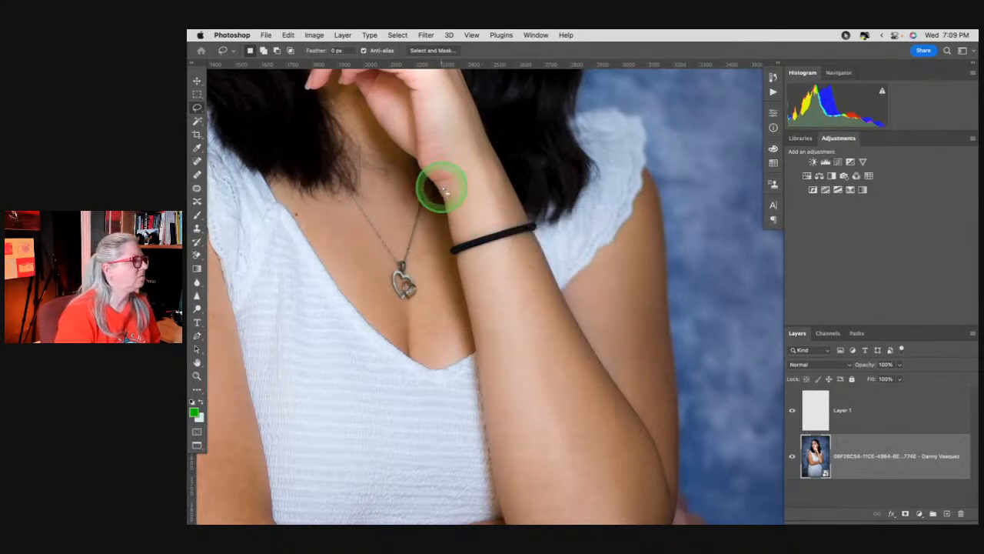
# Set the Lasso to add to the selection, try an outline at the bracelet, and make Layer 1 active
pyautogui.click(263, 51)
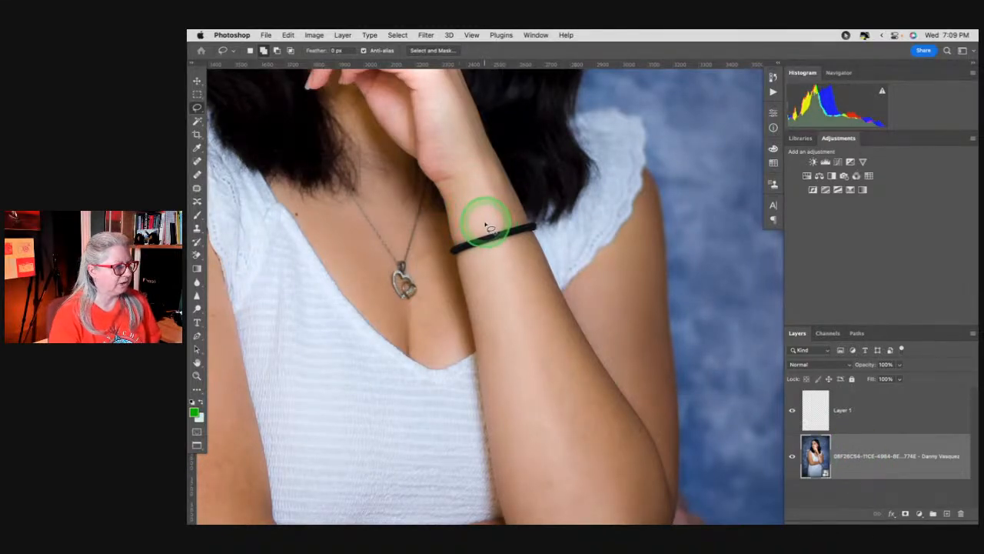
pyautogui.moveTo(486, 223)
pyautogui.mouseDown()
pyautogui.moveTo(534, 217)
pyautogui.moveTo(548, 229)
pyautogui.moveTo(444, 260)
pyautogui.moveTo(436, 253)
pyautogui.moveTo(492, 223)
pyautogui.mouseUp()
pyautogui.press('super+d')
pyautogui.click(898, 412)
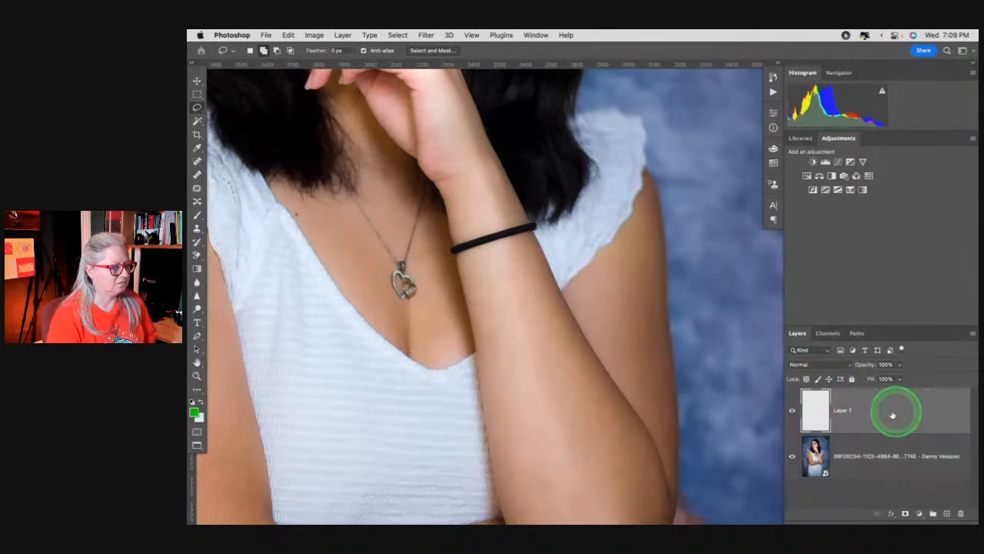
# Try Content-Aware Fill on Layer 1, cancel it, and return to the portrait
pyautogui.click(287, 35)
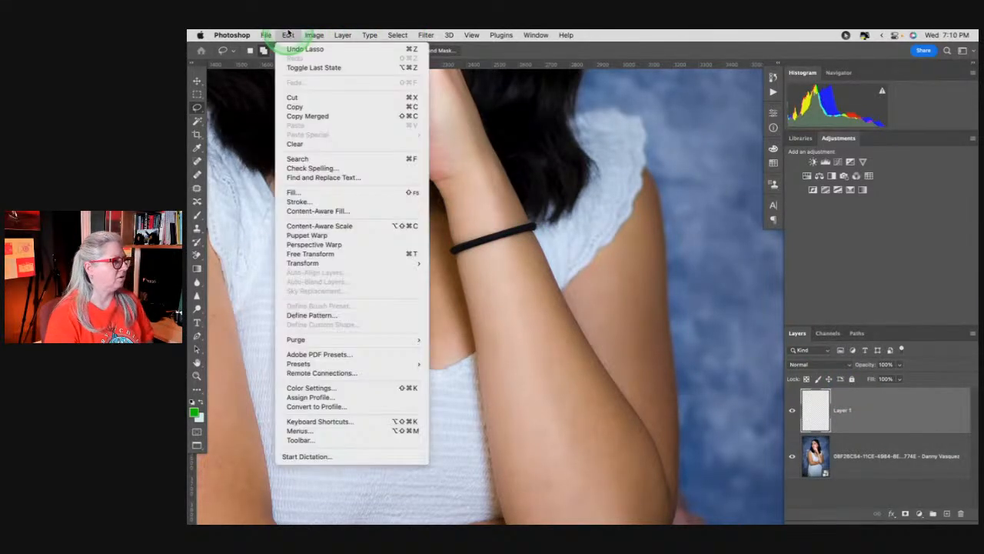
pyautogui.click(310, 212)
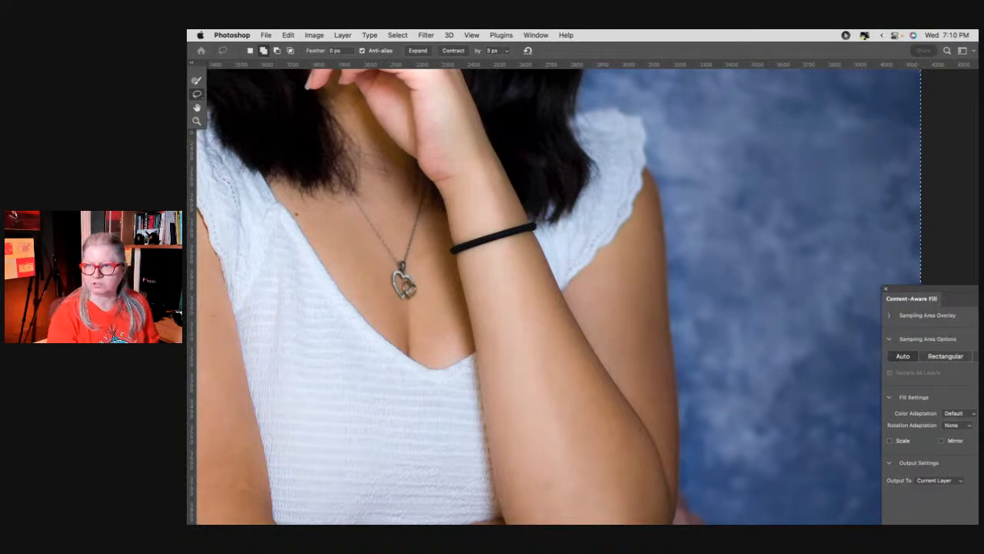
pyautogui.press('Escape')
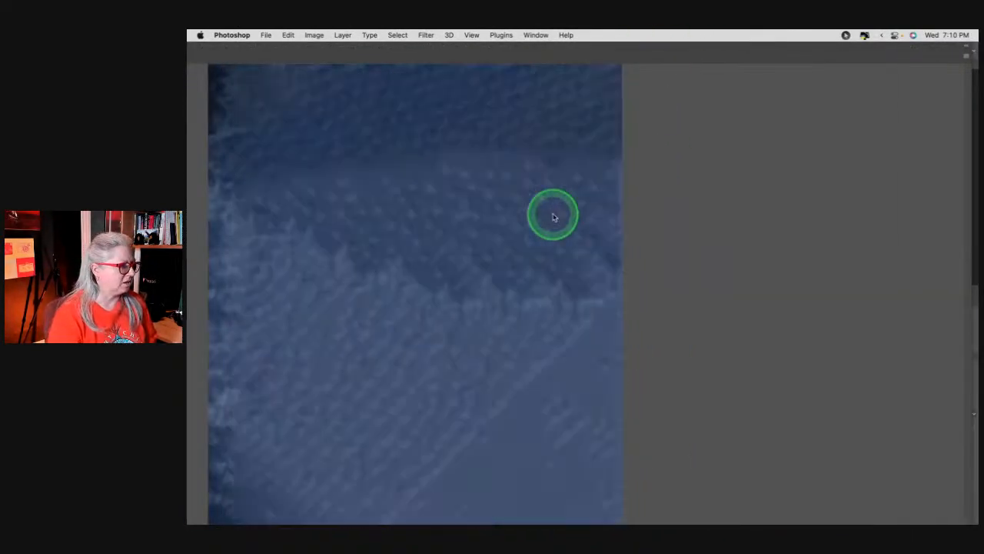
pyautogui.press('super+minus')
pyautogui.press('super+minus')
pyautogui.press('super+minus')
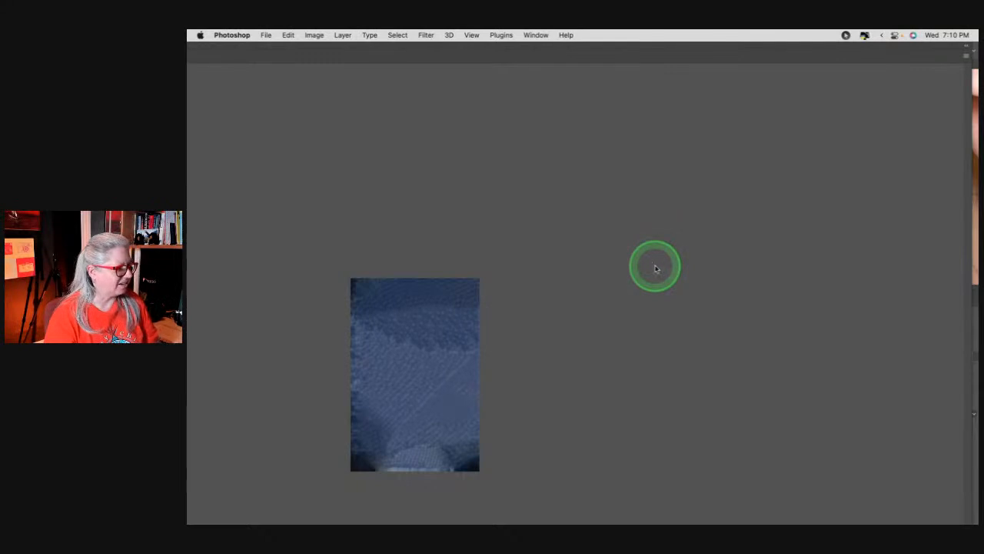
pyautogui.hscroll(6, 689, 312)
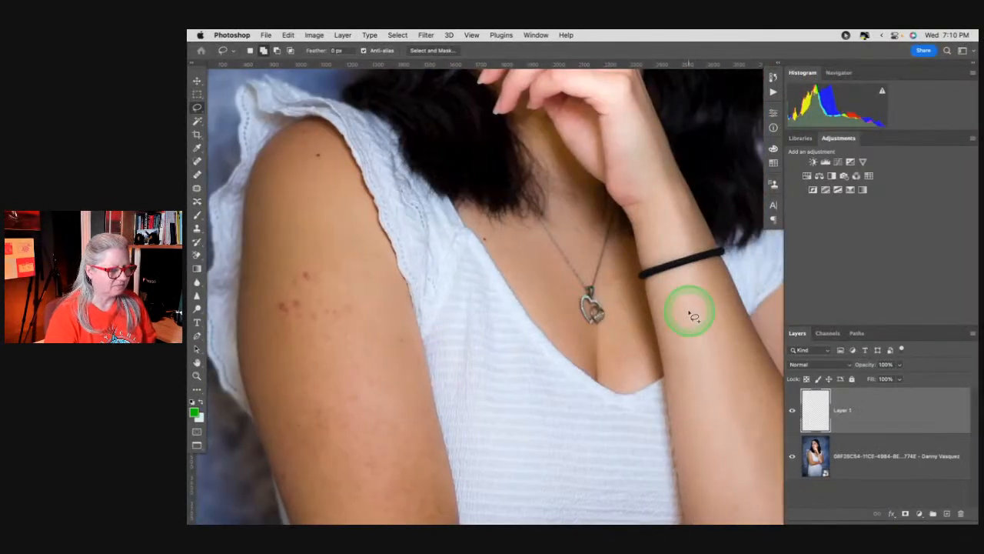
# Delete the empty Layer 1 and rasterize the portrait's Smart Object layer
pyautogui.hscroll(3, 692, 315)
pyautogui.moveTo(919, 430); pyautogui.dragTo(960, 511)
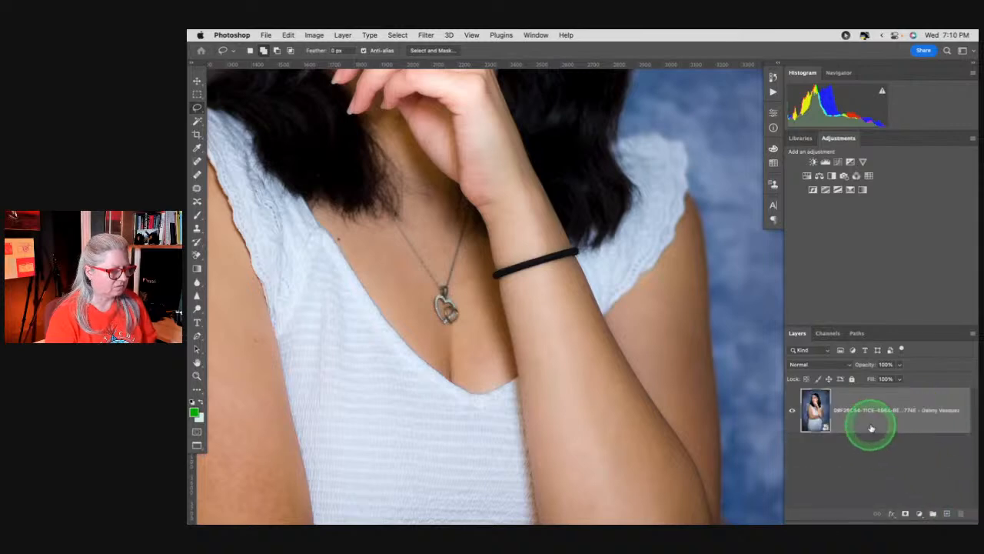
pyautogui.click(397, 35)
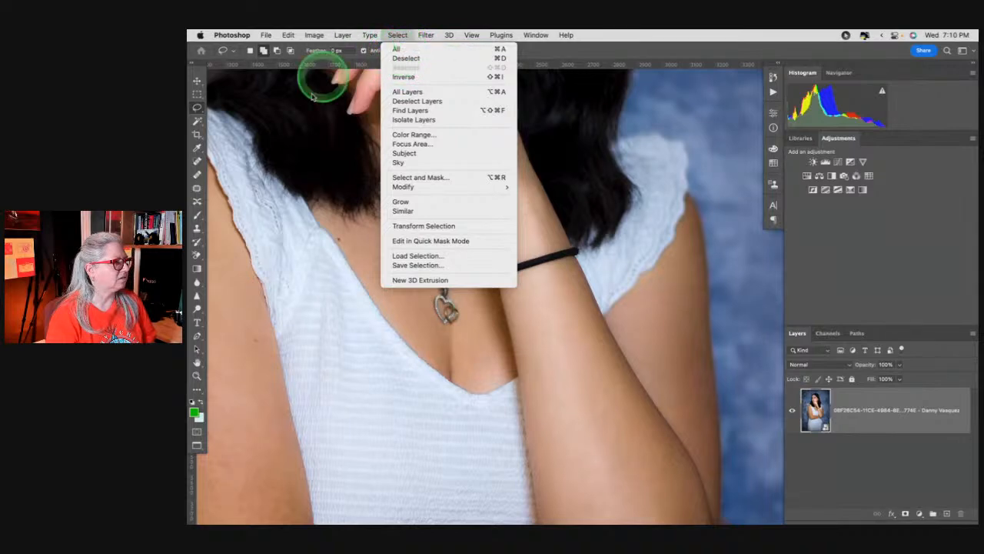
pyautogui.click(306, 169)
pyautogui.moveTo(504, 259)
pyautogui.mouseDown()
pyautogui.moveTo(579, 240)
pyautogui.moveTo(589, 252)
pyautogui.moveTo(529, 284)
pyautogui.moveTo(482, 286)
pyautogui.moveTo(507, 256)
pyautogui.mouseUp()
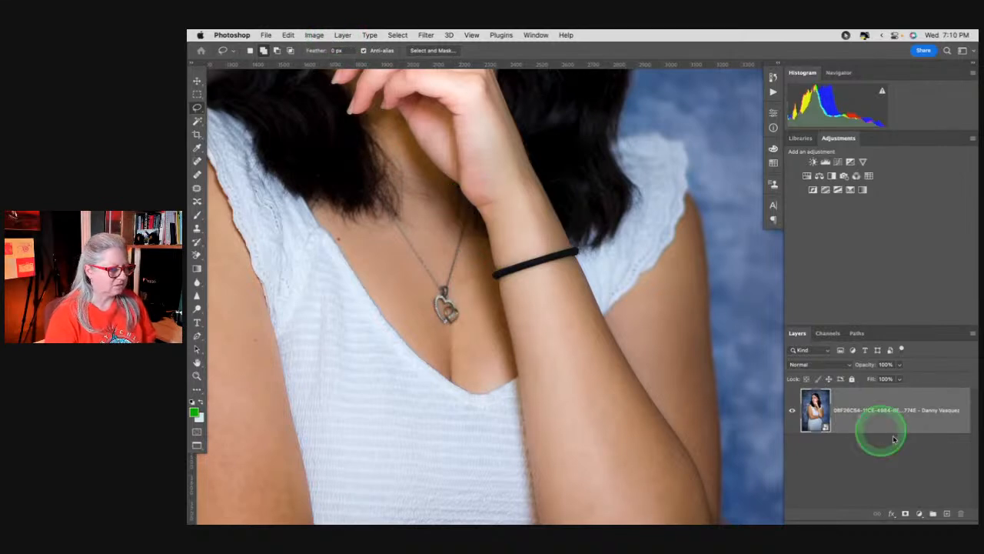
pyautogui.rightClick(873, 398)
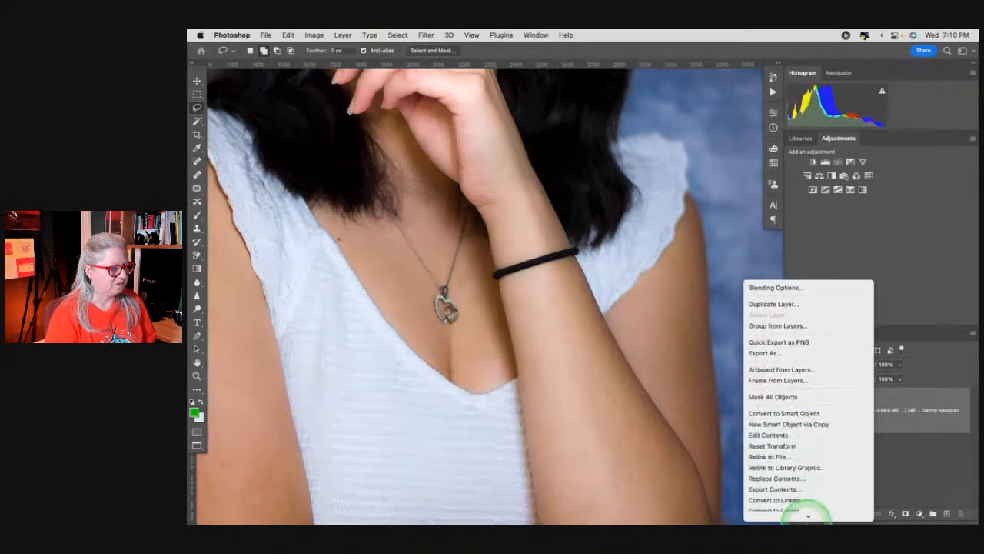
pyautogui.click(760, 365)
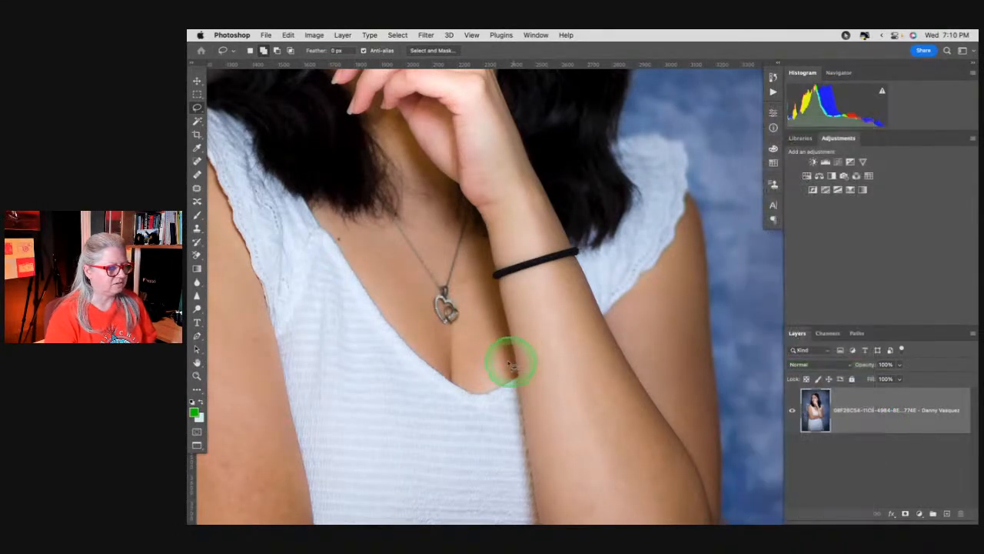
# Outline the wrist bracelet with the Lasso and open the selection in Content-Aware Fill
pyautogui.moveTo(498, 239)
pyautogui.mouseDown()
pyautogui.moveTo(529, 248)
pyautogui.moveTo(572, 233)
pyautogui.moveTo(589, 246)
pyautogui.moveTo(567, 269)
pyautogui.moveTo(494, 289)
pyautogui.moveTo(513, 259)
pyautogui.moveTo(541, 250)
pyautogui.mouseUp()
pyautogui.click(288, 34)
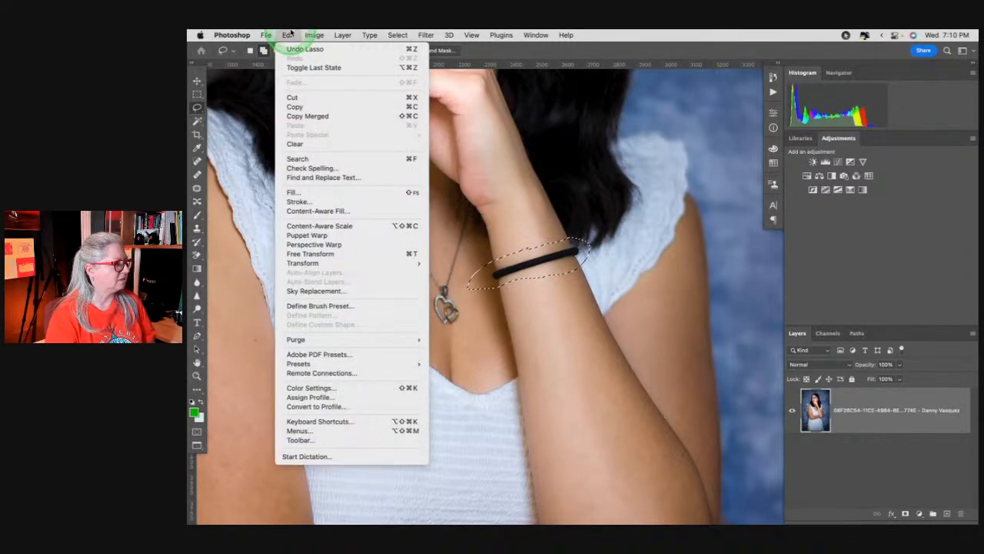
pyautogui.click(308, 212)
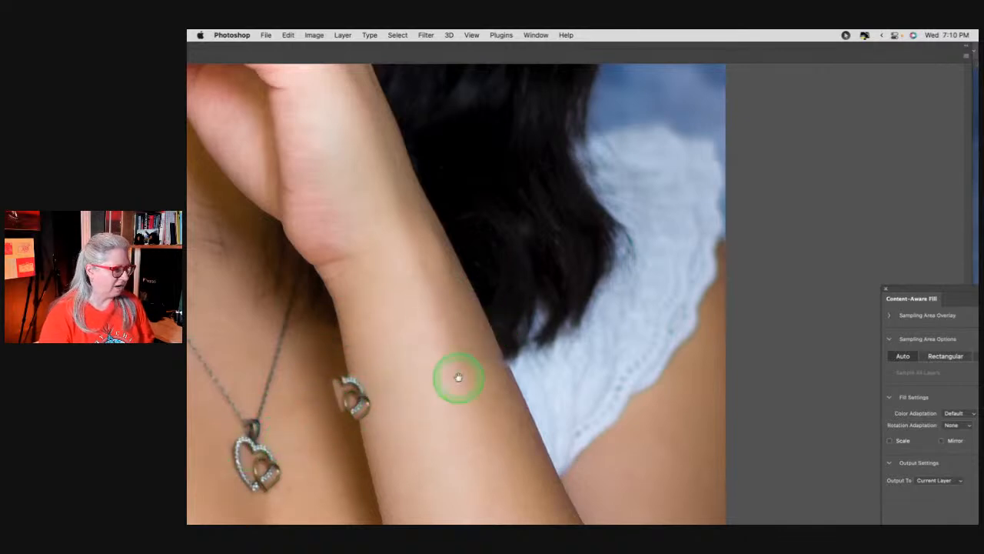
pyautogui.moveTo(927, 287); pyautogui.dragTo(828, 145)
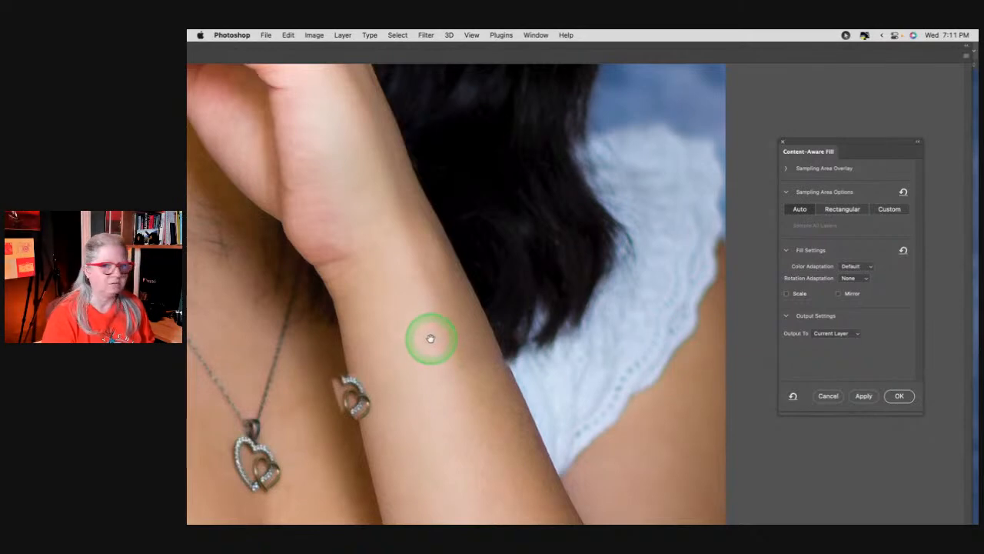
pyautogui.moveTo(263, 52); pyautogui.dragTo(774, 96)
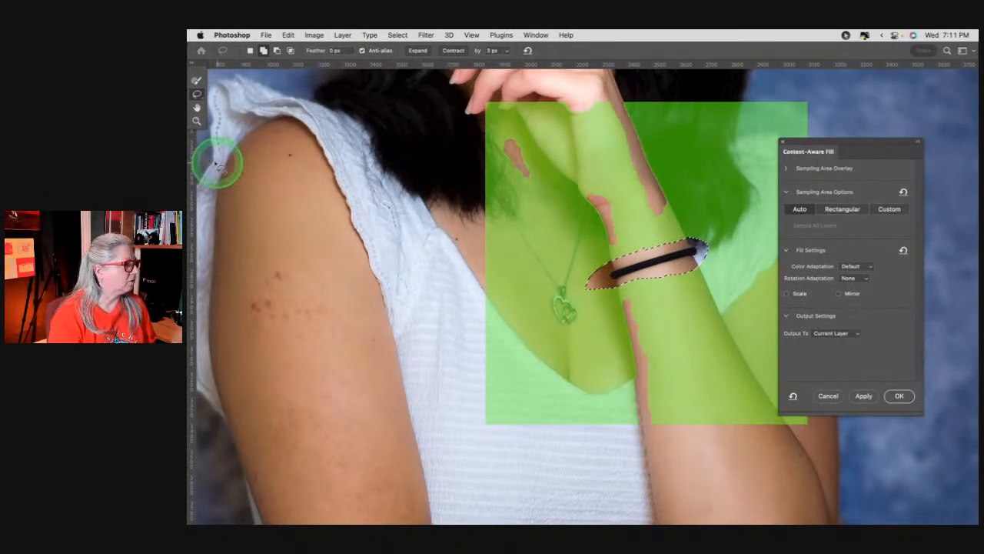
# Subtract the necklace chain and heart pendant from the Content-Aware Fill sampling area with the Sampling Brush
pyautogui.click(197, 80)
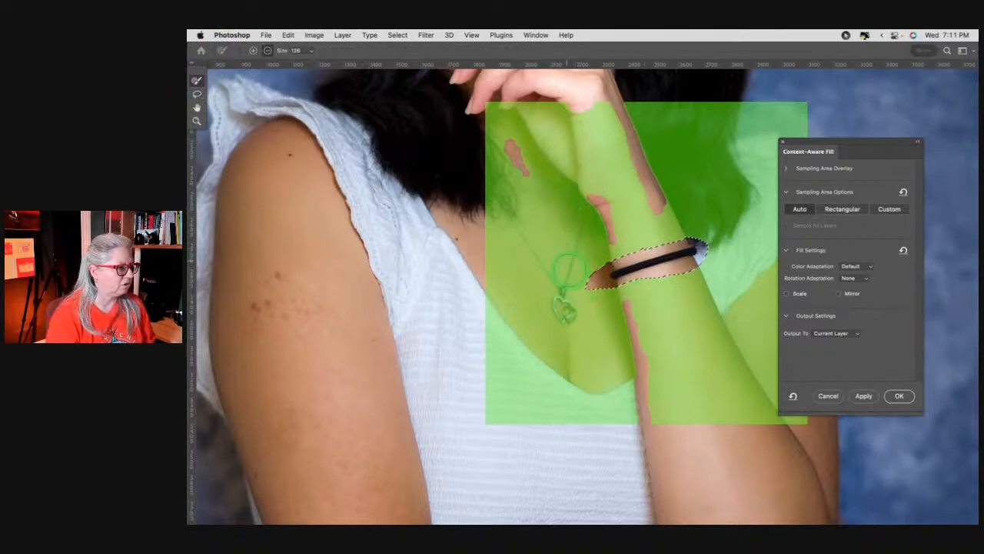
pyautogui.moveTo(568, 264); pyautogui.dragTo(572, 331)
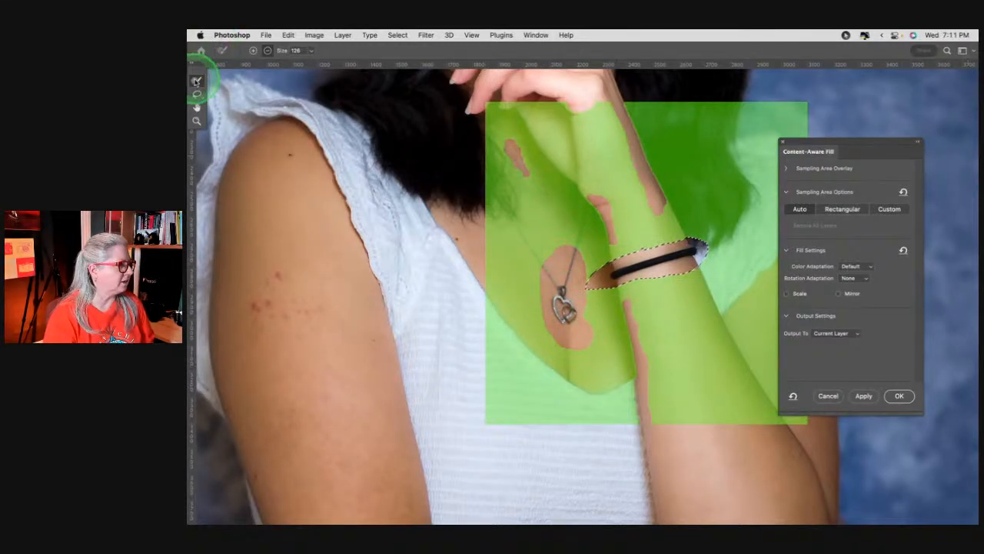
pyautogui.click(267, 50)
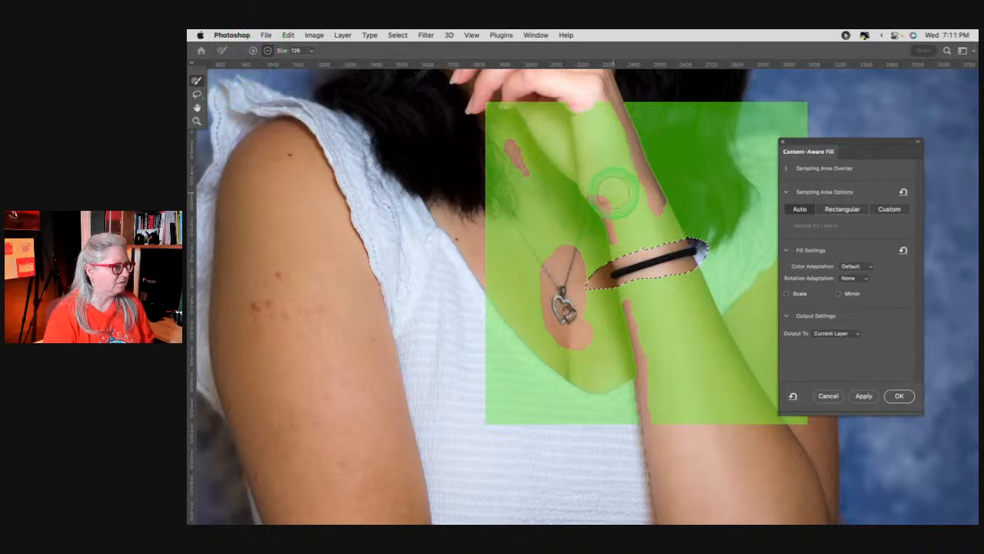
pyautogui.moveTo(528, 245)
pyautogui.mouseDown()
pyautogui.moveTo(506, 202)
pyautogui.moveTo(563, 245)
pyautogui.moveTo(583, 197)
pyautogui.moveTo(570, 246)
pyautogui.mouseUp()
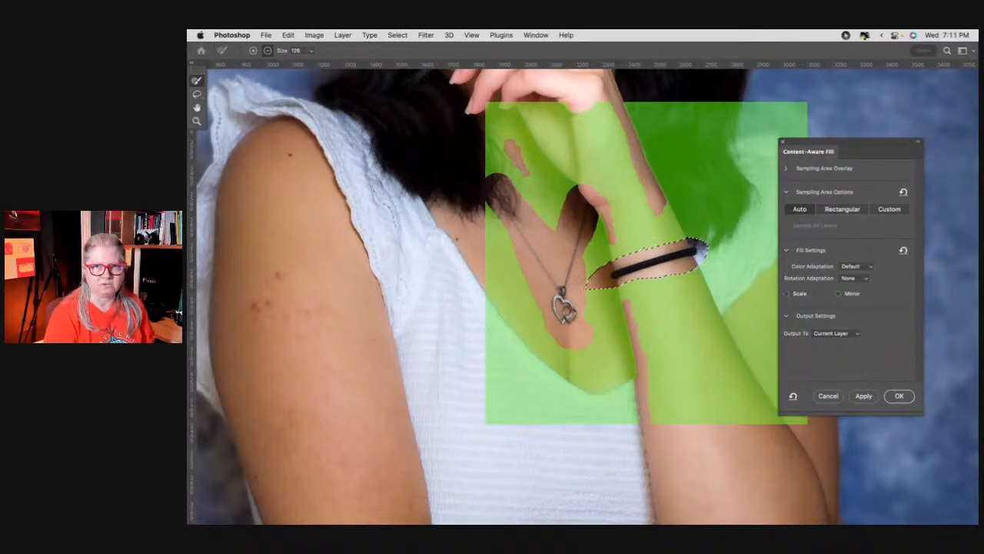
# Check the fill preview, apply the Content-Aware Fill to the current layer, and deselect the bracelet area
pyautogui.moveTo(808, 156); pyautogui.dragTo(681, 65)
pyautogui.press('super+minus')
pyautogui.press('super+minus')
pyautogui.press('super+minus')
pyautogui.press('super+minus')
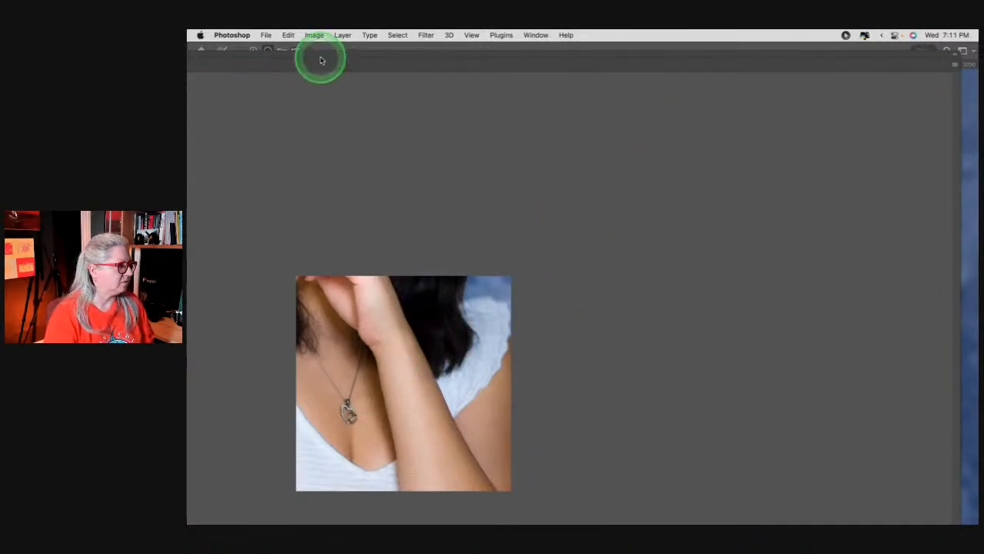
pyautogui.moveTo(315, 56); pyautogui.dragTo(507, 524)
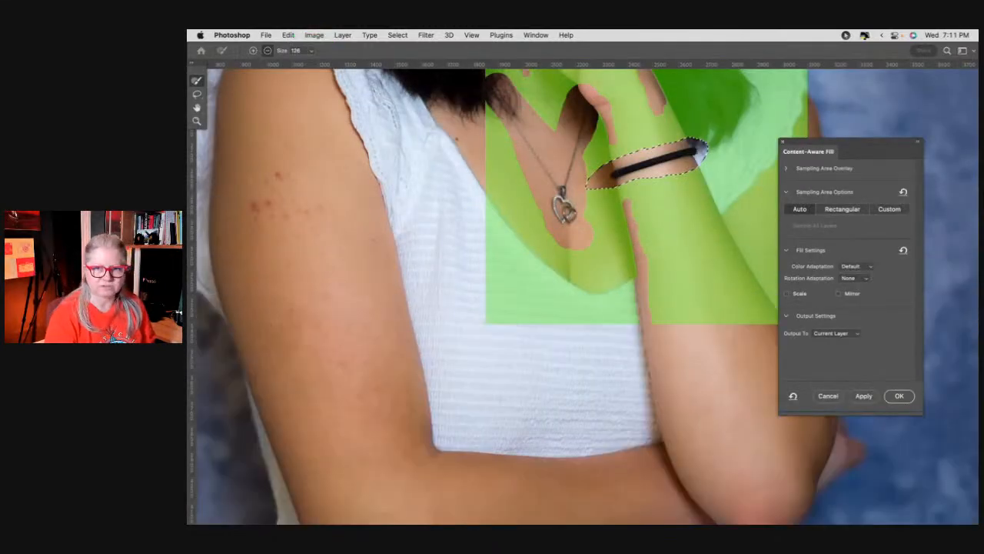
pyautogui.click(857, 397)
pyautogui.click(898, 397)
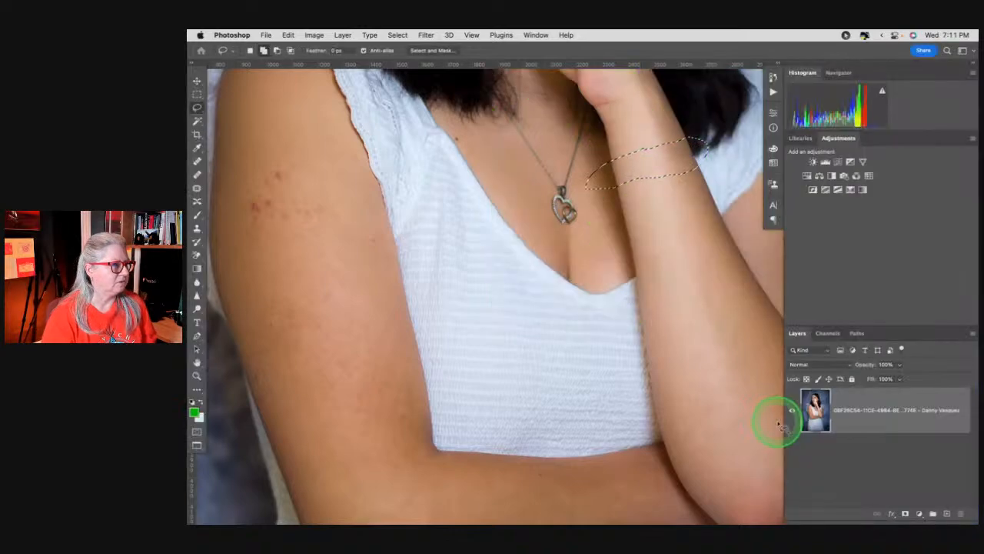
pyautogui.scroll(3, 778, 424)
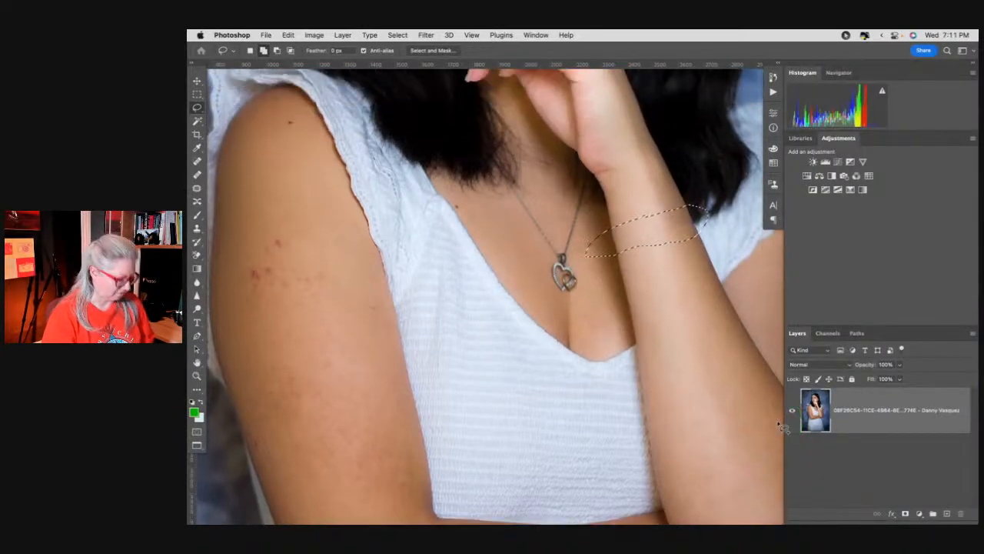
pyautogui.press('super+d')
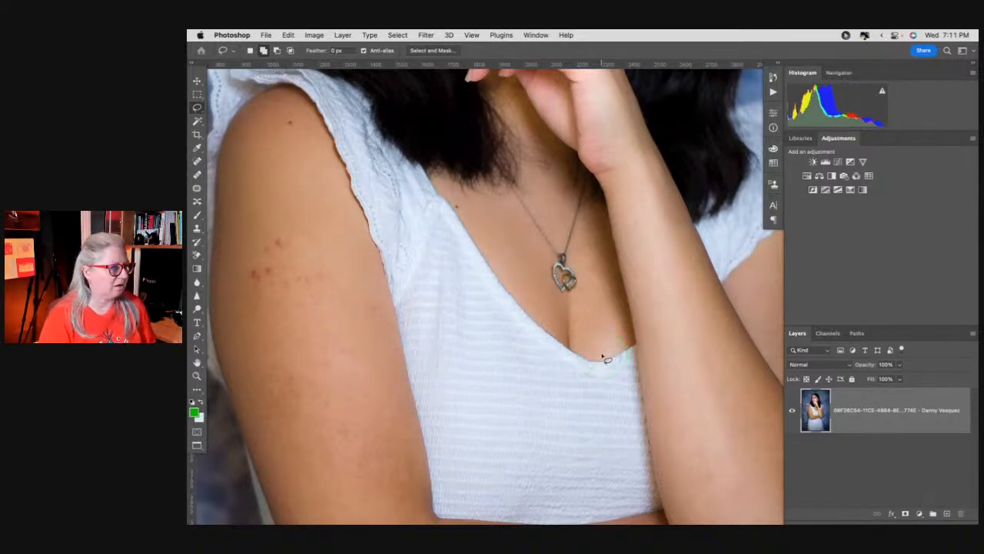
# Add a new layer above the portrait and set the Clone Stamp to Normal mode, sampling all layers
pyautogui.press('s')
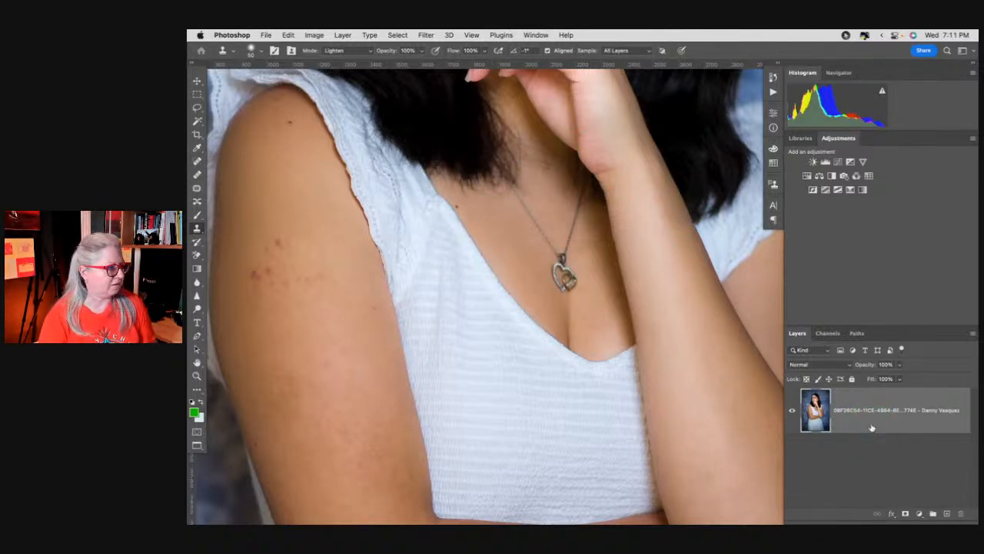
pyautogui.click(971, 336)
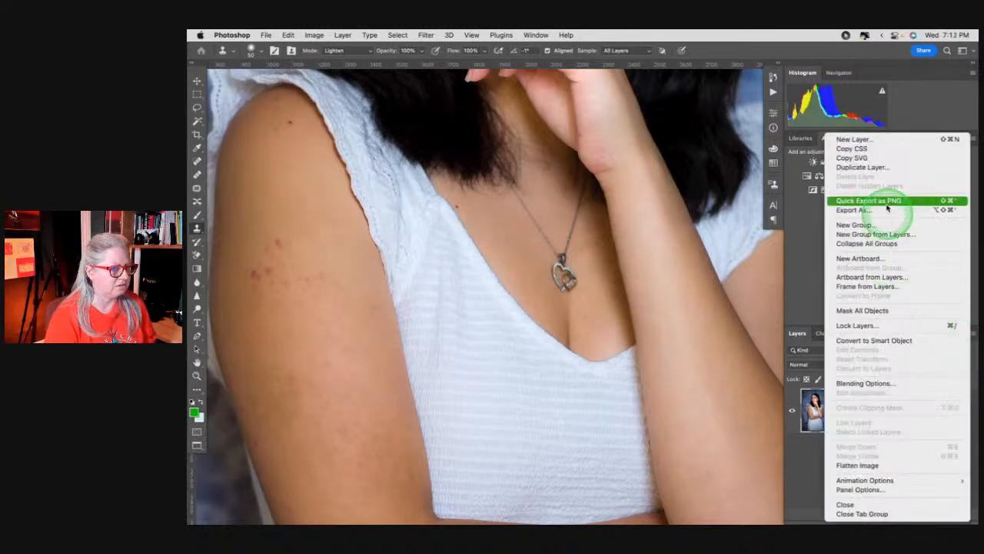
pyautogui.click(867, 140)
pyautogui.press('Return')
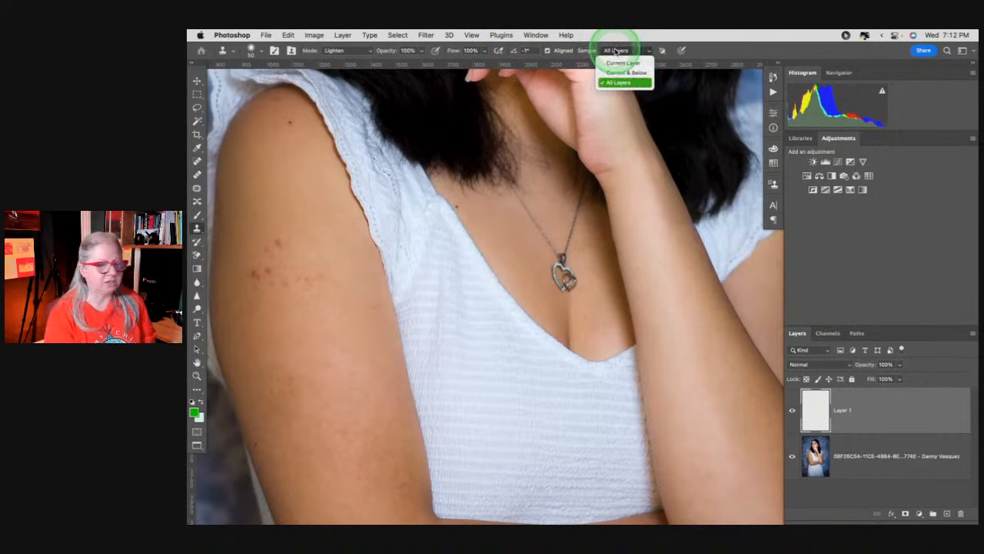
pyautogui.click(611, 50)
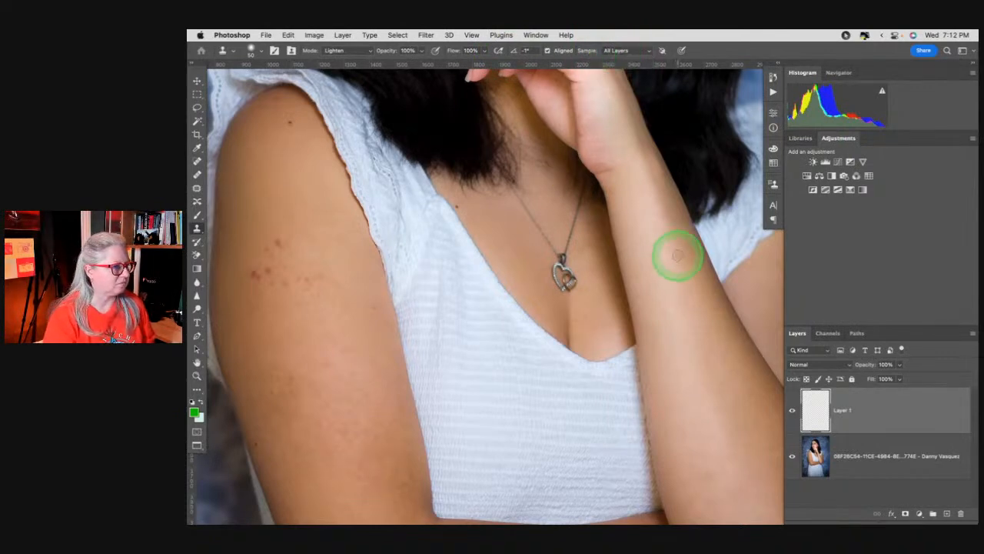
pyautogui.click(347, 50)
pyautogui.click(342, 40)
# Reduce the Clone Stamp brush to 35 and clean up the forearm's outer edge beside the white sleeve
pyautogui.press('super+plus')
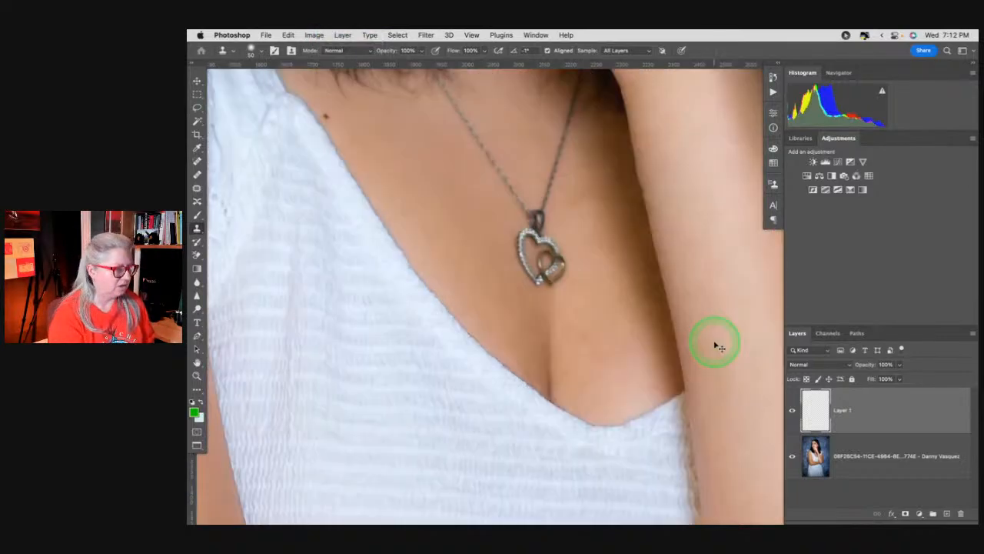
pyautogui.hscroll(5, 715, 345)
pyautogui.scroll(3, 715, 344)
pyautogui.hscroll(-4, 715, 344)
pyautogui.scroll(1, 715, 345)
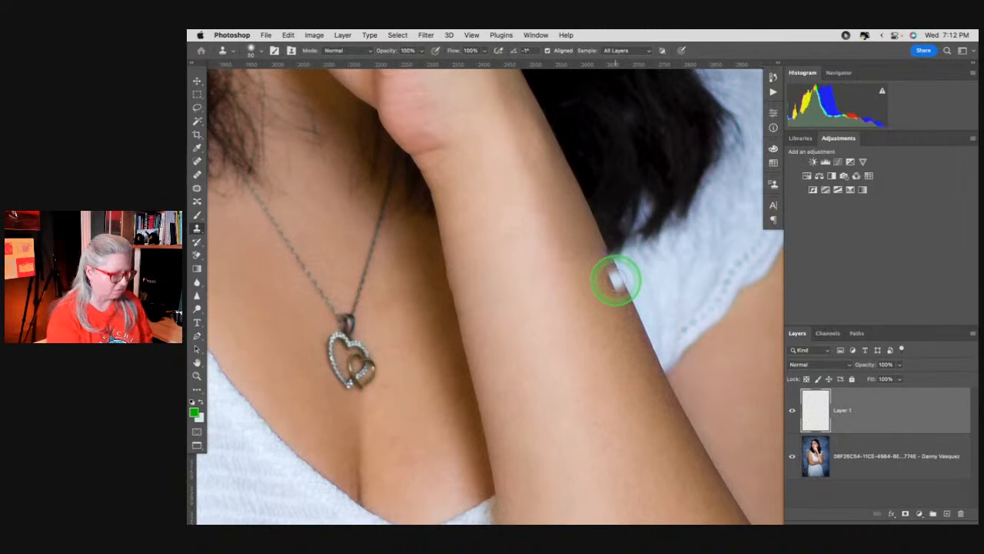
pyautogui.press('[')
pyautogui.press('[')
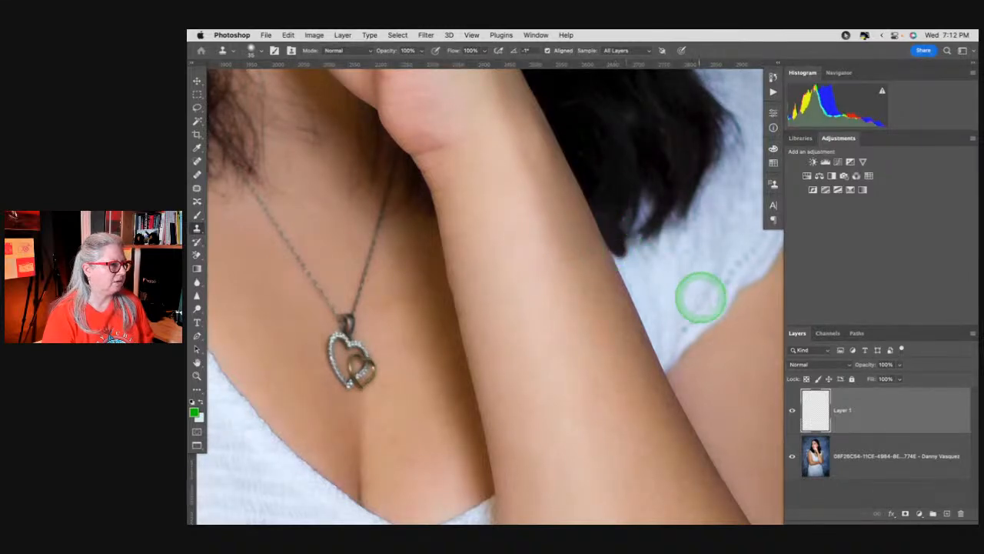
# Smooth the wrist's inner edge beside the chest with the Content-Aware Spot Healing Brush on Layer 1
pyautogui.moveTo(540, 378); pyautogui.dragTo(669, 346)
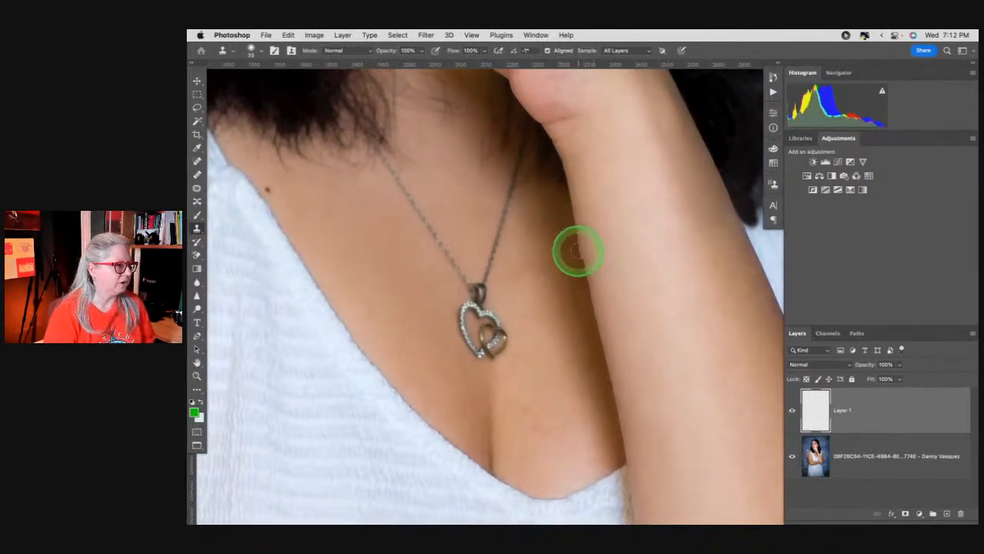
pyautogui.press('j')
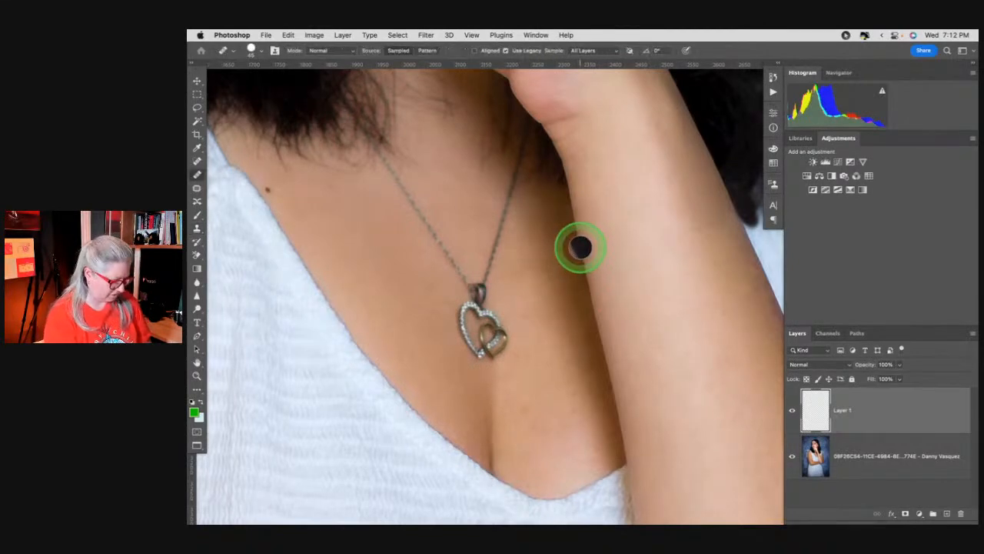
pyautogui.hotkey('shift', 'j')
pyautogui.hotkey('shift', 'j')
pyautogui.hotkey('shift', 'j')
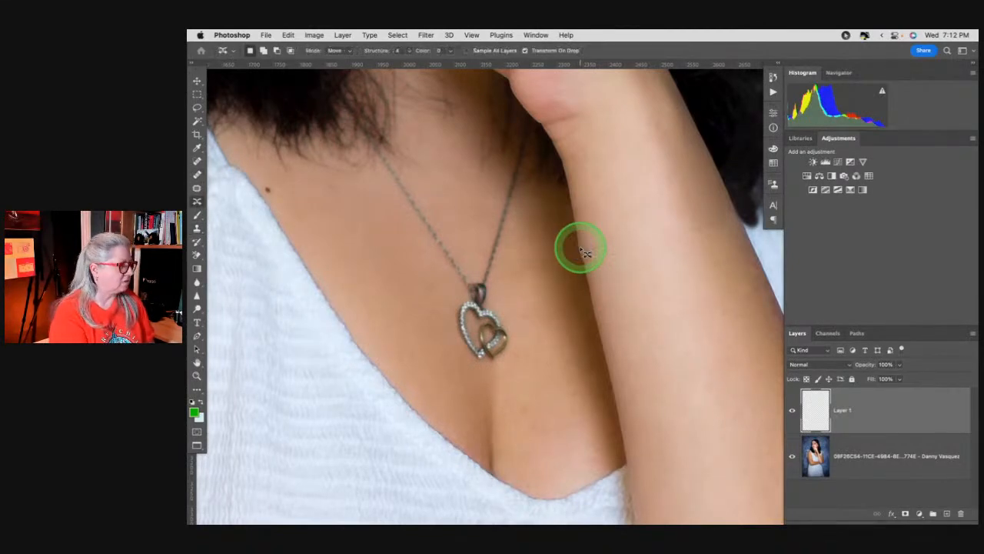
pyautogui.hotkey('shift', 'j')
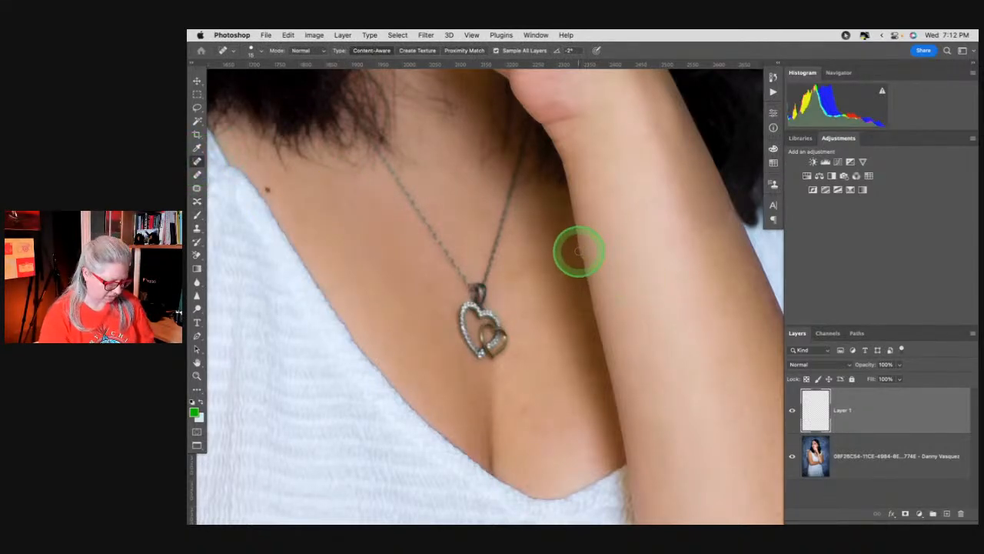
pyautogui.moveTo(579, 249); pyautogui.dragTo(584, 274)
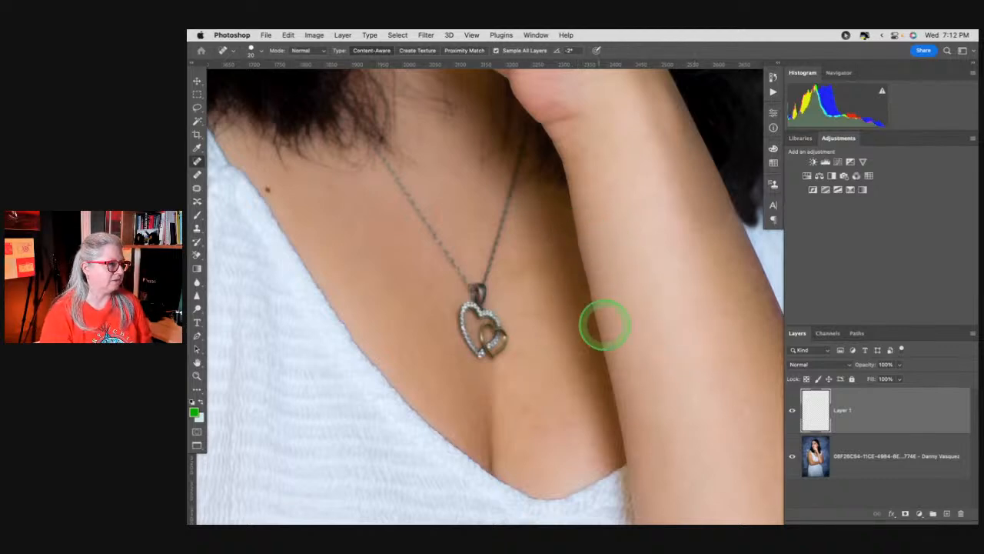
# Heal the cluster of red blemishes on the upper arm with the Spot Healing Brush at size 35
pyautogui.hscroll(5, 700, 250)
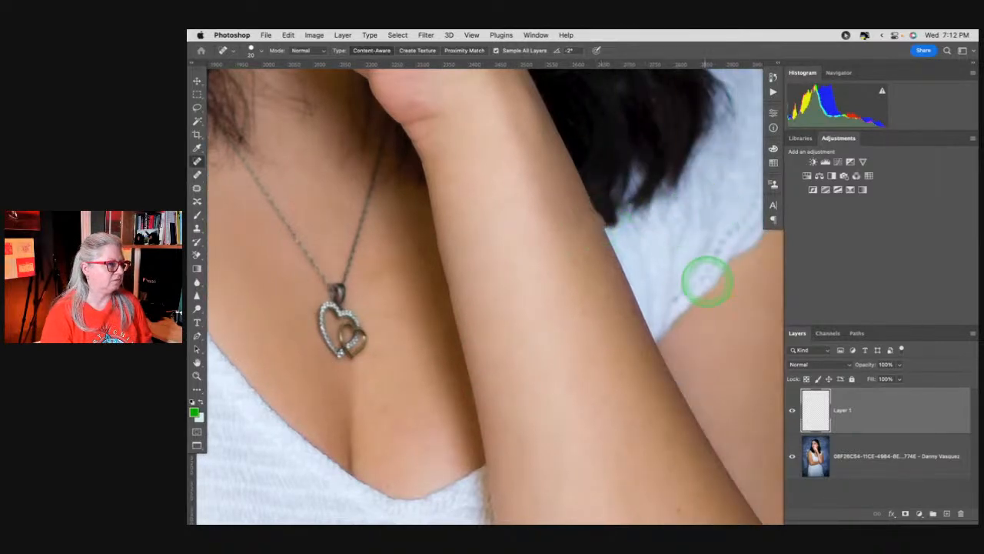
pyautogui.hscroll(-20, 707, 282)
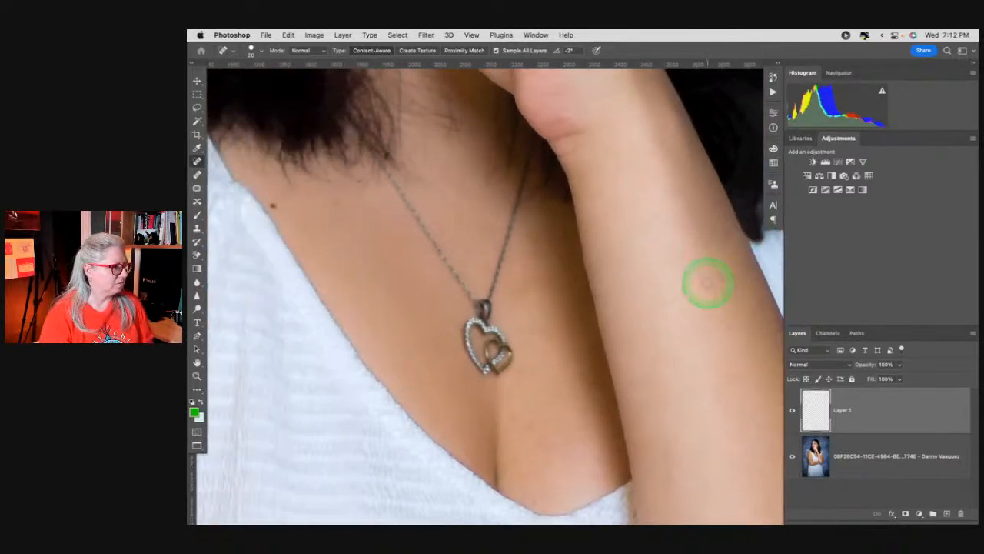
pyautogui.scroll(-3, 707, 282)
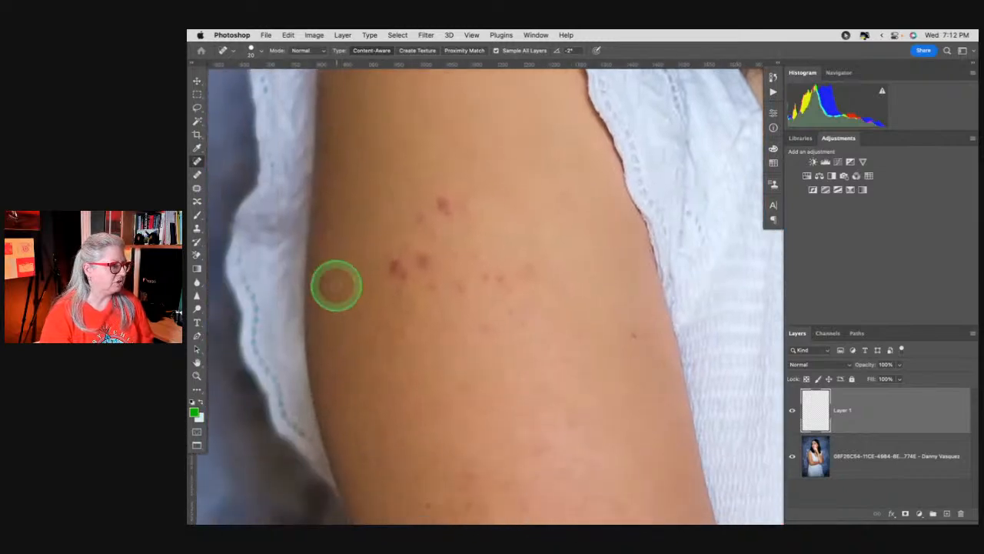
pyautogui.press(']')
pyautogui.click(443, 203)
pyautogui.click(423, 256)
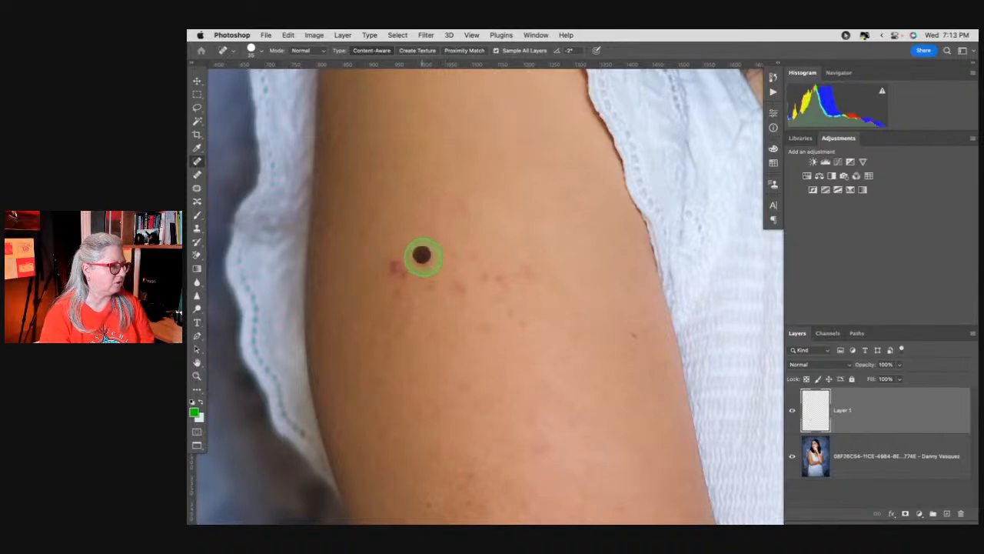
pyautogui.click(398, 264)
pyautogui.click(429, 285)
pyautogui.click(460, 287)
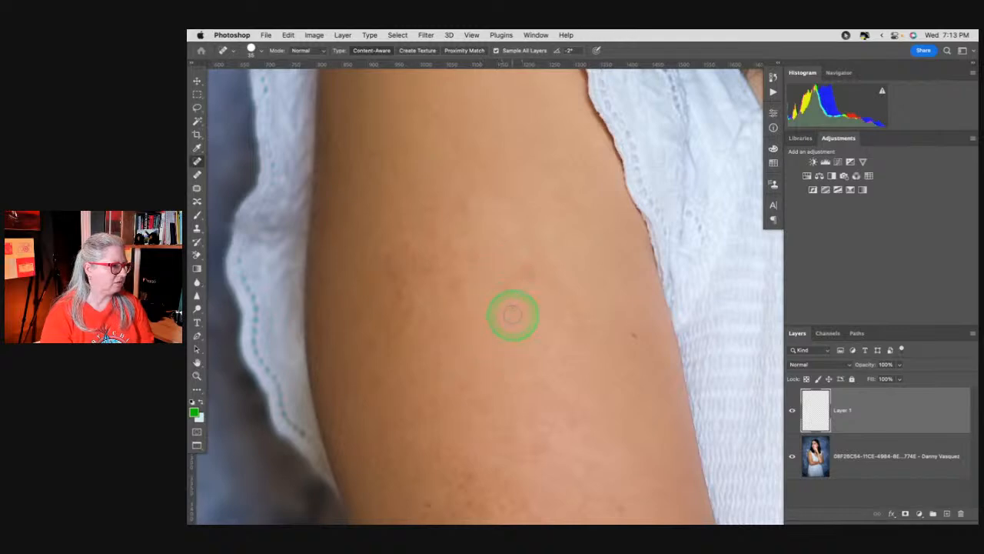
# Heal the blemishes on the upper cheek beside the nose and below the eye with the Spot Healing Brush at size 20
pyautogui.scroll(-10, 477, 358)
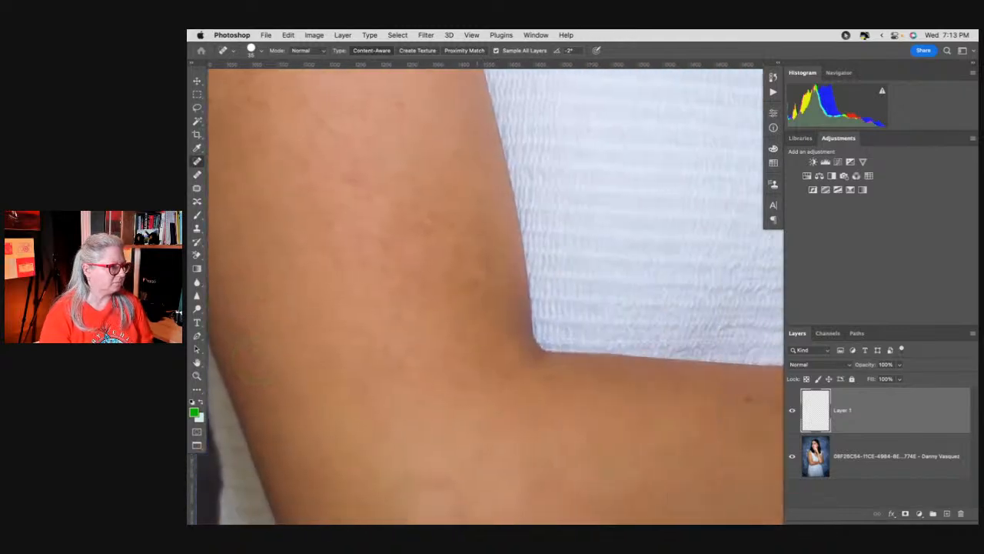
pyautogui.scroll(-10, 477, 358)
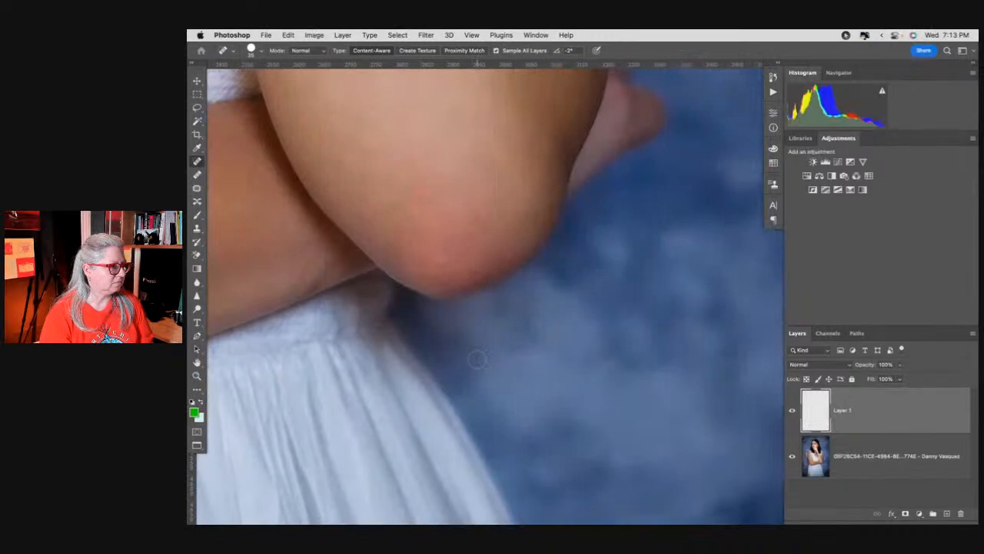
pyautogui.scroll(15, 477, 358)
pyautogui.scroll(8, 476, 359)
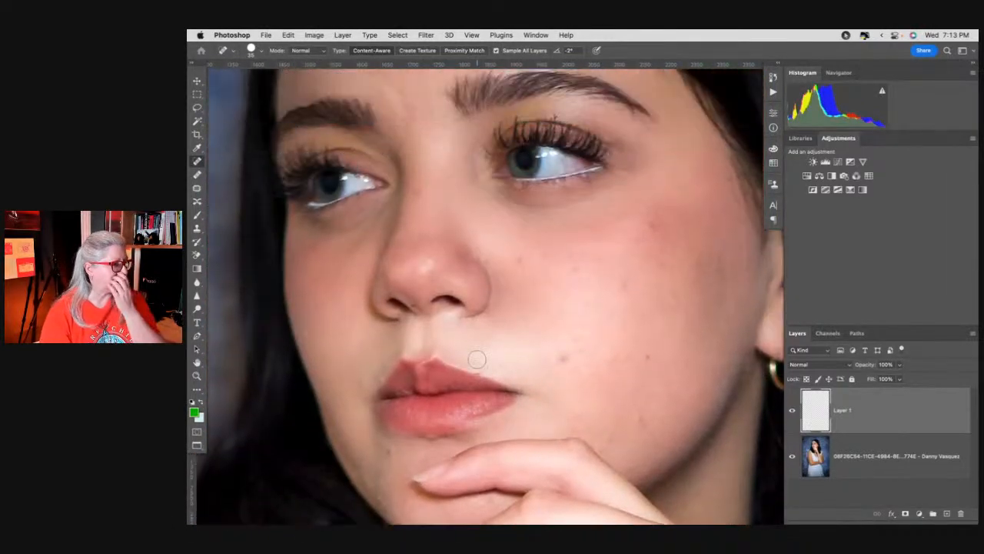
pyautogui.click(538, 239)
pyautogui.scroll(-2, 538, 239)
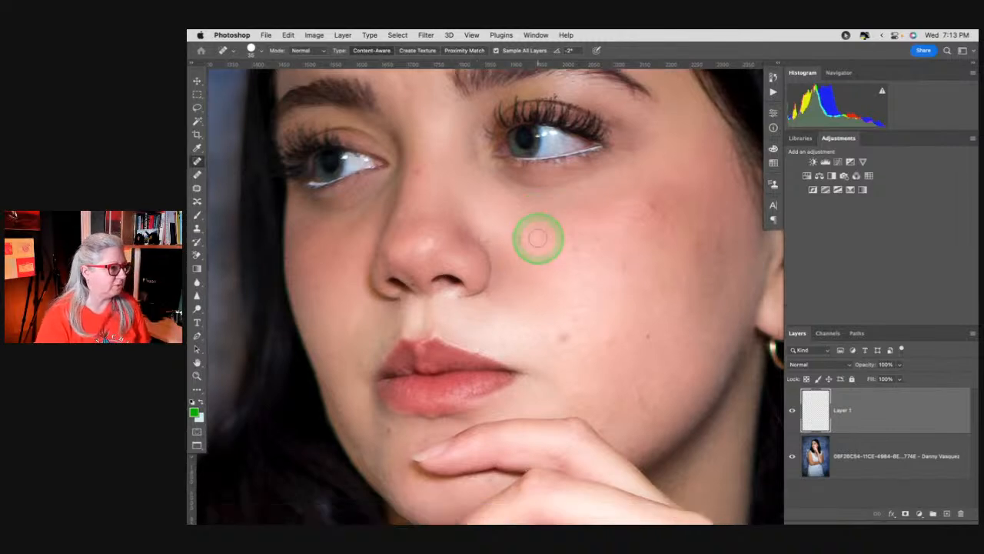
pyautogui.click(574, 254)
pyautogui.click(648, 198)
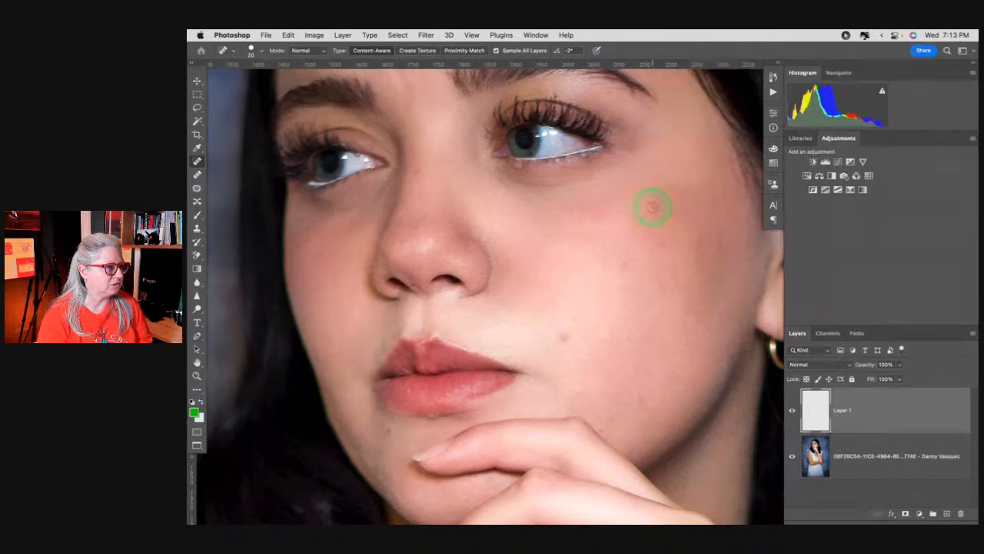
pyautogui.click(625, 268)
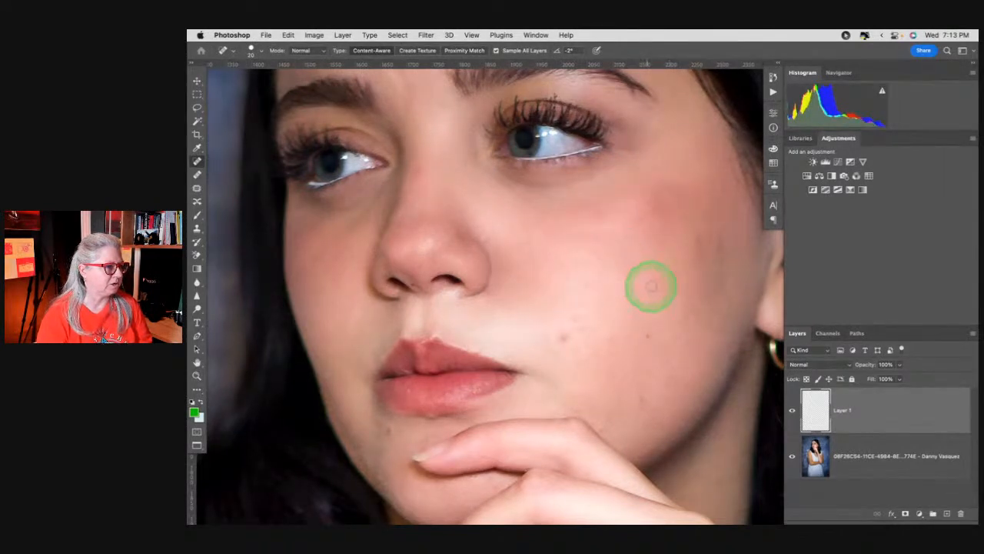
pyautogui.click(720, 248)
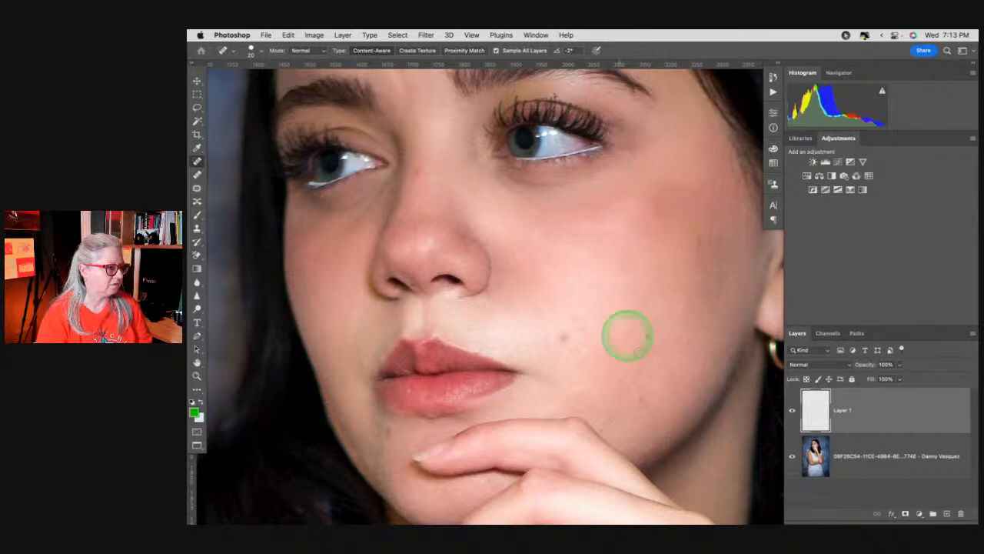
# Heal the small spots on the lower cheek beside the corner of the mouth with the Spot Healing Brush
pyautogui.click(564, 336)
pyautogui.click(567, 337)
pyautogui.click(589, 355)
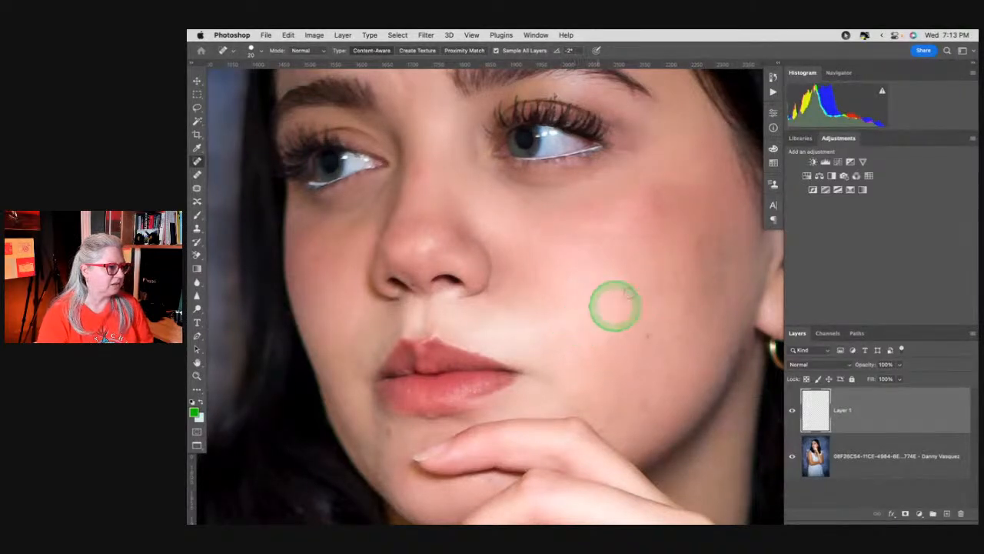
pyautogui.click(629, 286)
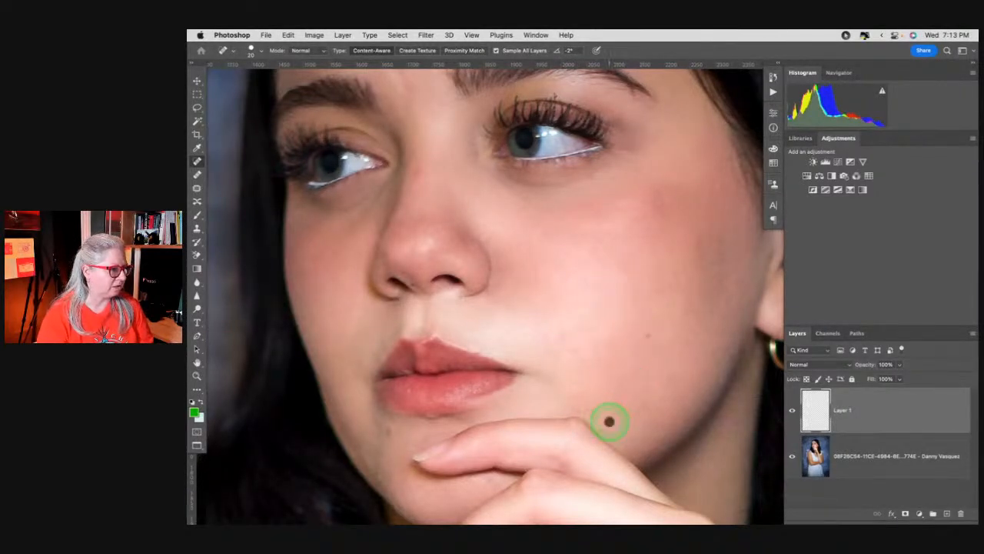
# Heal the remaining small blemishes on the shaded side of the face, the bridge of the nose and the forehead
pyautogui.hscroll(-3, 395, 377)
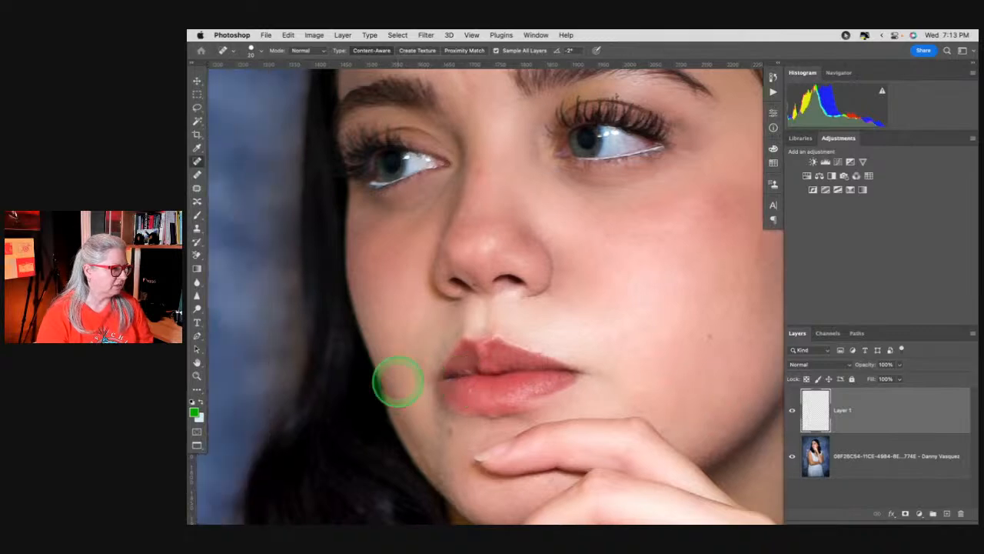
pyautogui.scroll(-3, 395, 377)
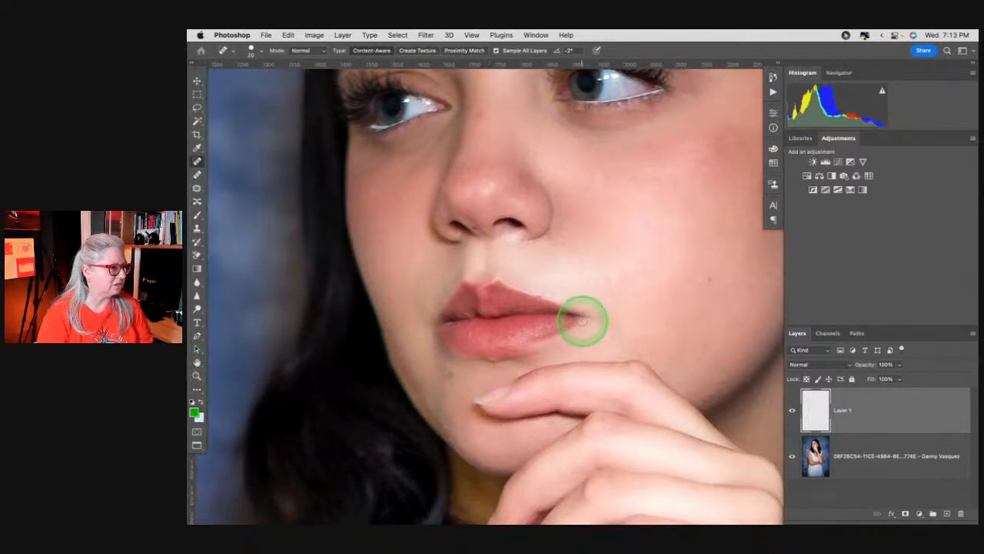
pyautogui.scroll(3, 581, 321)
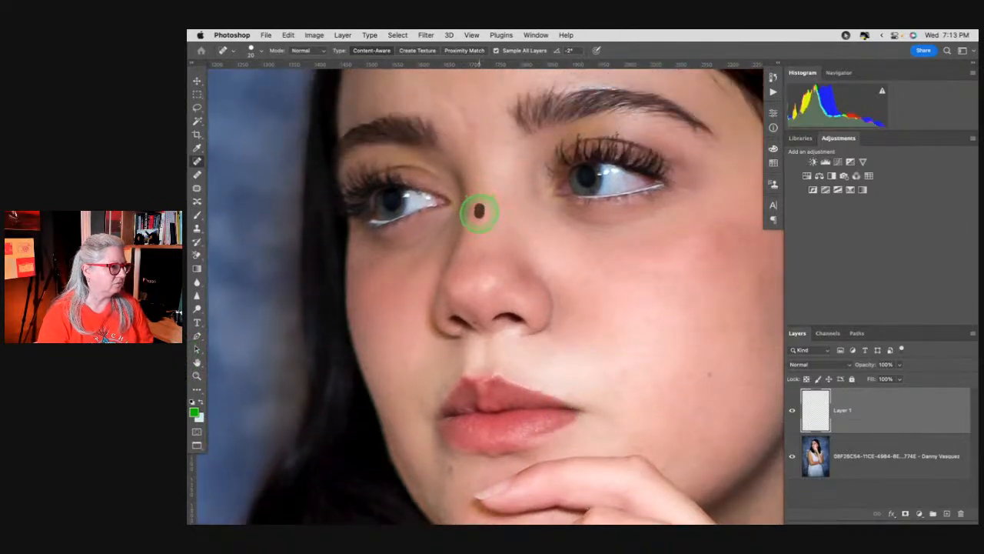
pyautogui.scroll(3, 637, 274)
pyautogui.scroll(3, 476, 218)
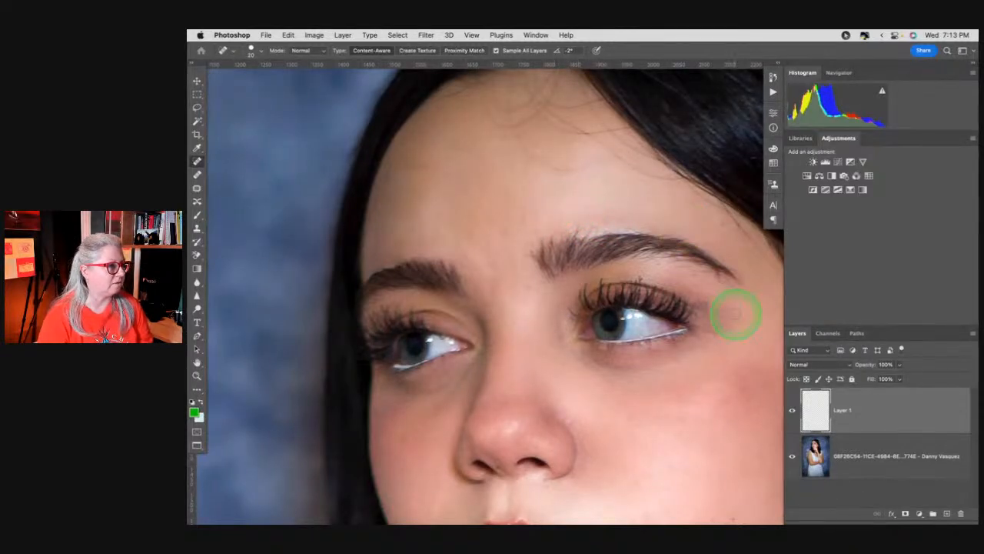
pyautogui.scroll(-1, 738, 315)
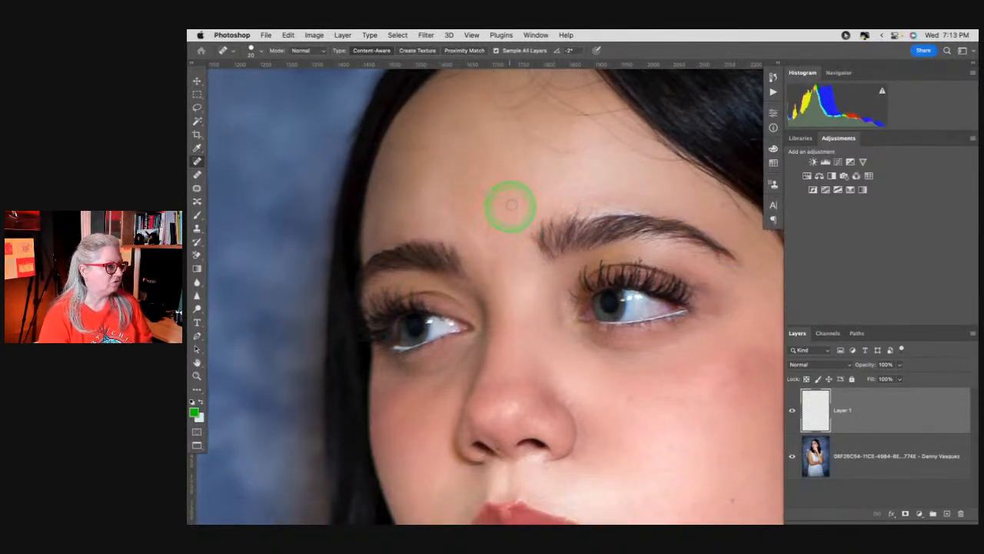
pyautogui.scroll(-5, 553, 315)
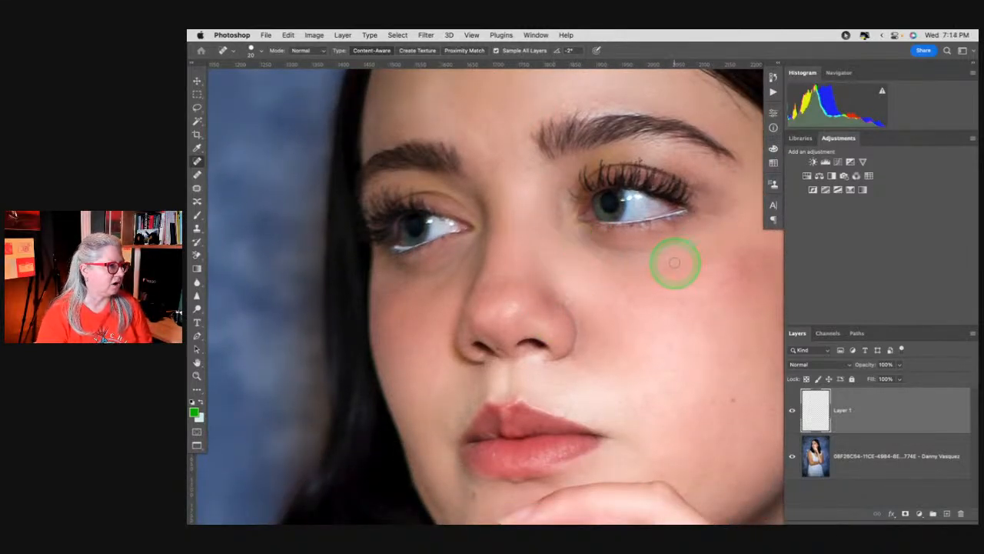
# Lighten the dark shadow under the eye with the Clone Stamp in Lighten mode at size 50 and 30% opacity
pyautogui.press('s')
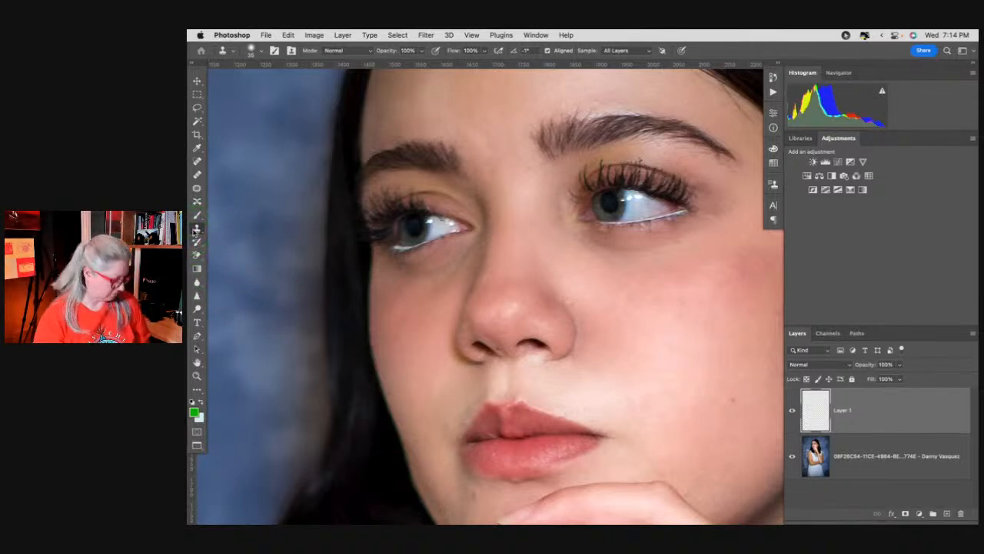
pyautogui.click(348, 50)
pyautogui.click(341, 142)
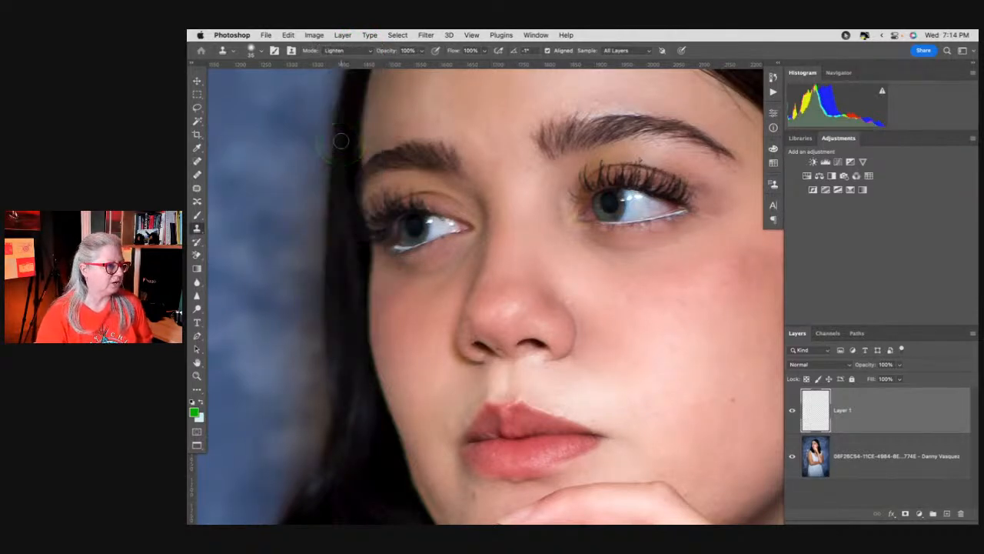
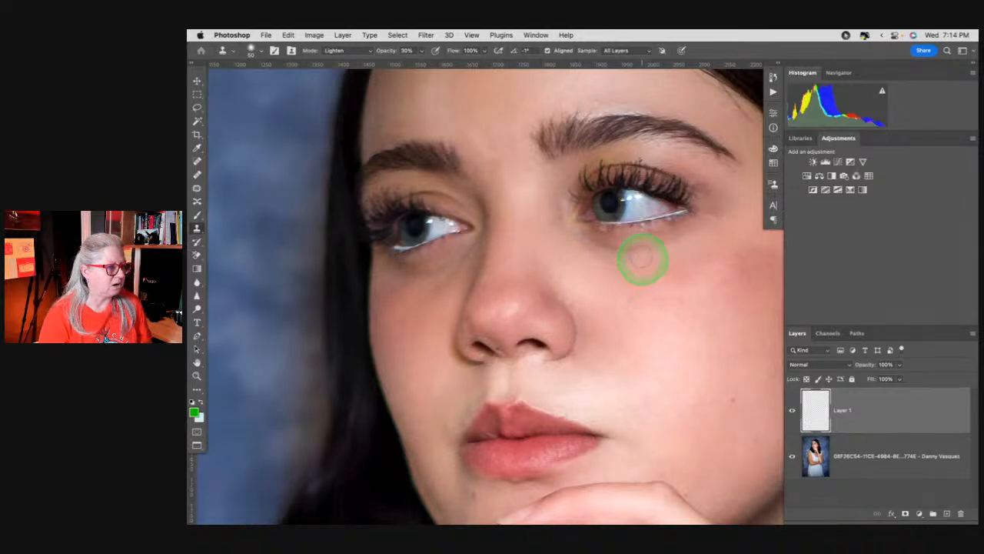
pyautogui.moveTo(638, 246); pyautogui.dragTo(668, 240)
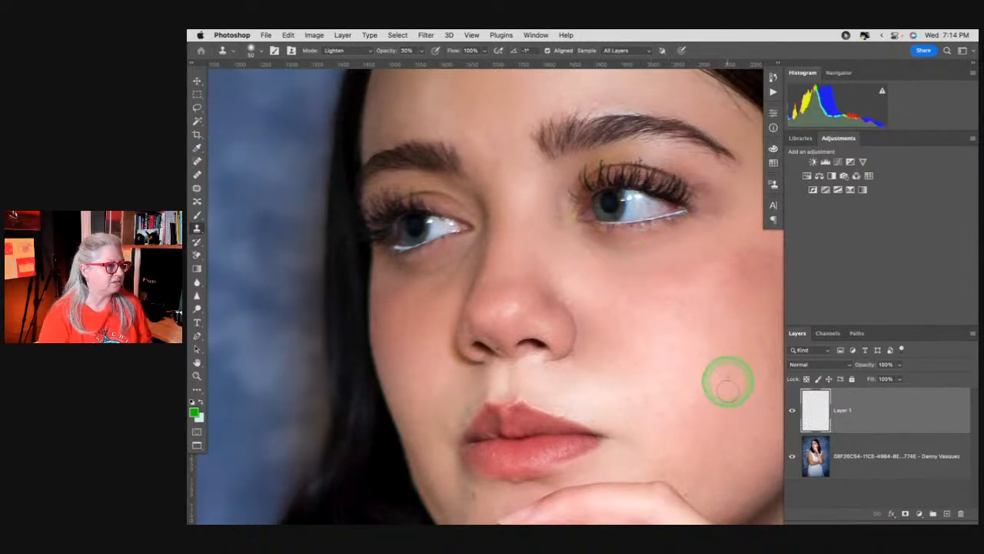
pyautogui.moveTo(580, 249); pyautogui.dragTo(611, 255)
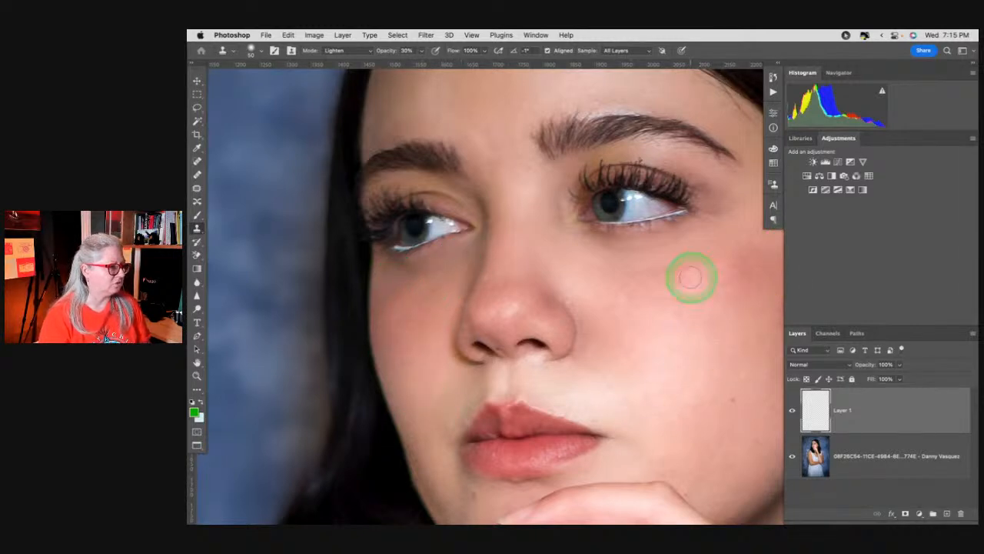
# Check the whole retouched portrait against the original and return to Lightroom Classic with the saved PSD edit
pyautogui.scroll(3, 691, 278)
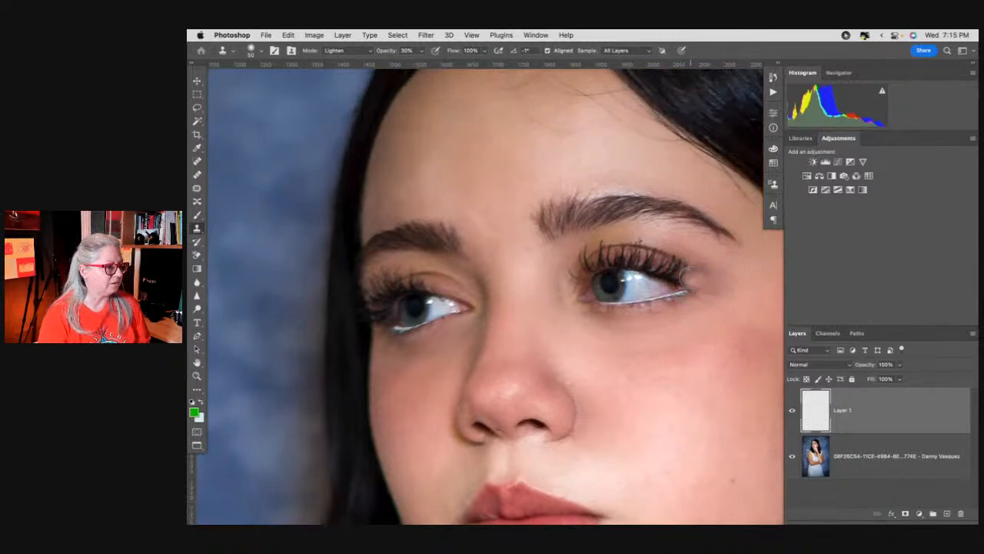
pyautogui.scroll(-3, 690, 279)
pyautogui.press('super+0')
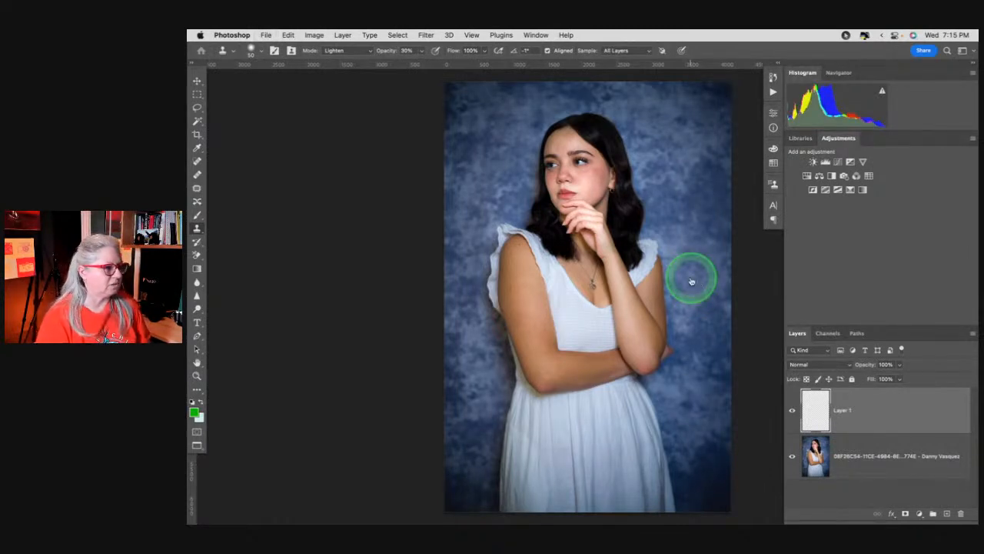
pyautogui.press('super+Tab')
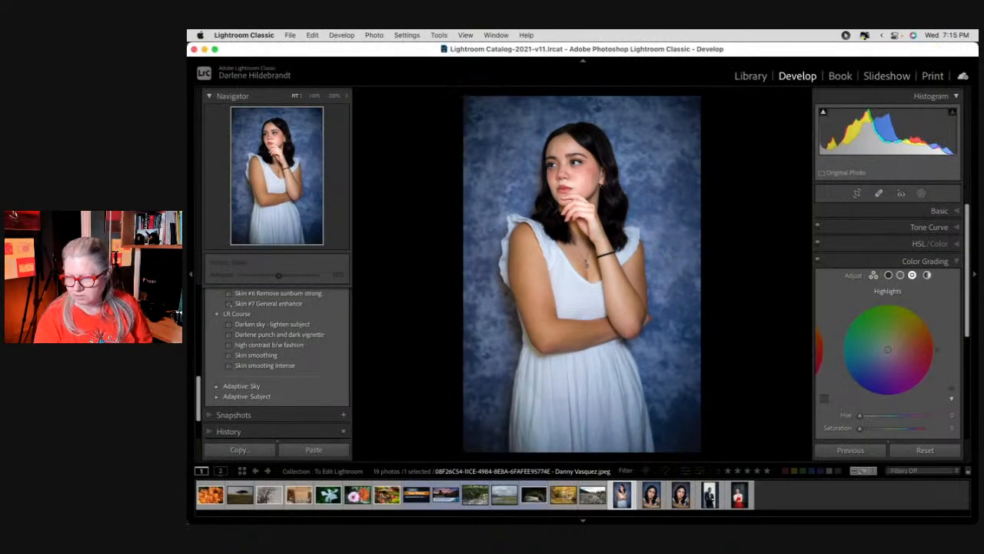
pyautogui.press('super+Tab')
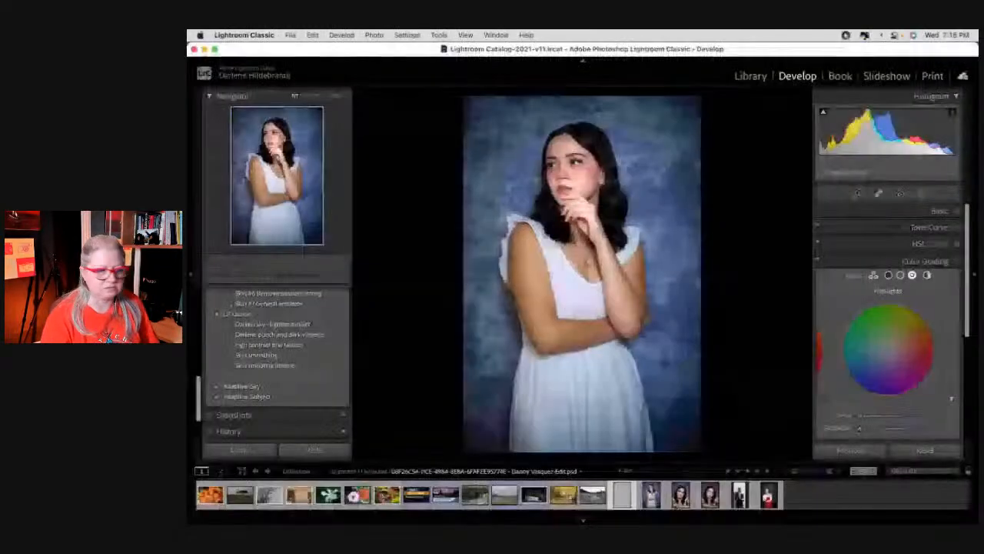
pyautogui.click(765, 307)
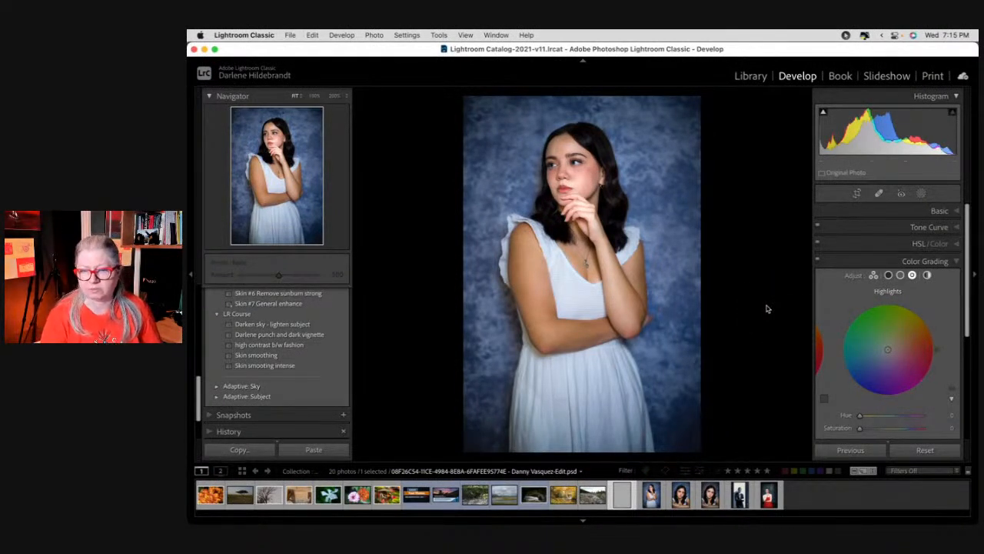
pyautogui.press('super+e')
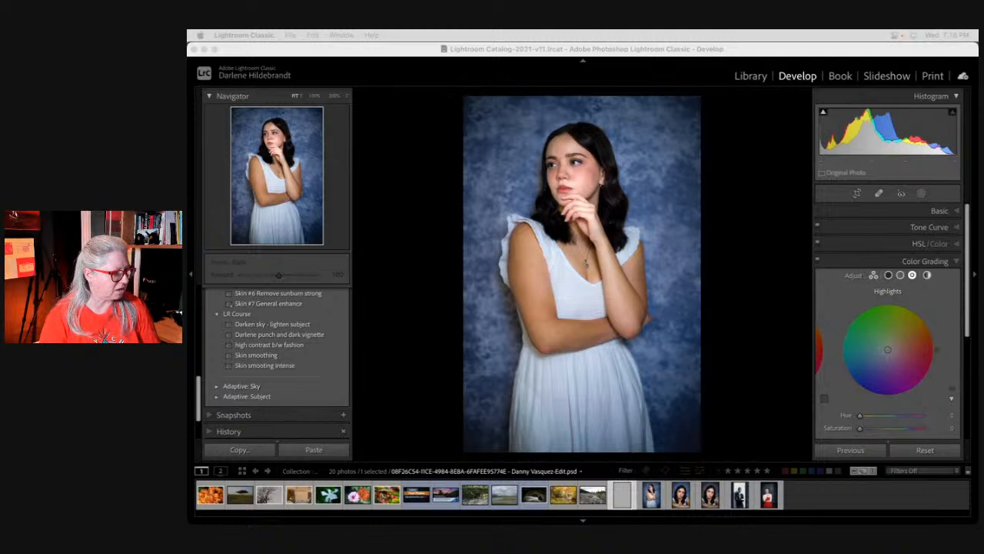
pyautogui.click(764, 342)
# Select the photos of the two women and the formal couple in the Reserves collection and add them to To Edit Lightroom
pyautogui.press('g')
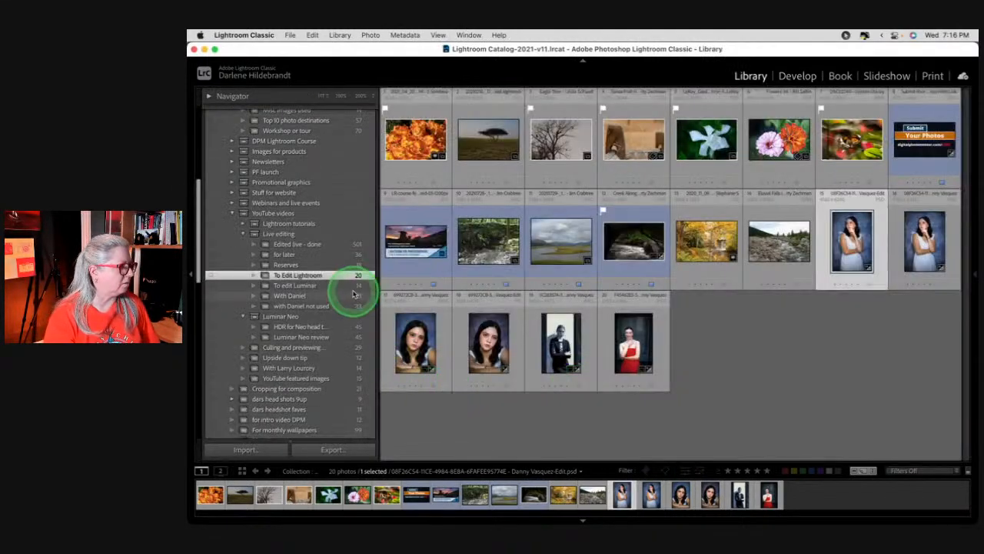
pyautogui.click(317, 266)
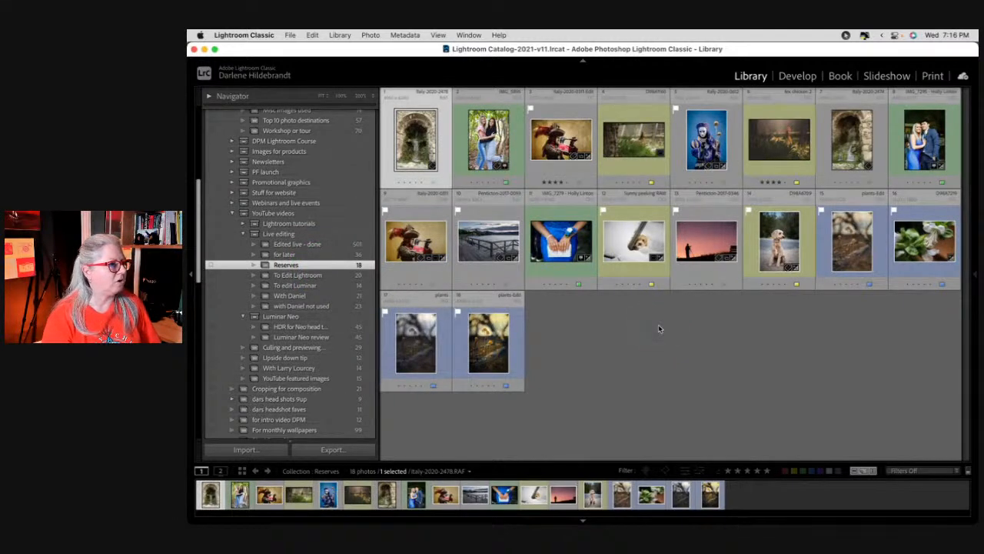
pyautogui.click(646, 331)
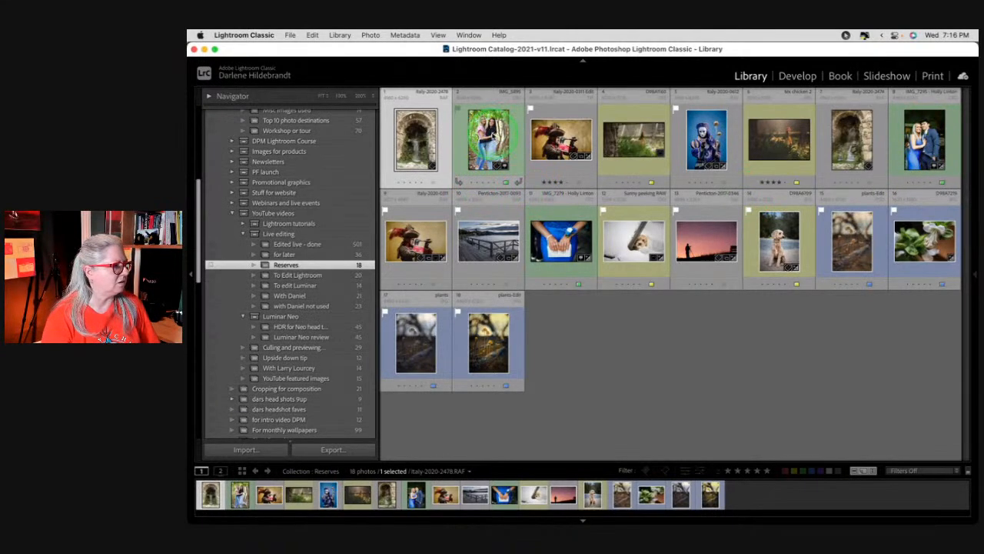
pyautogui.click(487, 142)
pyautogui.keyDown('shift'); pyautogui.click(925, 146); pyautogui.keyUp('shift')
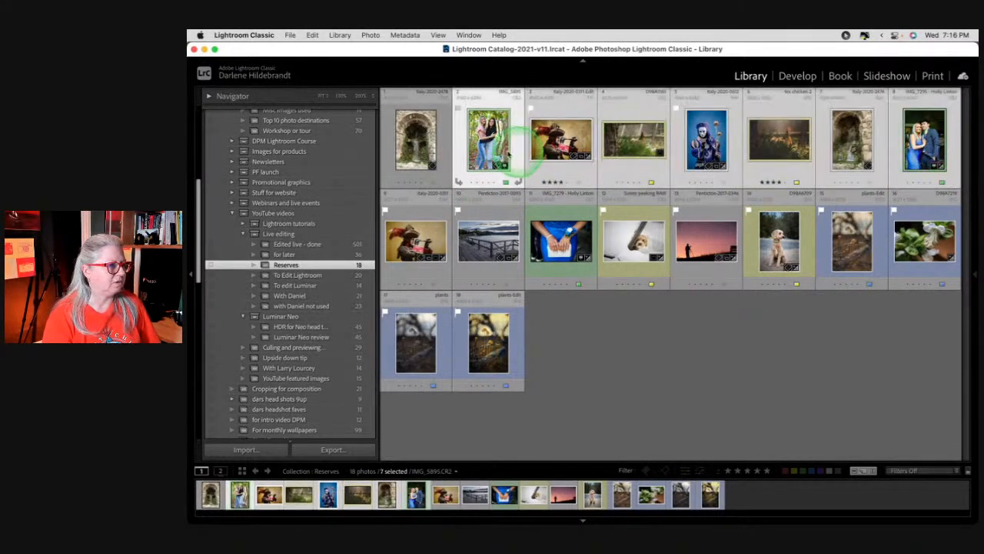
pyautogui.click(612, 382)
pyautogui.click(915, 151)
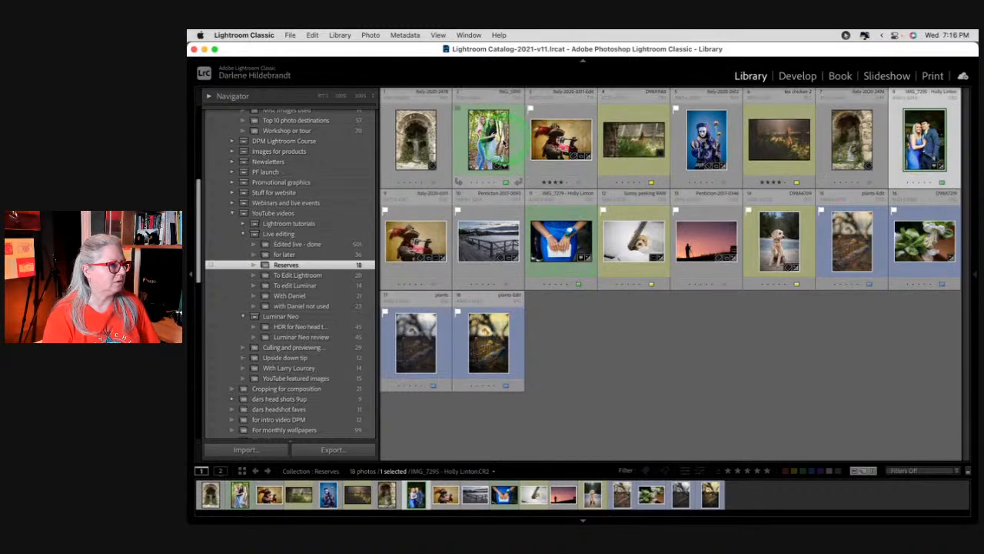
pyautogui.keyDown('super'); pyautogui.click(503, 142); pyautogui.keyUp('super')
pyautogui.moveTo(503, 142); pyautogui.dragTo(316, 276)
# Open the To Edit Lightroom collection and enlarge the close-up JPEG portrait of the woman with crossed arms
pyautogui.click(316, 277)
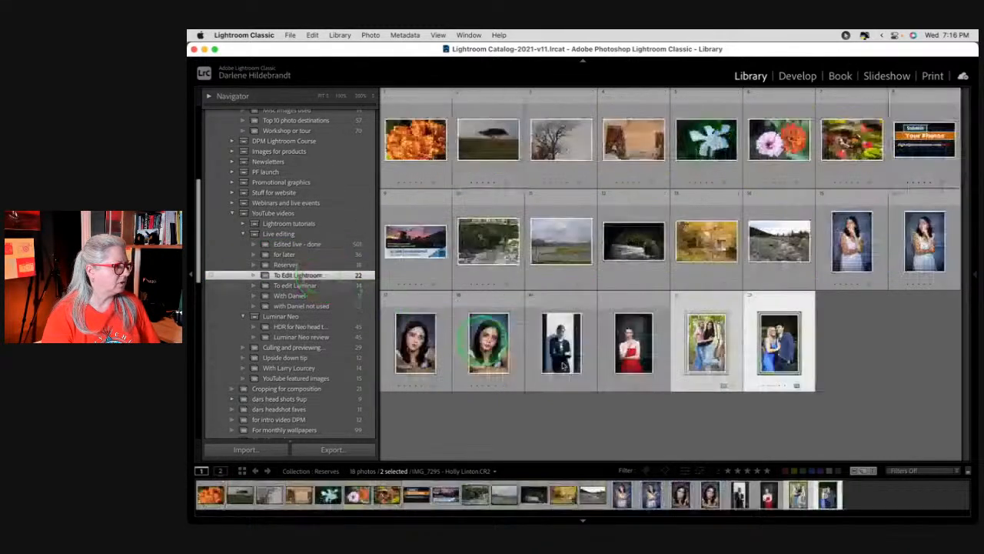
pyautogui.click(619, 416)
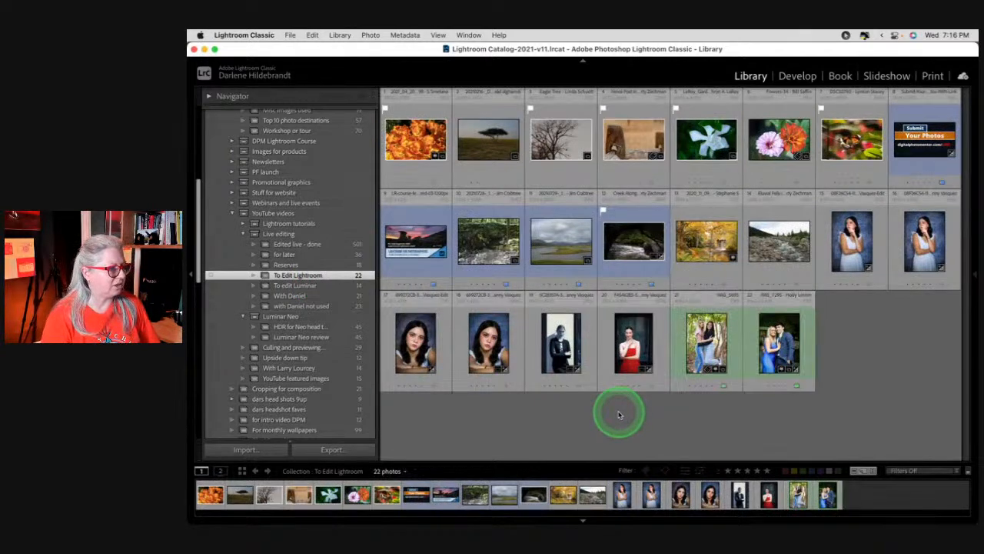
pyautogui.click(640, 409)
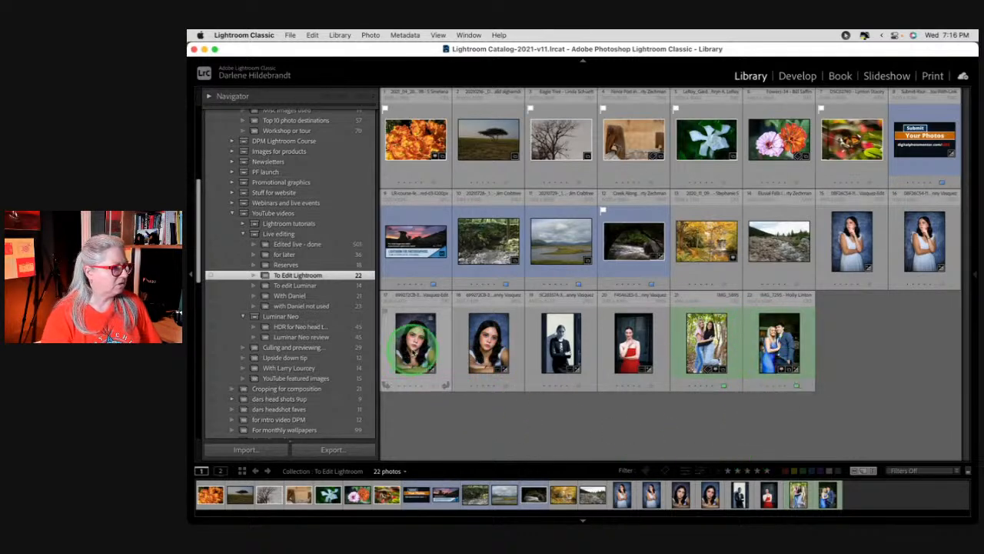
pyautogui.doubleClick(474, 346)
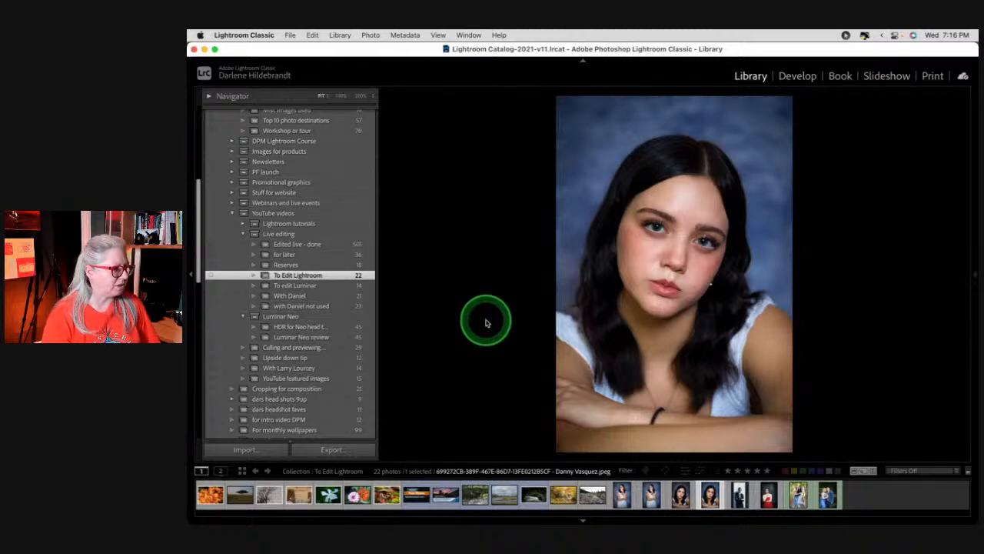
# Copy the close-up portrait's develop settings without Spot Removal and Crop, and paste them onto the photo of the formal couple
pyautogui.press('d')
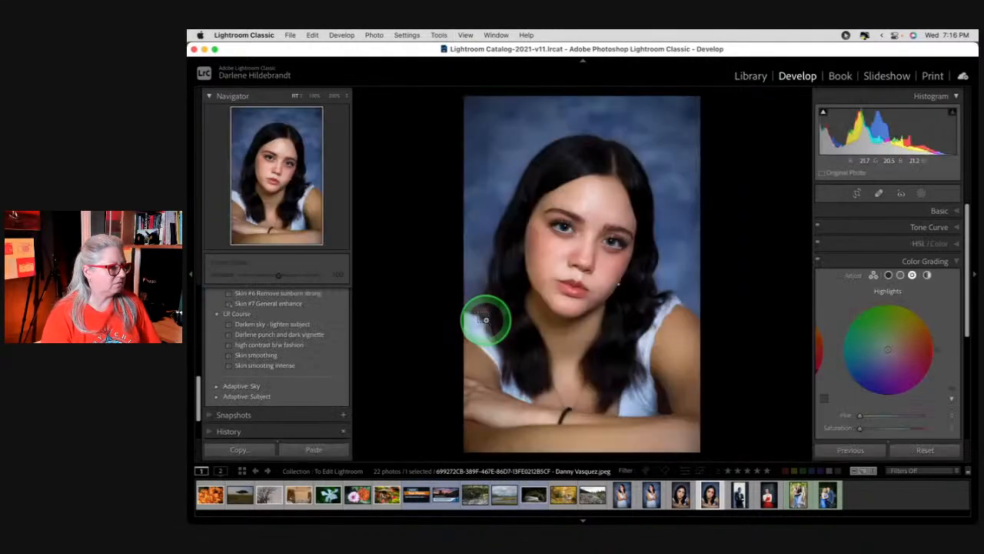
pyautogui.press('super+shift+c')
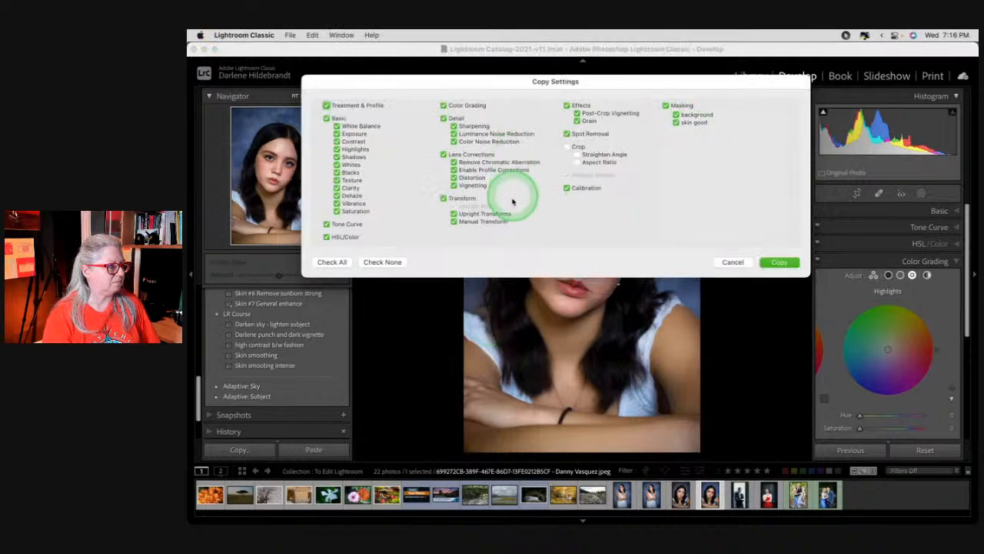
pyautogui.click(778, 263)
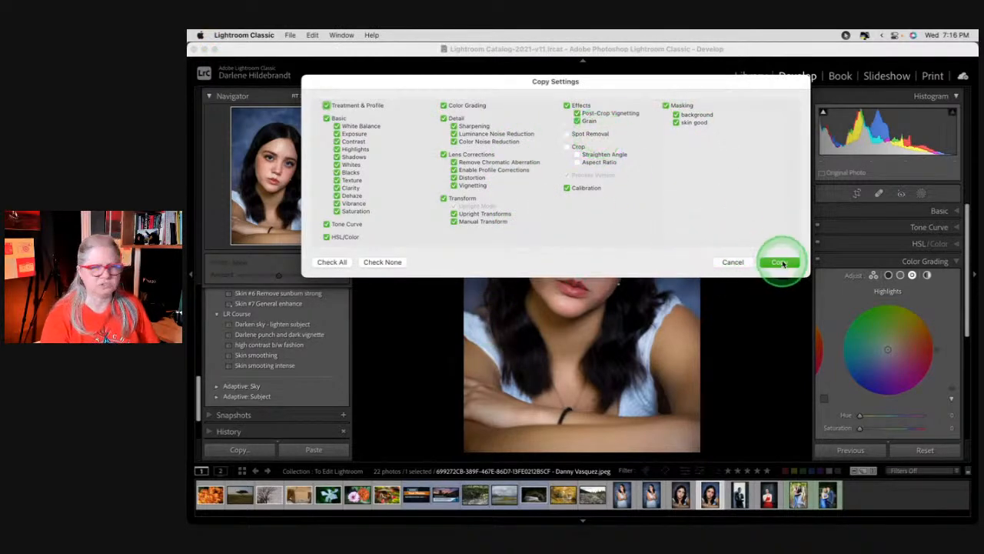
pyautogui.click(781, 263)
pyautogui.click(827, 496)
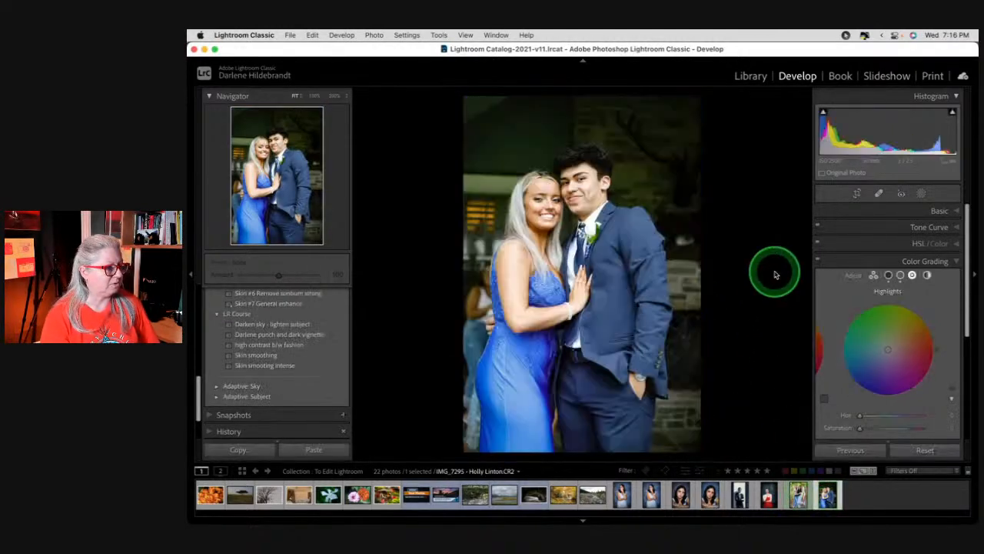
pyautogui.press('super+shift+v')
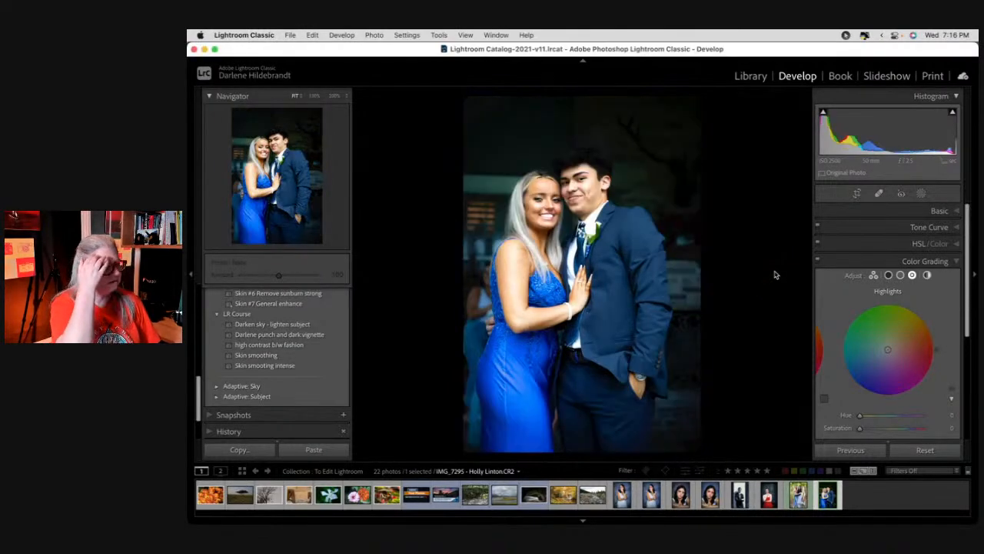
# Resample the color range of the skin good mask from the woman's upper arm in the couple photo
pyautogui.click(922, 211)
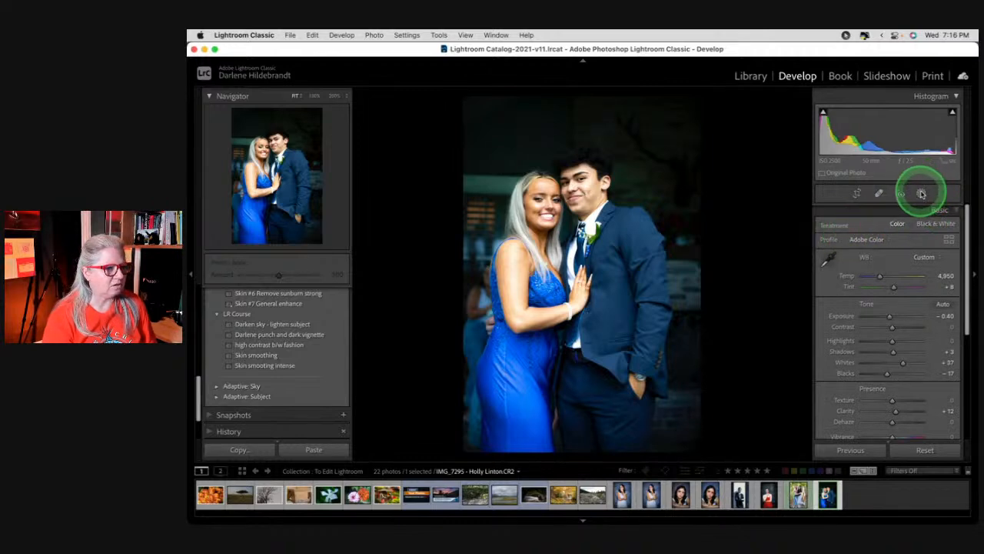
pyautogui.click(921, 194)
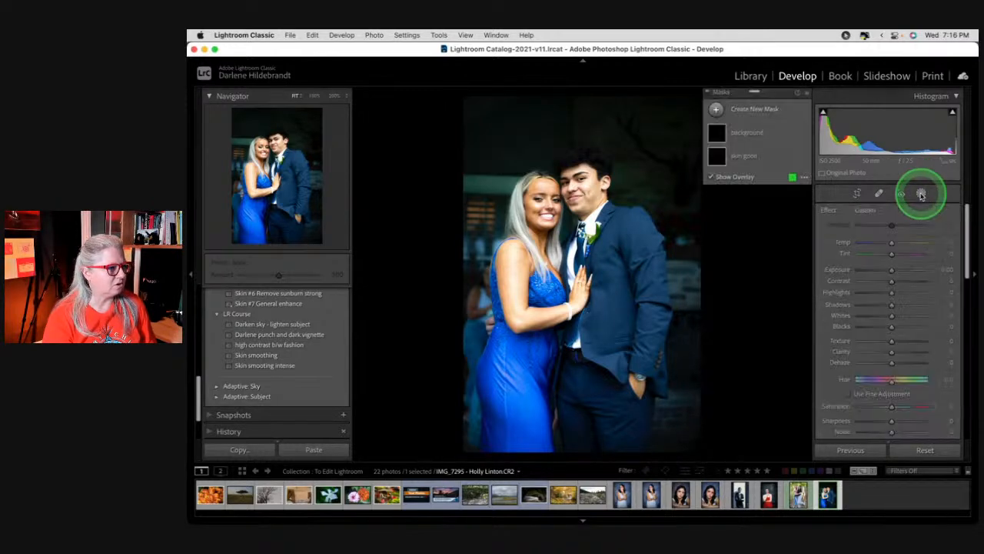
pyautogui.click(776, 157)
pyautogui.click(774, 159)
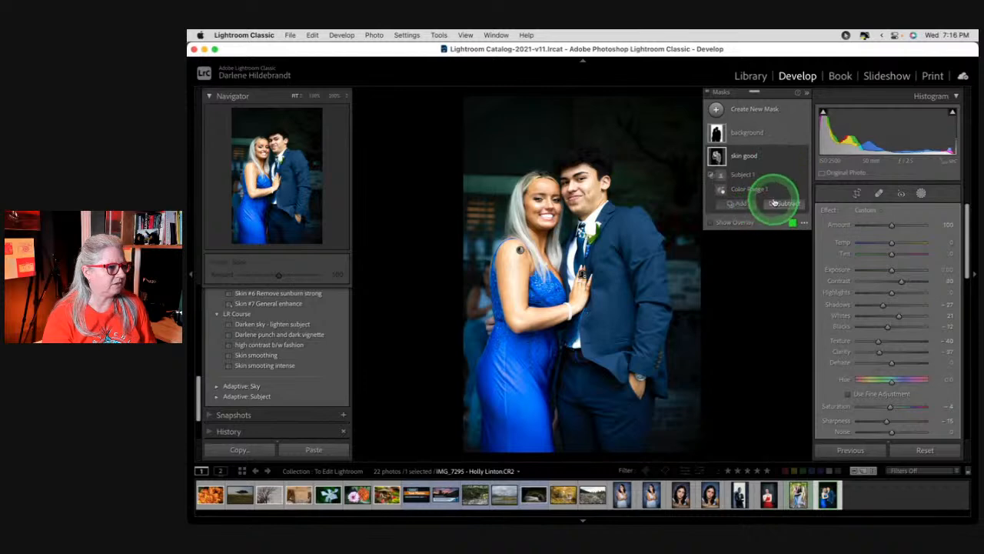
pyautogui.click(777, 190)
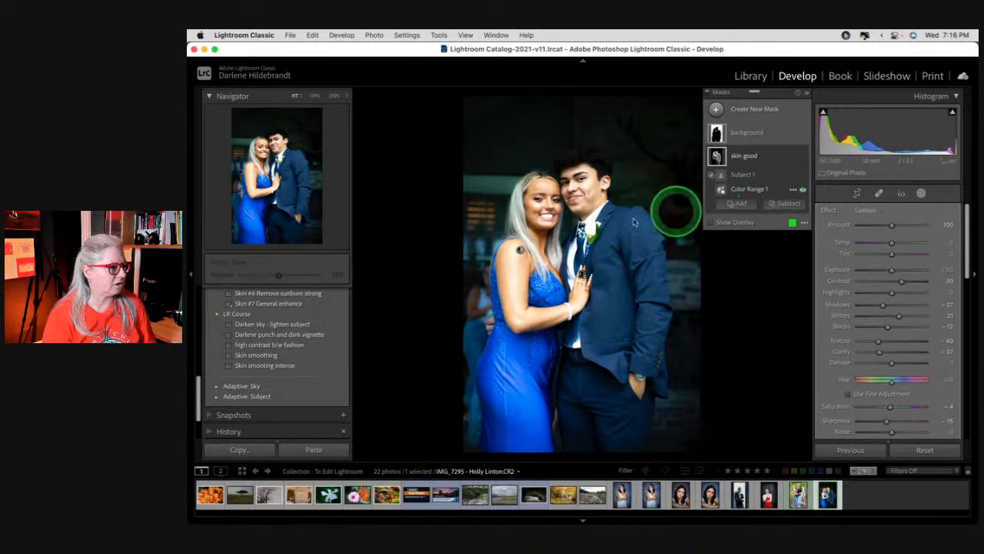
pyautogui.click(509, 272)
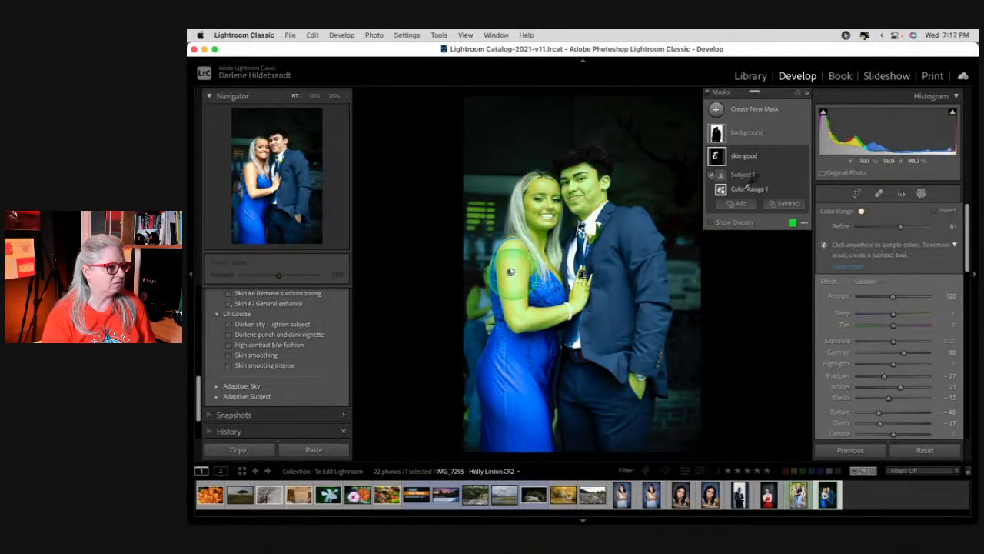
pyautogui.click(769, 159)
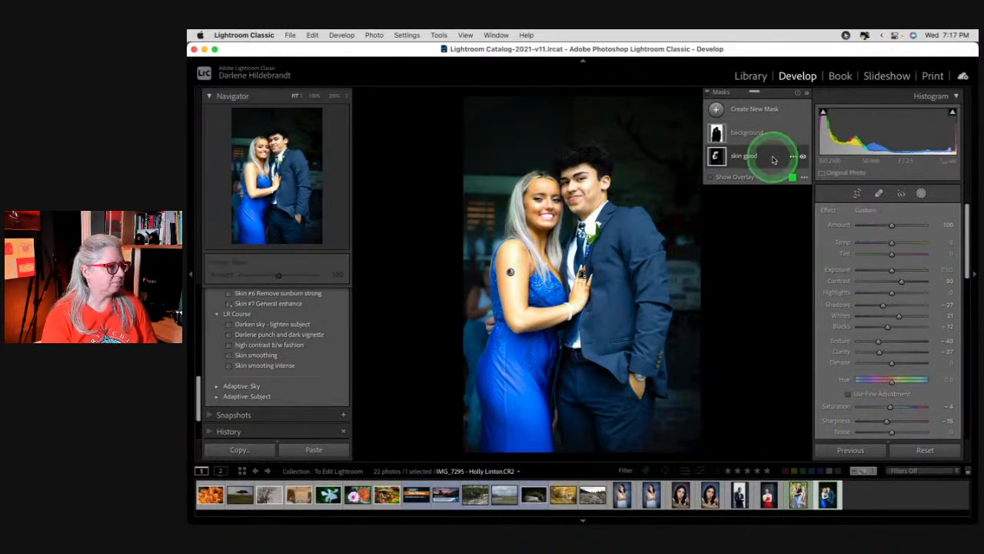
# Check the coverage of the background mask and raise its Exposure to 0.44
pyautogui.click(775, 135)
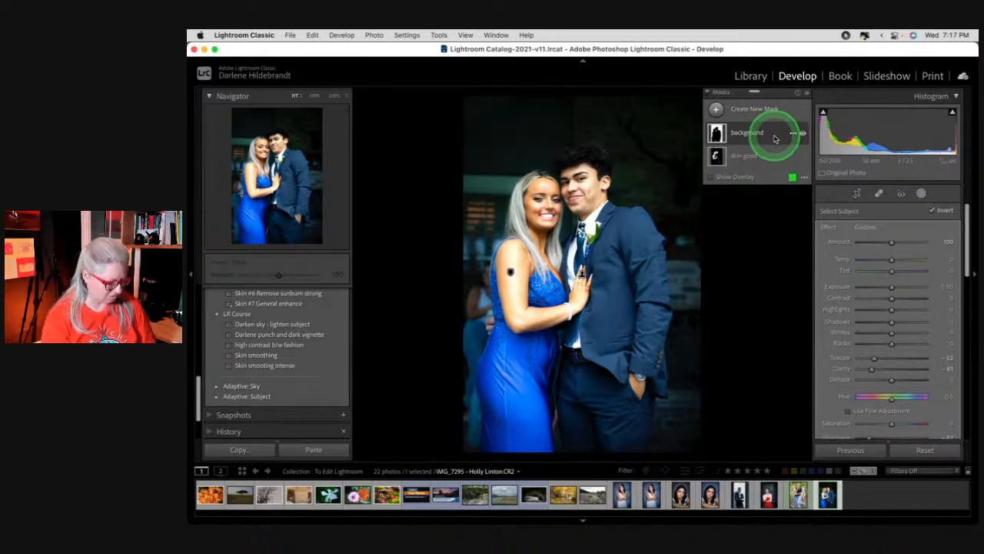
pyautogui.press('o')
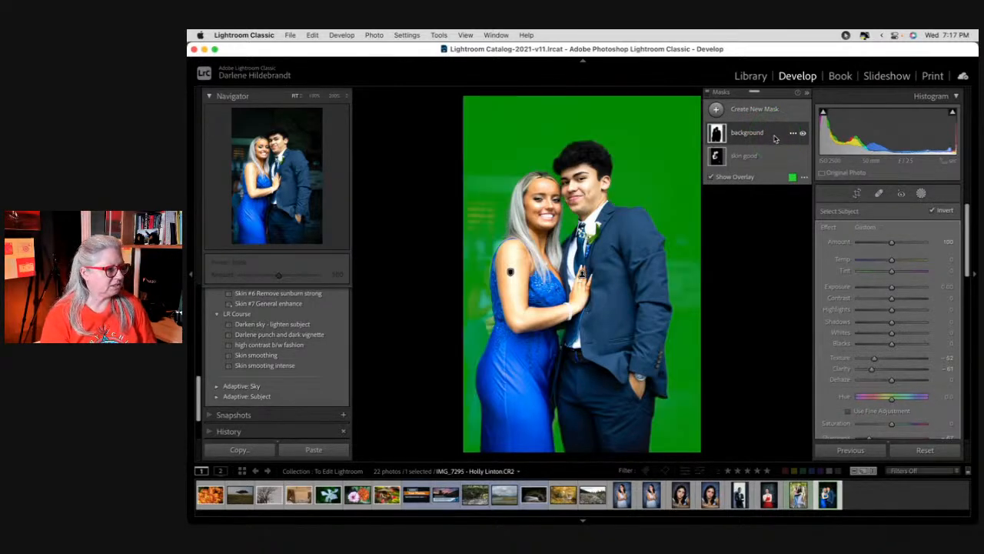
pyautogui.press('o')
pyautogui.scroll(-3, 864, 337)
pyautogui.scroll(-3, 864, 337)
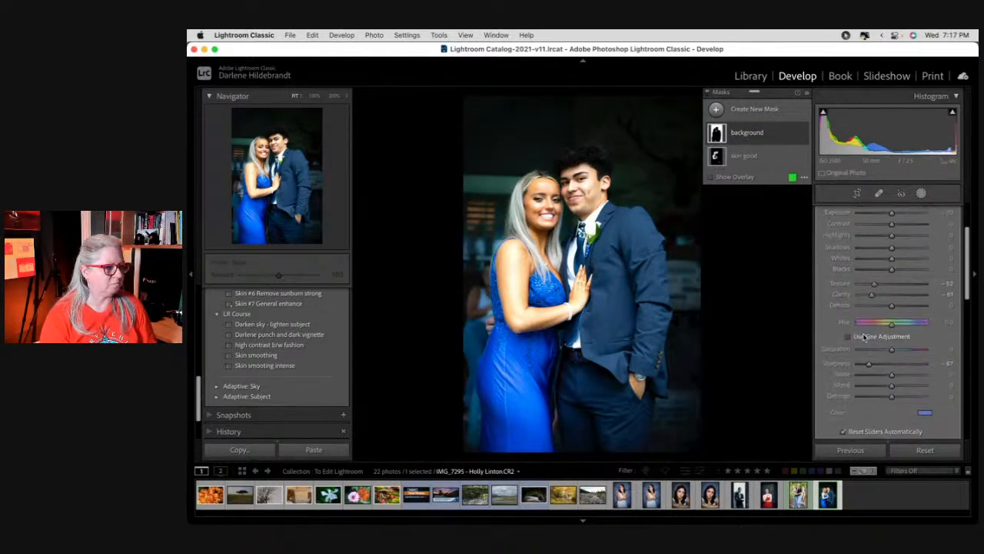
pyautogui.scroll(6, 864, 336)
pyautogui.click(890, 289)
pyautogui.moveTo(892, 289); pyautogui.dragTo(896, 288)
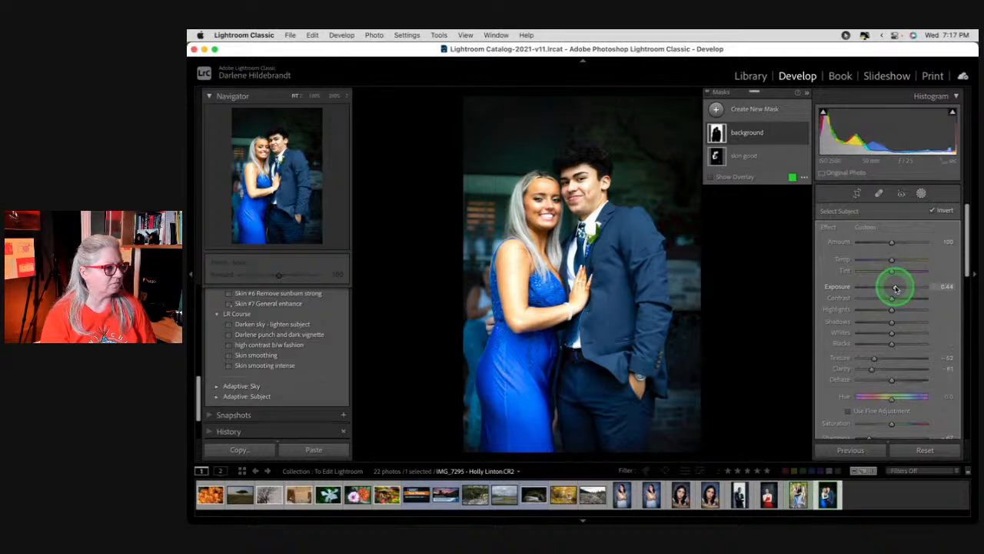
pyautogui.click(921, 192)
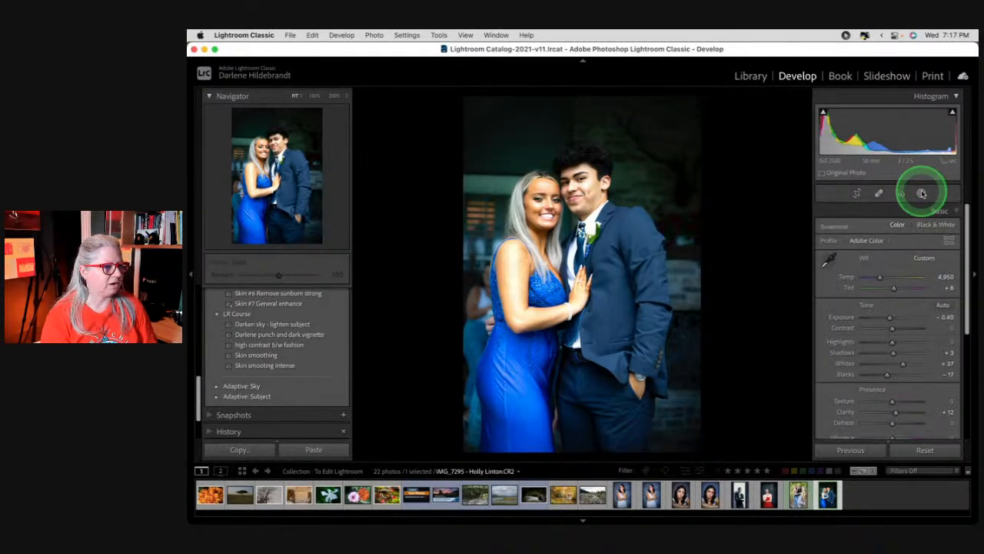
# Set the photo's Highlights to -17 and Whites to +9, and adjust the white balance from Daylight to Temp 5,089
pyautogui.keyDown('alt'); pyautogui.click(892, 344); pyautogui.keyUp('alt')
pyautogui.moveTo(890, 343); pyautogui.dragTo(895, 364)
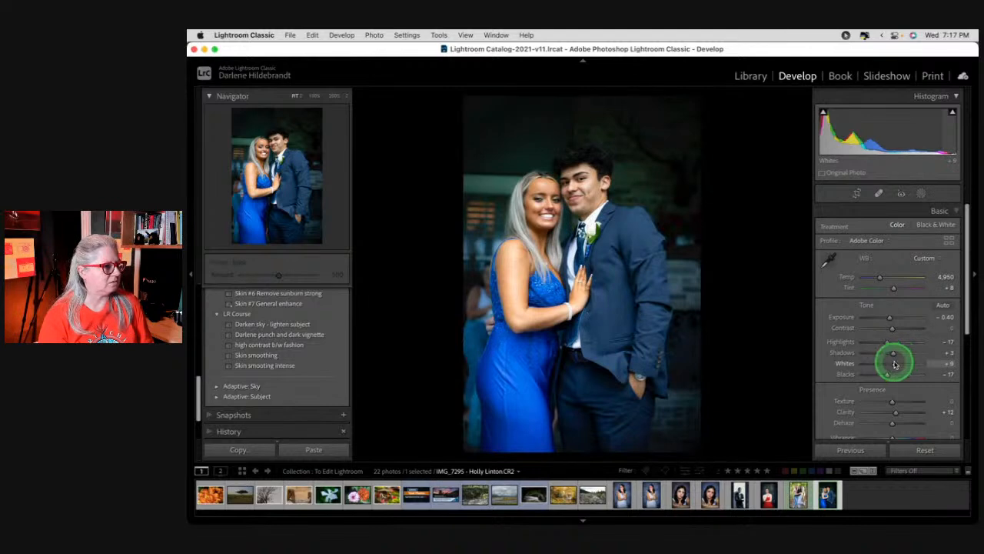
pyautogui.click(924, 257)
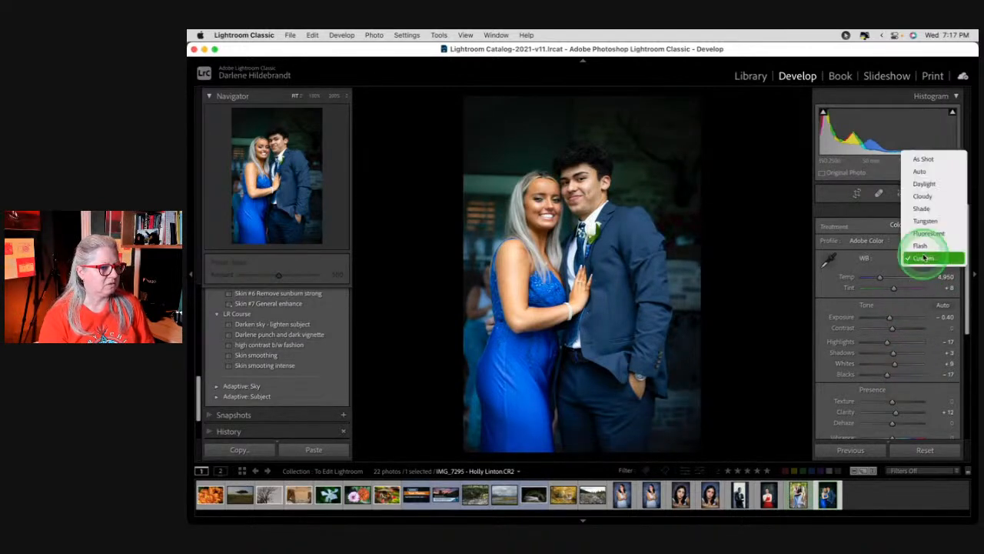
pyautogui.click(920, 189)
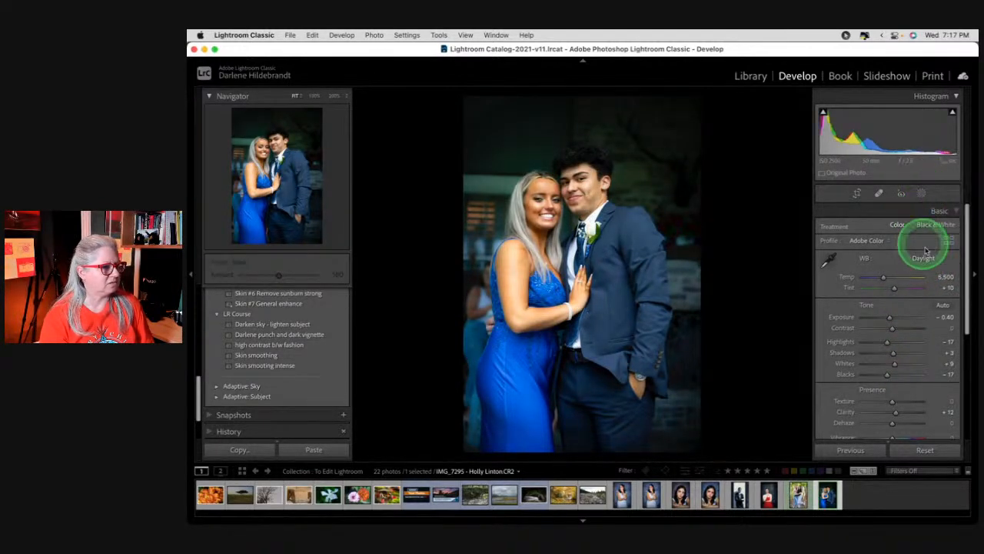
pyautogui.moveTo(946, 276); pyautogui.dragTo(935, 276)
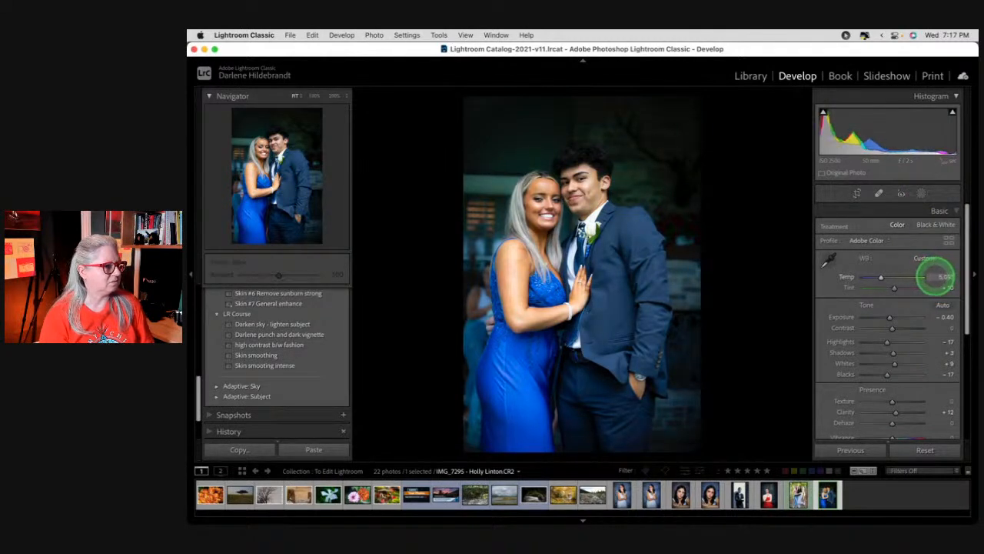
# Try the Skin #3 Lighten preset on the couple photo and apply Skin #7 General enhance instead
pyautogui.scroll(5, 259, 352)
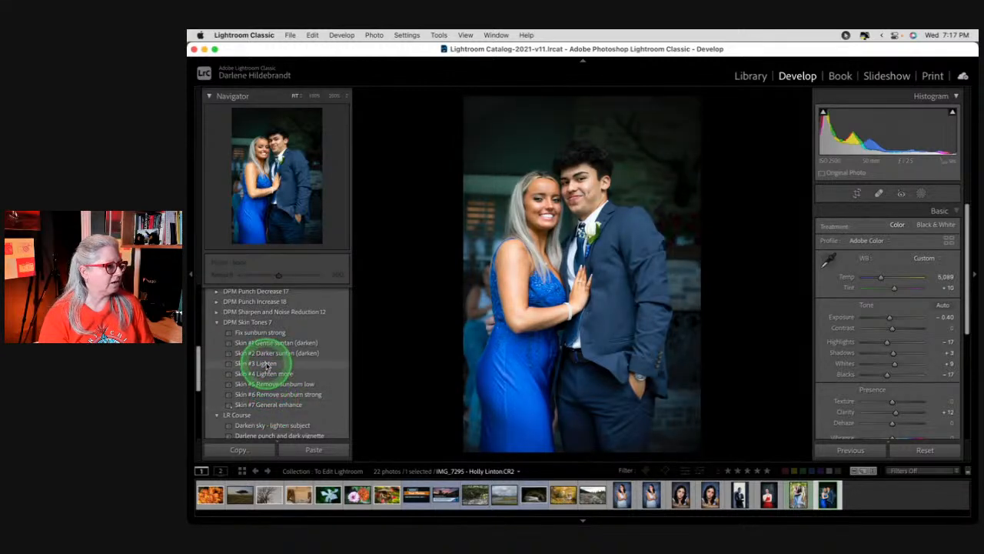
pyautogui.click(266, 364)
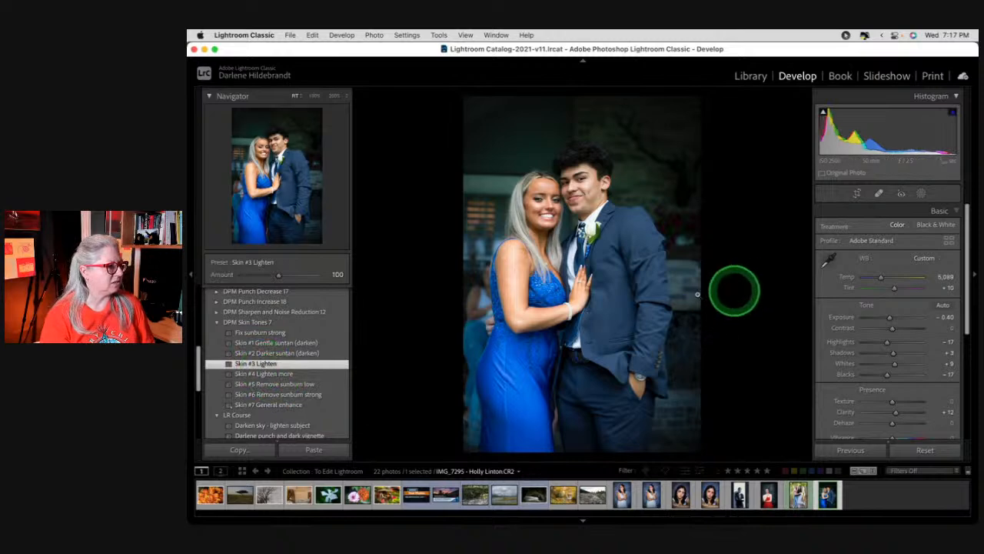
pyautogui.click(253, 404)
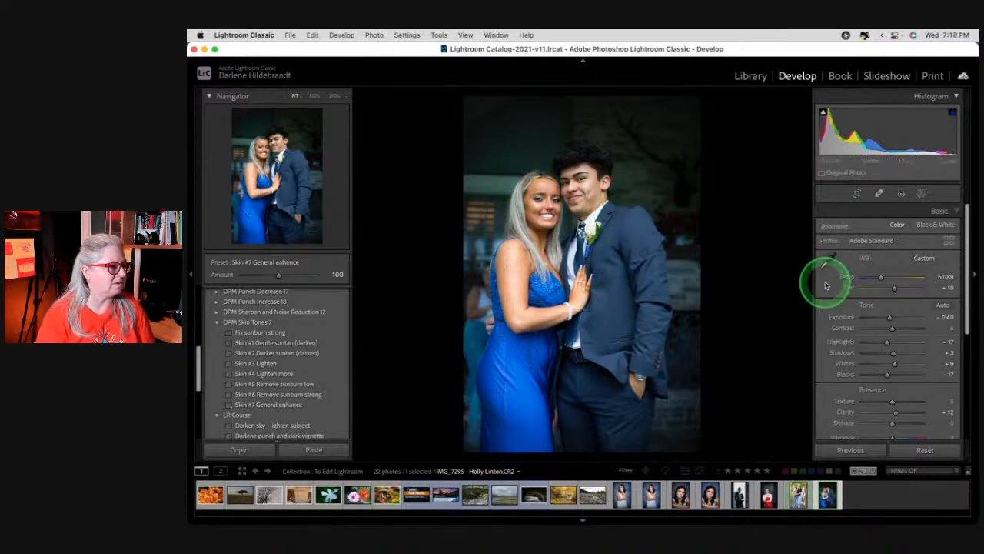
# Brush the woman's face and hair out of the skin good mask at Density 38, and set its Contrast to 18 and Shadows to -7
pyautogui.click(921, 194)
pyautogui.click(765, 158)
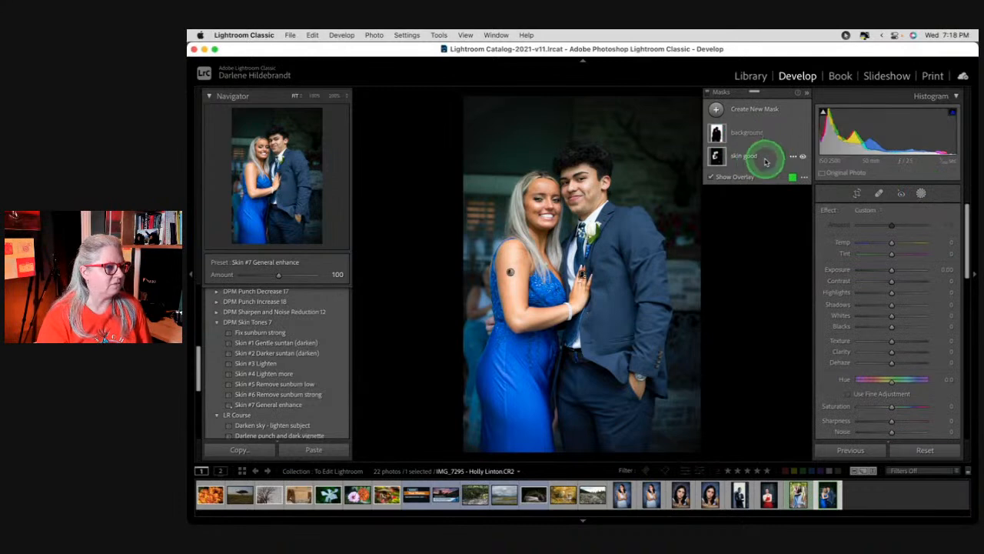
pyautogui.click(784, 203)
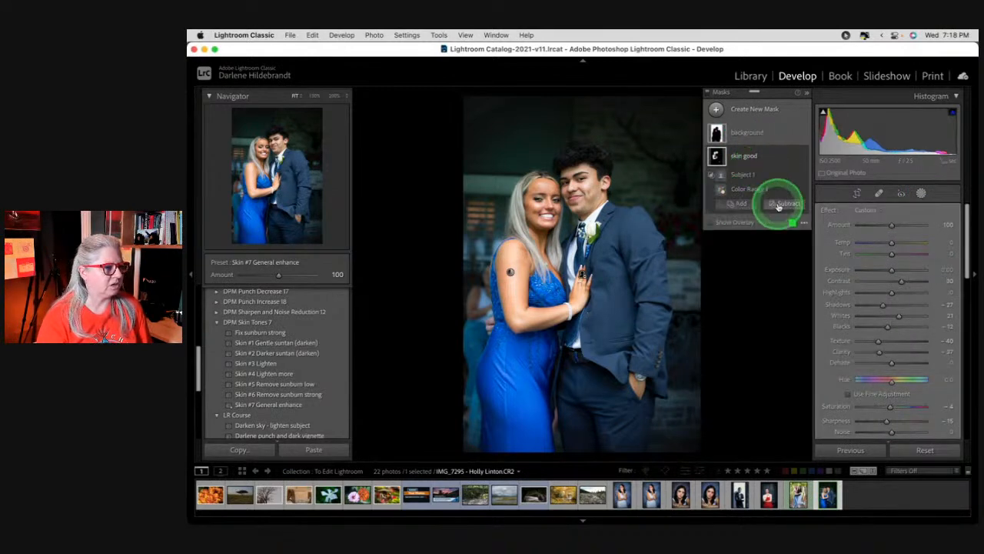
pyautogui.click(787, 263)
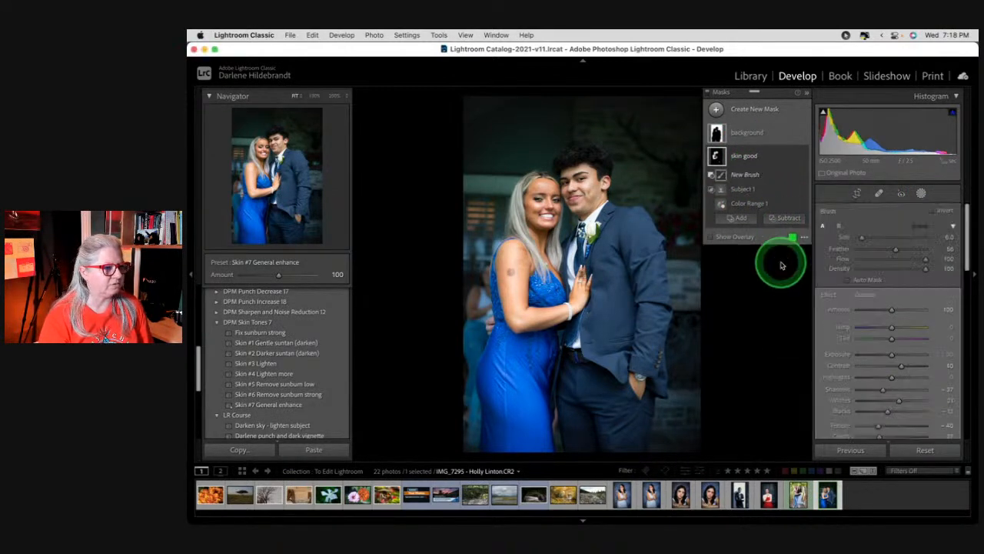
pyautogui.moveTo(890, 270); pyautogui.dragTo(881, 270)
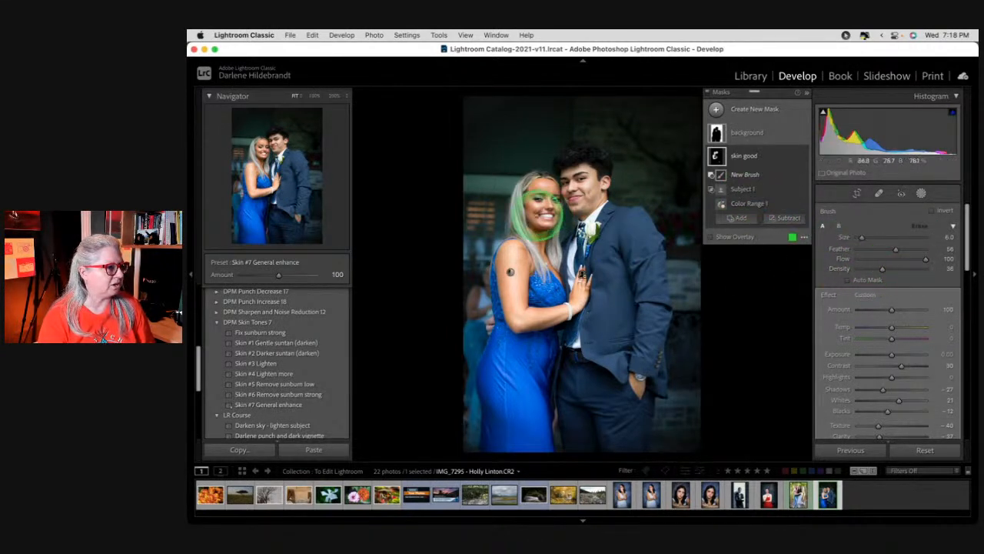
pyautogui.moveTo(533, 216)
pyautogui.mouseDown()
pyautogui.moveTo(543, 183)
pyautogui.moveTo(556, 192)
pyautogui.moveTo(523, 184)
pyautogui.moveTo(530, 219)
pyautogui.moveTo(555, 209)
pyautogui.moveTo(554, 189)
pyautogui.moveTo(540, 177)
pyautogui.moveTo(529, 223)
pyautogui.moveTo(554, 250)
pyautogui.moveTo(557, 276)
pyautogui.moveTo(539, 243)
pyautogui.moveTo(520, 235)
pyautogui.moveTo(523, 209)
pyautogui.moveTo(547, 185)
pyautogui.moveTo(561, 217)
pyautogui.moveTo(543, 246)
pyautogui.moveTo(530, 231)
pyautogui.moveTo(530, 175)
pyautogui.moveTo(560, 247)
pyautogui.mouseUp()
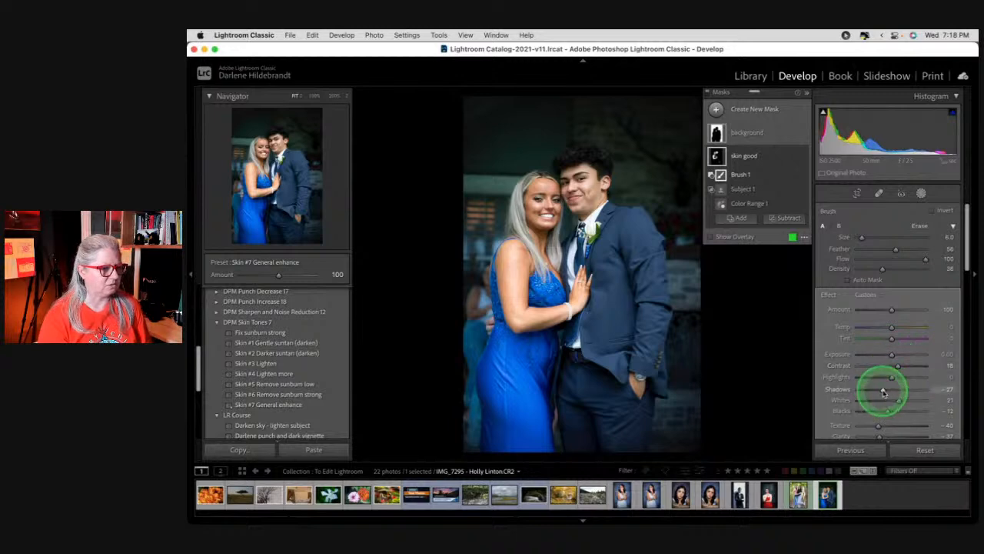
pyautogui.moveTo(883, 389); pyautogui.dragTo(890, 390)
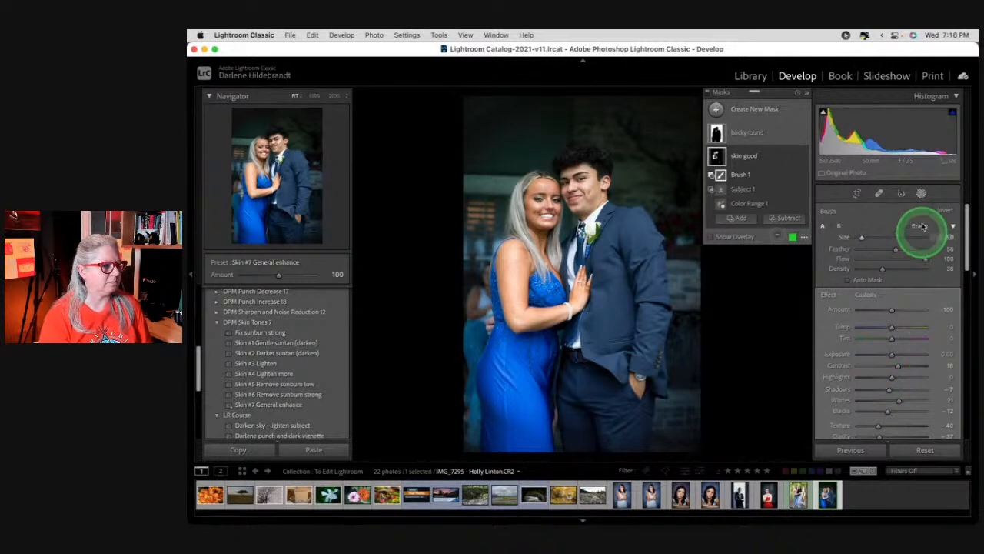
pyautogui.click(920, 193)
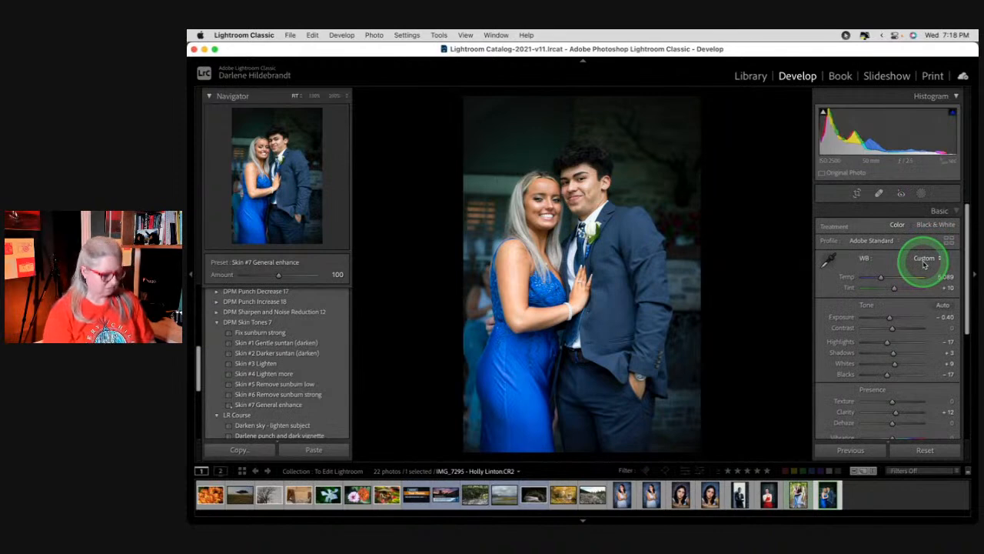
# Compare the edited couple photo with its original version several times
pyautogui.press('\\')
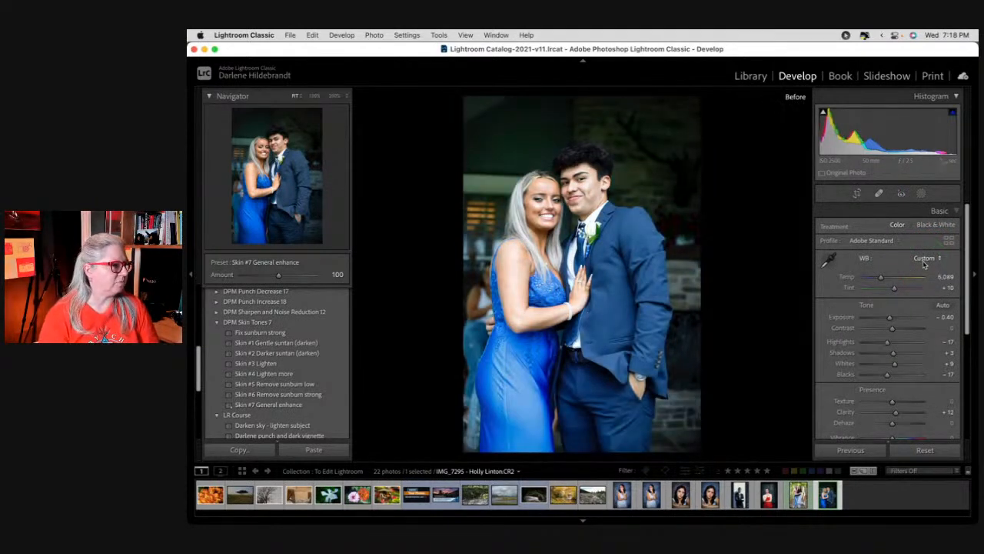
pyautogui.press('\\')
pyautogui.press('\\')
pyautogui.press('\\')
pyautogui.press('\\')
pyautogui.press('\\')
pyautogui.click(905, 322)
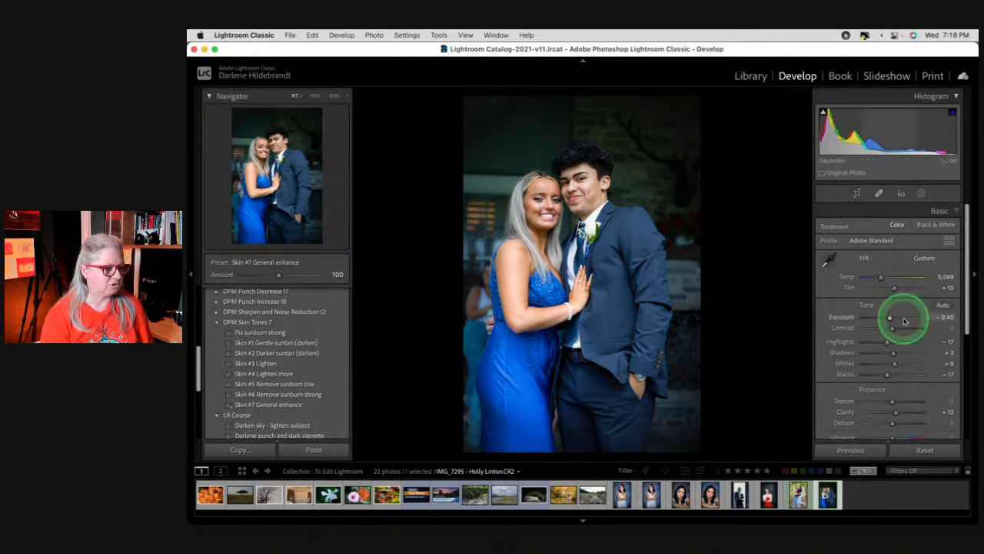
# Open the Transform adjustments for the couple photo
pyautogui.scroll(-3, 898, 316)
pyautogui.scroll(-2, 913, 405)
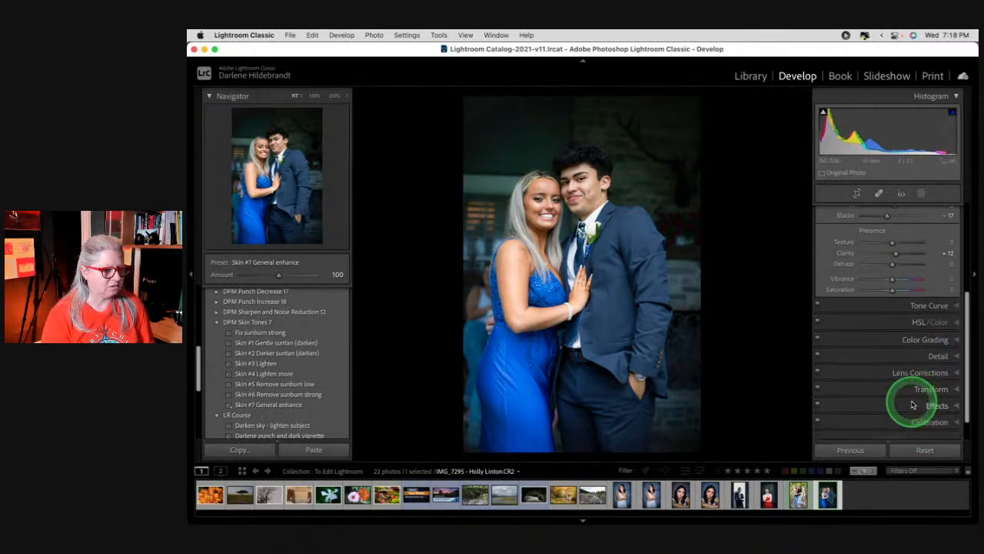
pyautogui.click(914, 406)
pyautogui.click(931, 288)
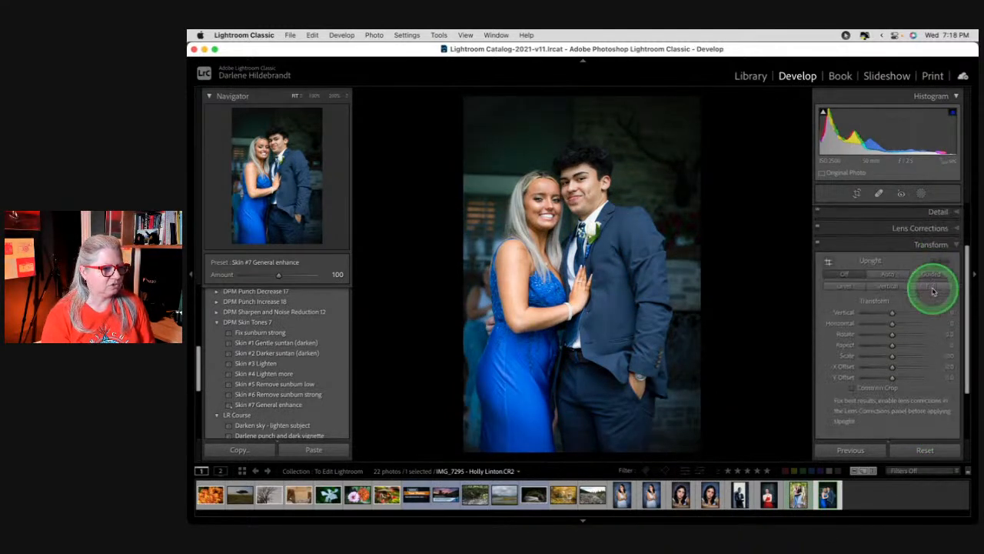
pyautogui.scroll(5, 913, 234)
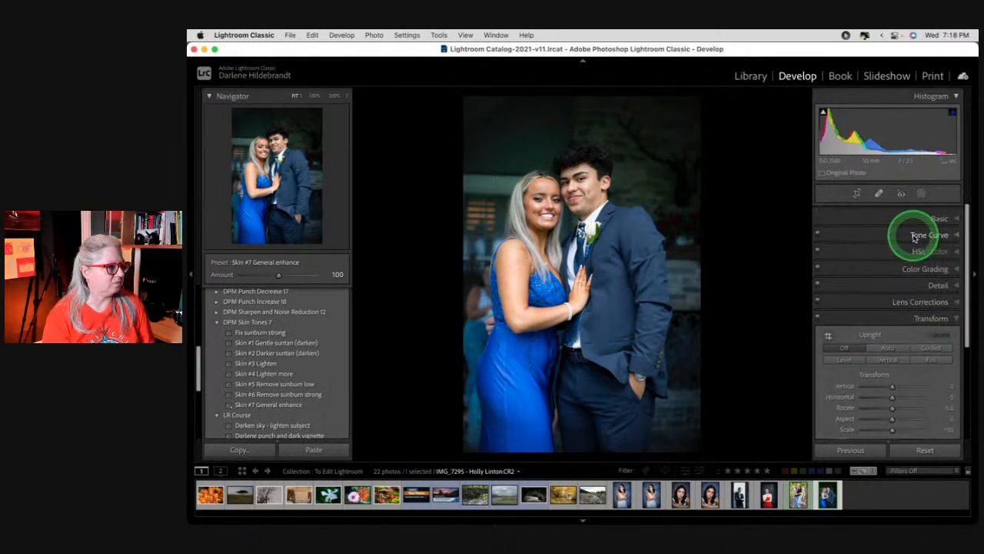
# Open the Basic adjustments for the couple photo and compare the edit with the original version
pyautogui.click(938, 209)
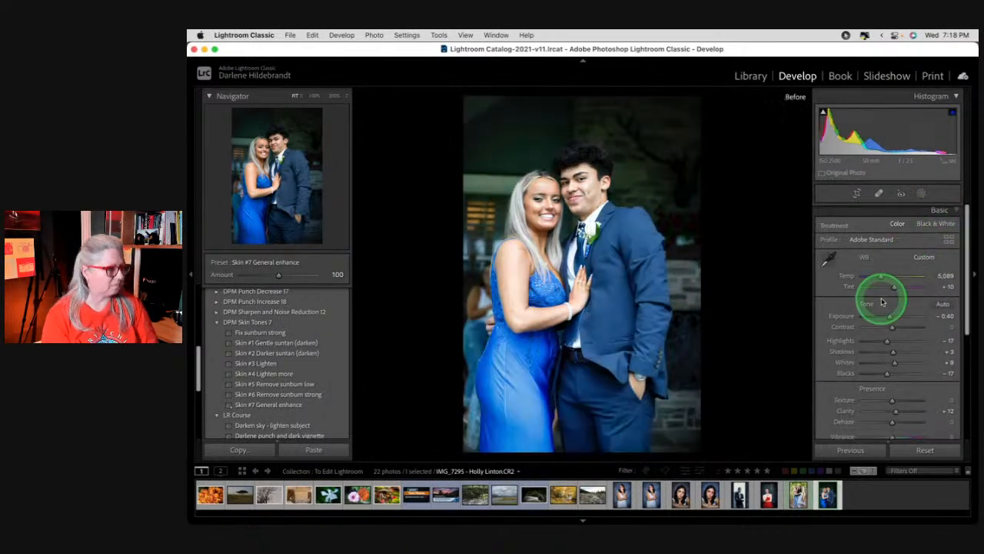
pyautogui.press('\\')
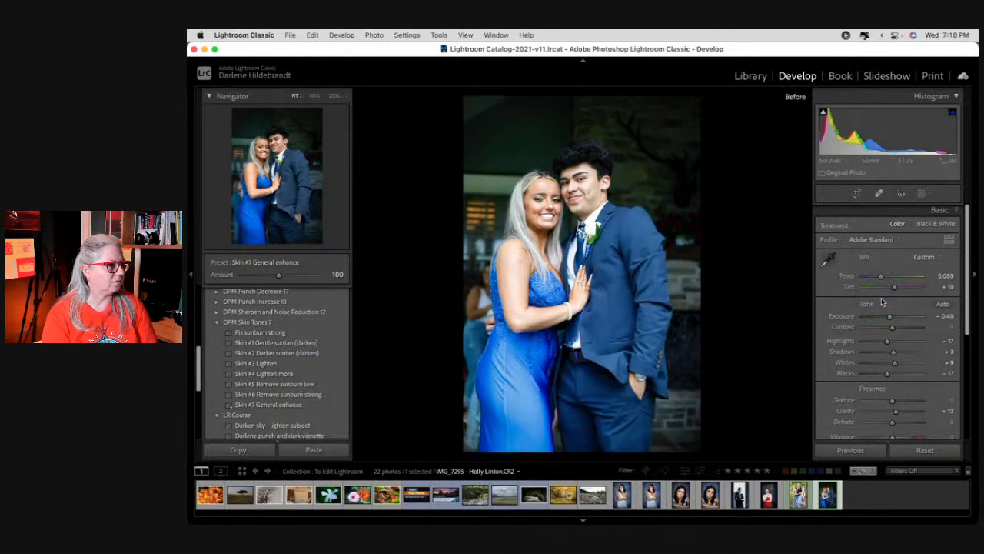
pyautogui.press('\\')
pyautogui.press('\\')
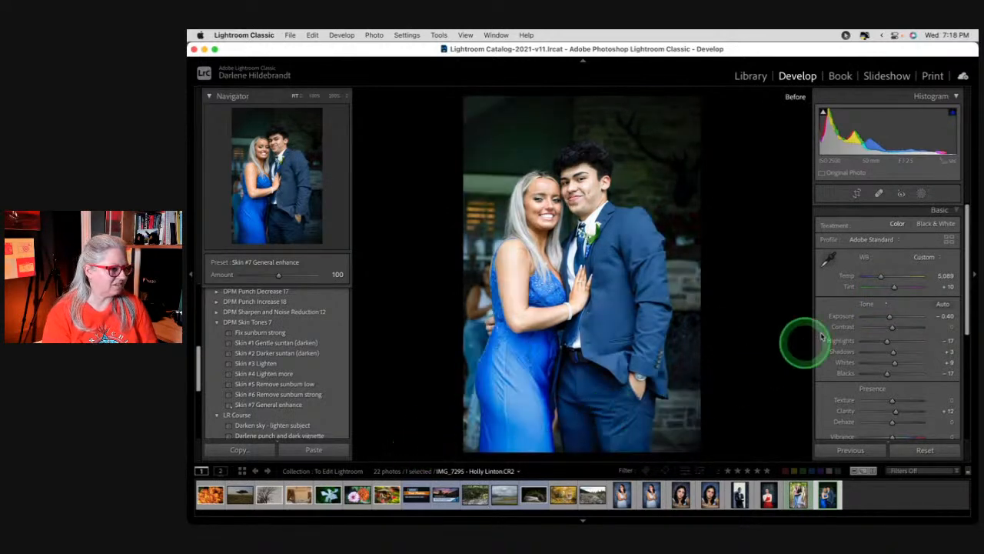
pyautogui.press('\\')
# Enable Remove Chromatic Aberration and Profile Corrections in the couple photo's Lens Corrections
pyautogui.scroll(-10, 869, 331)
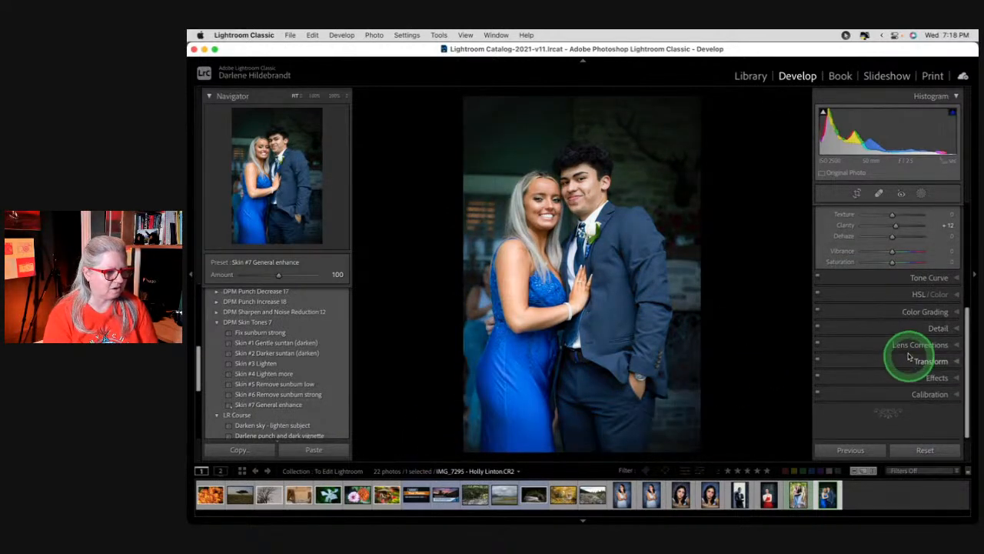
pyautogui.scroll(5, 905, 346)
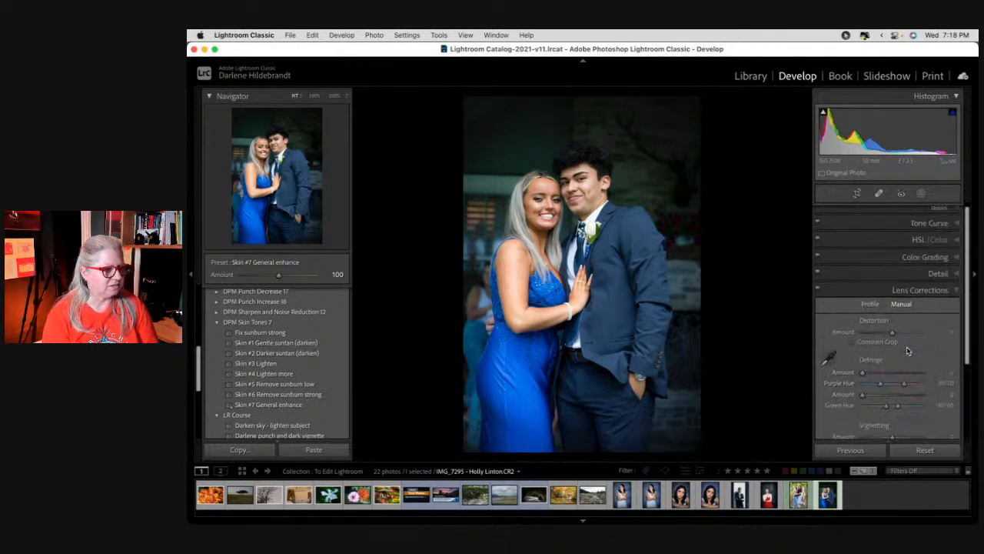
pyautogui.click(874, 305)
pyautogui.click(861, 318)
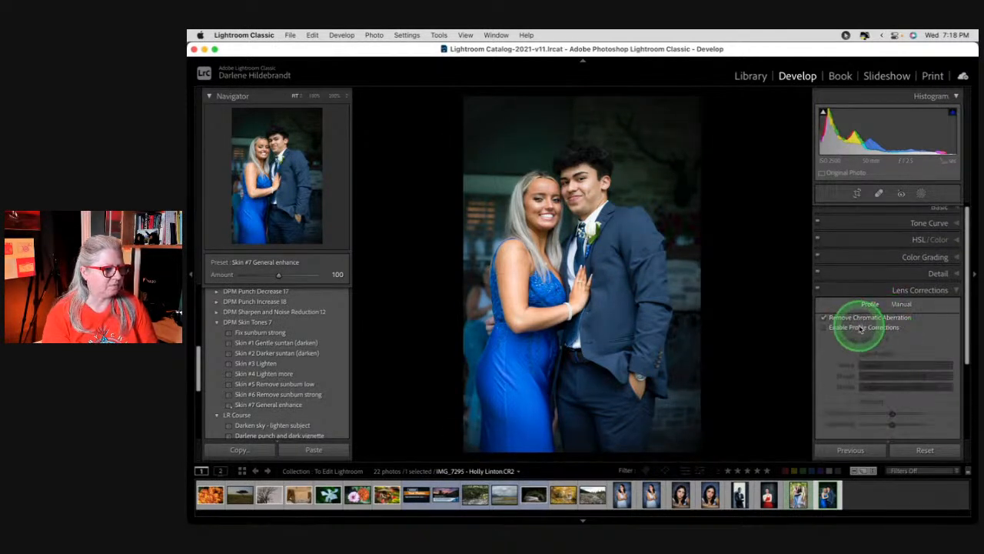
pyautogui.click(862, 328)
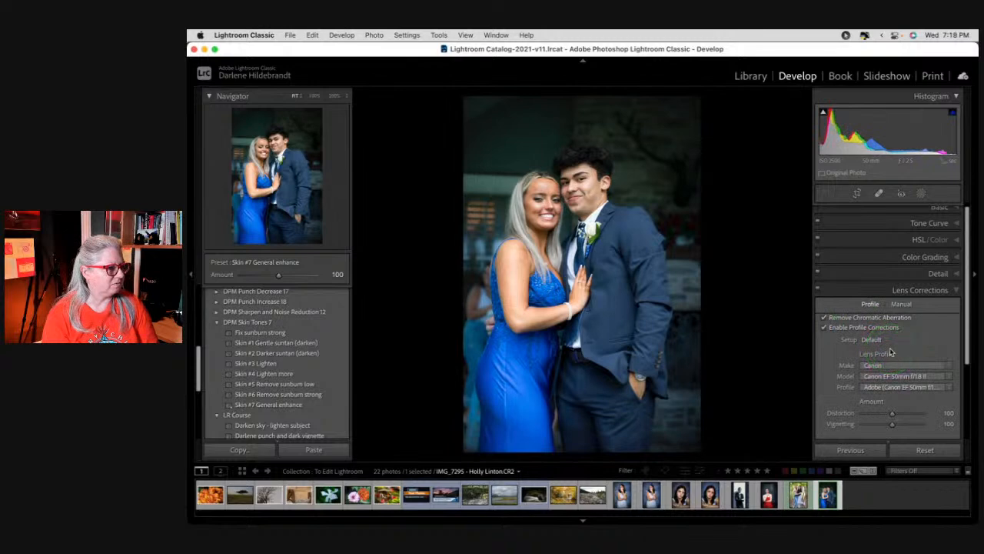
# Compare the lens-corrected couple photo with its original version several times and reopen its Basic adjustments
pyautogui.press('\\')
pyautogui.press('\\')
pyautogui.press('\\')
pyautogui.press('\\')
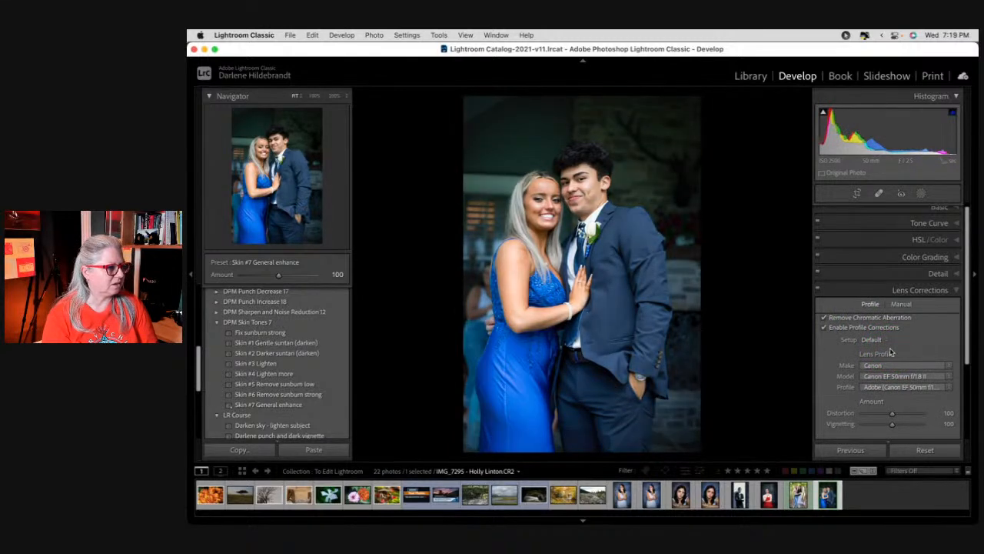
pyautogui.click(939, 209)
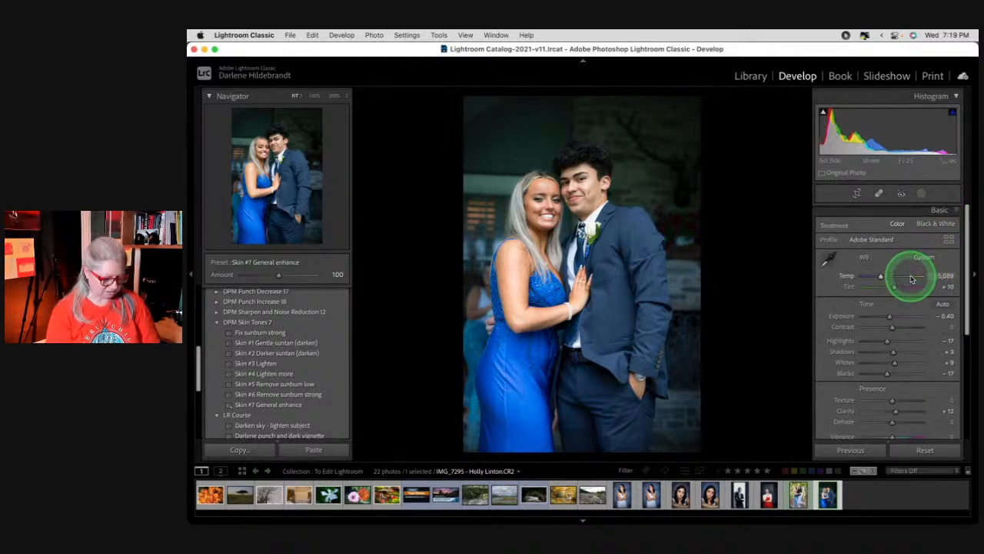
pyautogui.press('\\')
pyautogui.press('\\')
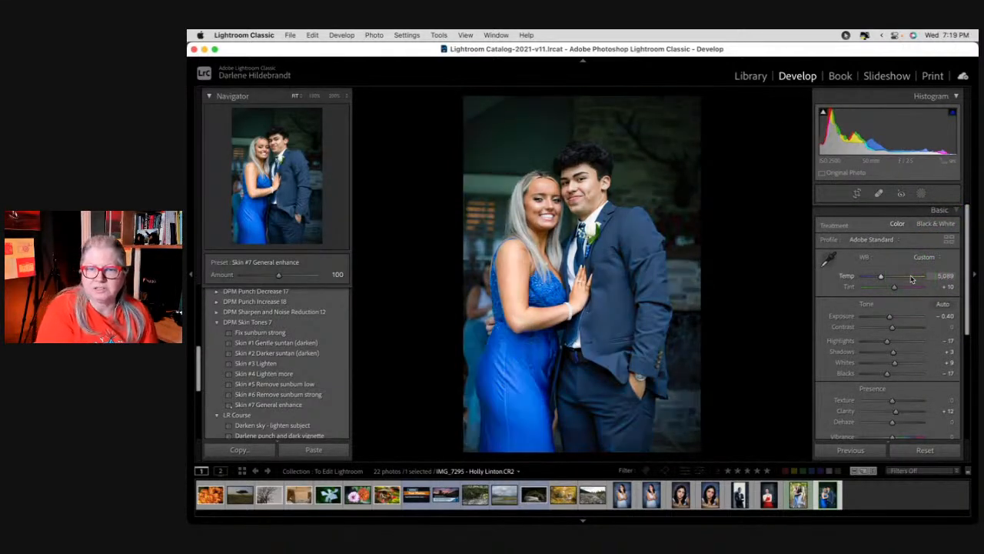
pyautogui.press('\\')
pyautogui.press('\\')
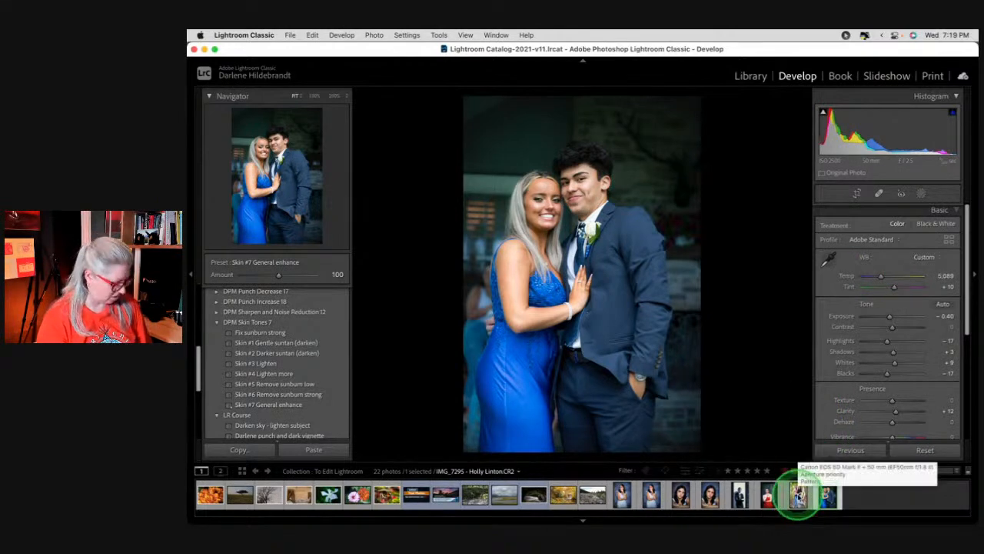
# Copy the couple photo's develop settings, including the background and skin good masks, and paste them onto the previous photo of two women
pyautogui.press('super+shift+c')
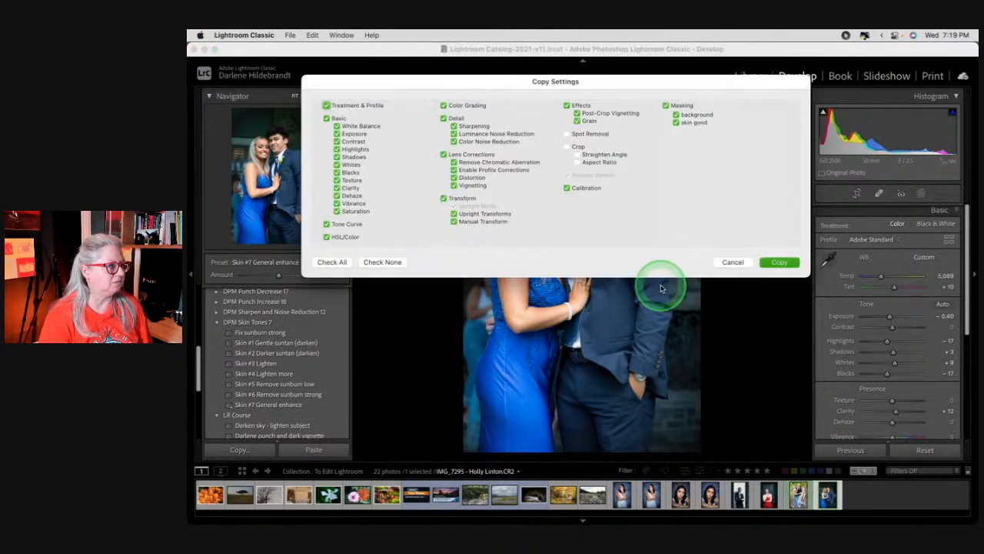
pyautogui.press('Return')
pyautogui.press('Left')
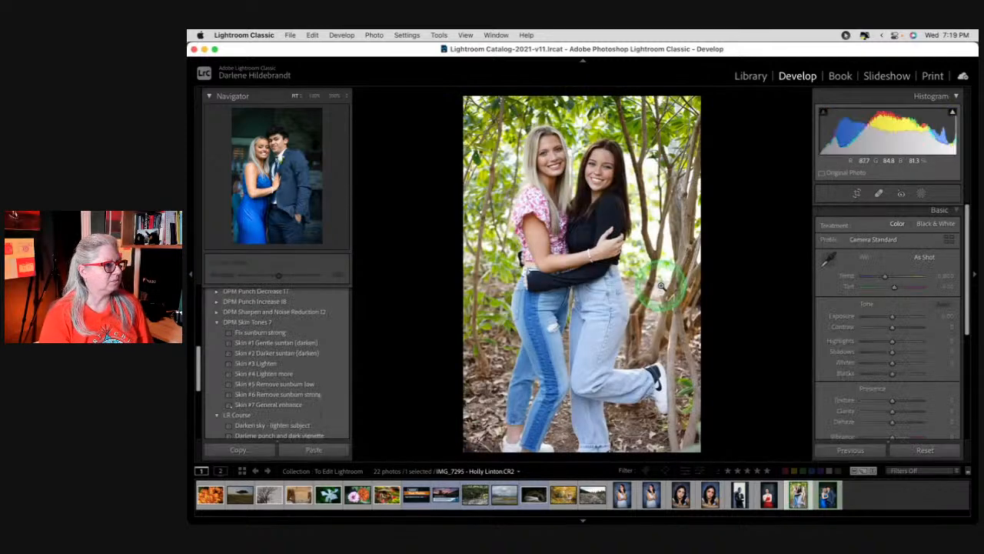
pyautogui.press('super+shift+v')
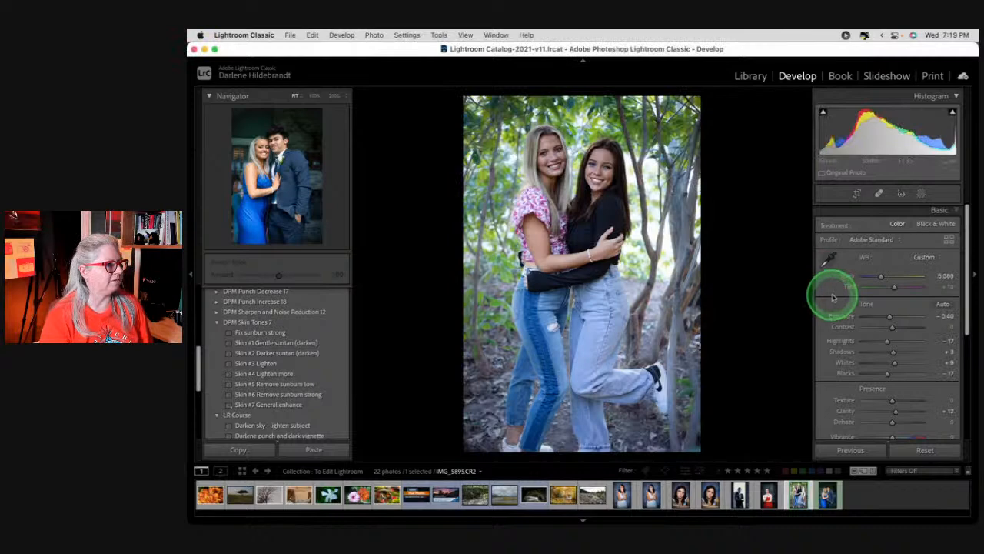
# Check the vignette and lens correction settings on the photo of the two women and disable Enable Profile Corrections
pyautogui.scroll(-5, 853, 300)
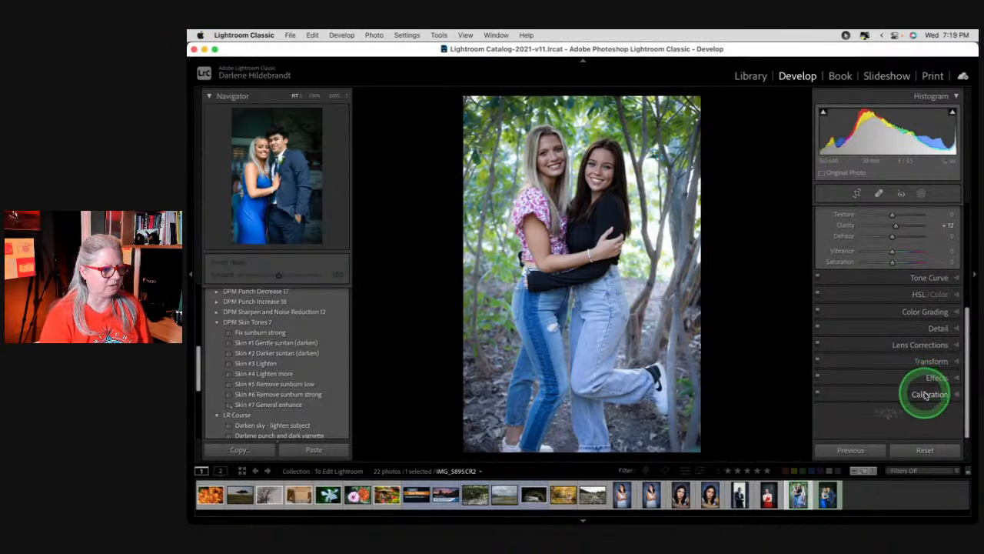
pyautogui.click(926, 395)
pyautogui.click(929, 228)
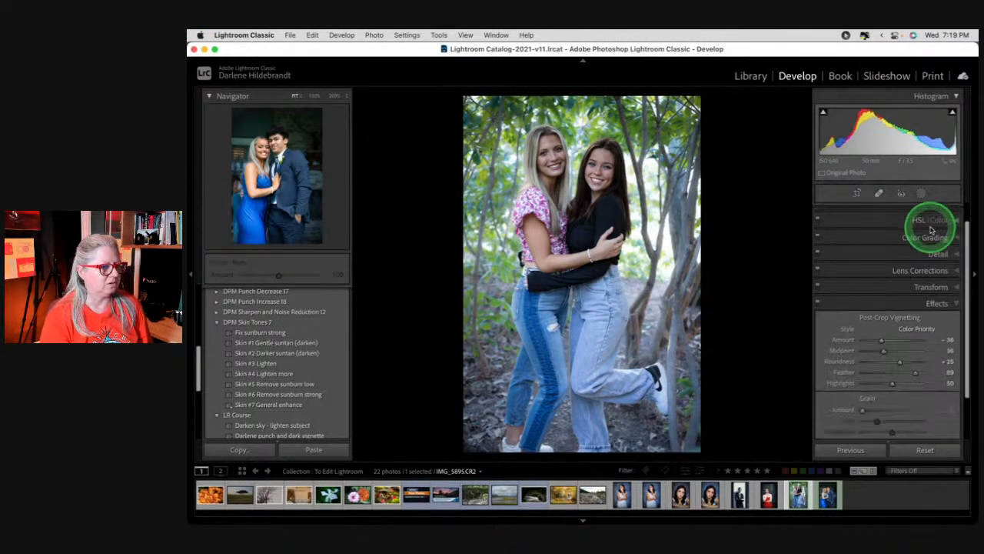
pyautogui.click(921, 284)
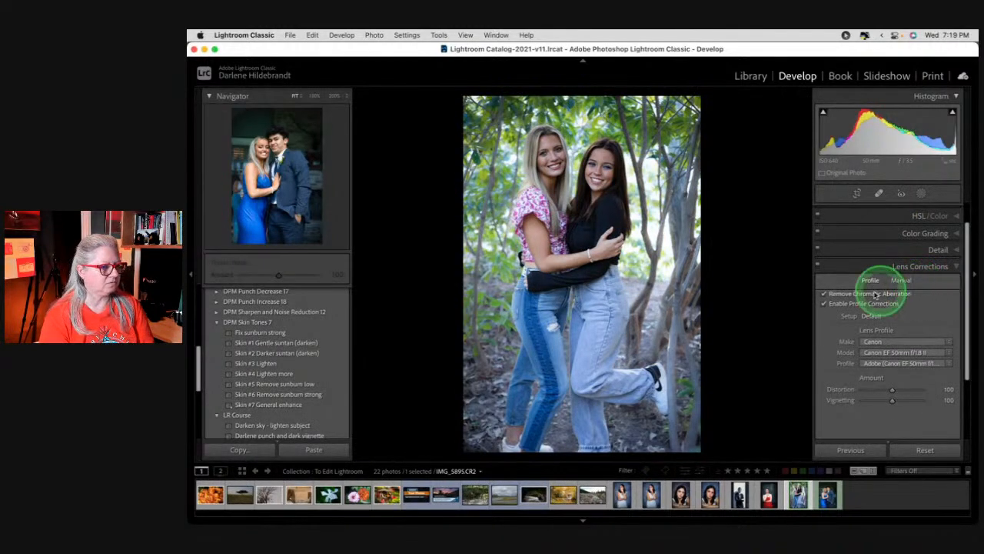
pyautogui.click(819, 266)
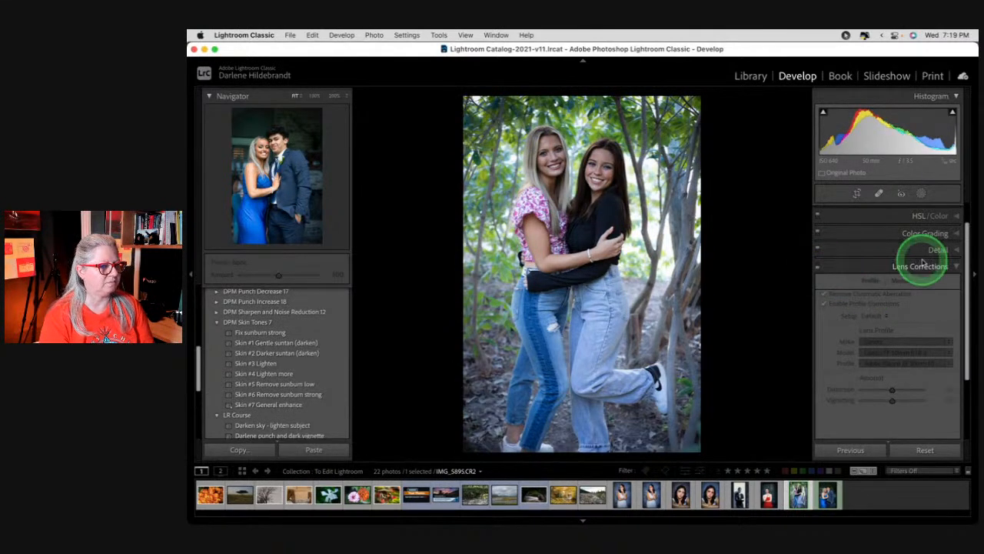
pyautogui.scroll(3, 921, 260)
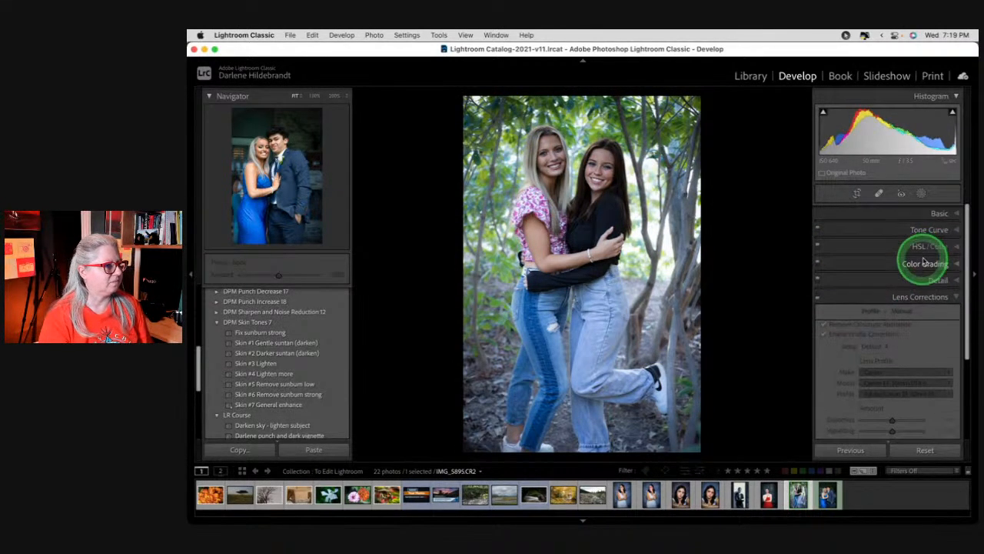
pyautogui.click(818, 293)
pyautogui.click(823, 330)
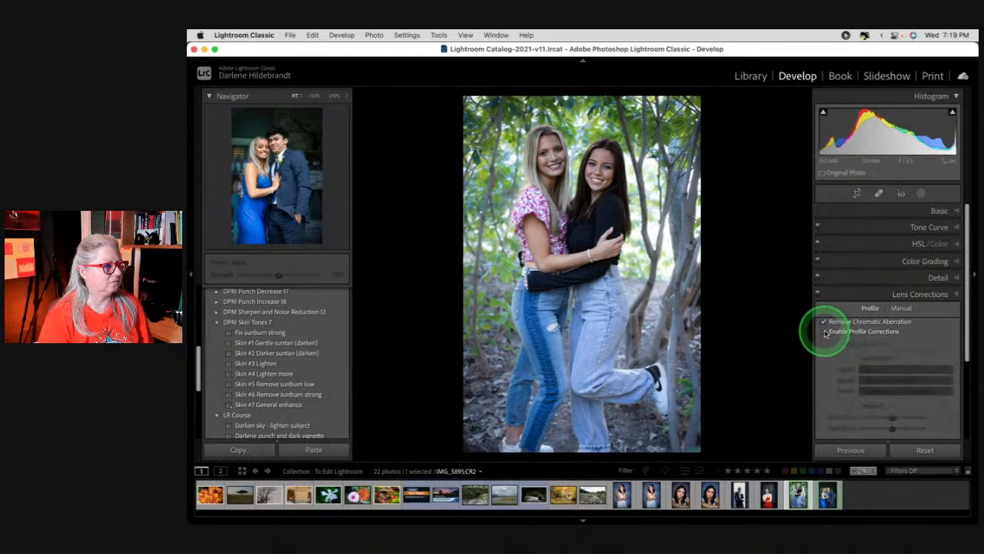
pyautogui.scroll(1, 891, 284)
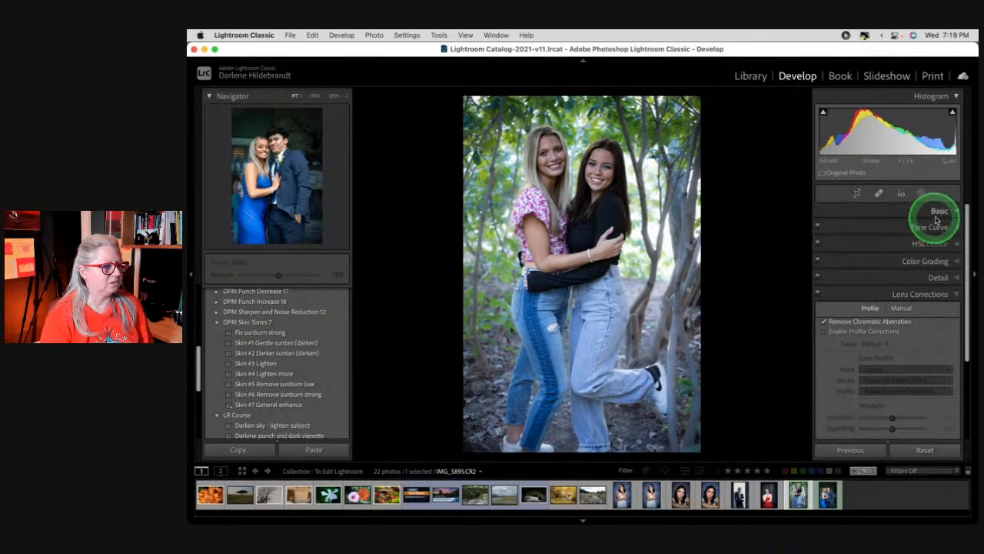
# Set the white balance of the photo of the two women to As Shot
pyautogui.click(934, 217)
pyautogui.press('\\')
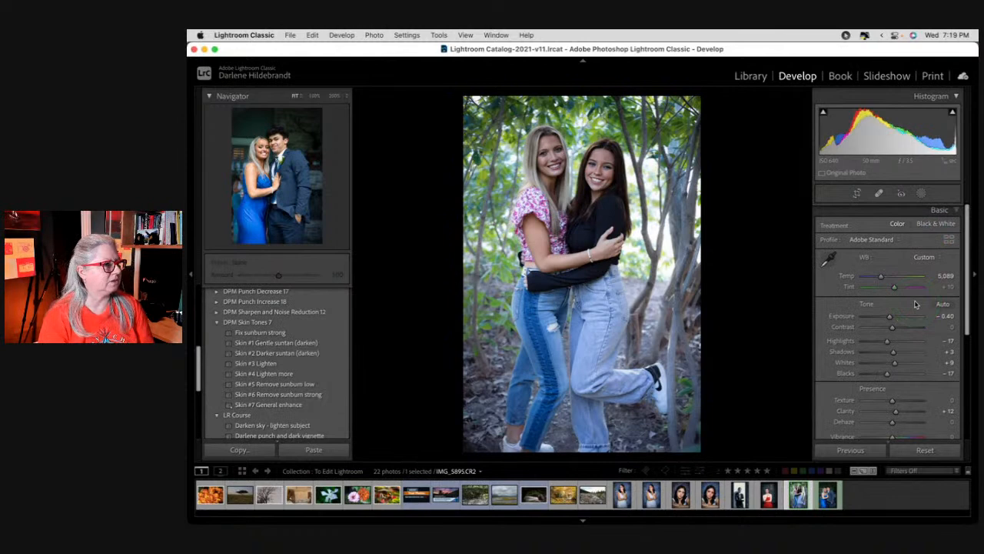
pyautogui.press('\\')
pyautogui.click(917, 276)
pyautogui.click(924, 258)
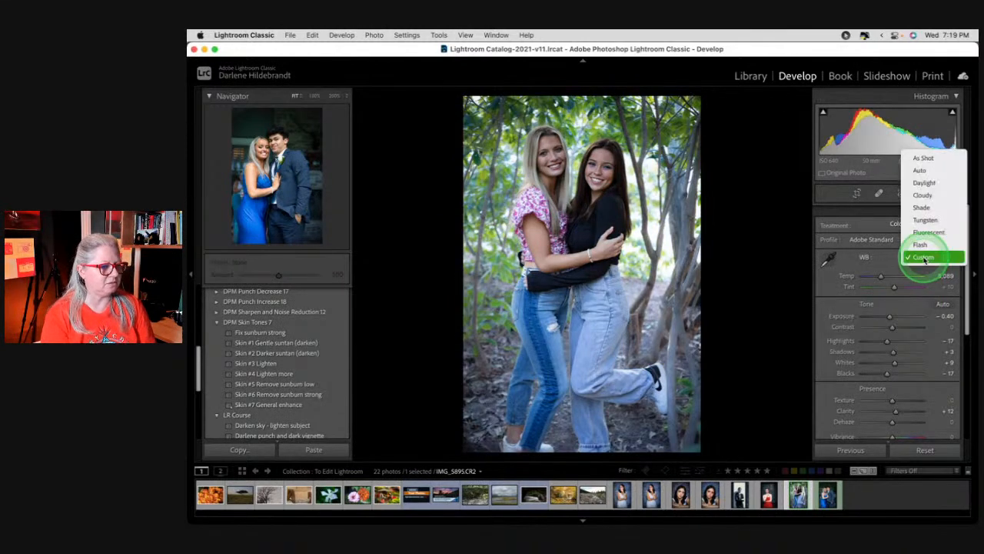
pyautogui.click(917, 159)
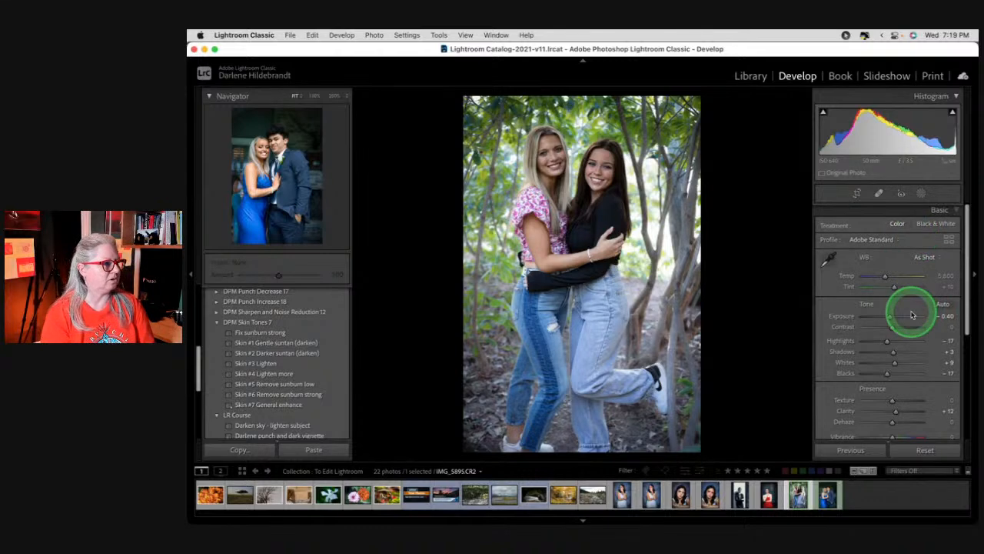
# Compare the edited photo of the two women with its original version several times
pyautogui.press('\\')
pyautogui.press('\\')
pyautogui.press('\\')
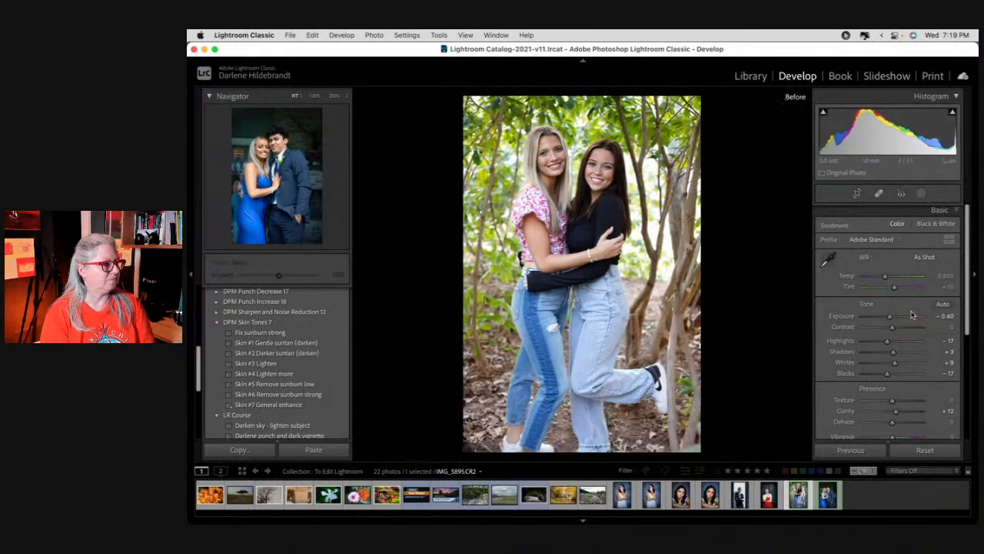
pyautogui.press('\\')
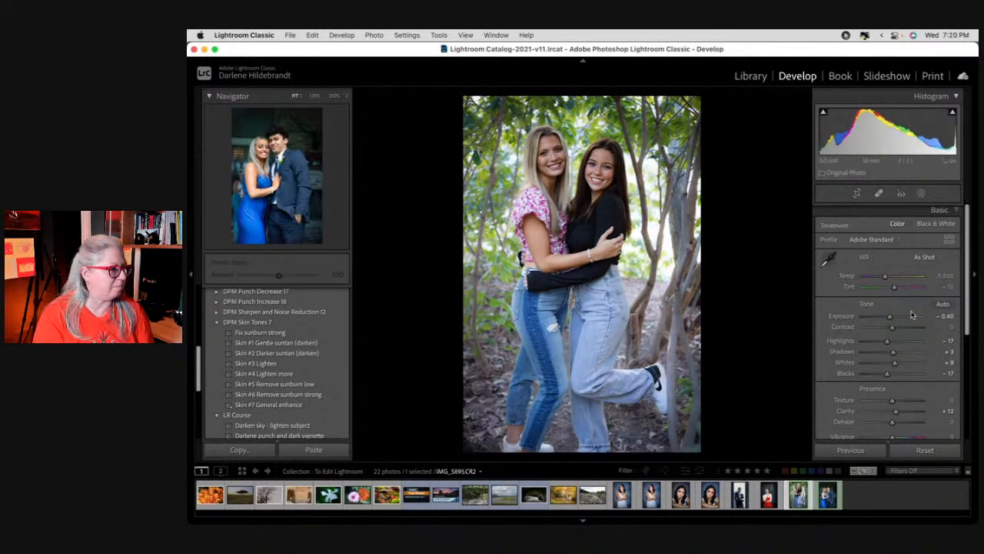
pyautogui.press('\\')
pyautogui.press('\\')
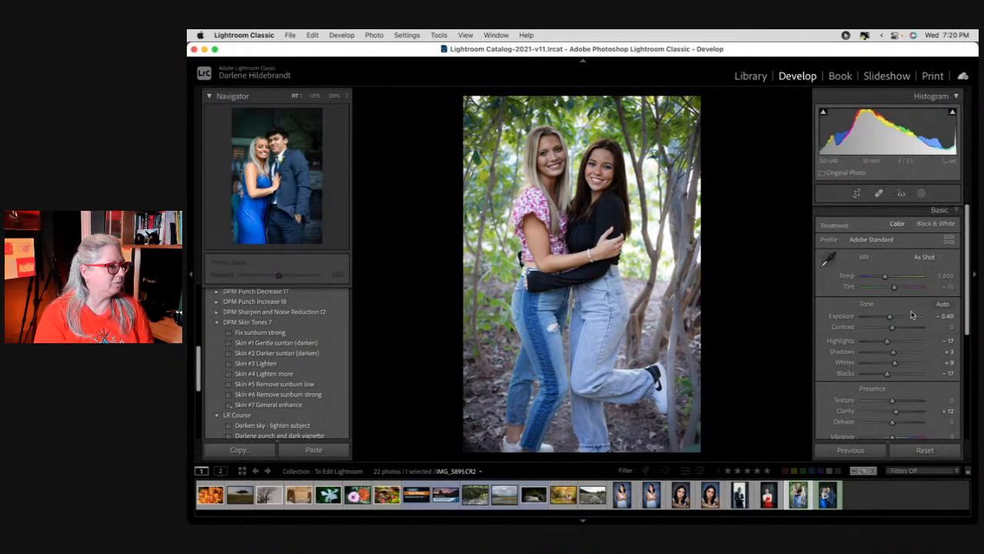
# Resample the skin good mask's Color Range from the dark-haired woman's forehead, leaving the mask's Brush 1 component in place
pyautogui.click(921, 192)
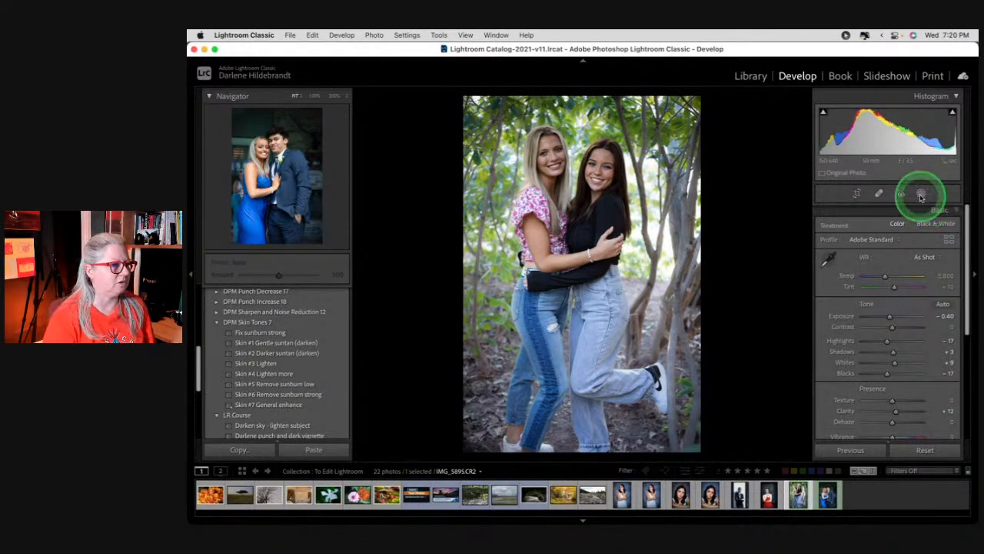
pyautogui.click(762, 157)
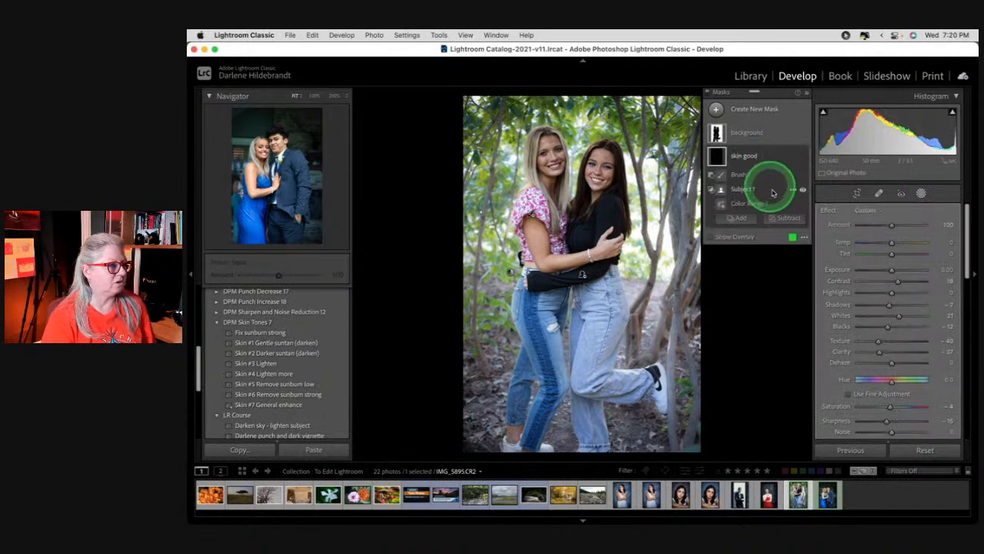
pyautogui.click(769, 204)
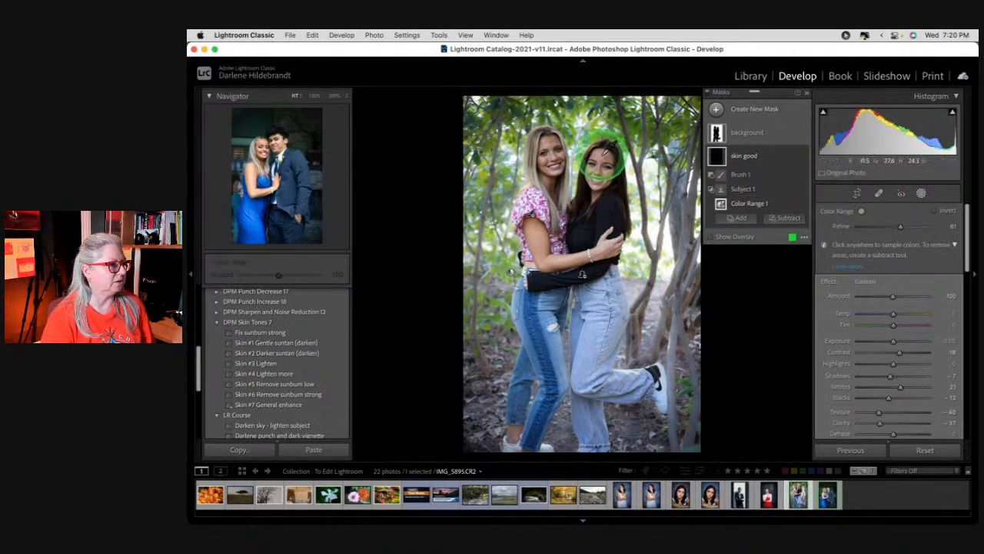
pyautogui.click(605, 158)
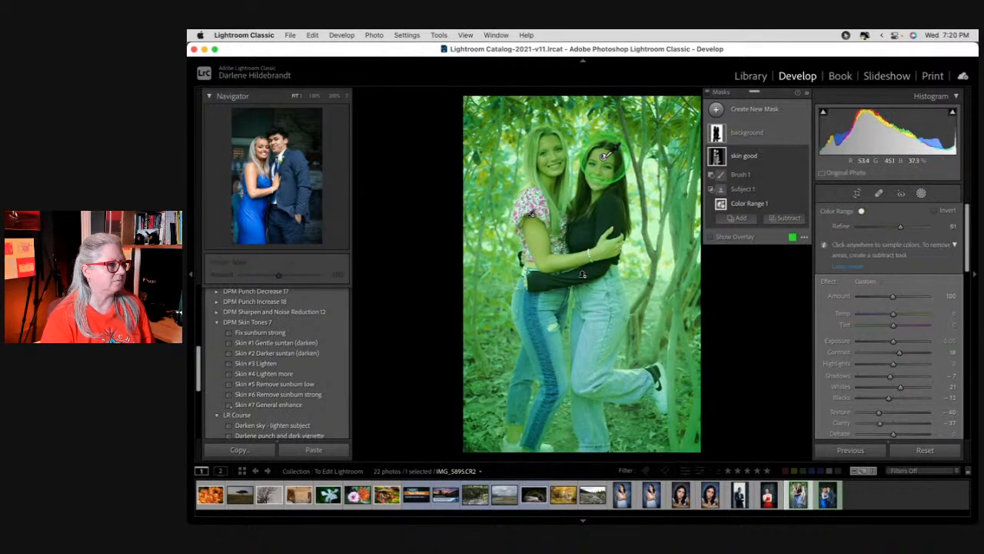
pyautogui.click(792, 175)
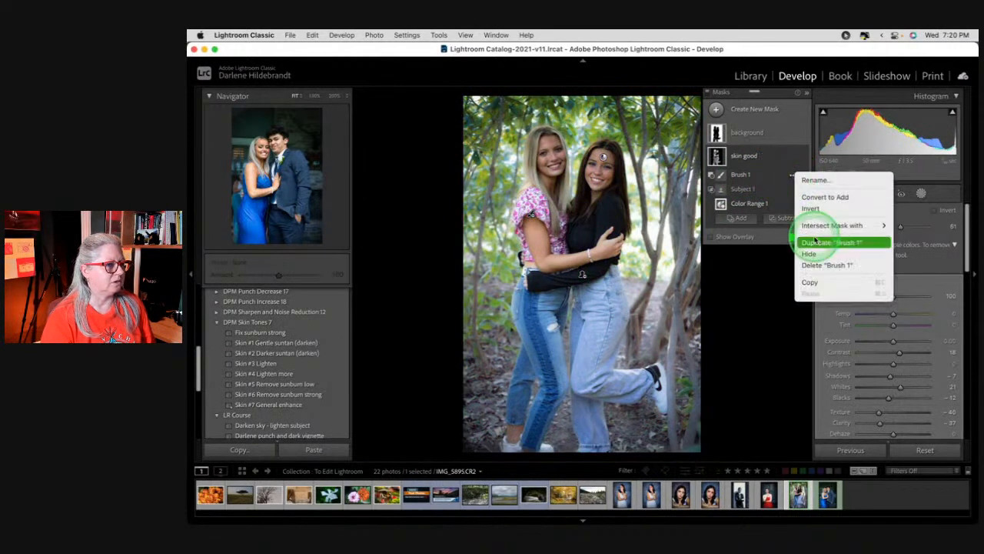
pyautogui.click(780, 217)
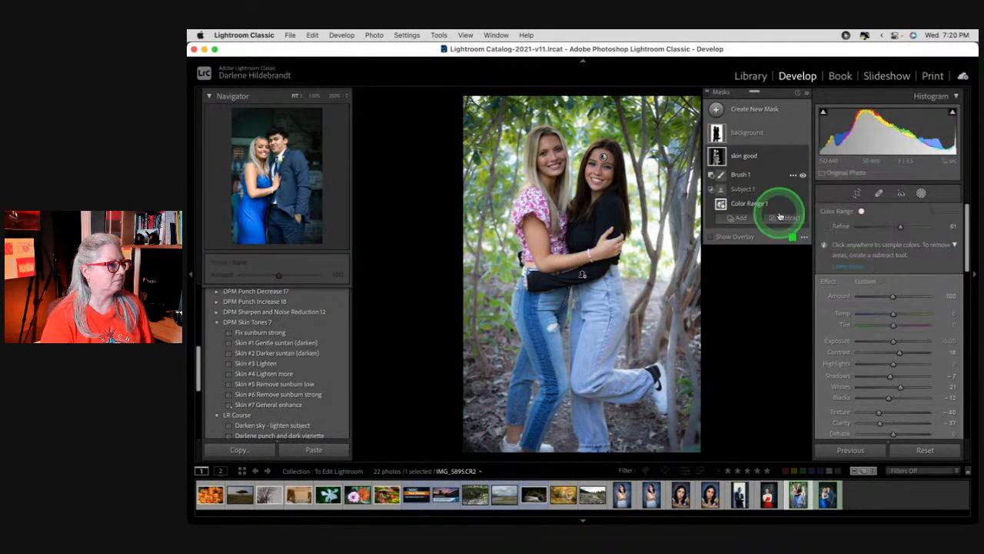
# Remove the blue color tint from the background mask by setting its color saturation to 0
pyautogui.click(779, 136)
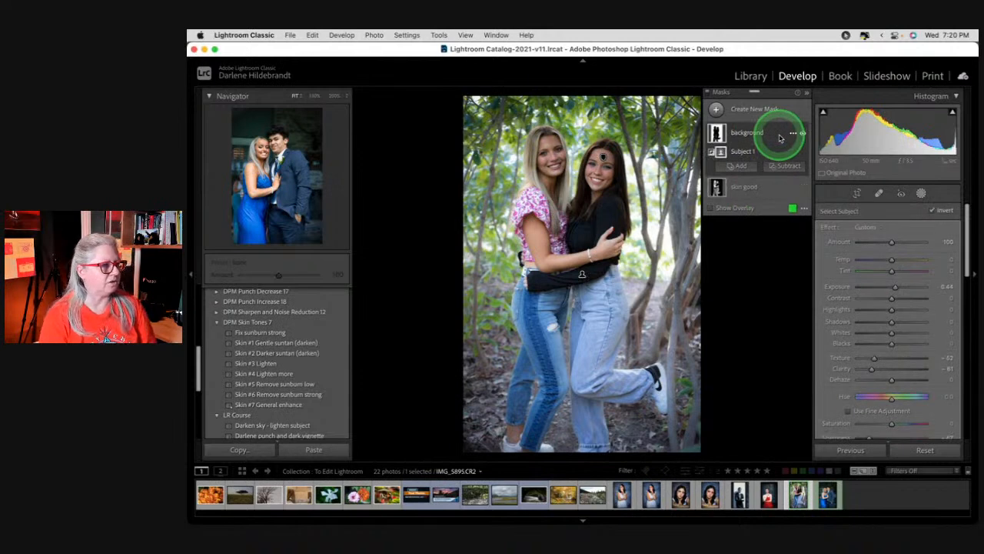
pyautogui.scroll(-2, 885, 325)
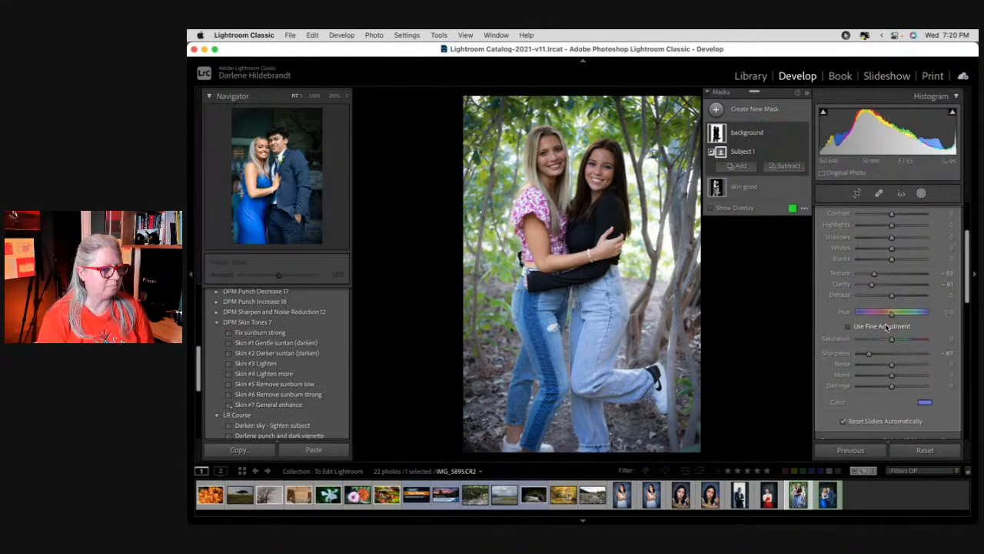
pyautogui.click(923, 403)
pyautogui.moveTo(848, 462)
pyautogui.mouseDown()
pyautogui.moveTo(792, 461)
pyautogui.moveTo(863, 460)
pyautogui.moveTo(774, 459)
pyautogui.mouseUp()
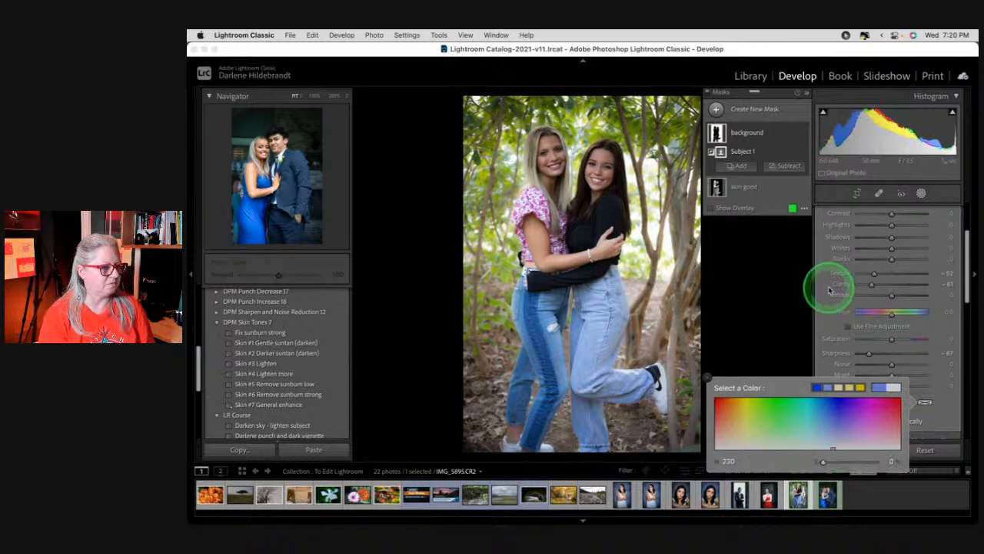
# On the background mask, set Exposure to 0, Highlights to −67, Saturation to −16, and Texture, Clarity and Sharpness to −100
pyautogui.click(895, 340)
pyautogui.moveTo(893, 340); pyautogui.dragTo(892, 282)
pyautogui.scroll(3, 878, 310)
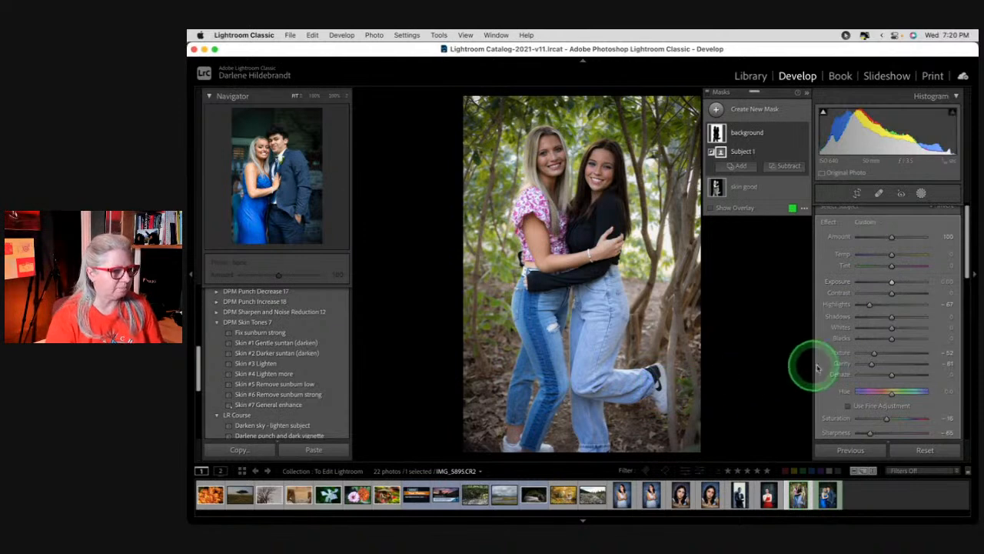
pyautogui.moveTo(873, 354); pyautogui.dragTo(833, 385)
pyautogui.scroll(-3, 857, 405)
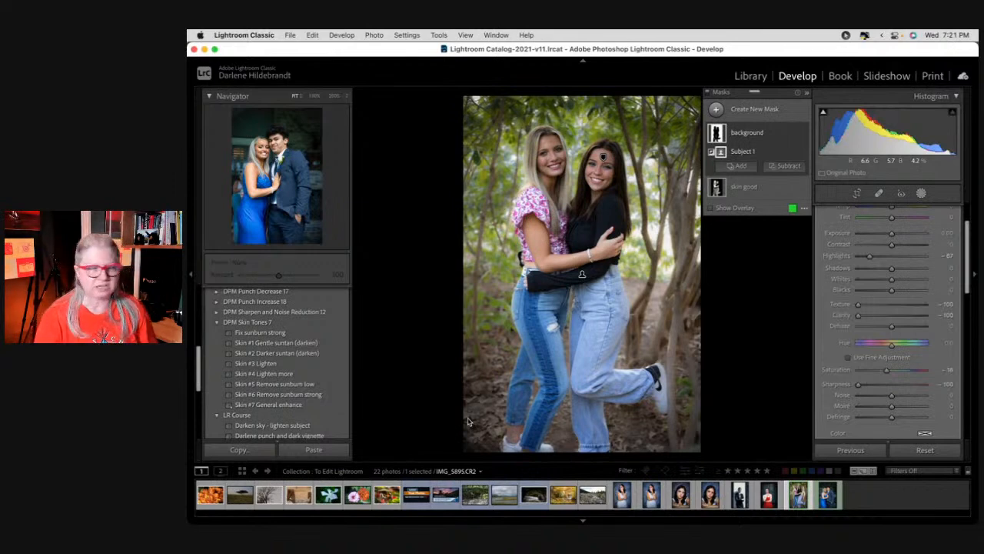
# Using the mask overlay as a guide, subtract a linear gradient from the background mask over the ground around the women's feet and lower legs
pyautogui.click(711, 208)
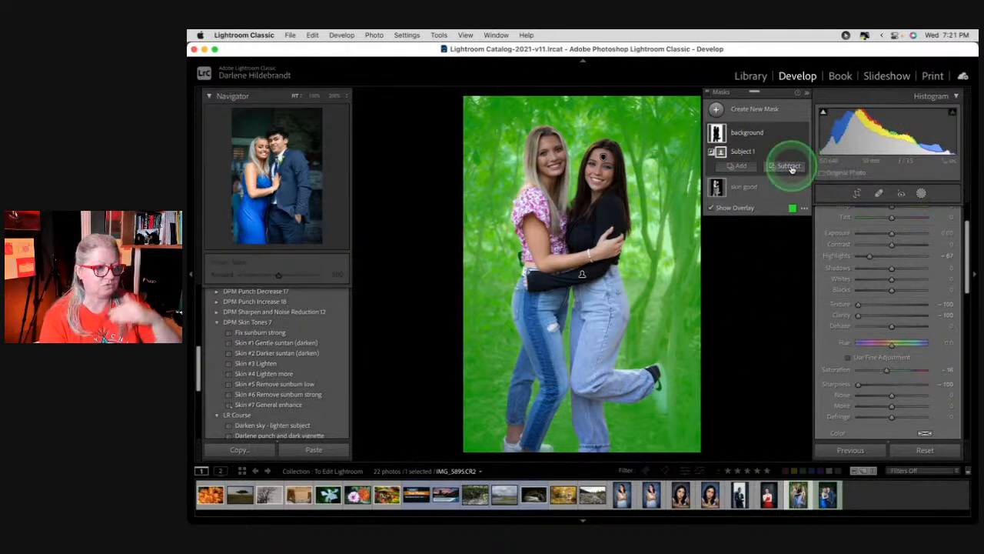
pyautogui.click(783, 166)
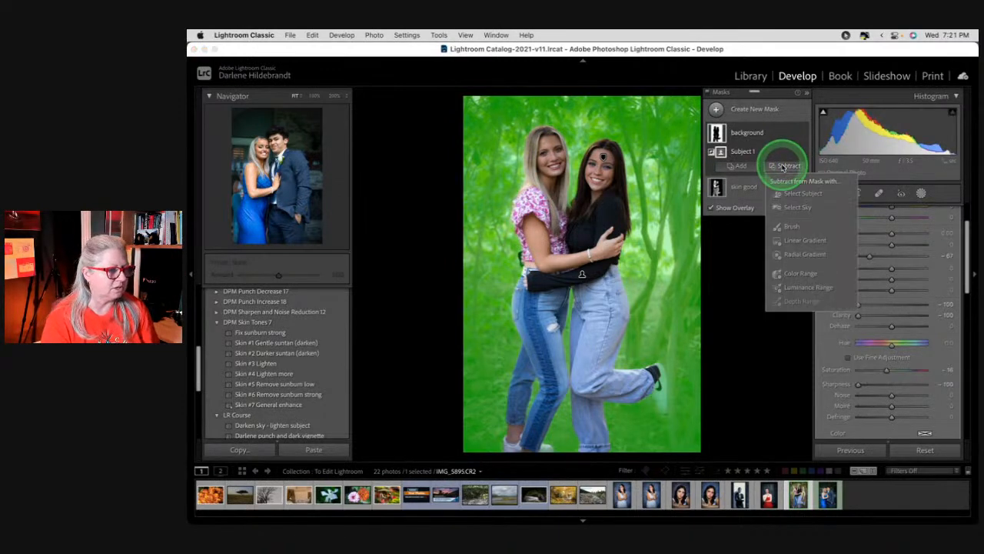
pyautogui.click(795, 240)
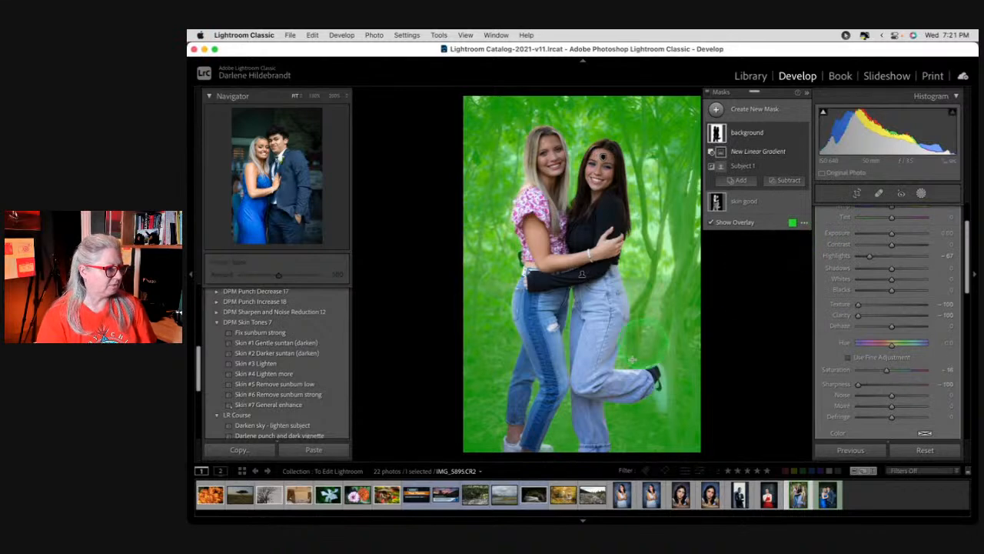
pyautogui.moveTo(581, 391); pyautogui.dragTo(579, 320)
pyautogui.moveTo(582, 364); pyautogui.dragTo(583, 344)
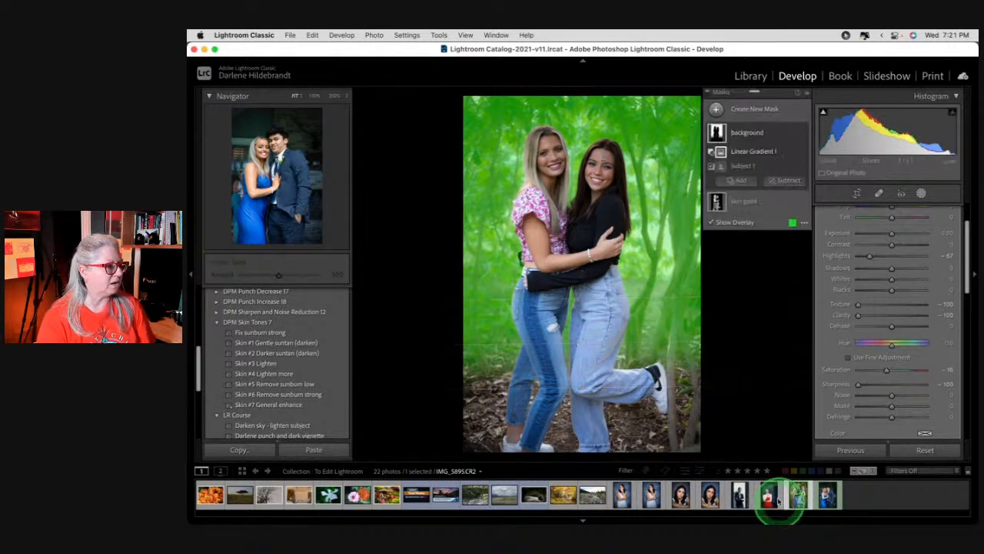
pyautogui.moveTo(726, 341); pyautogui.dragTo(726, 334)
pyautogui.click(777, 133)
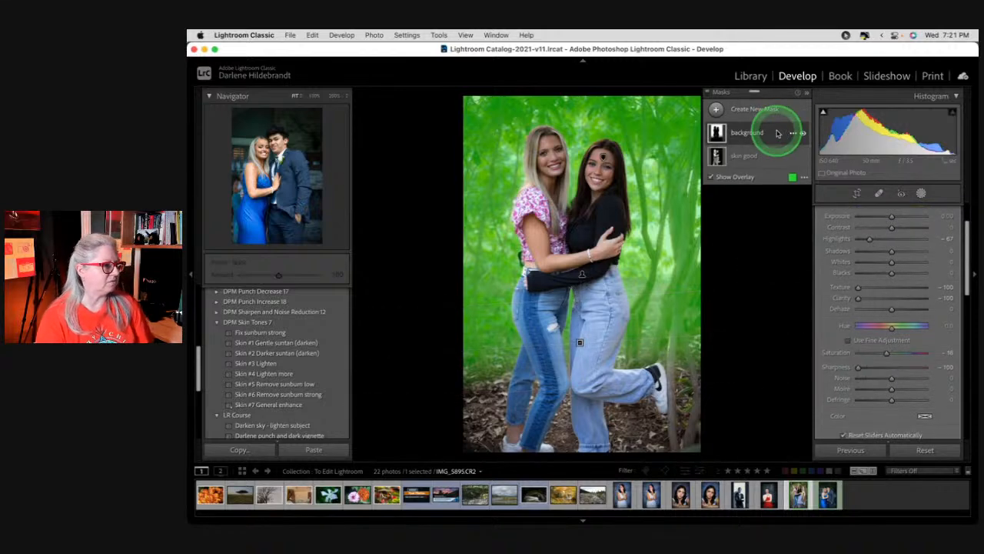
pyautogui.press('o')
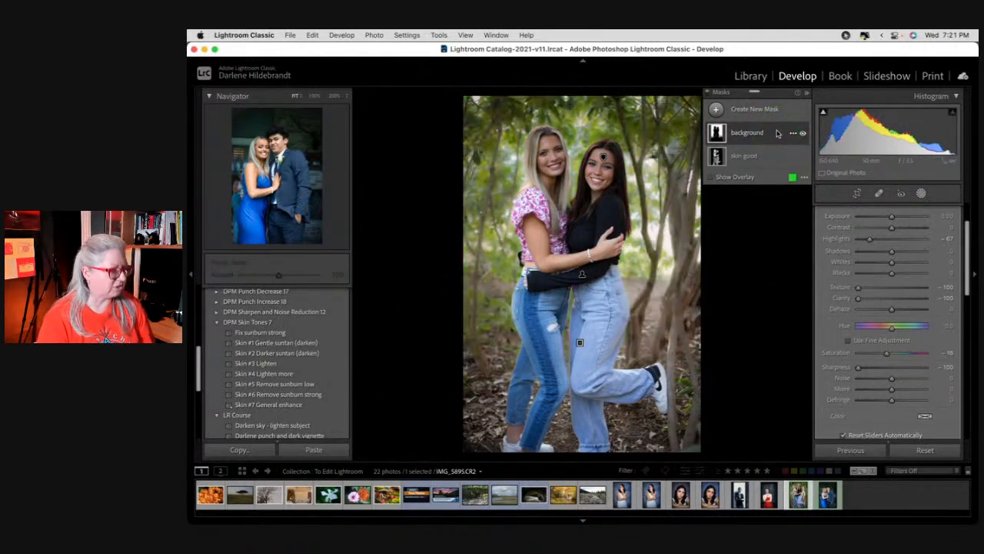
# Ease the background mask to Highlights −52, Texture −63, Clarity −61 and Sharpness −48, keep Exposure at 0, and close masking
pyautogui.scroll(2, 873, 252)
pyautogui.scroll(1, 874, 251)
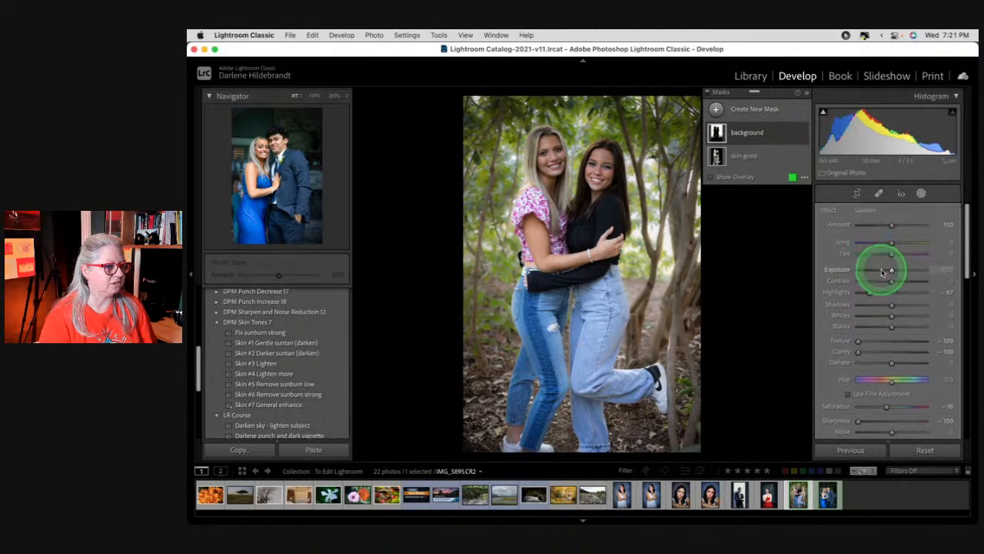
pyautogui.moveTo(890, 270)
pyautogui.mouseDown()
pyautogui.moveTo(854, 269)
pyautogui.moveTo(923, 268)
pyautogui.moveTo(836, 266)
pyautogui.moveTo(917, 263)
pyautogui.moveTo(894, 266)
pyautogui.mouseUp()
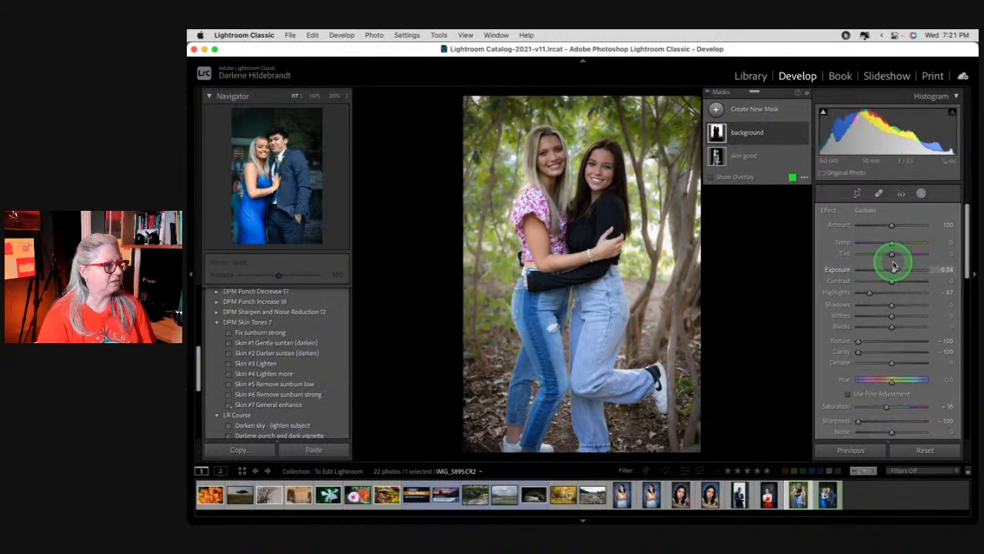
pyautogui.doubleClick(894, 272)
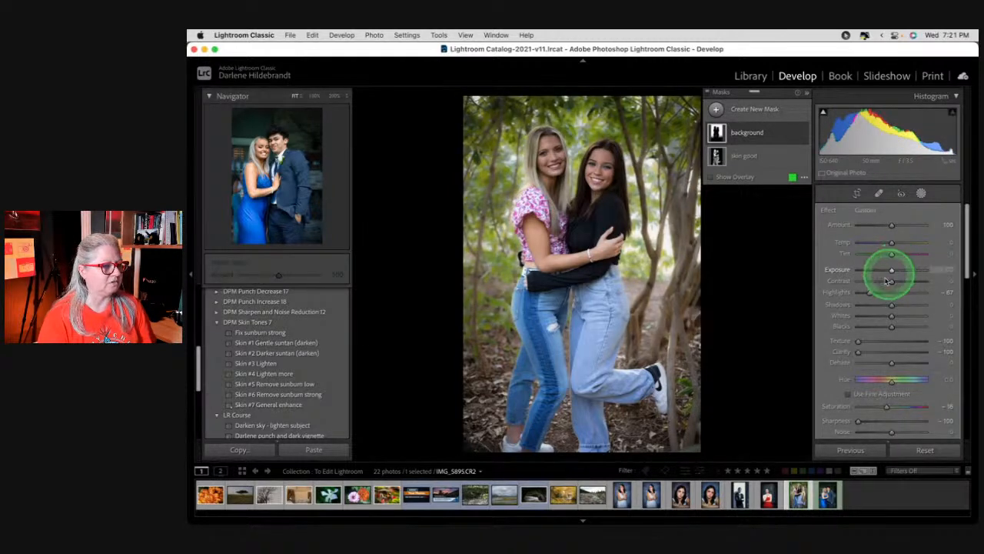
pyautogui.moveTo(868, 292)
pyautogui.mouseDown()
pyautogui.moveTo(841, 288)
pyautogui.moveTo(872, 294)
pyautogui.mouseUp()
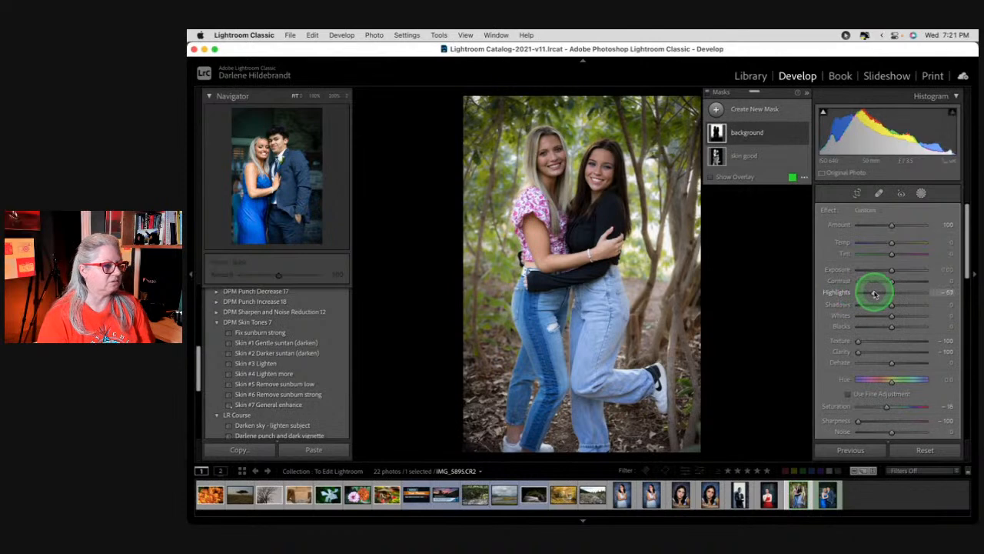
pyautogui.scroll(-1, 871, 406)
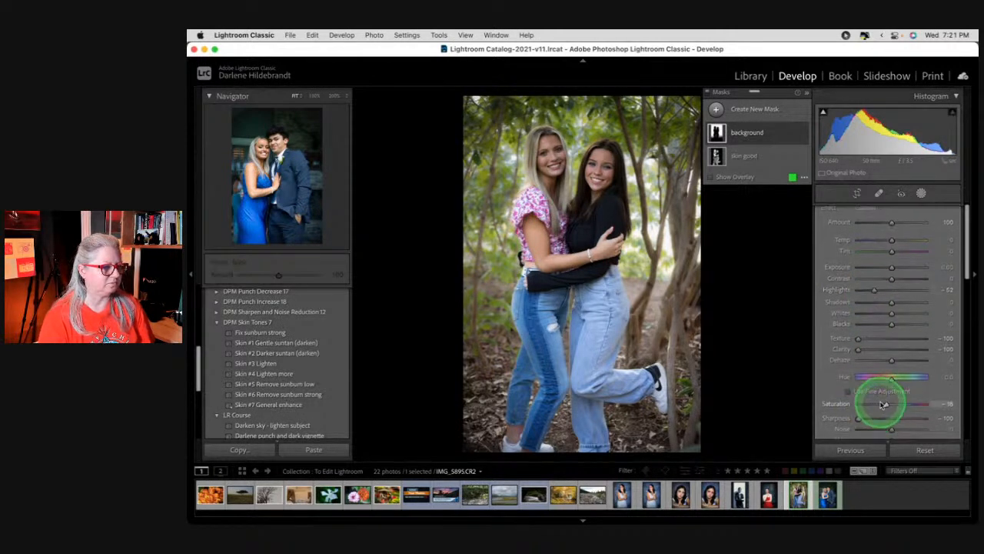
pyautogui.click(876, 419)
pyautogui.click(870, 349)
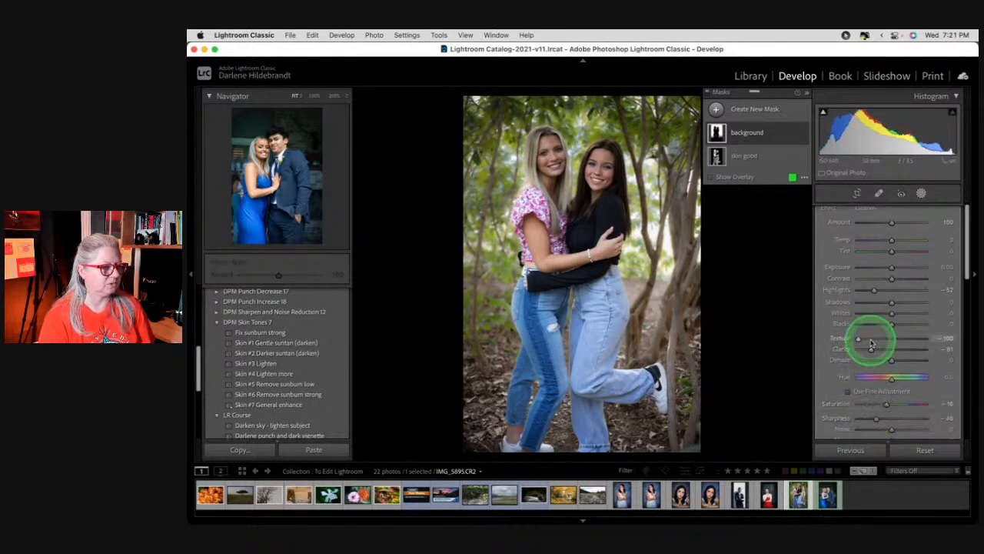
pyautogui.click(870, 339)
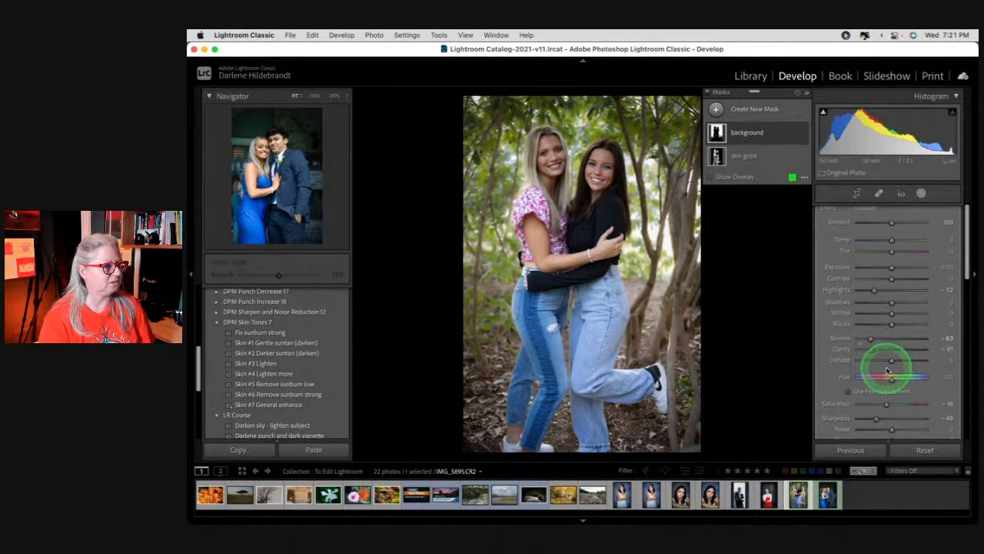
pyautogui.click(921, 193)
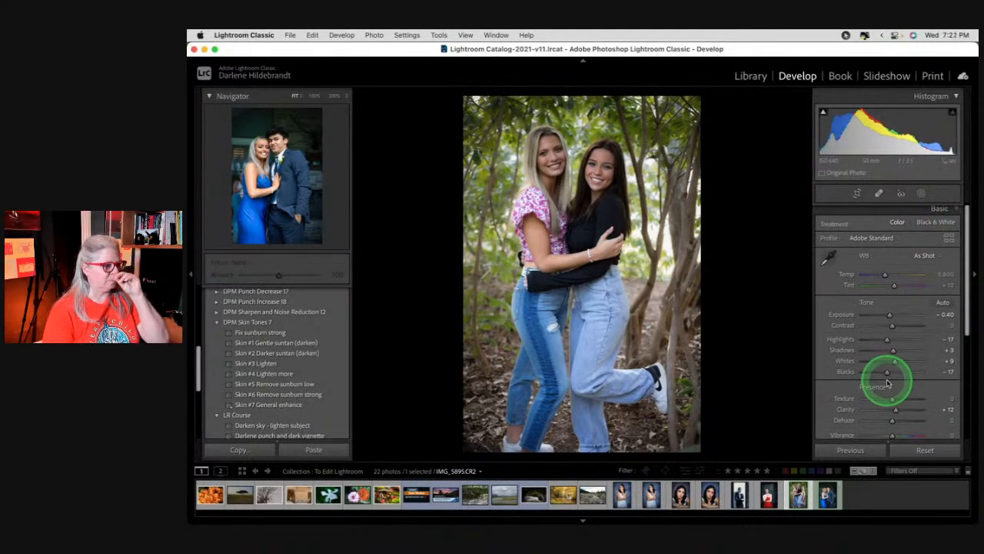
# Compare the photo of the two women before and after the background mask edits
pyautogui.press('\\')
pyautogui.press('\\')
pyautogui.press('\\')
pyautogui.press('\\')
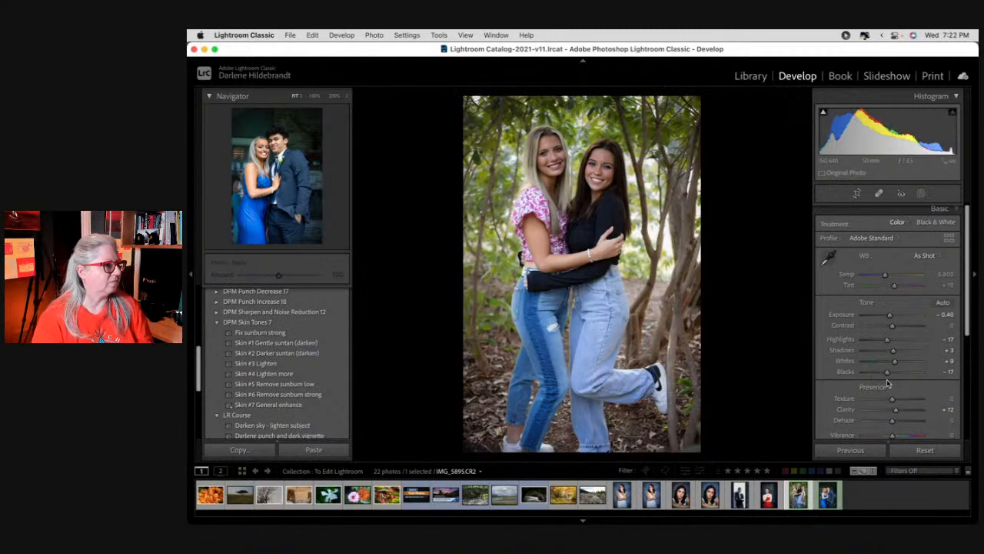
# Preview the Camera Matching profiles on the photo of the two women and apply Camera Standard
pyautogui.click(948, 238)
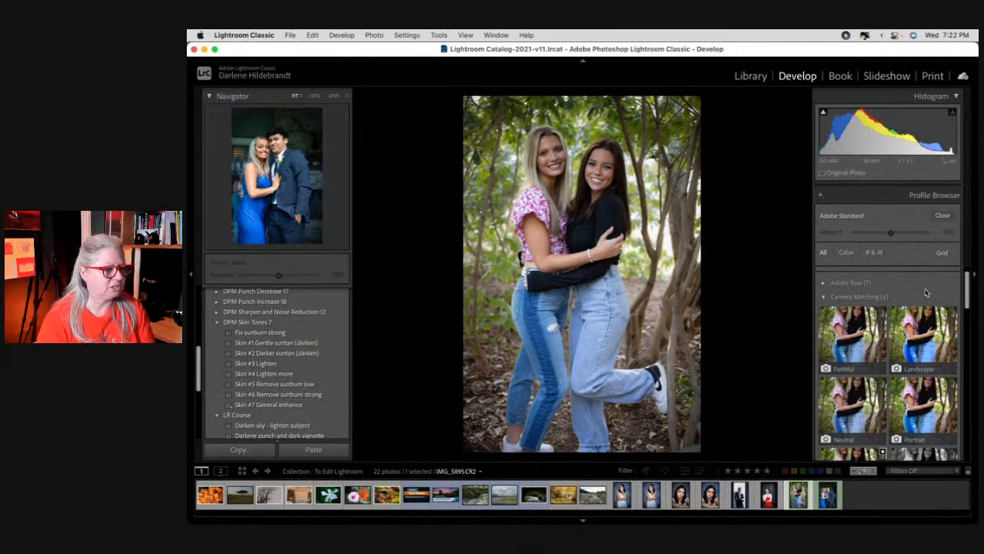
pyautogui.click(851, 334)
pyautogui.click(924, 335)
pyautogui.scroll(-1, 924, 338)
pyautogui.click(919, 371)
pyautogui.click(862, 376)
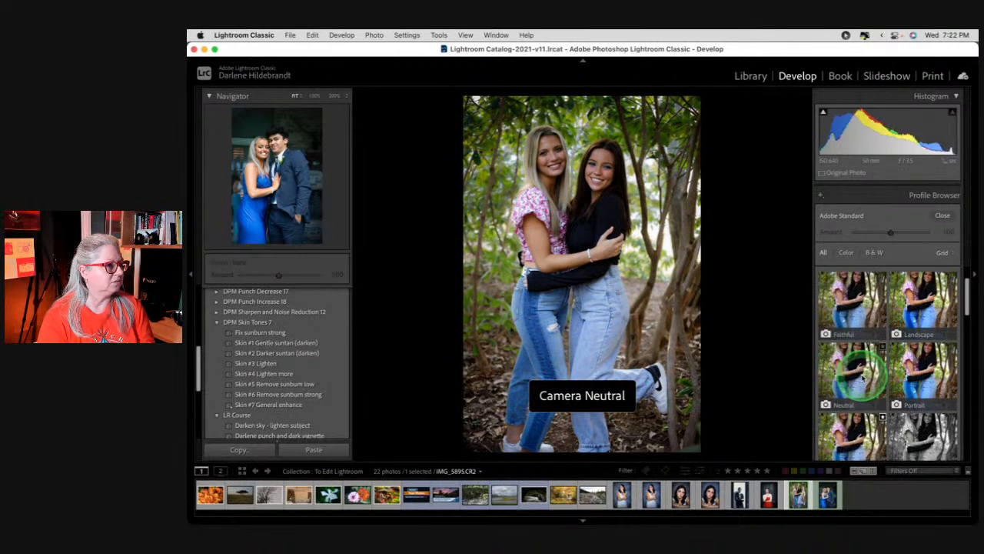
pyautogui.scroll(-1, 862, 375)
pyautogui.click(852, 417)
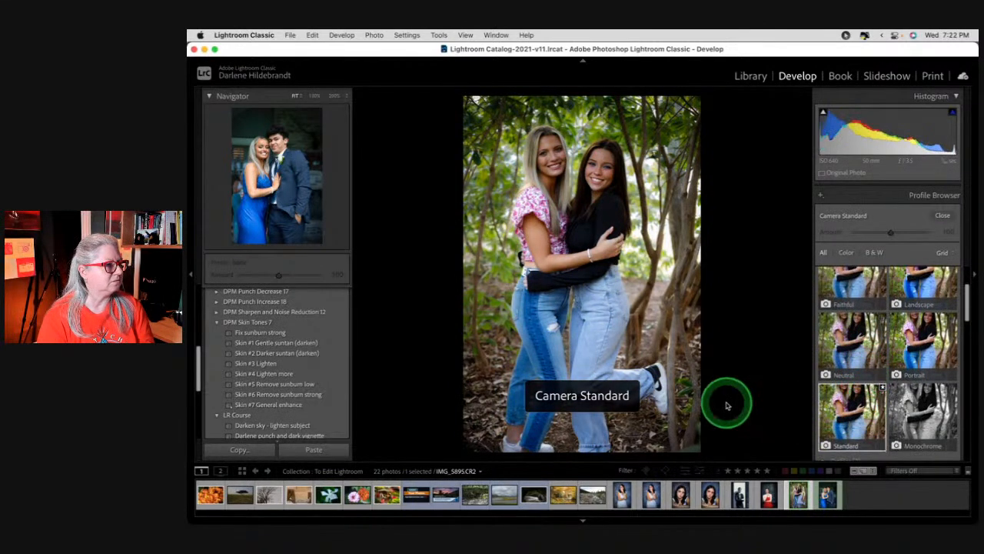
pyautogui.click(943, 216)
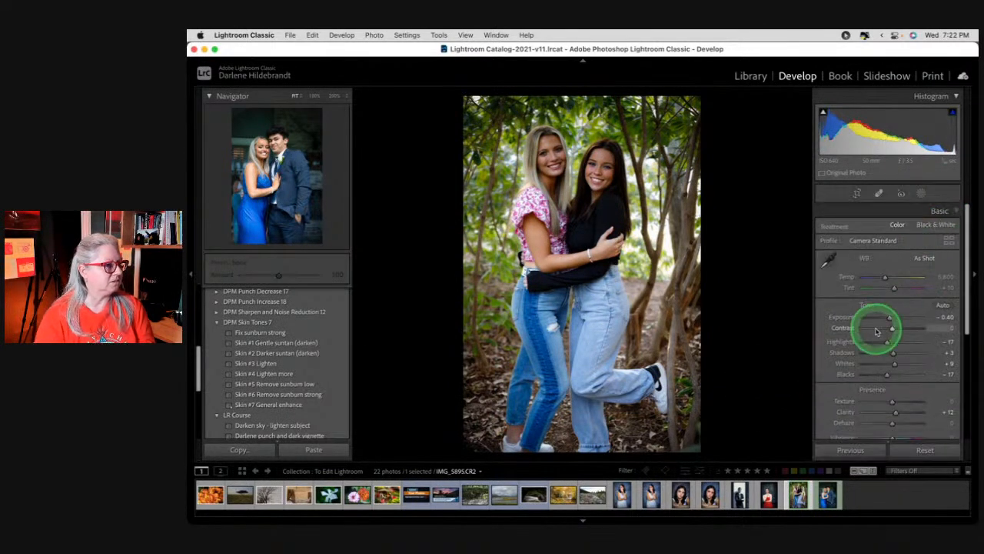
# Check black and white clipping, and set Whites to +12 and Exposure to −0.15 on the photo of the two women
pyautogui.keyDown('alt'); pyautogui.click(888, 374); pyautogui.keyUp('alt')
pyautogui.keyDown('alt'); pyautogui.click(894, 363); pyautogui.keyUp('alt')
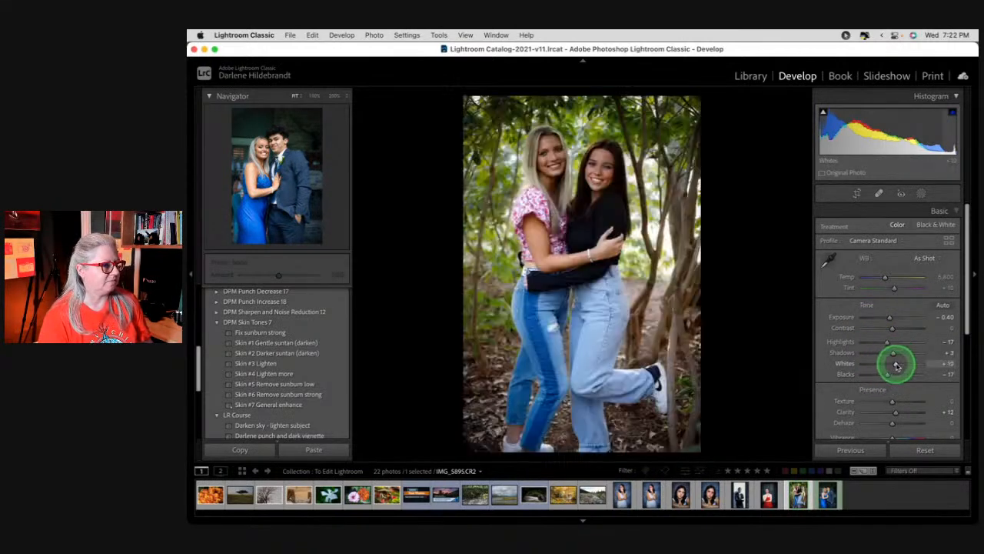
pyautogui.moveTo(892, 319); pyautogui.dragTo(892, 318)
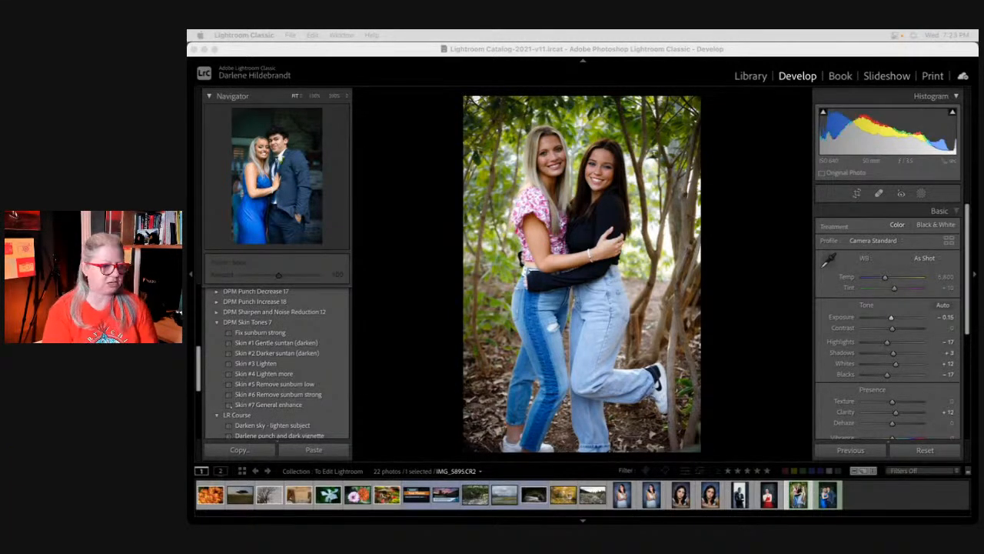
# Display the Submit Your Photos slide from the Library grid, followed by the Lightroom for Photographers course slide and the stone bridge photo
pyautogui.click(813, 315)
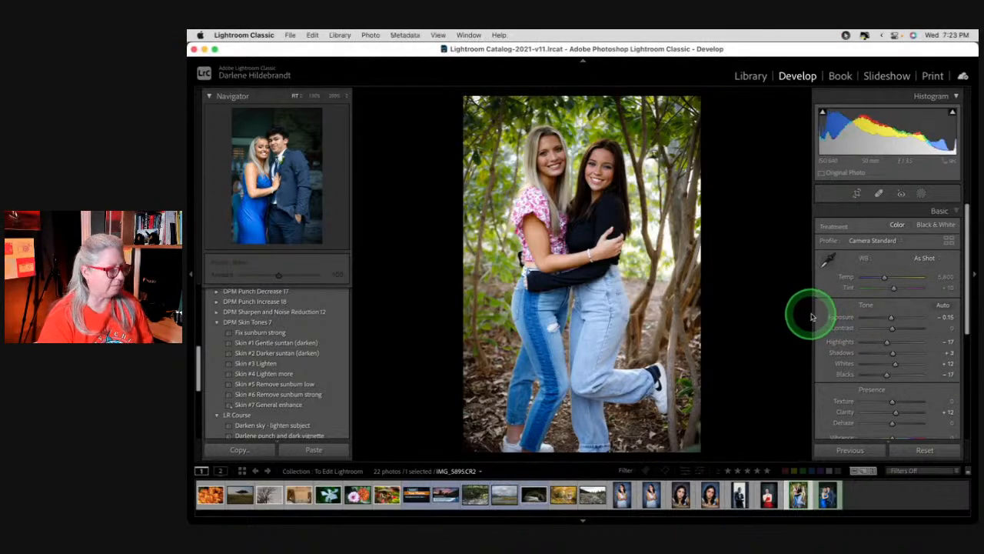
pyautogui.press('g')
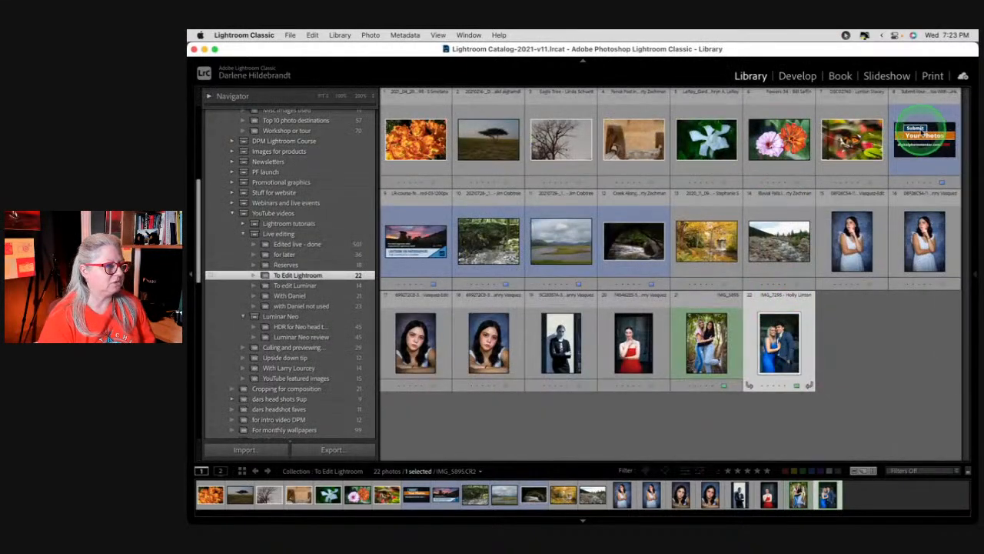
pyautogui.doubleClick(924, 131)
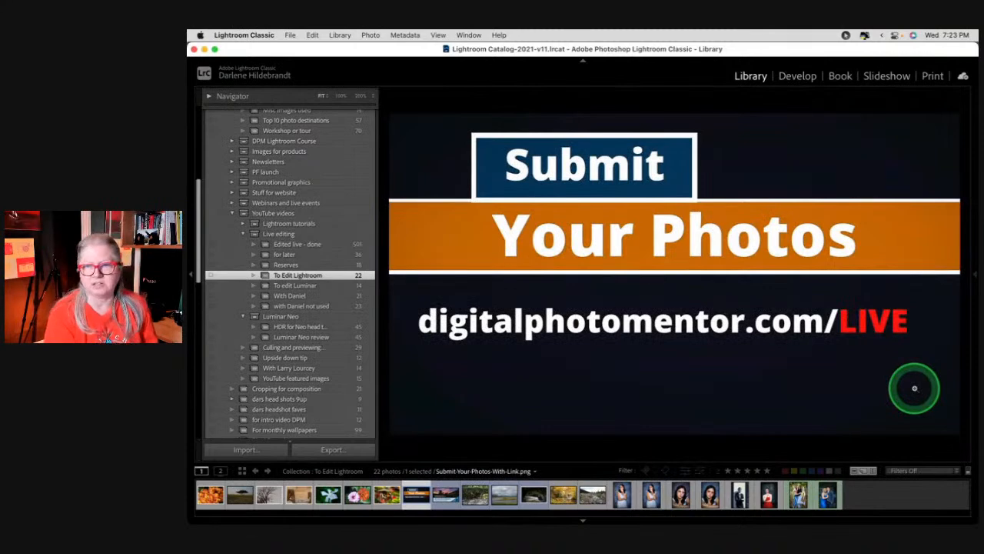
pyautogui.press('Right')
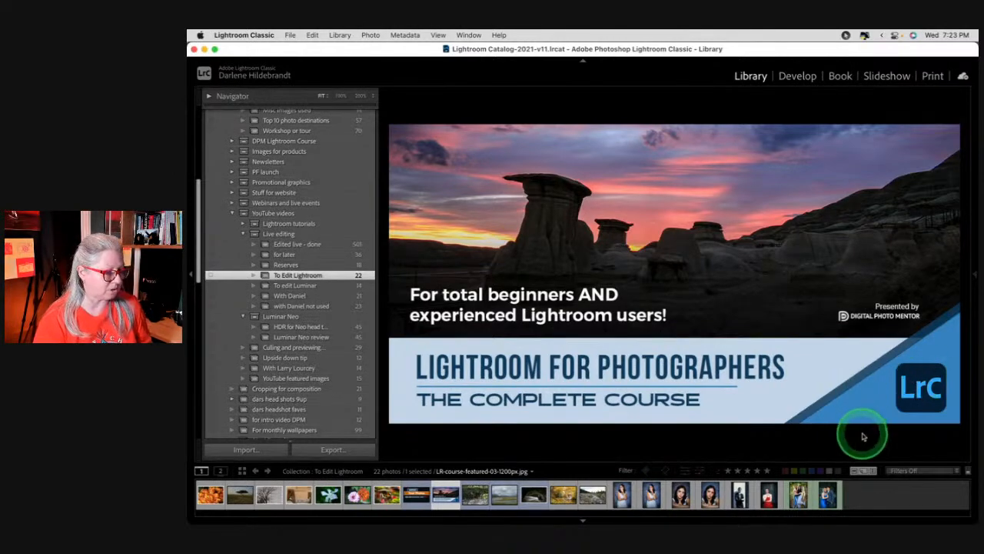
pyautogui.press('Right')
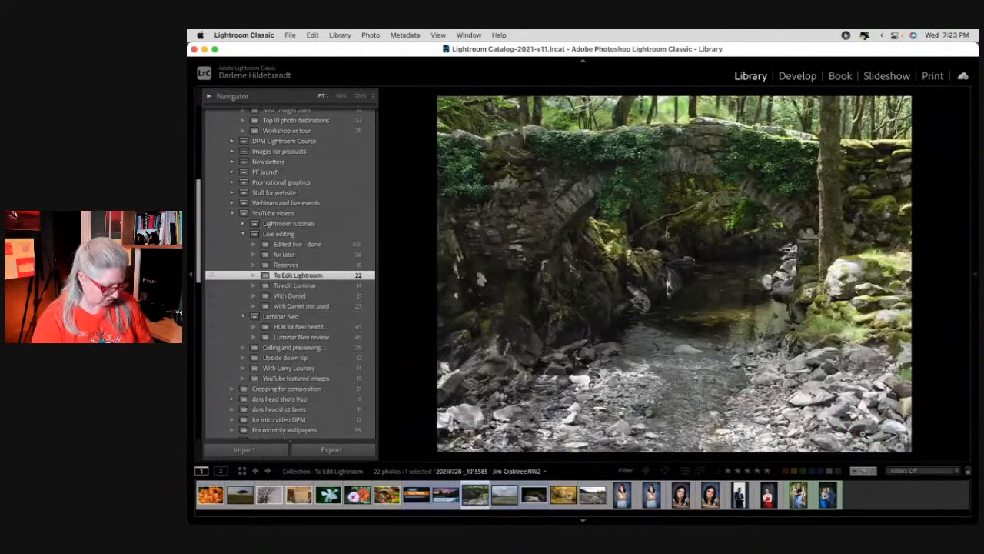
# Return to the grid and show the Submit Your Photos slide enlarged with all surrounding panels hidden
pyautogui.press('g')
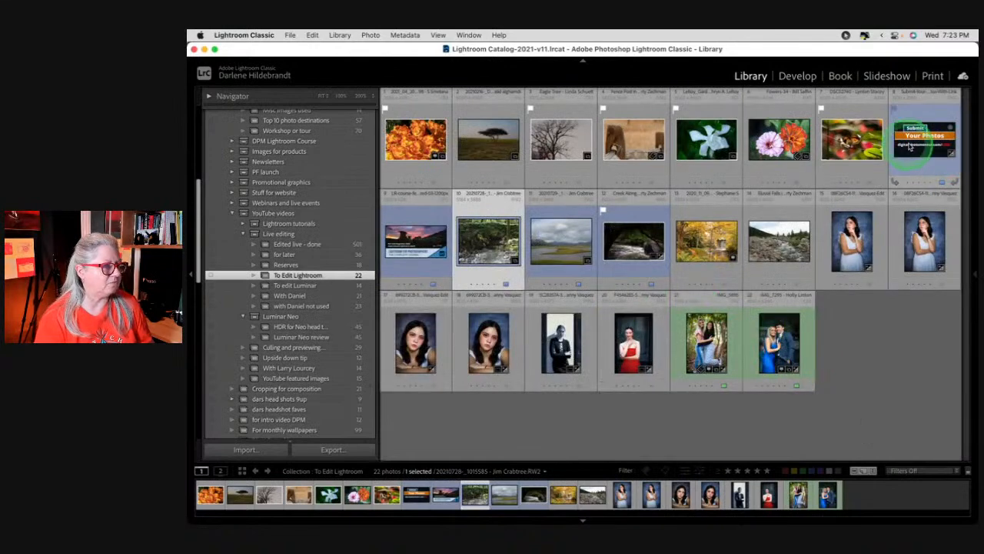
pyautogui.doubleClick(921, 142)
pyautogui.hotkey('shift', 'Tab')
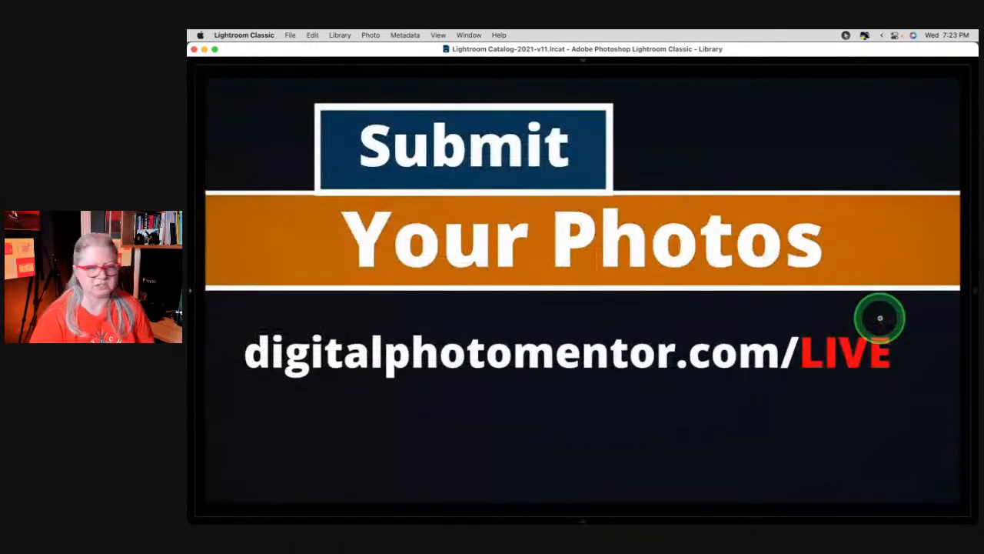